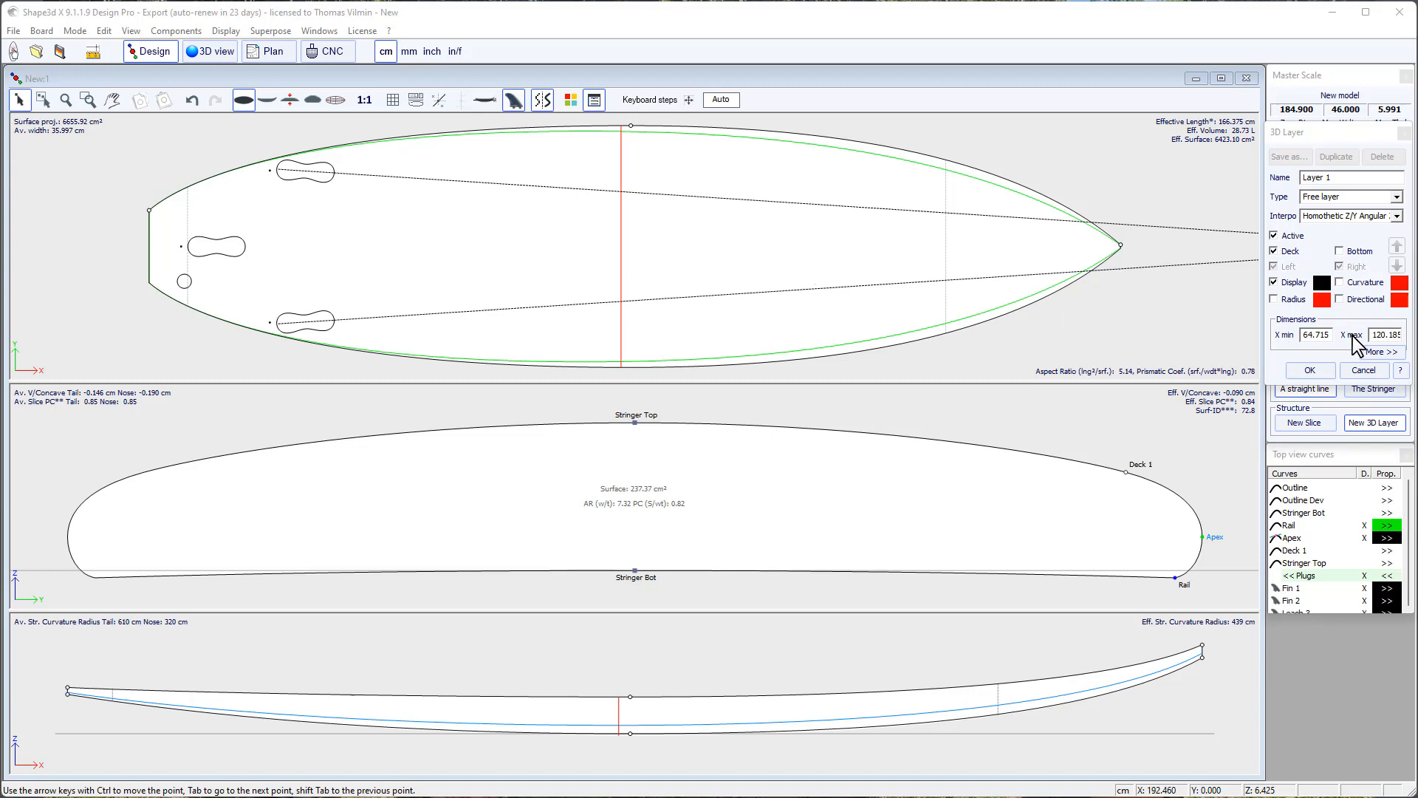
Create the 3D layer Layer 1 on the deck, keeping the Free layer type.
{"action": "left_click", "coordinate": [1349, 130]}
{"action": "left_click_drag", "start_coordinate": [1349, 130], "coordinate": [1173, 152]}
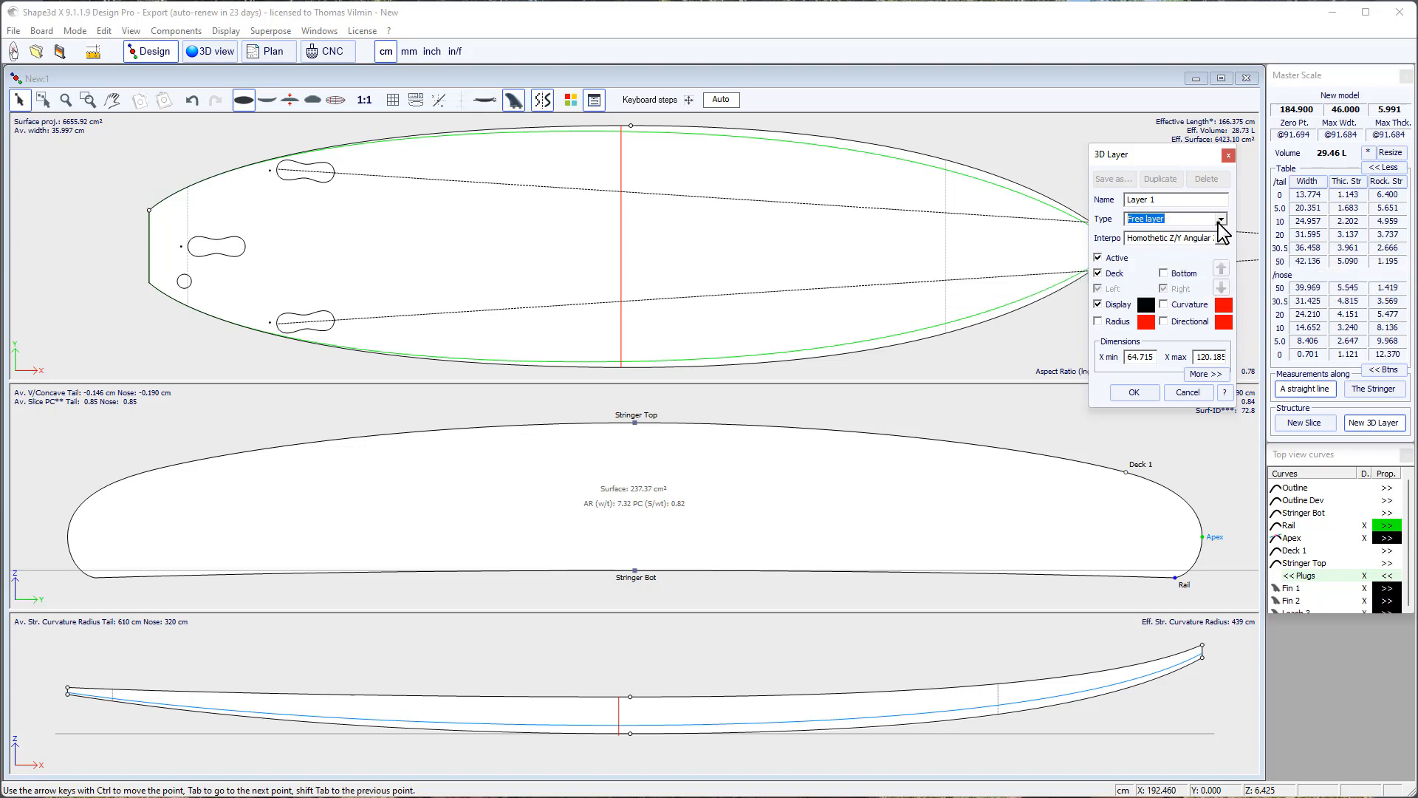
{"action": "left_click", "coordinate": [1219, 221]}
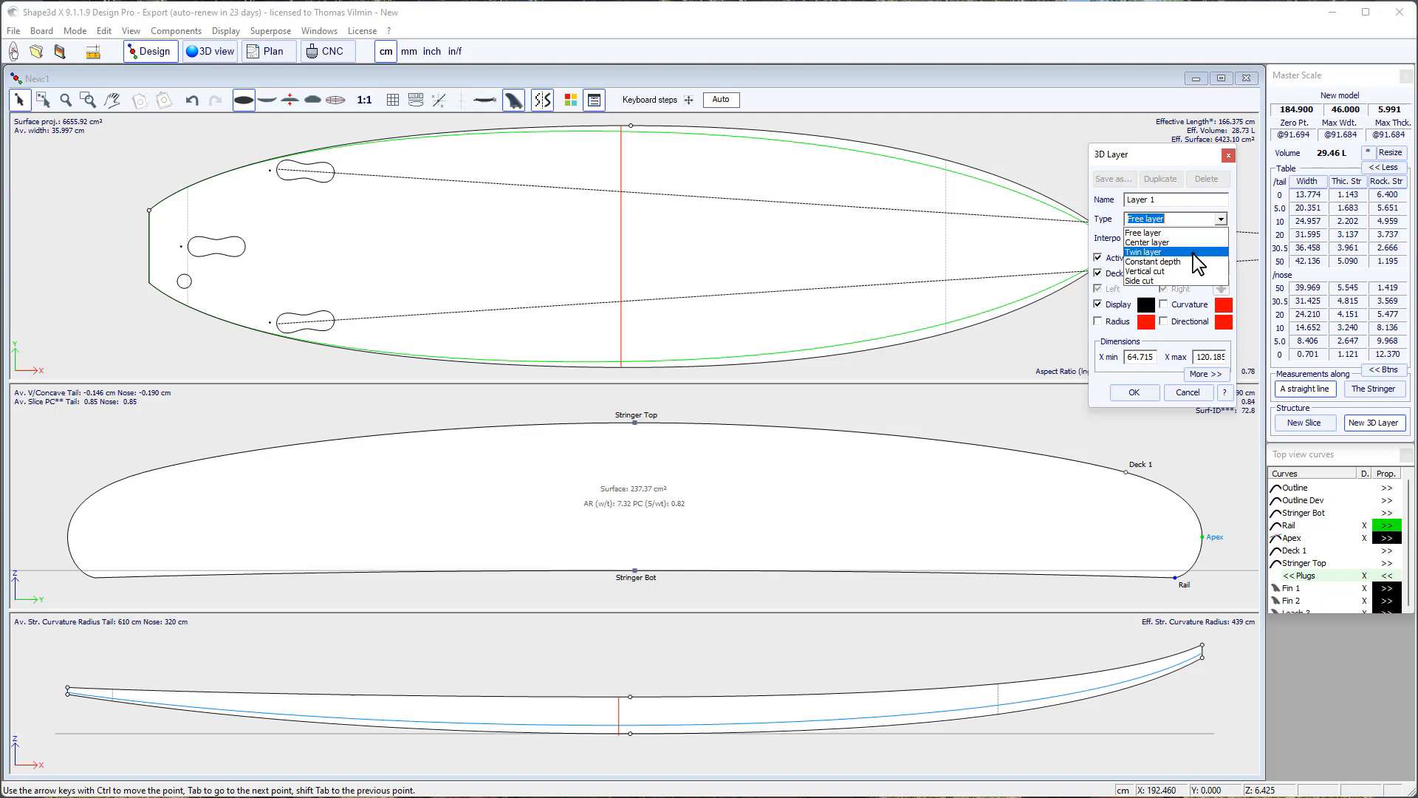
{"action": "left_click", "coordinate": [1109, 236]}
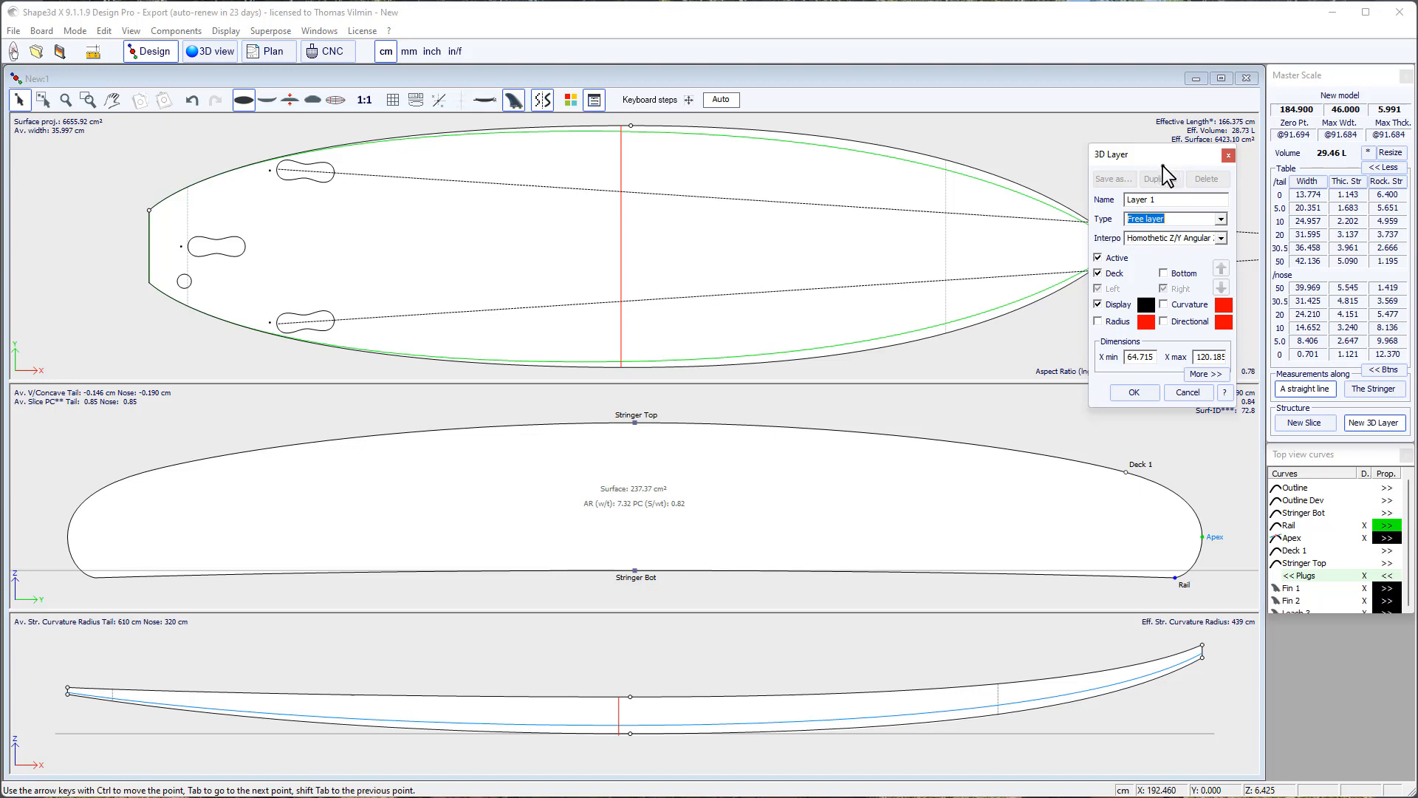
{"action": "left_click", "coordinate": [1138, 392]}
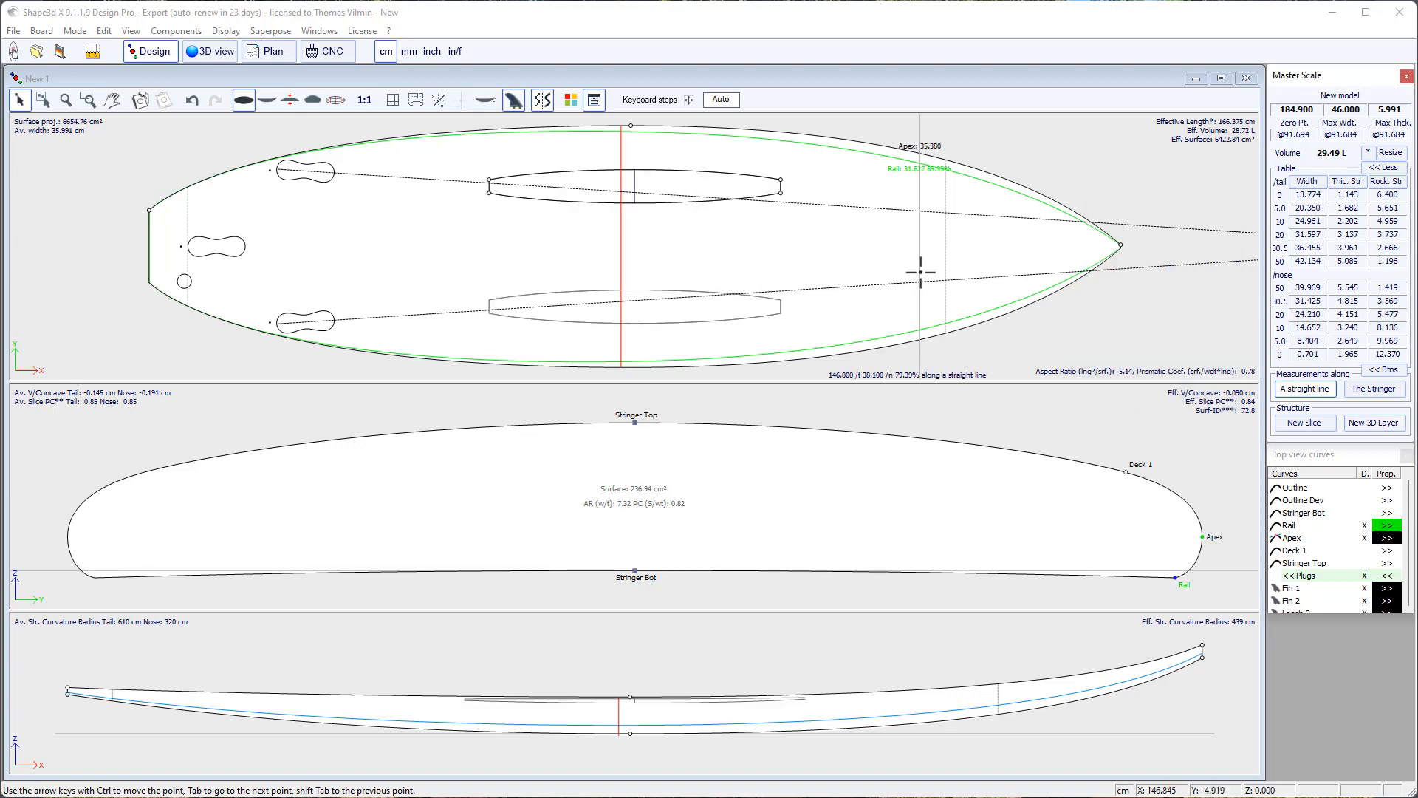
Open Layer 1's slice and curve its profile down into the deck to form a concave channel.
{"action": "double_click", "coordinate": [637, 192]}
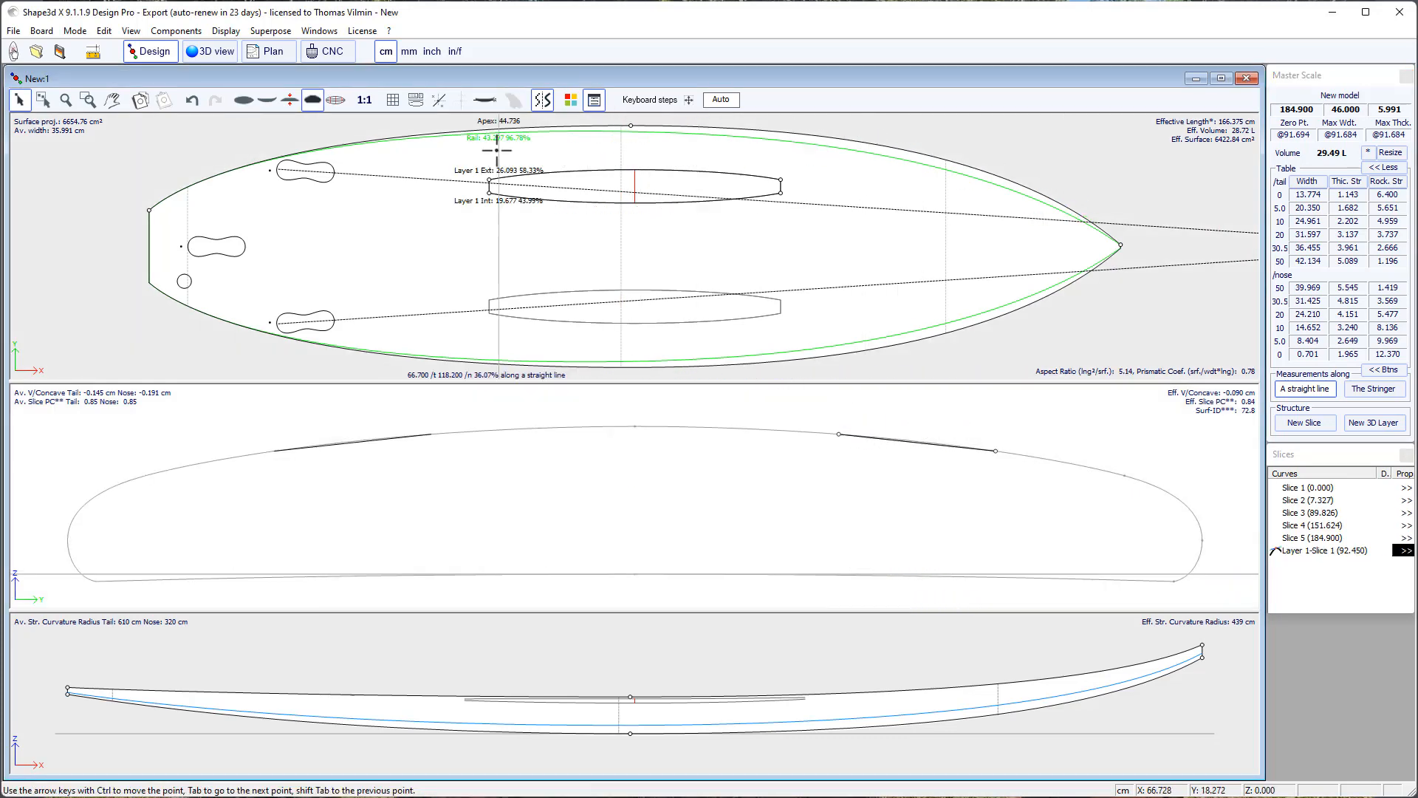
{"action": "left_click", "coordinate": [489, 177]}
{"action": "left_click_drag", "start_coordinate": [490, 177], "coordinate": [489, 193]}
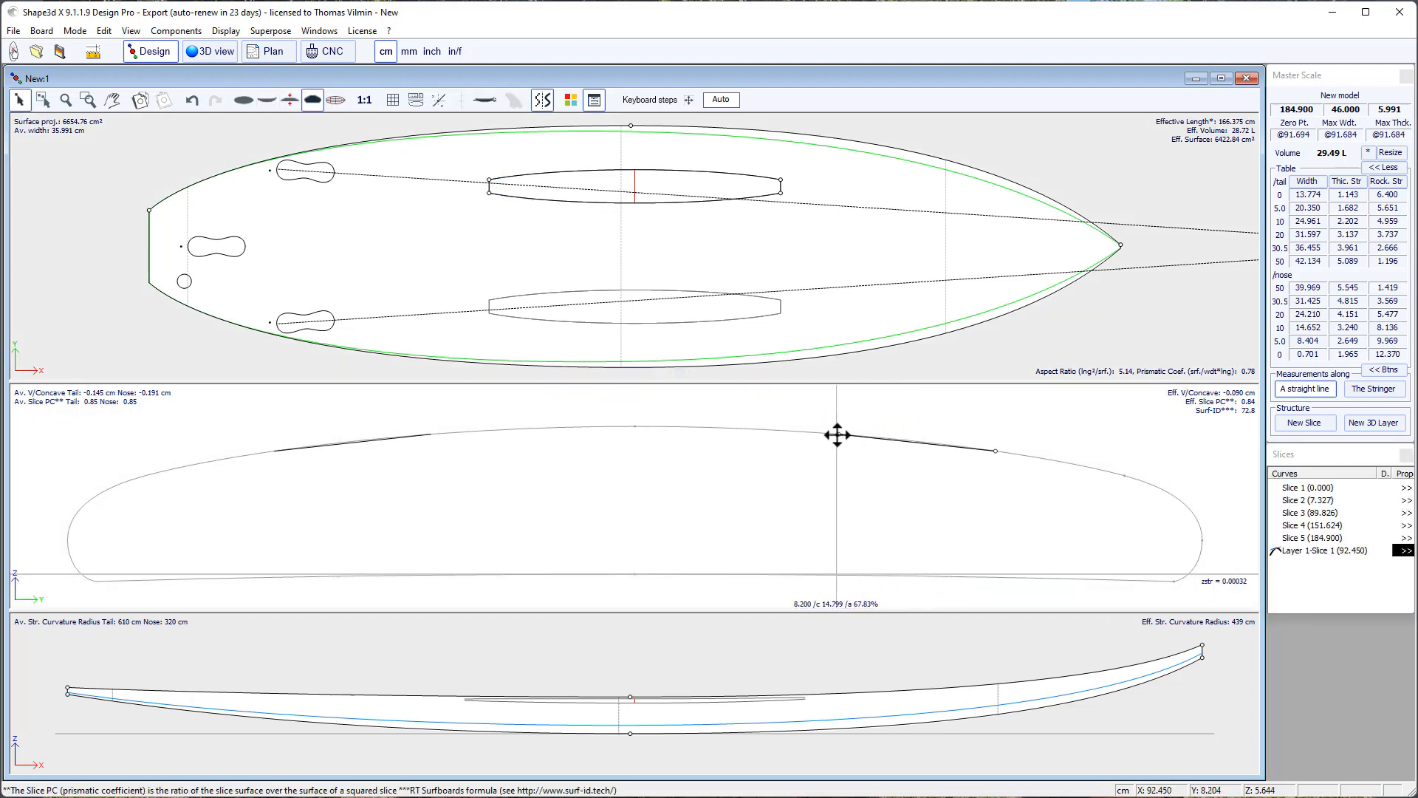
{"action": "left_click", "coordinate": [925, 442]}
{"action": "left_click_drag", "start_coordinate": [936, 445], "coordinate": [879, 472]}
{"action": "left_click", "coordinate": [1226, 337]}
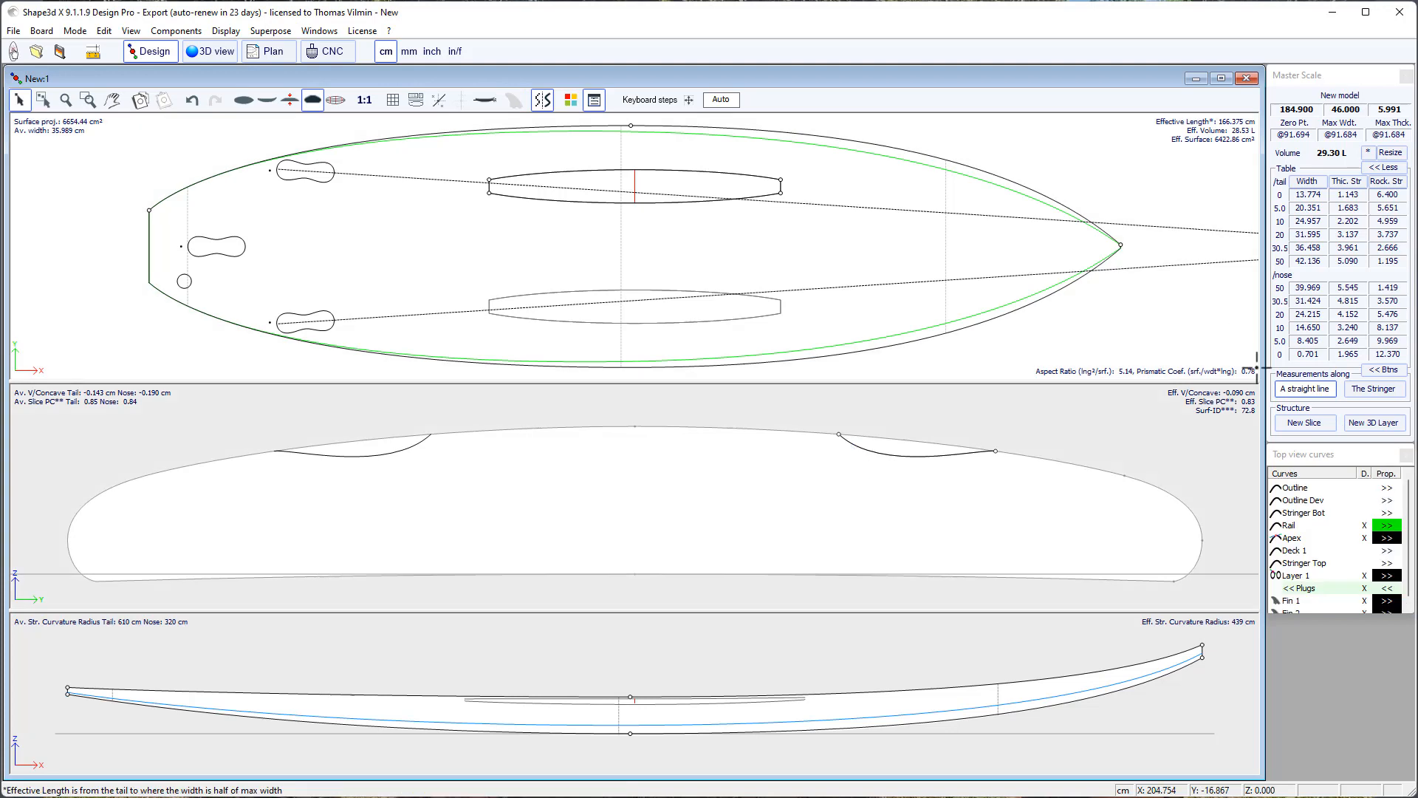
In Layer 1's extended properties, set the inner side's Y mapping to Center and Z mapping to Side Int curve.
{"action": "left_click", "coordinate": [1380, 577]}
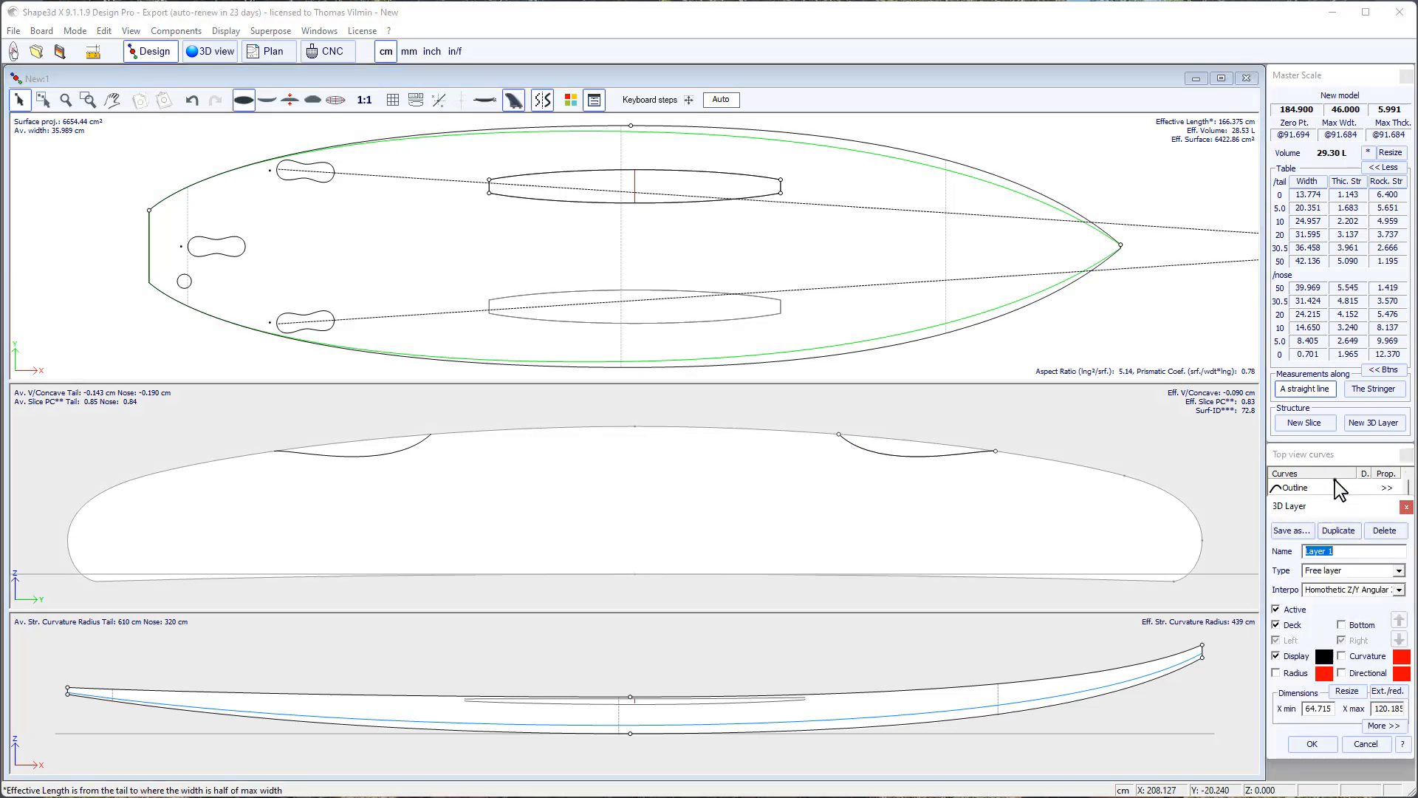
{"action": "left_click", "coordinate": [1387, 520]}
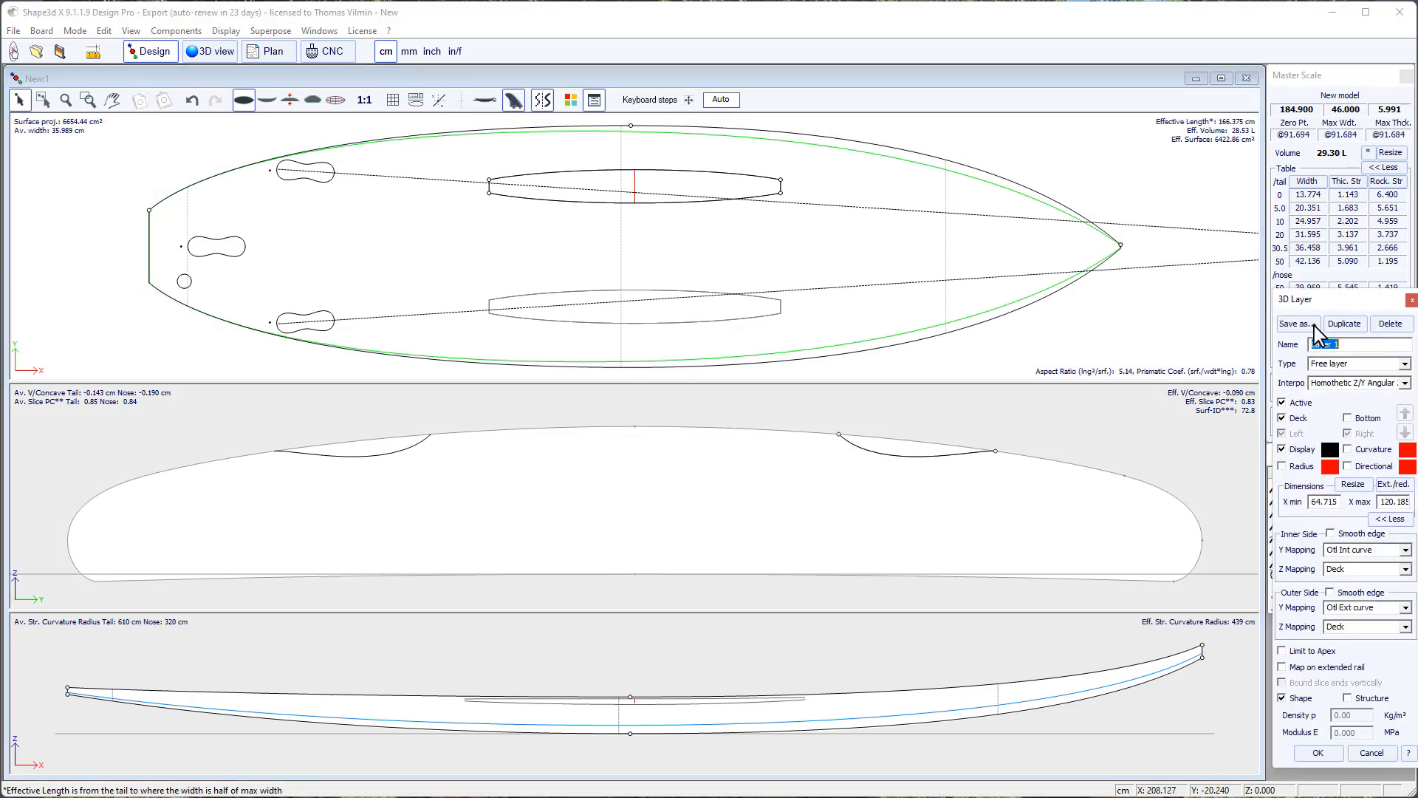
{"action": "left_click_drag", "start_coordinate": [1319, 302], "coordinate": [1197, 145]}
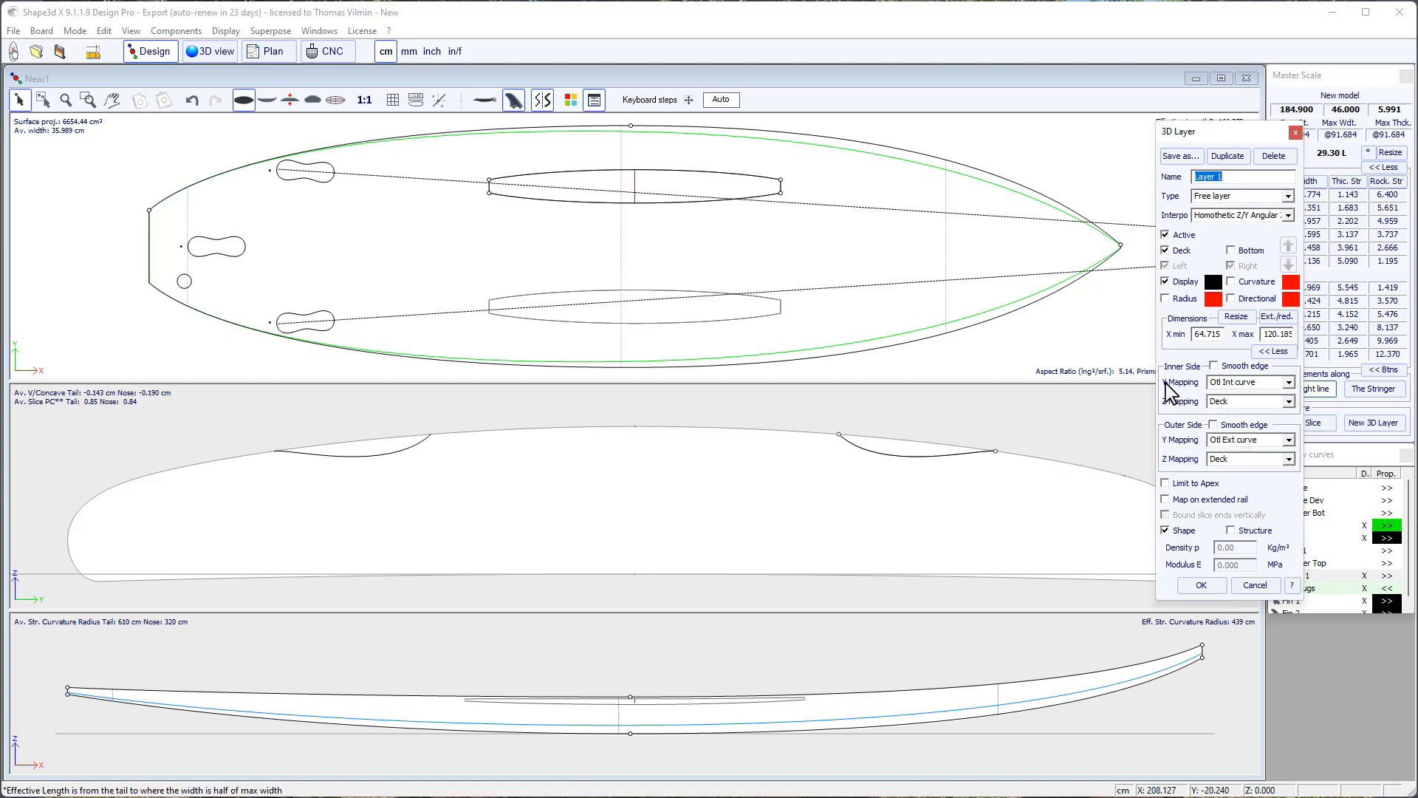
{"action": "left_click", "coordinate": [1288, 383]}
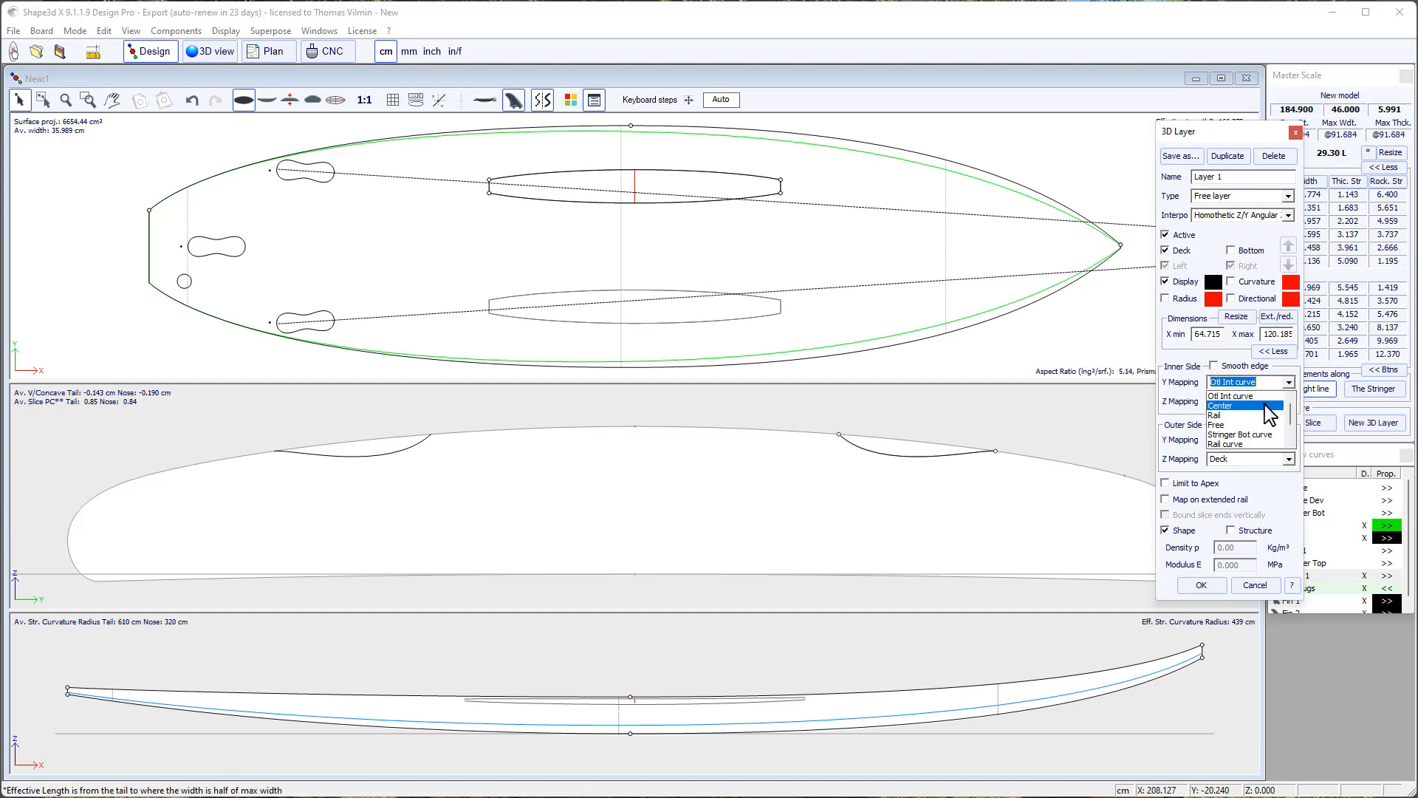
{"action": "left_click", "coordinate": [1269, 406]}
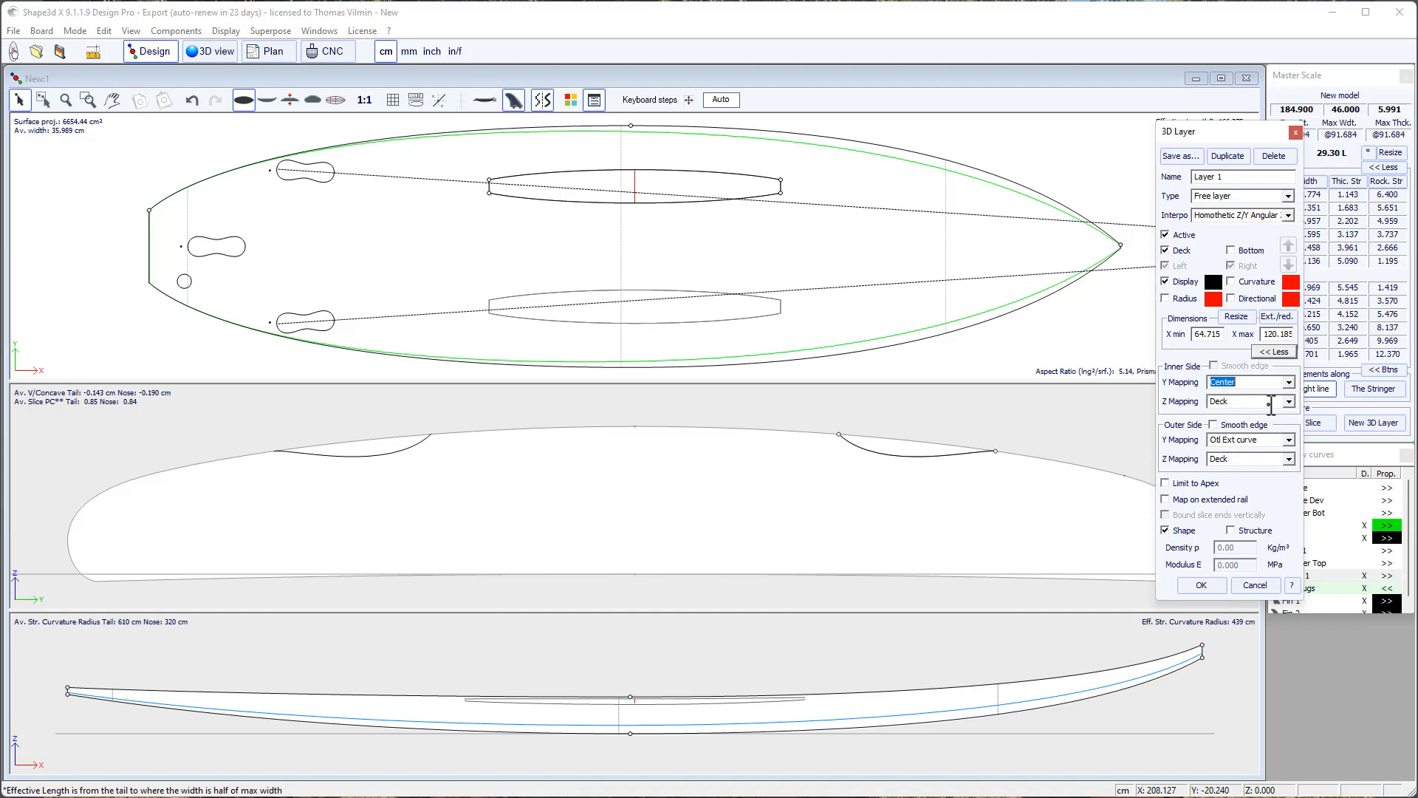
{"action": "left_click", "coordinate": [1289, 403]}
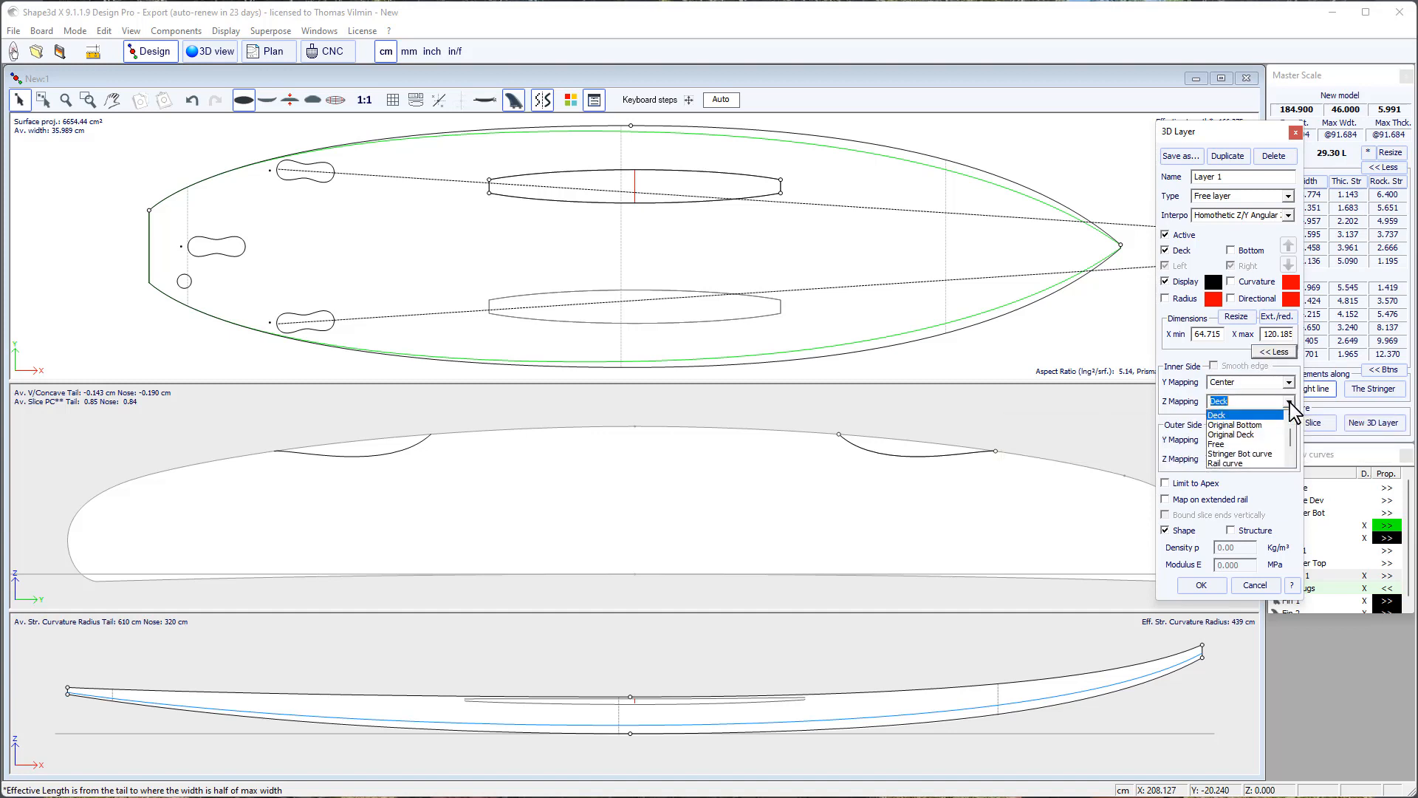
{"action": "scroll", "coordinate": [1276, 419], "scroll_direction": "up", "scroll_amount": 2}
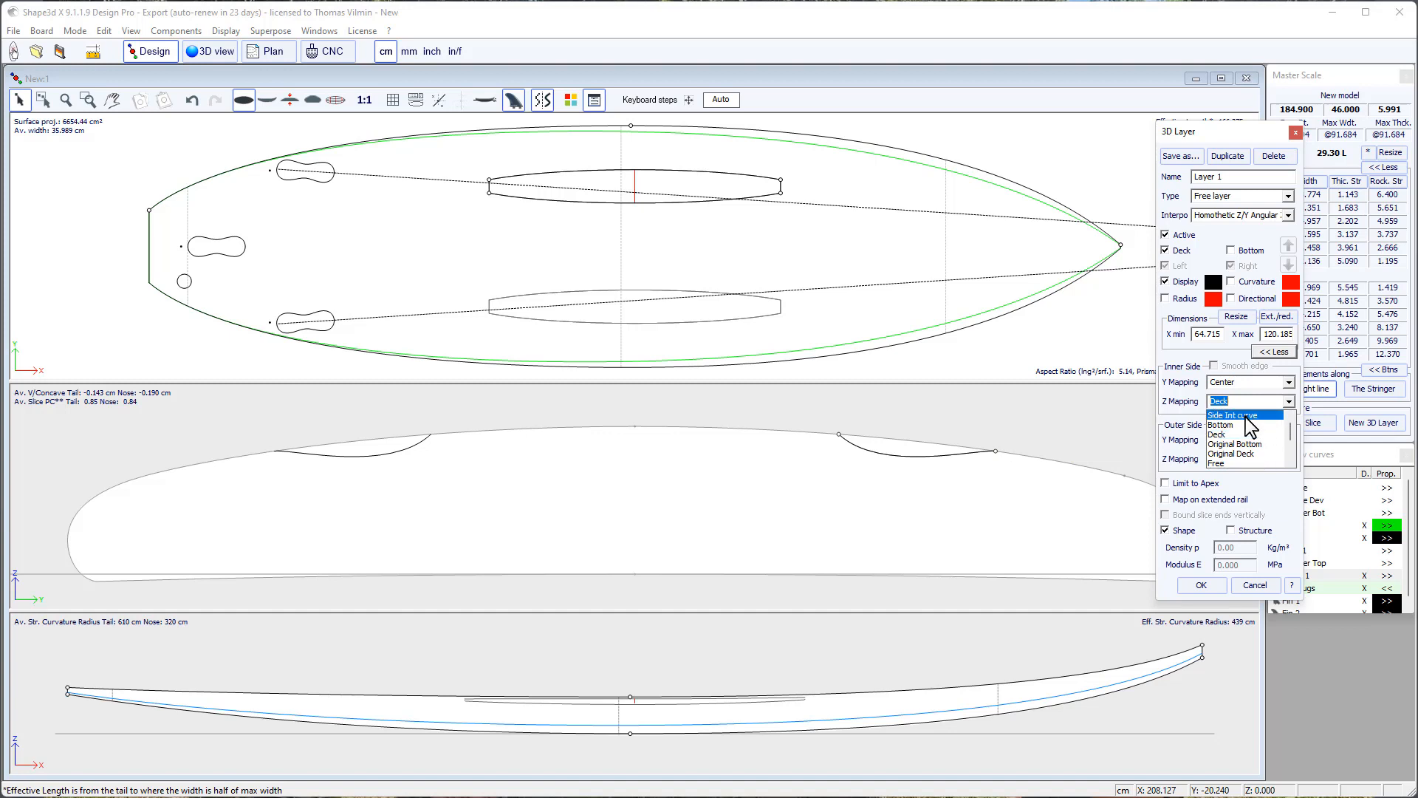
{"action": "left_click", "coordinate": [1246, 416]}
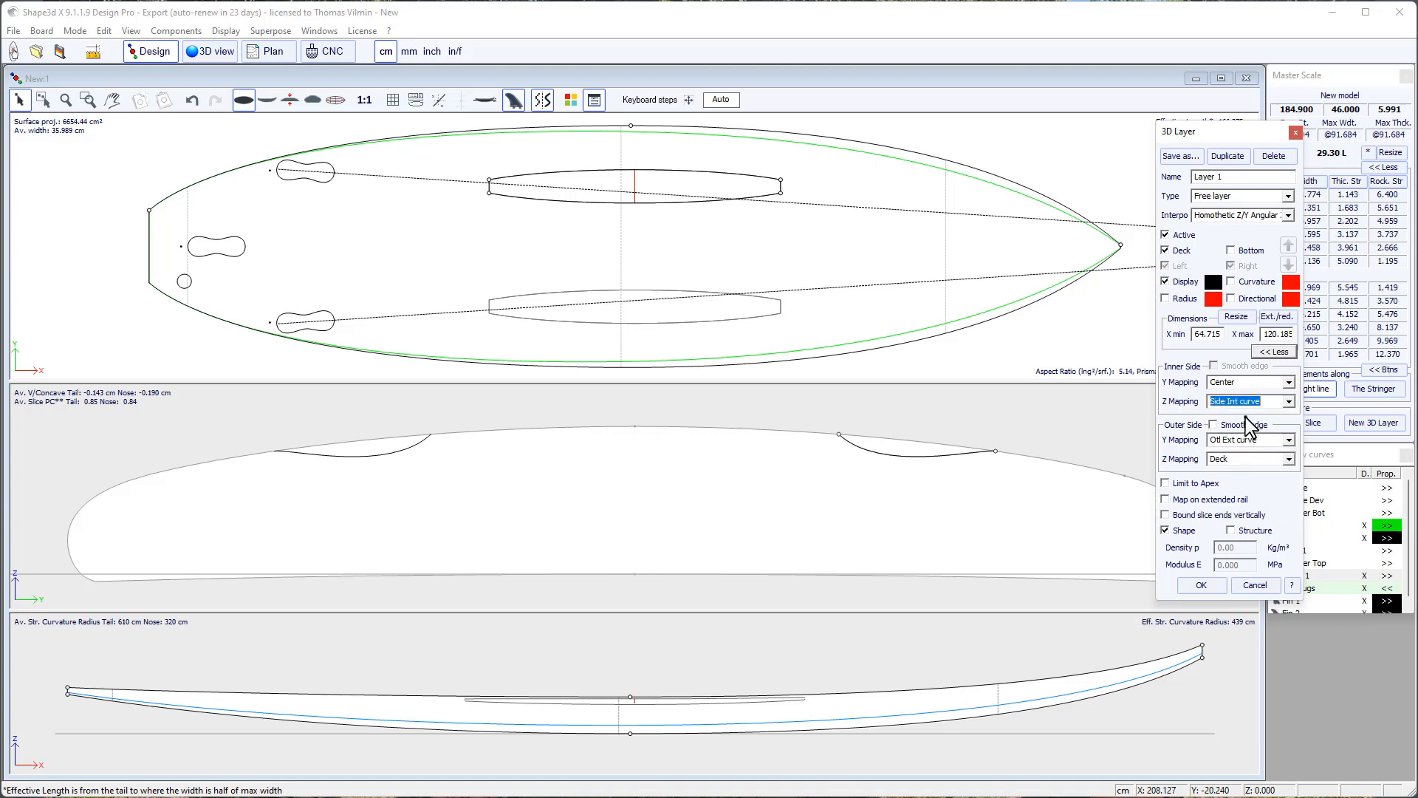
{"action": "left_click", "coordinate": [1202, 585]}
Bend the layer's interior side curve downward by adjusting the tangents at its tail-end and nose-end points.
{"action": "double_click", "coordinate": [639, 234]}
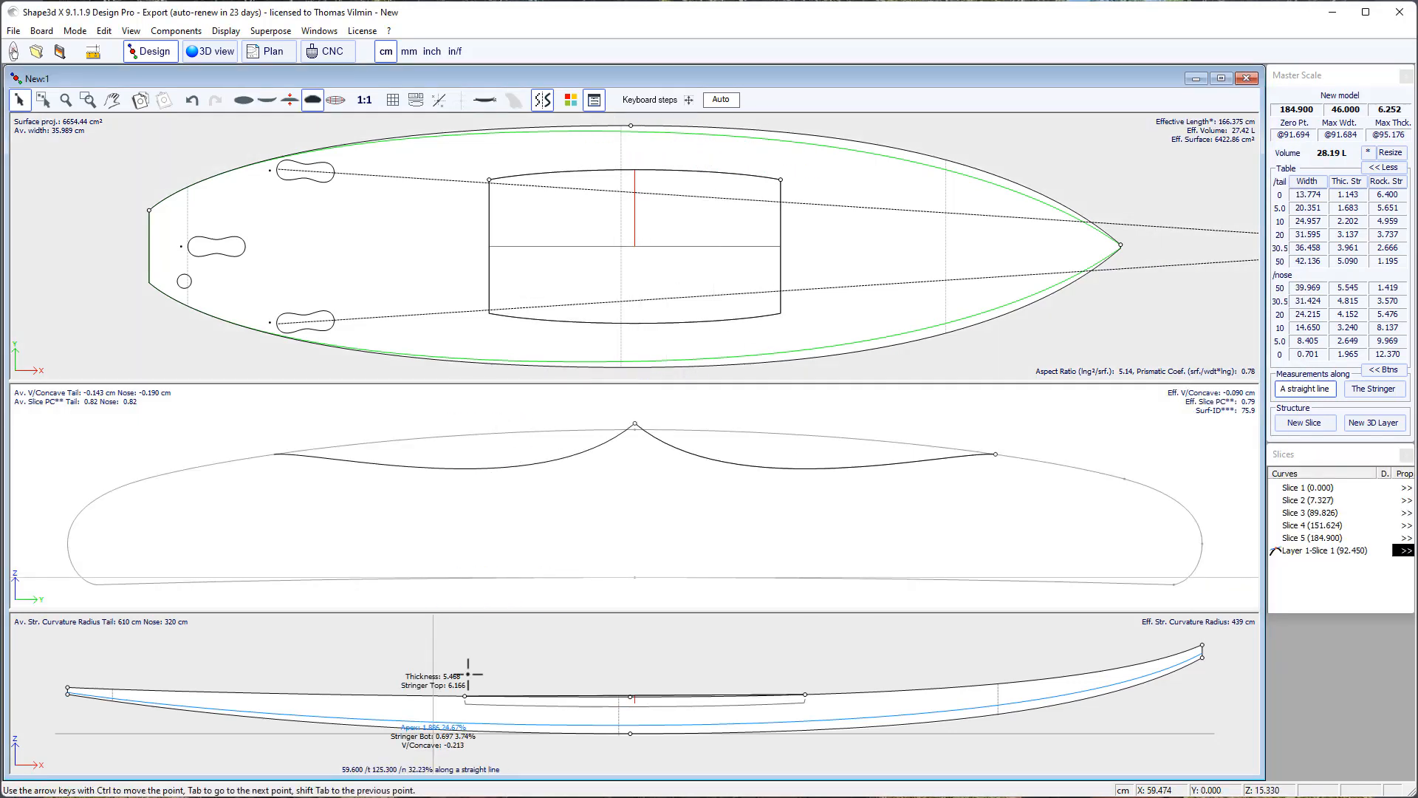
{"action": "left_click", "coordinate": [466, 696]}
{"action": "left_click_drag", "start_coordinate": [469, 699], "coordinate": [544, 721]}
{"action": "left_click", "coordinate": [806, 695]}
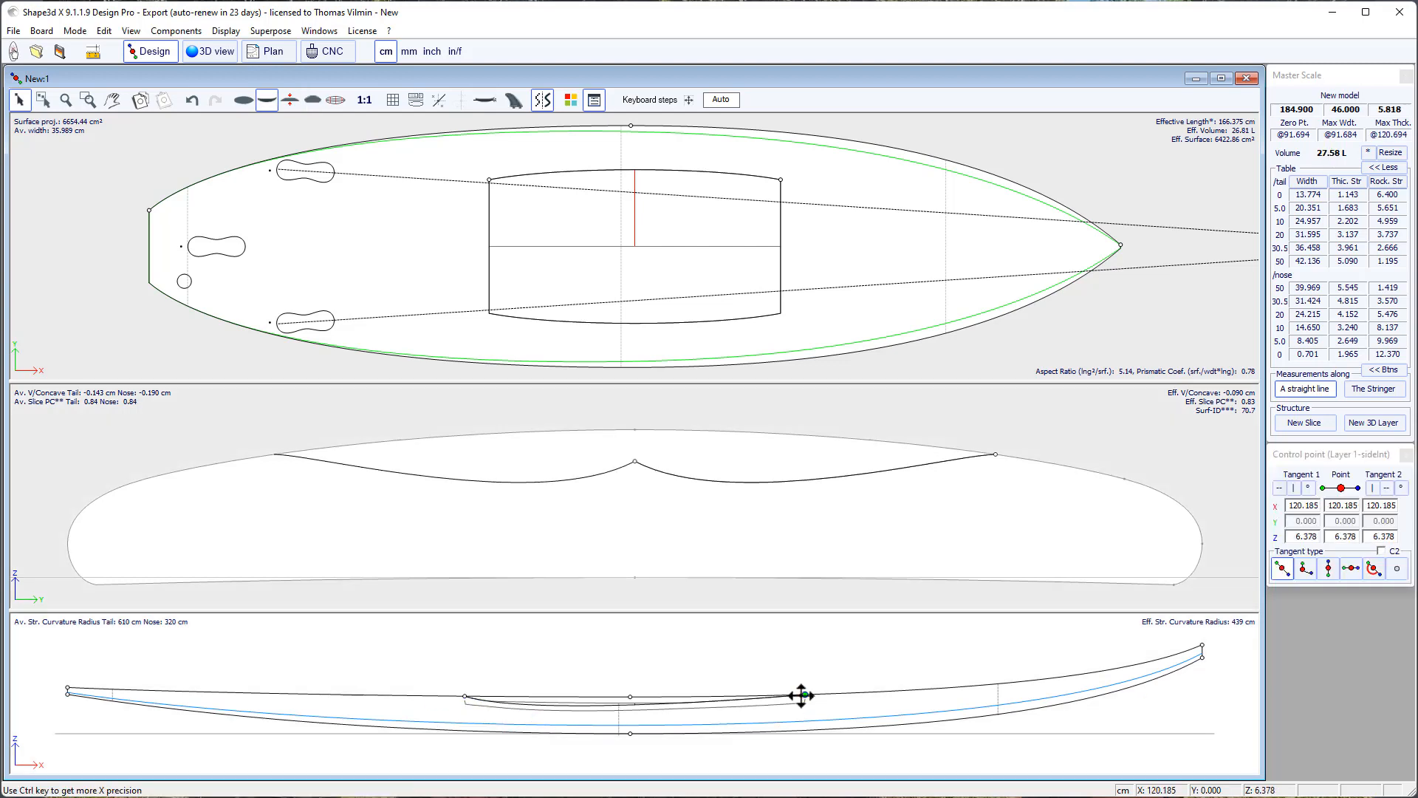
{"action": "left_click_drag", "start_coordinate": [801, 693], "coordinate": [733, 713]}
Make the layer slice's centre-point tangent horizontal and reshape the layer's outer outline from its tail-end point.
{"action": "left_click", "coordinate": [635, 487]}
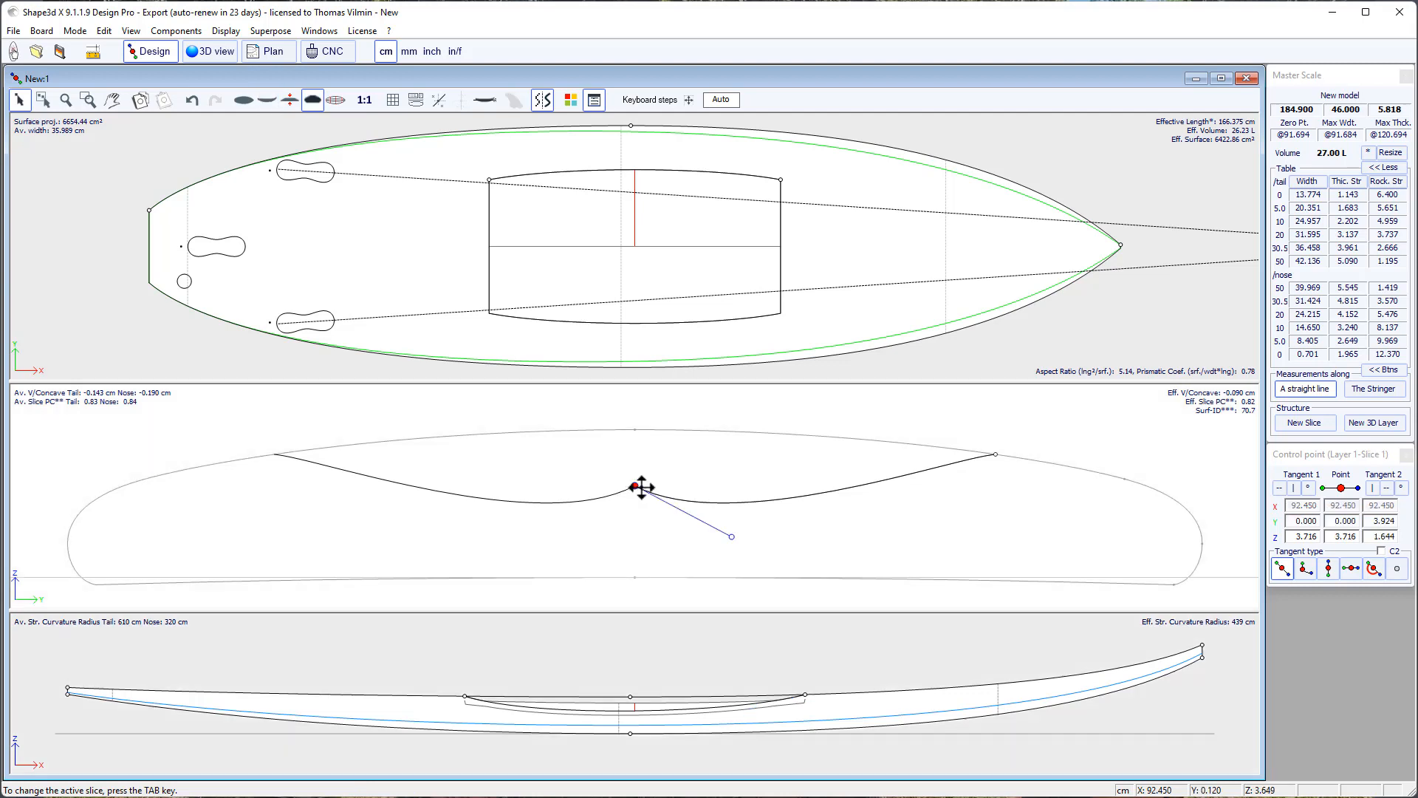
{"action": "left_click_drag", "start_coordinate": [732, 537], "coordinate": [795, 489]}
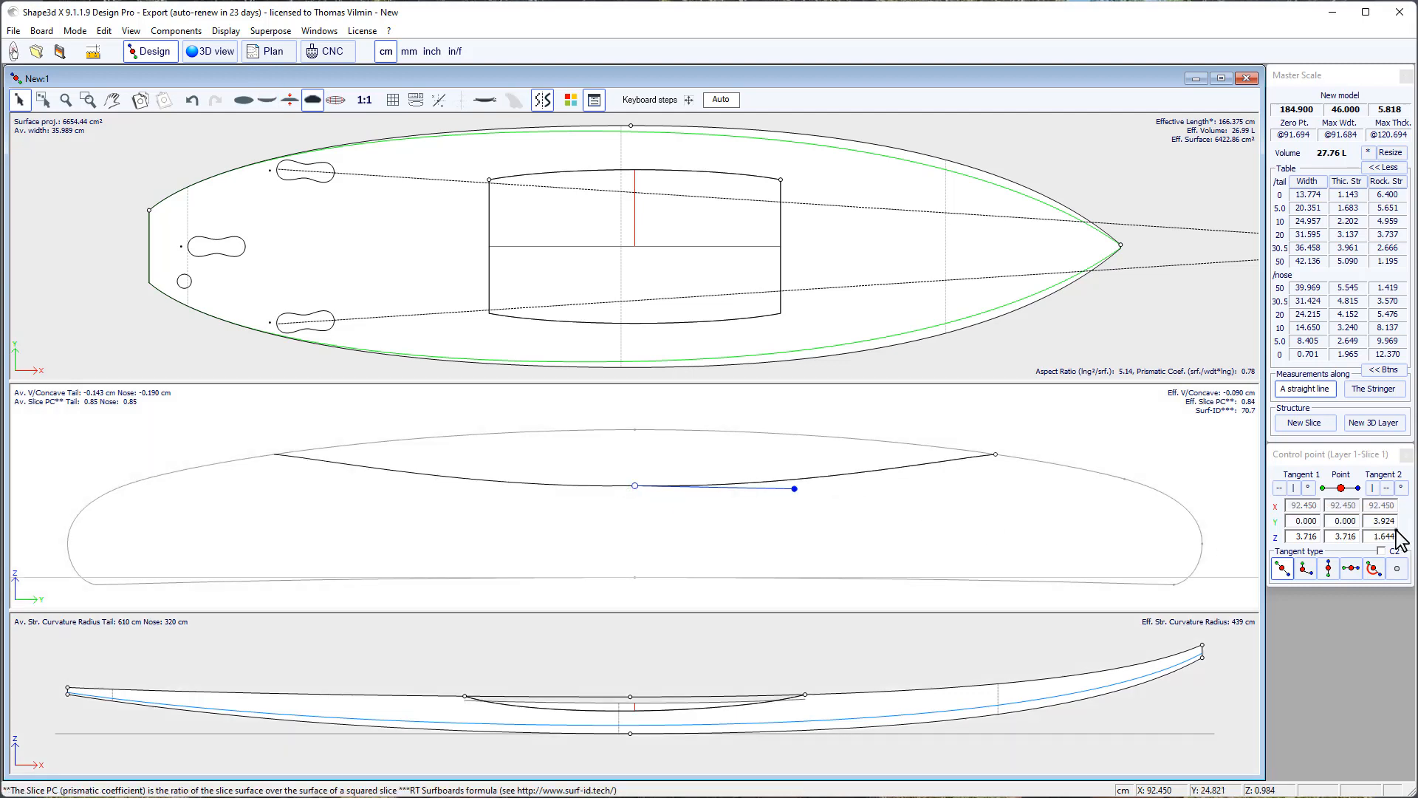
{"action": "left_click", "coordinate": [1351, 568]}
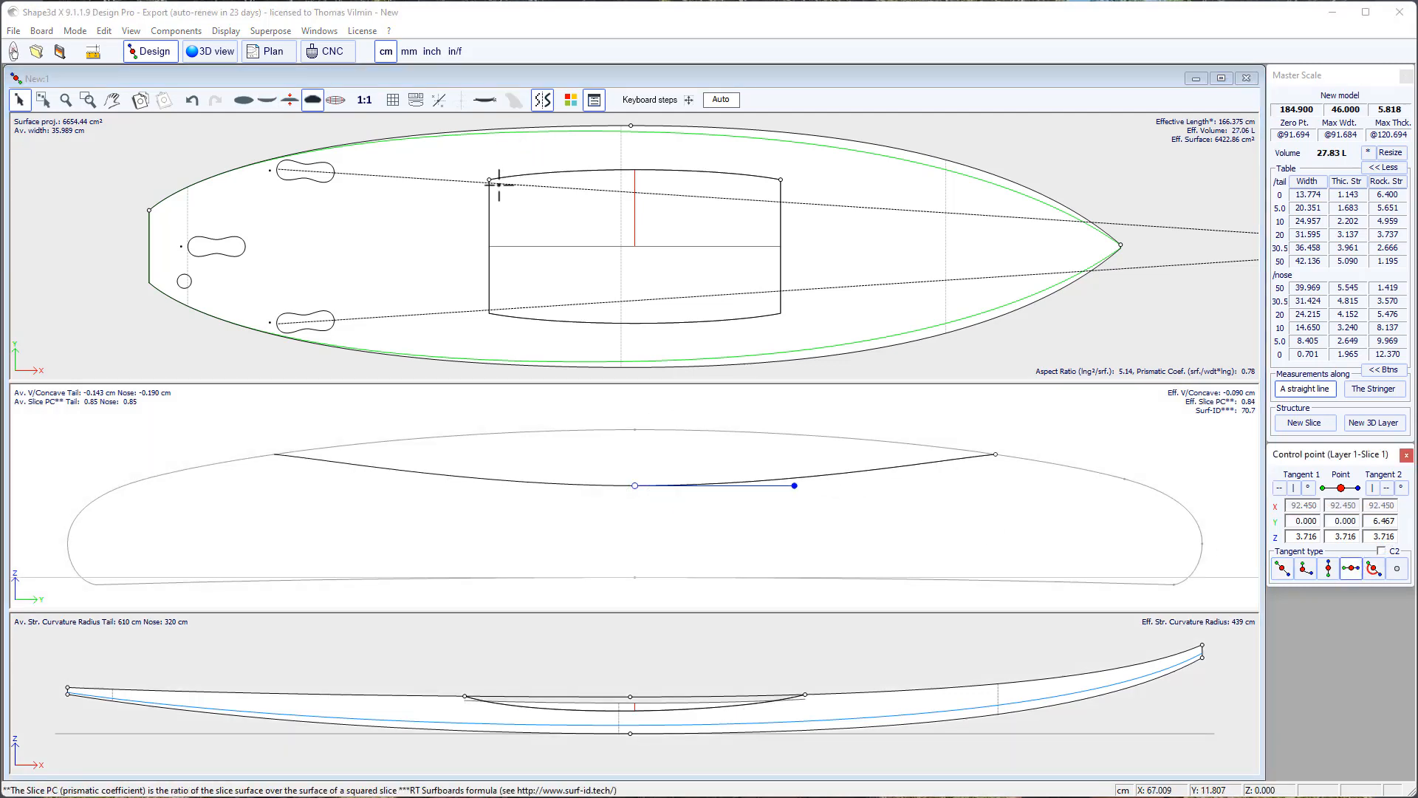
{"action": "left_click_drag", "start_coordinate": [489, 181], "coordinate": [563, 144]}
{"action": "left_click", "coordinate": [868, 202]}
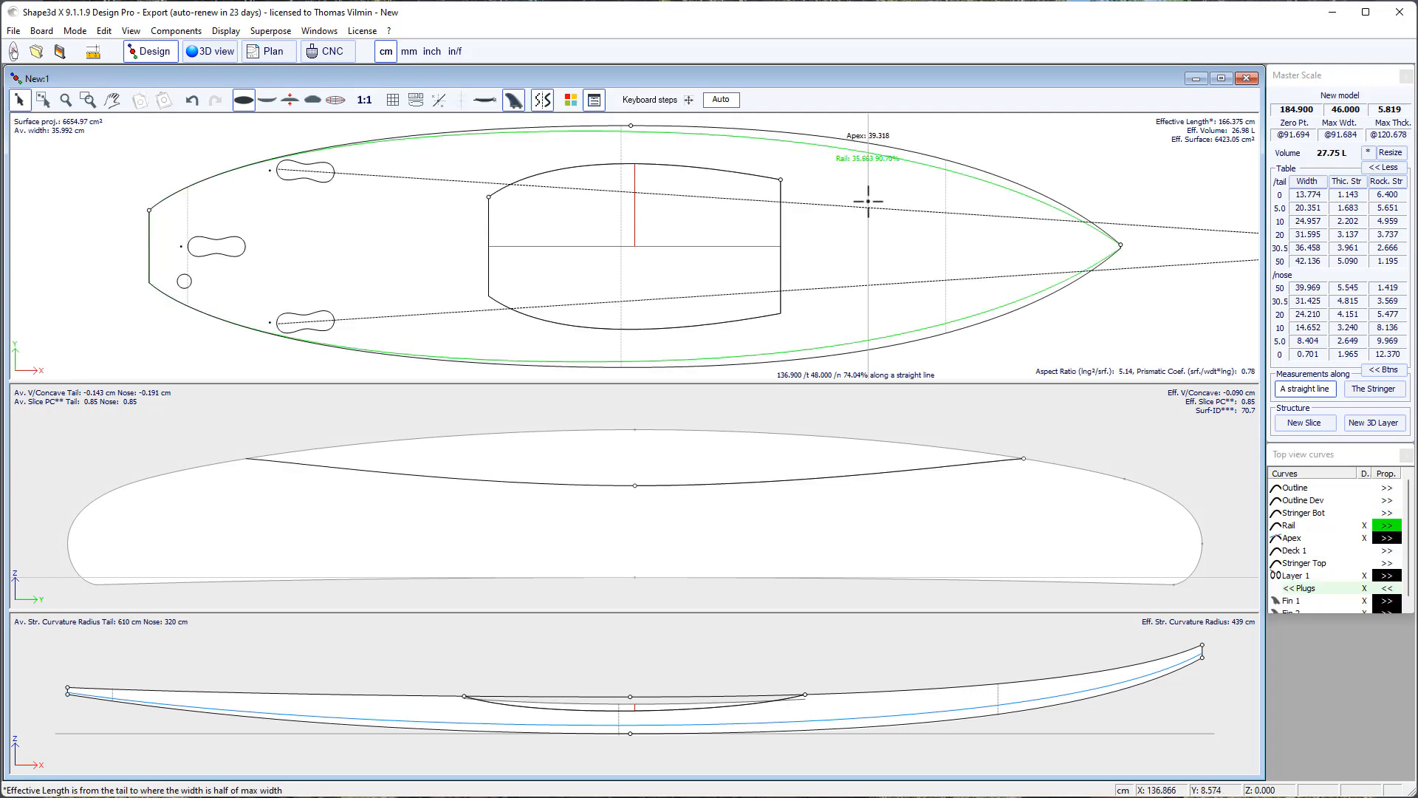
Switch Layer 1 from deck to bottom and set its outer side Y mapping to Rail curve.
{"action": "left_click", "coordinate": [1387, 576]}
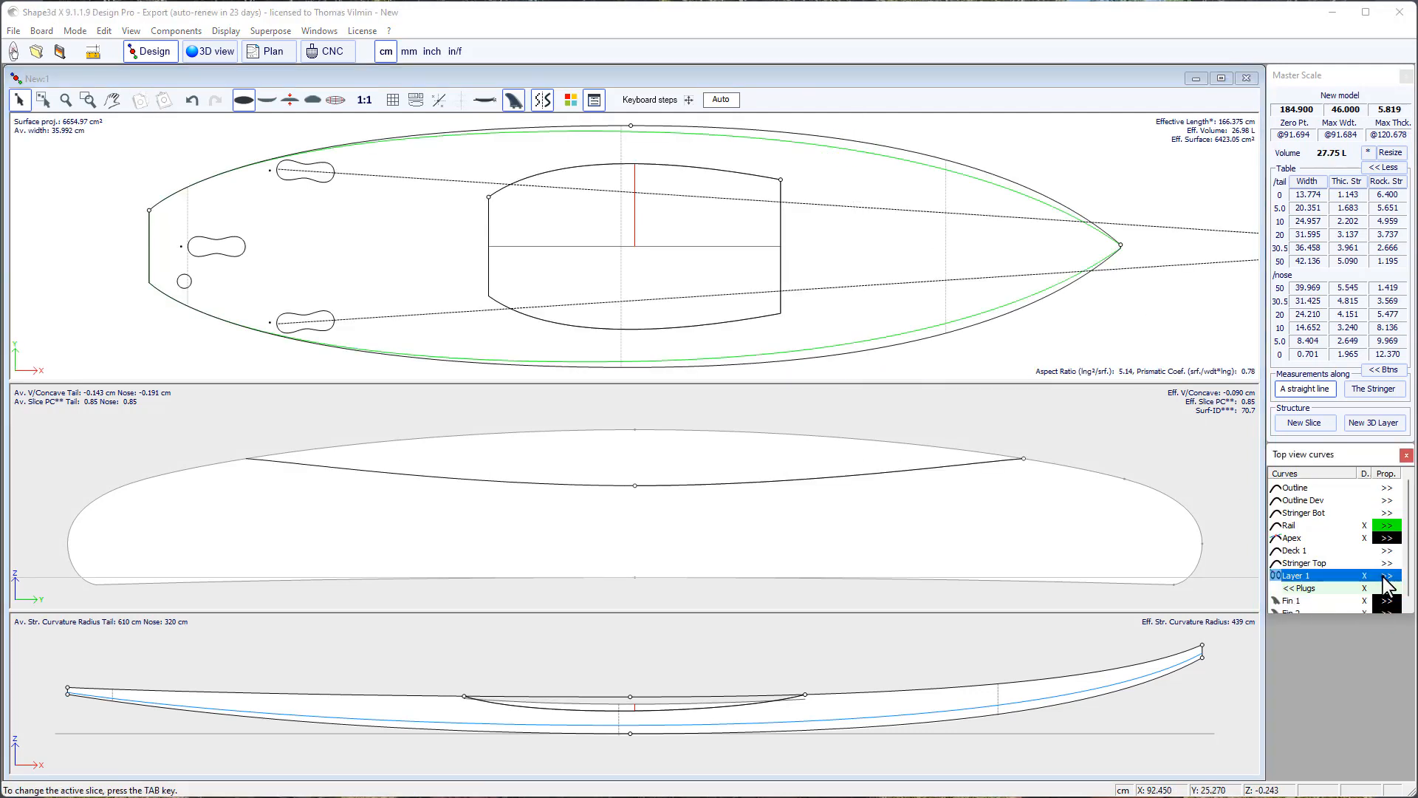
{"action": "left_click_drag", "start_coordinate": [1304, 327], "coordinate": [1119, 138]}
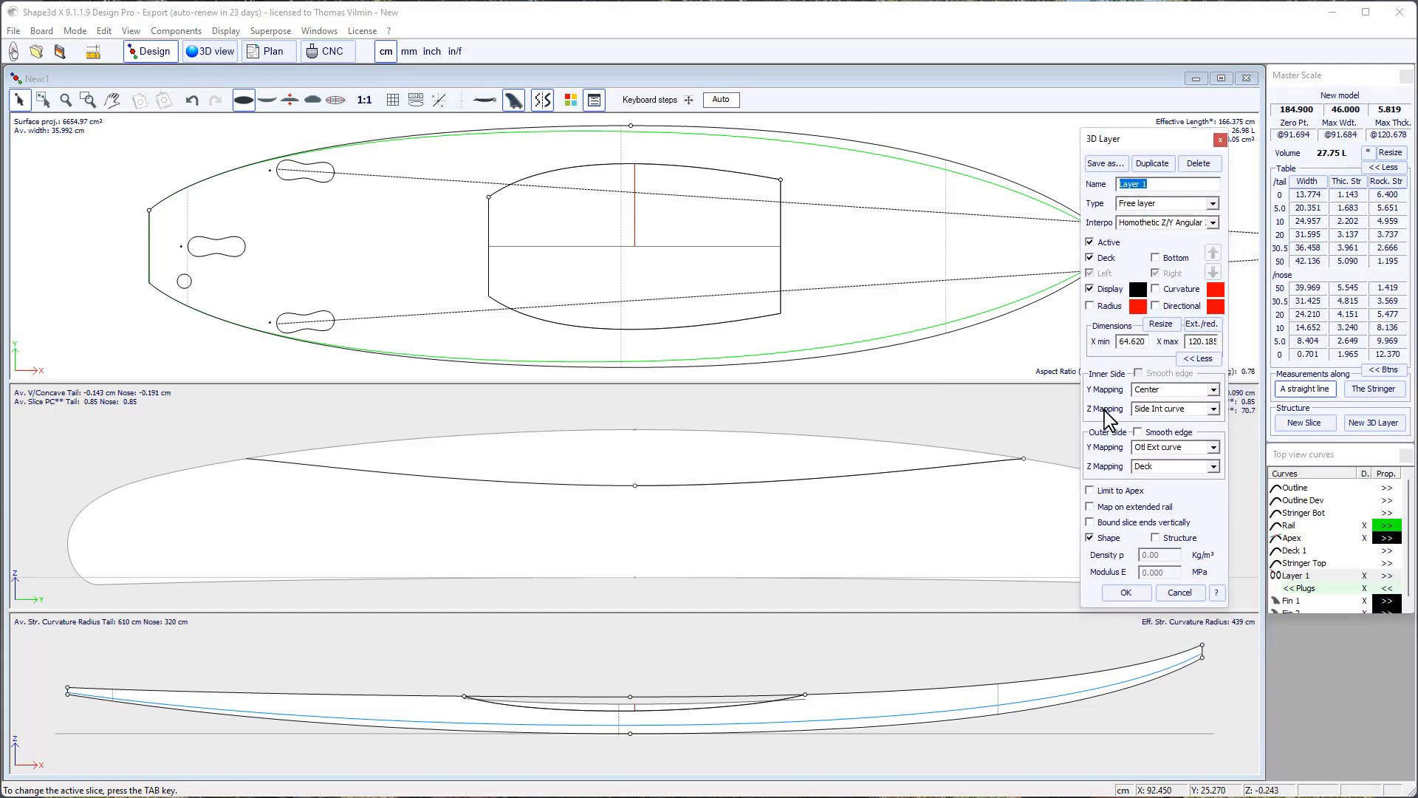
{"action": "left_click", "coordinate": [1213, 390]}
{"action": "scroll", "coordinate": [1204, 404], "scroll_direction": "up", "scroll_amount": 1}
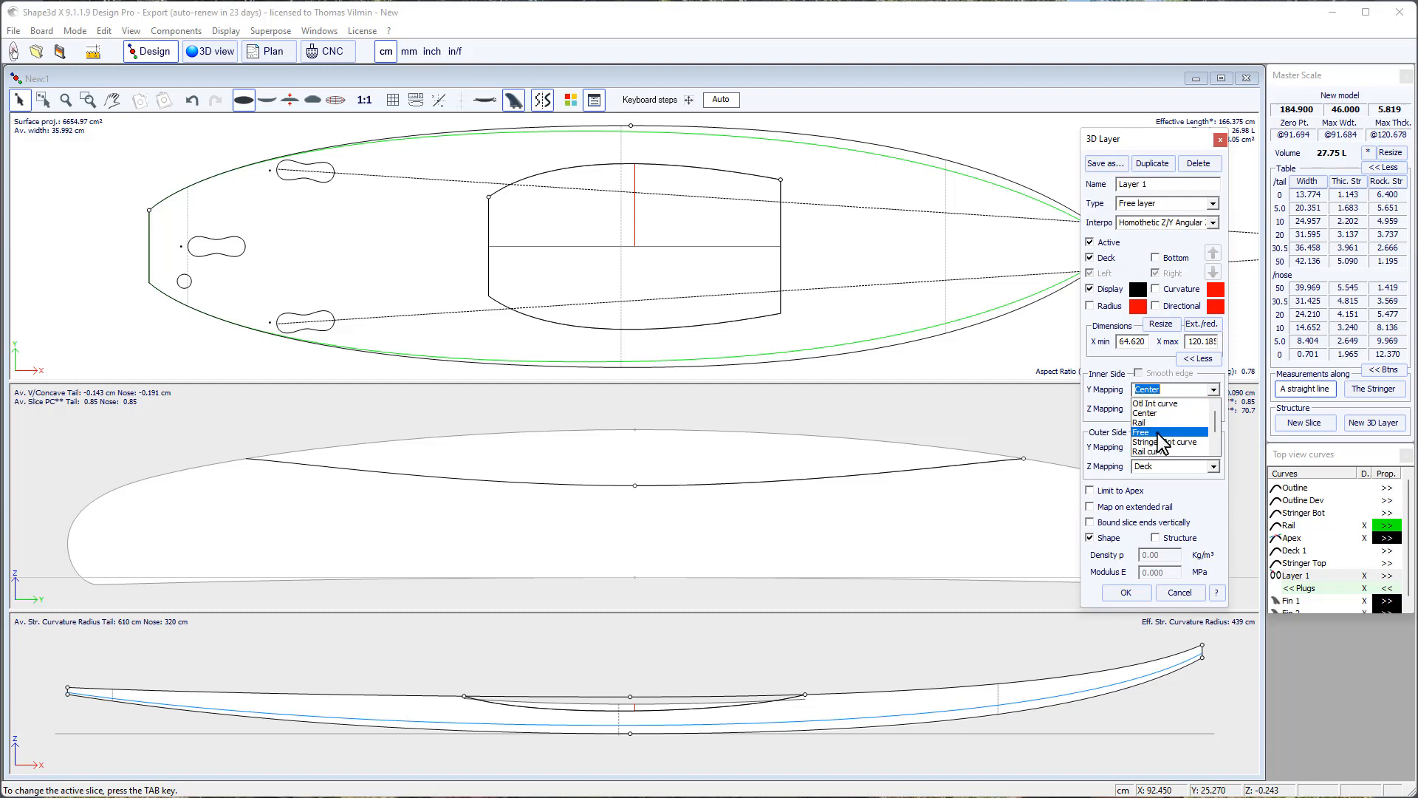
{"action": "scroll", "coordinate": [1162, 441], "scroll_direction": "down", "scroll_amount": 3}
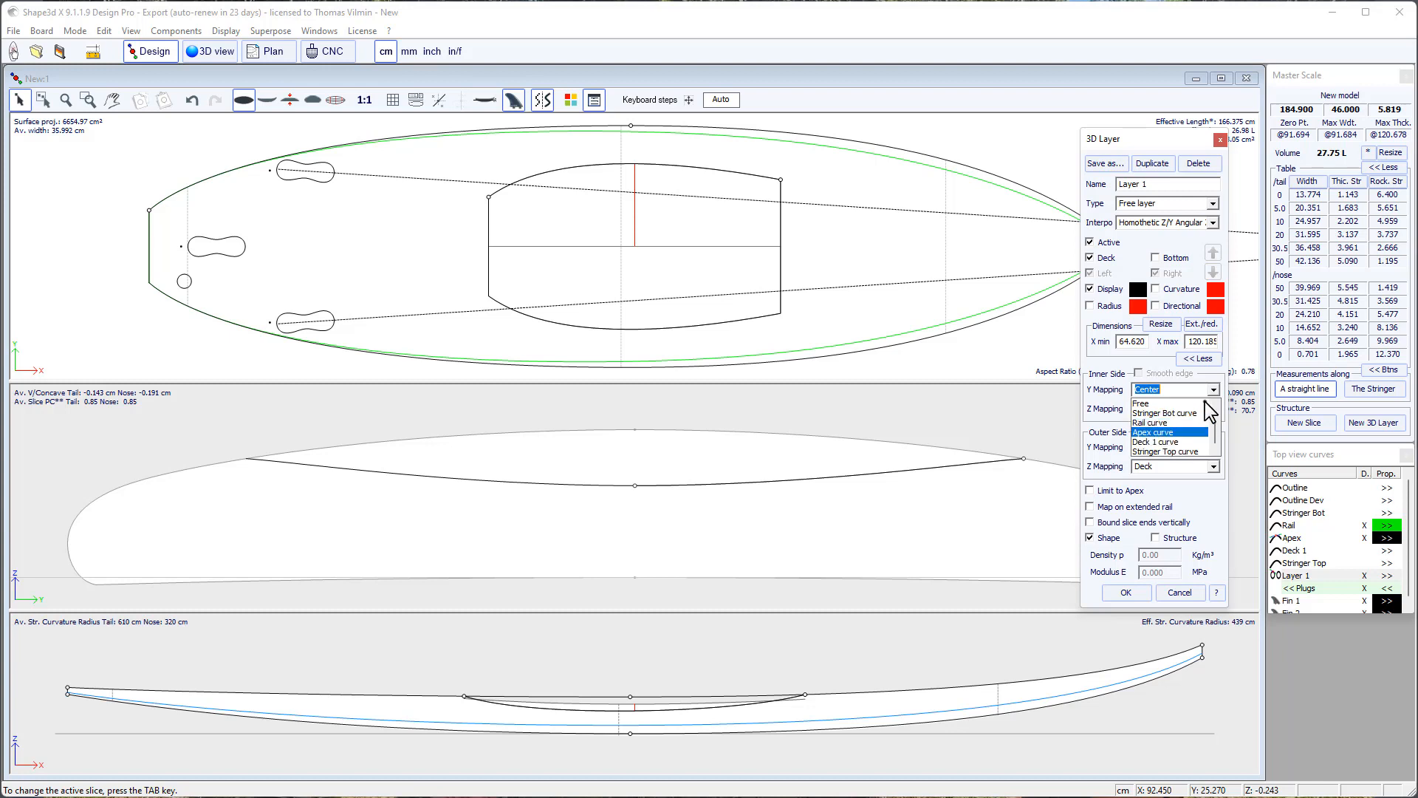
{"action": "left_click", "coordinate": [1110, 401]}
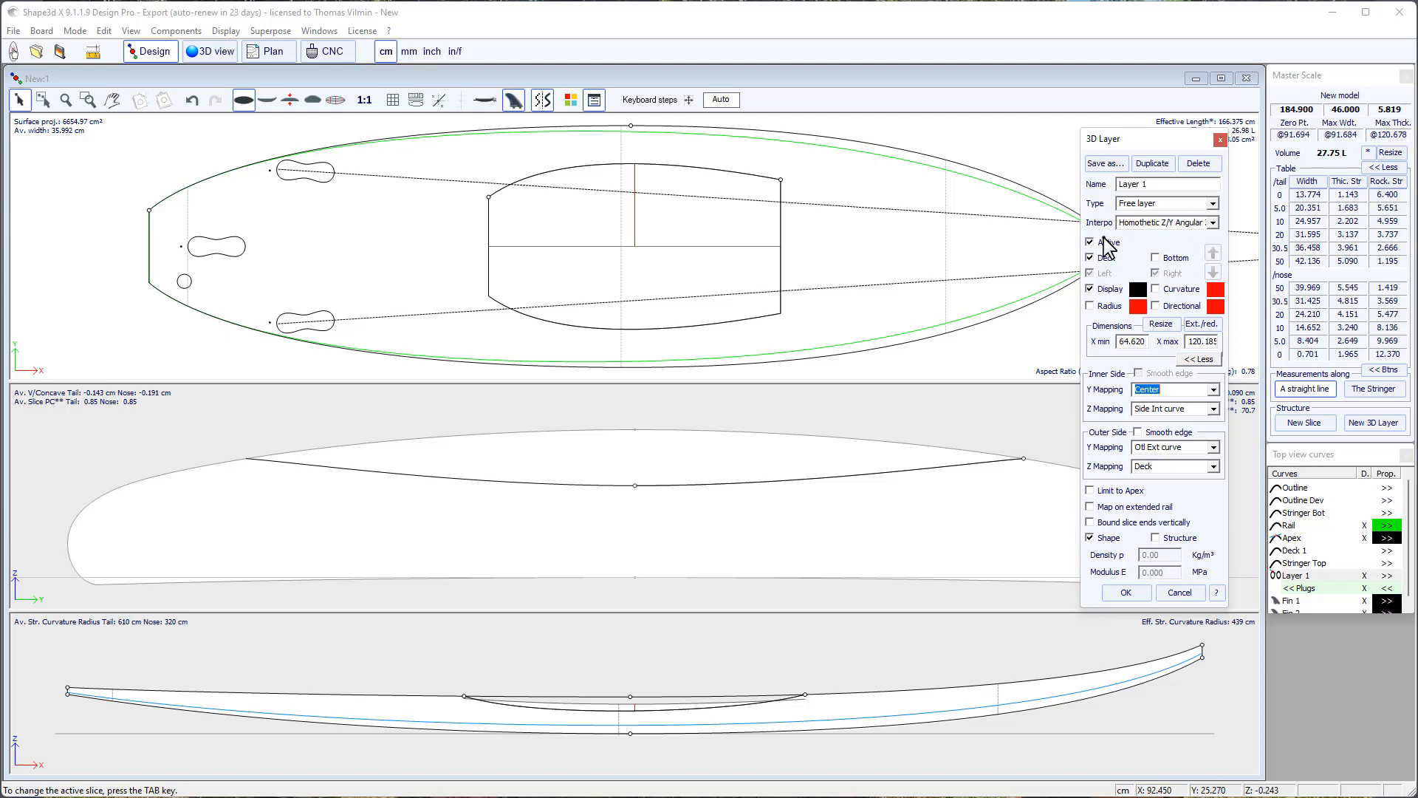
{"action": "left_click", "coordinate": [1174, 260]}
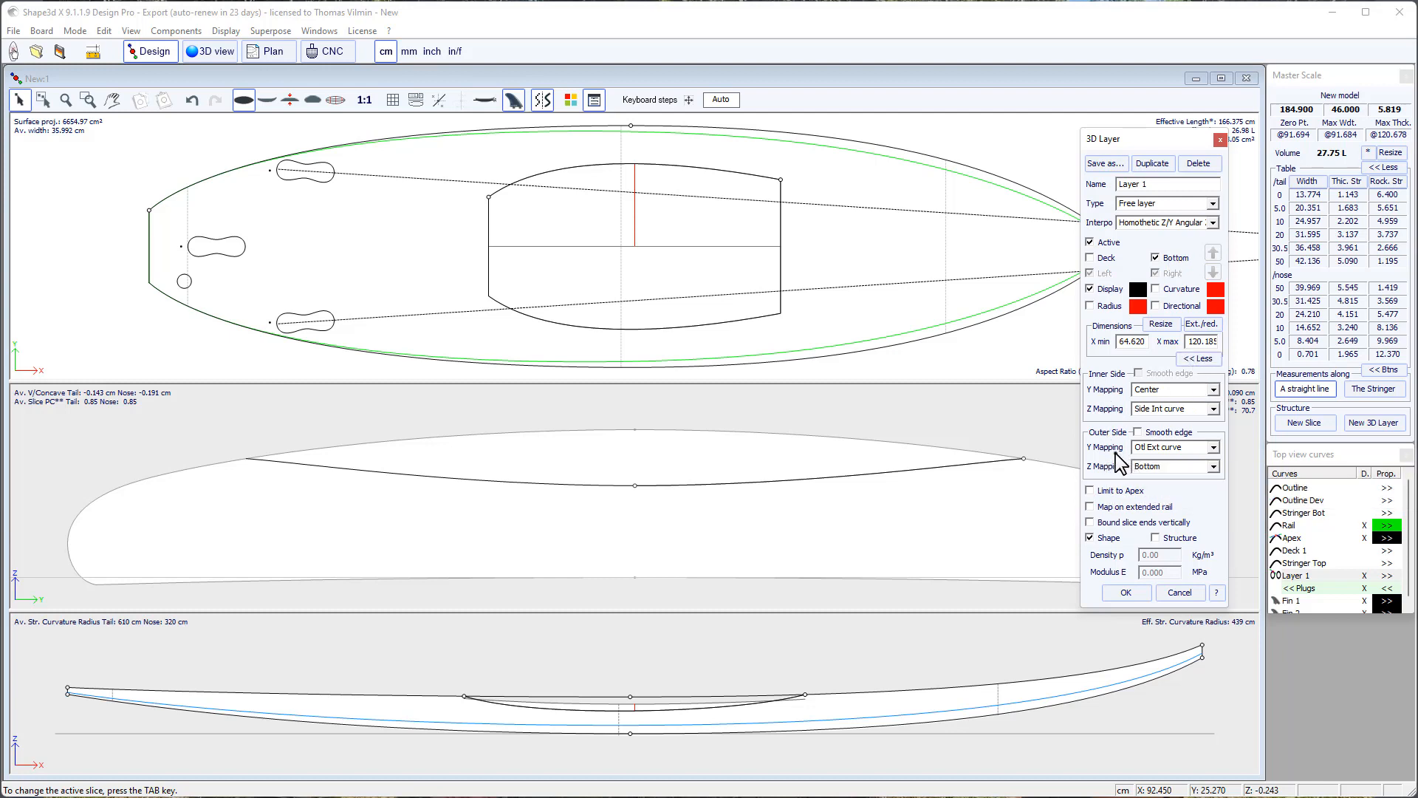
{"action": "left_click", "coordinate": [1213, 447]}
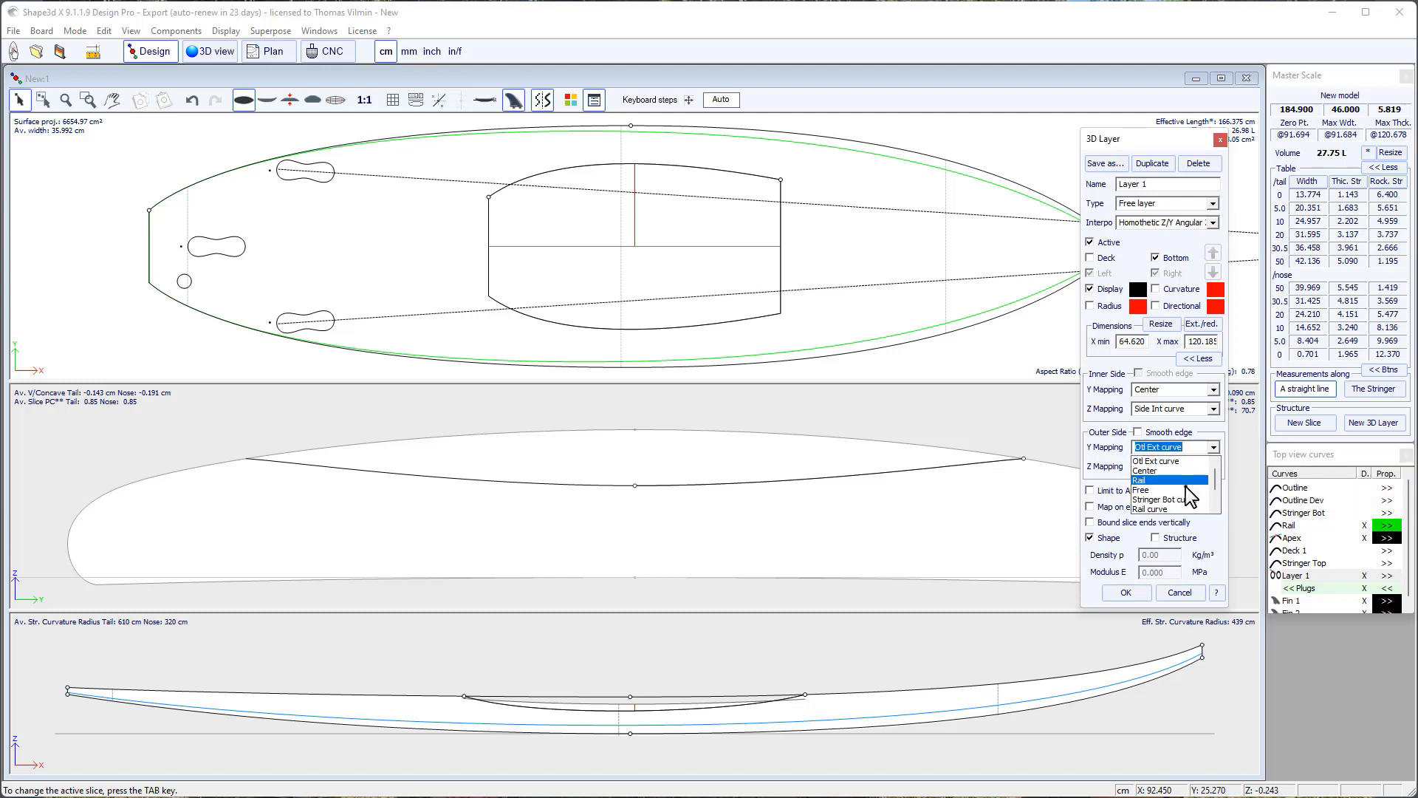
{"action": "scroll", "coordinate": [1177, 491], "scroll_direction": "down", "scroll_amount": 1}
{"action": "left_click", "coordinate": [1173, 481]}
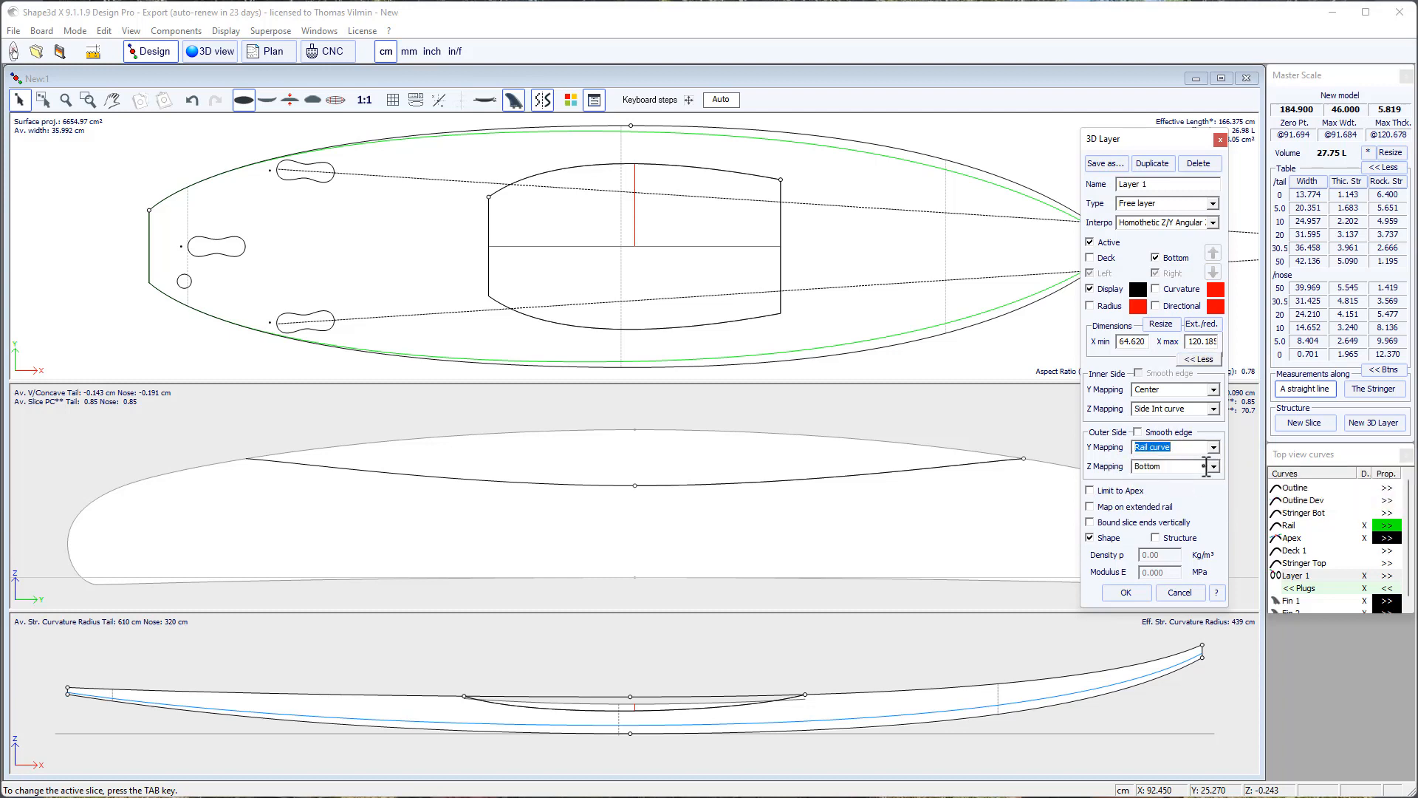
{"action": "left_click", "coordinate": [1126, 592]}
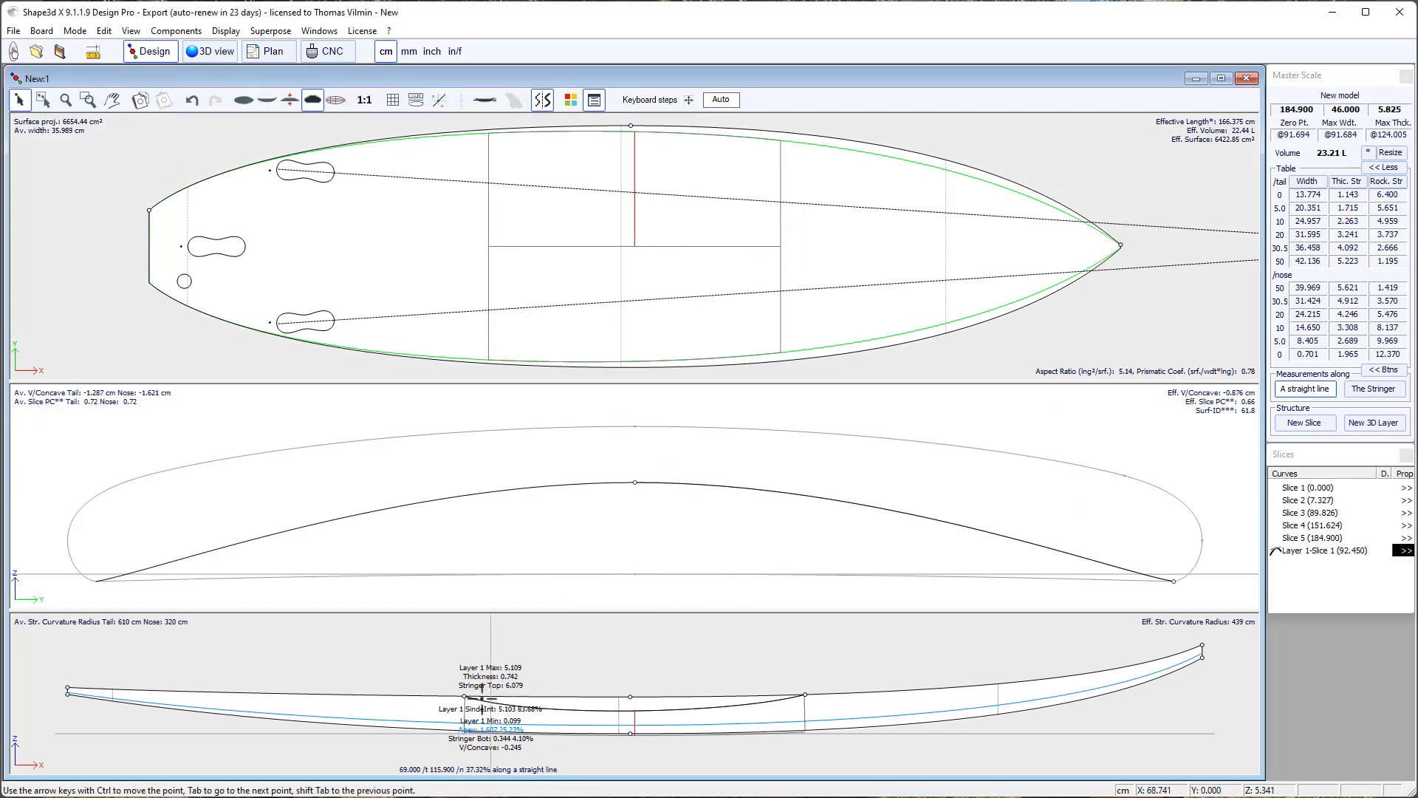
Lower both end points of the layer's interior side curve to a Z of about 2.9 cm.
{"action": "left_click", "coordinate": [463, 696]}
{"action": "left_click_drag", "start_coordinate": [464, 699], "coordinate": [461, 714]}
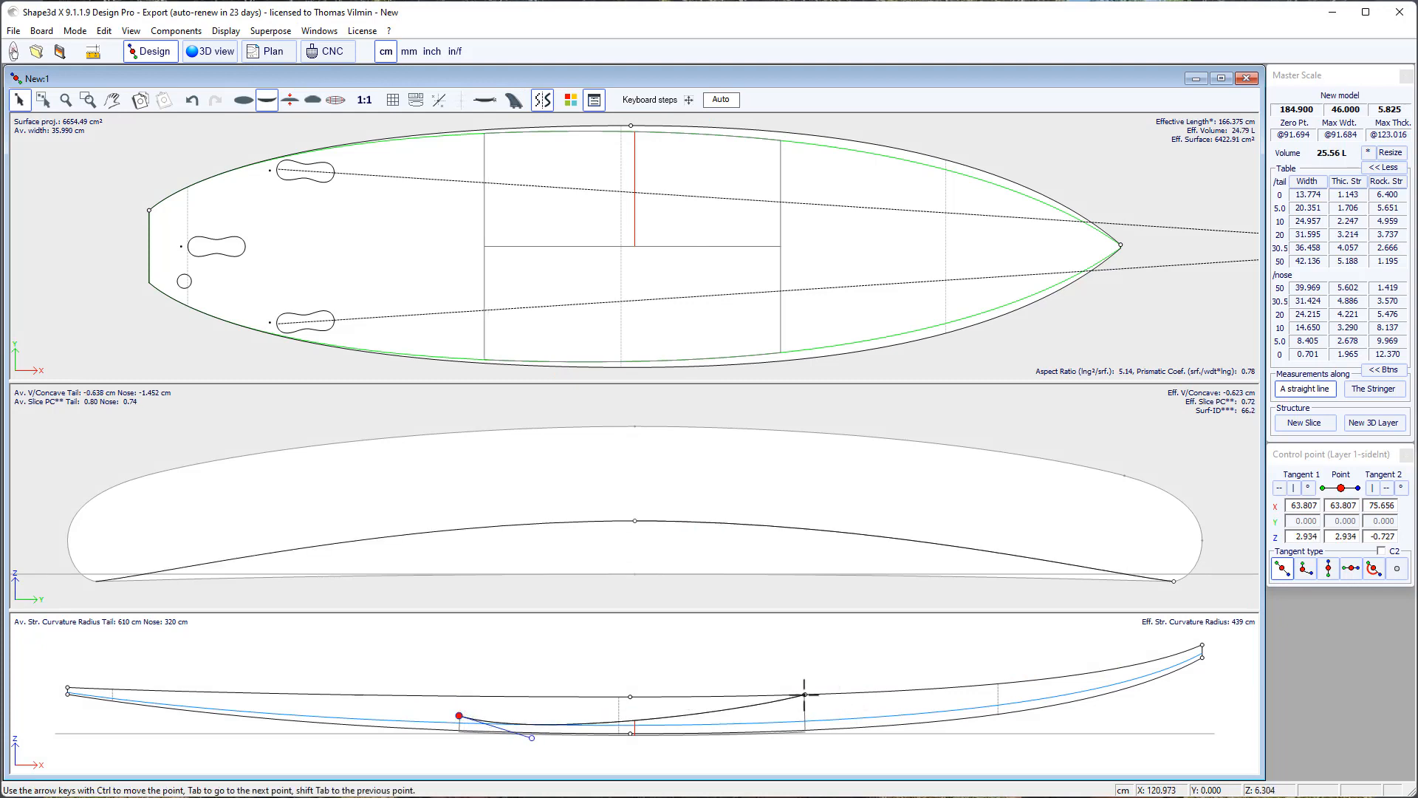
{"action": "left_click_drag", "start_coordinate": [806, 694], "coordinate": [804, 713]}
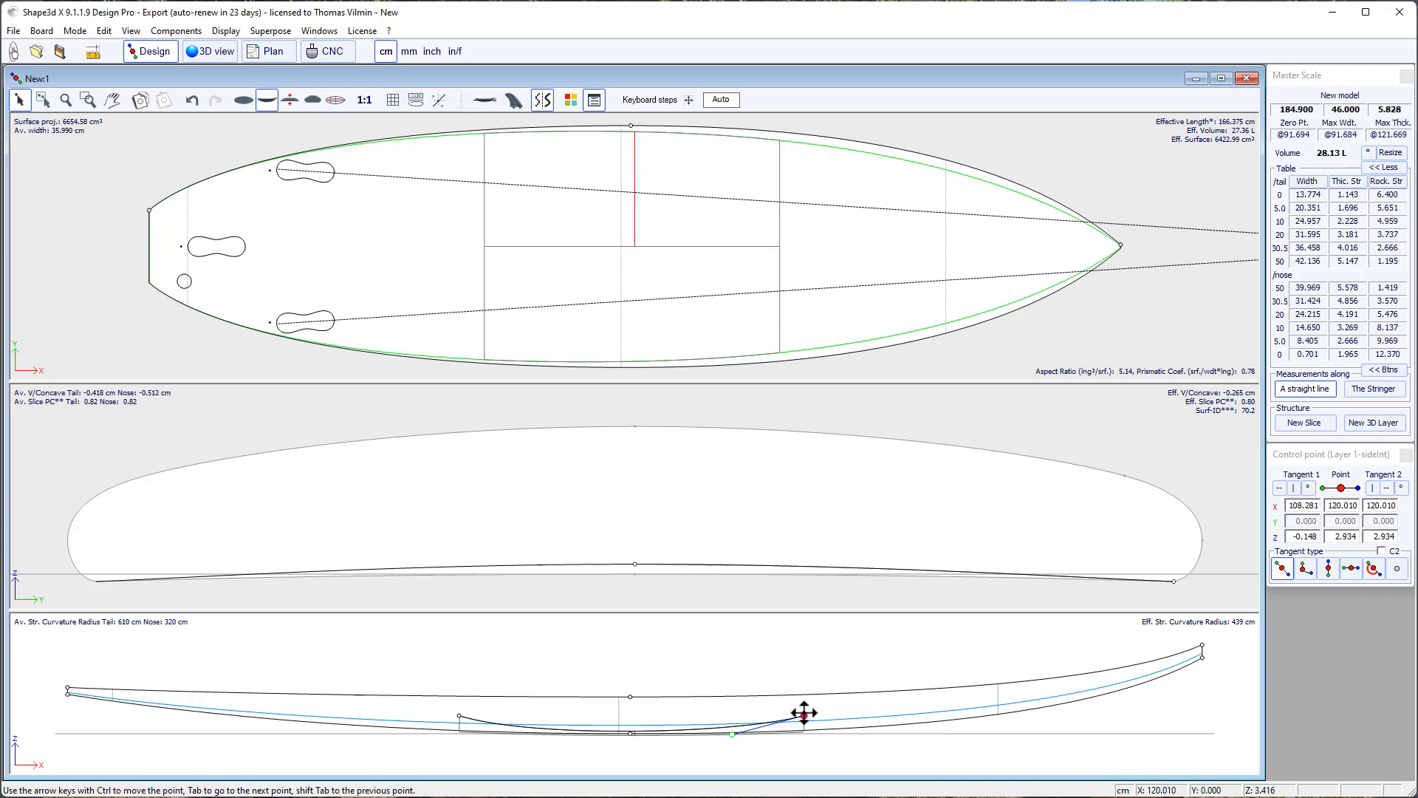
Stick the nose-end and tail-end points of the layer's interior side curve to the original bottom shape.
{"action": "right_click", "coordinate": [803, 713]}
{"action": "mouse_move", "coordinate": [905, 448]}
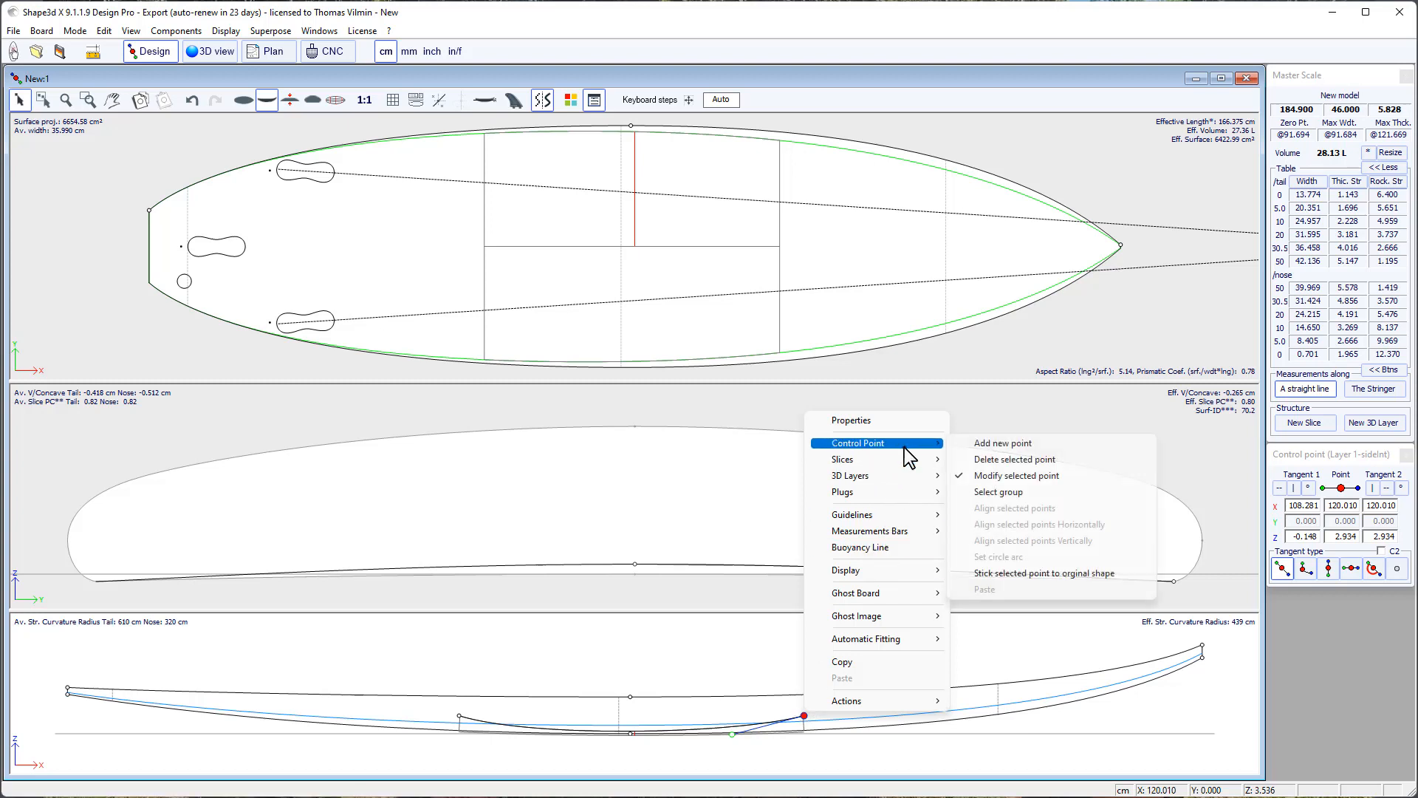
{"action": "left_click", "coordinate": [1007, 574]}
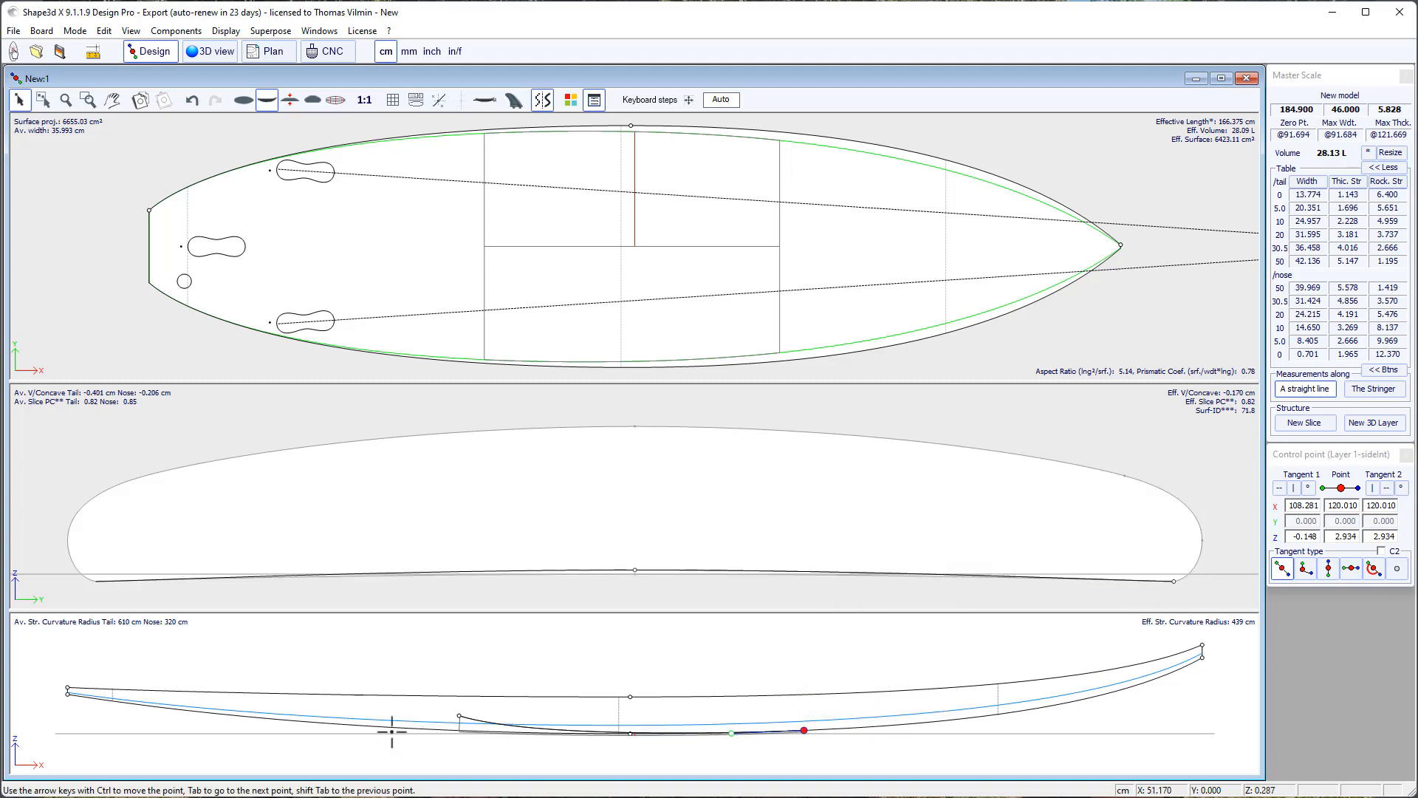
{"action": "left_click", "coordinate": [459, 715]}
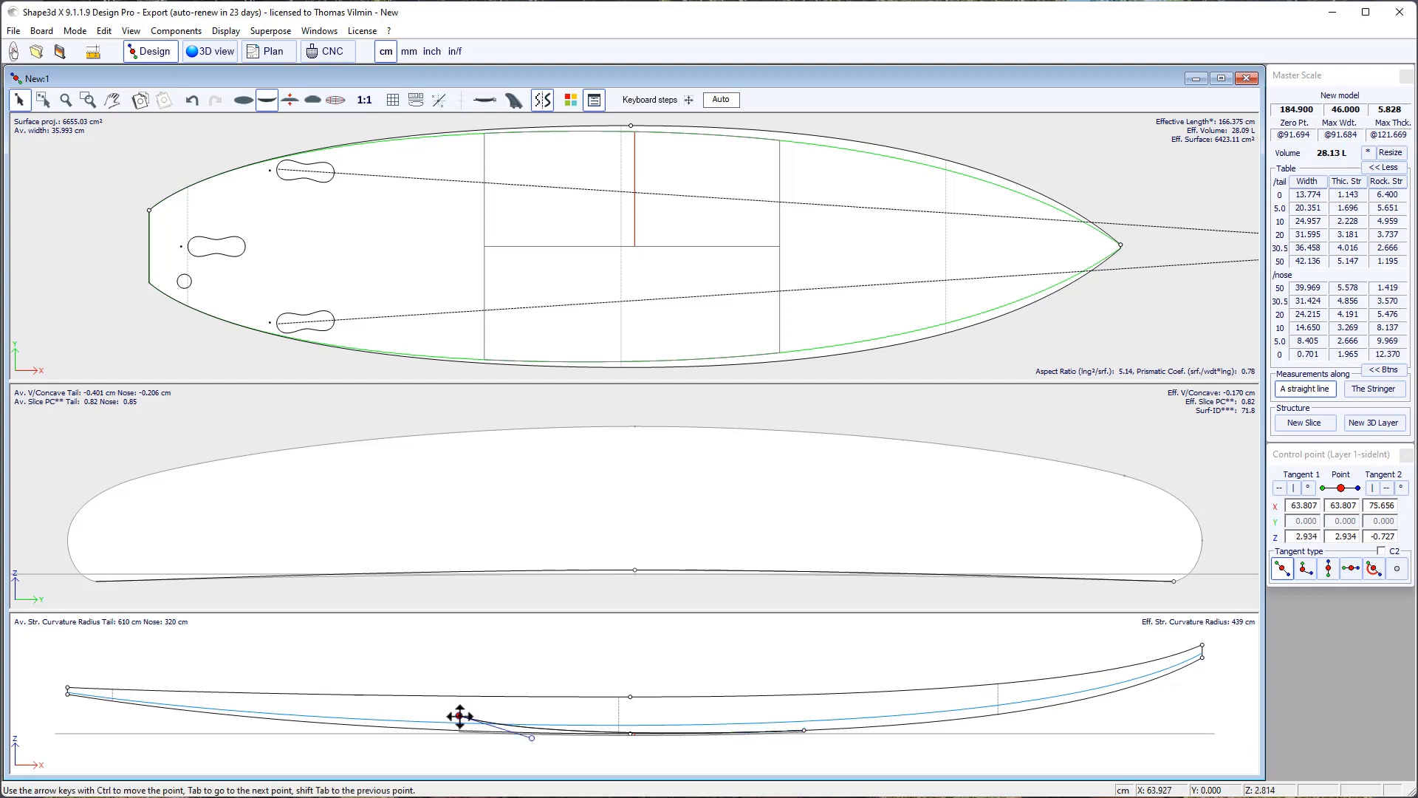
{"action": "right_click", "coordinate": [460, 716]}
{"action": "mouse_move", "coordinate": [532, 447]}
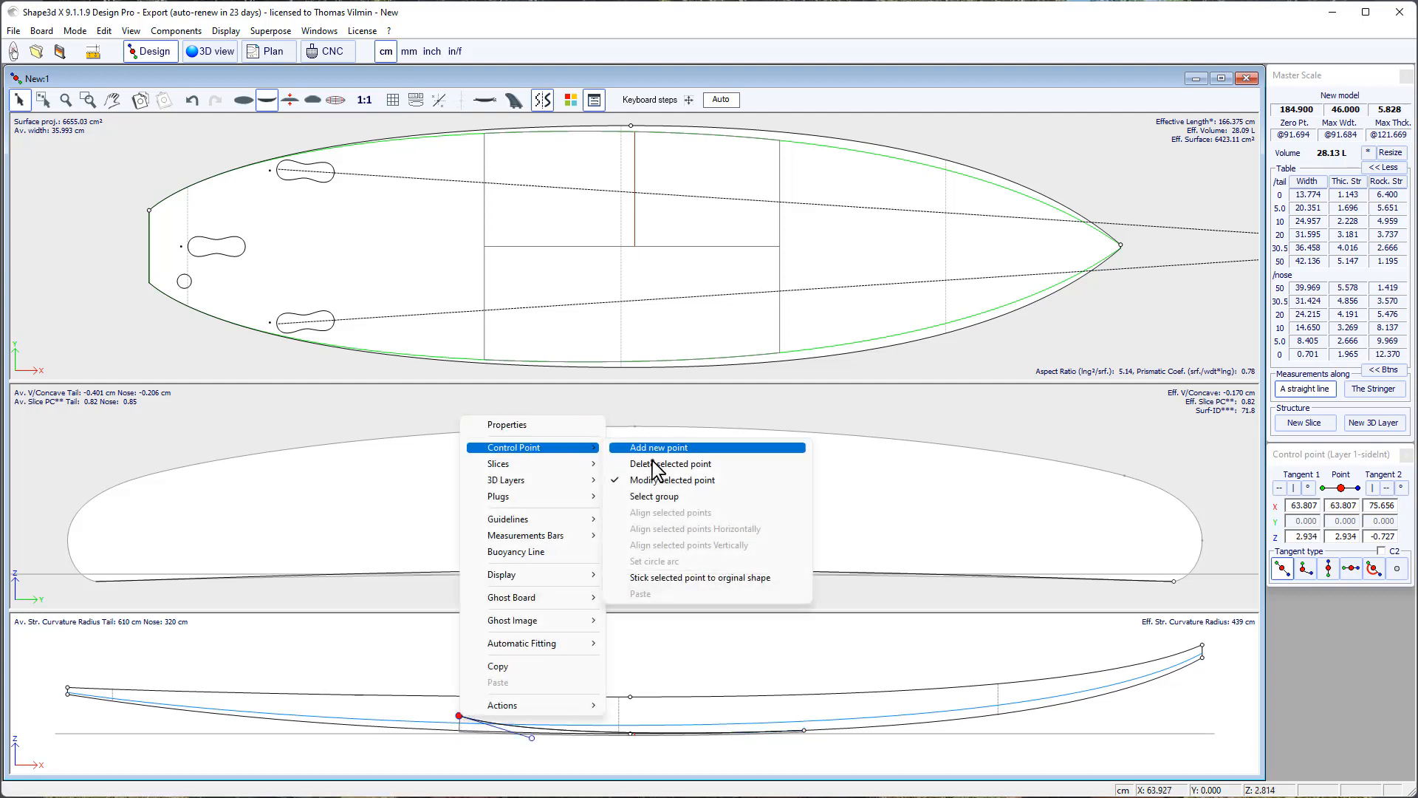
{"action": "left_click", "coordinate": [685, 580]}
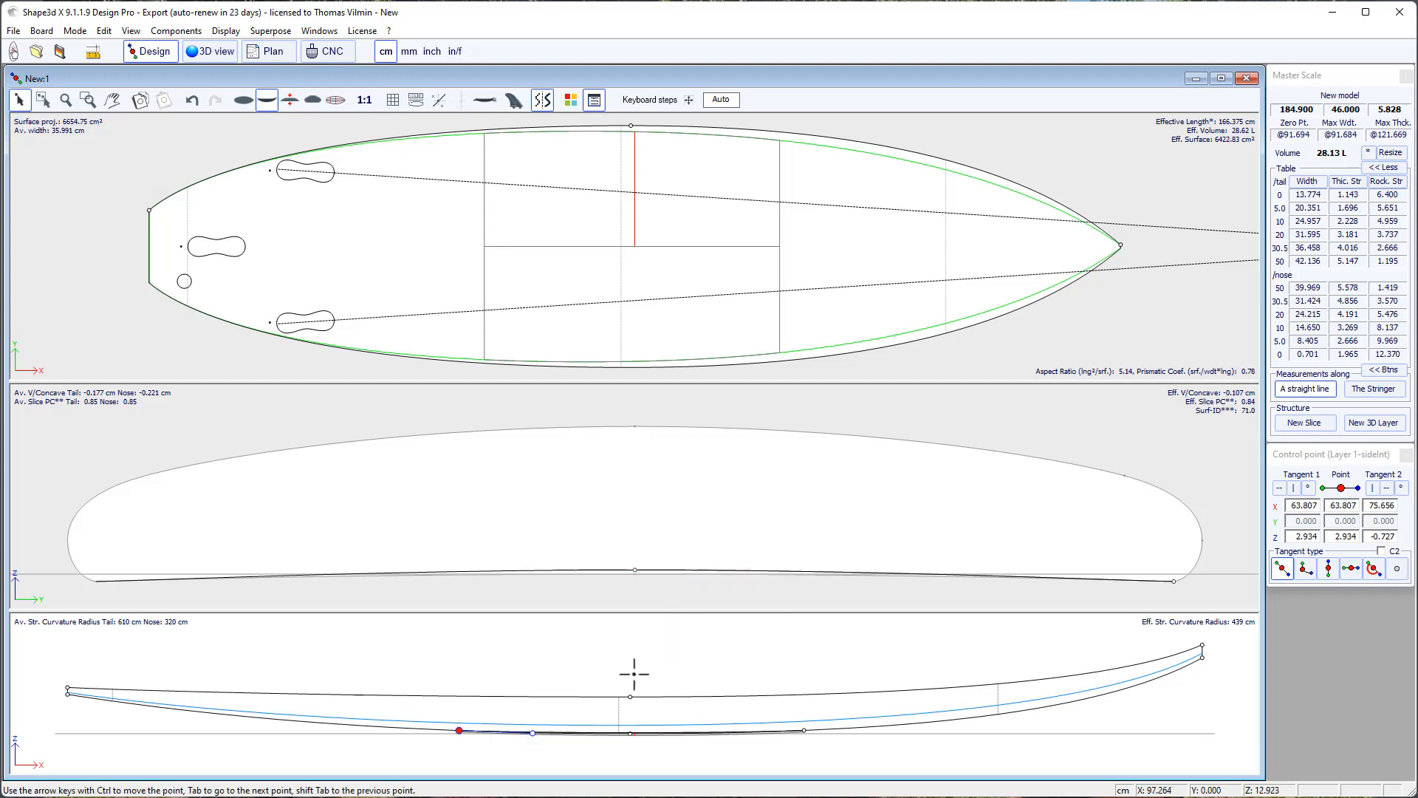
Add a control point near the middle of the layer's interior side curve and raise it to about X 92.8, Z 1.37 cm.
{"action": "double_click", "coordinate": [637, 227]}
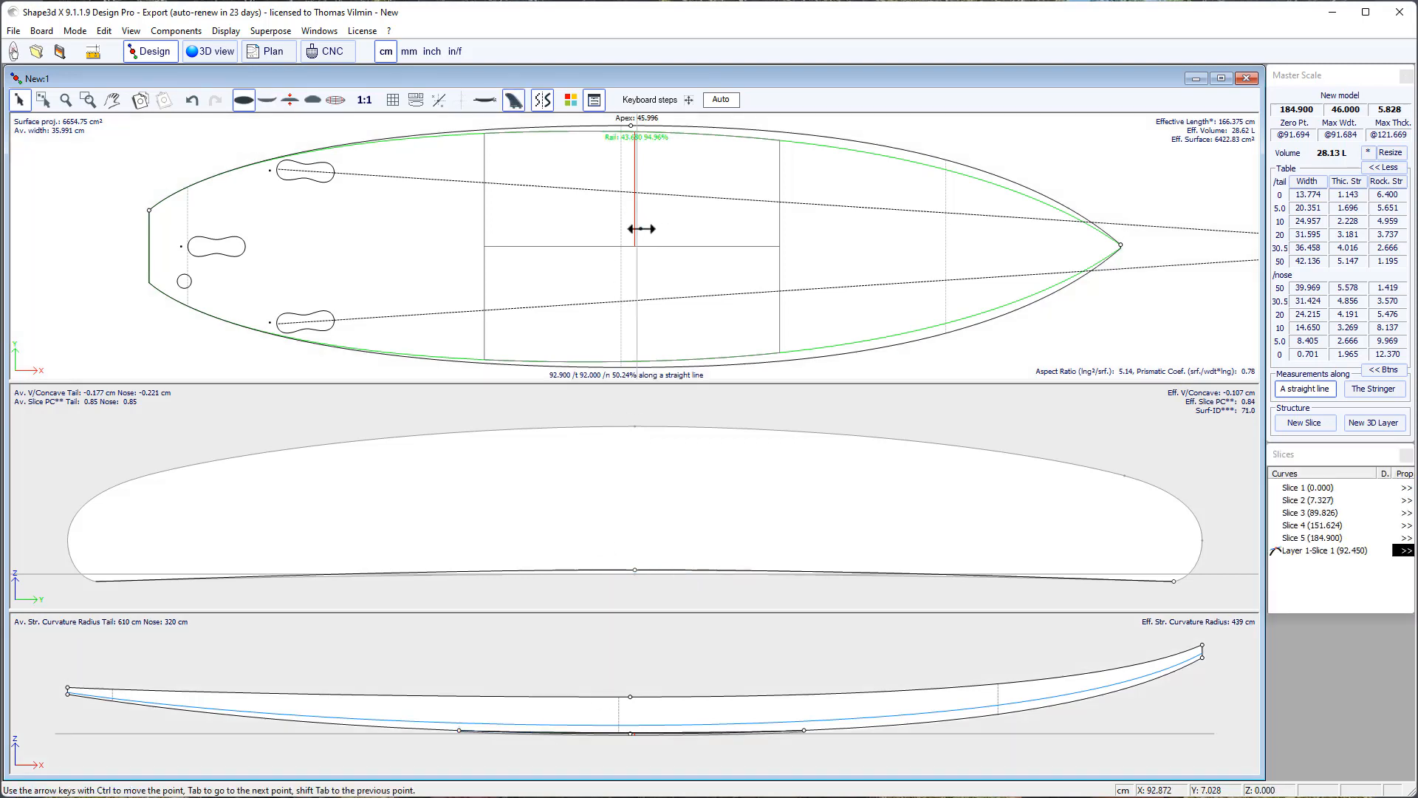
{"action": "left_click", "coordinate": [460, 730]}
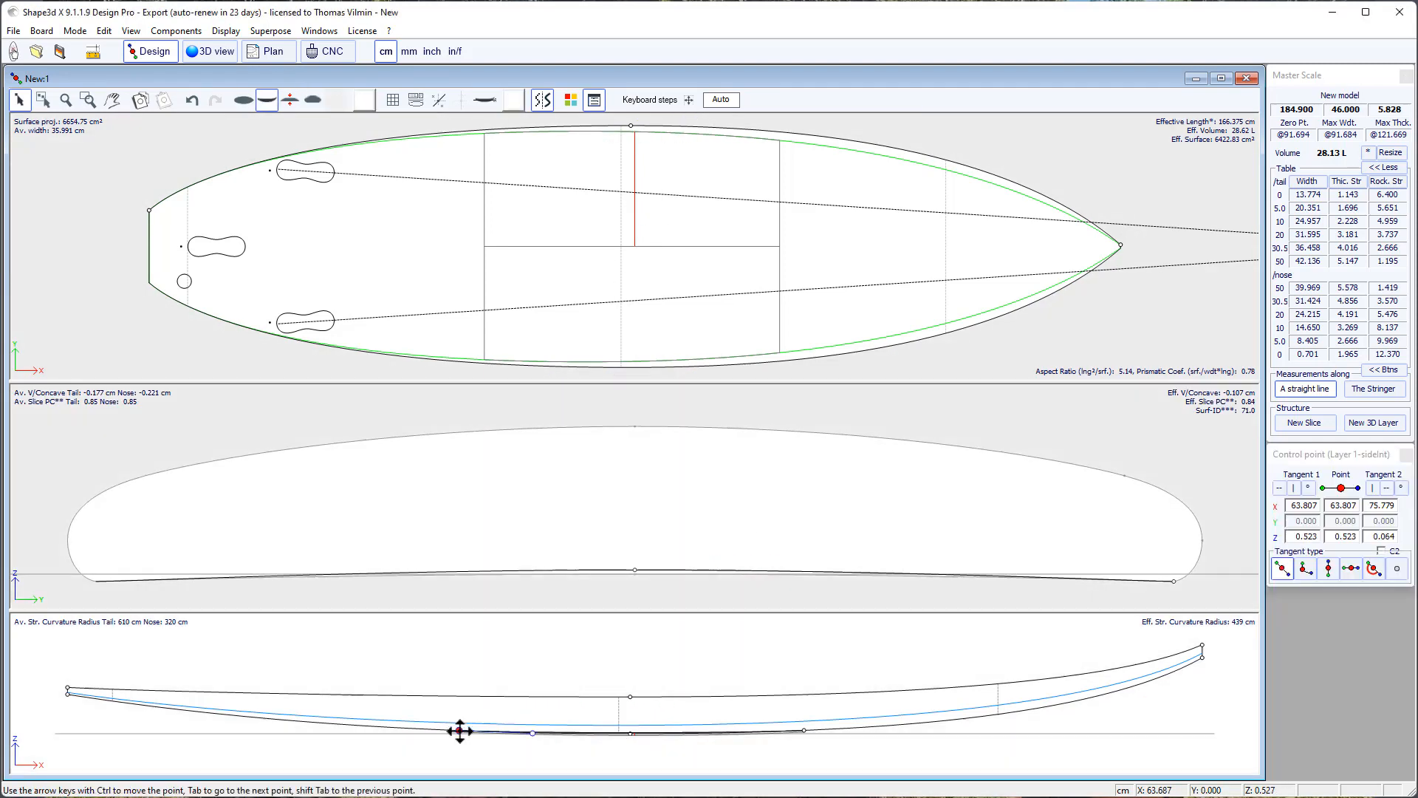
{"action": "left_click", "coordinate": [601, 731]}
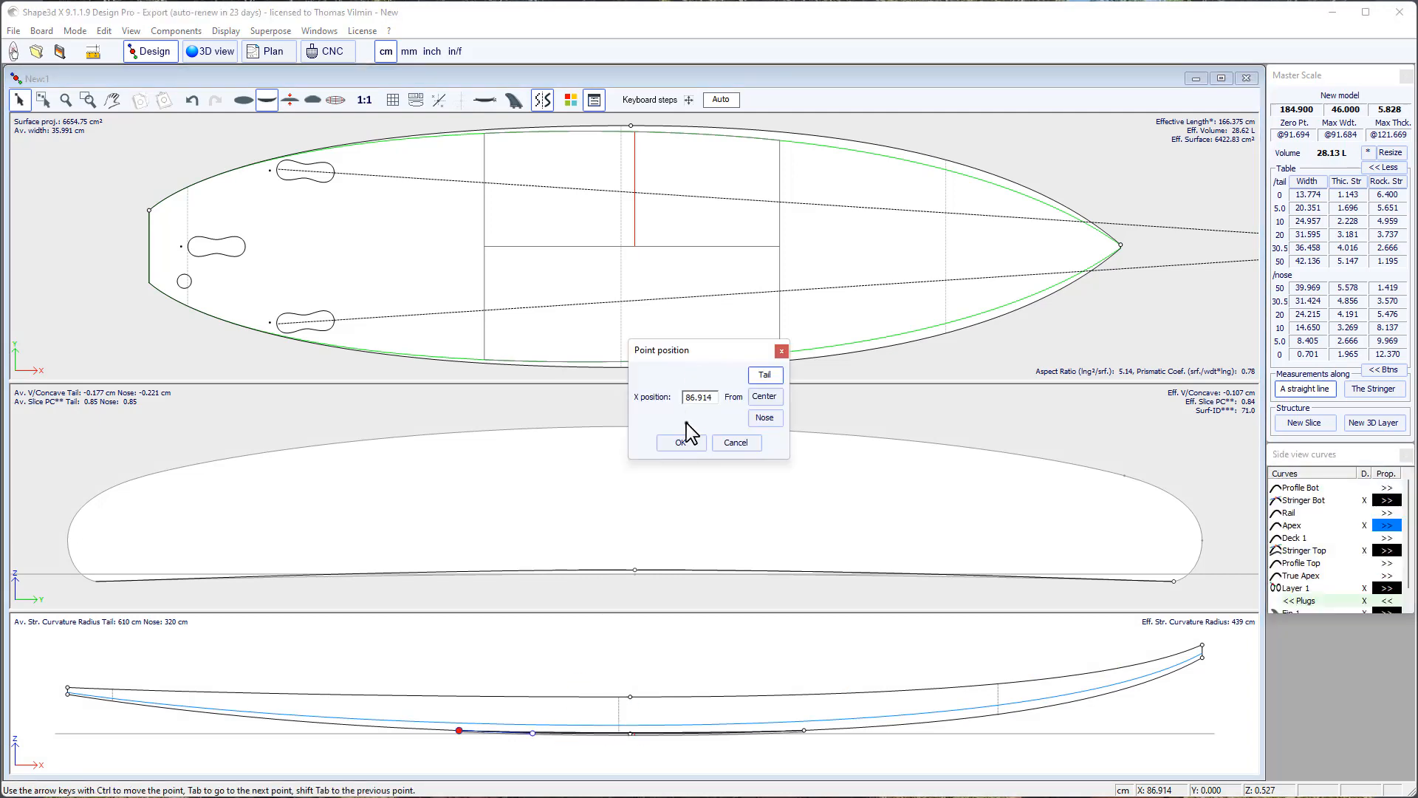
{"action": "left_click", "coordinate": [679, 446]}
{"action": "left_click_drag", "start_coordinate": [600, 732], "coordinate": [637, 725]}
{"action": "left_click", "coordinate": [627, 188]}
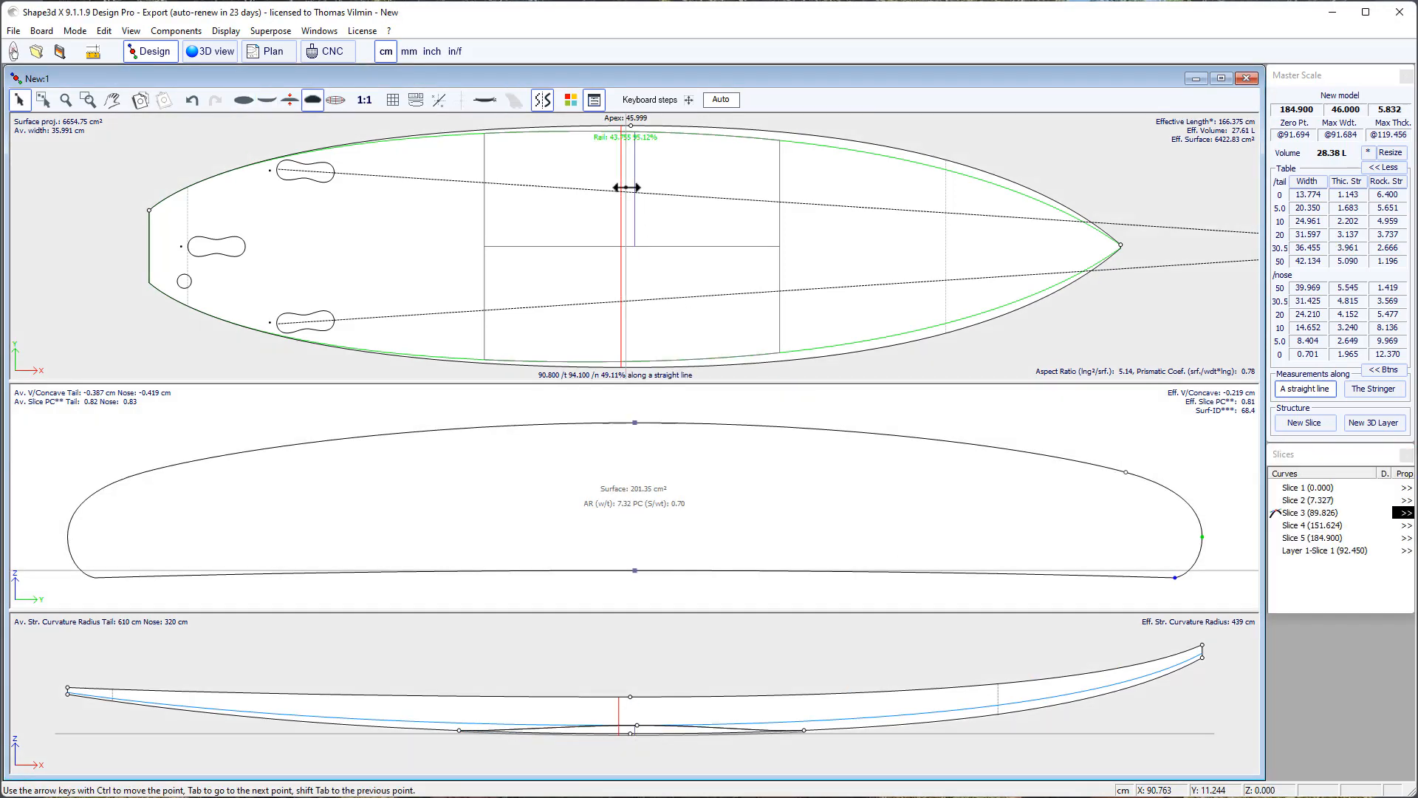
{"action": "left_click", "coordinate": [636, 187]}
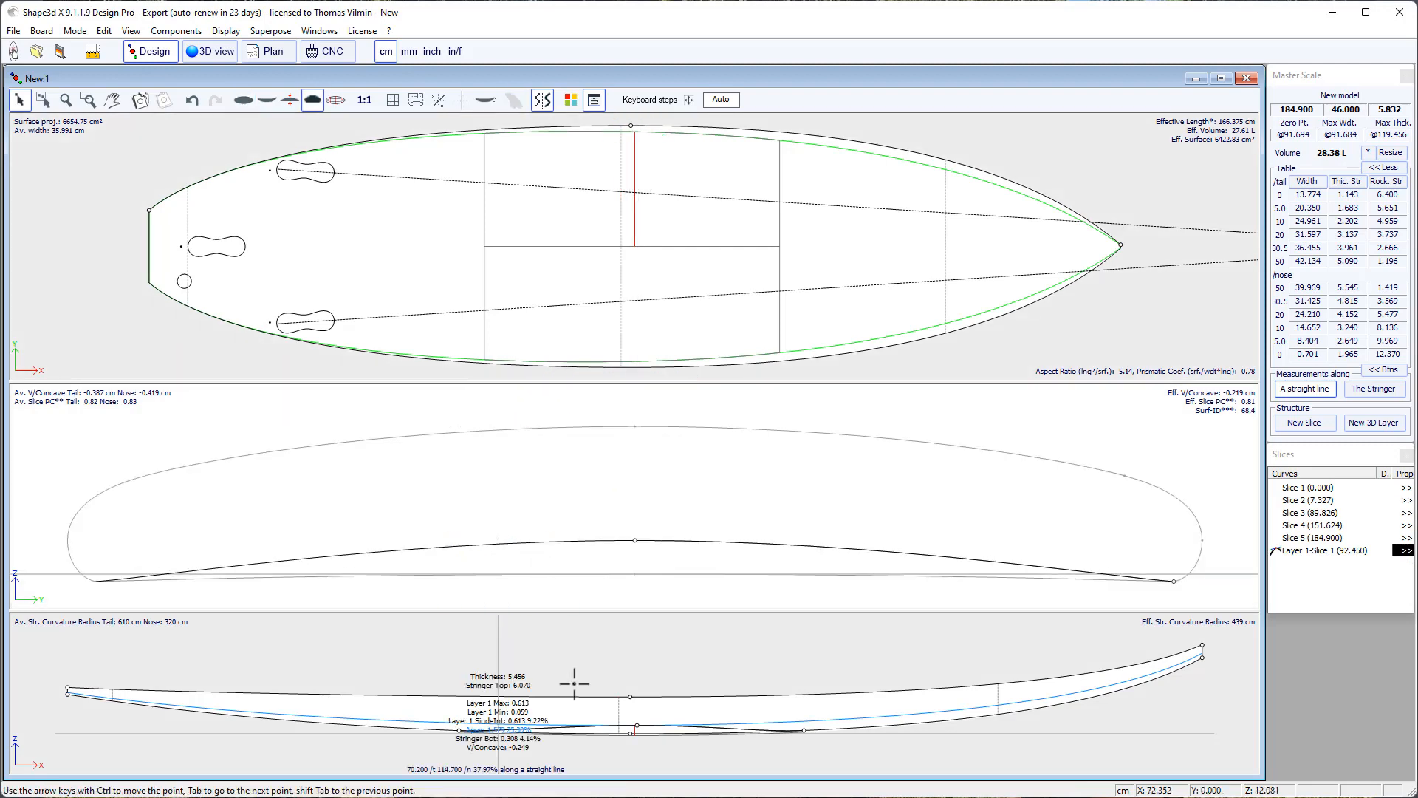
{"action": "left_click", "coordinate": [635, 540]}
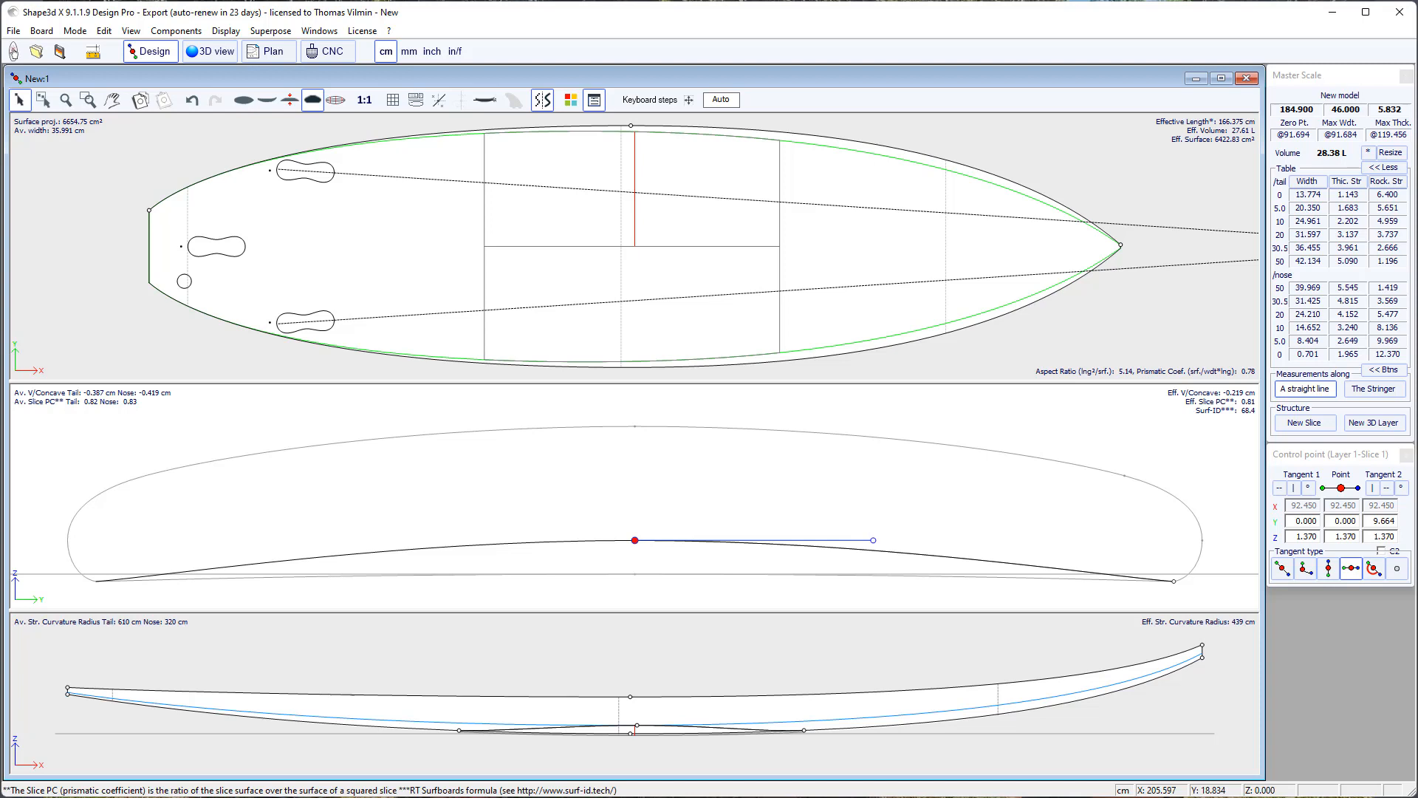
Set both the Y mapping and the Z mapping of Layer 1's outer side to Free.
{"action": "left_click", "coordinate": [868, 253]}
{"action": "left_click", "coordinate": [1395, 578]}
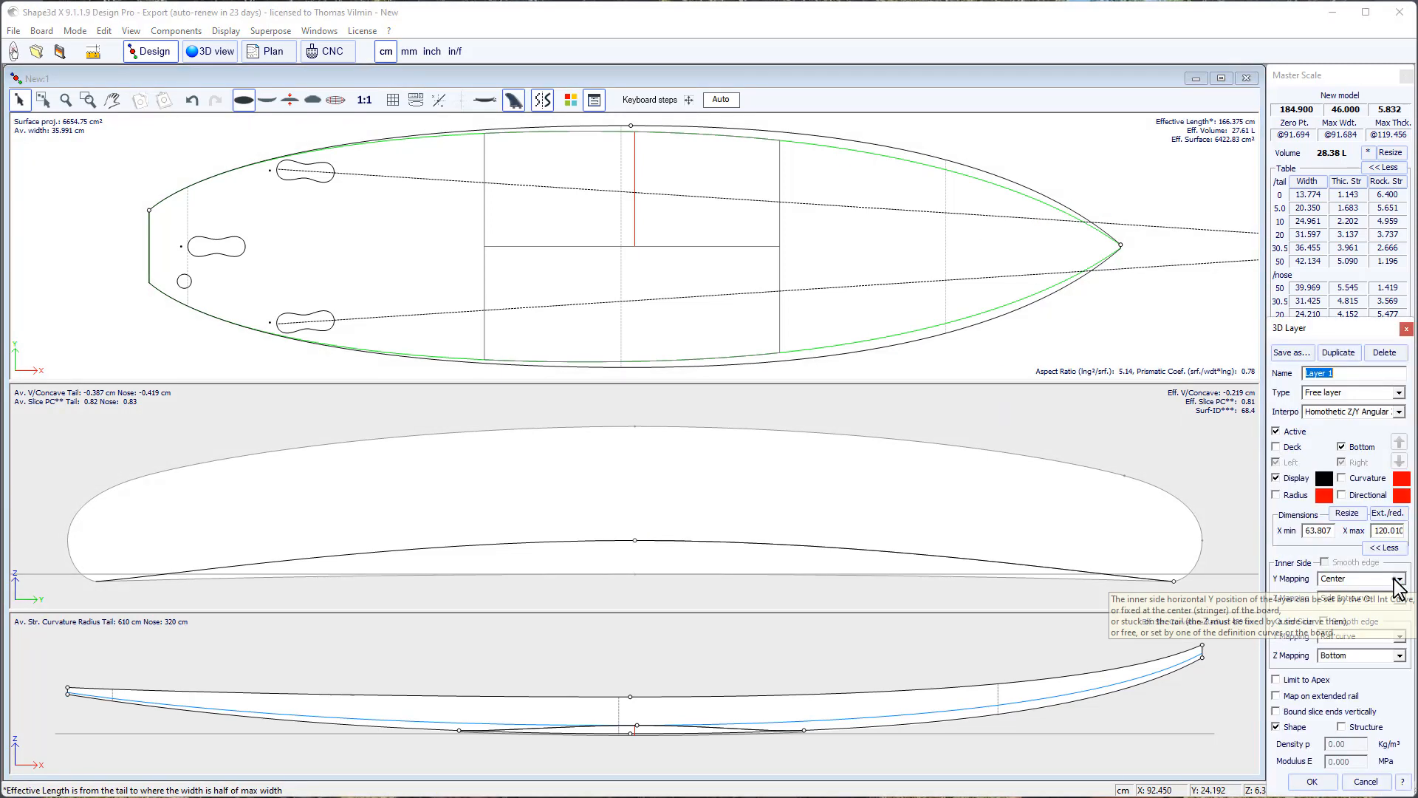
{"action": "left_click", "coordinate": [1399, 636]}
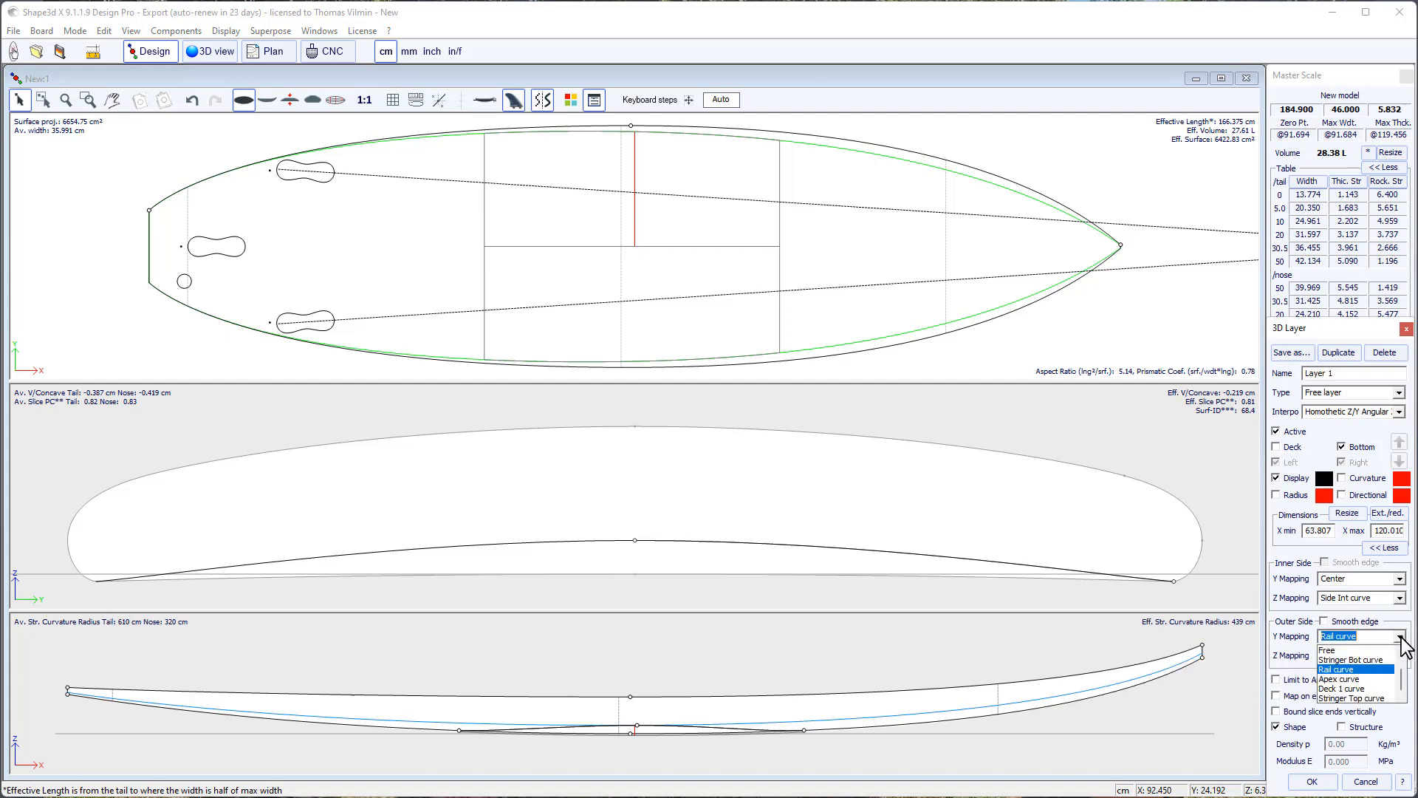
{"action": "scroll", "coordinate": [1376, 662], "scroll_direction": "up", "scroll_amount": 1}
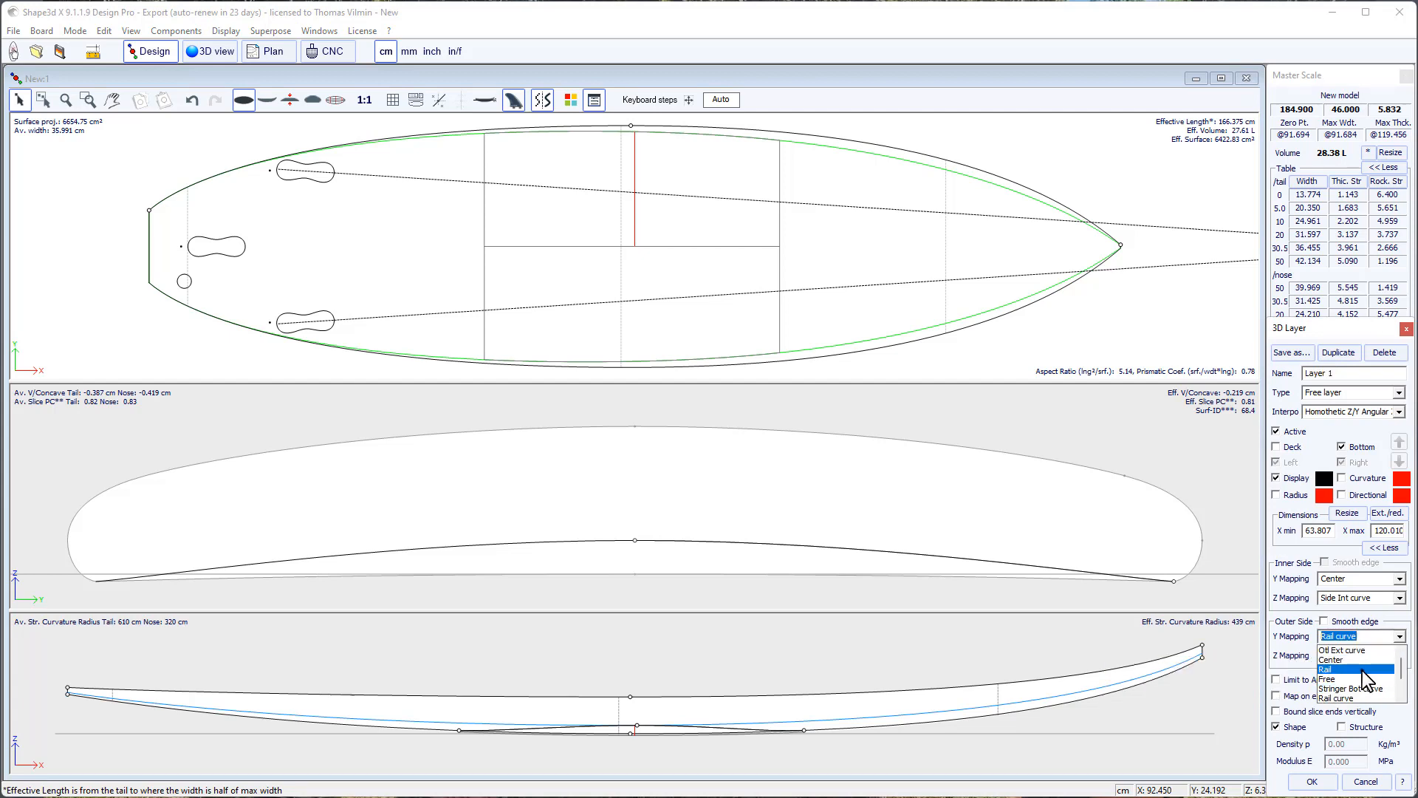
{"action": "left_click", "coordinate": [1363, 678]}
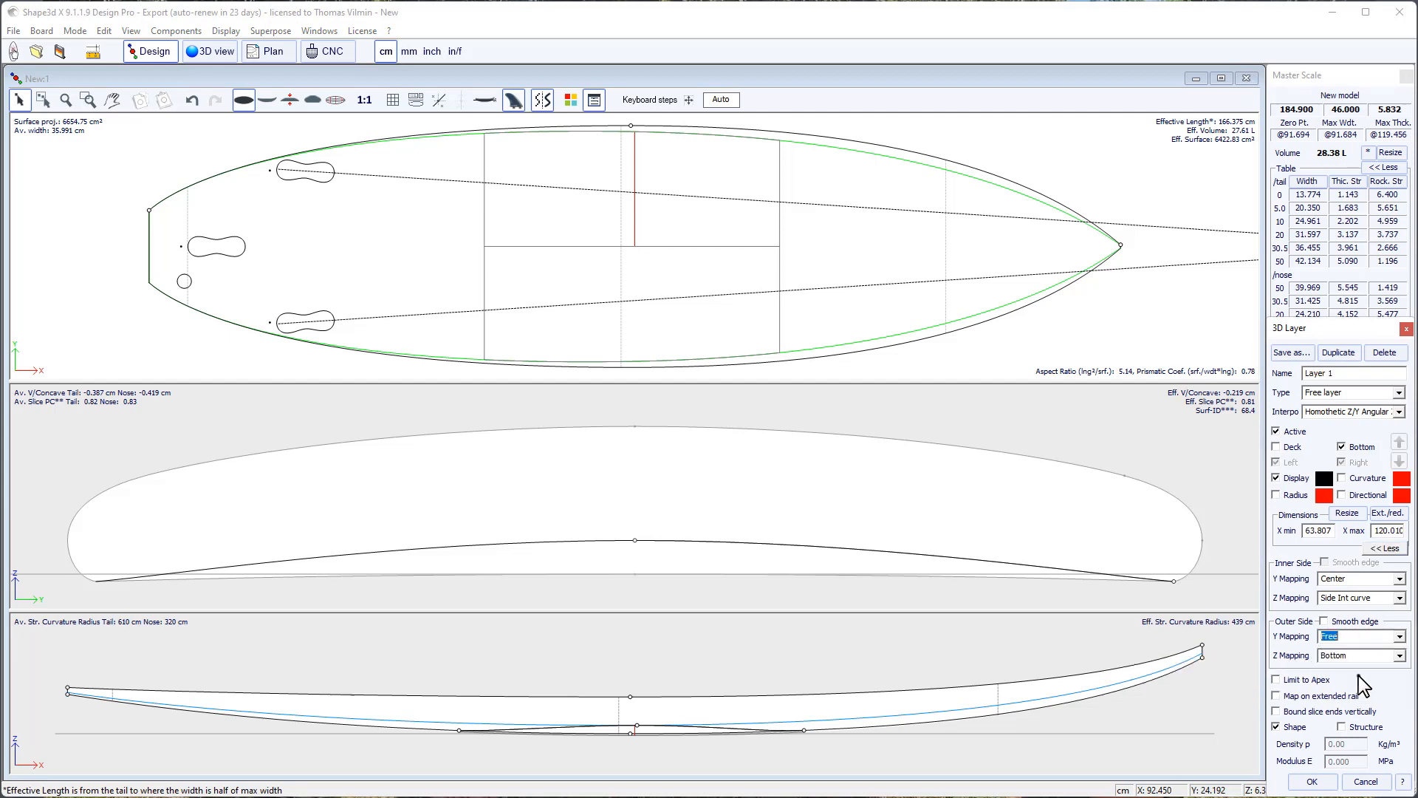
{"action": "left_click", "coordinate": [1389, 656]}
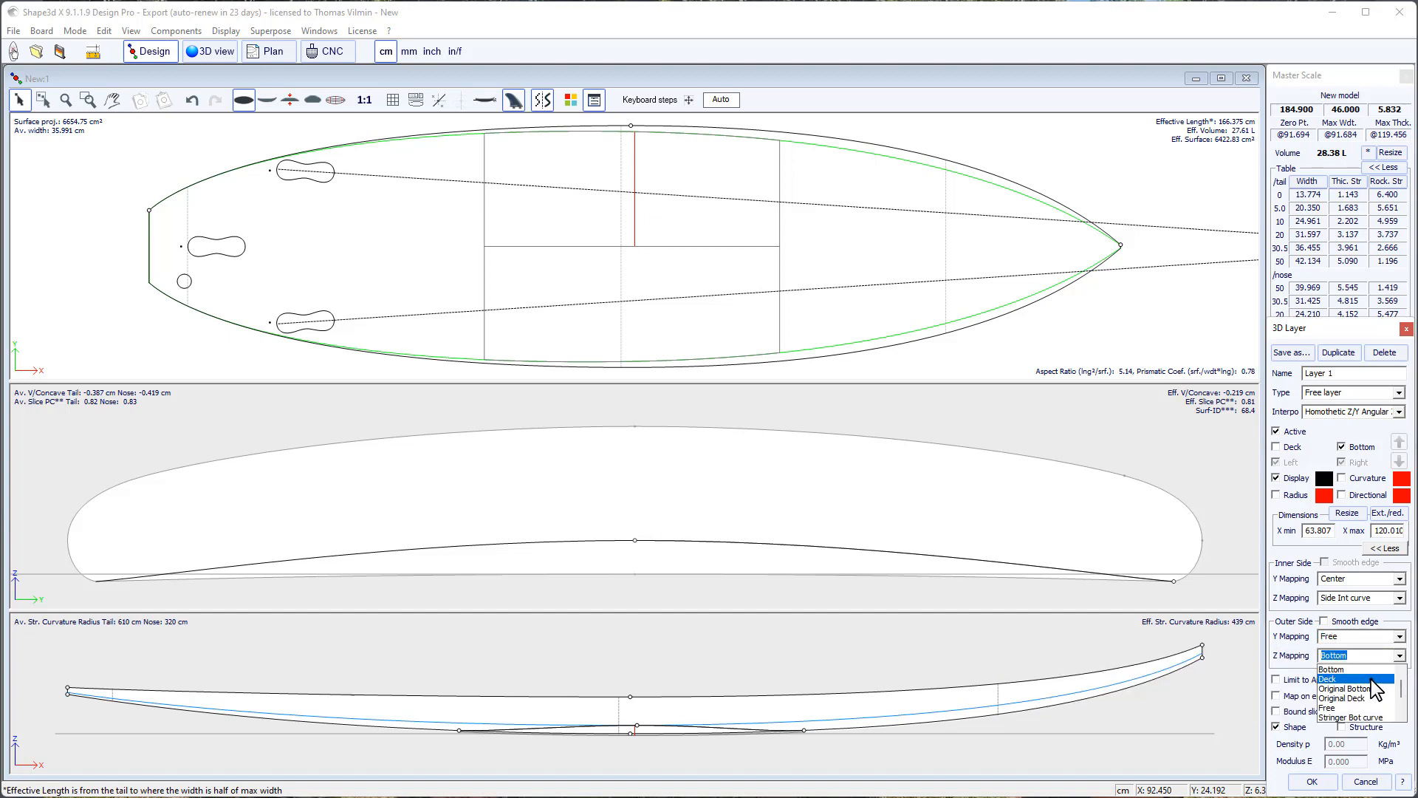
{"action": "scroll", "coordinate": [1345, 696], "scroll_direction": "down", "scroll_amount": 1}
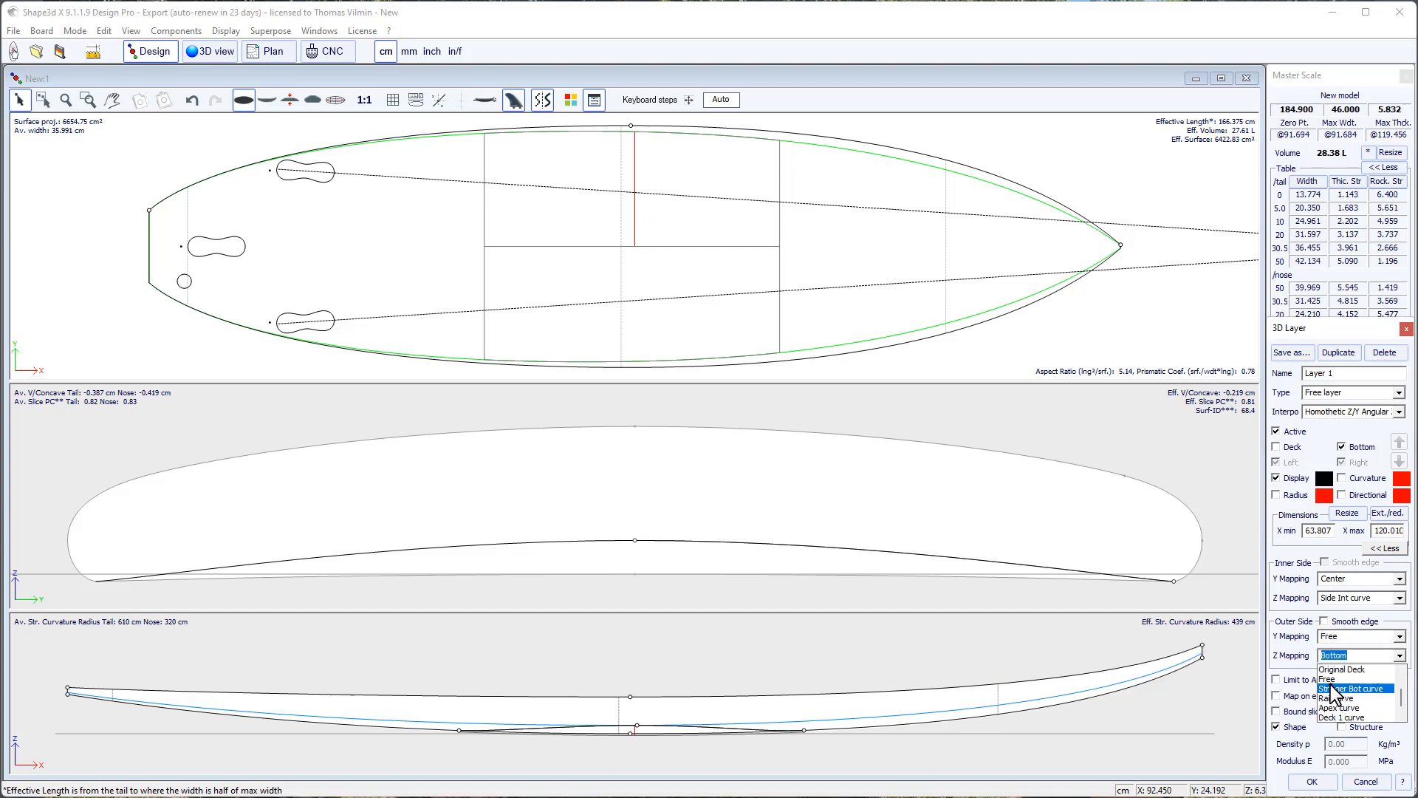
{"action": "left_click", "coordinate": [1333, 688]}
{"action": "left_click", "coordinate": [1312, 782]}
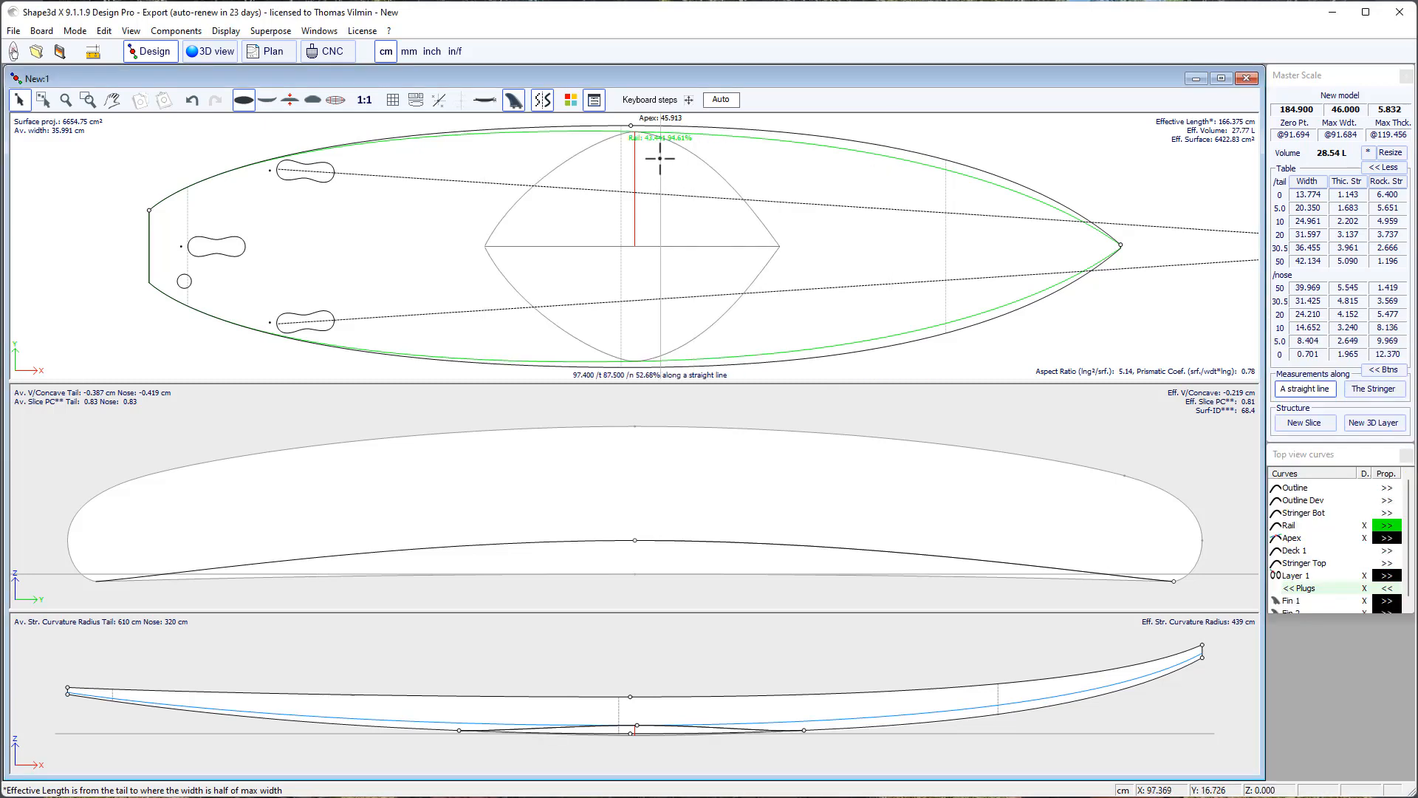
Move the layer slice's outer end point beyond the rail to about Y 25.1, Z 2.9 cm.
{"action": "left_click", "coordinate": [877, 466]}
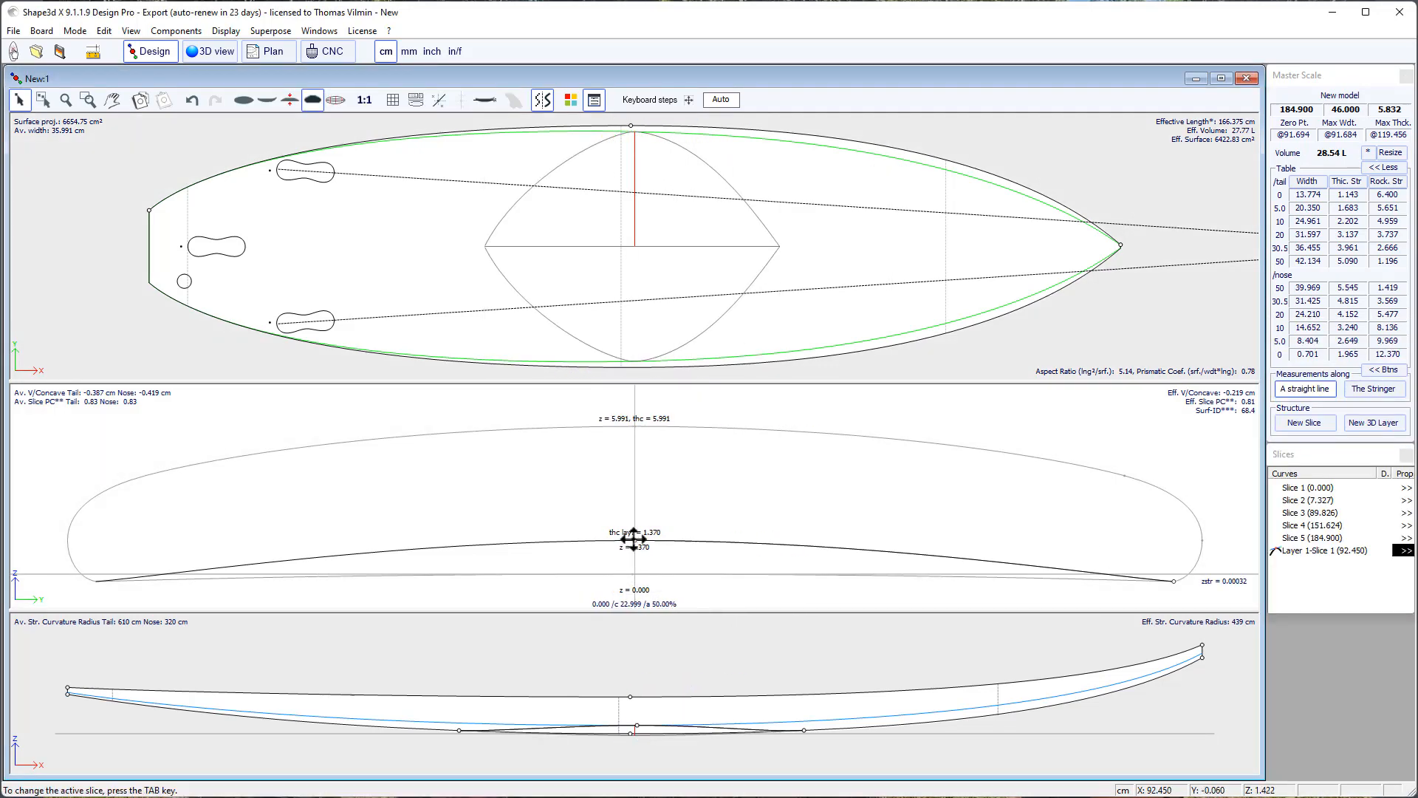
{"action": "left_click", "coordinate": [1173, 581]}
{"action": "left_click_drag", "start_coordinate": [1222, 580], "coordinate": [1248, 501]}
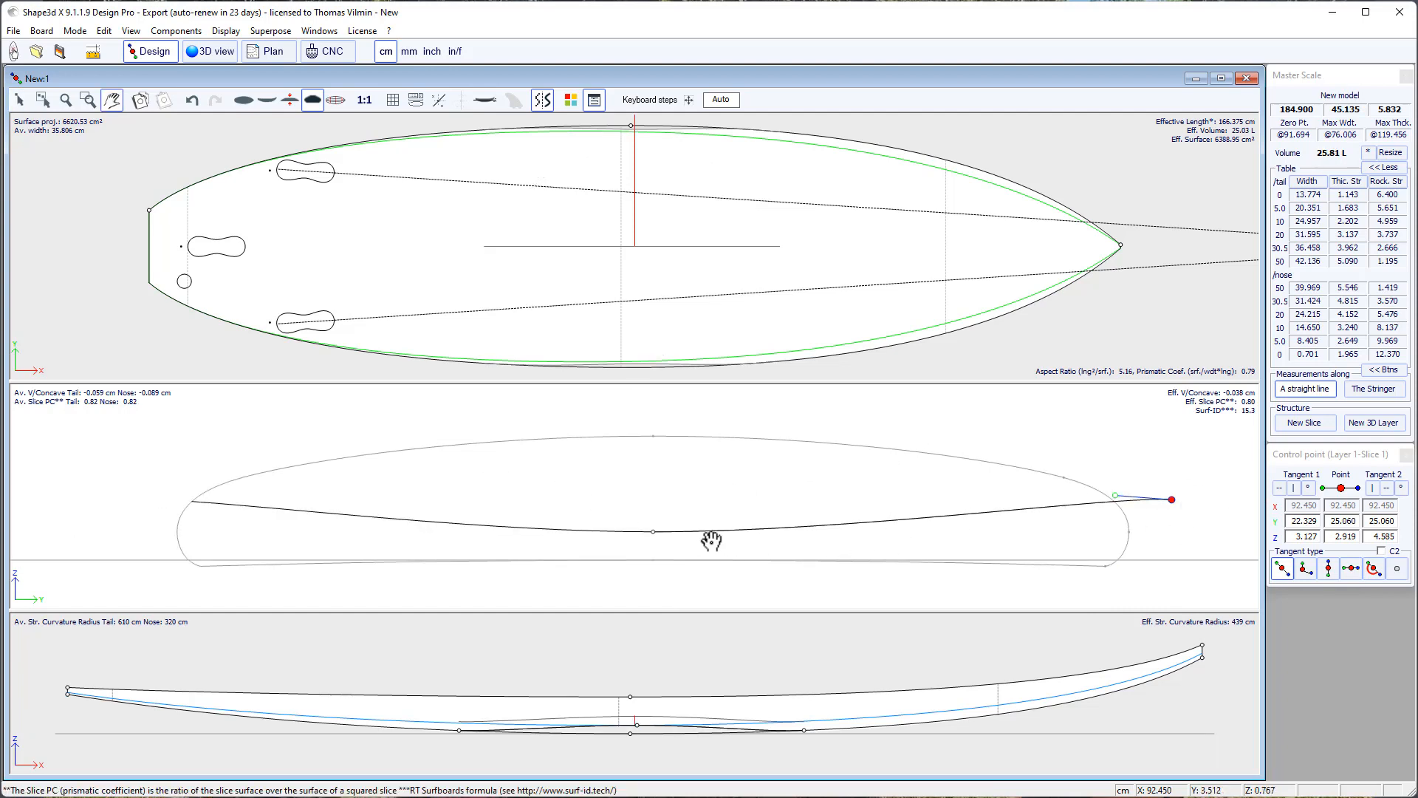
Align the layer slice's centre point and outer end point so that the slice is a straight line.
{"action": "left_click", "coordinate": [653, 531]}
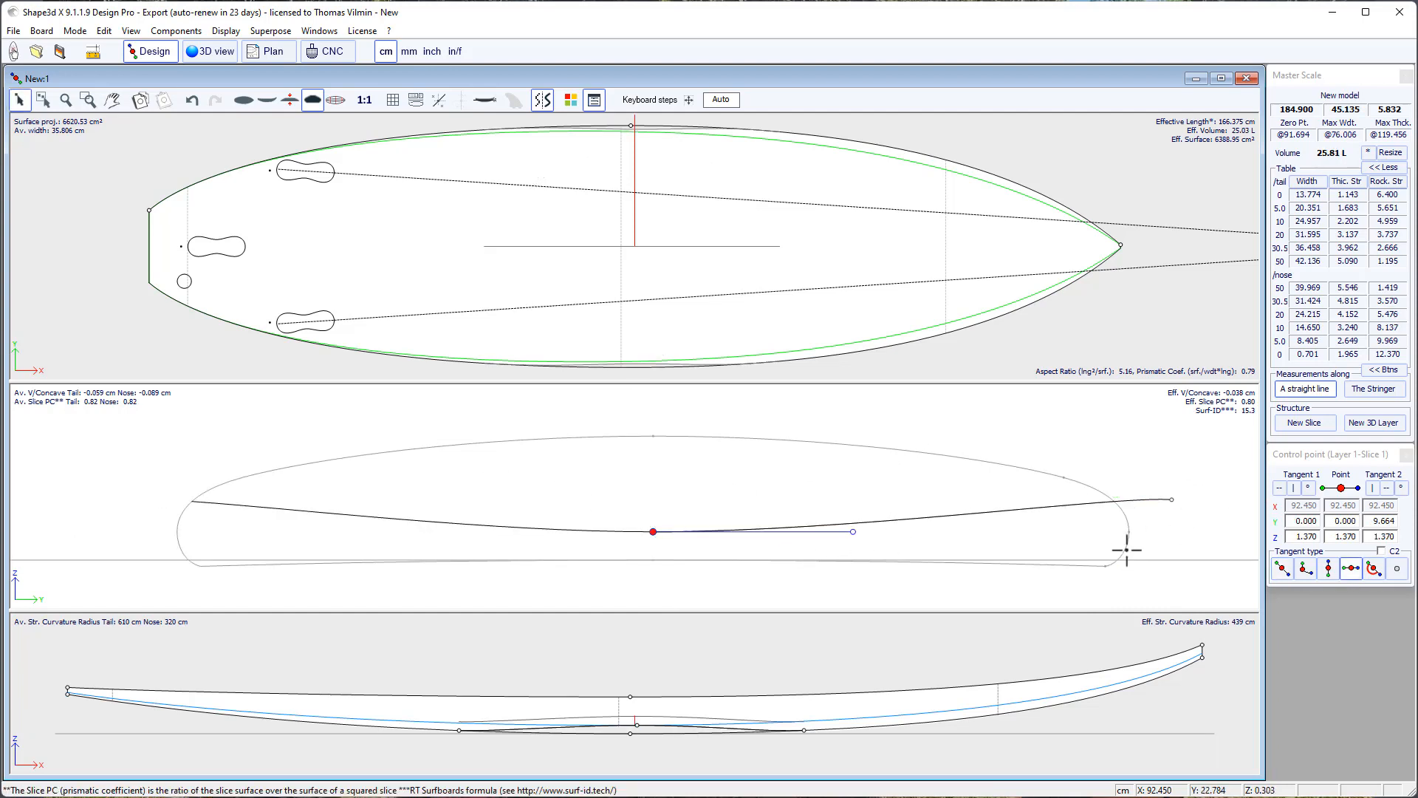
{"action": "left_click", "coordinate": [1171, 499]}
{"action": "right_click", "coordinate": [1171, 499]}
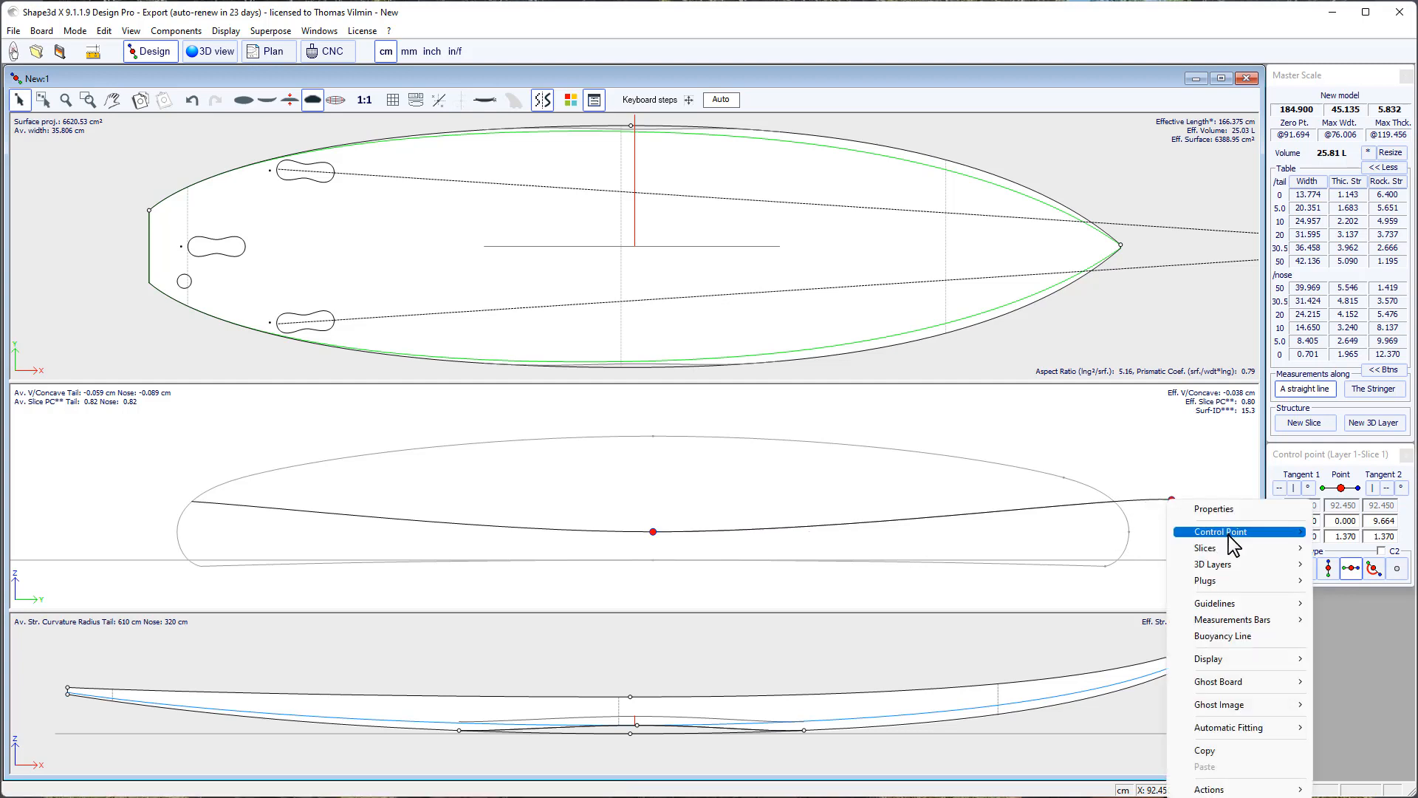
{"action": "mouse_move", "coordinate": [1232, 545]}
{"action": "left_click", "coordinate": [1066, 591]}
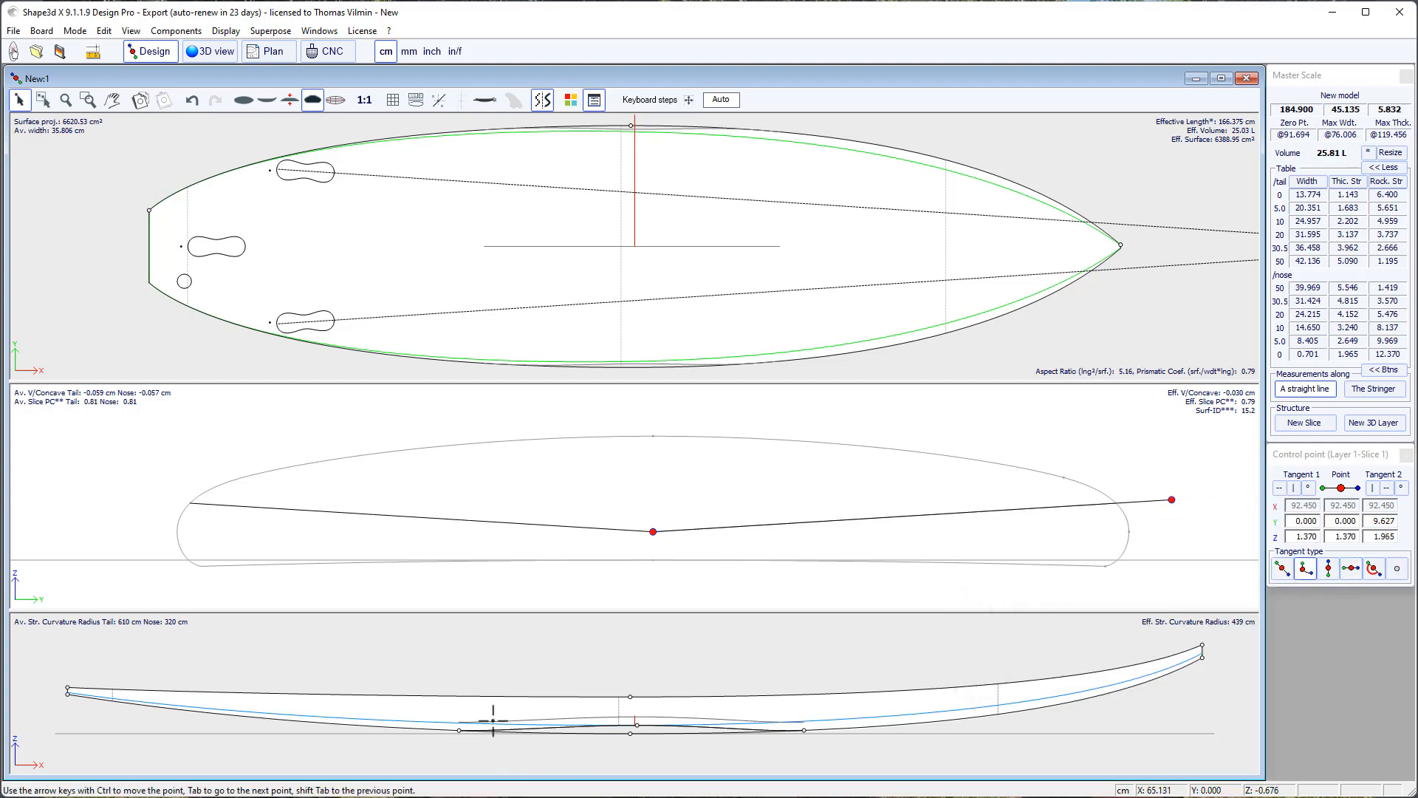
Delete the middle control point of the layer's interior side curve.
{"action": "left_click", "coordinate": [459, 733]}
{"action": "left_click", "coordinate": [637, 724]}
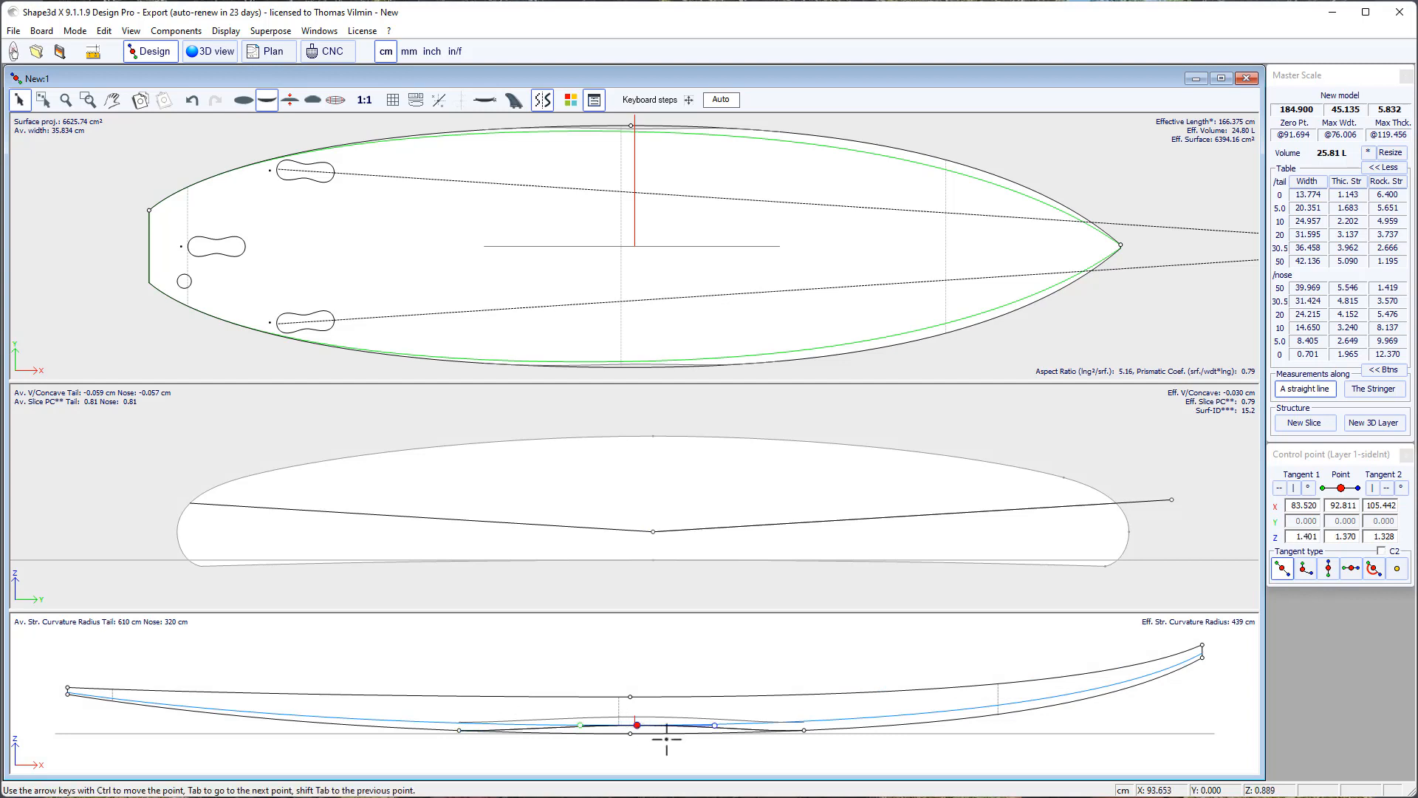
{"action": "key", "text": "Delete"}
{"action": "key", "text": "Return"}
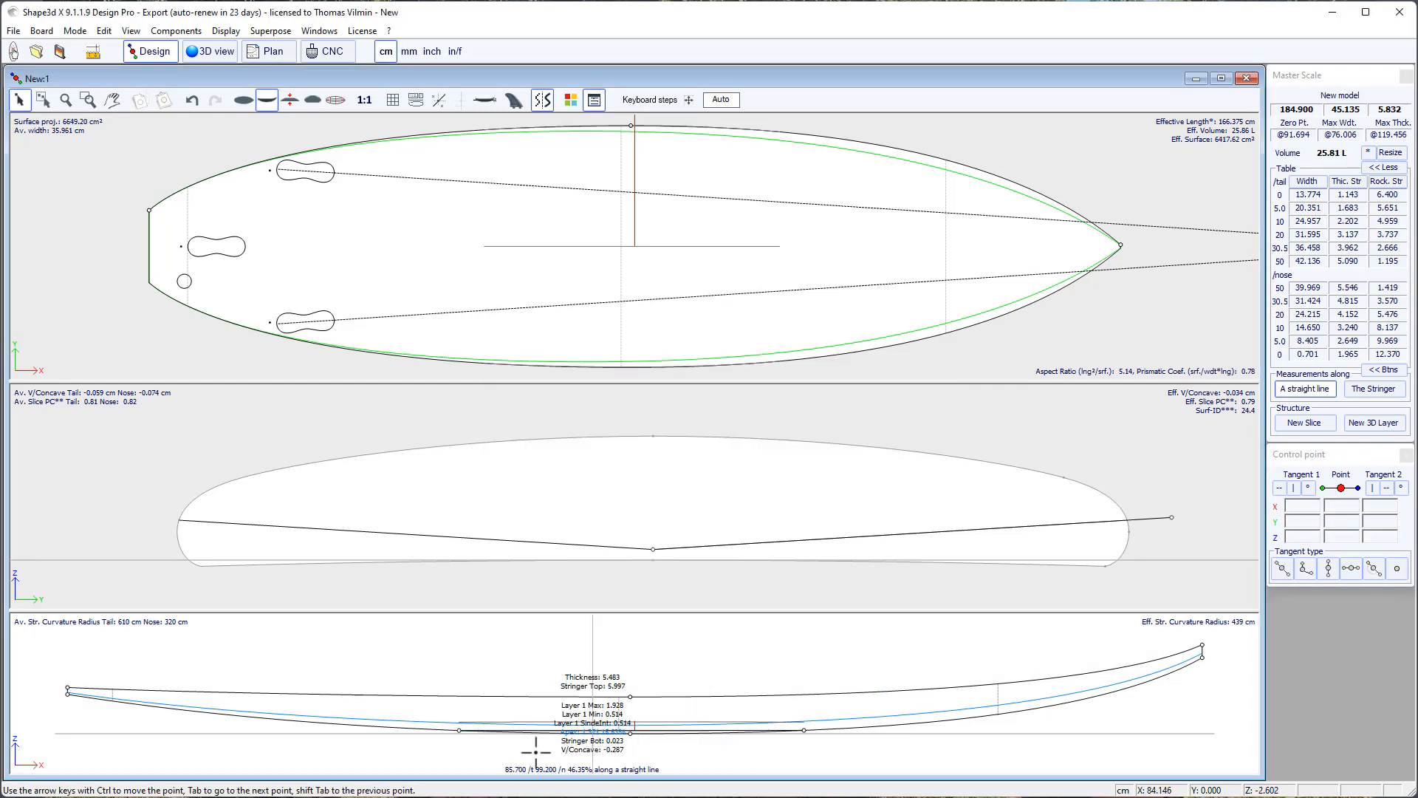
Lower both end points of the layer's interior side curve together to a Z of about -0.2 cm.
{"action": "left_click", "coordinate": [459, 730]}
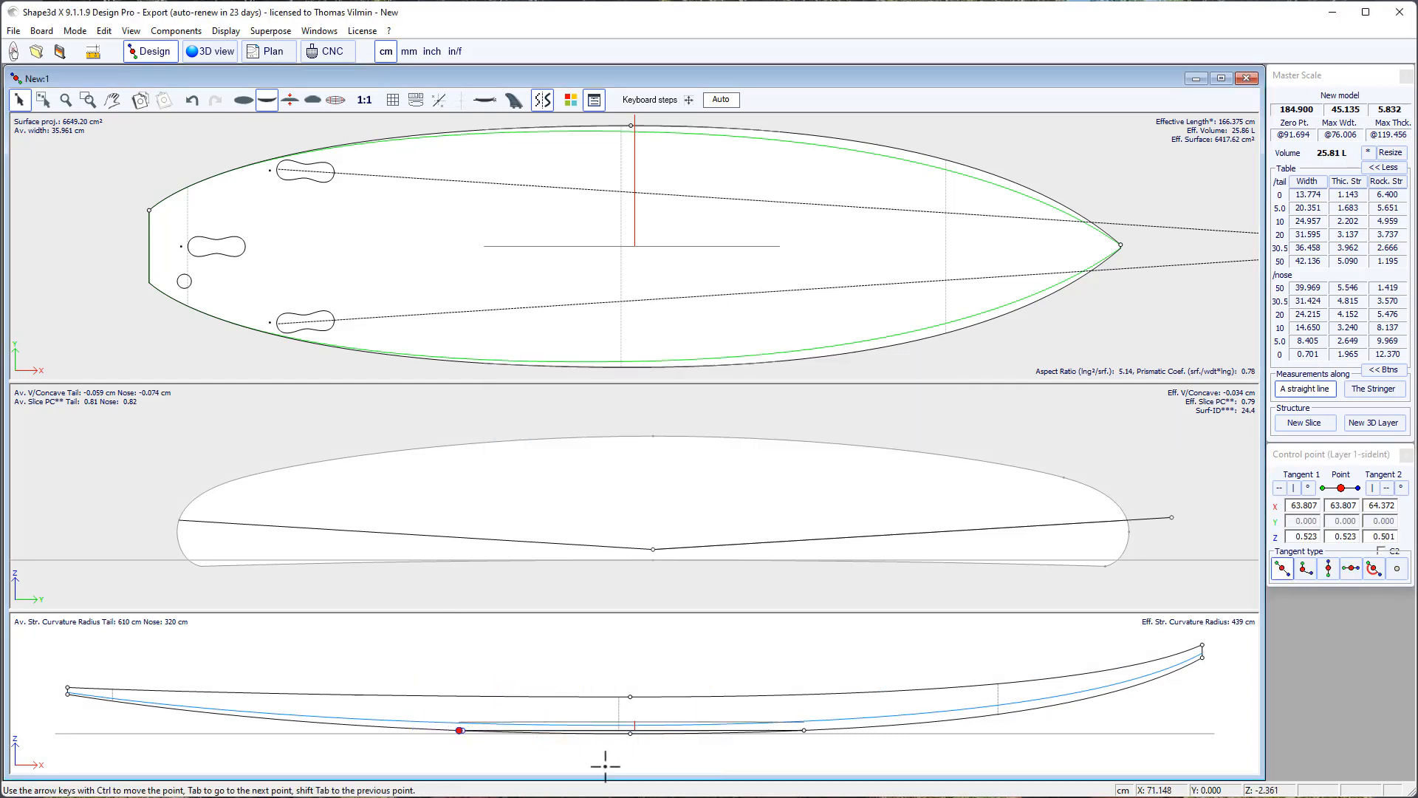
{"action": "left_click", "coordinate": [805, 729], "text": "shift"}
{"action": "key", "text": "ctrl+Down"}
{"action": "key", "text": "ctrl+Down"}
{"action": "key", "text": "ctrl+Down"}
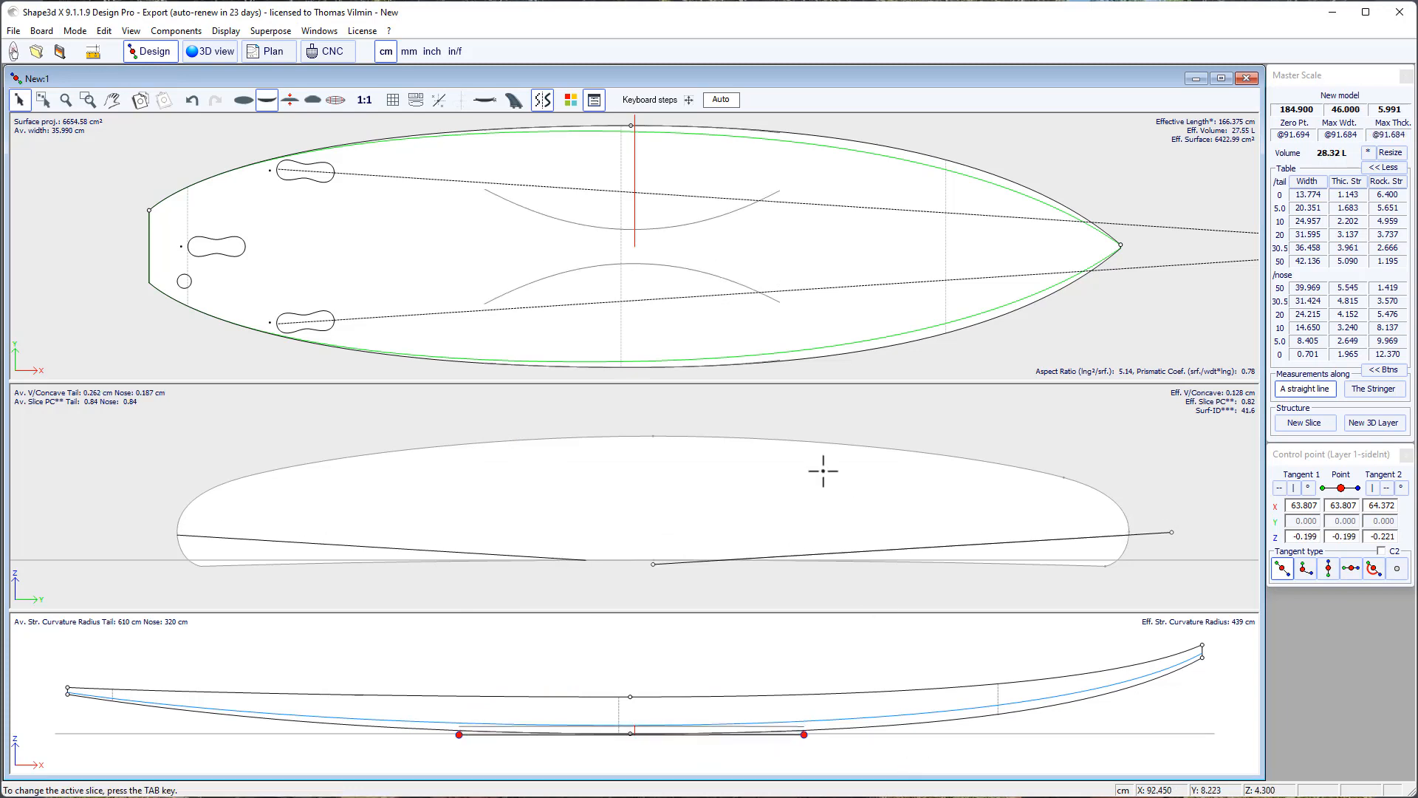
{"action": "left_click", "coordinate": [706, 397]}
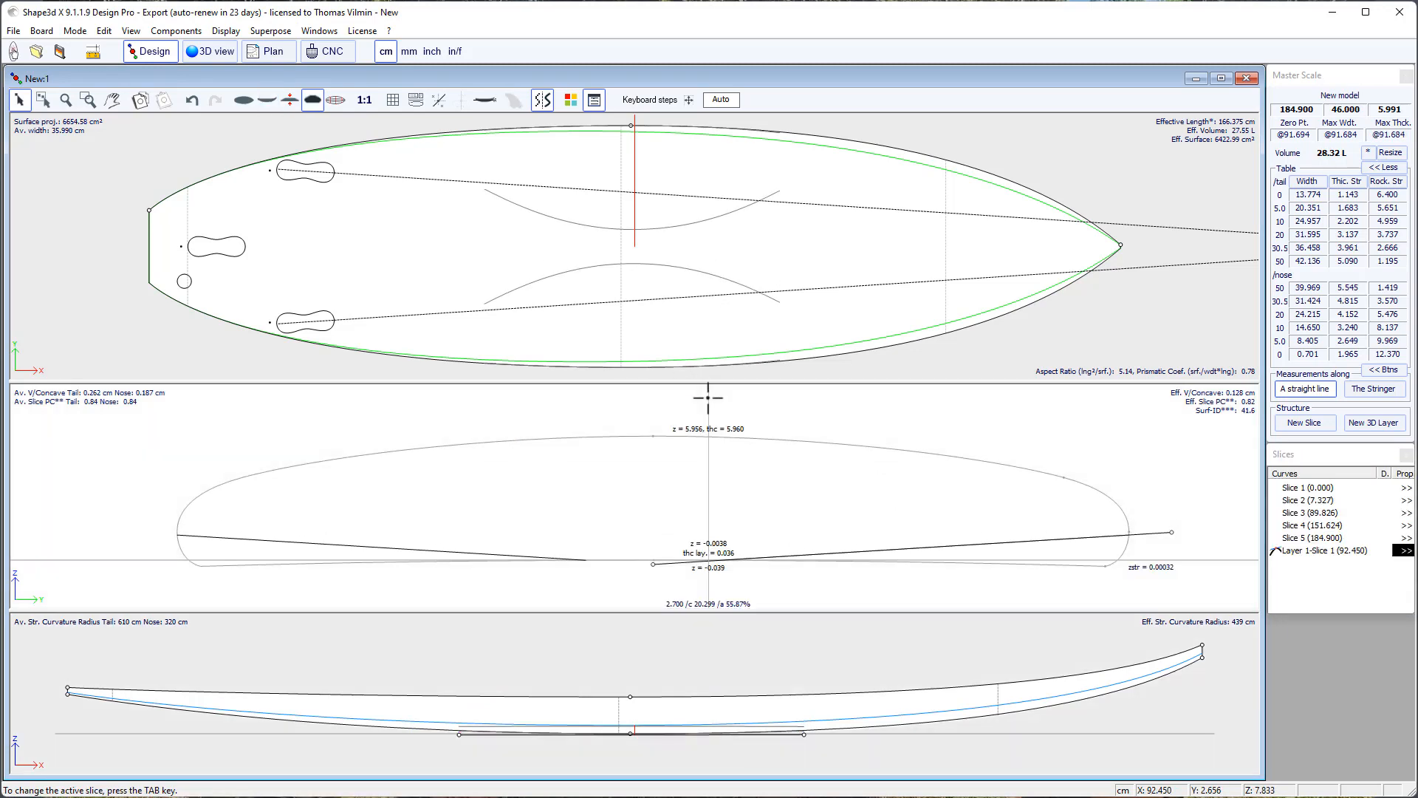
{"action": "left_click", "coordinate": [699, 262]}
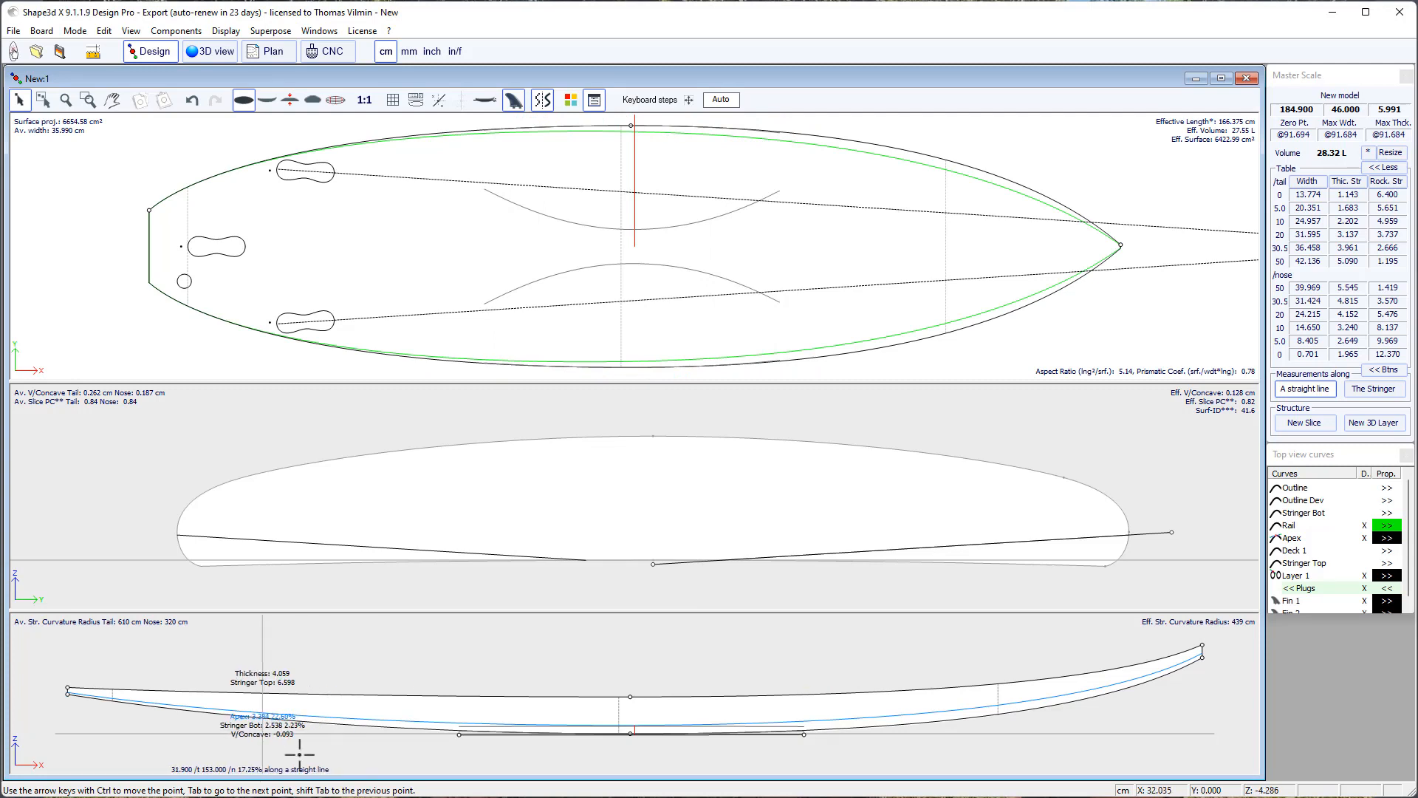
Move the tail-end point of the layer's interior side curve to the board's tail at a Z of about 7.4 cm.
{"action": "scroll", "coordinate": [804, 710], "scroll_direction": "down", "scroll_amount": 1}
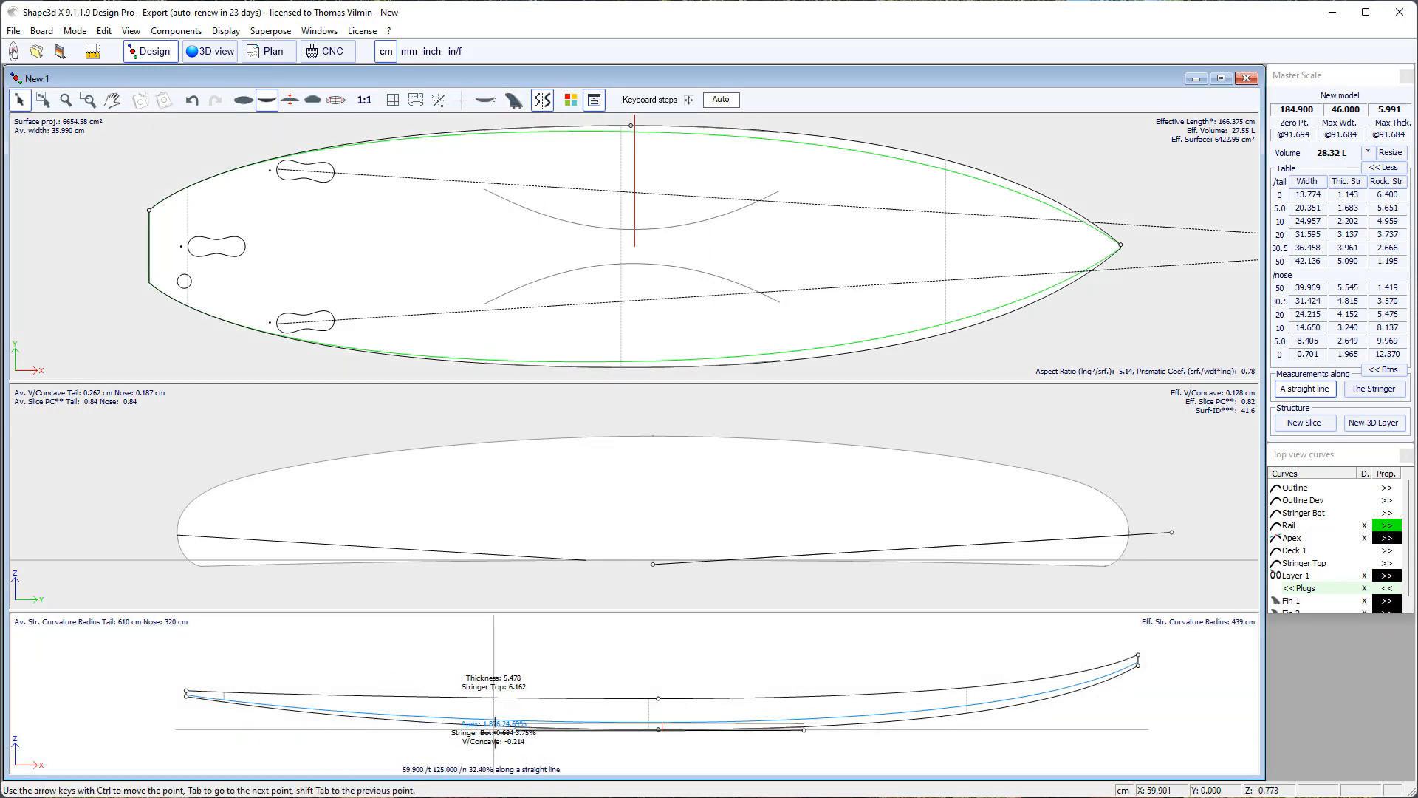
{"action": "left_click", "coordinate": [515, 730]}
{"action": "left_click_drag", "start_coordinate": [366, 726], "coordinate": [182, 691]}
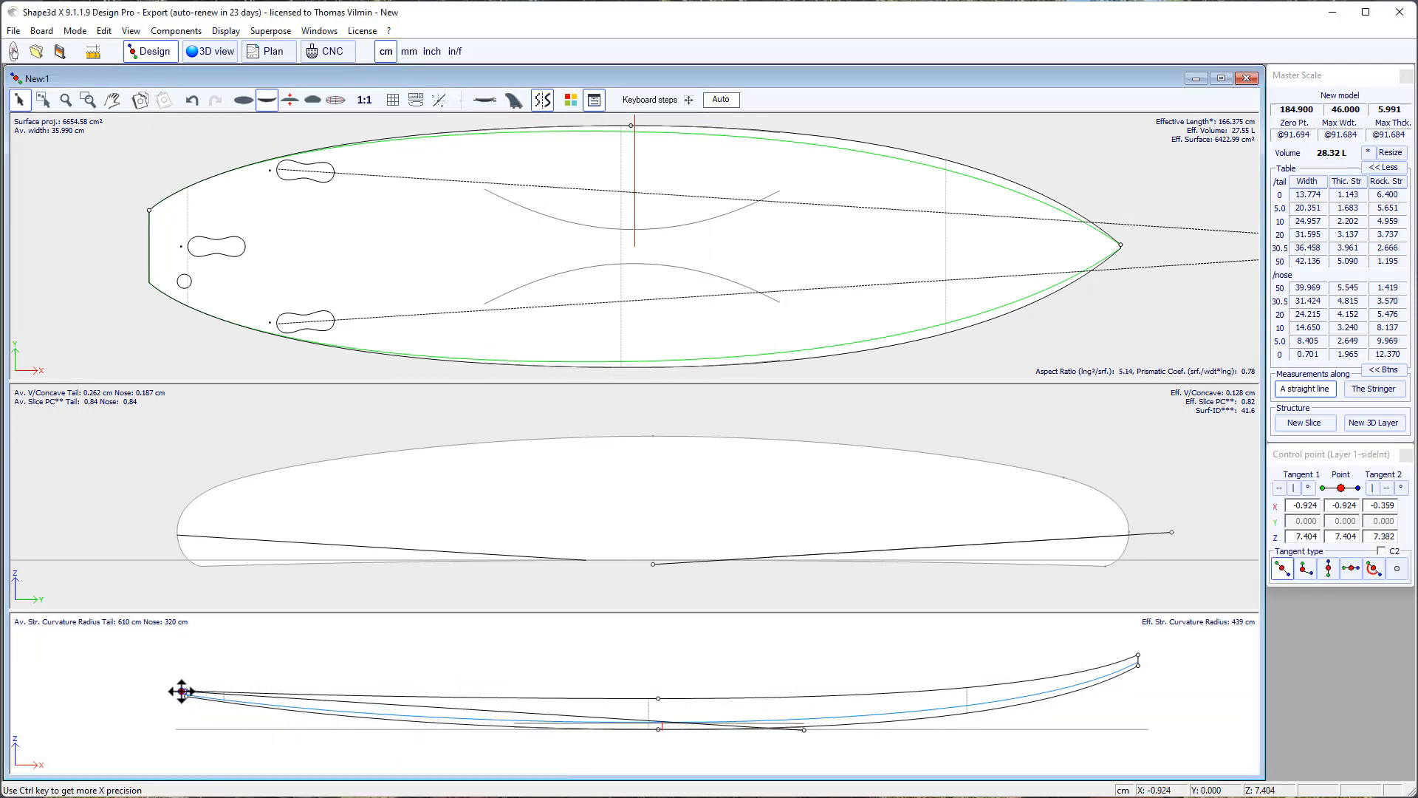
{"action": "scroll", "coordinate": [65, 693], "scroll_direction": "up", "scroll_amount": 3}
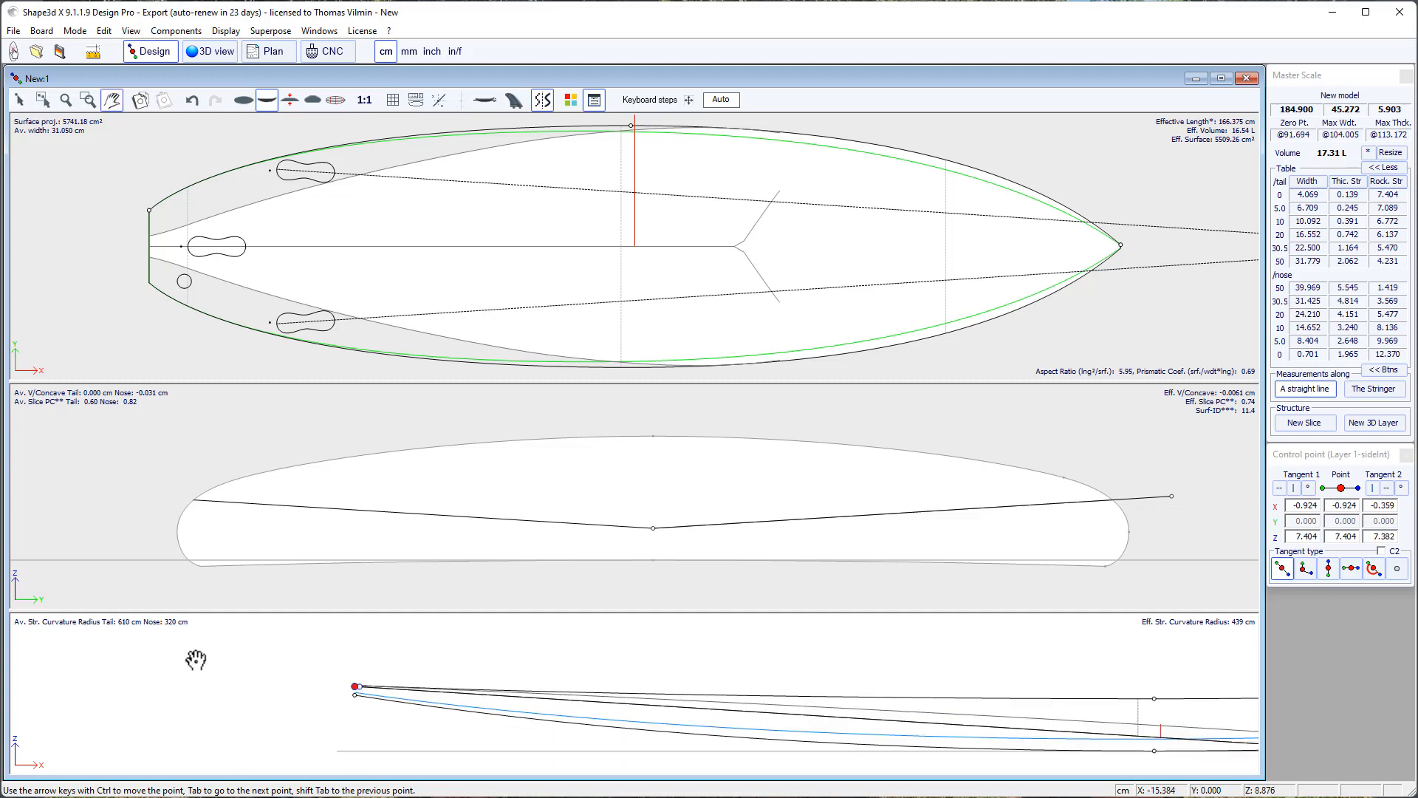
{"action": "scroll", "coordinate": [193, 661], "scroll_direction": "down", "scroll_amount": 4}
{"action": "key", "text": "Escape"}
Move the nose-end point of the layer's interior side curve to about X 22.7, Z 0.87 cm.
{"action": "left_click_drag", "start_coordinate": [824, 707], "coordinate": [403, 703]}
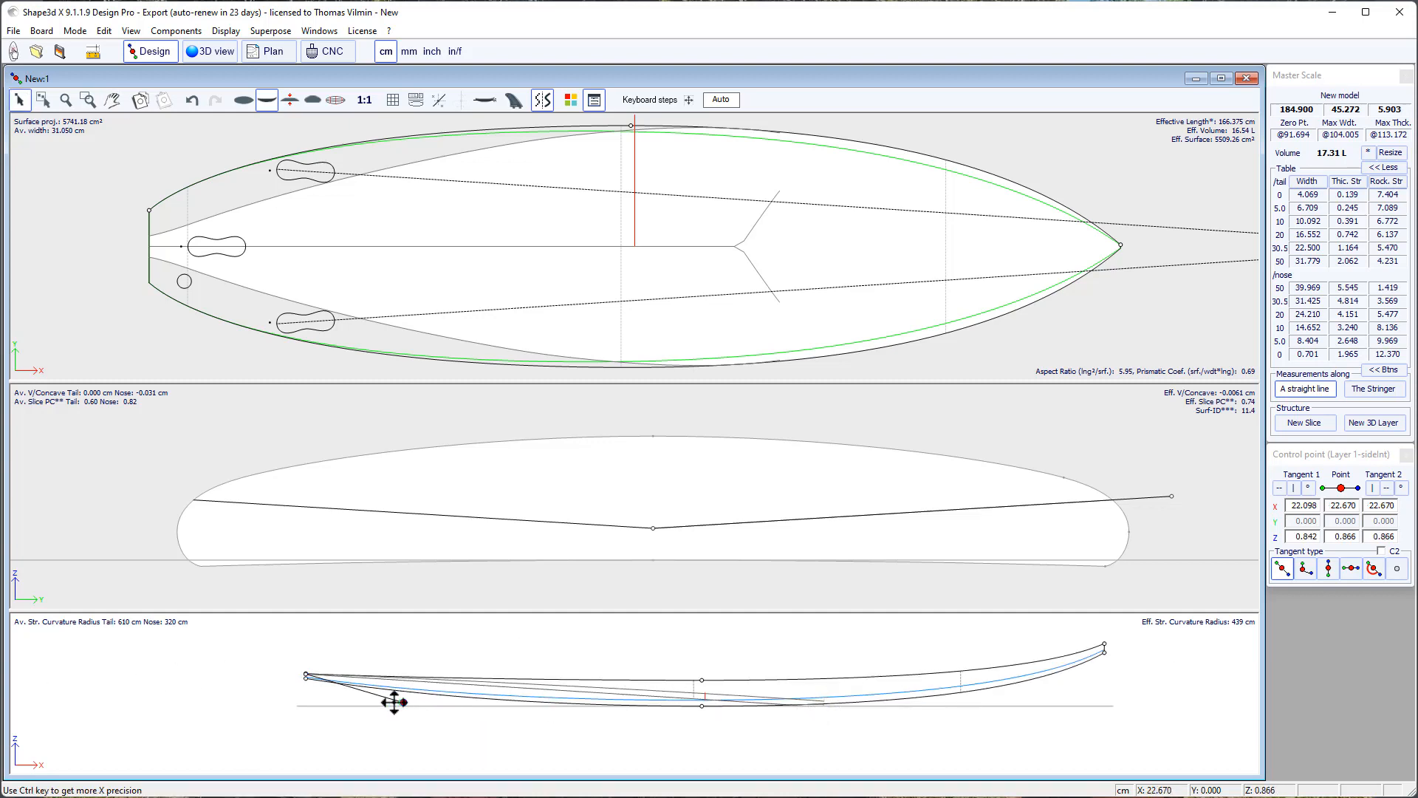
{"action": "scroll", "coordinate": [285, 682], "scroll_direction": "up", "scroll_amount": 4}
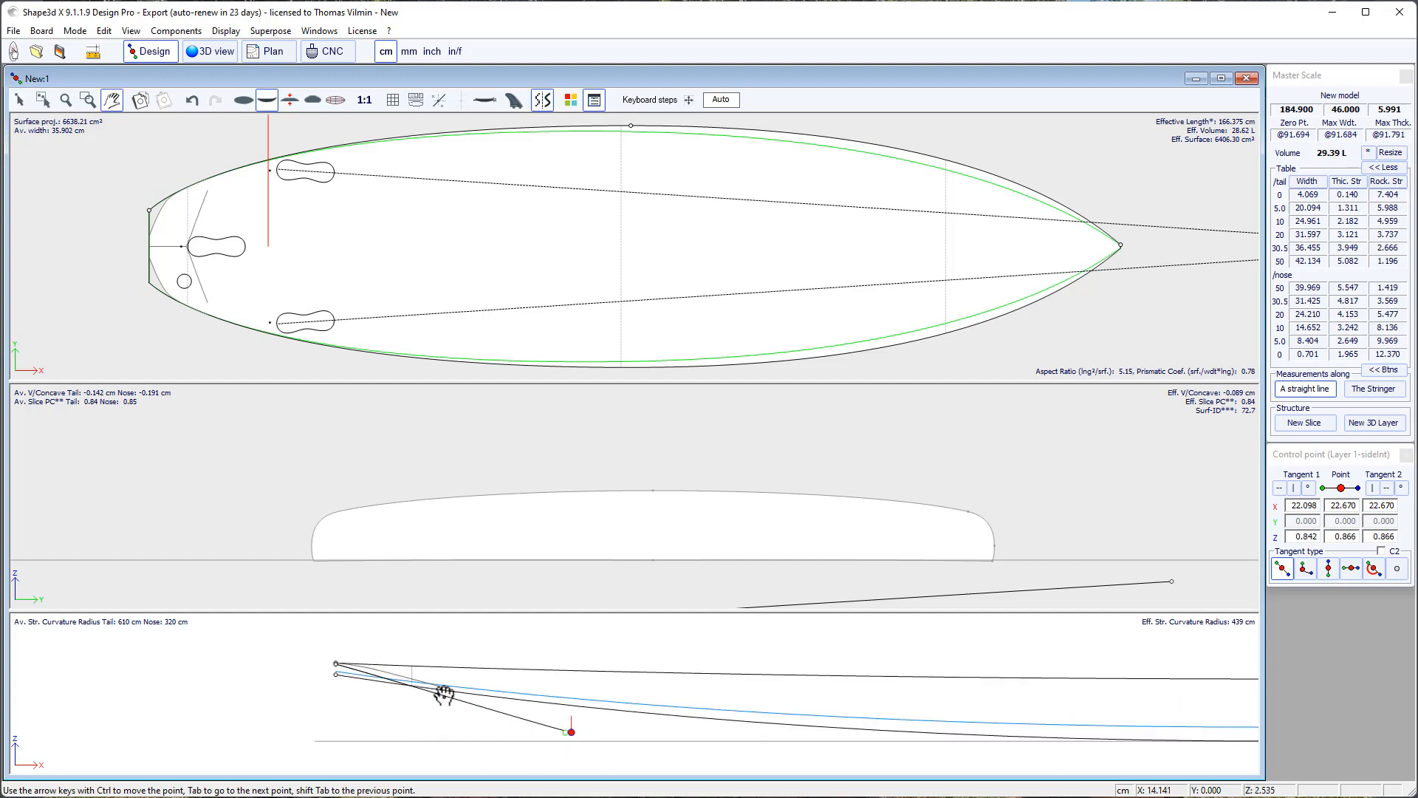
{"action": "left_click", "coordinate": [336, 664]}
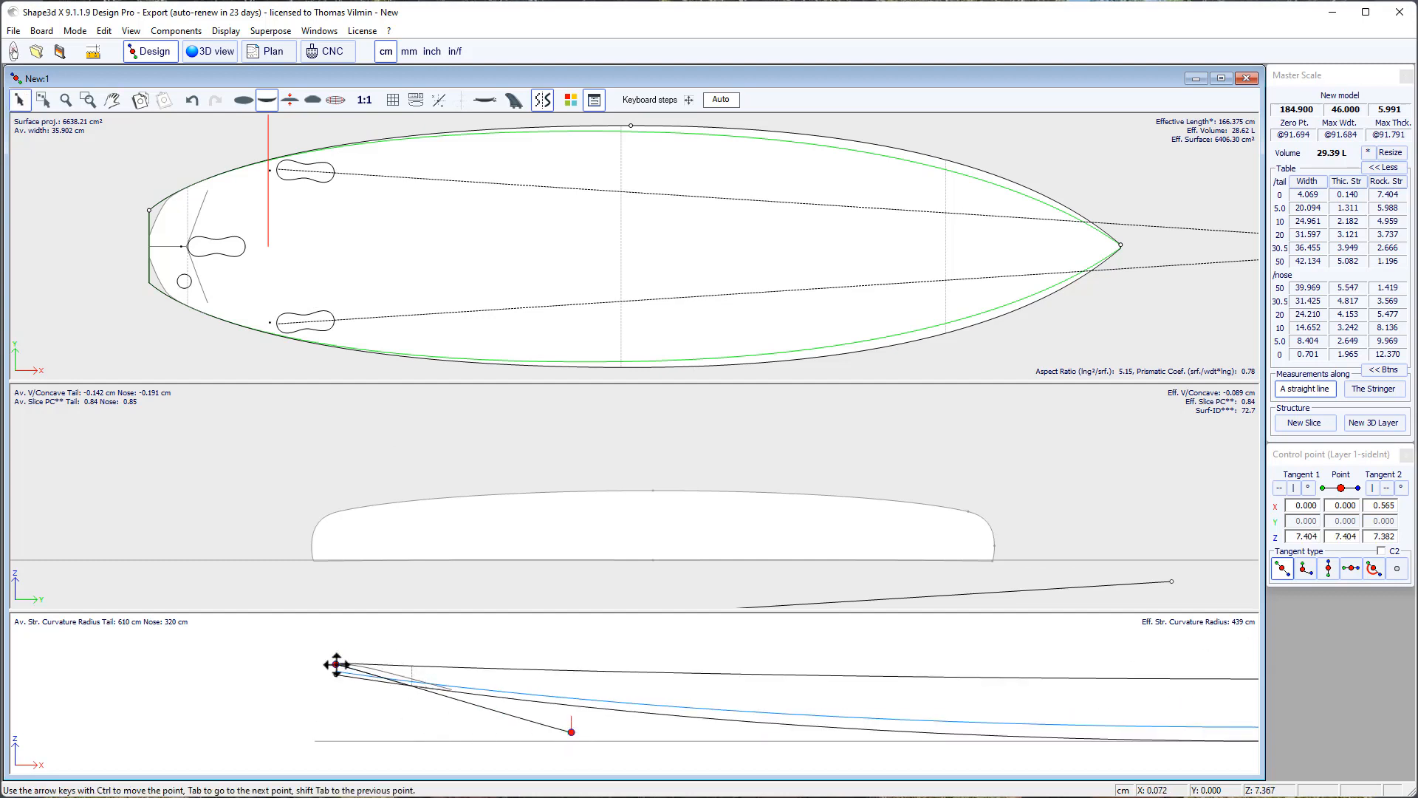
Align the selected points of the layer's interior side curve so the curve runs straight.
{"action": "right_click", "coordinate": [334, 665]}
{"action": "mouse_move", "coordinate": [414, 395]}
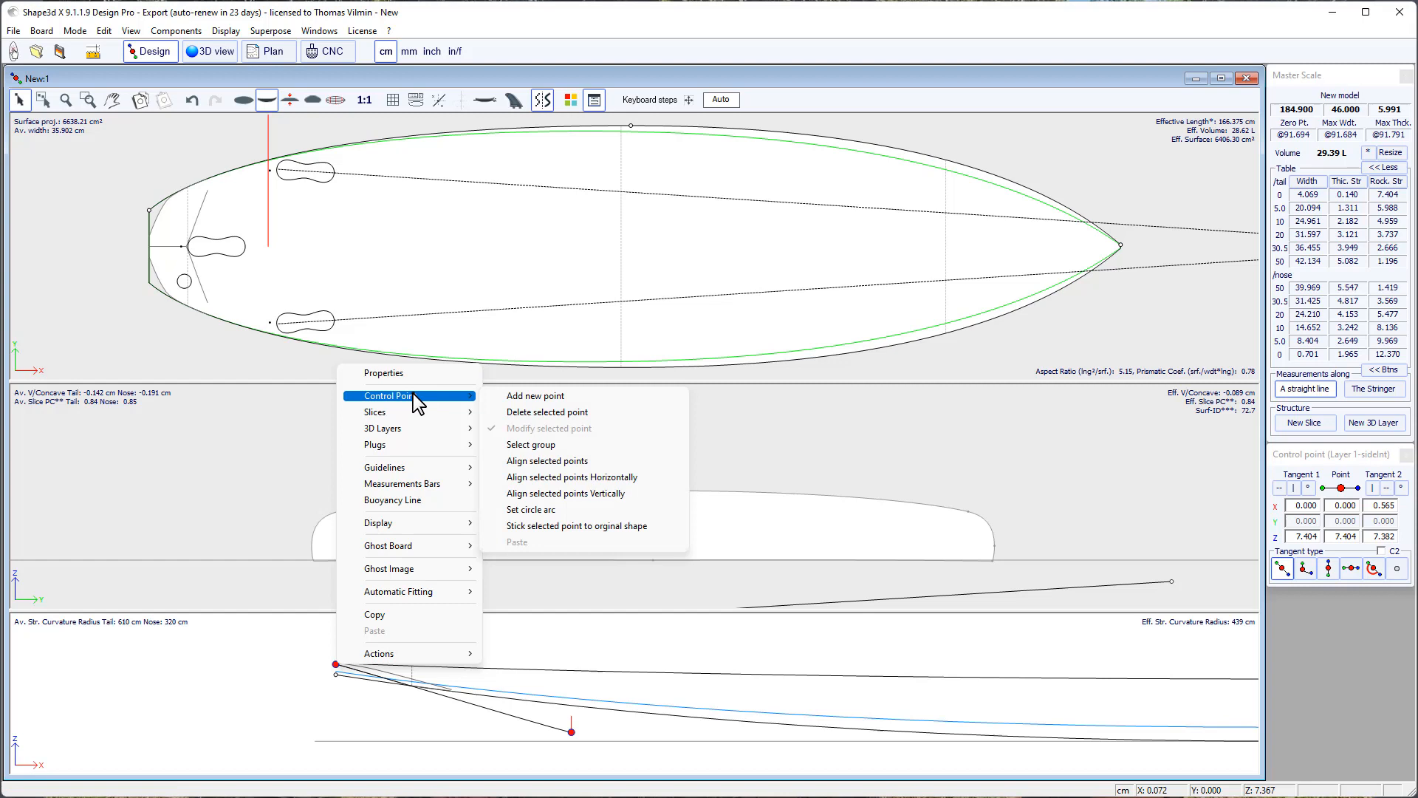
{"action": "left_click", "coordinate": [540, 461]}
Move the layer's slice toward the tail to about X 12.8 cm.
{"action": "left_click", "coordinate": [267, 253]}
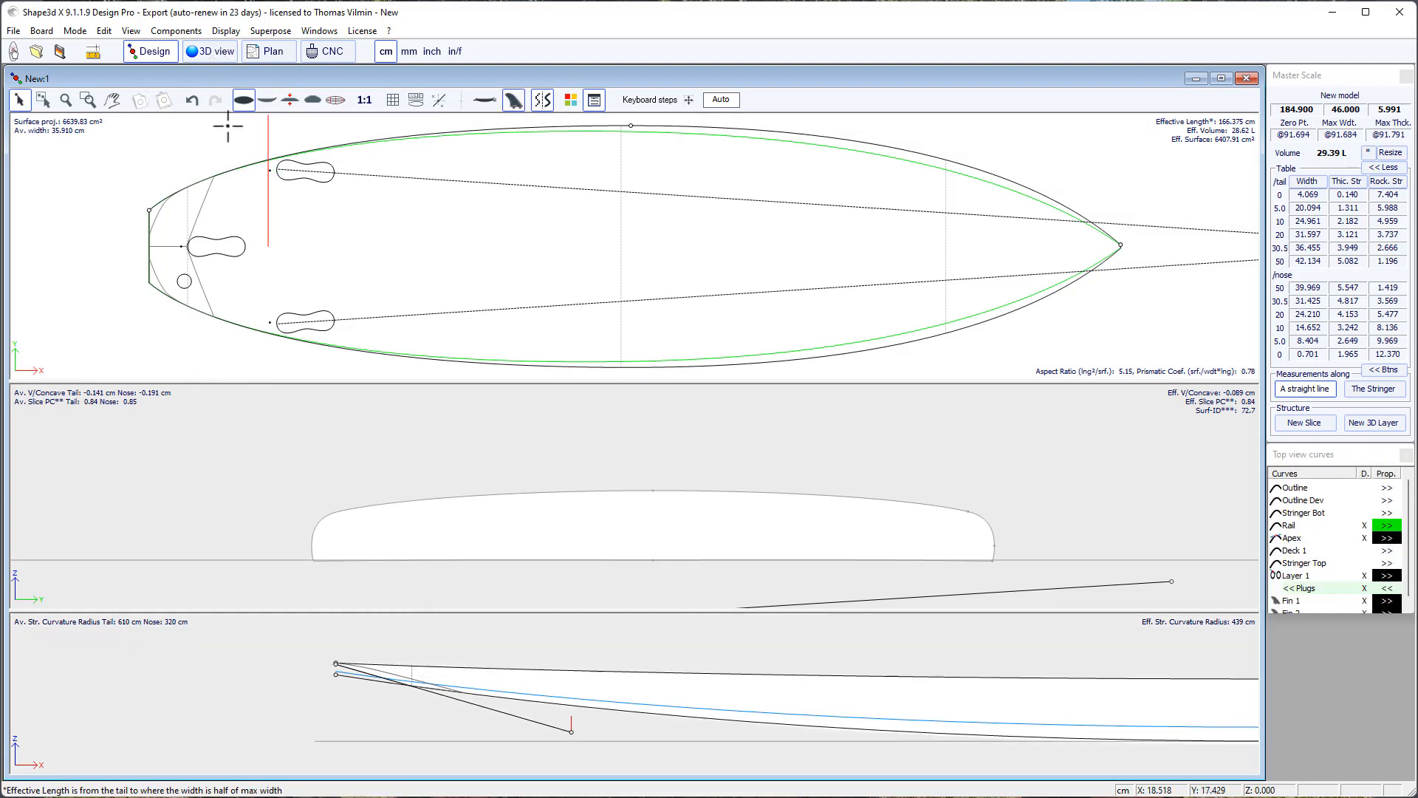
{"action": "left_click_drag", "start_coordinate": [265, 137], "coordinate": [213, 149]}
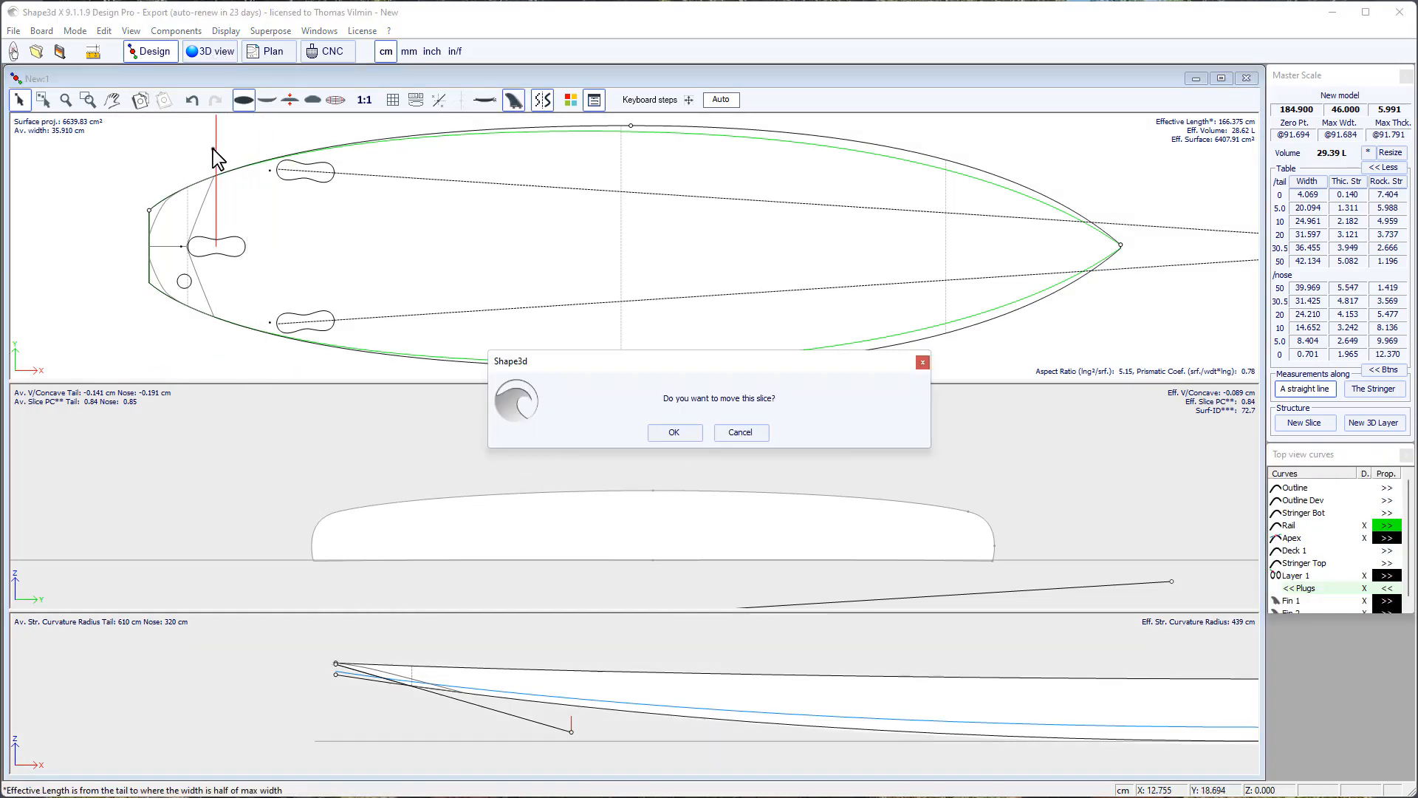
{"action": "left_click", "coordinate": [678, 433]}
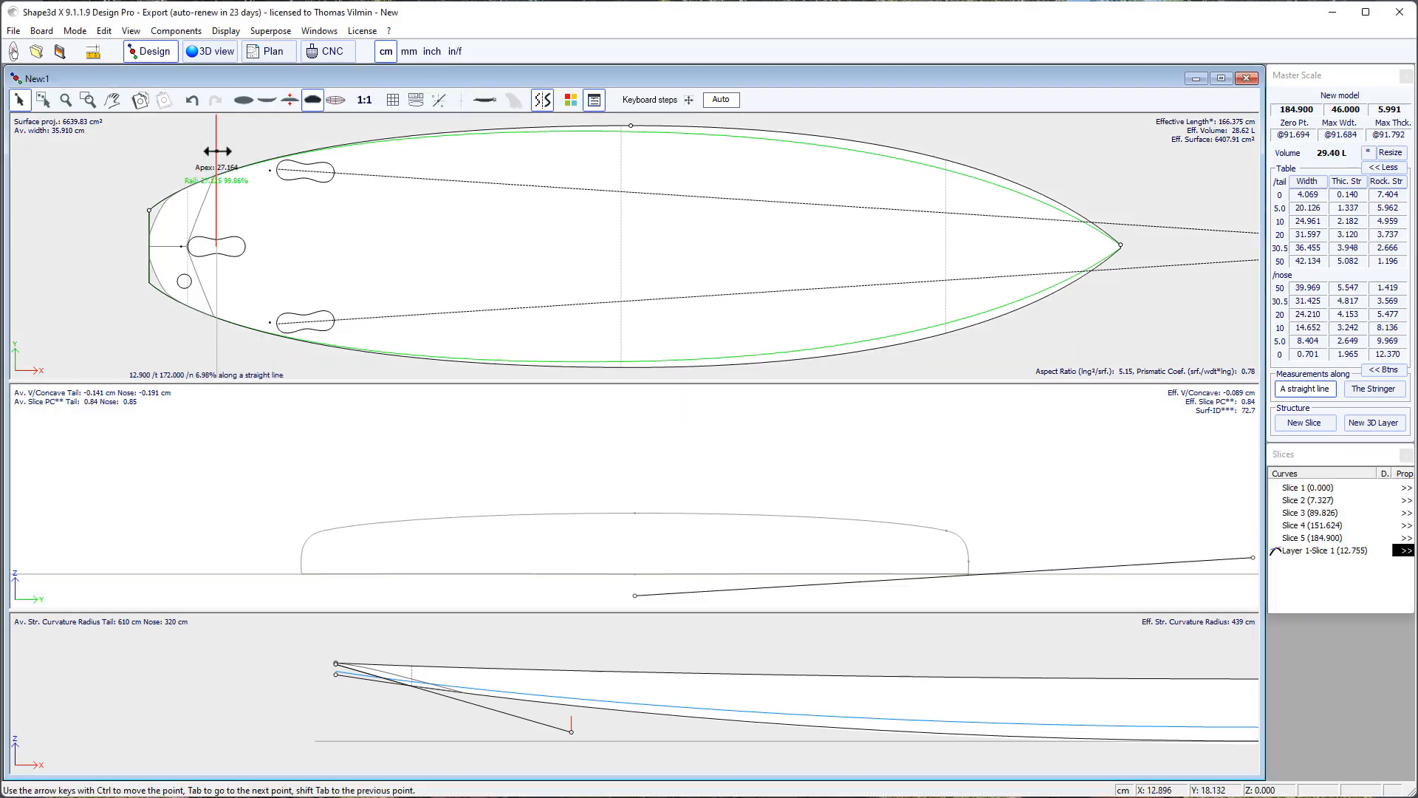
{"action": "scroll", "coordinate": [793, 563], "scroll_direction": "down", "scroll_amount": 5}
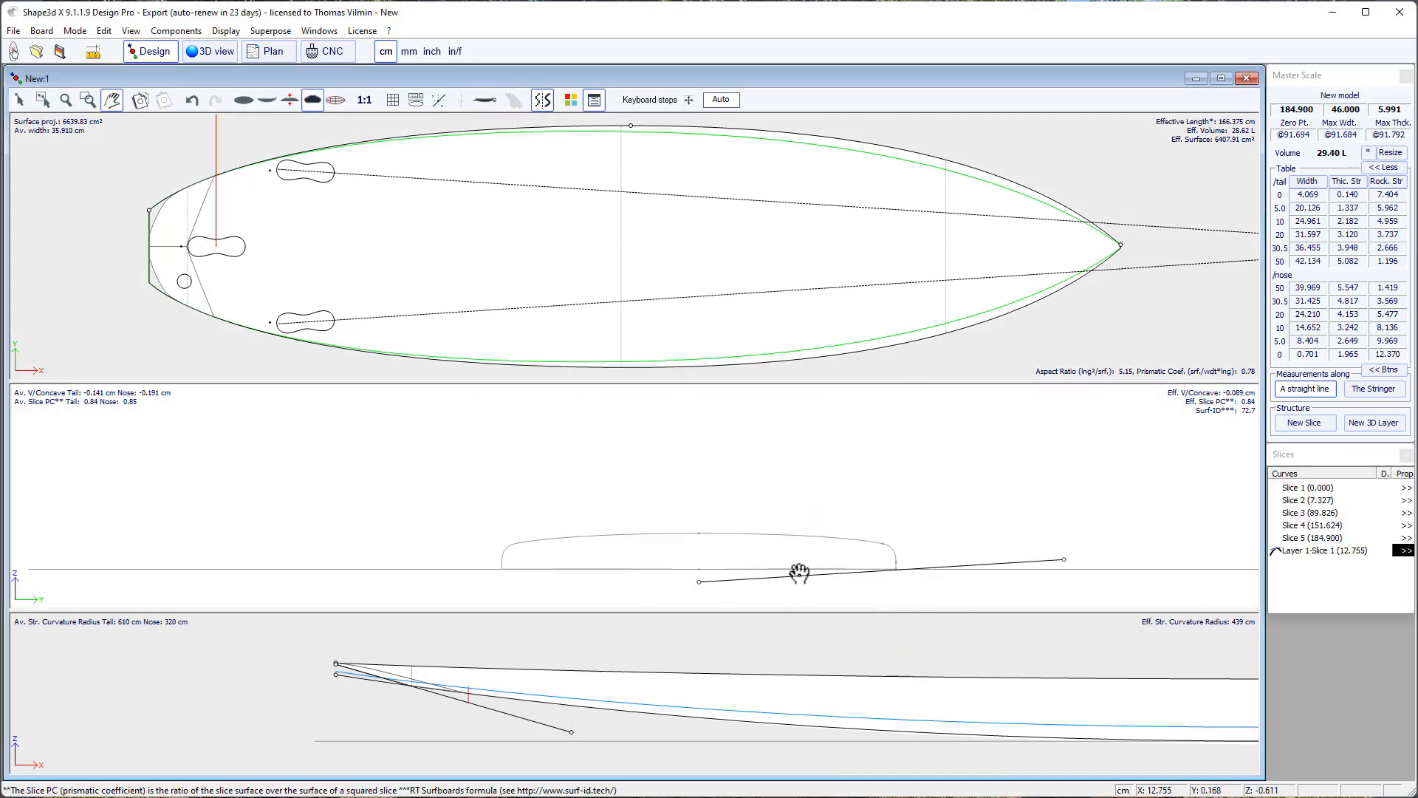
Examine the cut at the board's tail from several angles in 3D and return to the design view.
{"action": "left_click", "coordinate": [221, 194]}
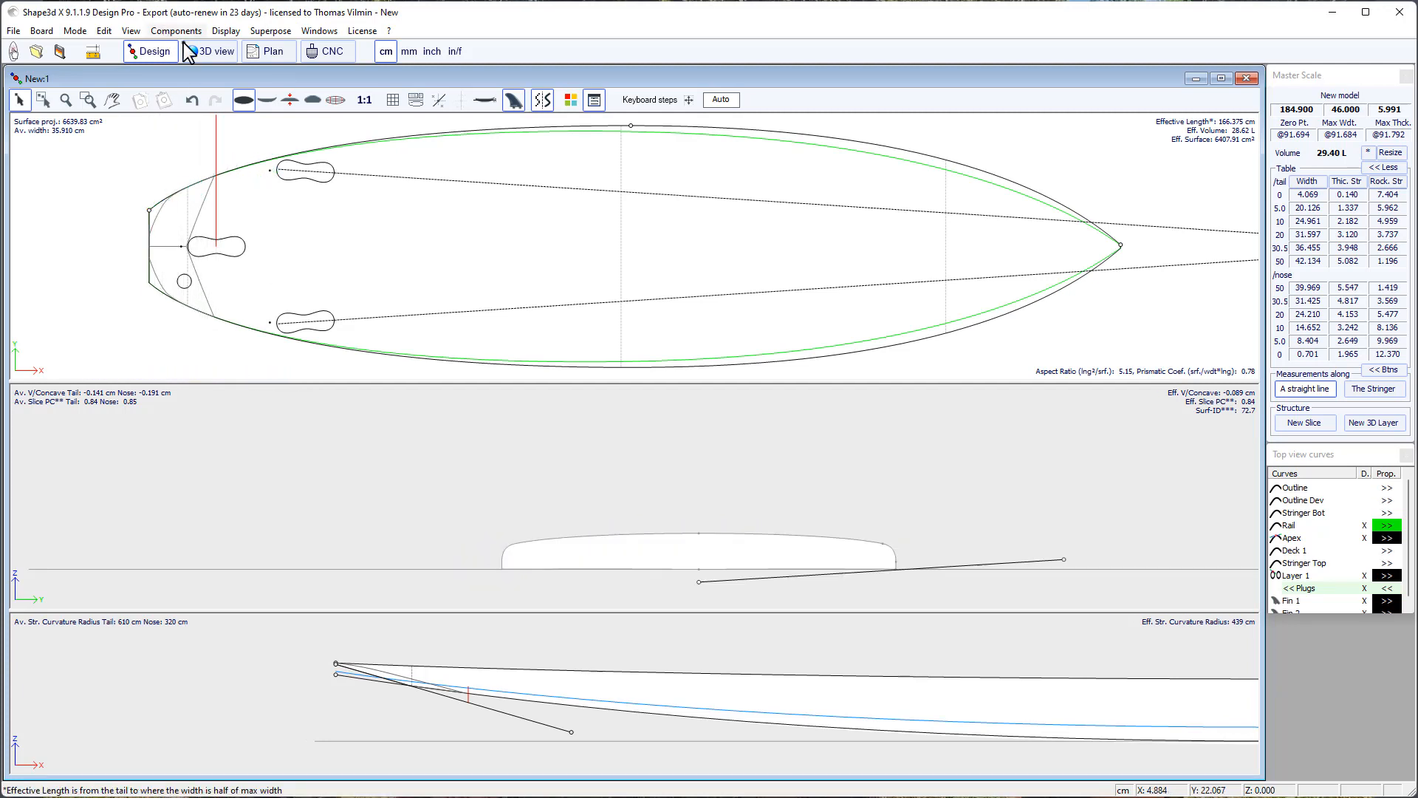
{"action": "left_click", "coordinate": [202, 51]}
{"action": "left_click_drag", "start_coordinate": [469, 573], "coordinate": [630, 603]}
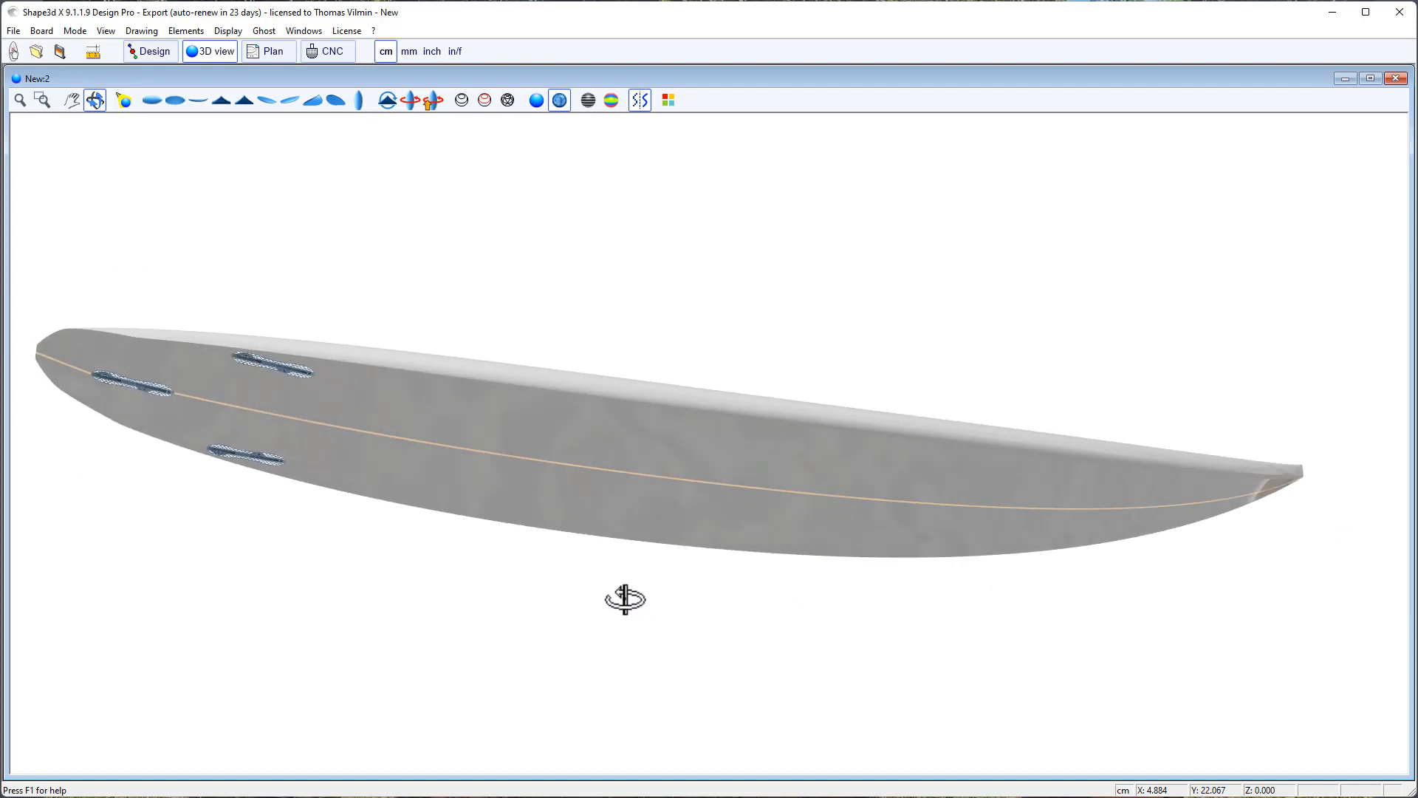
{"action": "left_click_drag", "start_coordinate": [747, 490], "coordinate": [149, 54]}
{"action": "left_click", "coordinate": [150, 51]}
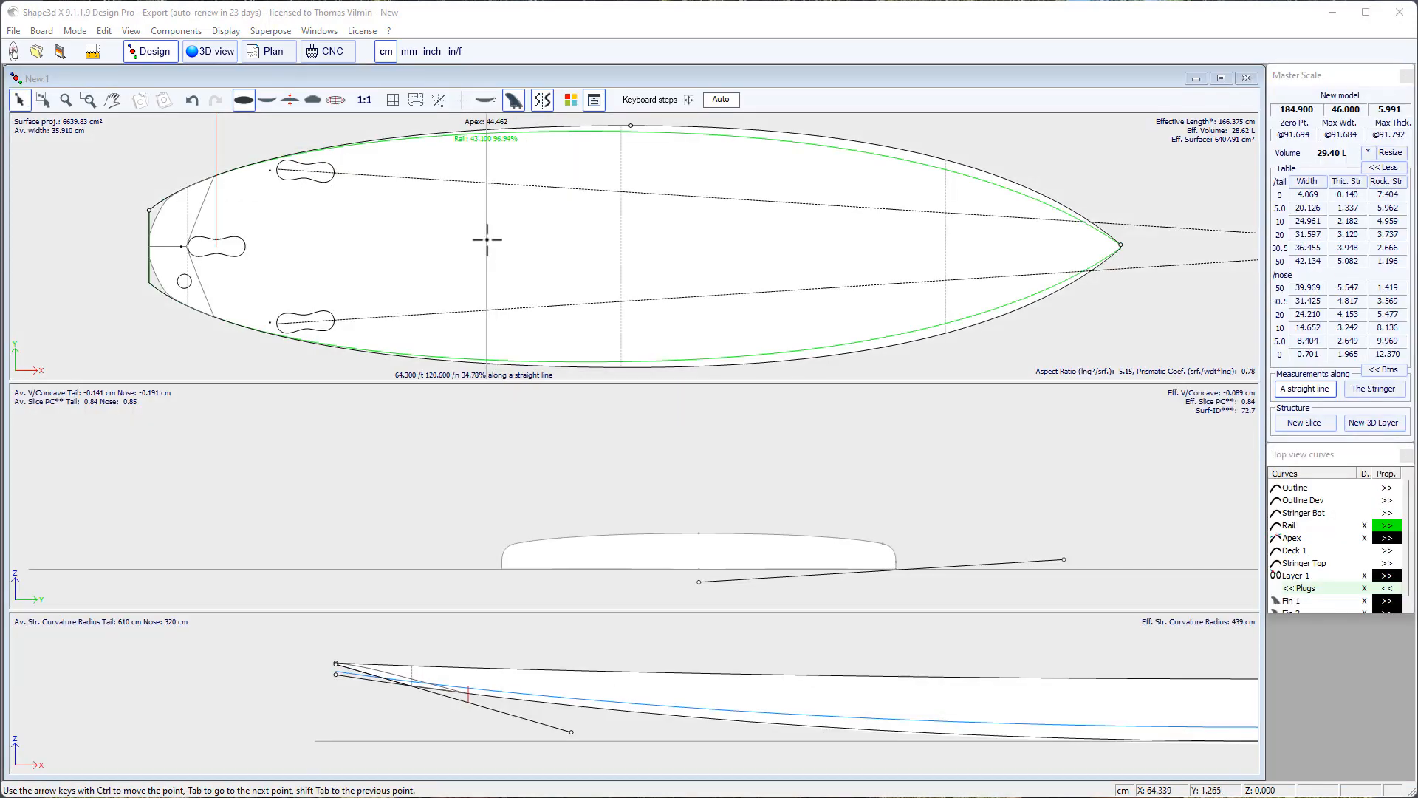
In the properties of Layer 1, set the inner side's Y mapping to Otl Int curve.
{"action": "left_click", "coordinate": [489, 233]}
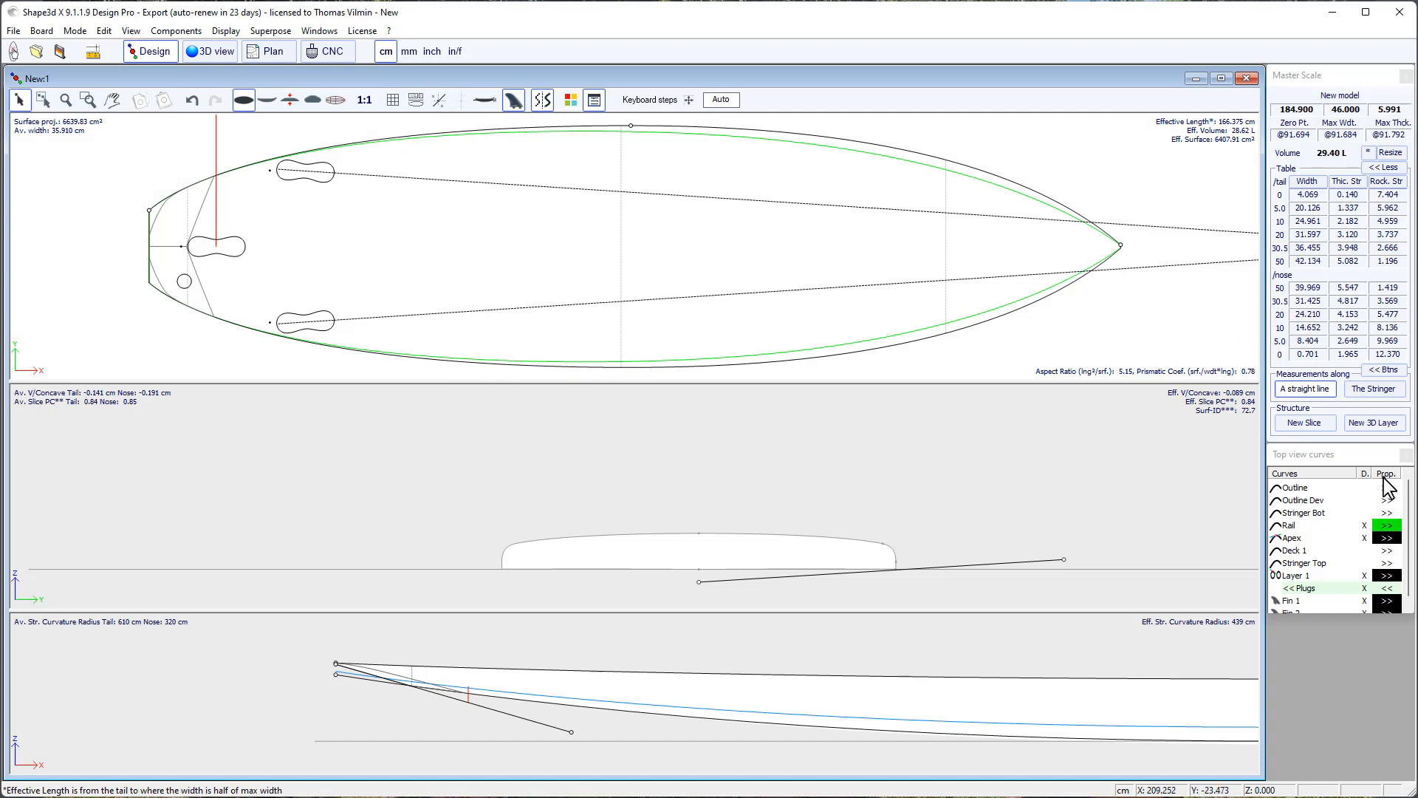
{"action": "left_click", "coordinate": [1388, 577]}
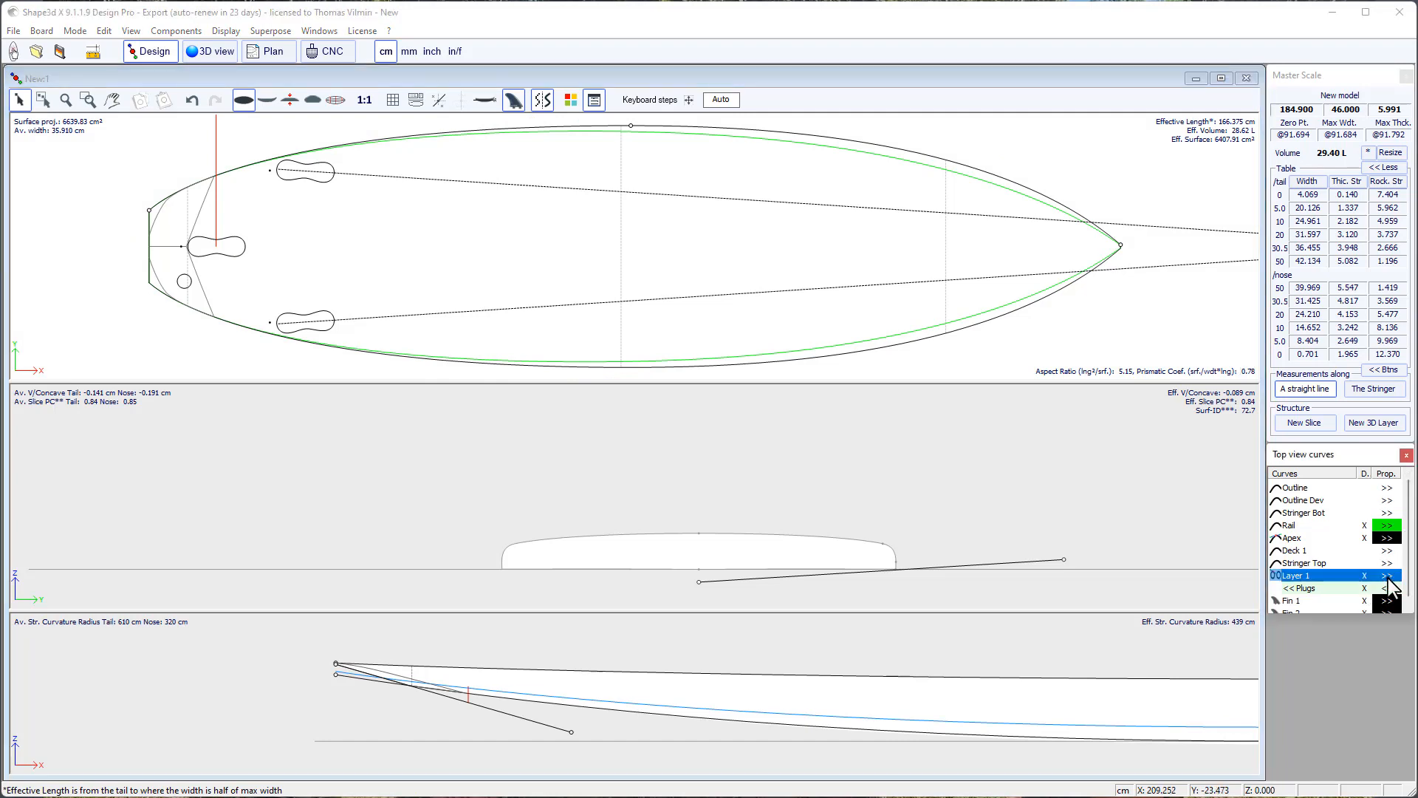
{"action": "left_click_drag", "start_coordinate": [1342, 335], "coordinate": [1230, 303]}
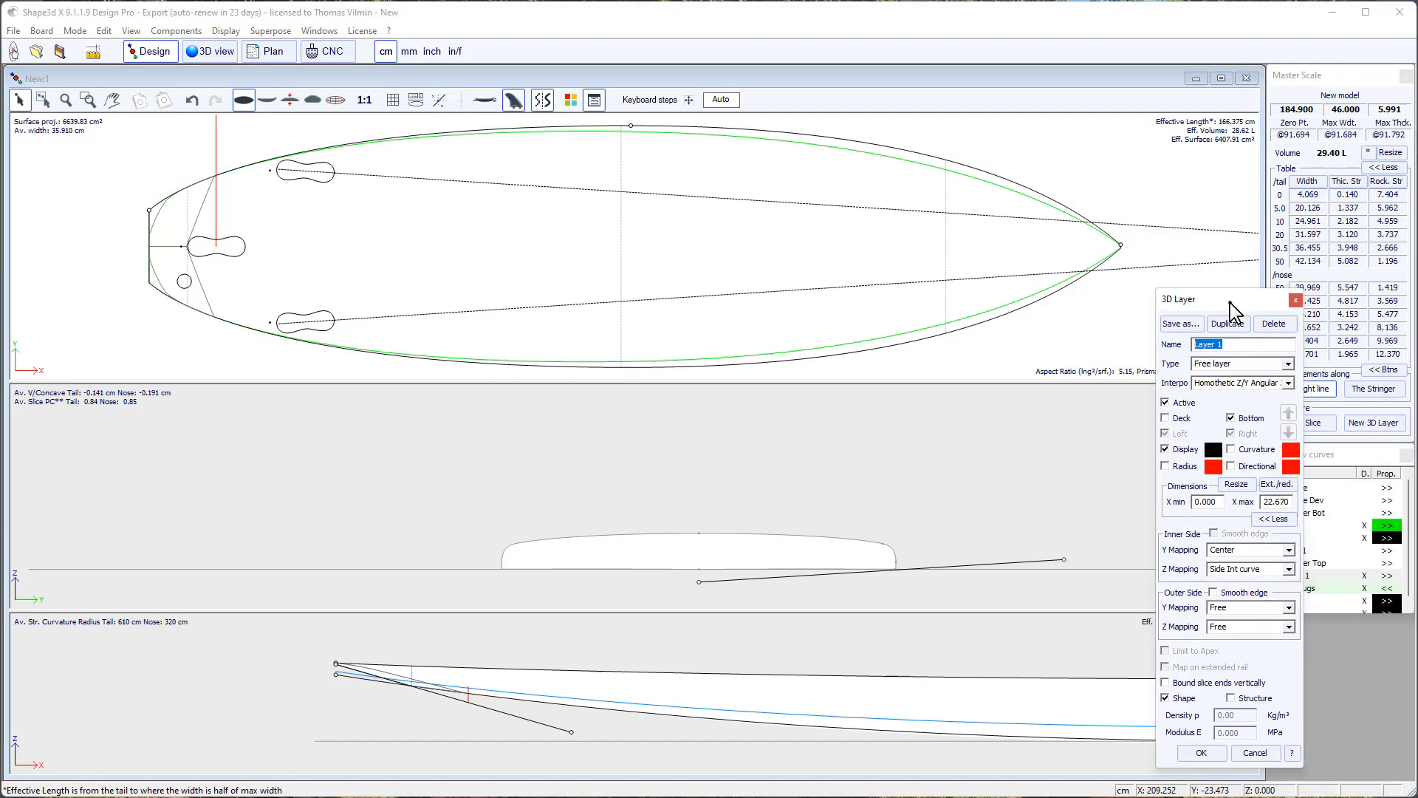
{"action": "left_click", "coordinate": [1288, 551]}
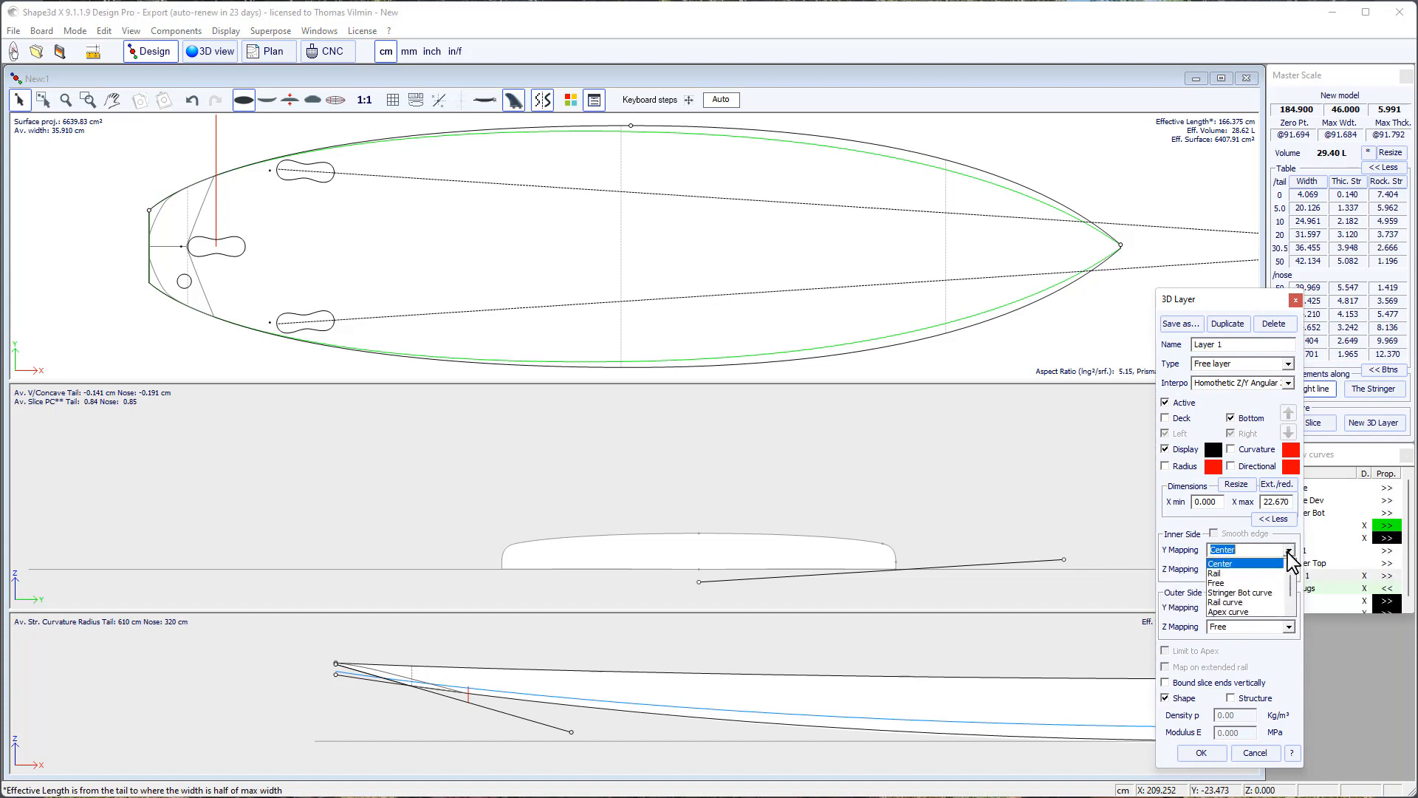
{"action": "scroll", "coordinate": [1290, 562], "scroll_direction": "down", "scroll_amount": 3}
{"action": "left_click", "coordinate": [1252, 572]}
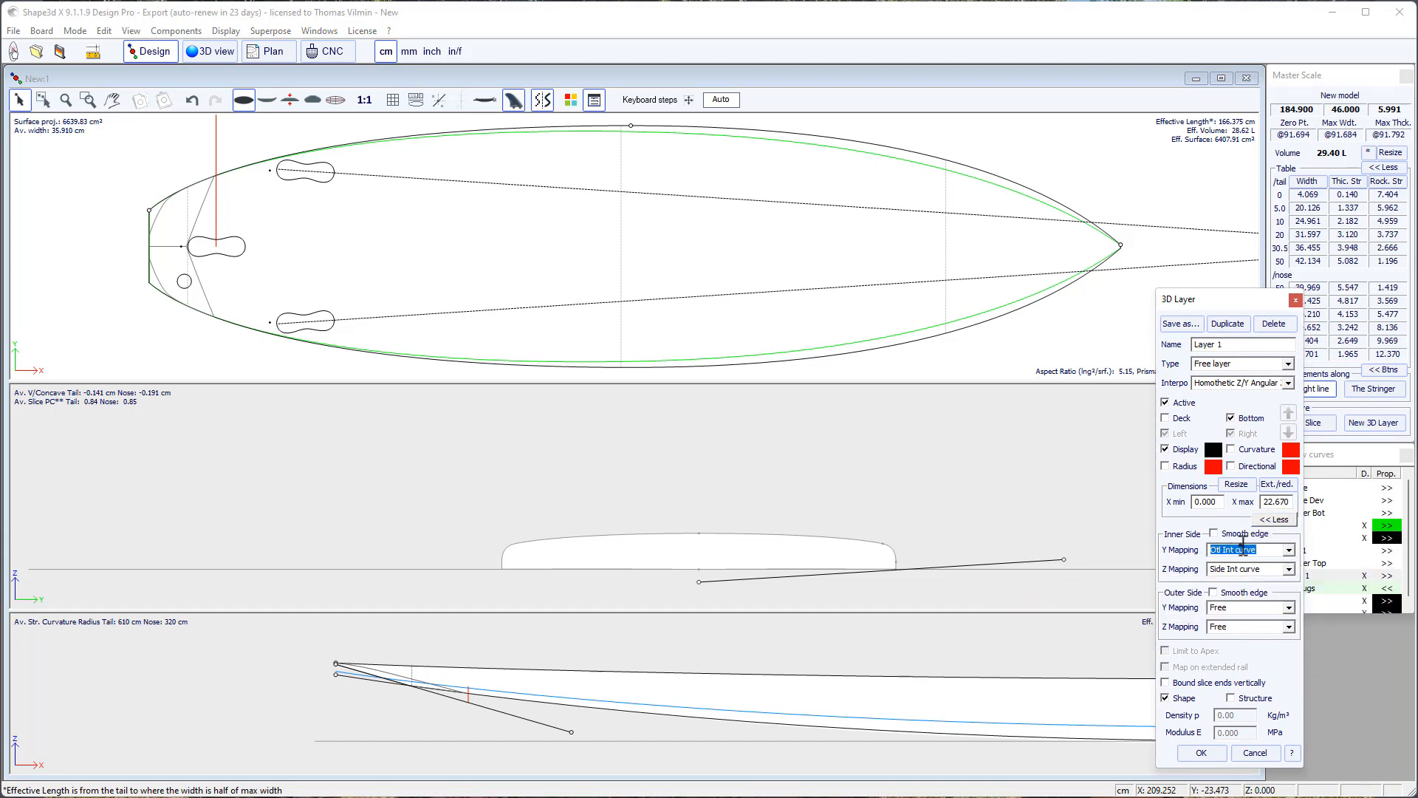
Apply the layer to the deck instead of the bottom and set the inner side's Z mapping to Deck.
{"action": "left_click", "coordinate": [1289, 567]}
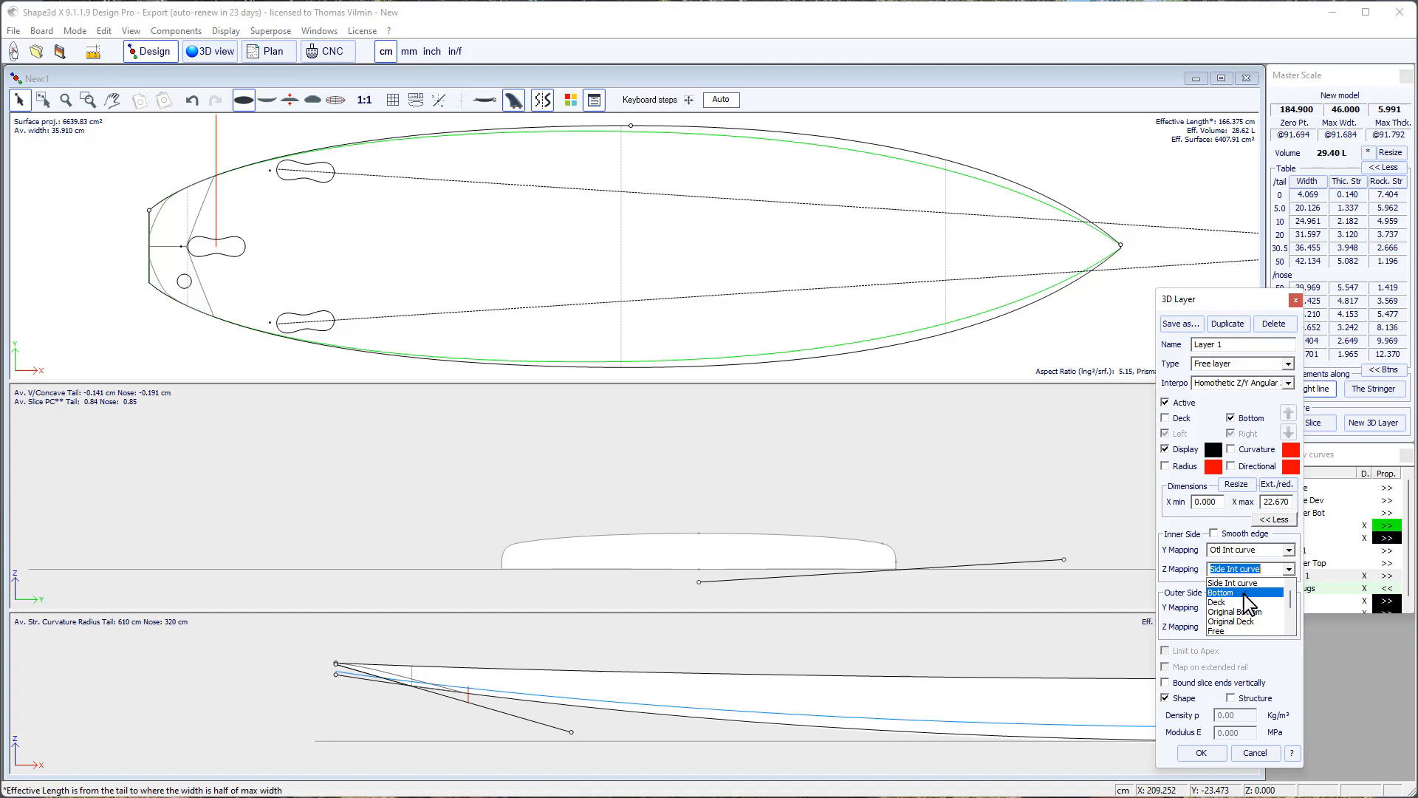
{"action": "left_click", "coordinate": [1180, 423]}
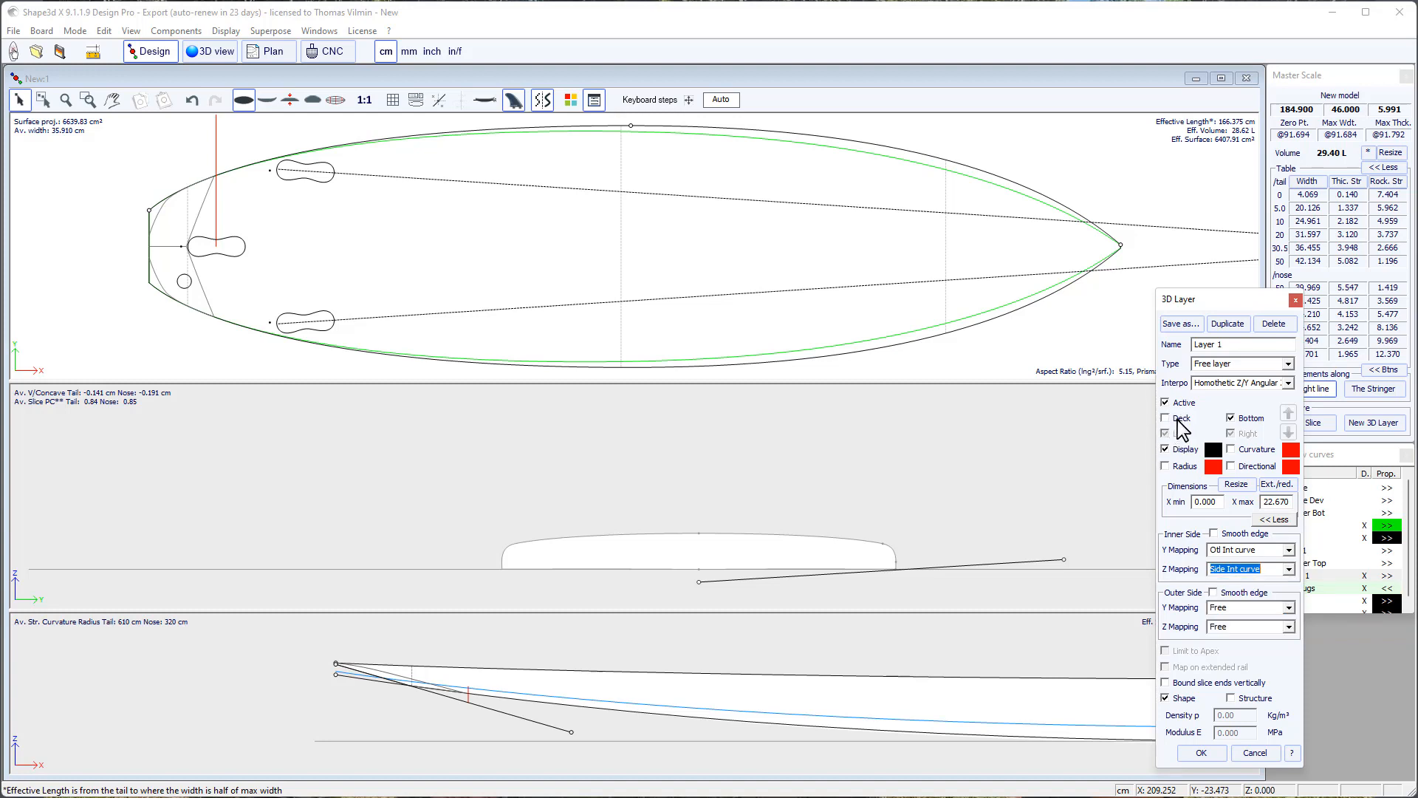
{"action": "left_click", "coordinate": [1289, 568]}
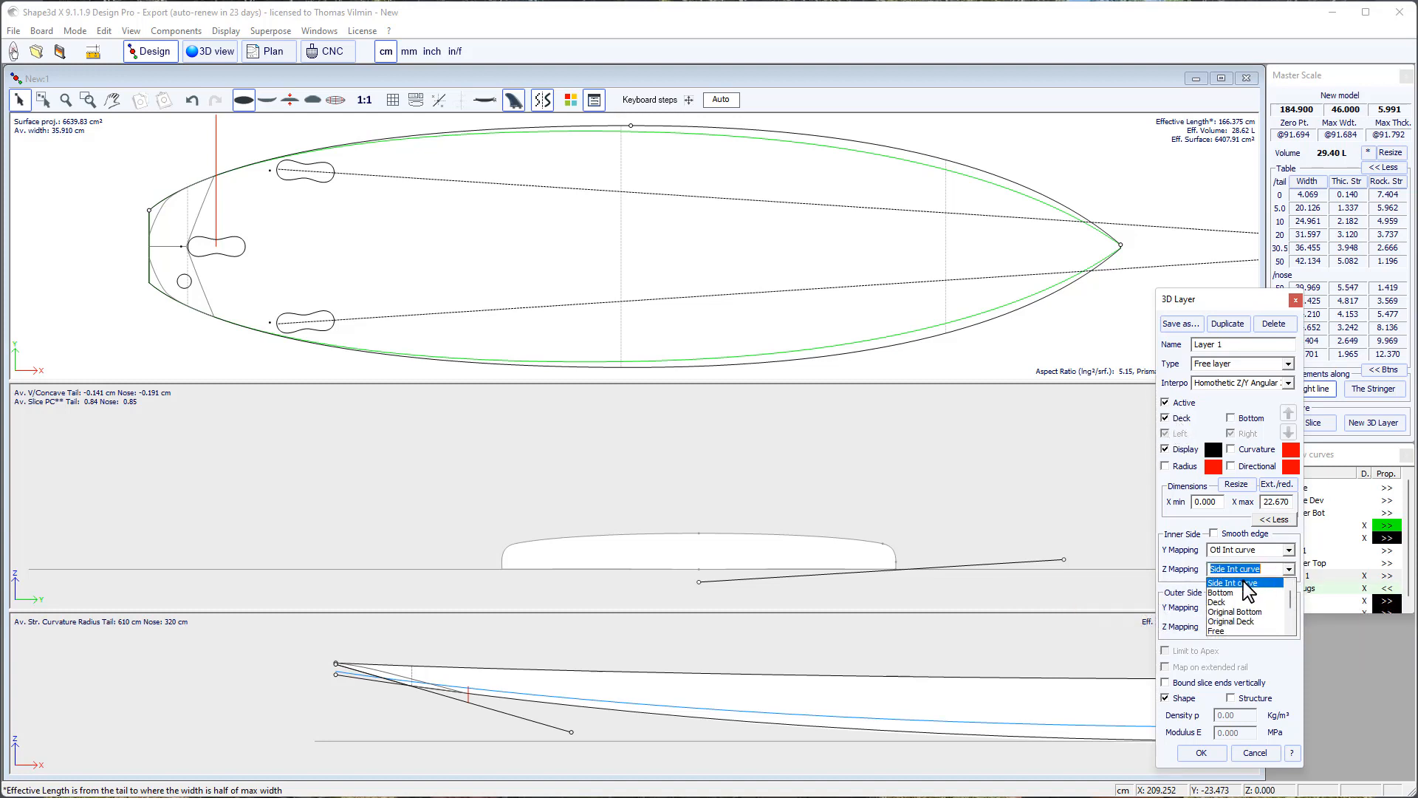
{"action": "left_click", "coordinate": [1234, 608]}
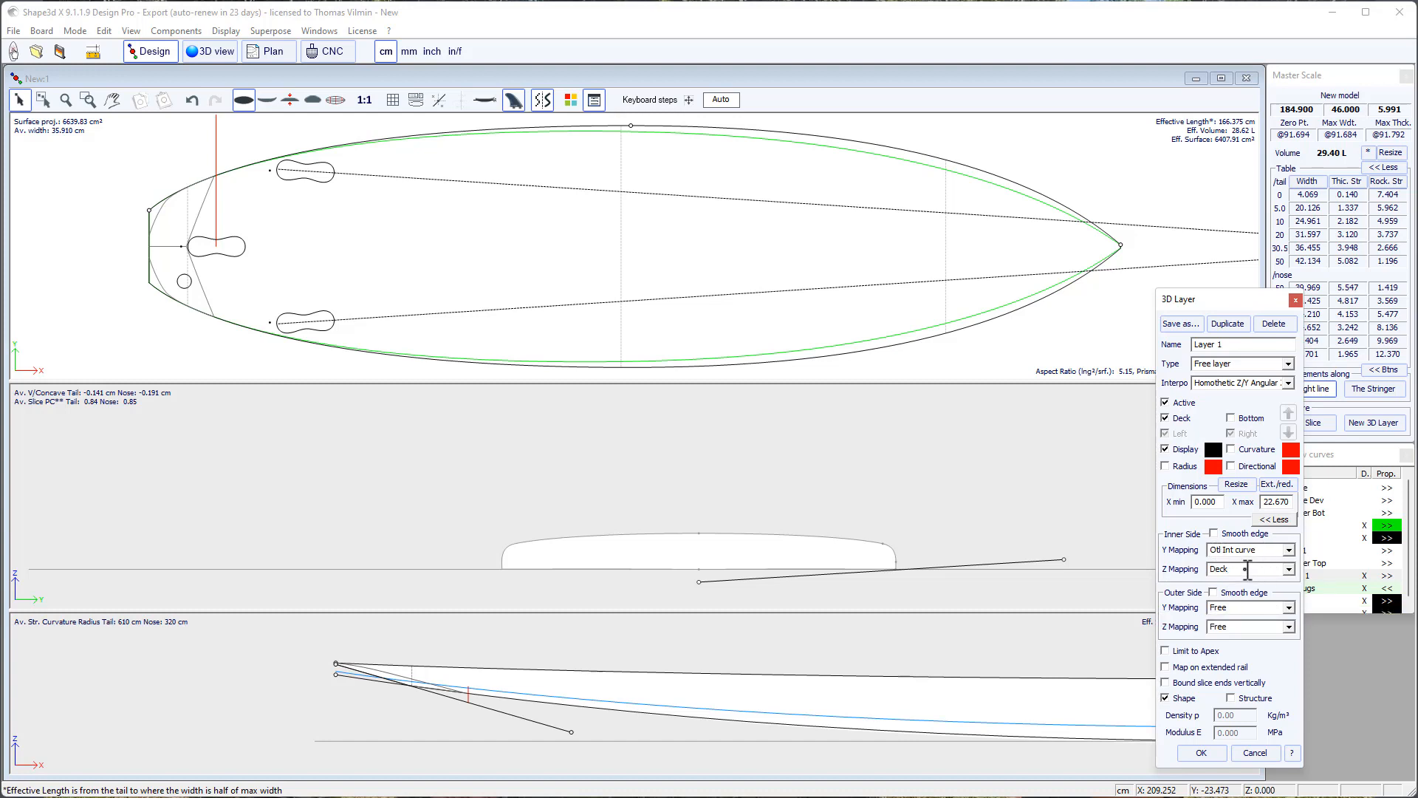
Map the layer's outer side to the Apex curve in both Y and Z, and set its range to X min 150 and X max 185.
{"action": "left_click", "coordinate": [1288, 609]}
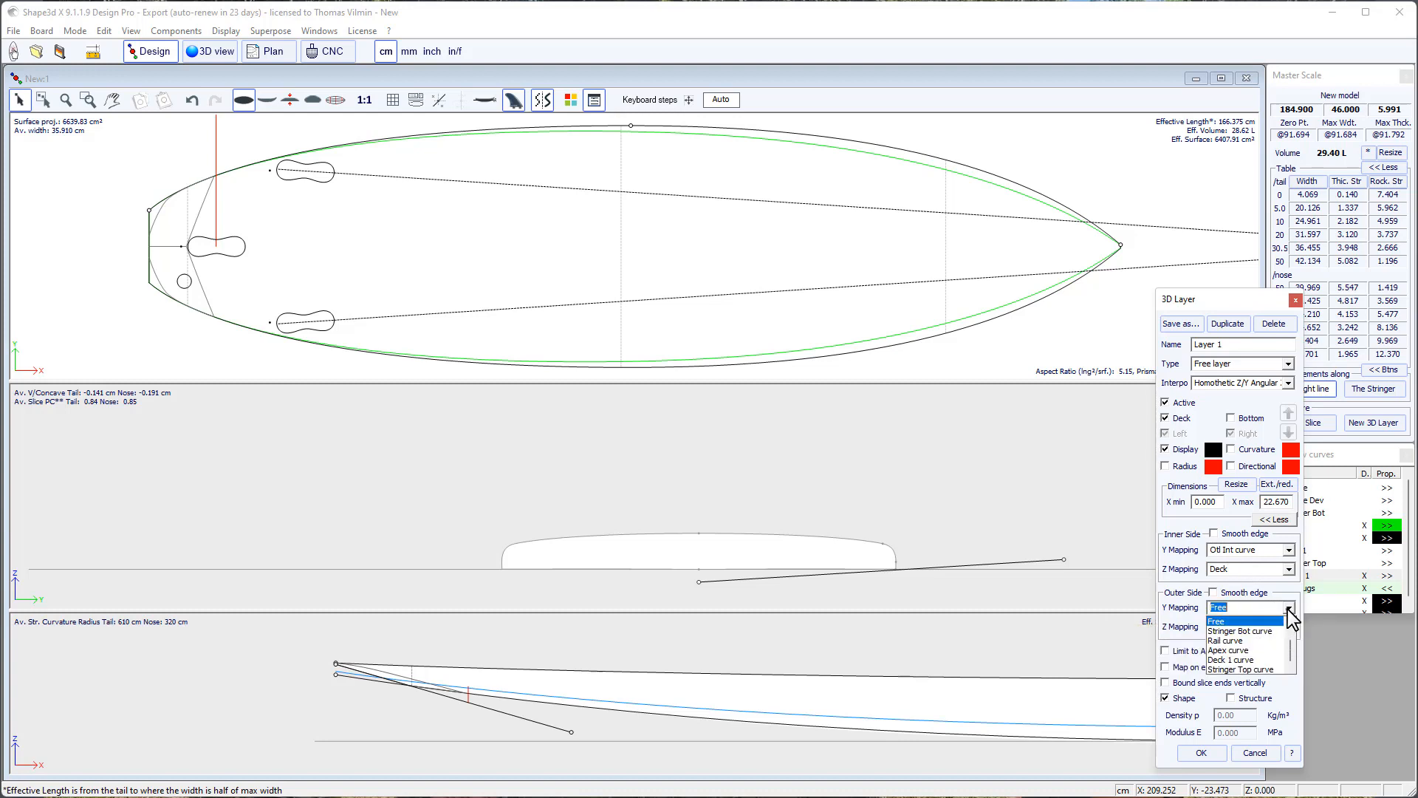
{"action": "left_click", "coordinate": [1258, 651]}
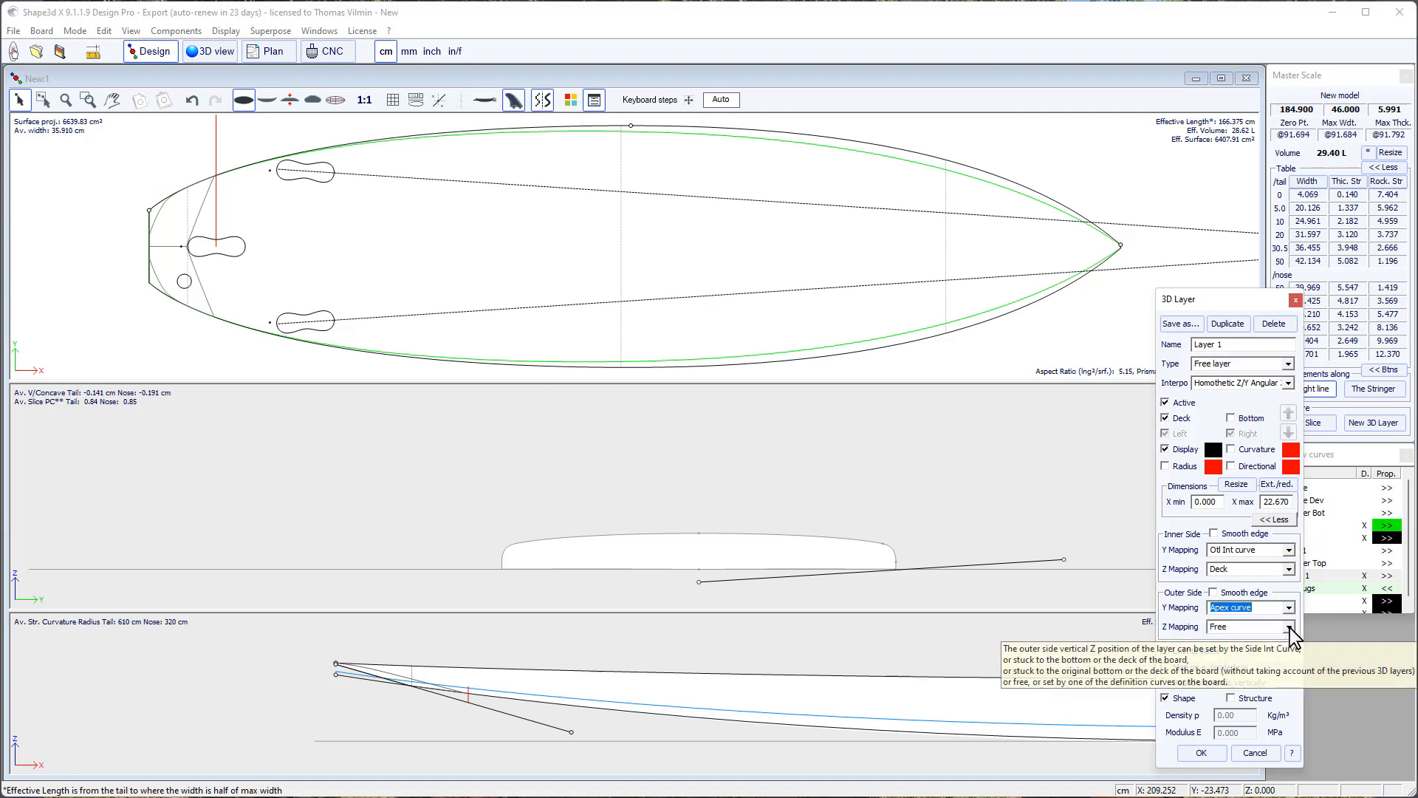
{"action": "left_click", "coordinate": [1289, 627]}
{"action": "scroll", "coordinate": [1265, 657], "scroll_direction": "up", "scroll_amount": 1}
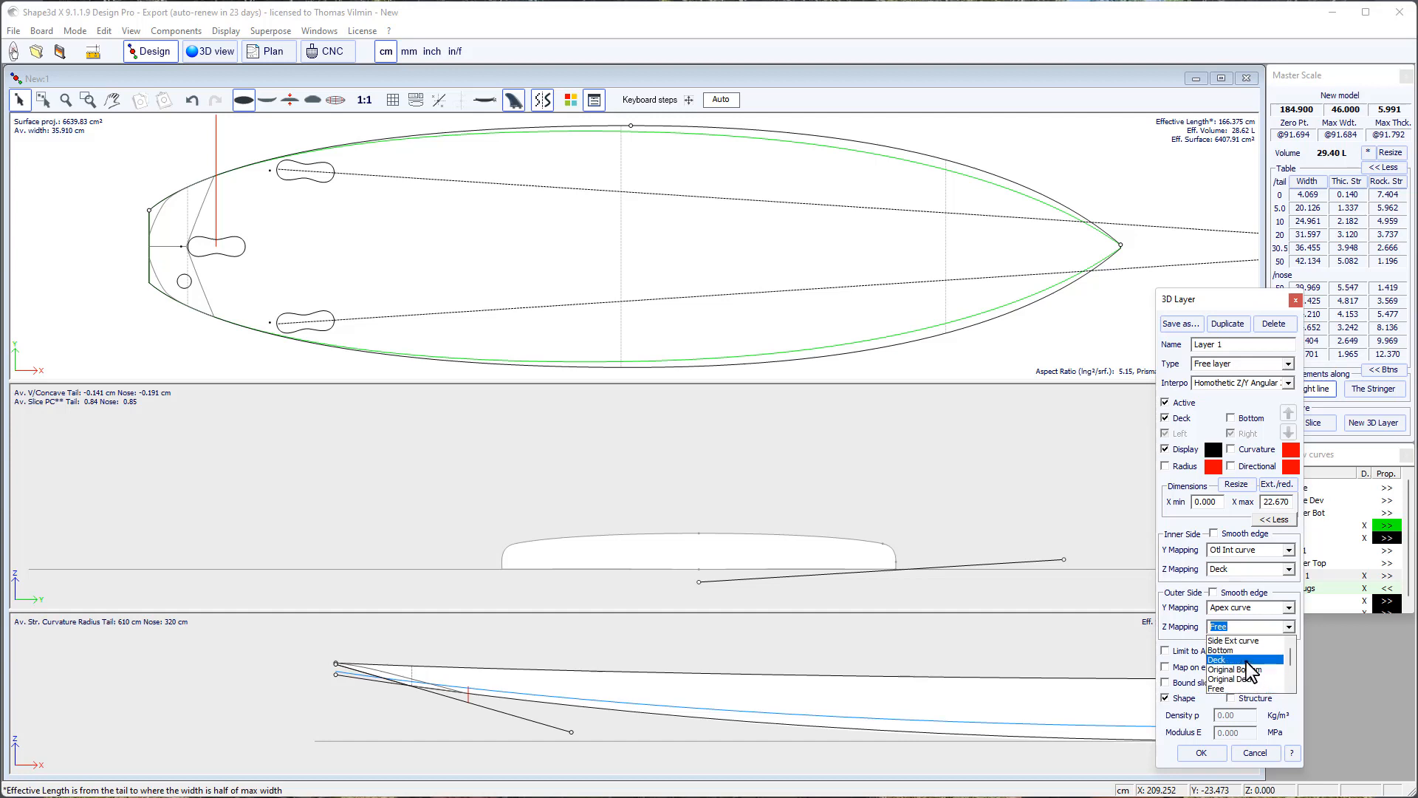
{"action": "scroll", "coordinate": [1247, 676], "scroll_direction": "down", "scroll_amount": 3}
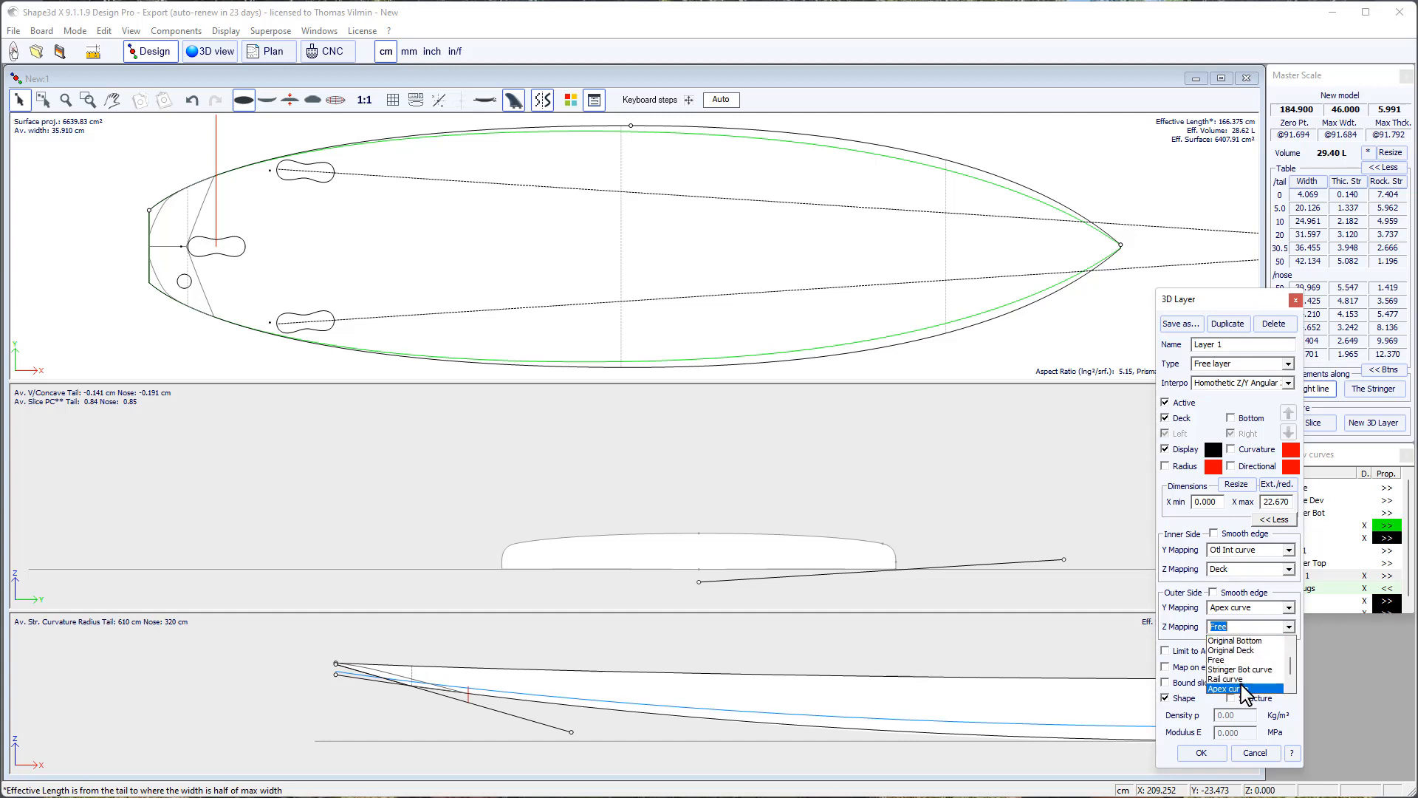
{"action": "left_click", "coordinate": [1241, 689]}
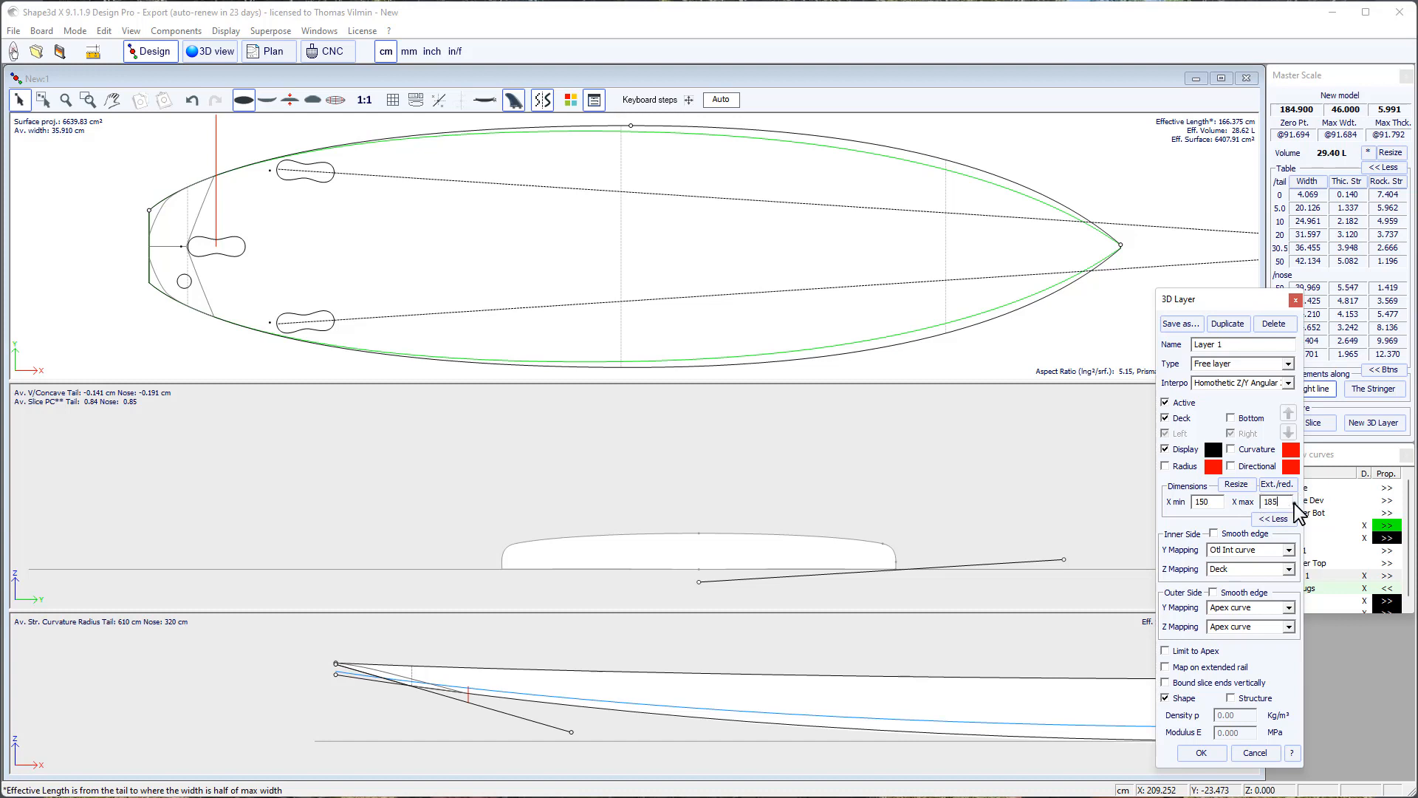
{"action": "left_click", "coordinate": [1215, 752]}
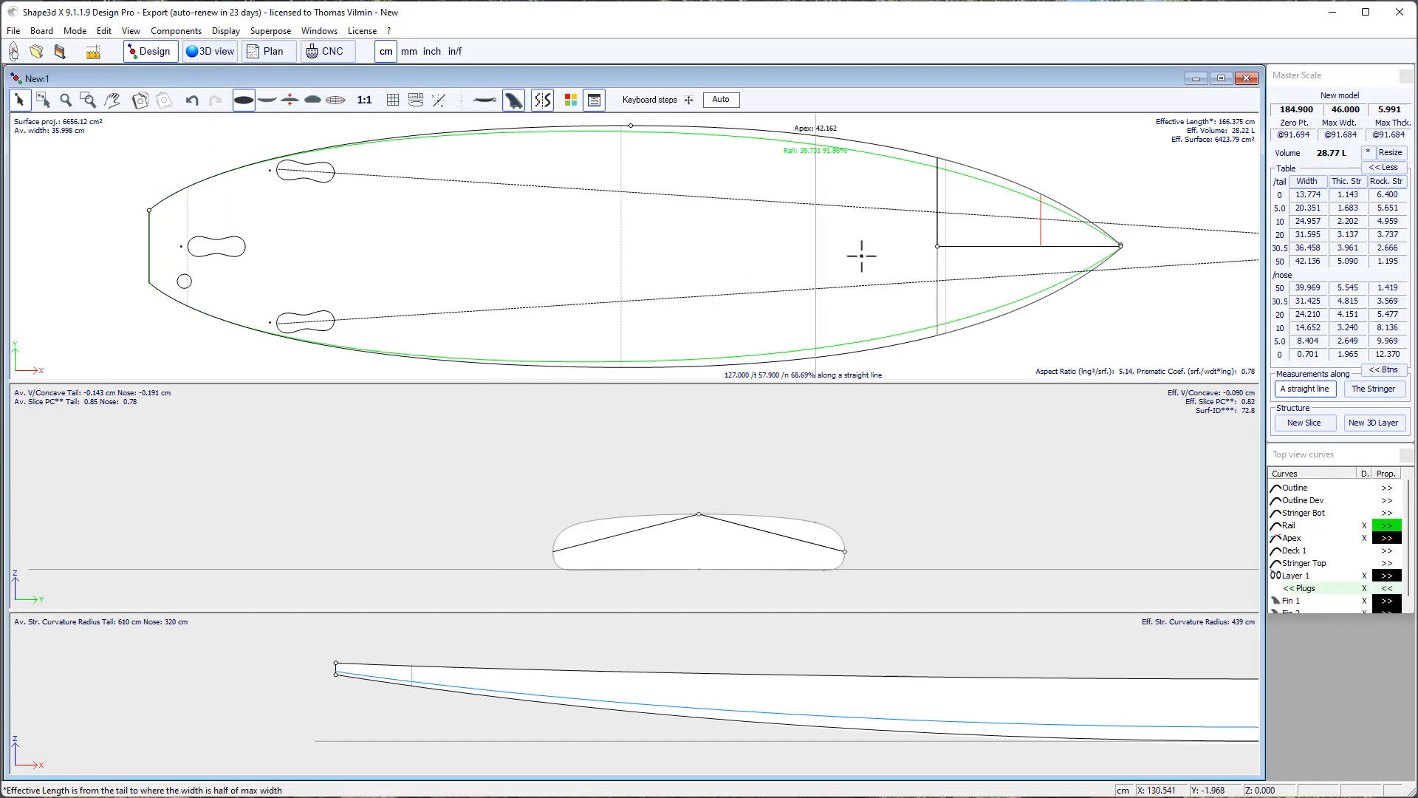
Reshape the layer's interior outline curve: start at about X 151.1, Y 13.6 cm, tangent at about X 165, Y 10.7 cm, nose end across the centreline.
{"action": "left_click_drag", "start_coordinate": [938, 246], "coordinate": [1007, 185]}
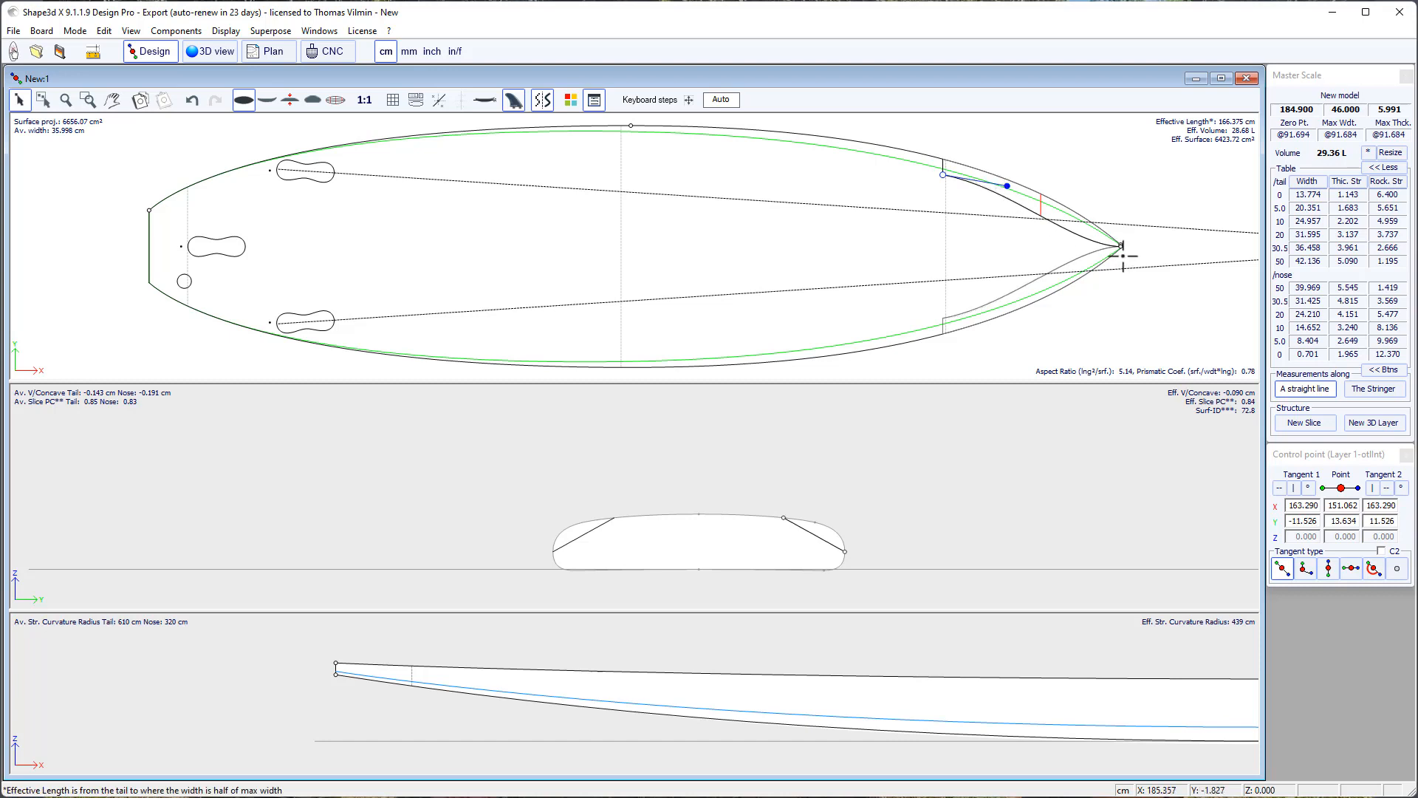
{"action": "left_click", "coordinate": [1121, 247]}
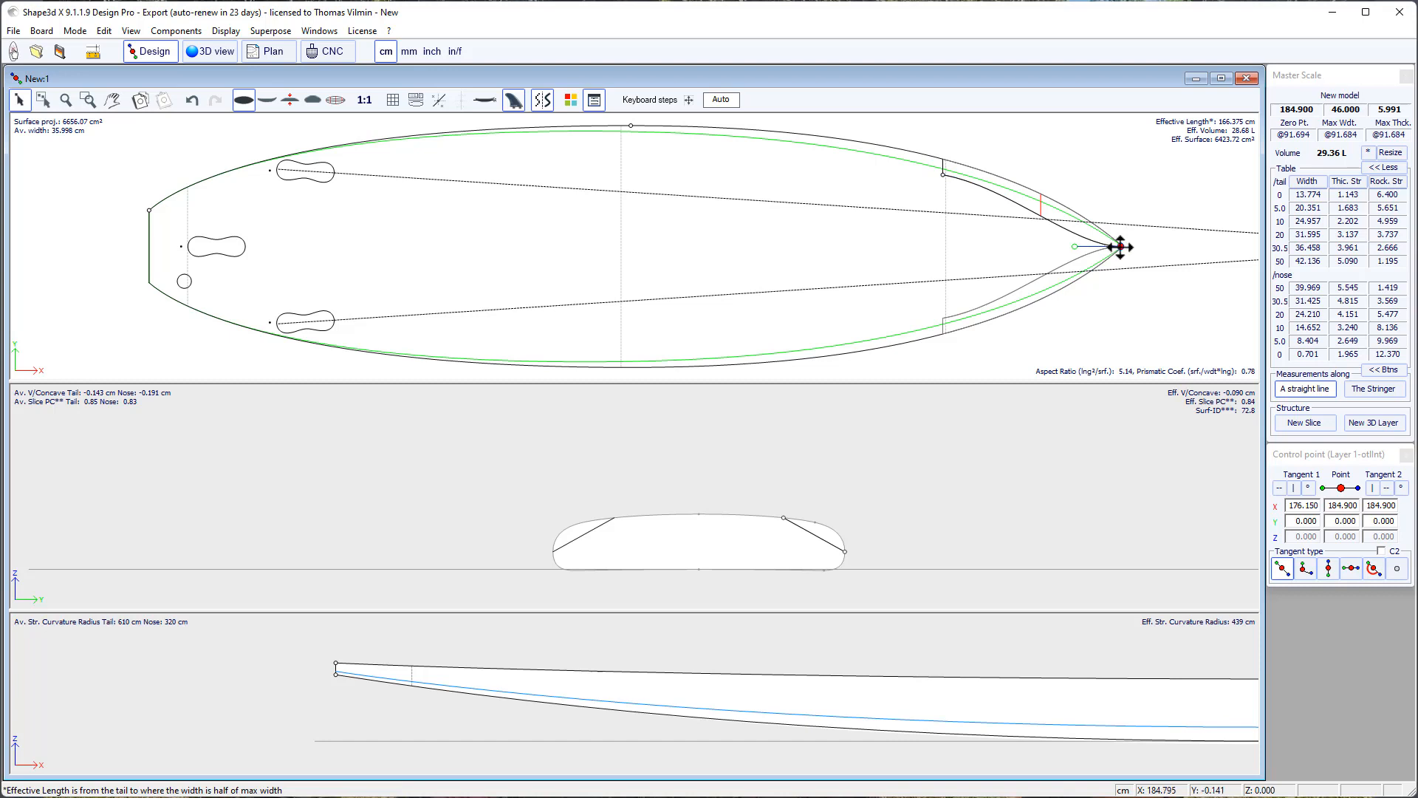
{"action": "mouse_move", "coordinate": [1121, 246]}
{"action": "left_mouse_down"}
{"action": "mouse_move", "coordinate": [1128, 289]}
{"action": "mouse_move", "coordinate": [1073, 286]}
{"action": "mouse_move", "coordinate": [1097, 251]}
{"action": "mouse_move", "coordinate": [1116, 251]}
{"action": "left_mouse_up"}
{"action": "left_click", "coordinate": [942, 174]}
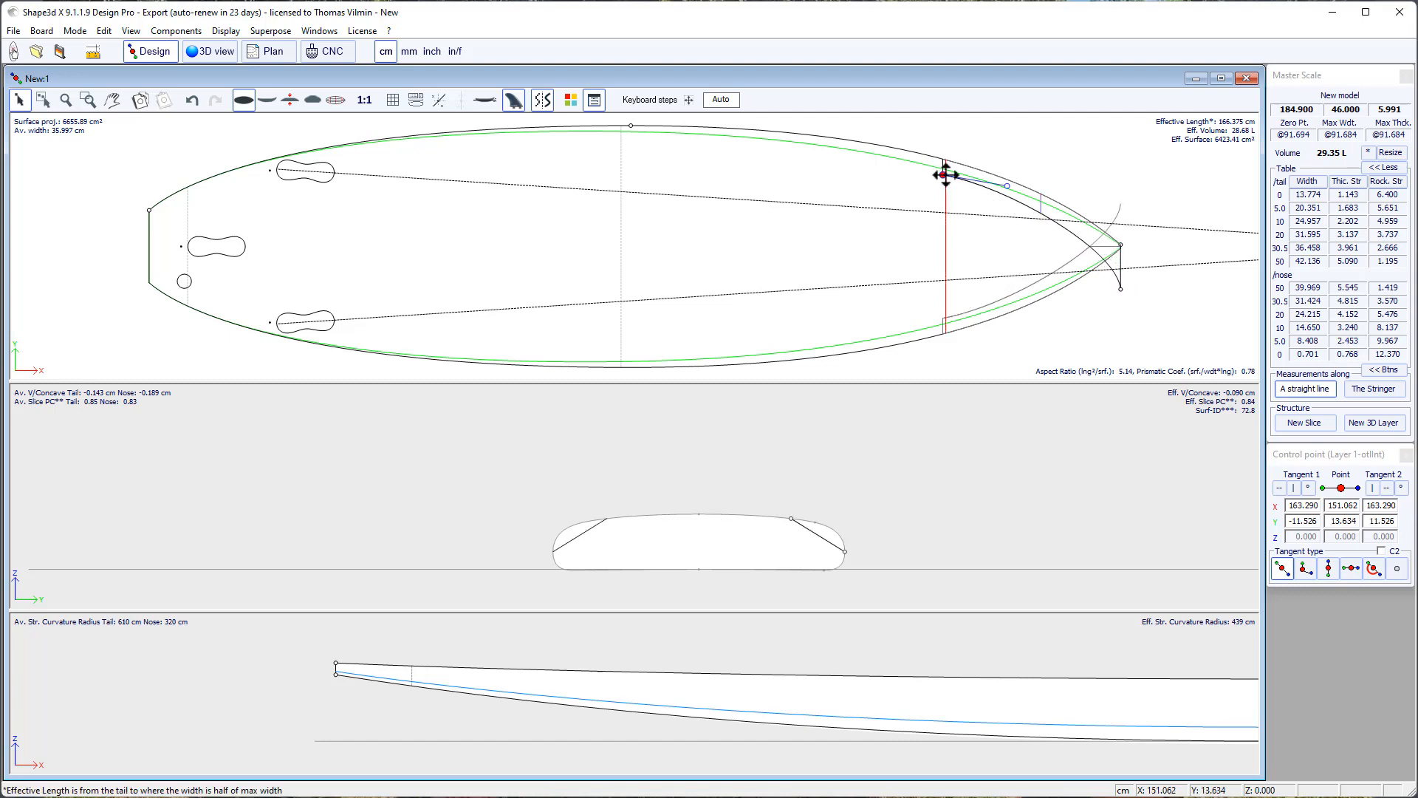
{"action": "left_click_drag", "start_coordinate": [1015, 186], "coordinate": [1017, 190]}
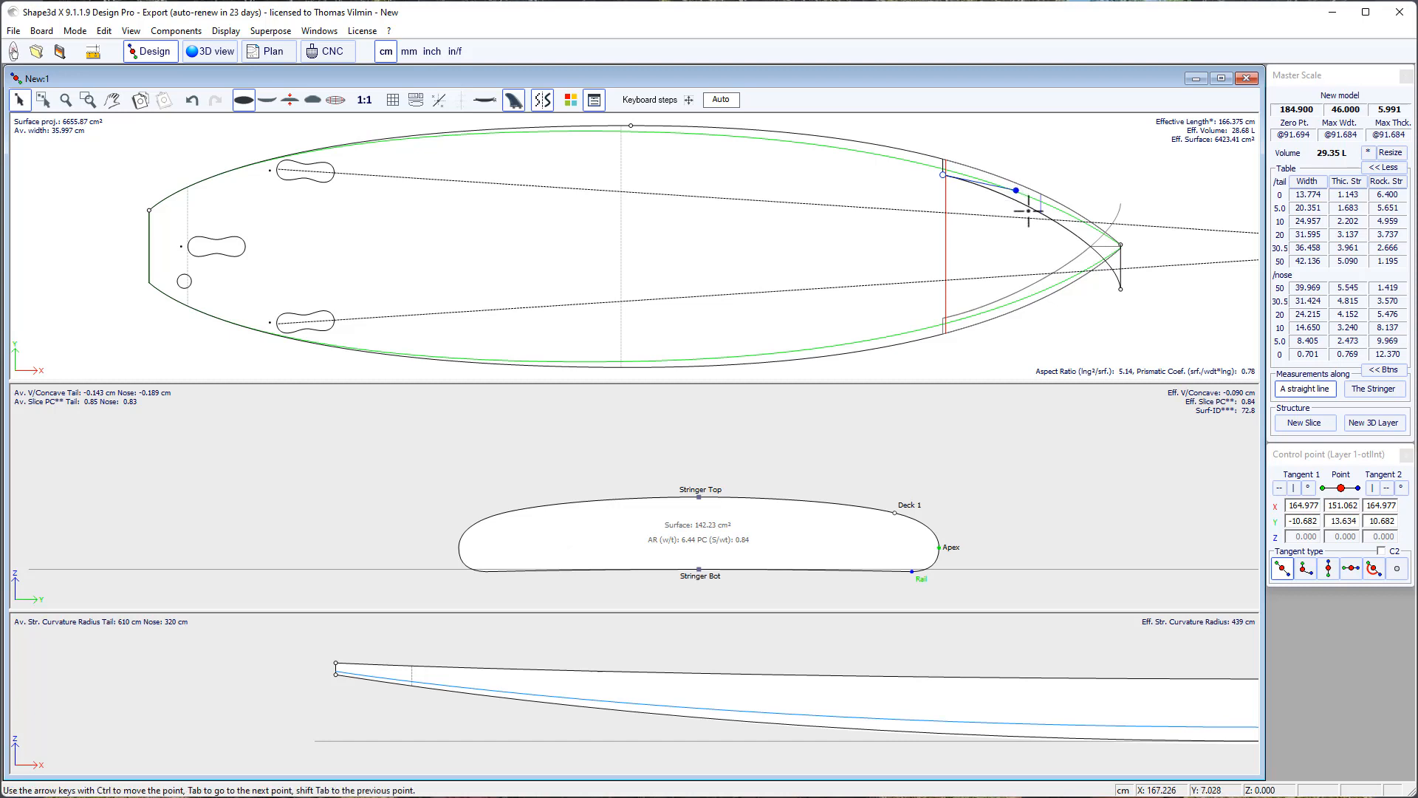
Move the layer's slice to X 151.624 cm, near the tail-side end of the layer.
{"action": "left_click", "coordinate": [1043, 206]}
{"action": "left_click", "coordinate": [1077, 178]}
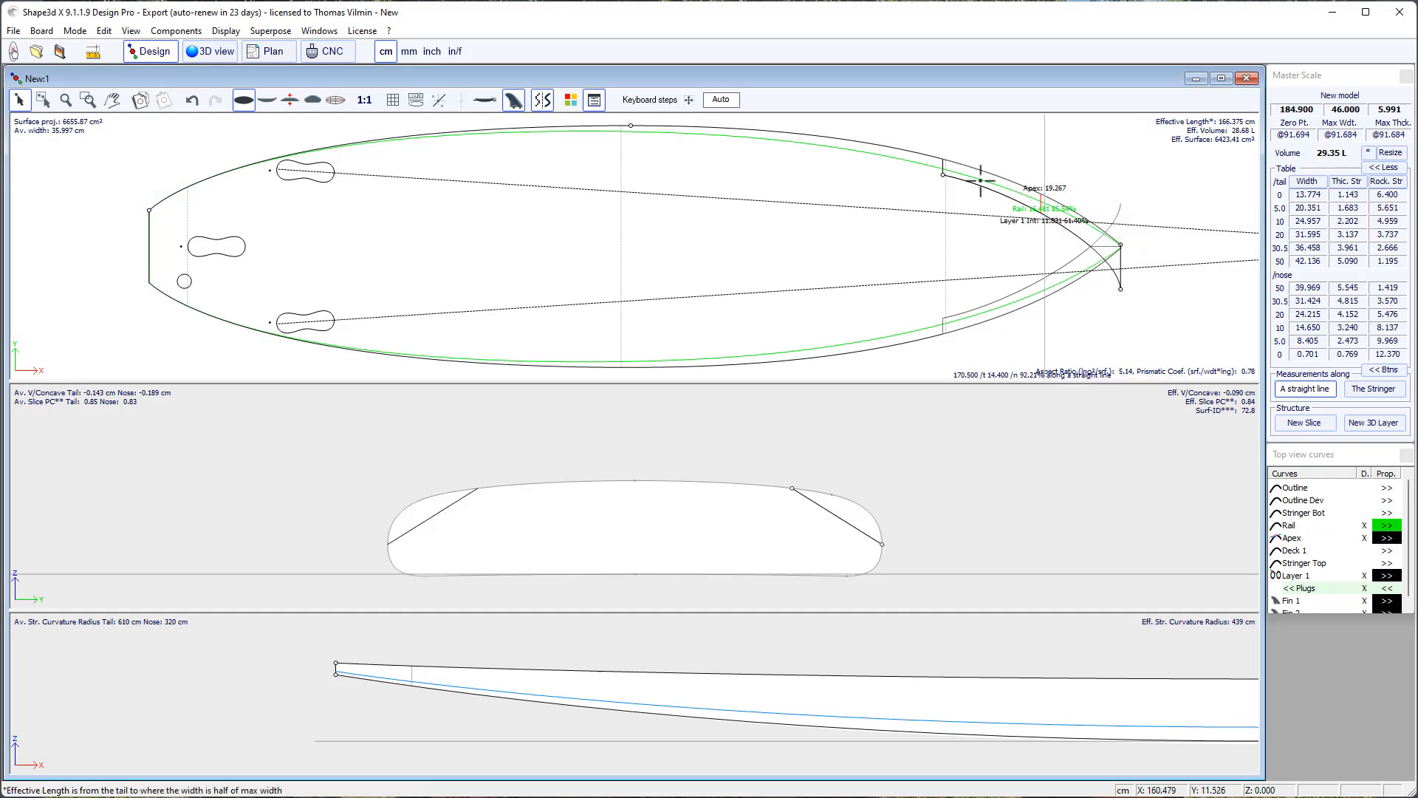
{"action": "left_click", "coordinate": [945, 168]}
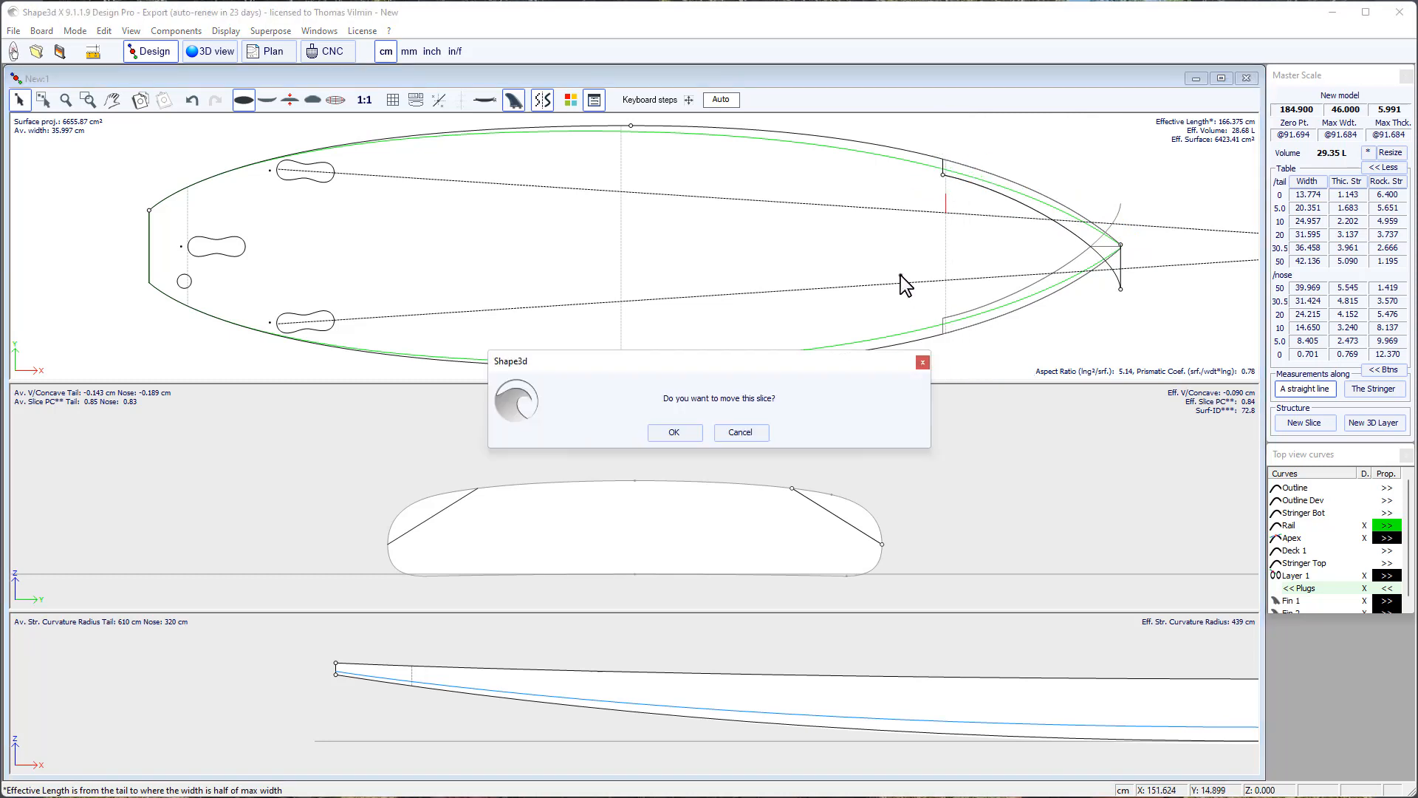
{"action": "left_click", "coordinate": [681, 435]}
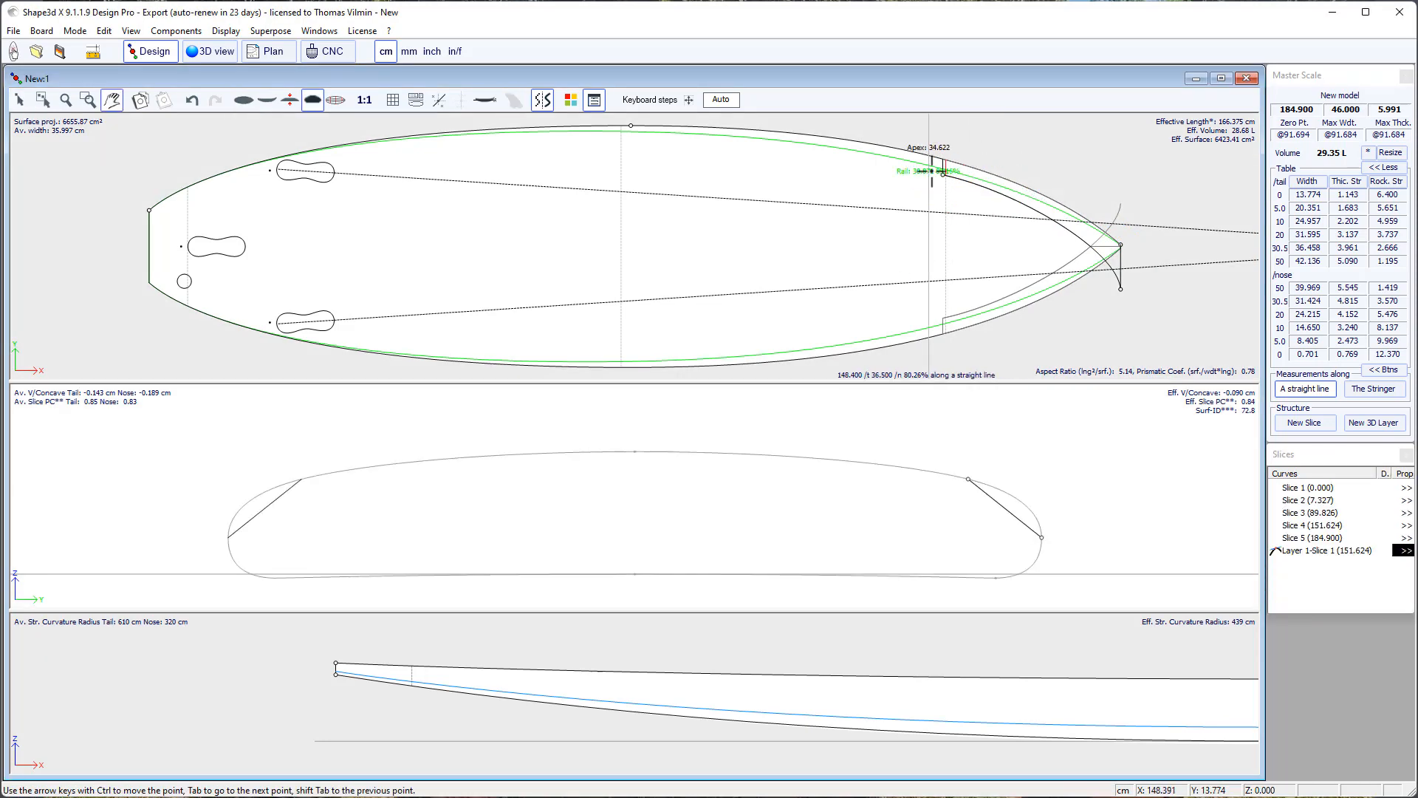
Stick the layer's selected slice to the board's original shape.
{"action": "right_click", "coordinate": [992, 478]}
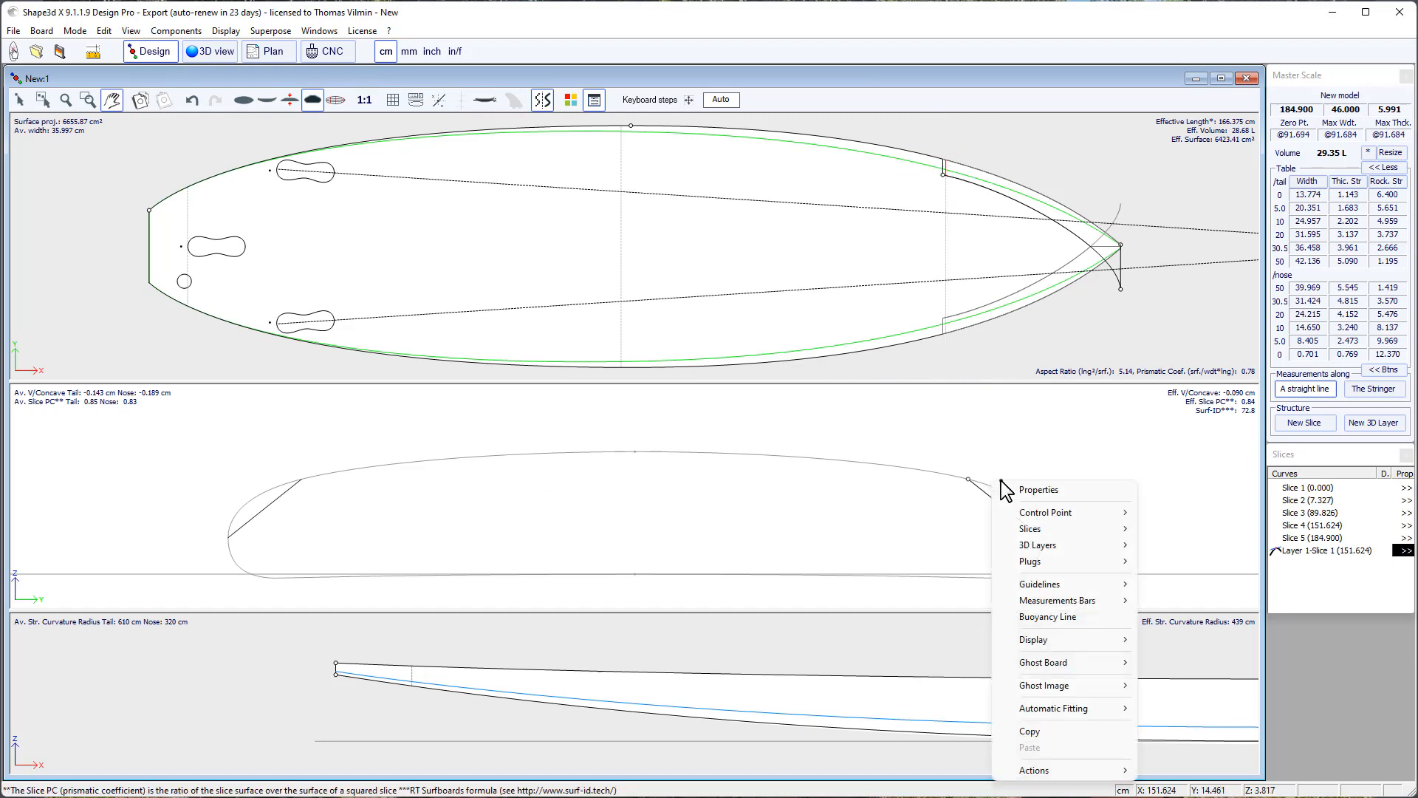
{"action": "mouse_move", "coordinate": [1044, 532]}
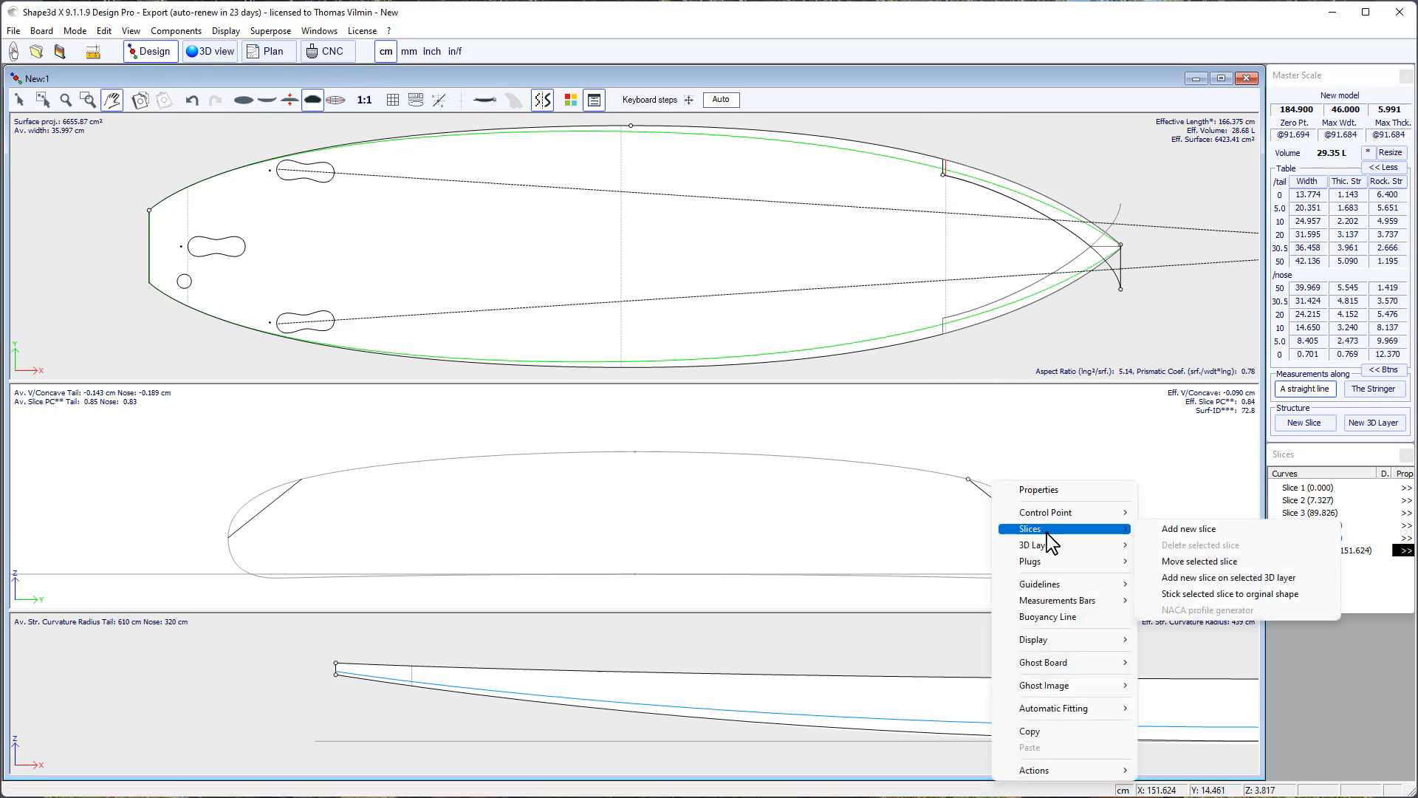
{"action": "left_click", "coordinate": [1232, 595]}
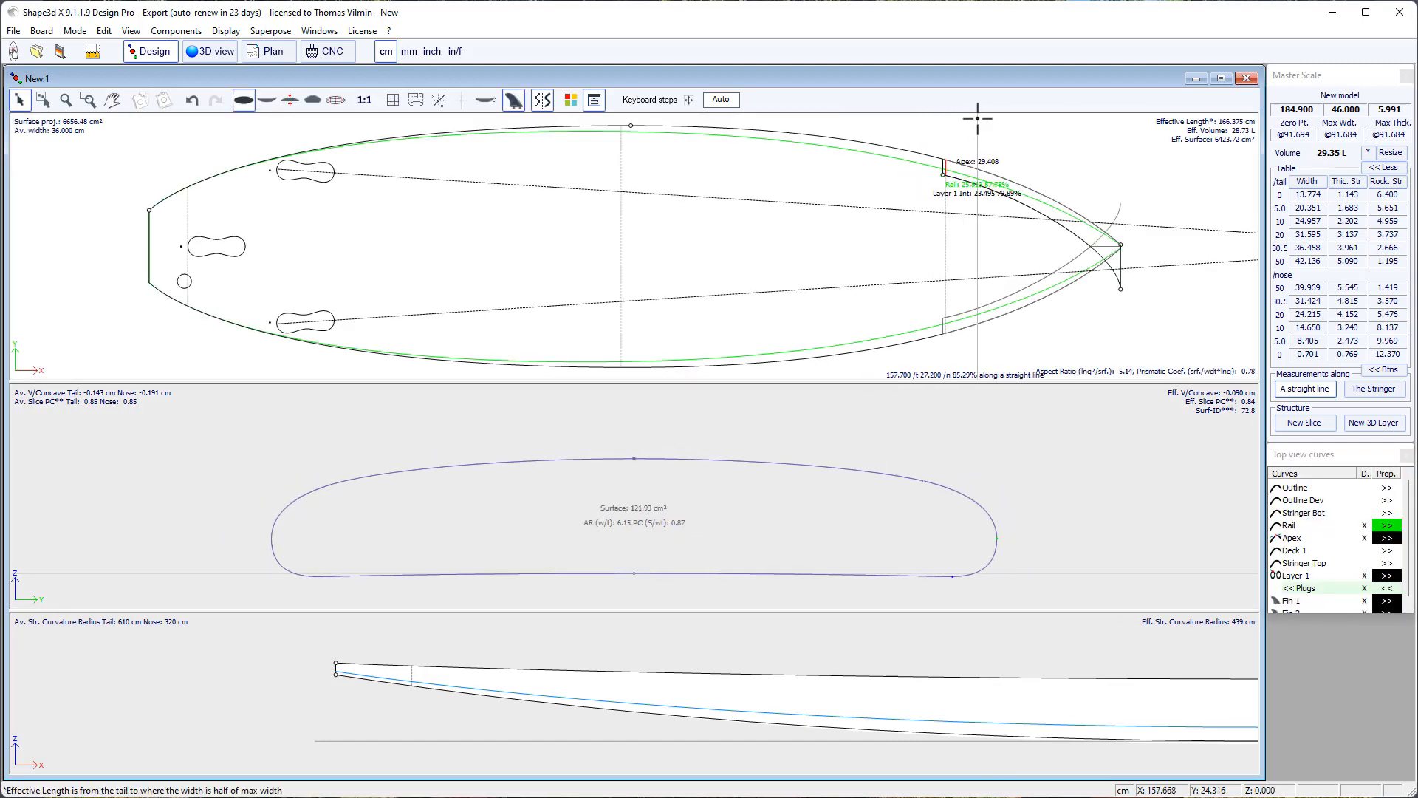
{"action": "left_click", "coordinate": [589, 658]}
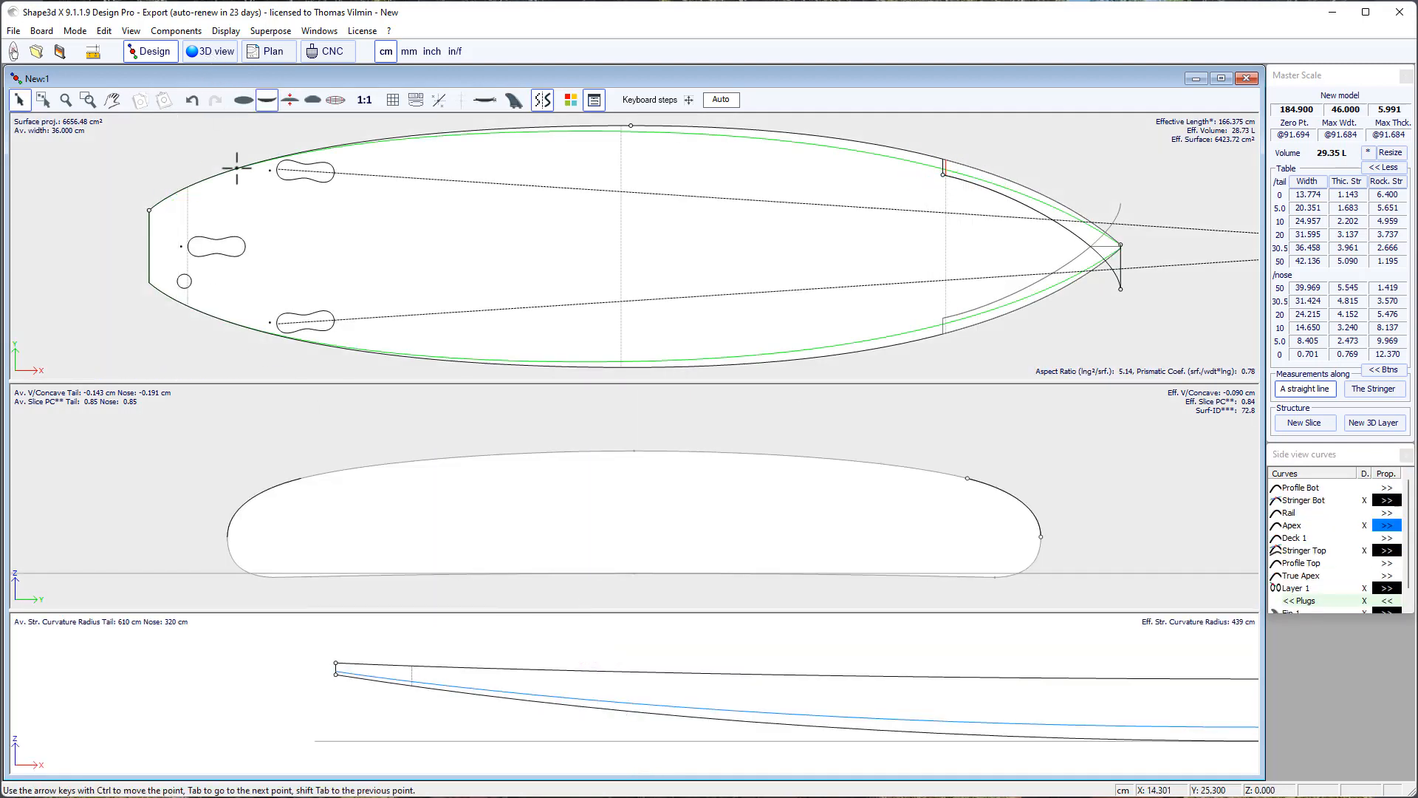
{"action": "scroll", "coordinate": [894, 698], "scroll_direction": "down", "scroll_amount": 2}
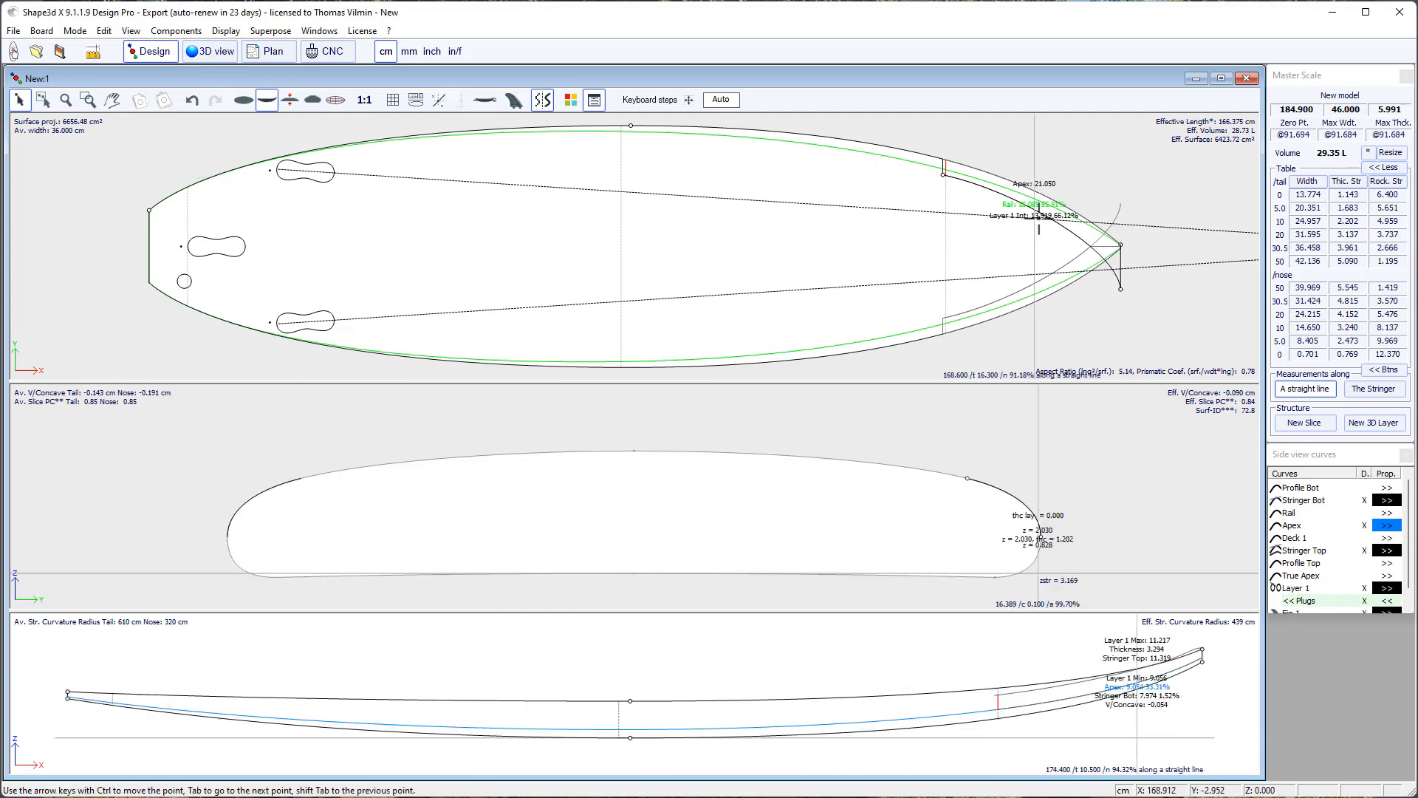
Set the nose layer's interpolation to Homothetic Z/YZ.
{"action": "left_click", "coordinate": [1086, 170]}
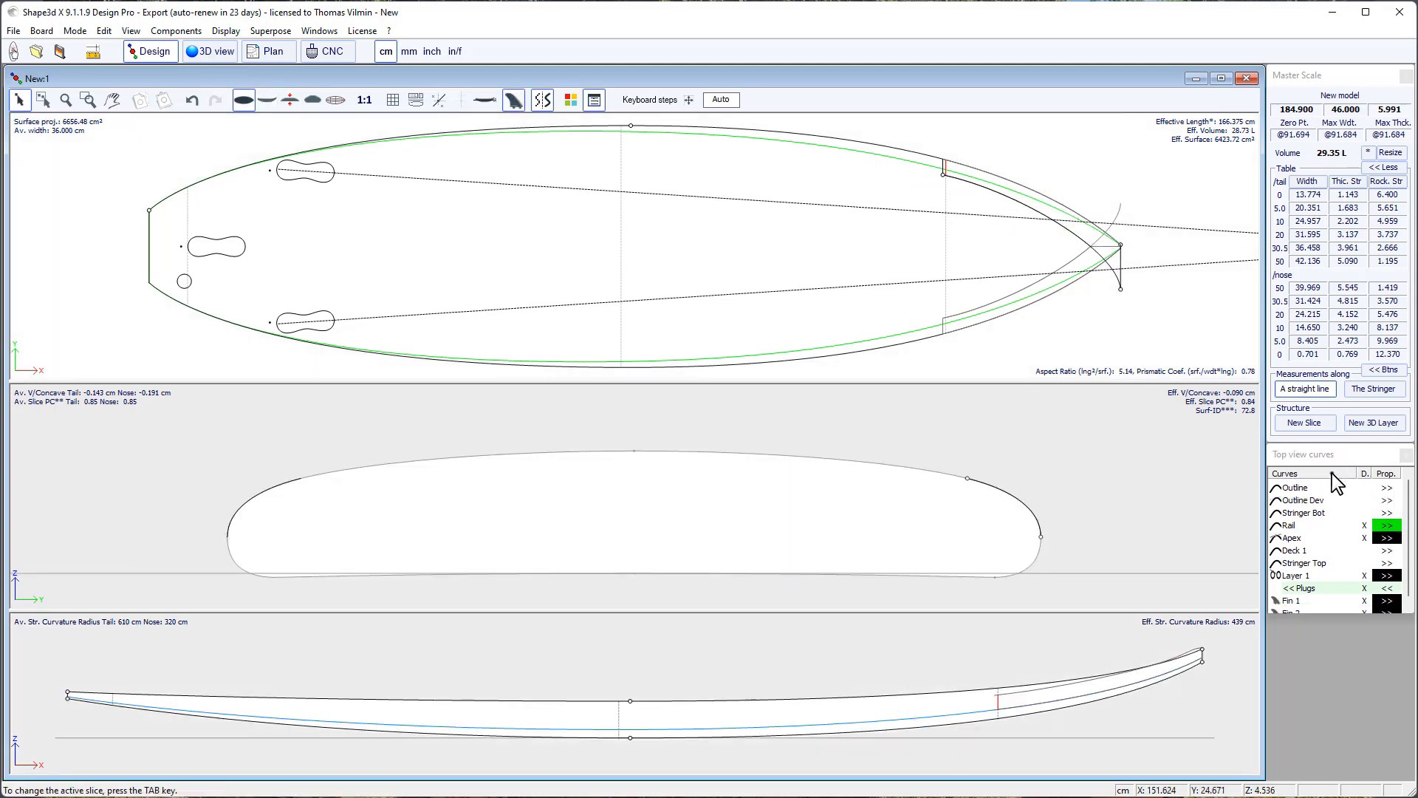
{"action": "left_click", "coordinate": [1384, 577]}
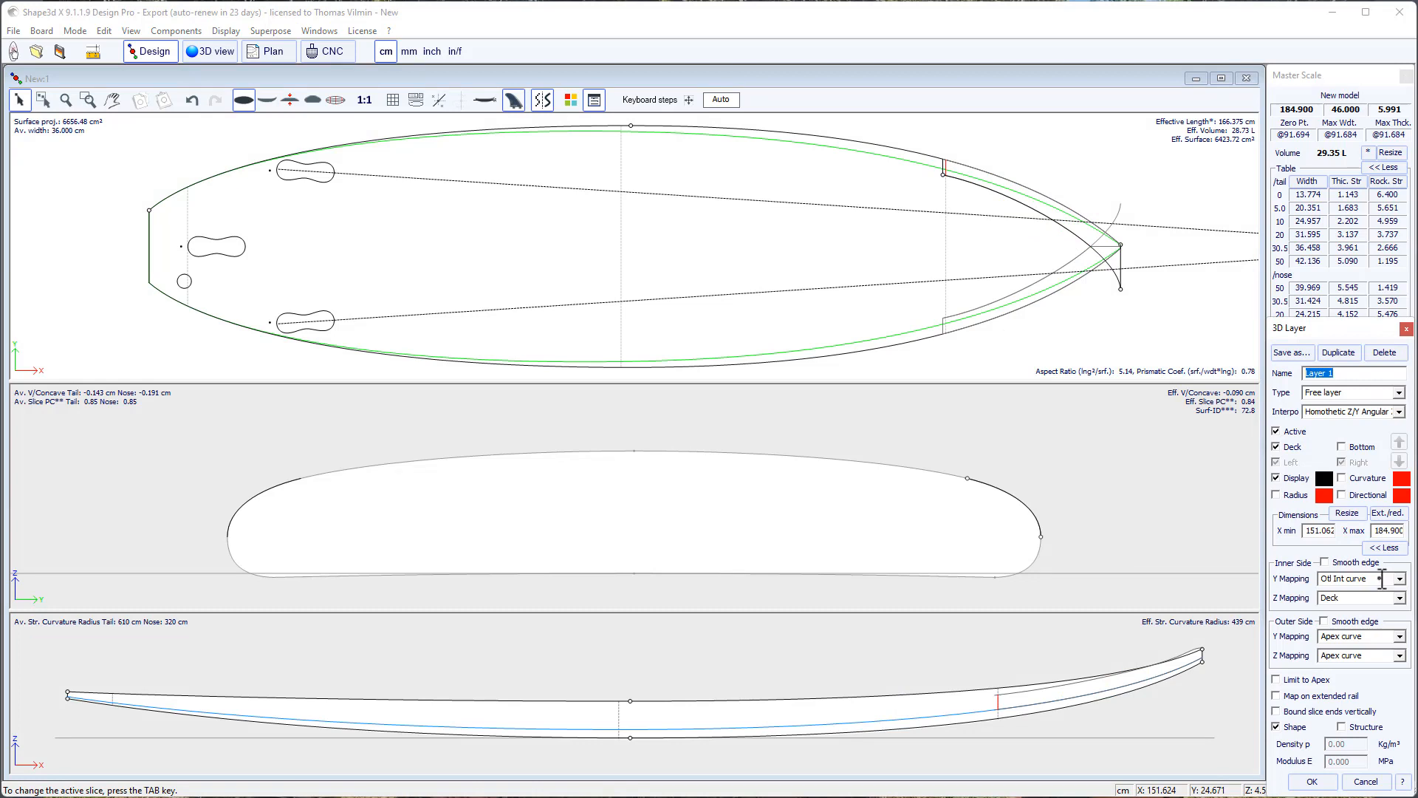
{"action": "left_click", "coordinate": [1399, 412]}
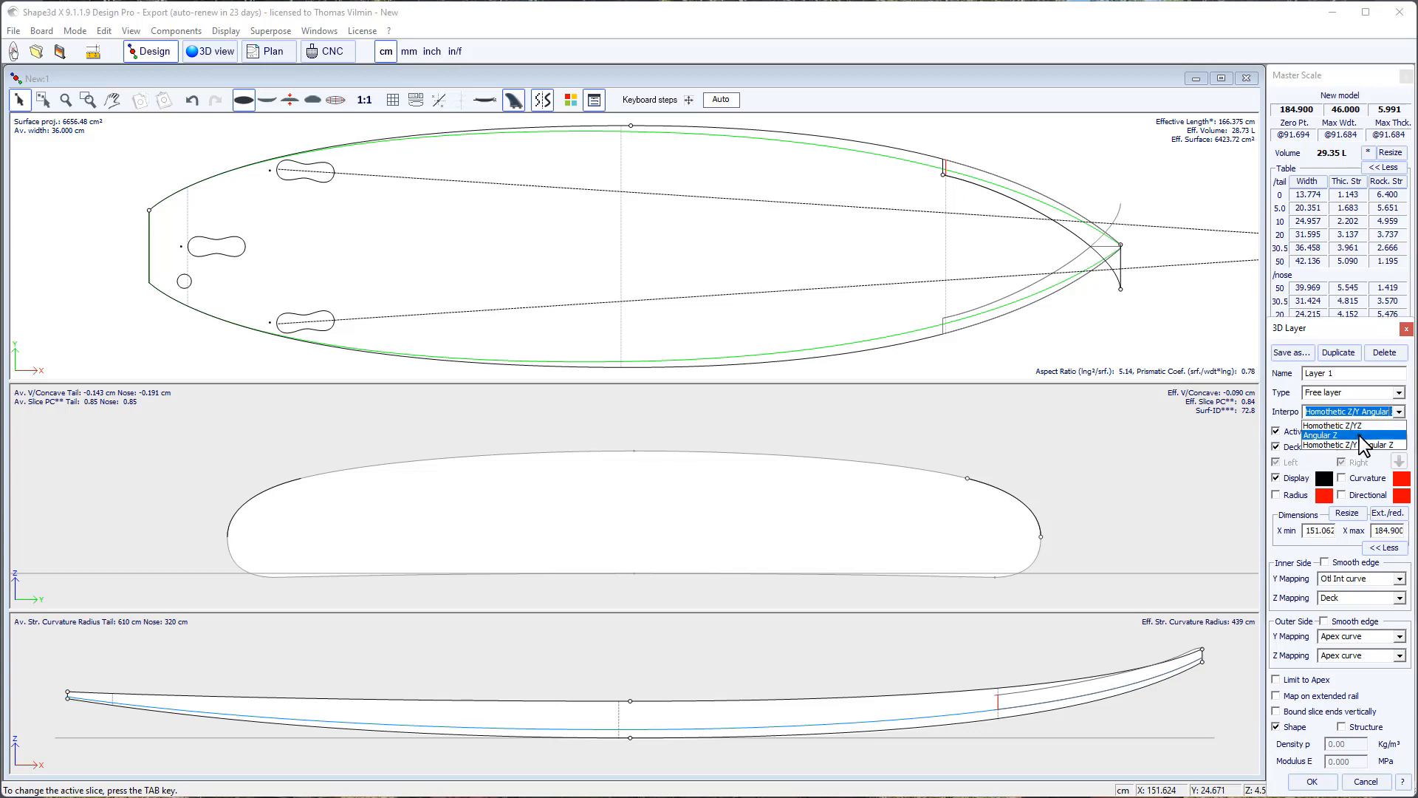
{"action": "left_click", "coordinate": [1372, 424]}
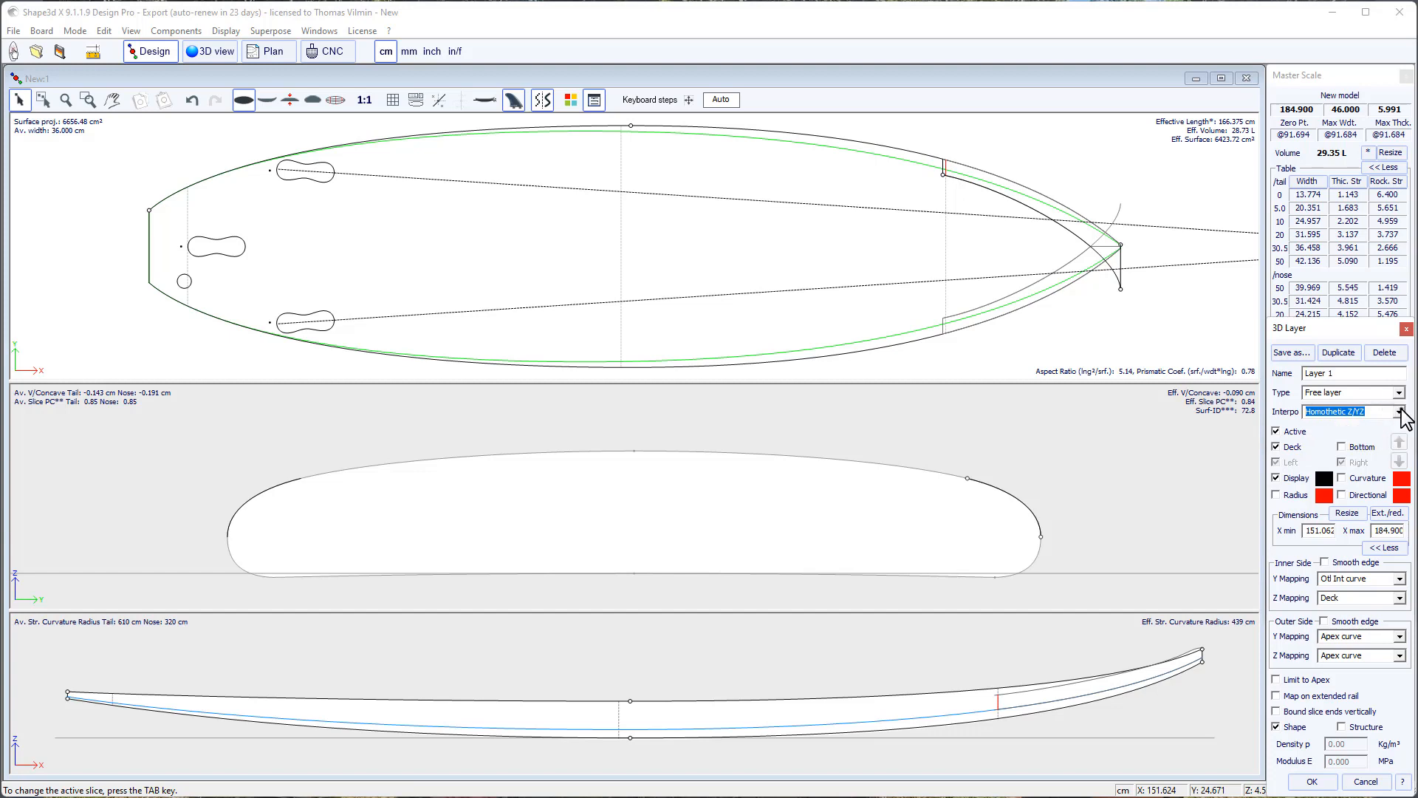
{"action": "left_click", "coordinate": [1399, 412]}
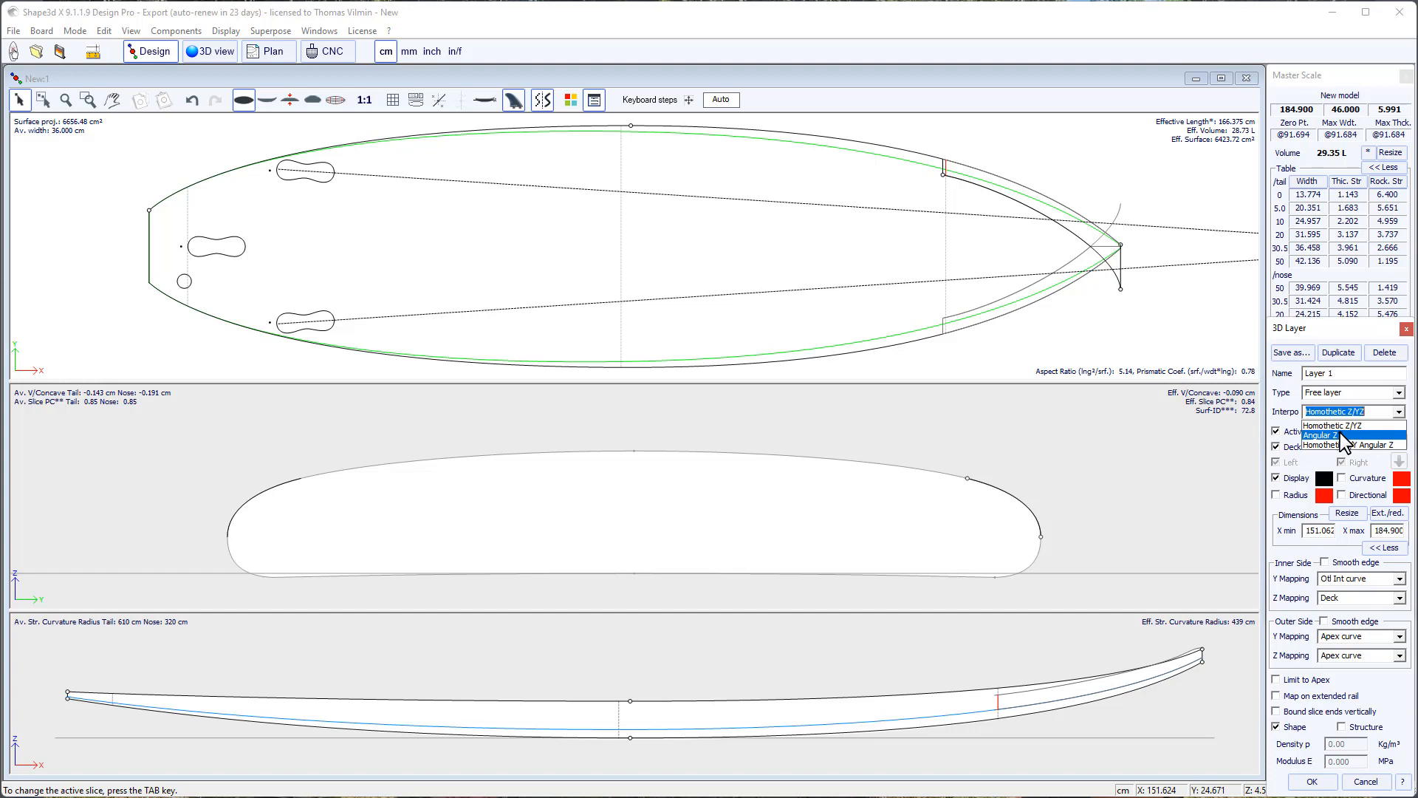
{"action": "left_click", "coordinate": [1344, 426]}
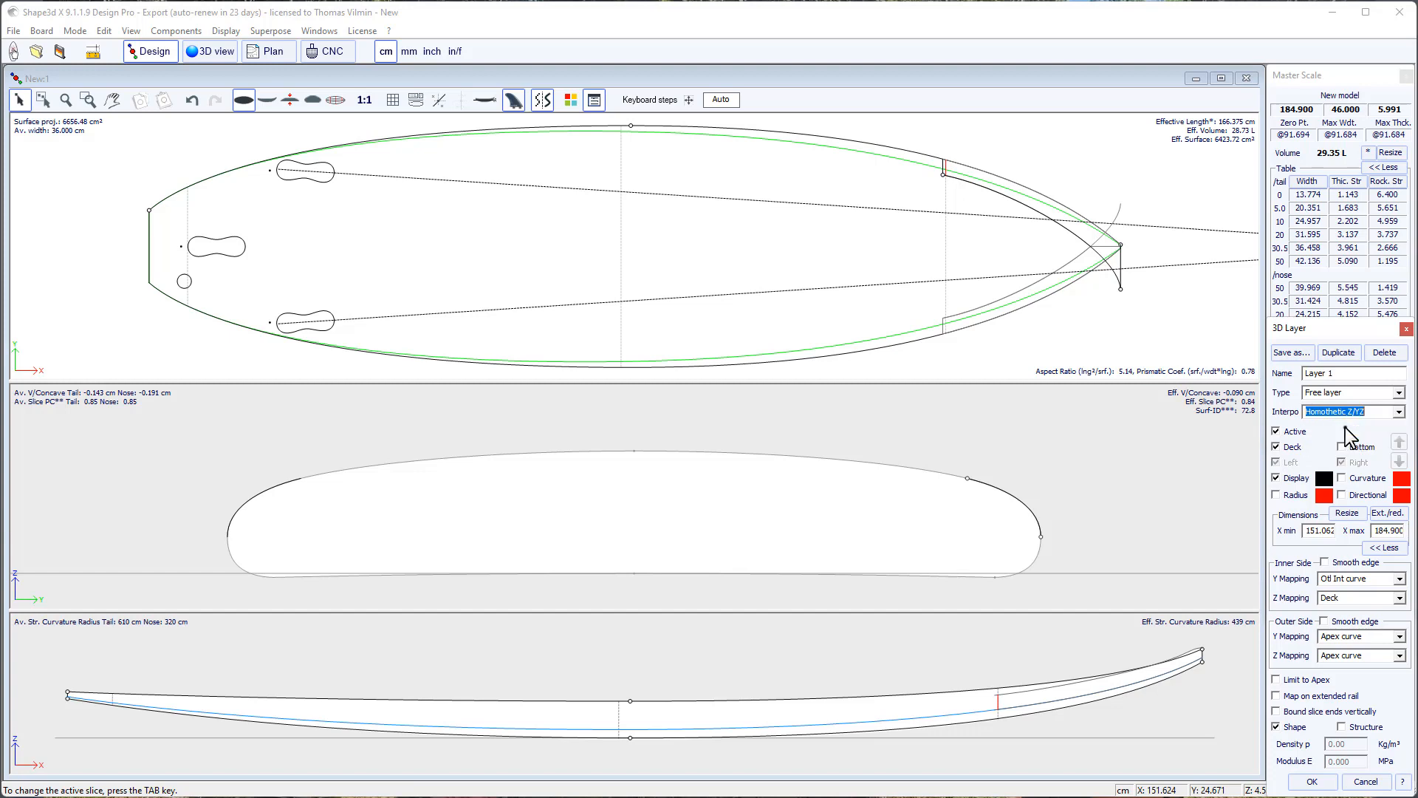
{"action": "left_click", "coordinate": [1313, 782]}
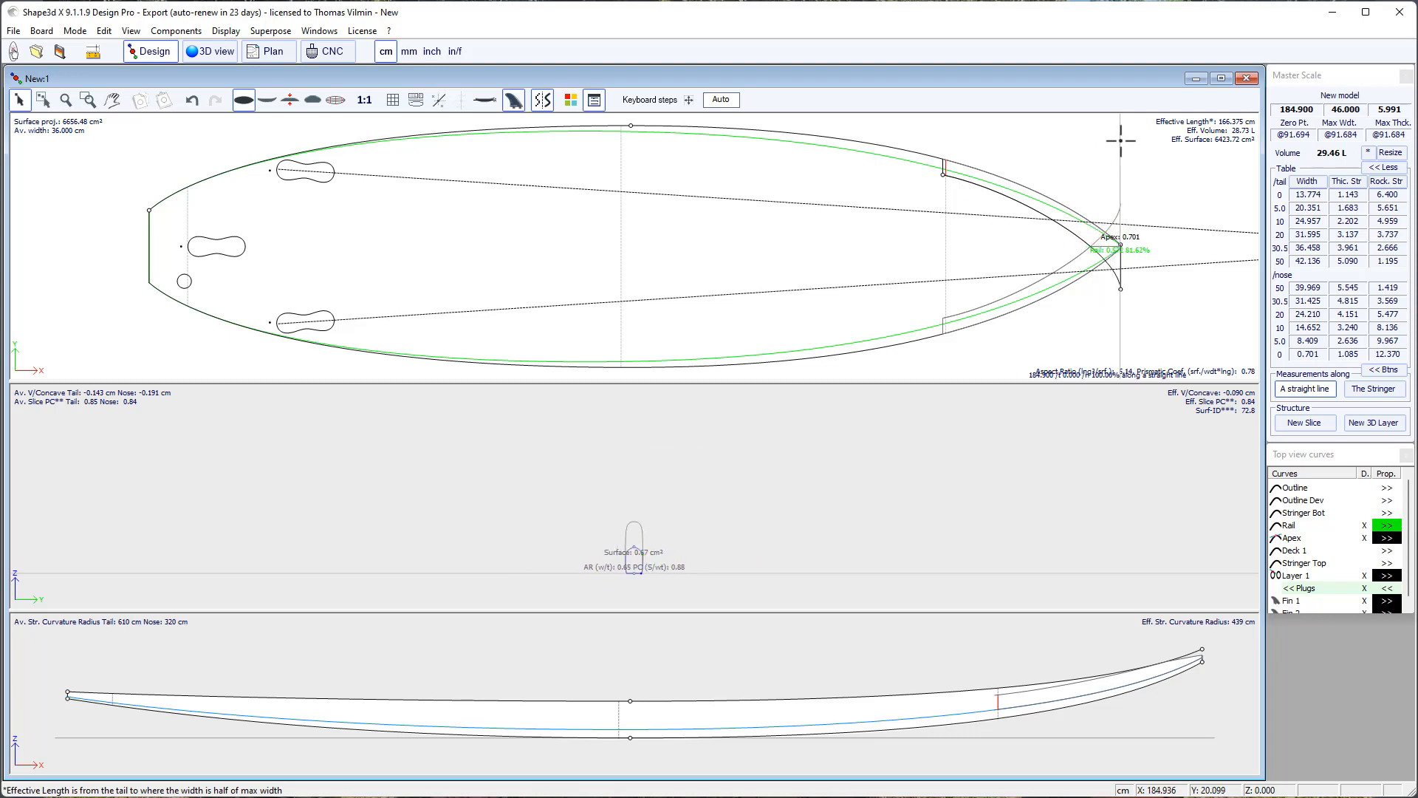
Examine the nose layer's shape in the side view and on the 3D deck, with and without the mesh displayed.
{"action": "scroll", "coordinate": [1208, 659], "scroll_direction": "up", "scroll_amount": 4}
{"action": "middle_click_drag", "start_coordinate": [1209, 659], "coordinate": [1064, 689]}
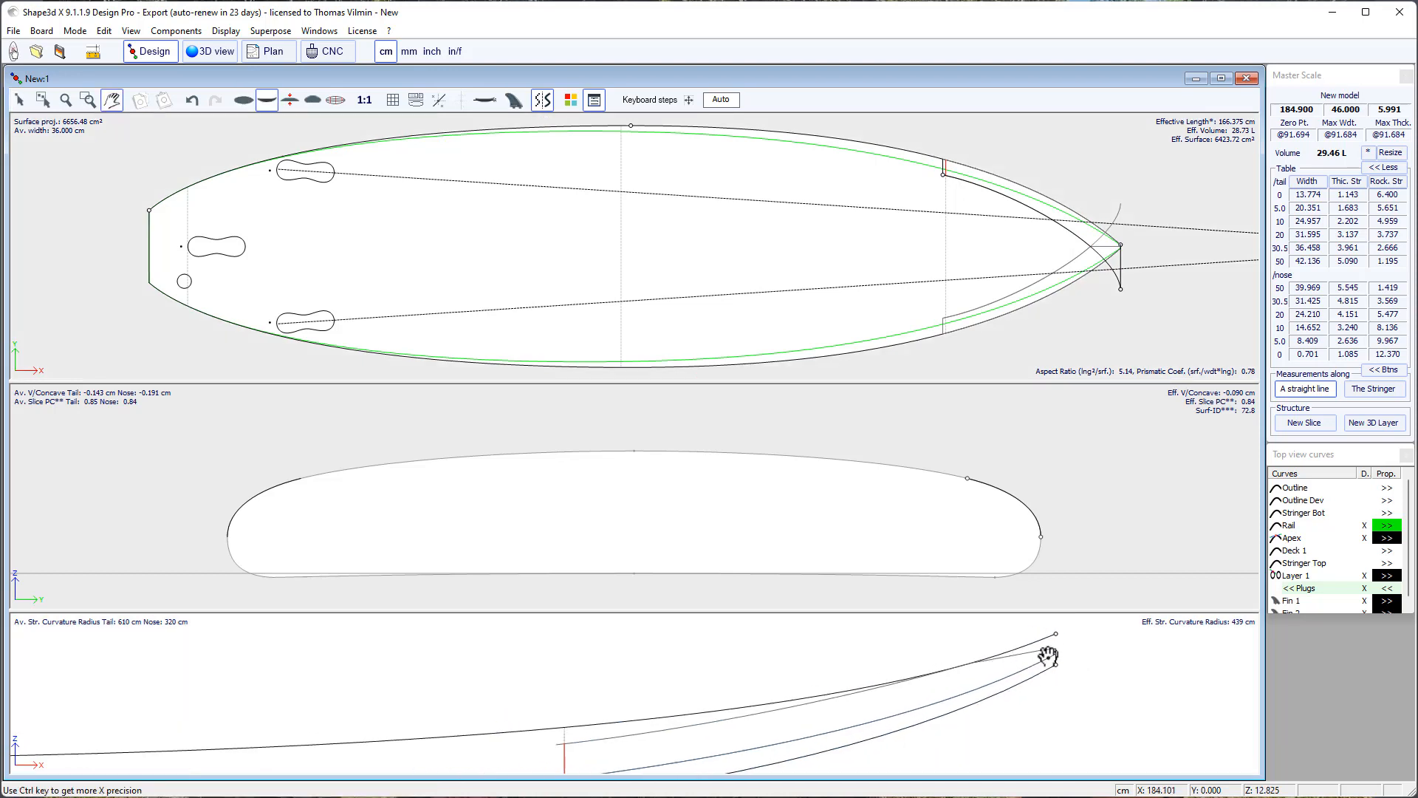
{"action": "left_click", "coordinate": [206, 51]}
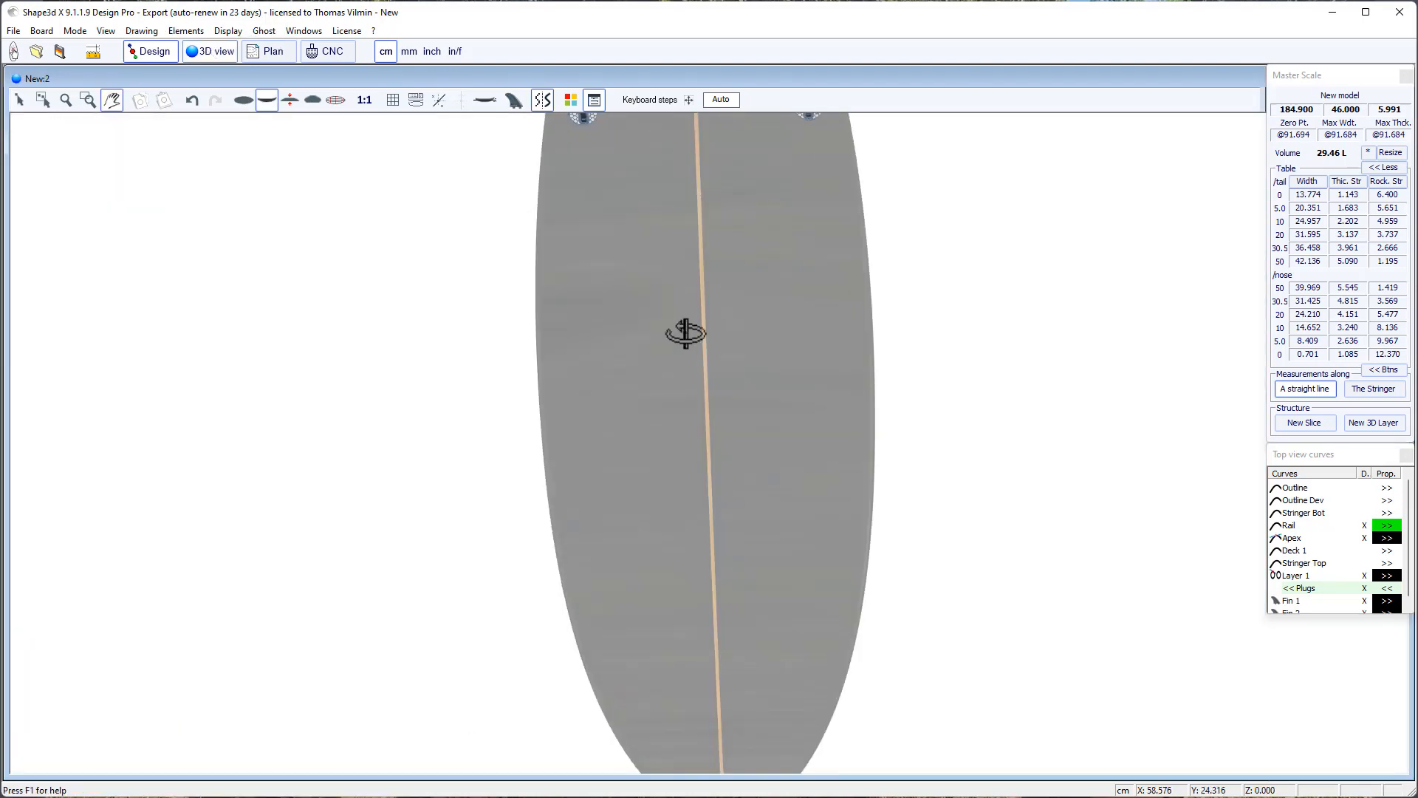
{"action": "left_click_drag", "start_coordinate": [681, 329], "coordinate": [184, 125]}
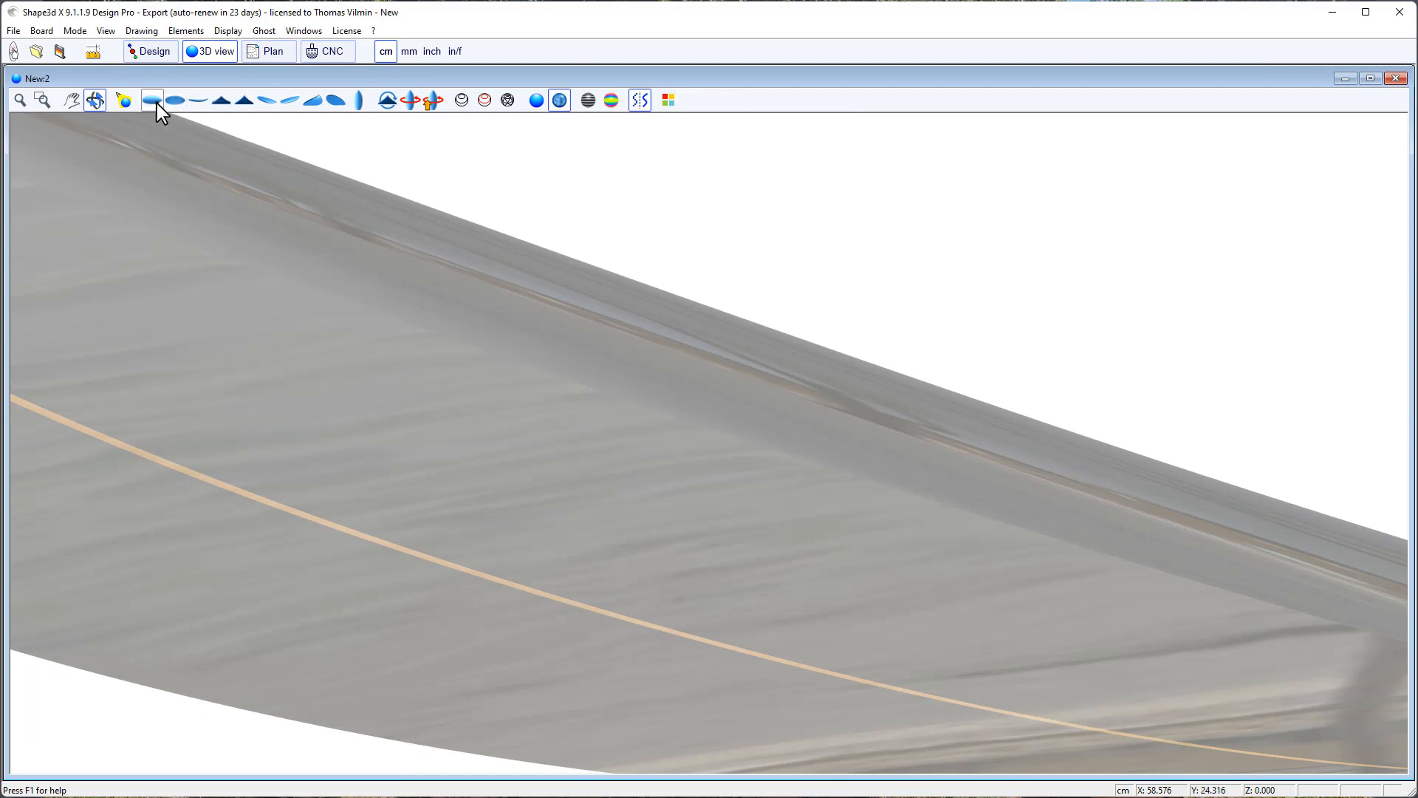
{"action": "left_click", "coordinate": [153, 100]}
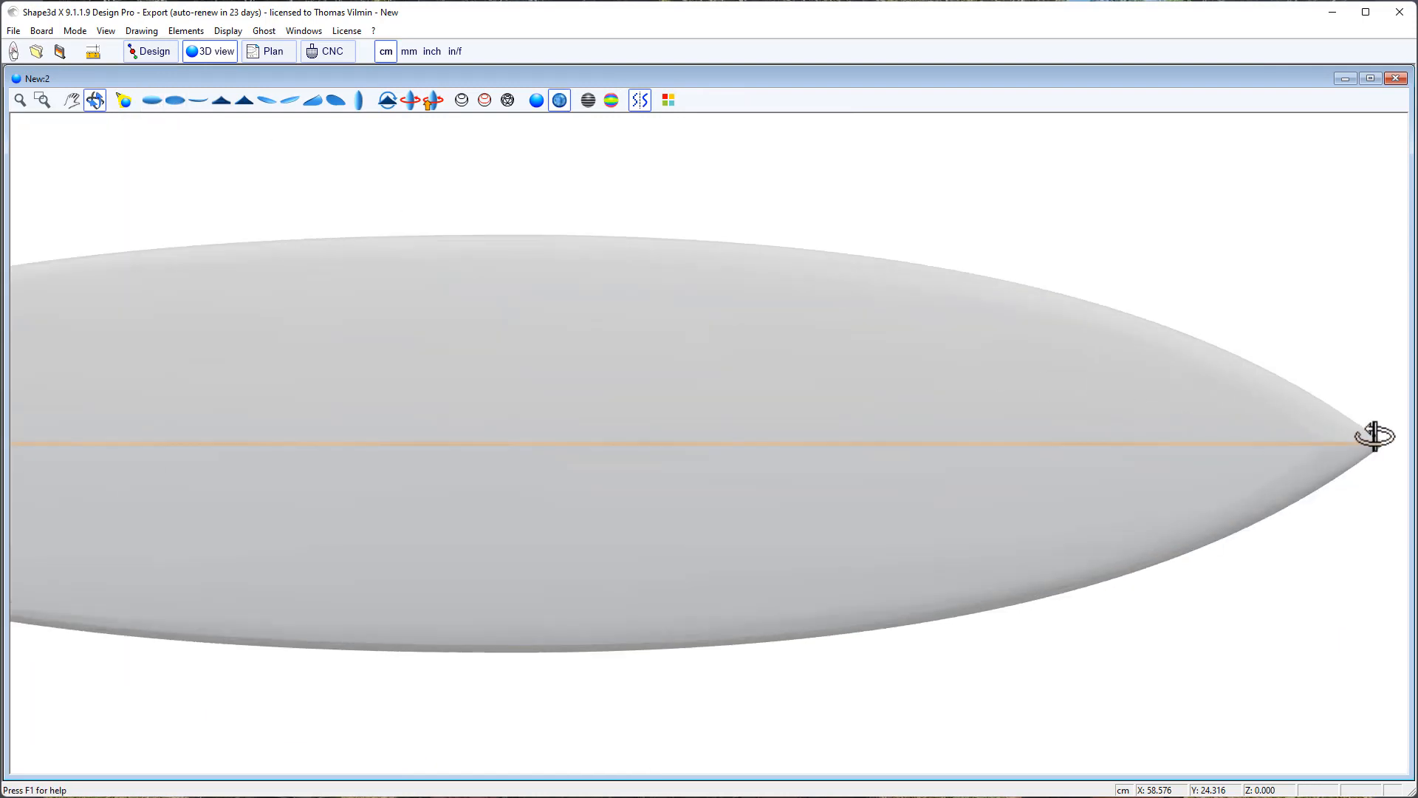
{"action": "left_click_drag", "start_coordinate": [1308, 576], "coordinate": [1316, 533]}
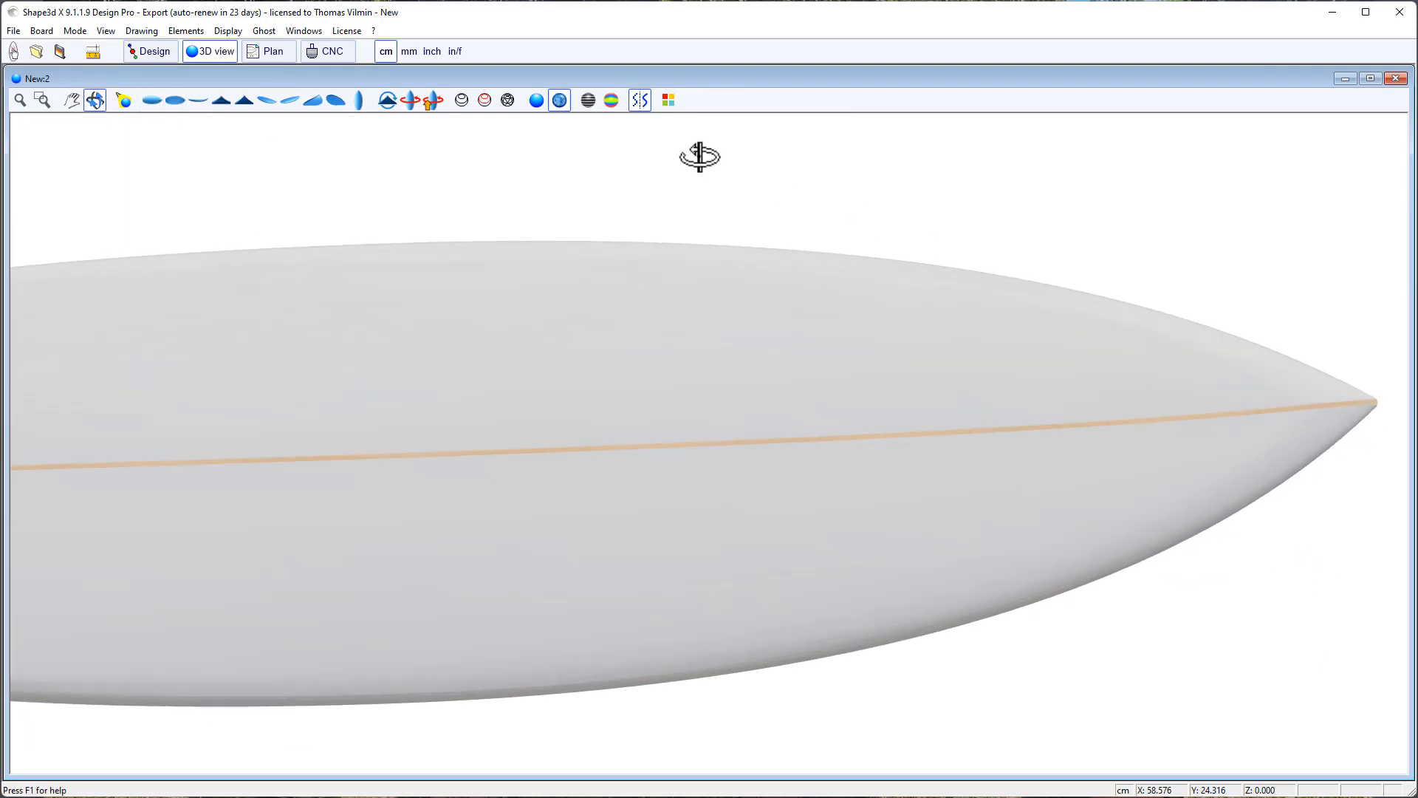
{"action": "left_click", "coordinate": [505, 102]}
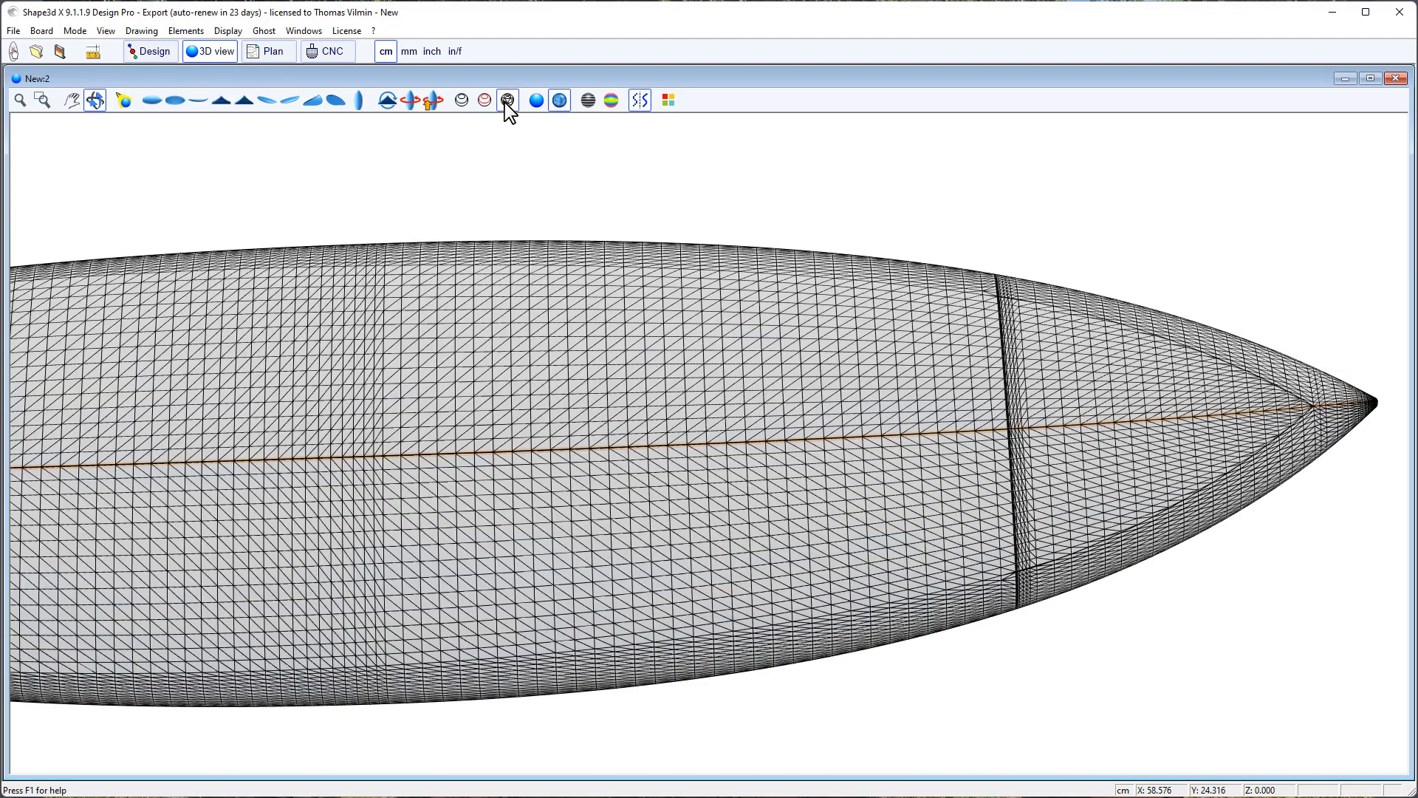
{"action": "left_click", "coordinate": [505, 102]}
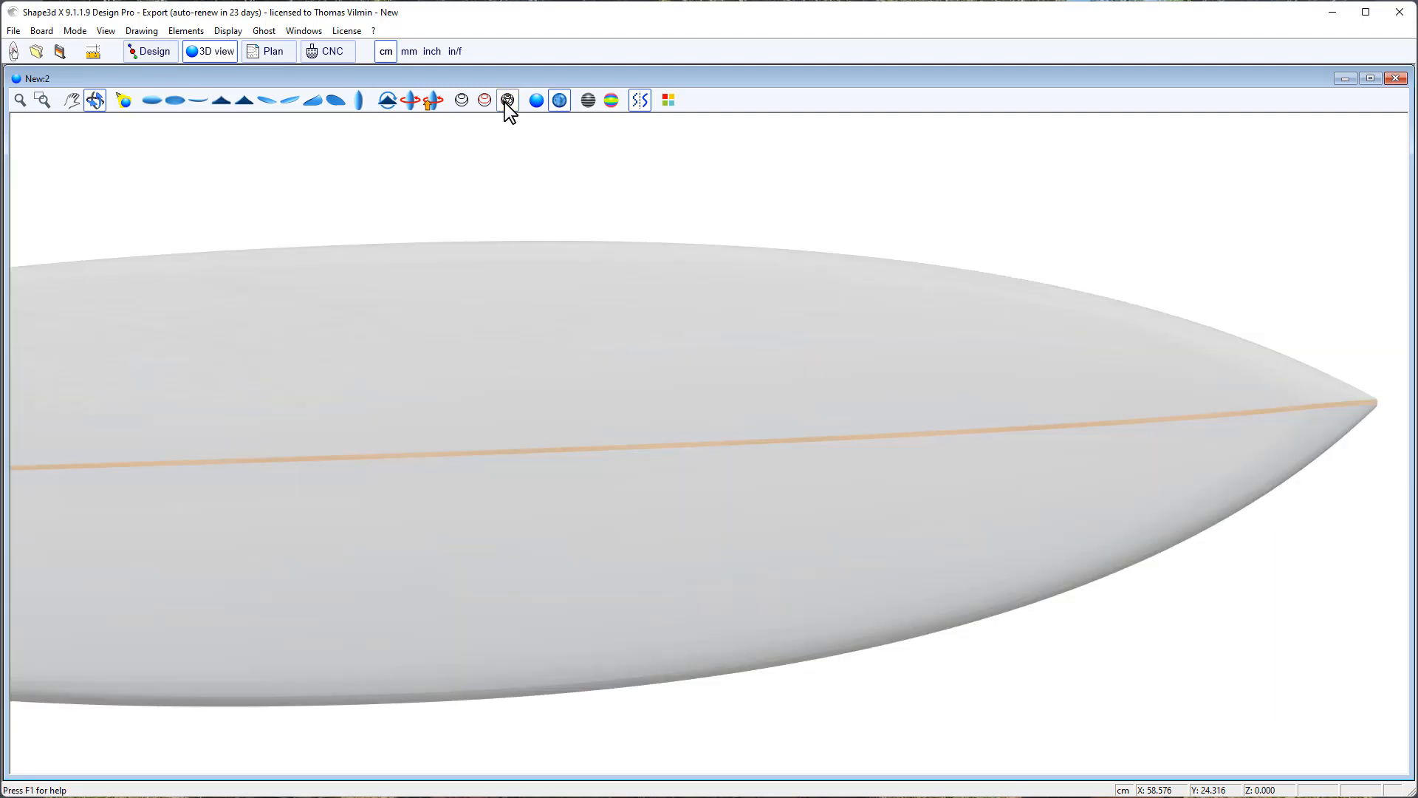
Duplicate the nose layer in the design view.
{"action": "left_click", "coordinate": [153, 51]}
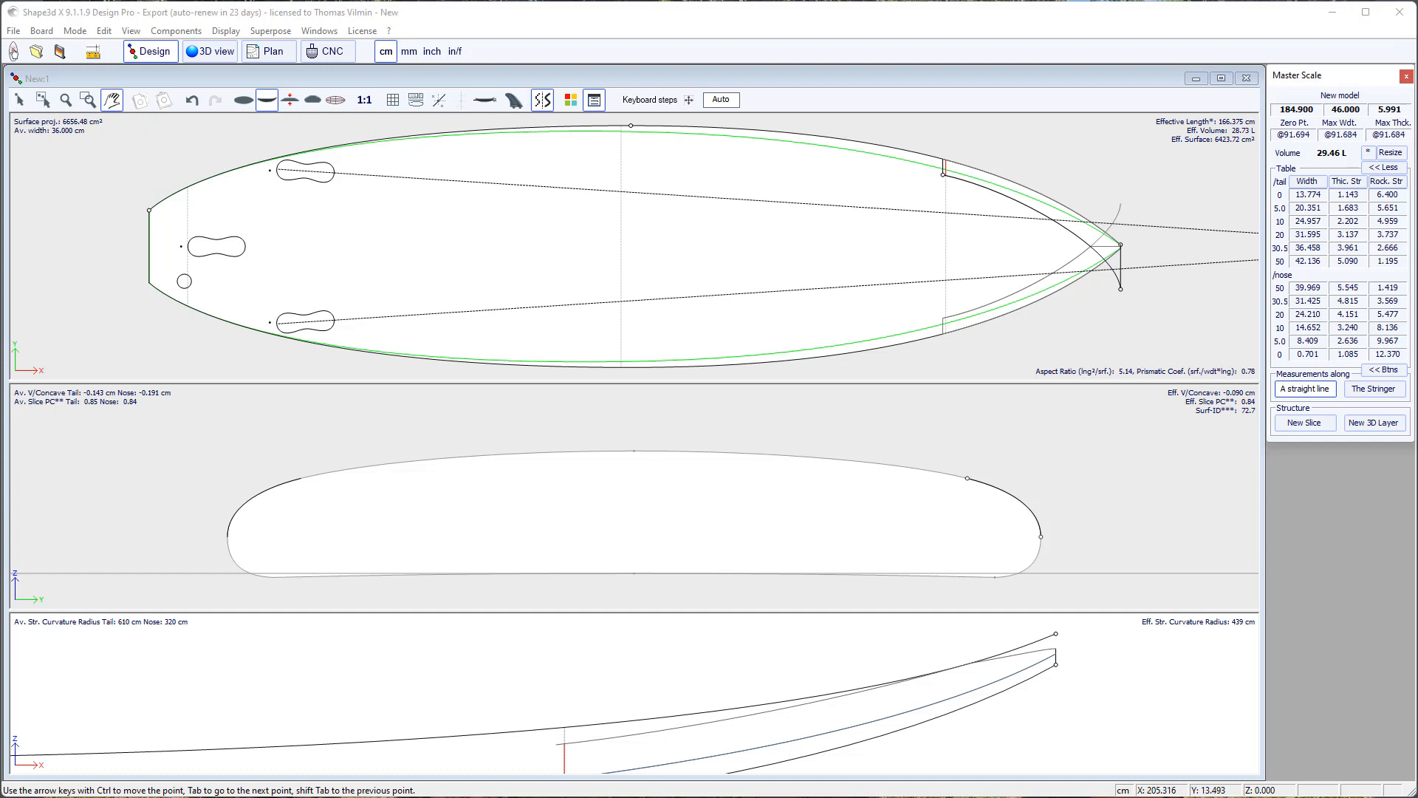
{"action": "left_click", "coordinate": [859, 254]}
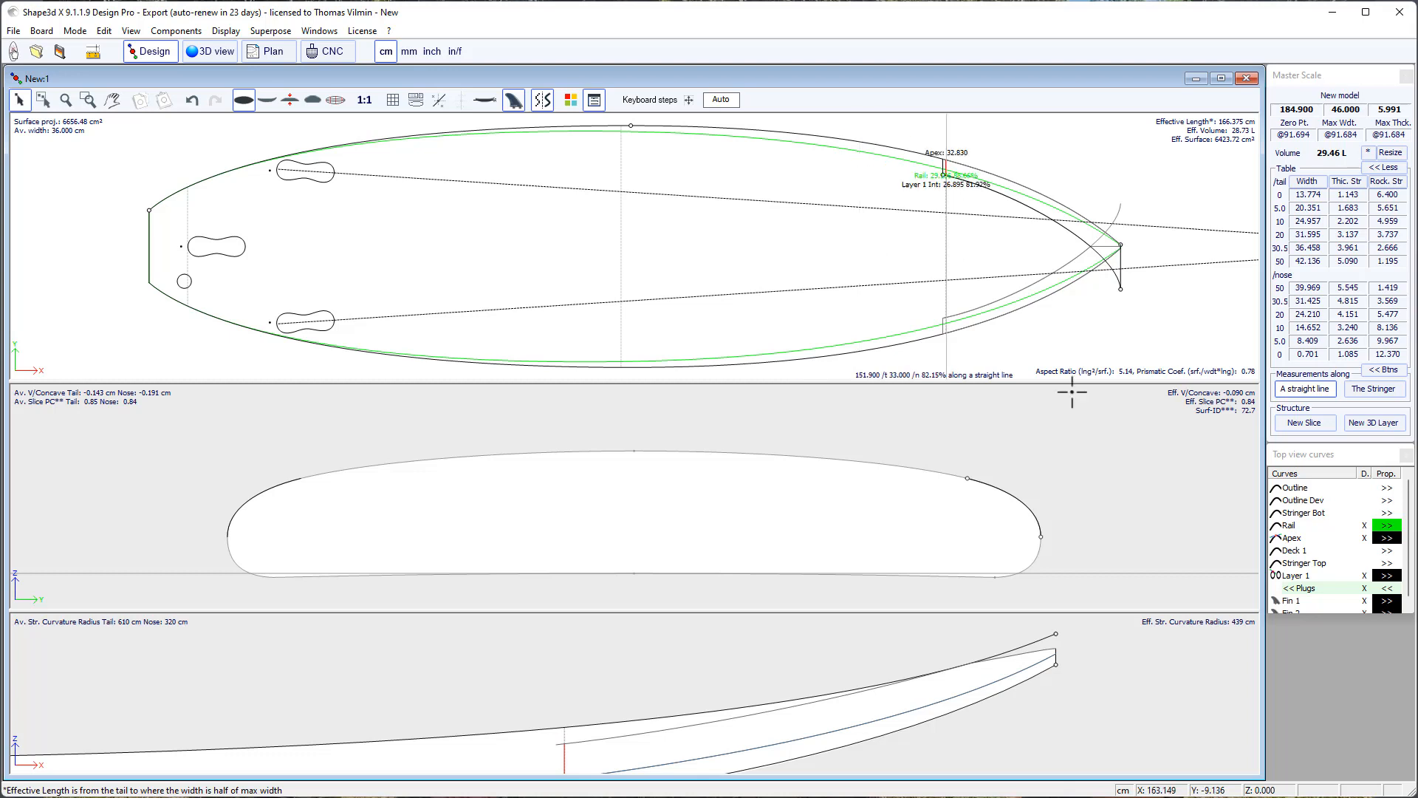
{"action": "left_click", "coordinate": [1388, 577]}
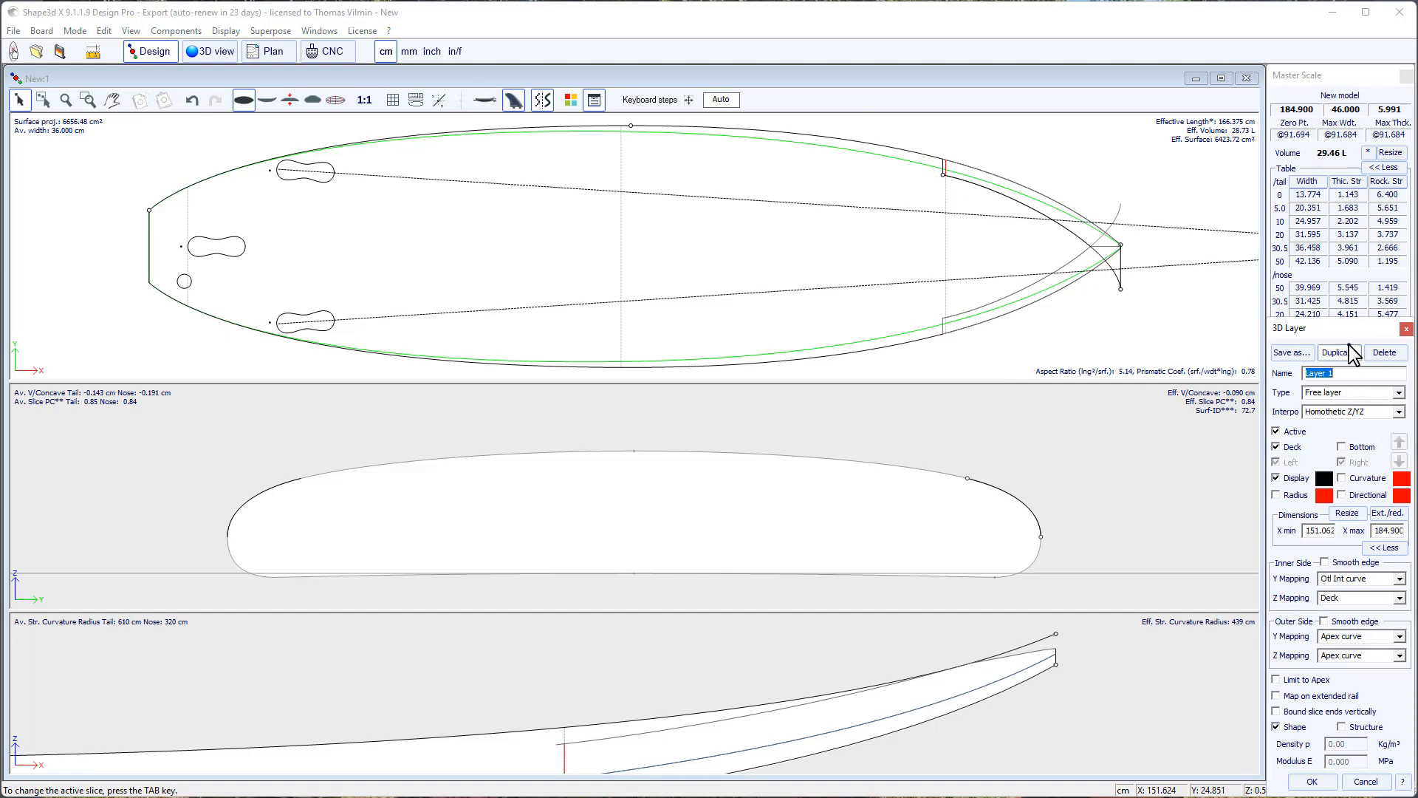
{"action": "left_click", "coordinate": [1349, 353]}
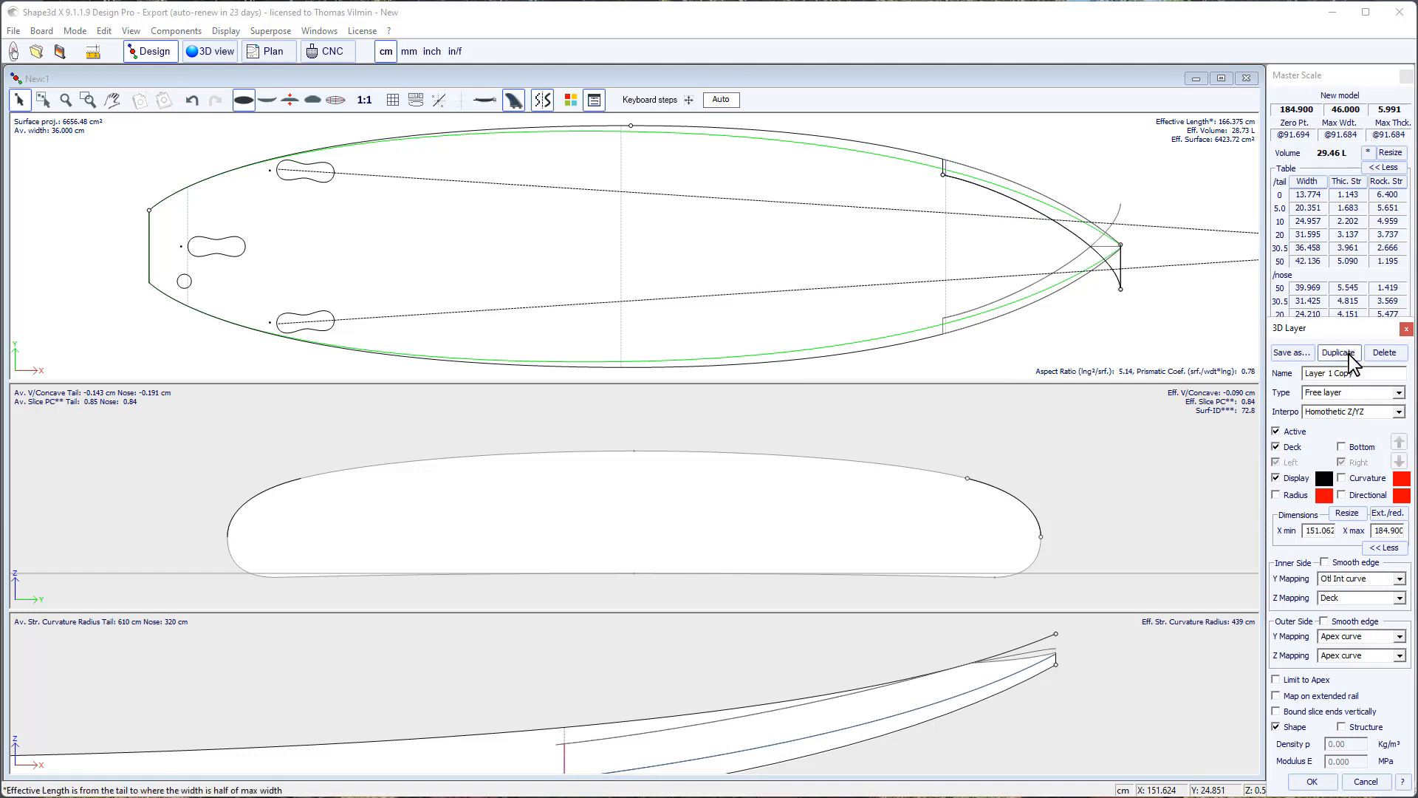
Set the copied layer's range to X min 0 and X max 10, and map its inner side to Bottom in Z.
{"action": "left_click_drag", "start_coordinate": [1309, 532], "coordinate": [1360, 532]}
{"action": "key", "text": "BackSpace"}
{"action": "left_click_drag", "start_coordinate": [1376, 530], "coordinate": [1403, 530]}
{"action": "type", "text": "0"}
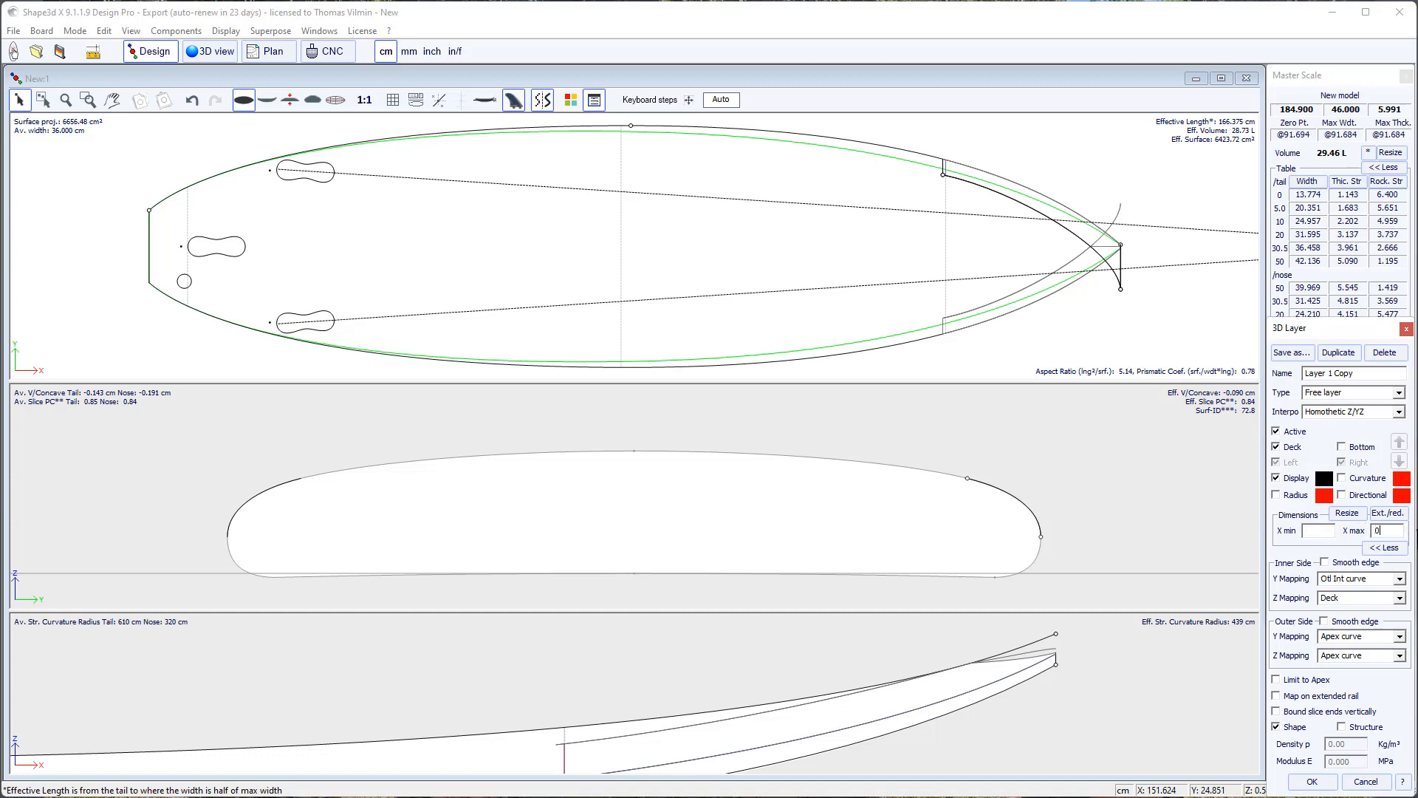
{"action": "left_click", "coordinate": [1399, 599]}
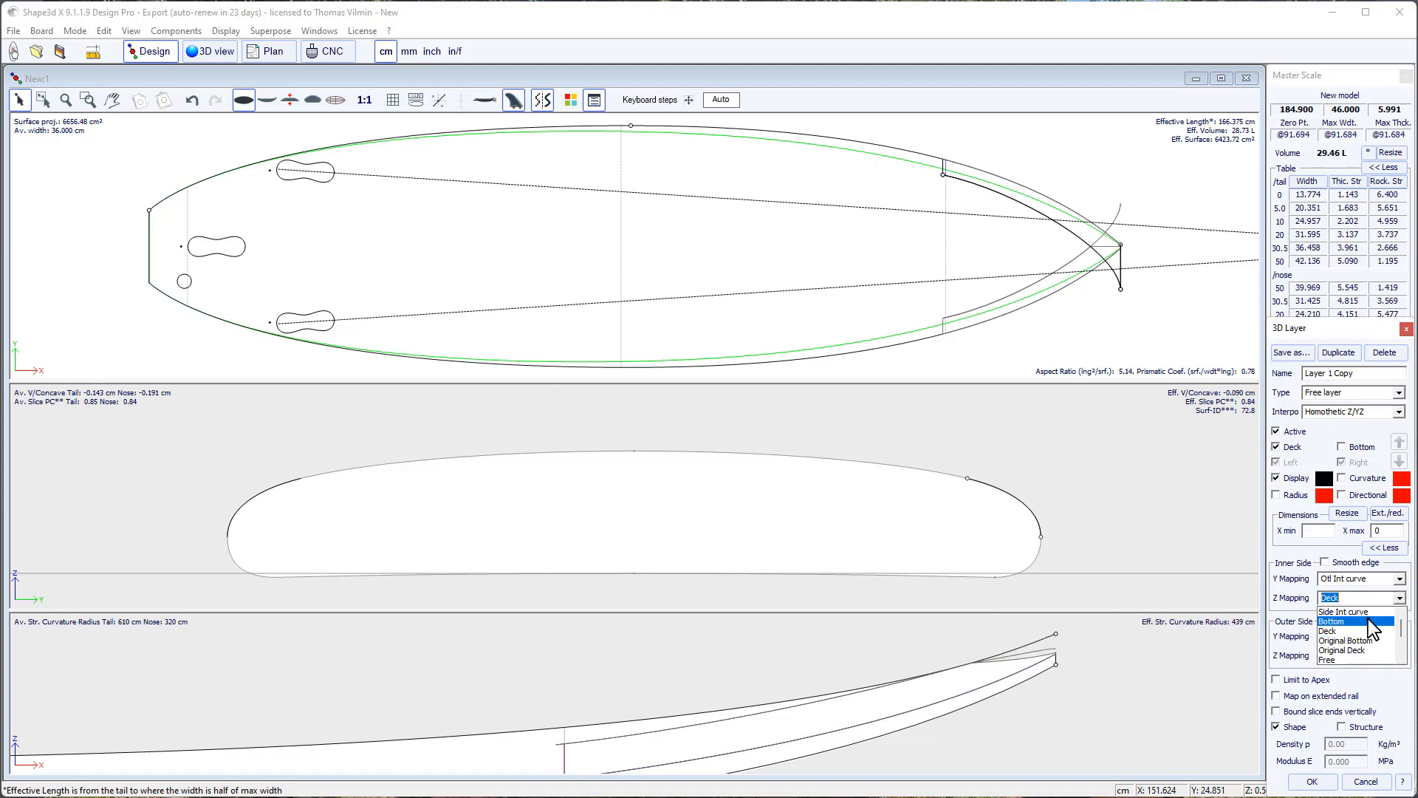
{"action": "left_click", "coordinate": [1369, 621]}
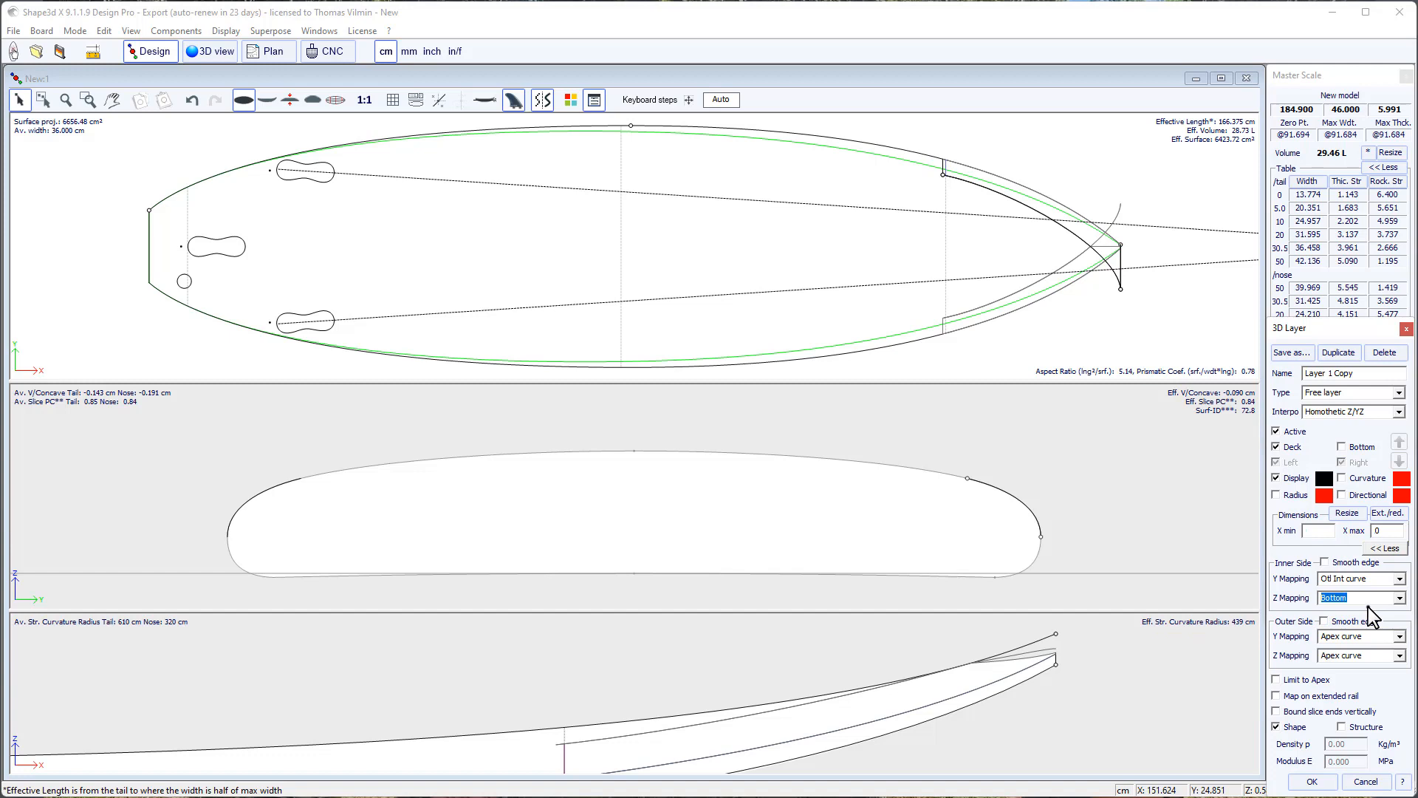
{"action": "left_click", "coordinate": [1312, 783]}
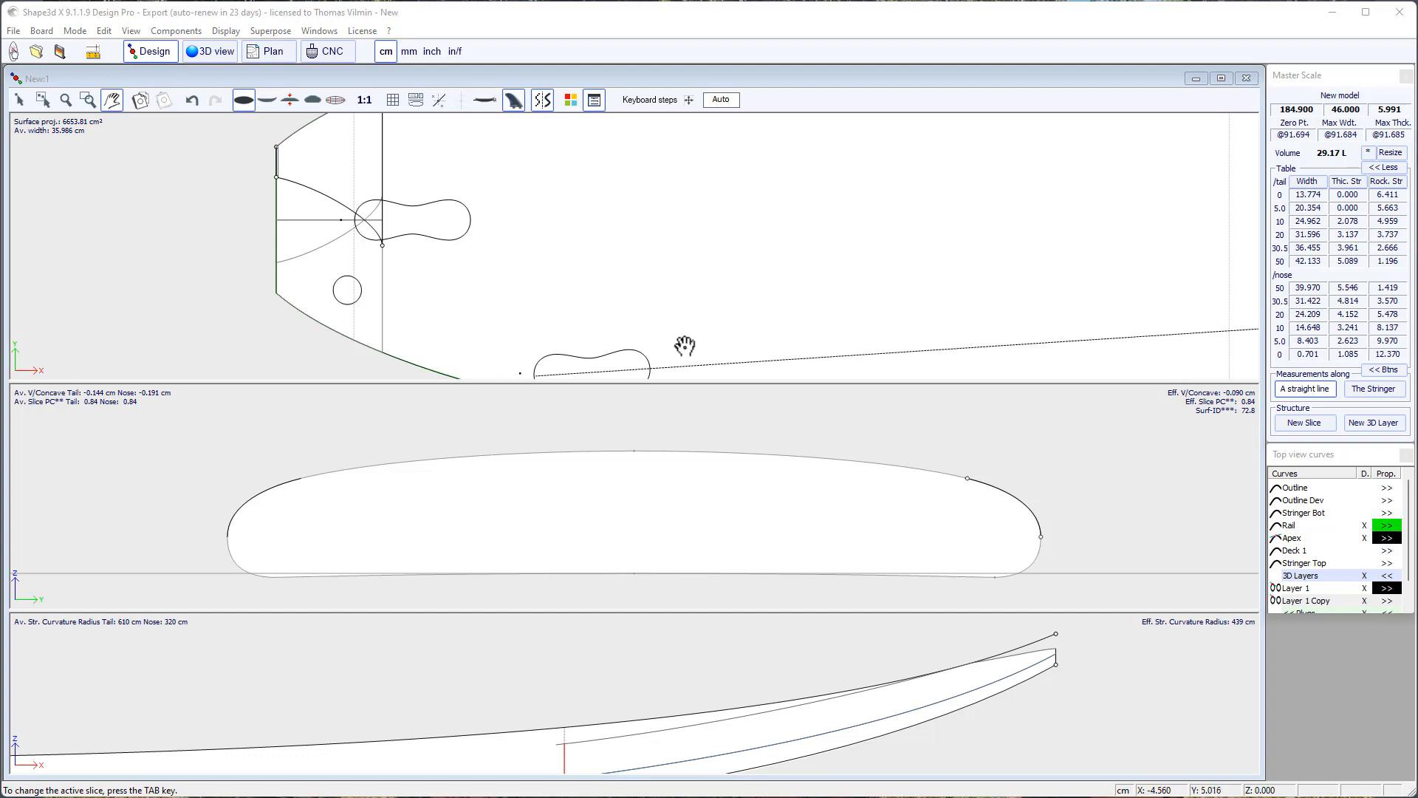
Map the copied layer's outer side to the Otl Ext curve in Y and to Deck in Z.
{"action": "left_click", "coordinate": [1387, 600]}
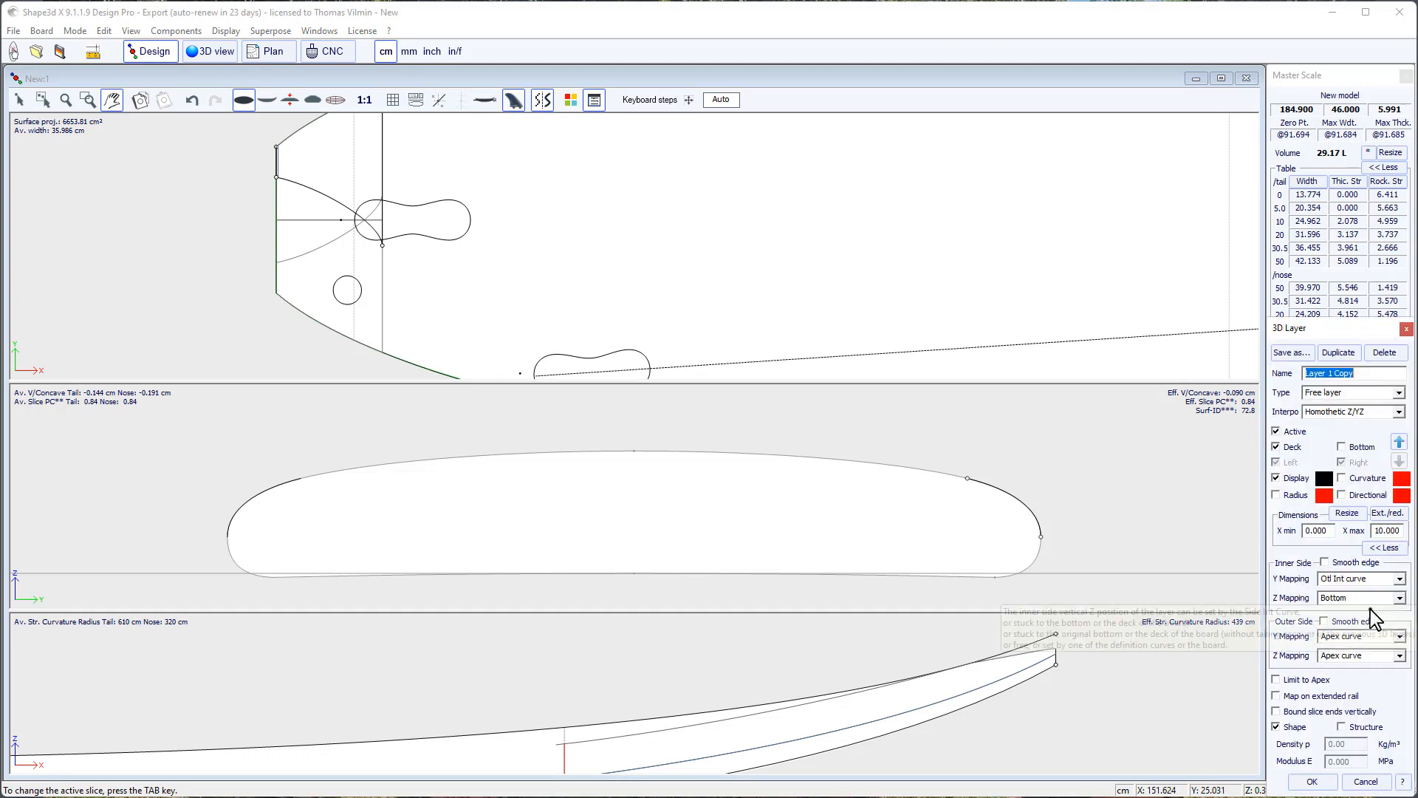
{"action": "left_click", "coordinate": [1399, 637]}
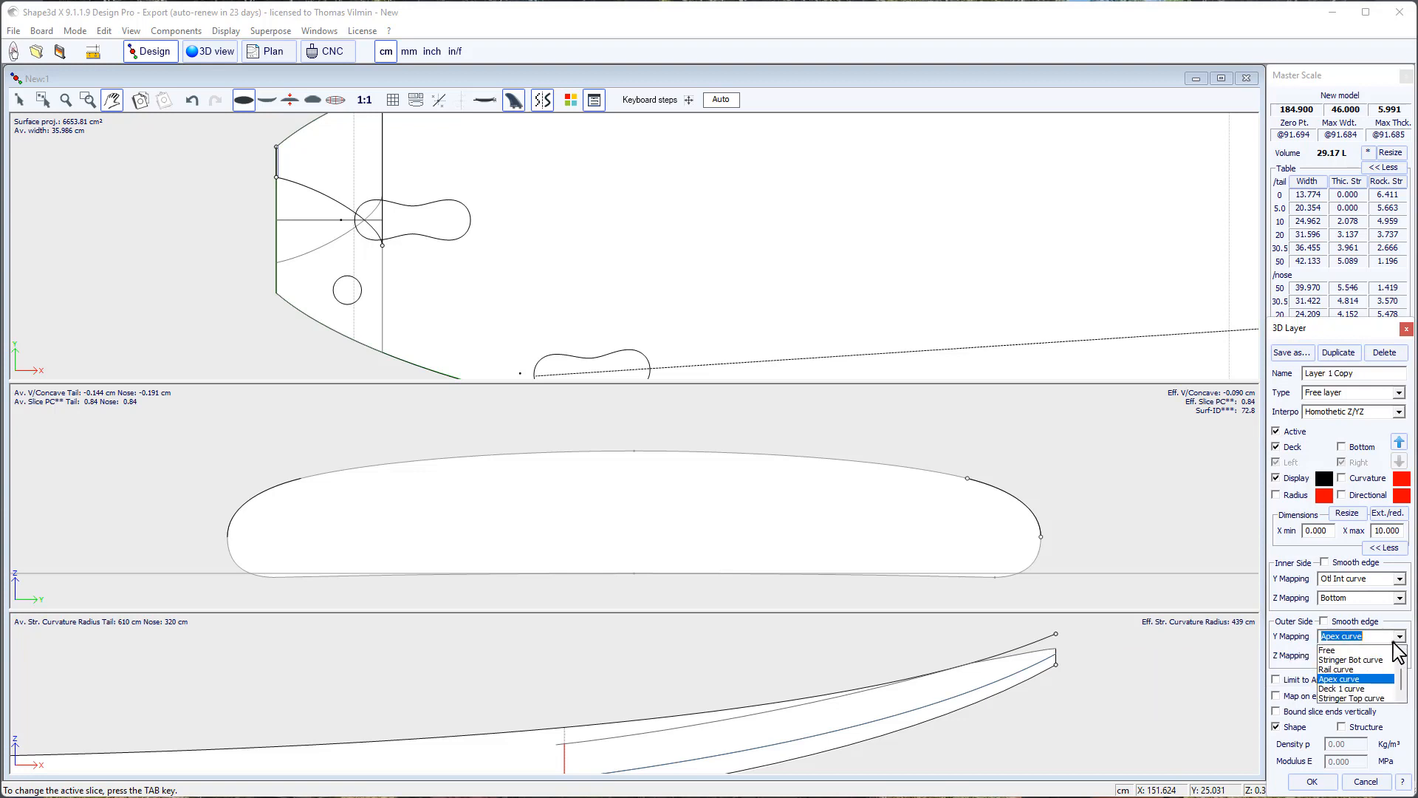
{"action": "scroll", "coordinate": [1389, 668], "scroll_direction": "down", "scroll_amount": 2}
{"action": "left_click", "coordinate": [1371, 661]}
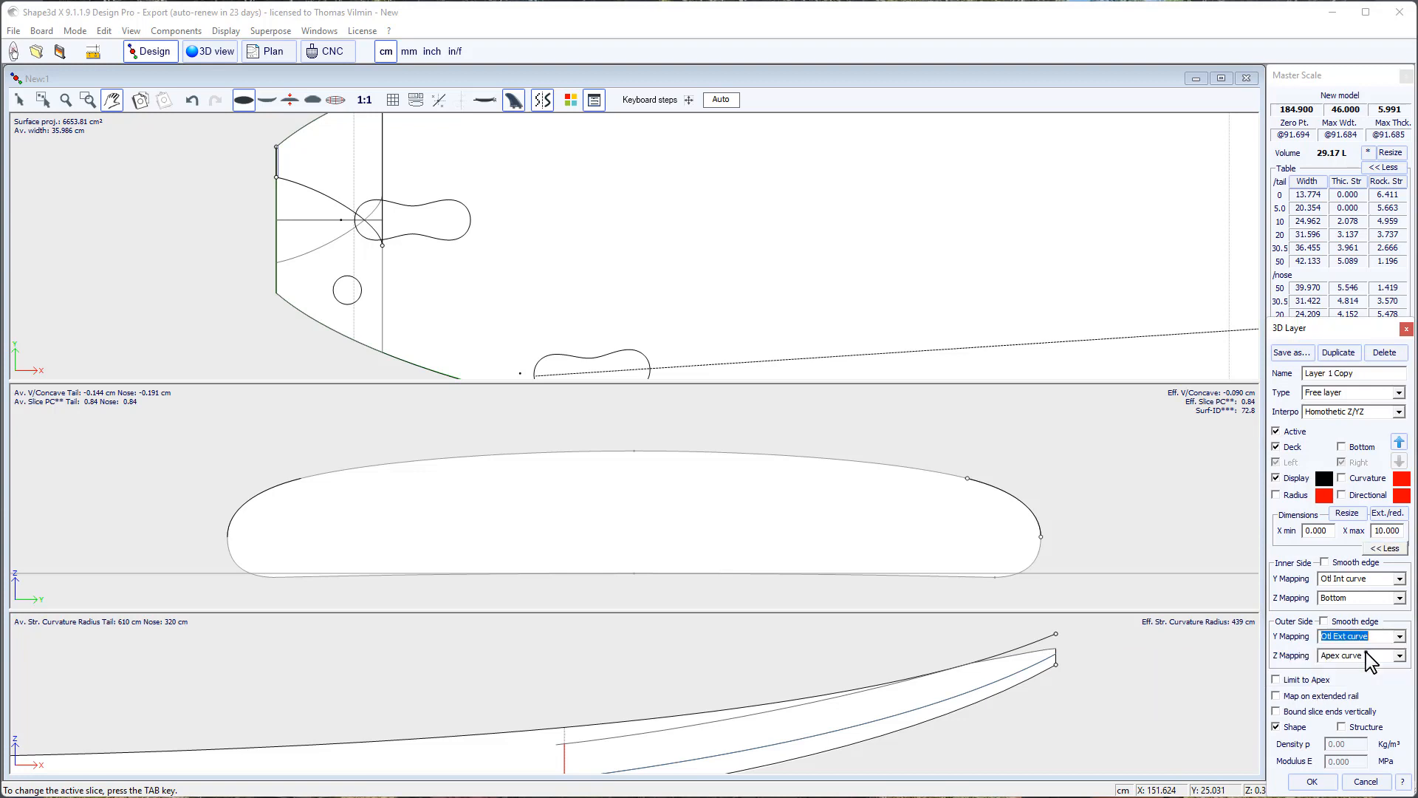
{"action": "left_click", "coordinate": [1369, 656]}
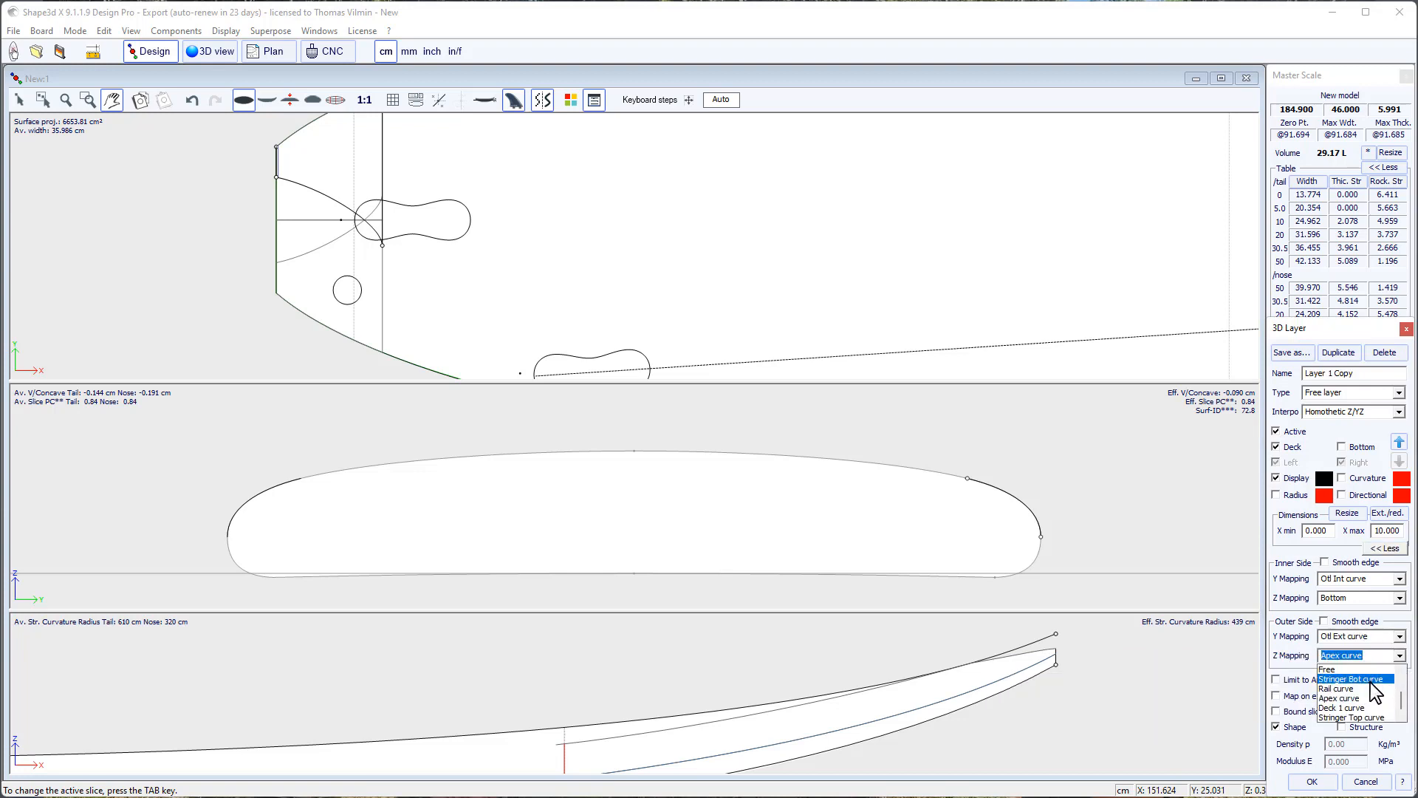
{"action": "scroll", "coordinate": [1370, 684], "scroll_direction": "down", "scroll_amount": 3}
{"action": "left_click", "coordinate": [1361, 689]}
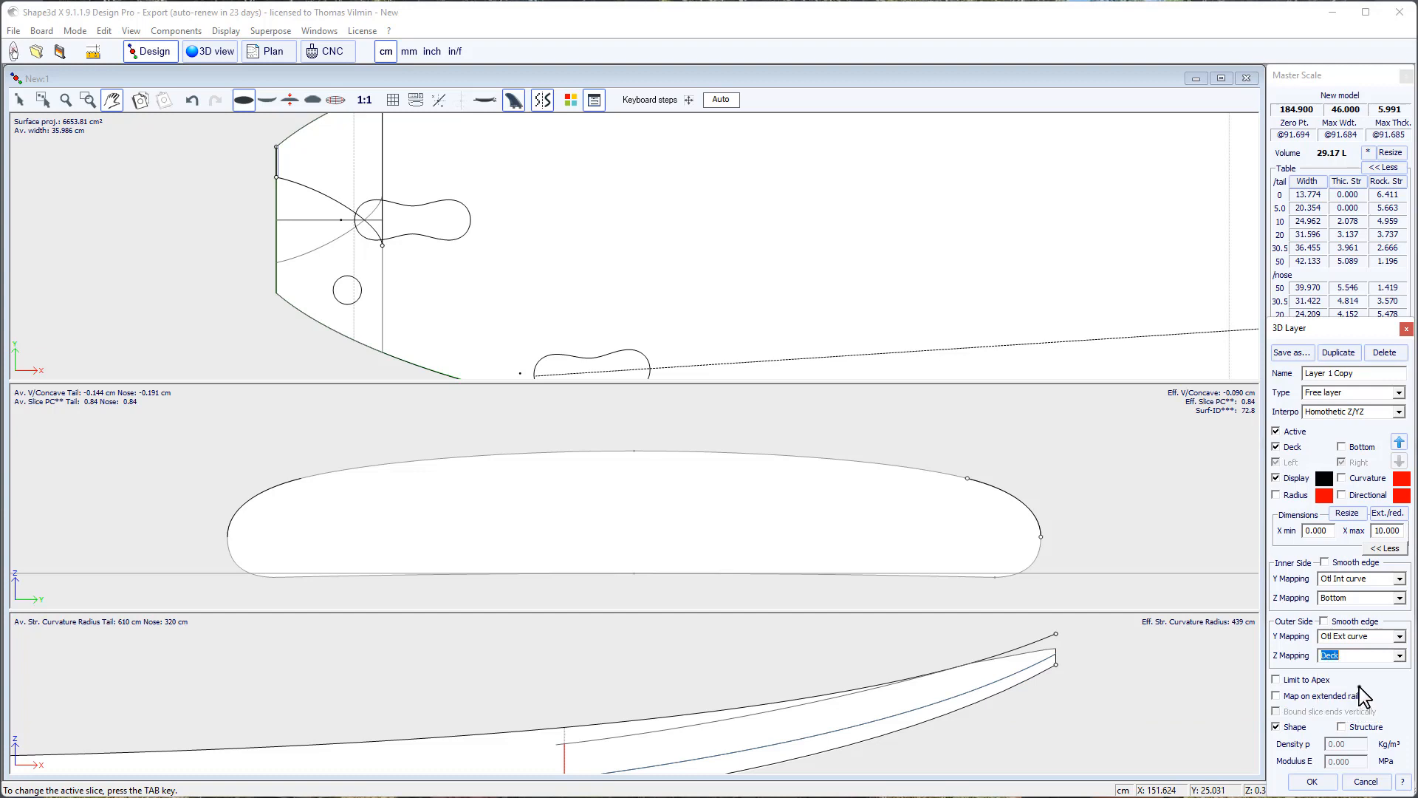
{"action": "left_click", "coordinate": [1312, 782]}
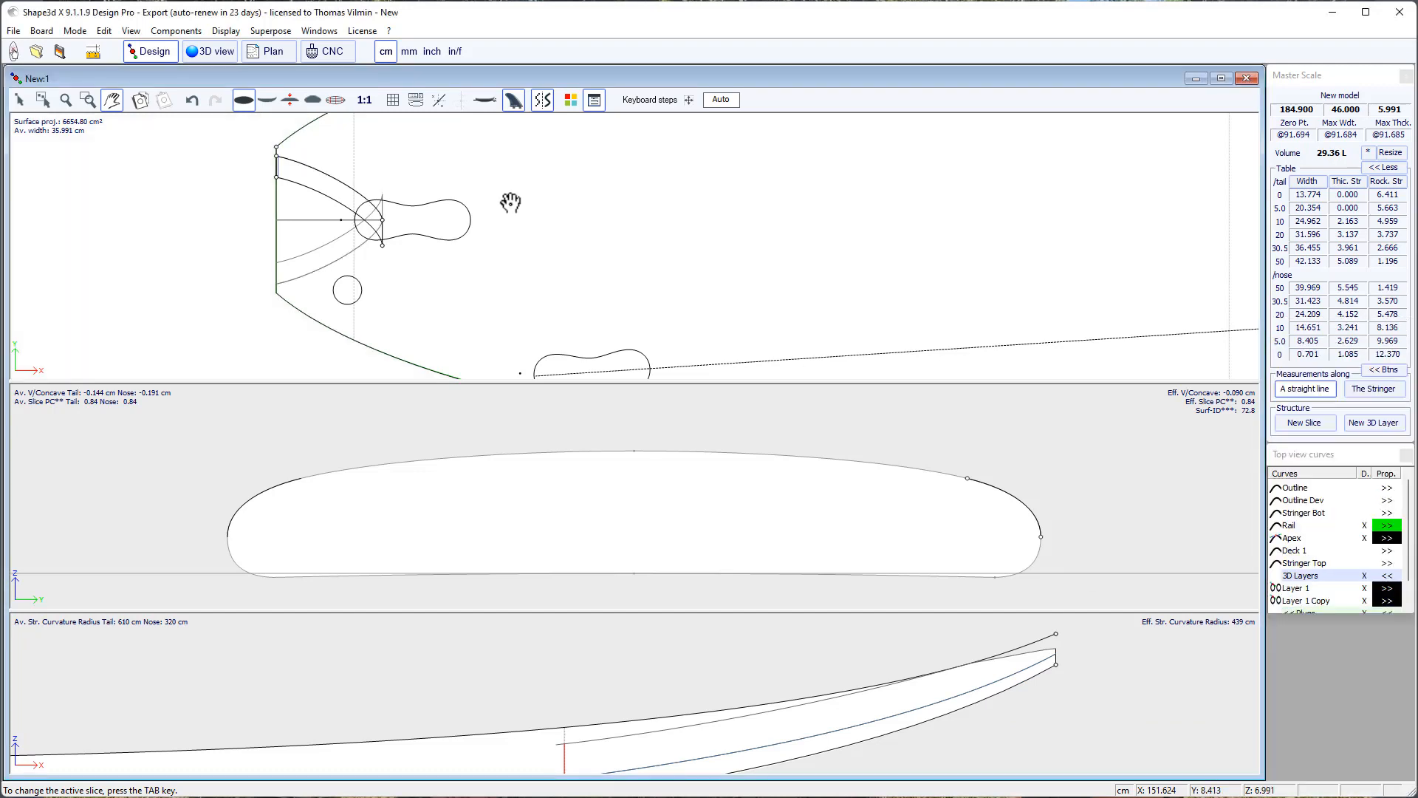
Reshape the copied layer's tail slice: turn the inner point's tangent upward and set the outer point's tangent at about Y 5.06, Z 1.03 cm.
{"action": "middle_click", "coordinate": [409, 316]}
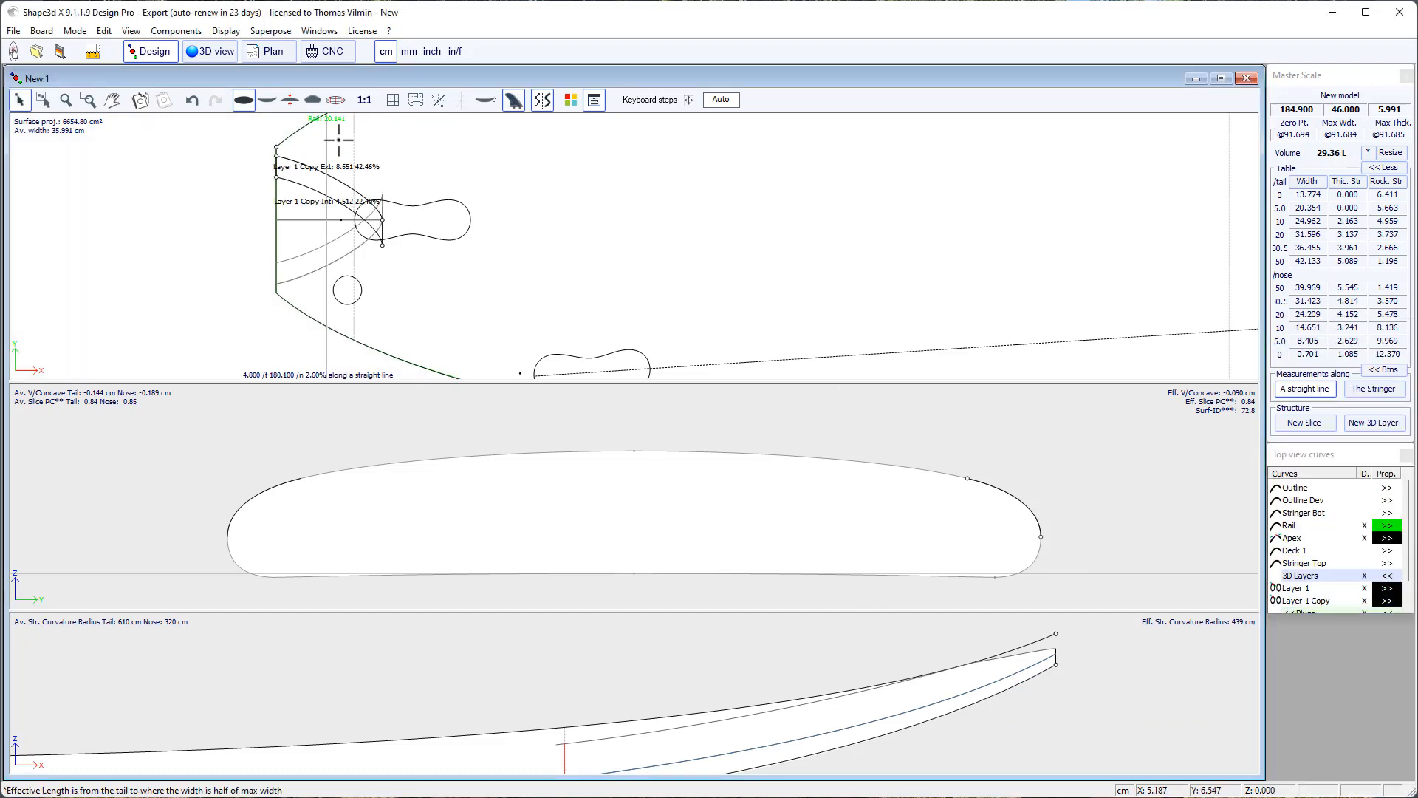
{"action": "left_click", "coordinate": [287, 169]}
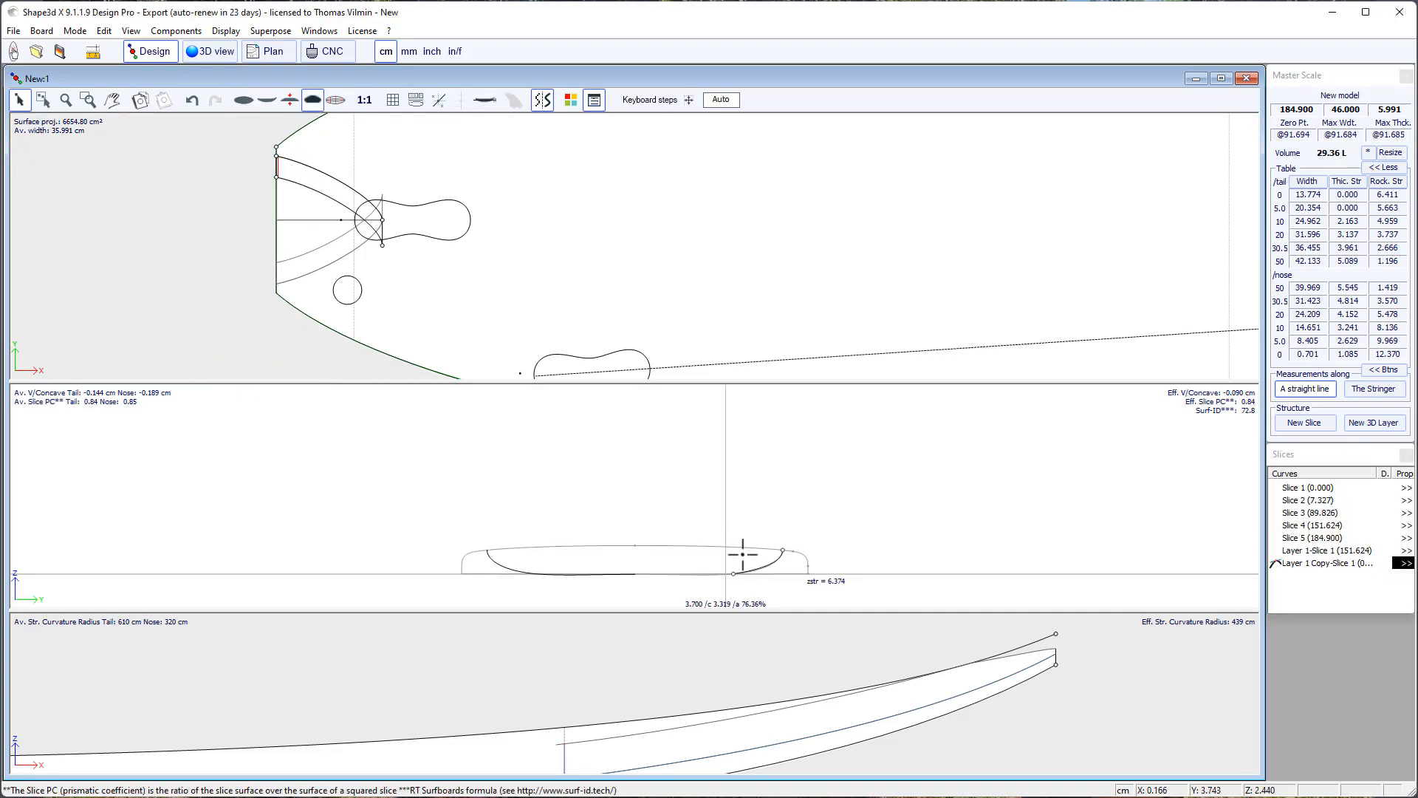
{"action": "left_click", "coordinate": [734, 574]}
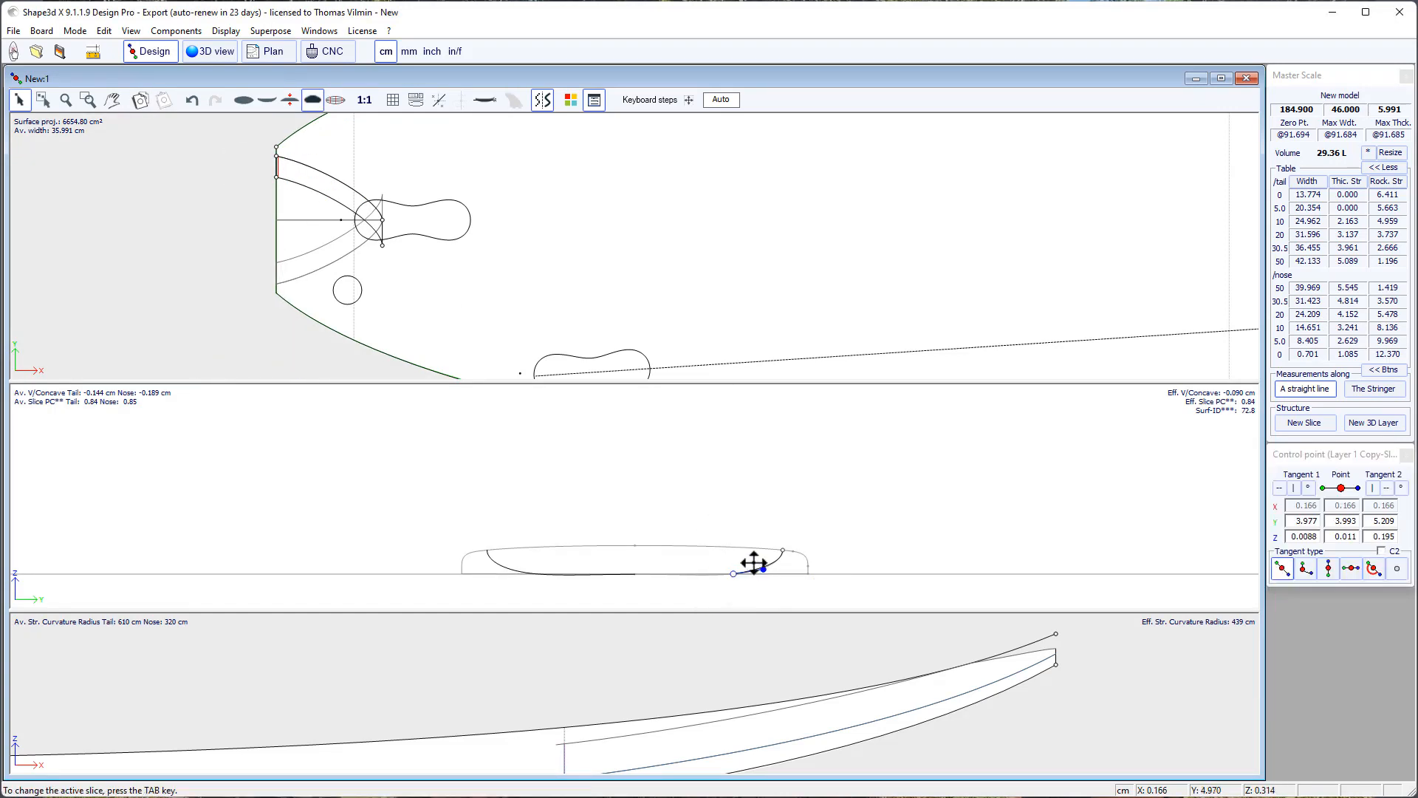
{"action": "left_click_drag", "start_coordinate": [754, 563], "coordinate": [731, 555]}
{"action": "left_click", "coordinate": [783, 551]}
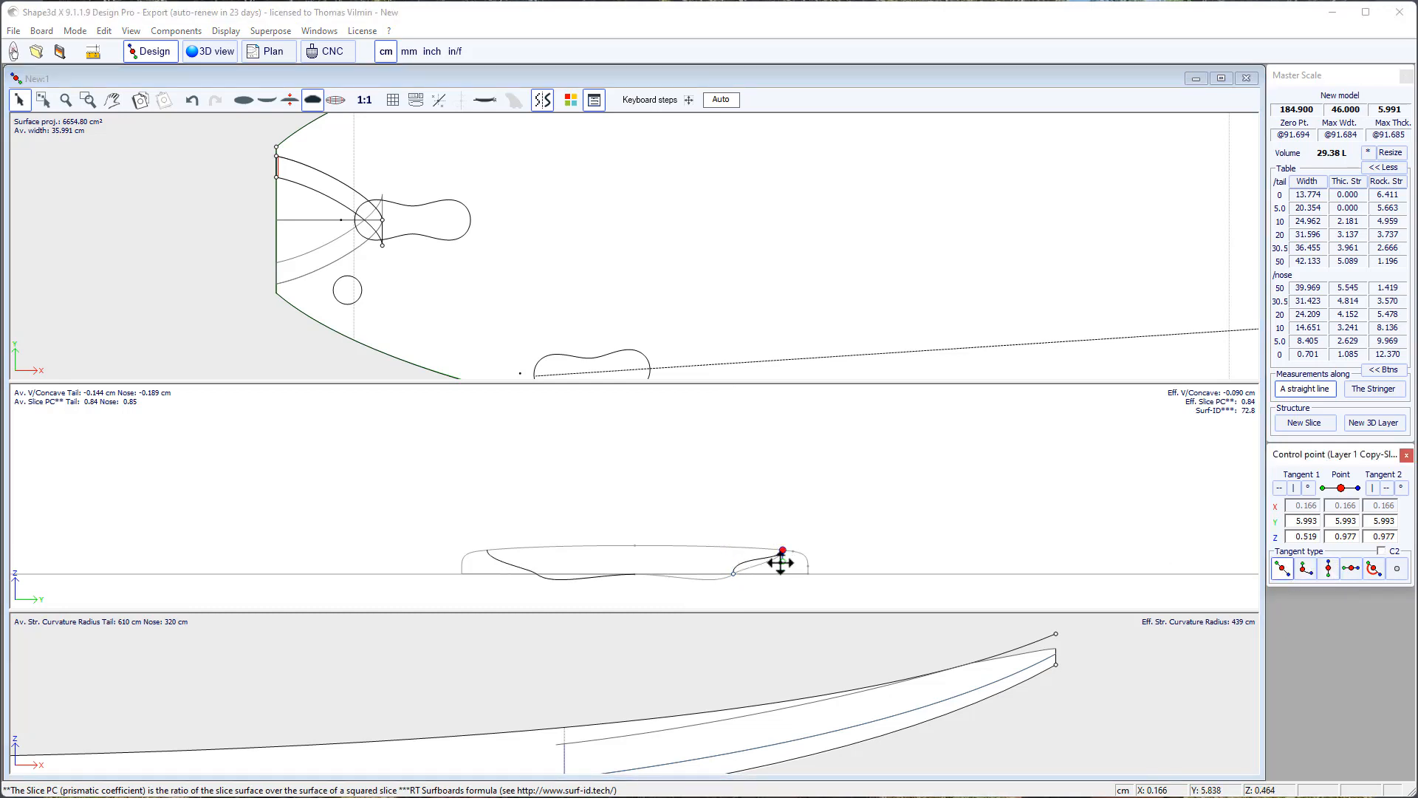
{"action": "left_click_drag", "start_coordinate": [781, 563], "coordinate": [759, 549]}
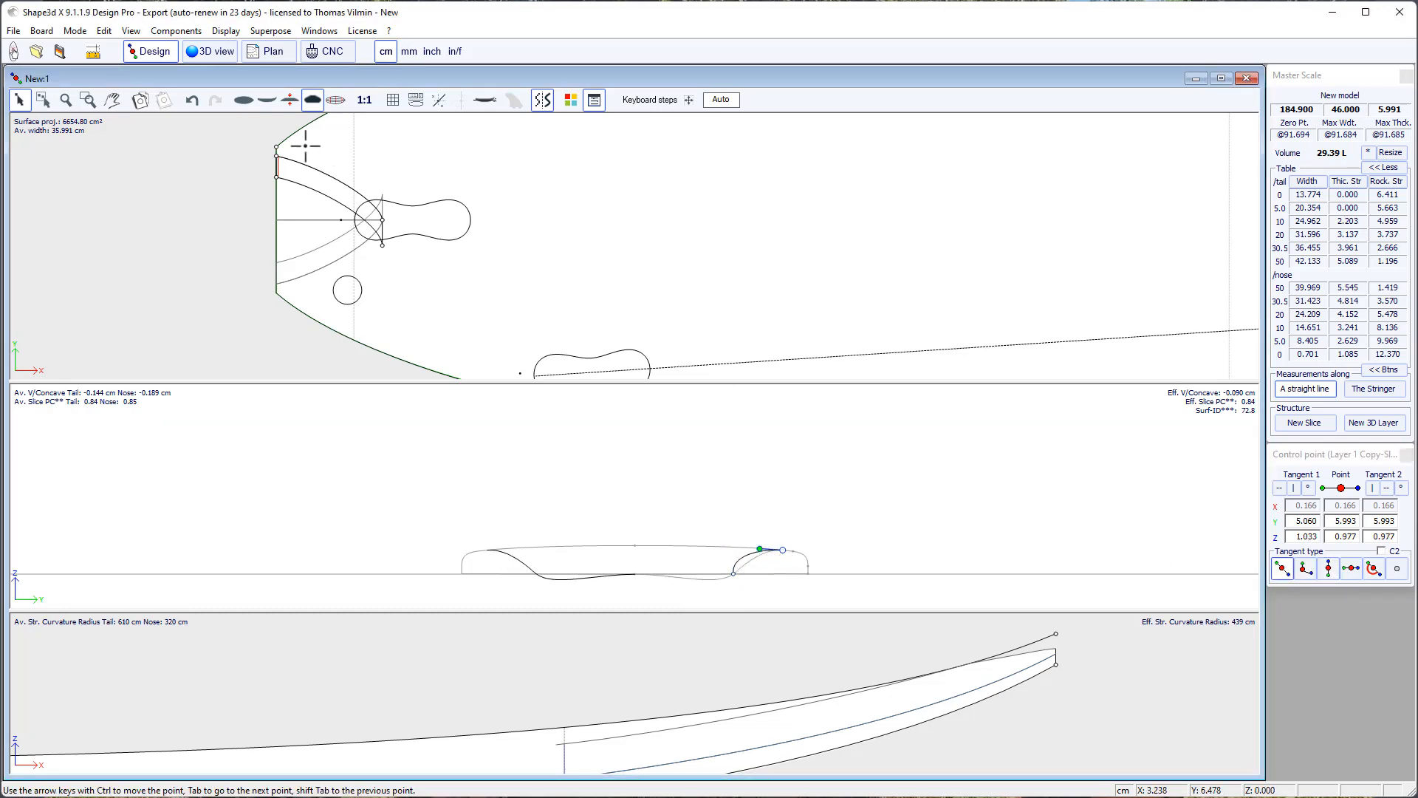
Turn on Smooth edge for the outer side of the copied tail layer.
{"action": "left_click", "coordinate": [300, 144]}
{"action": "left_click_drag", "start_coordinate": [322, 149], "coordinate": [652, 223]}
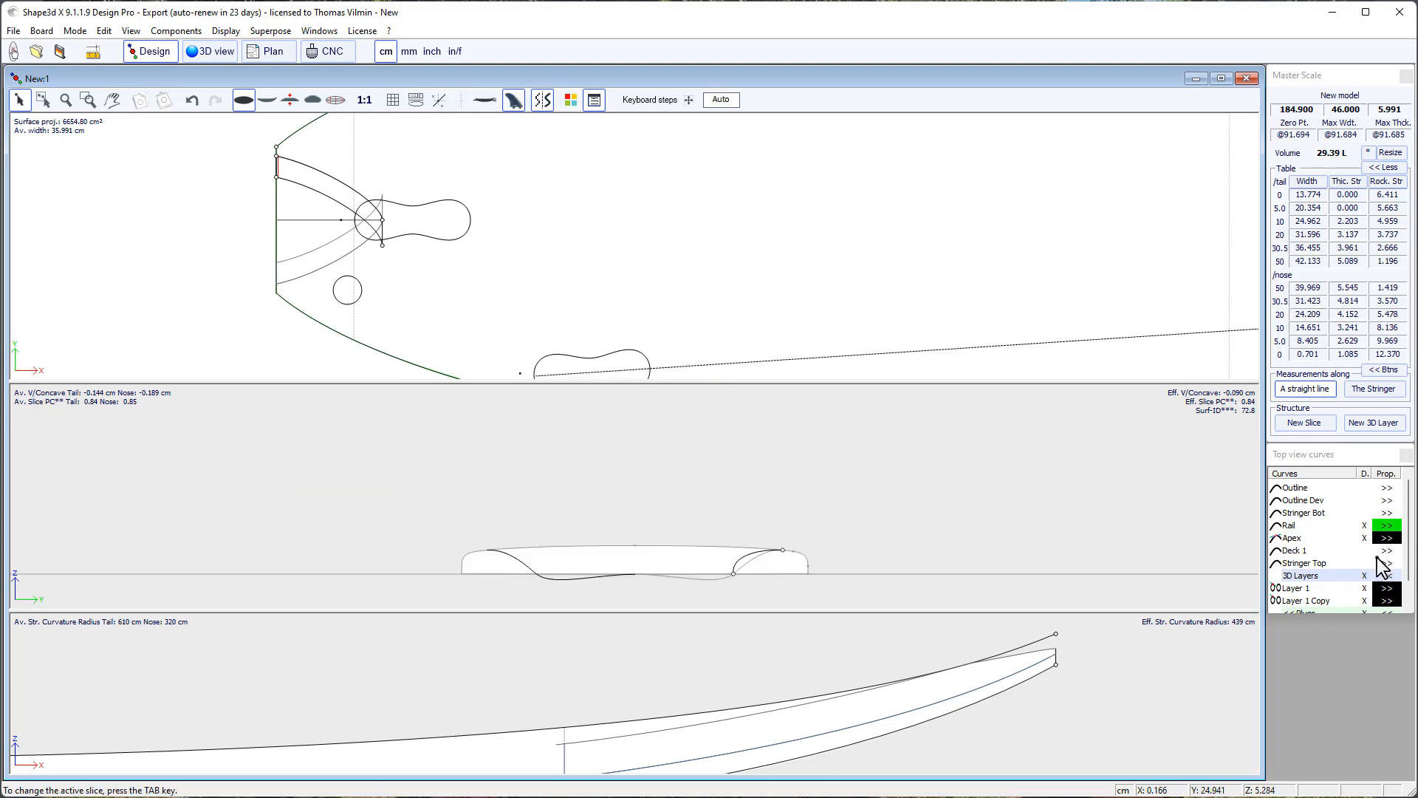
{"action": "left_click", "coordinate": [1386, 602]}
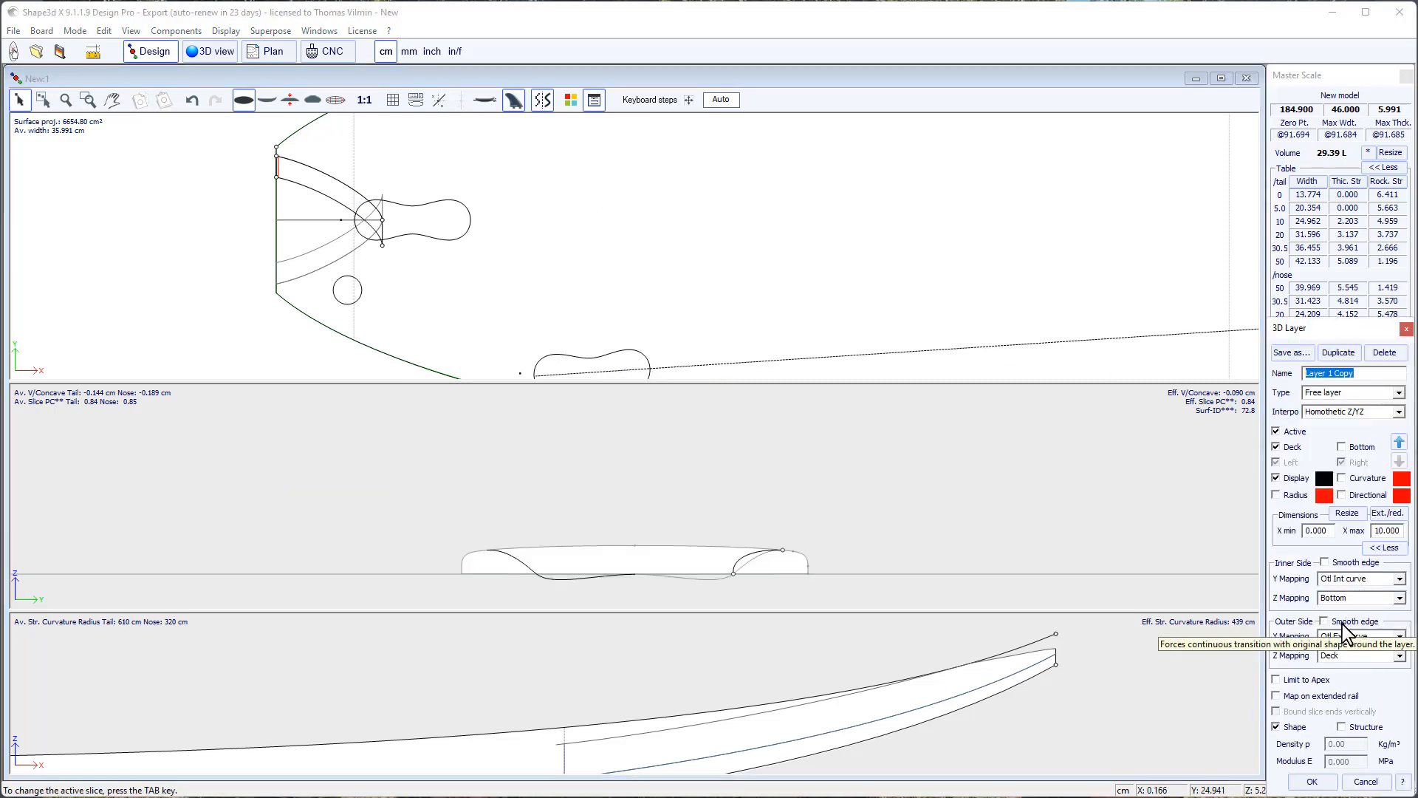
{"action": "left_click", "coordinate": [1339, 624]}
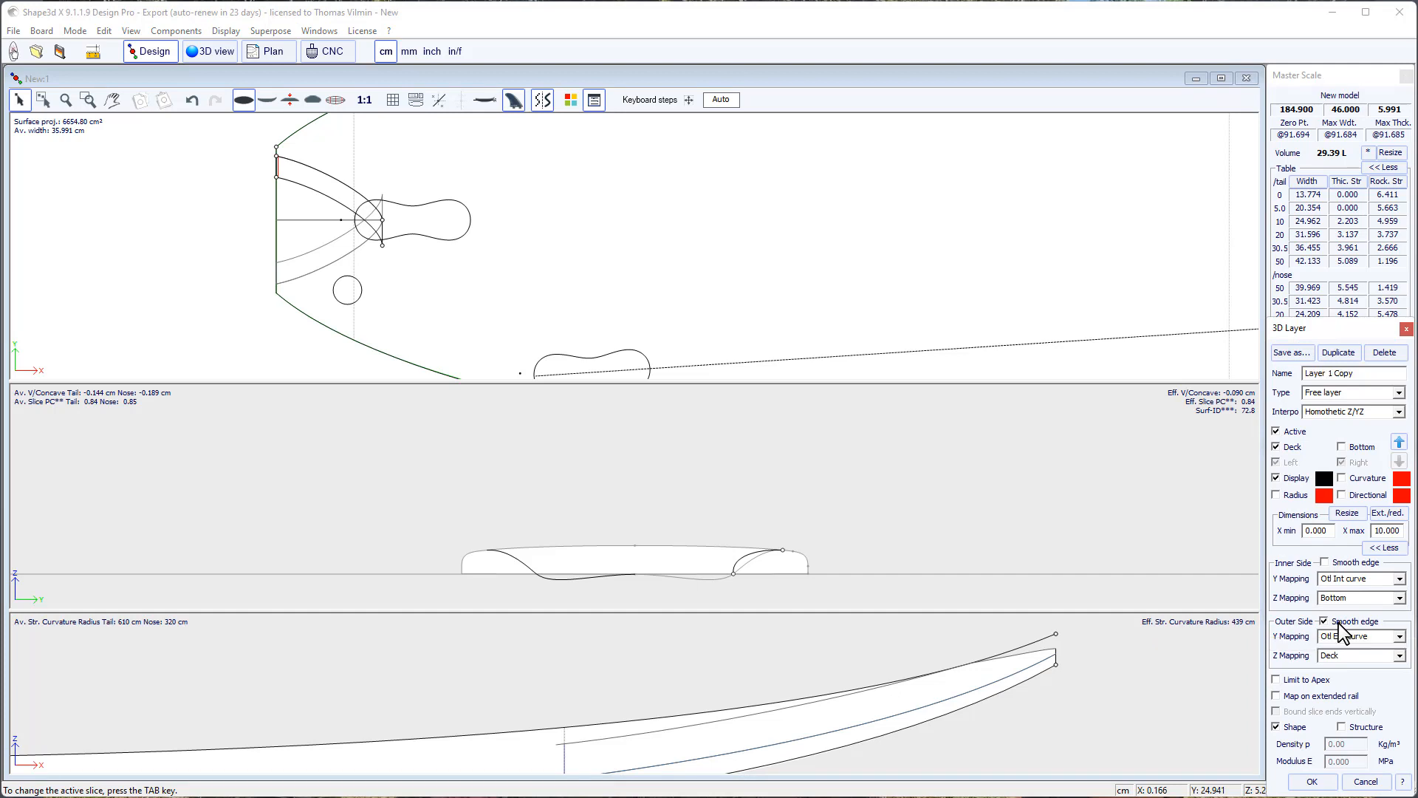
{"action": "left_click", "coordinate": [1328, 781]}
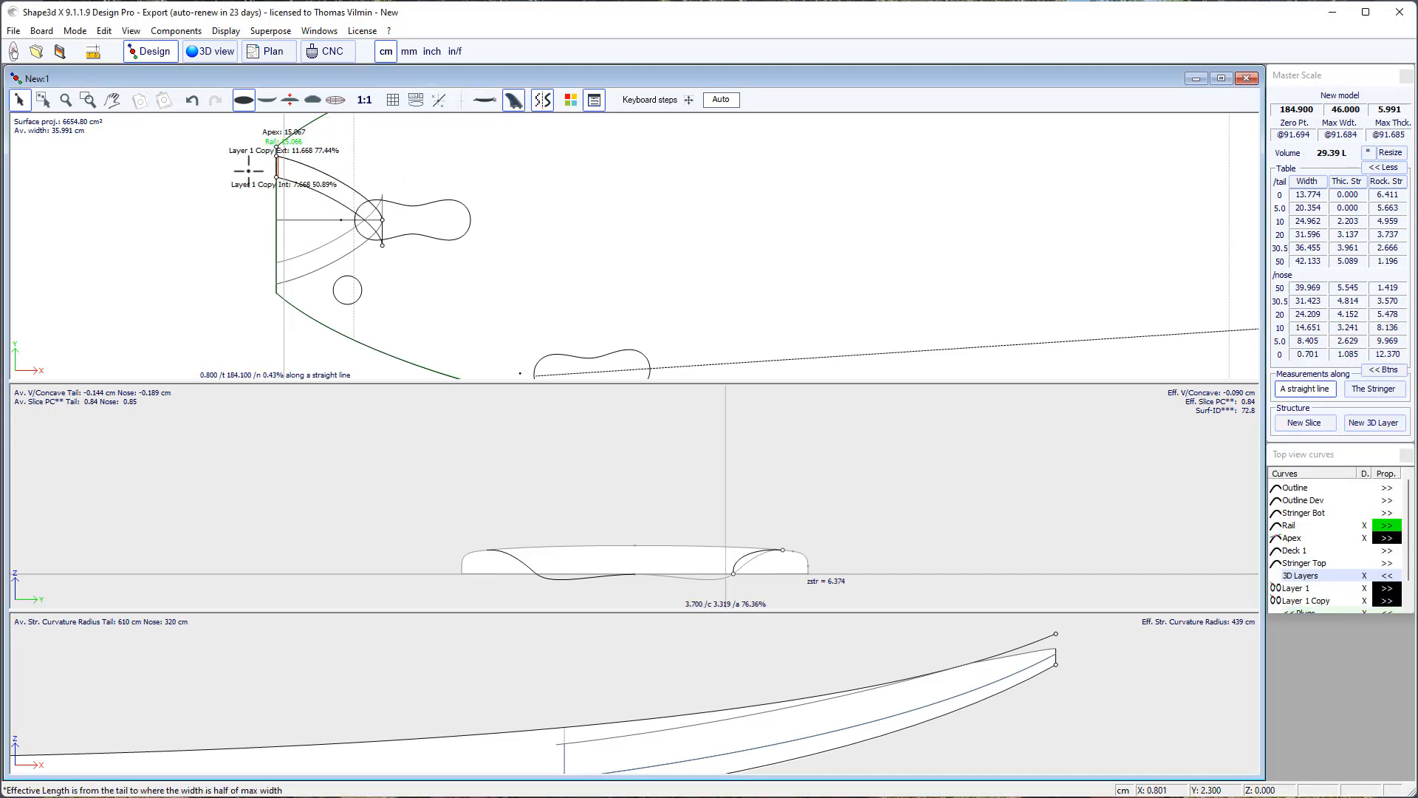
Move the copied layer's outer curve tail point to about X 0, Y 6.37 and its front point to about X 10.8, Y 0.2 cm.
{"action": "scroll", "coordinate": [263, 180], "scroll_direction": "up", "scroll_amount": 2}
{"action": "middle_click_drag", "start_coordinate": [263, 179], "coordinate": [300, 190]}
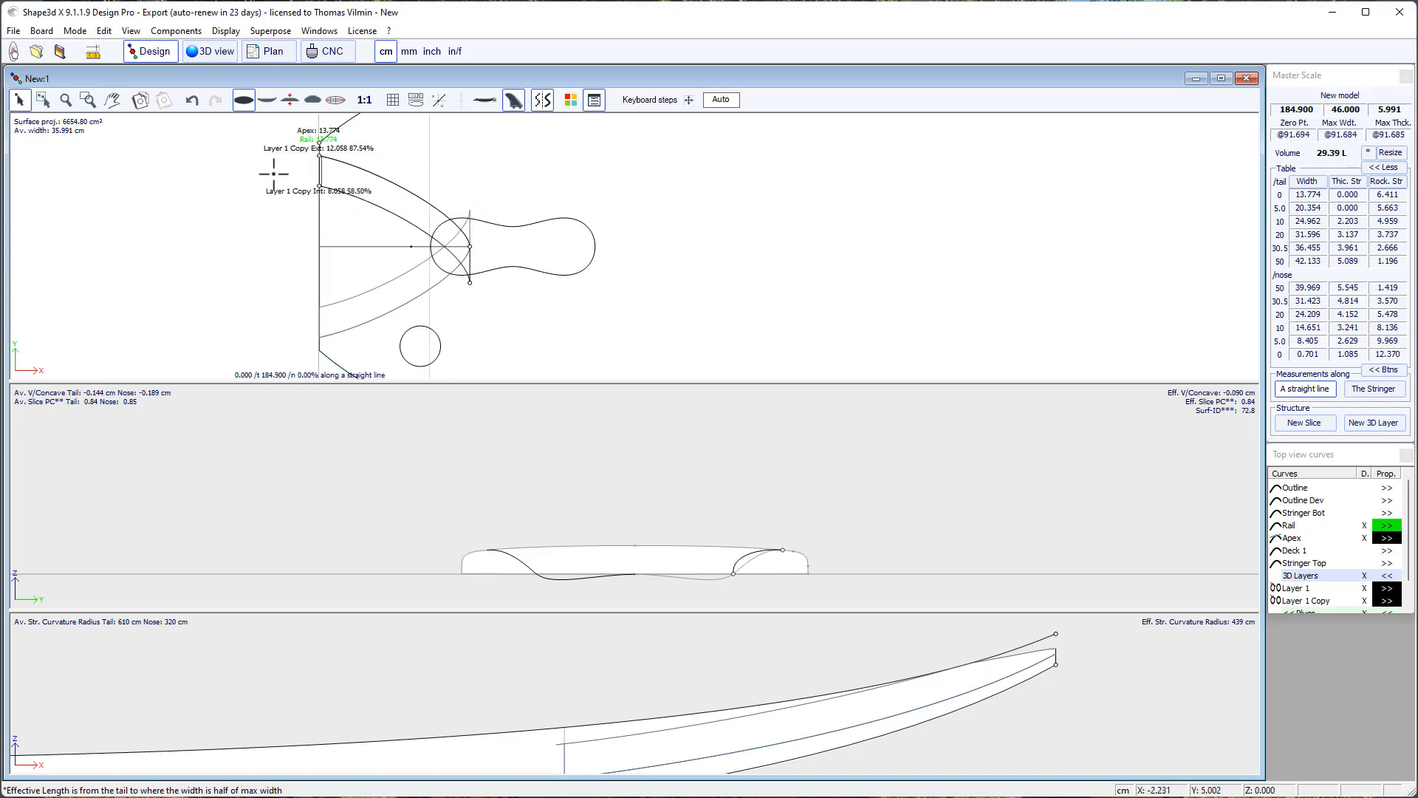
{"action": "left_click", "coordinate": [319, 156]}
{"action": "left_click_drag", "start_coordinate": [319, 157], "coordinate": [319, 150]}
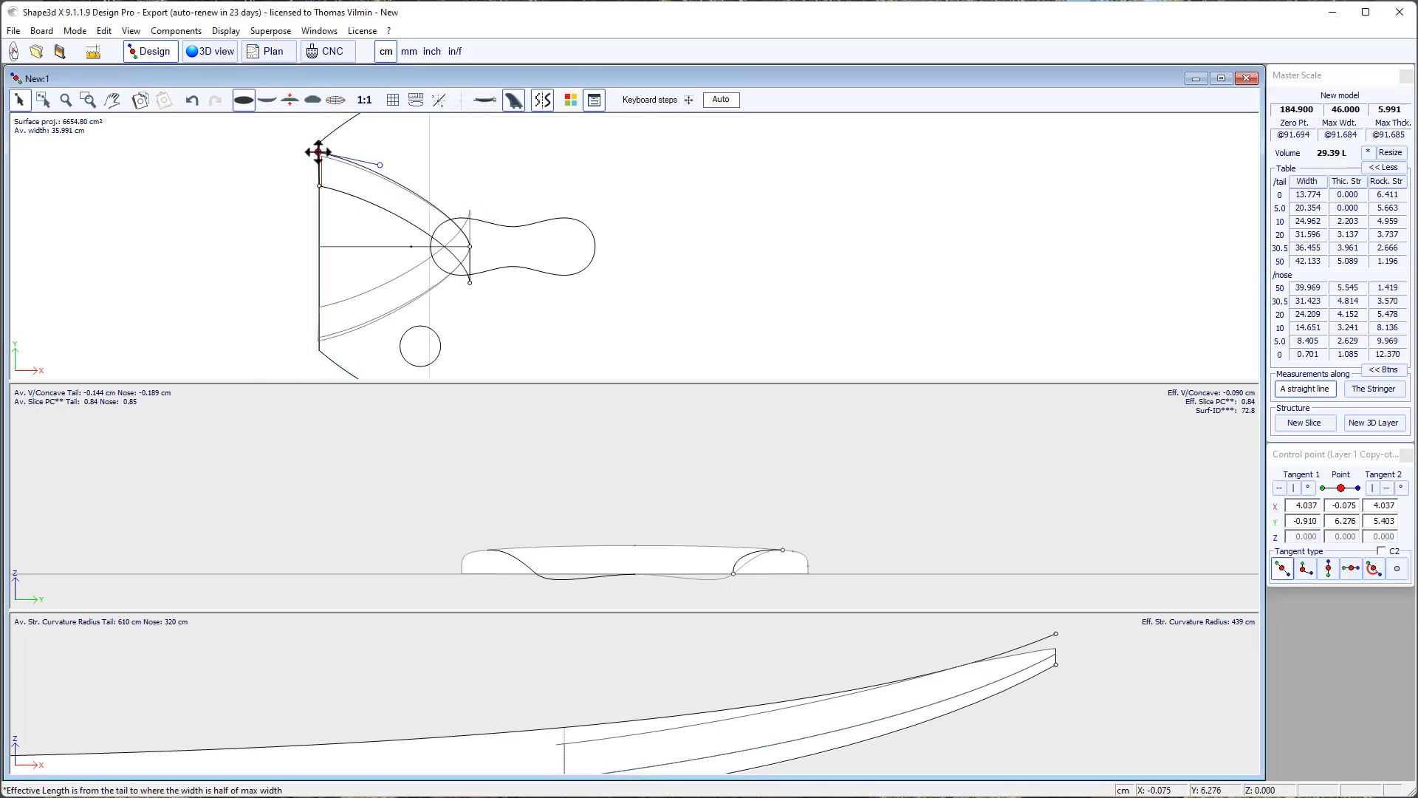
{"action": "left_click_drag", "start_coordinate": [469, 245], "coordinate": [481, 244]}
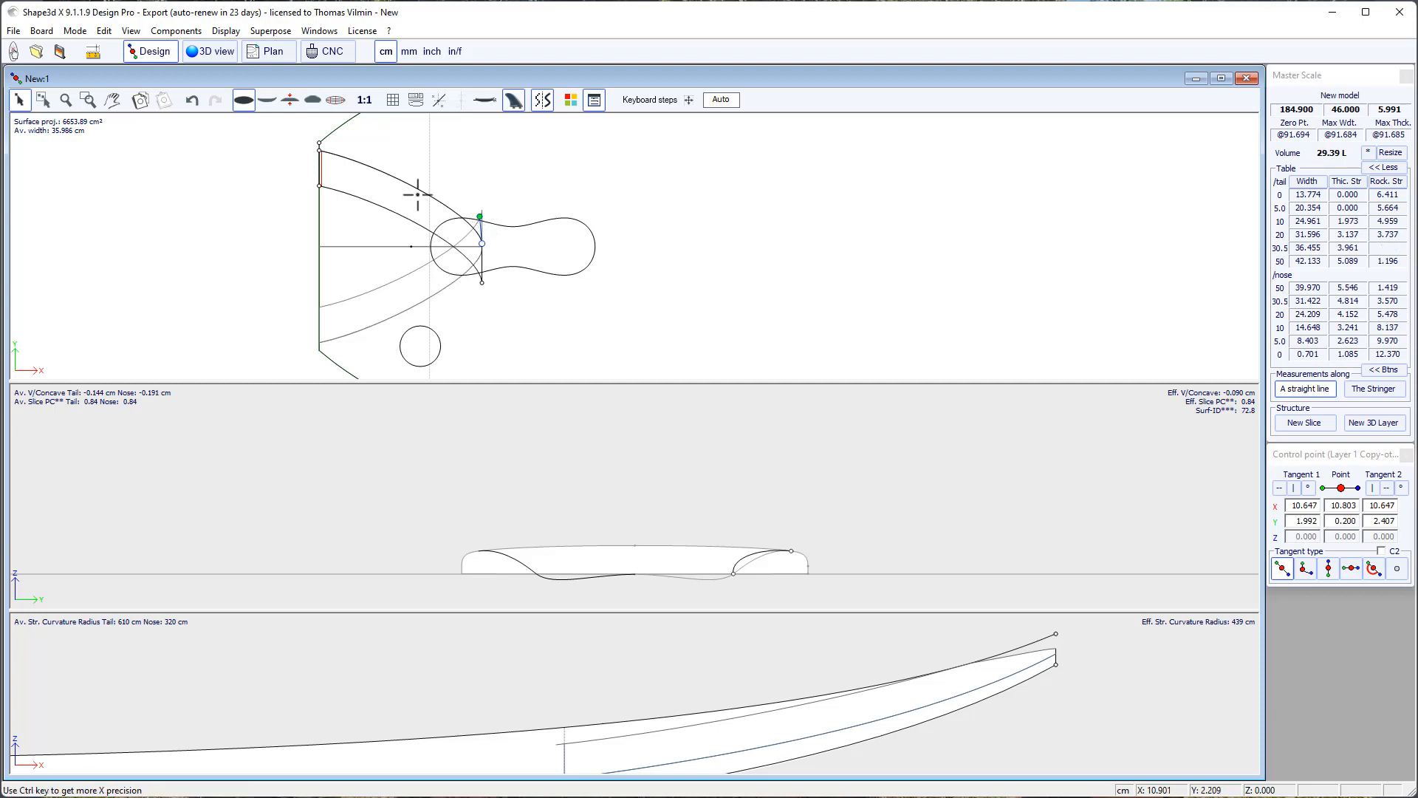
Bend the outer curve's tail tangent inward and reshape the inner curve: tail point at about Y 5.84, front point at about X 10.8, Y -4.65 cm.
{"action": "left_click", "coordinate": [320, 152]}
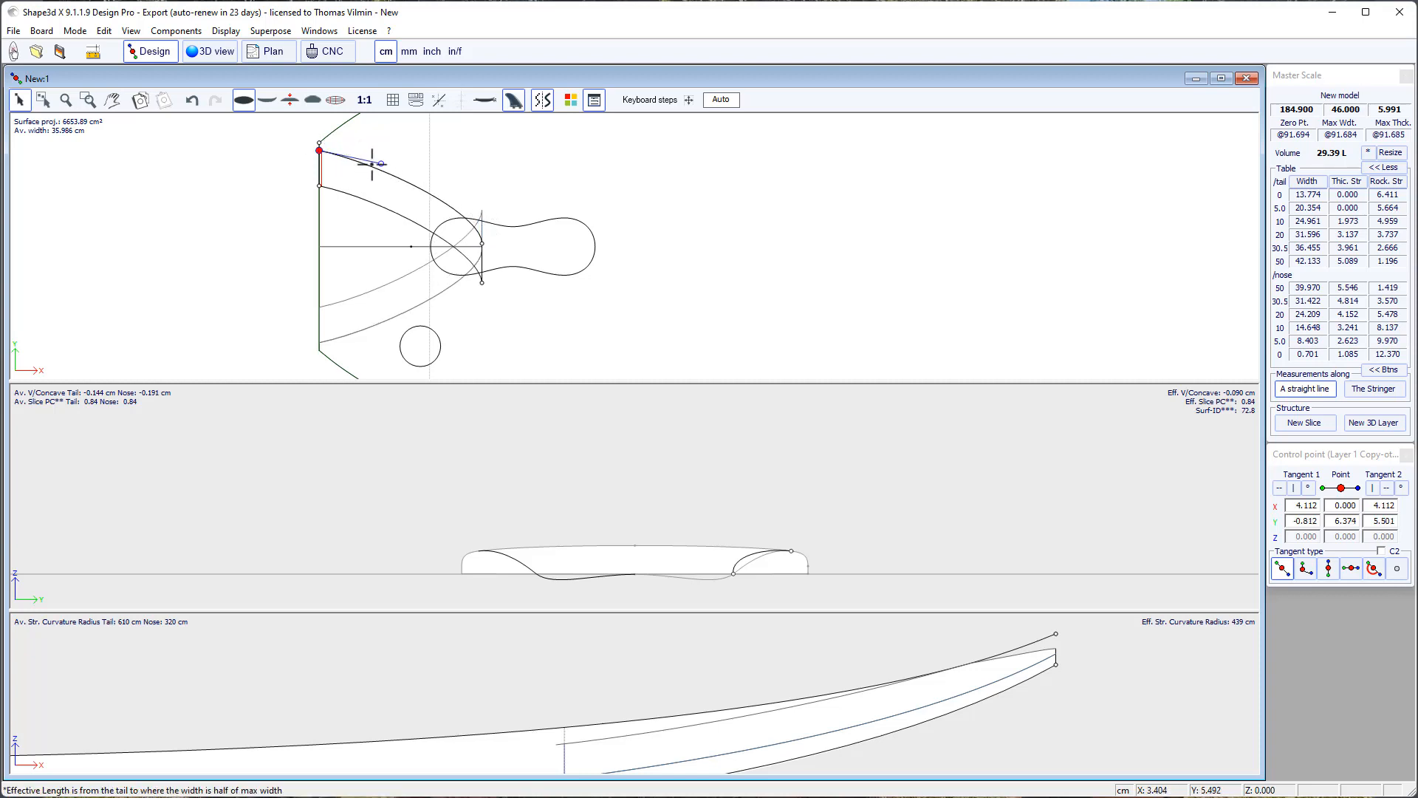
{"action": "left_click_drag", "start_coordinate": [383, 163], "coordinate": [374, 191]}
{"action": "left_click", "coordinate": [314, 186]}
{"action": "left_click", "coordinate": [381, 172]}
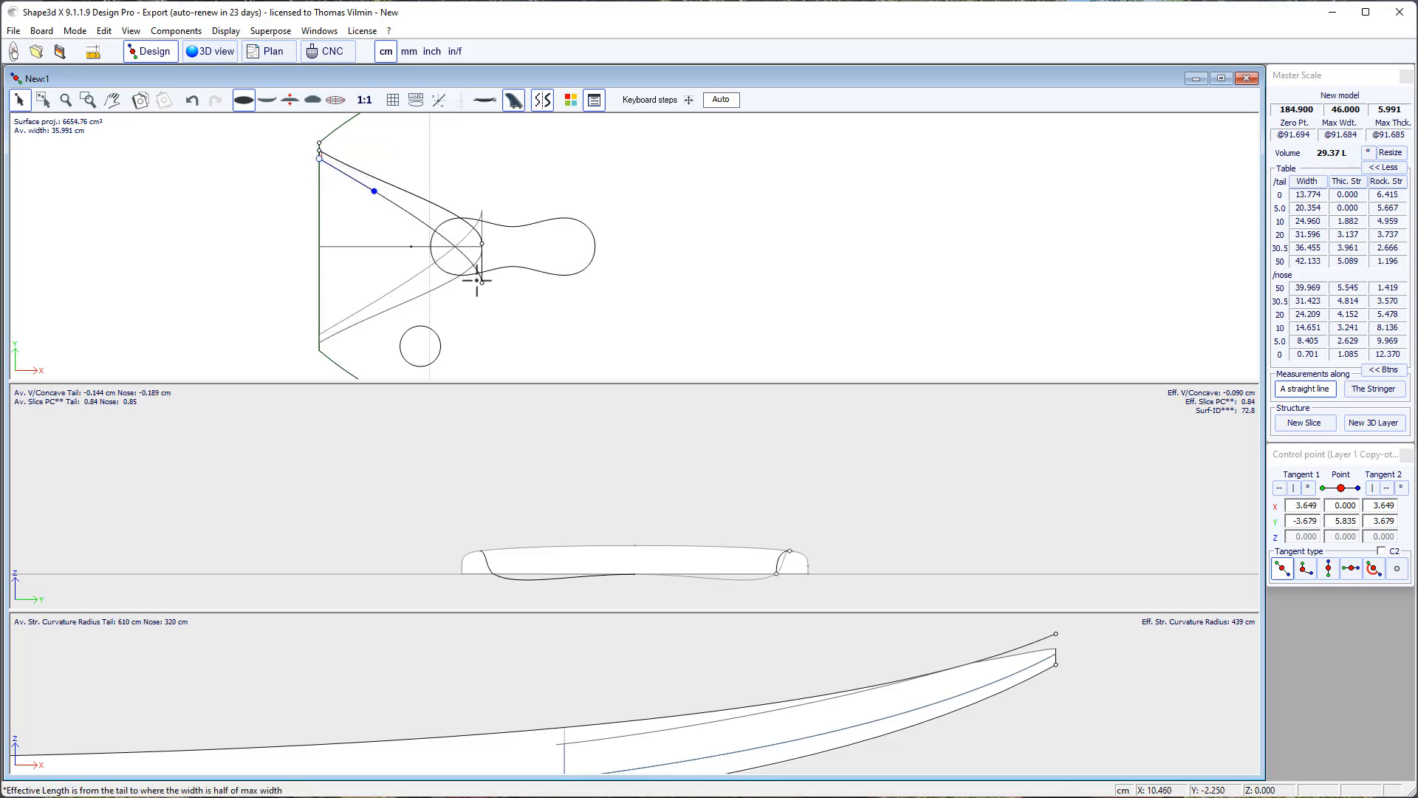
{"action": "left_click_drag", "start_coordinate": [478, 282], "coordinate": [434, 223]}
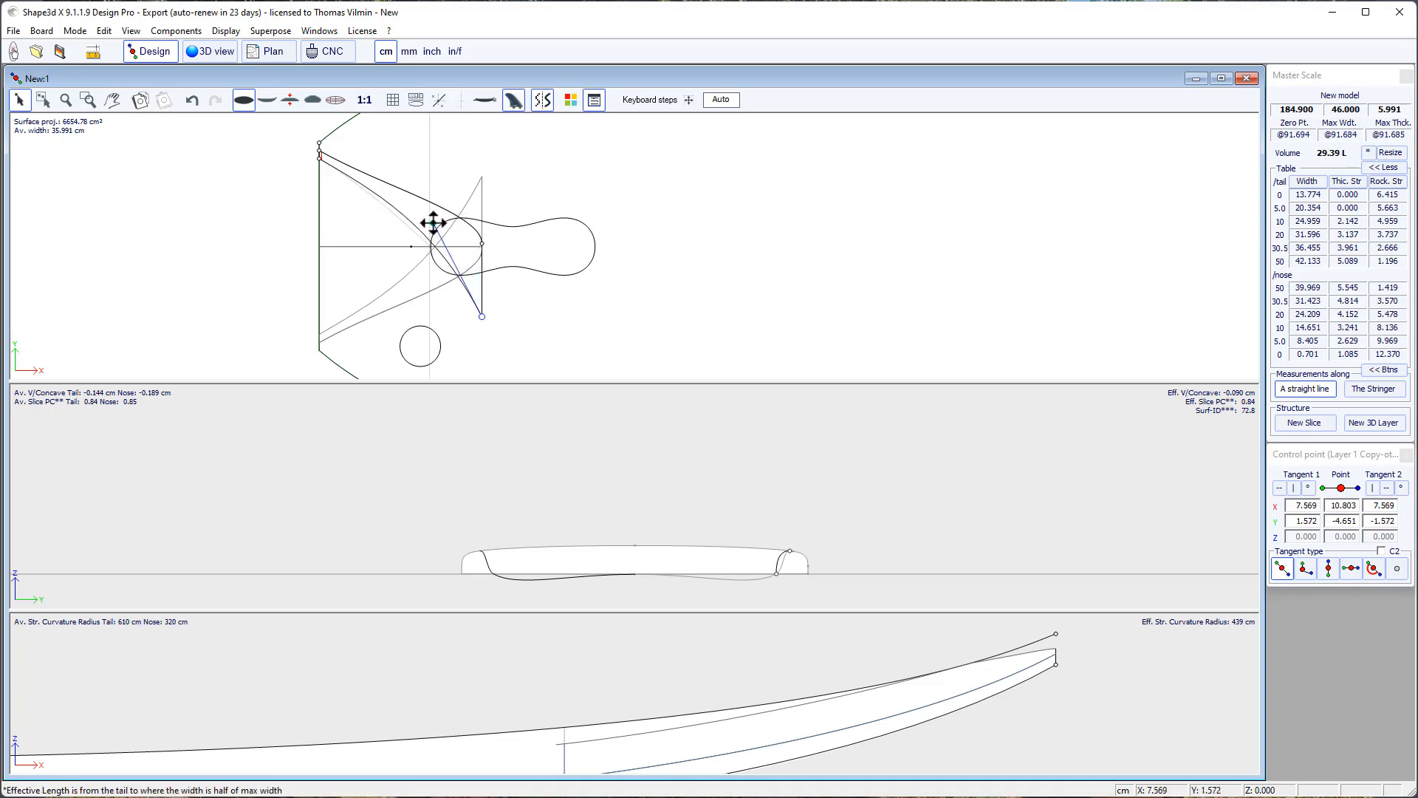
Move the copied layer's slice to about X 7.33 cm and set the outer curve's tail tangent at about X 4.37, Y 4.69 cm.
{"action": "left_click", "coordinate": [319, 159]}
{"action": "scroll", "coordinate": [329, 156], "scroll_direction": "up", "scroll_amount": 5}
{"action": "middle_click_drag", "start_coordinate": [332, 155], "coordinate": [458, 180]}
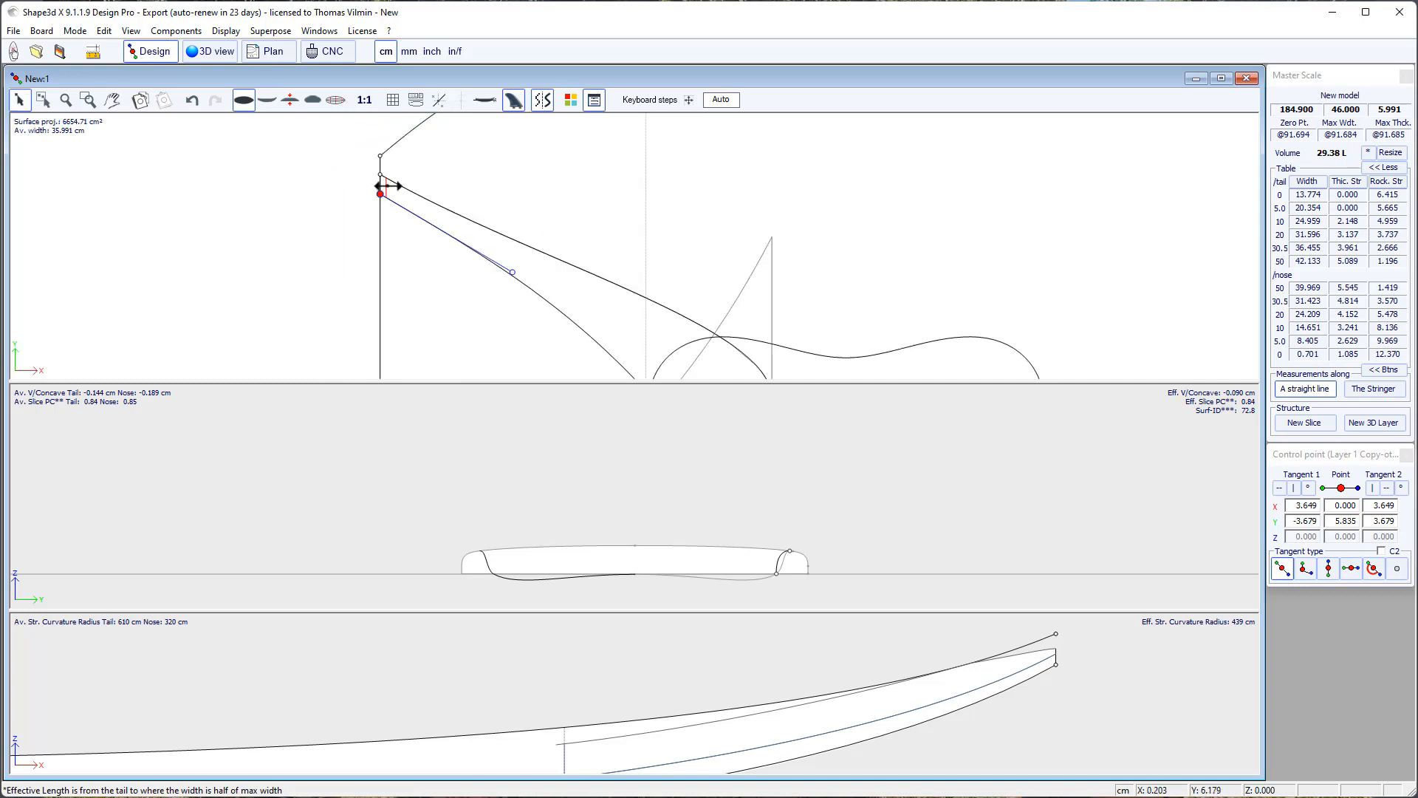
{"action": "left_click_drag", "start_coordinate": [382, 191], "coordinate": [645, 337]}
{"action": "left_click", "coordinate": [674, 433]}
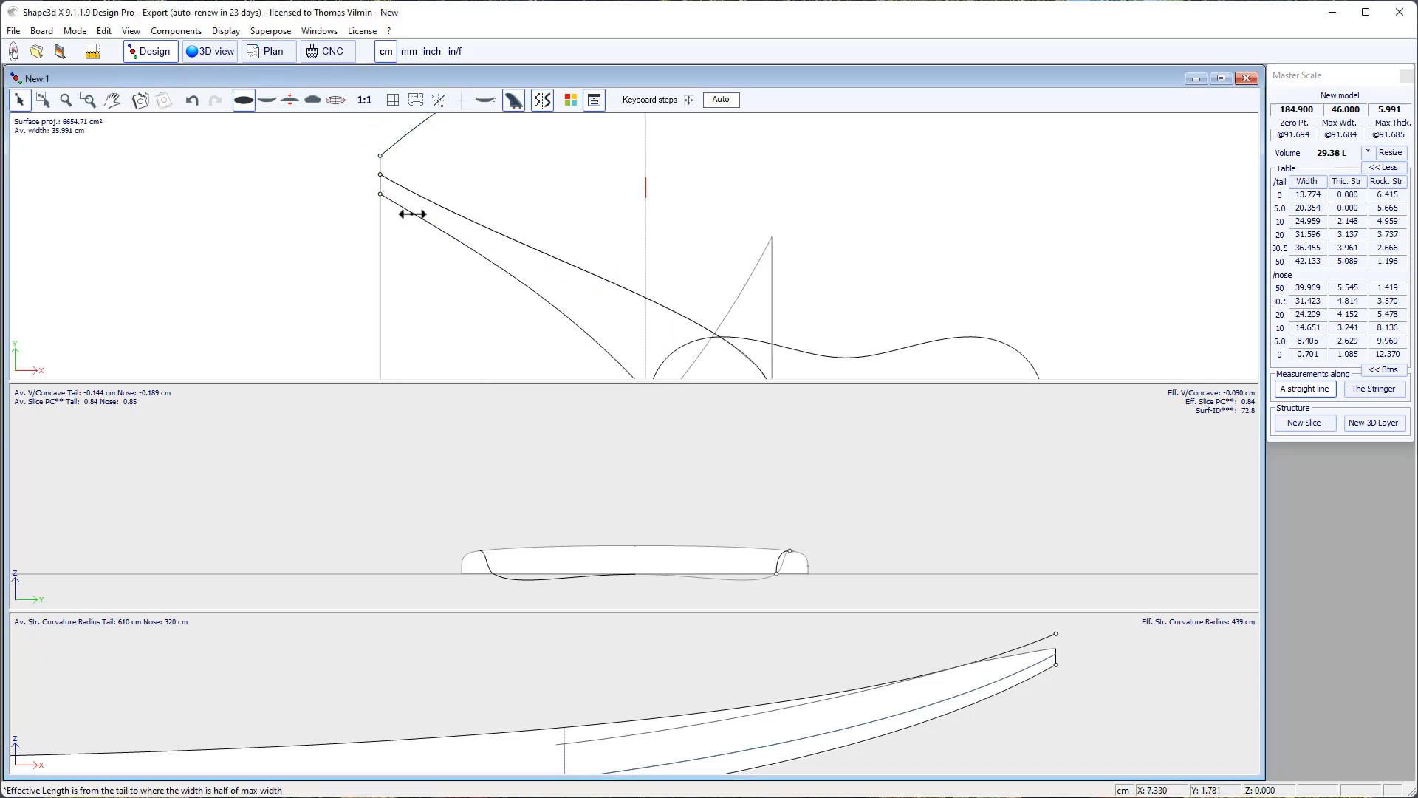
{"action": "left_click", "coordinate": [322, 164]}
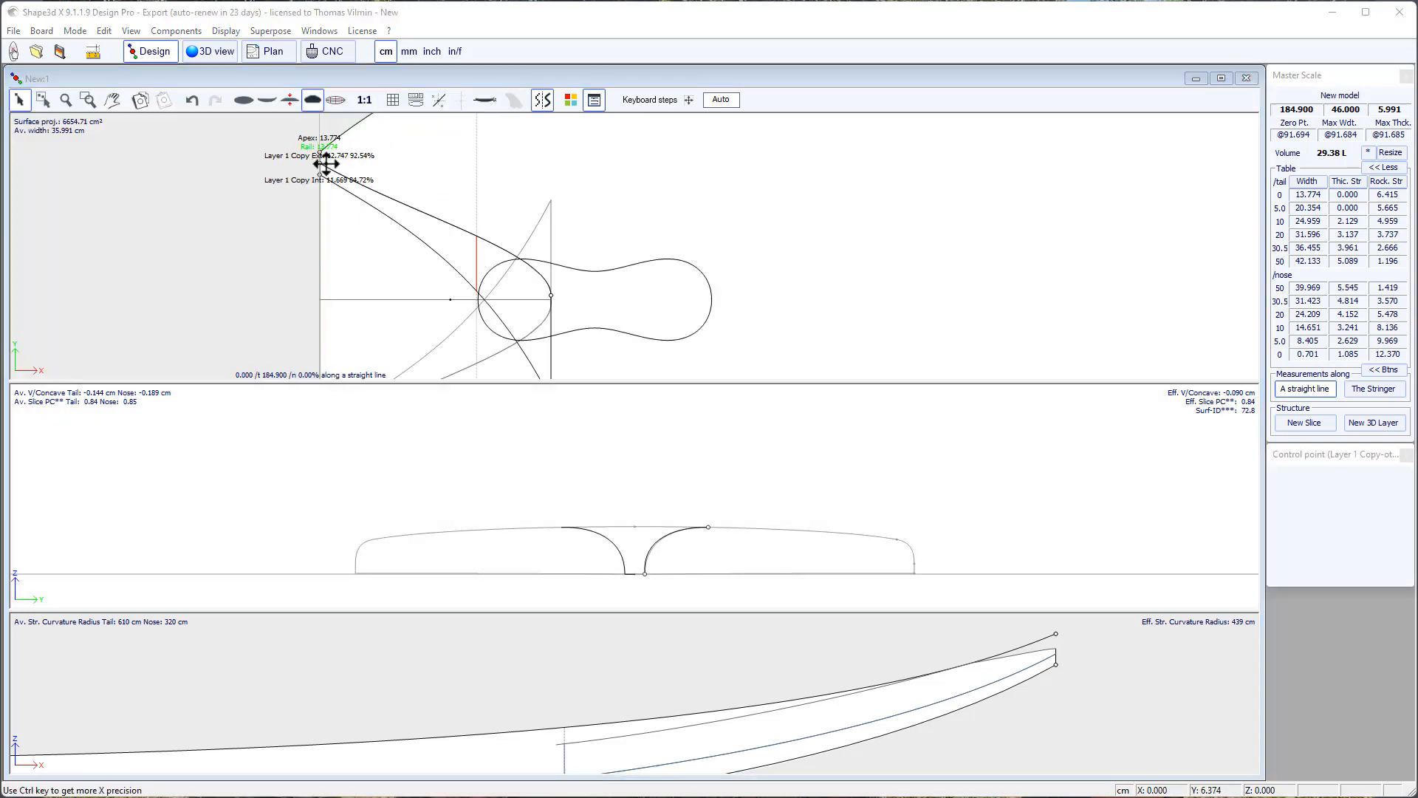
{"action": "left_click_drag", "start_coordinate": [412, 211], "coordinate": [413, 199]}
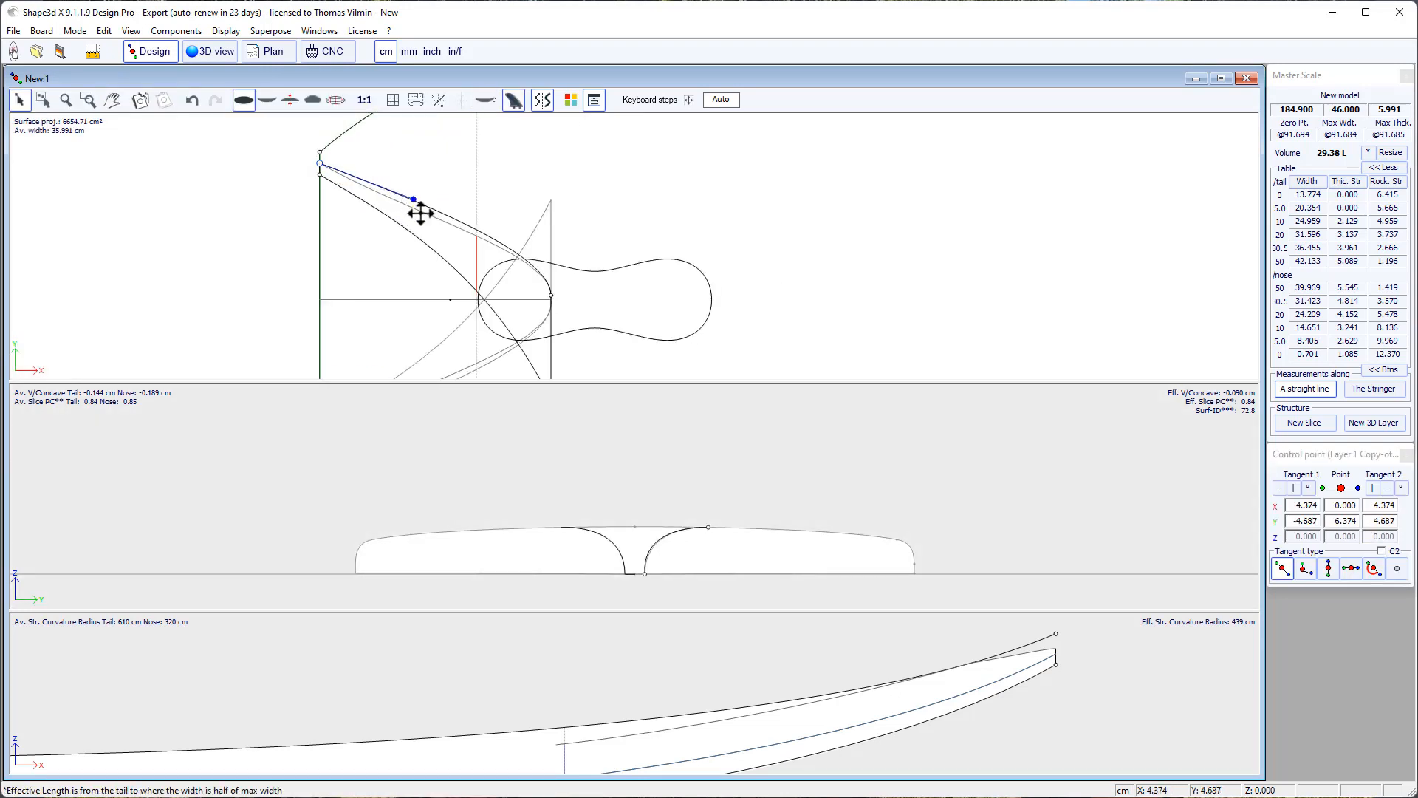
Open the copied layer's slice at about X 7.33 cm and examine its profile against the board section.
{"action": "double_click", "coordinate": [475, 251]}
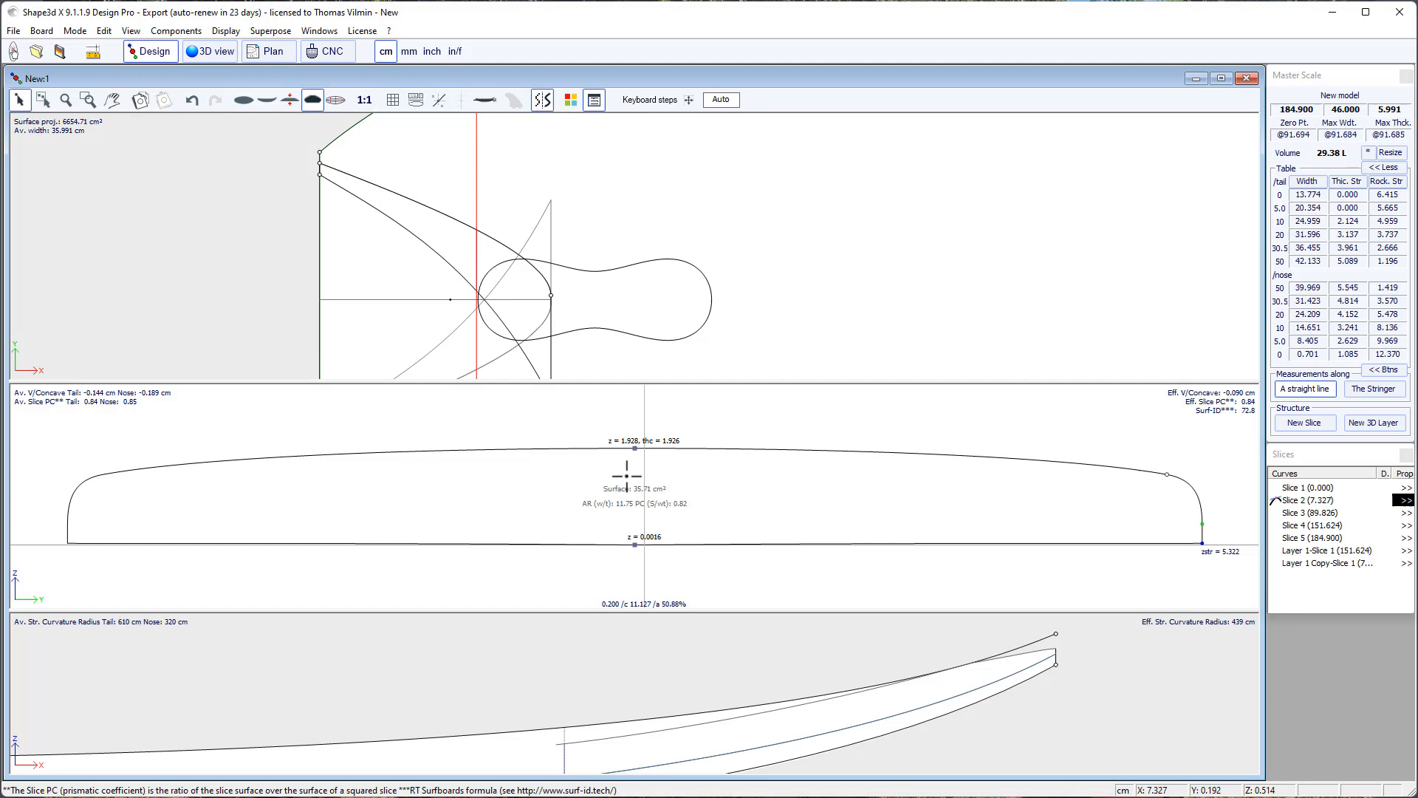
{"action": "double_click", "coordinate": [480, 254]}
{"action": "scroll", "coordinate": [693, 541], "scroll_direction": "down", "scroll_amount": 1}
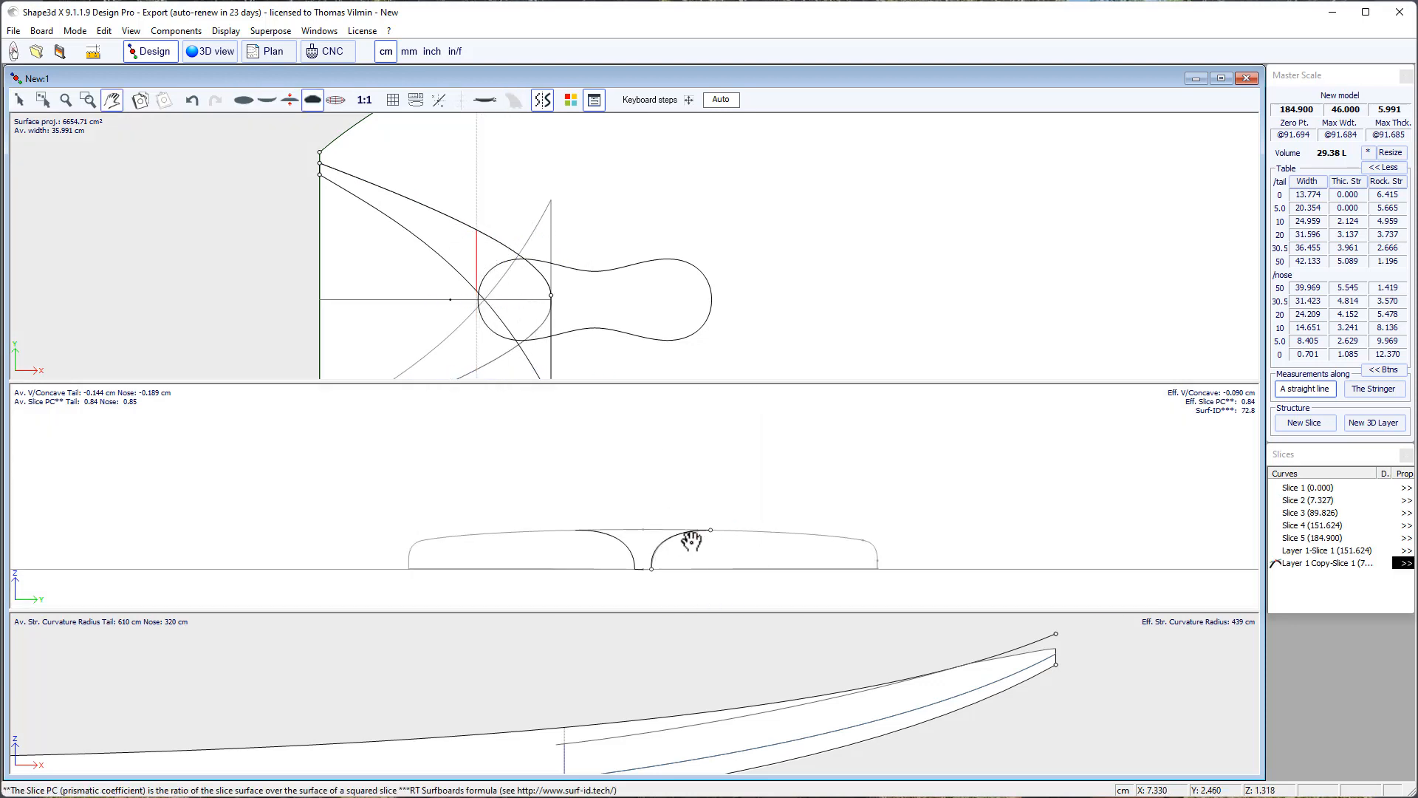
{"action": "scroll", "coordinate": [660, 562], "scroll_direction": "up", "scroll_amount": 2}
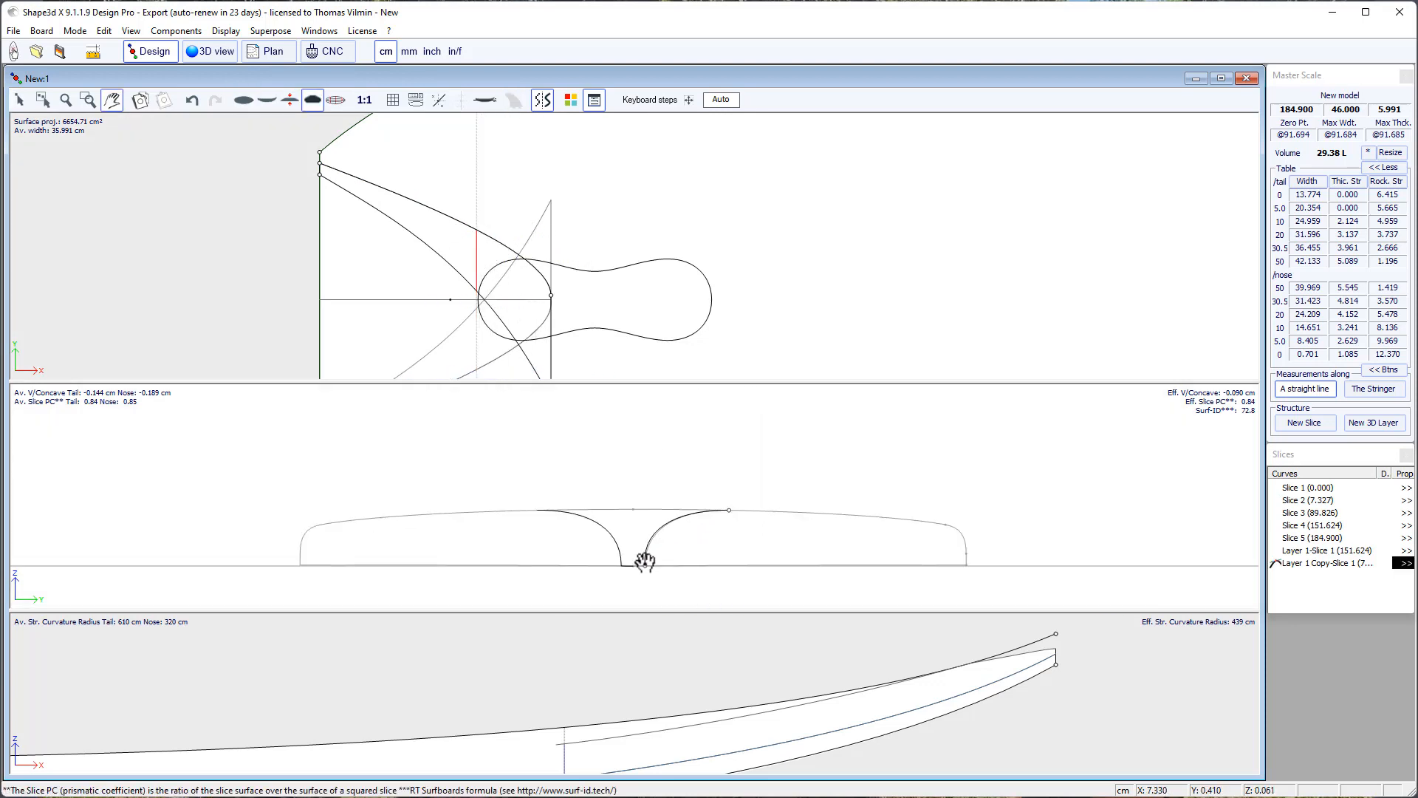
{"action": "scroll", "coordinate": [416, 218], "scroll_direction": "down", "scroll_amount": 2}
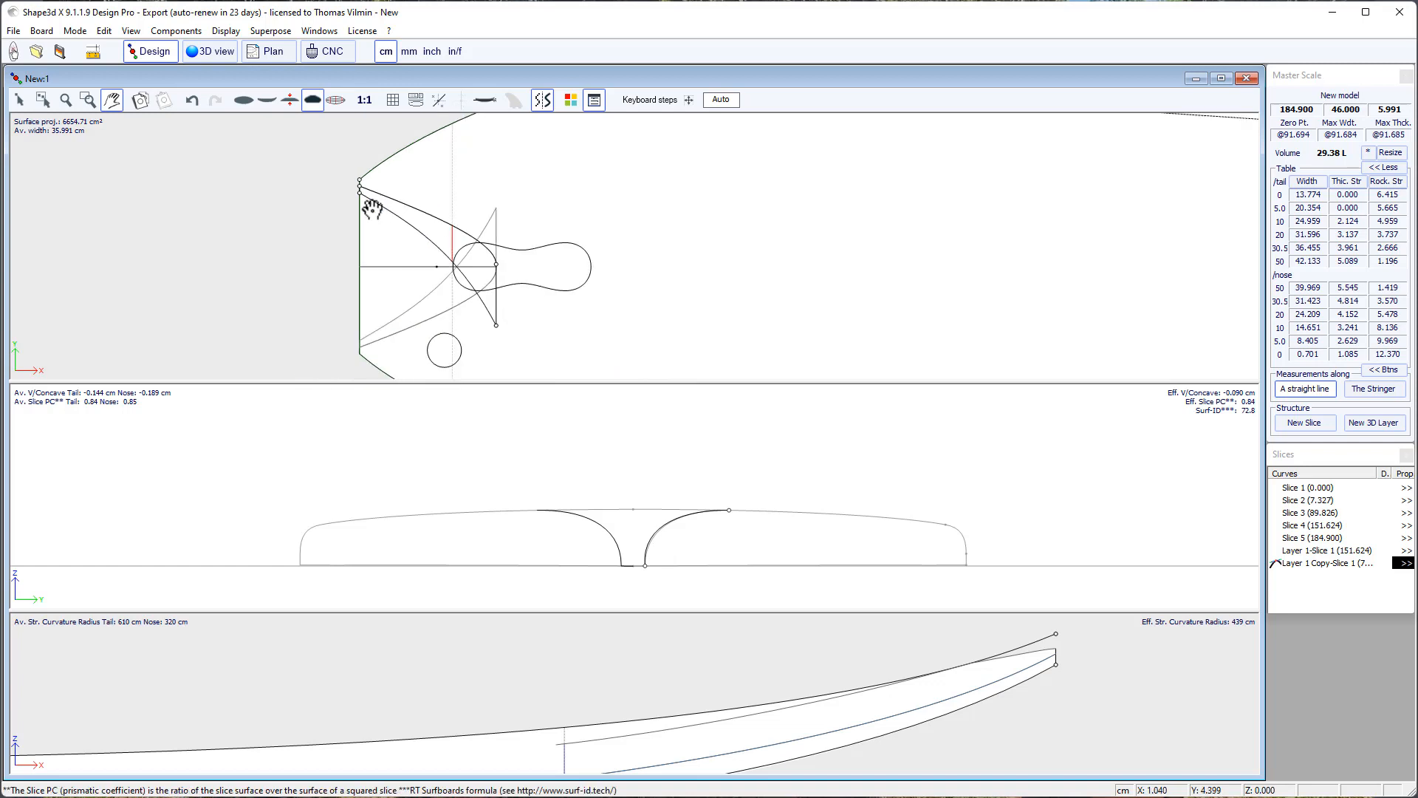
Inspect the rounded tail cut from the deck side in the 3D view.
{"action": "left_click", "coordinate": [210, 51]}
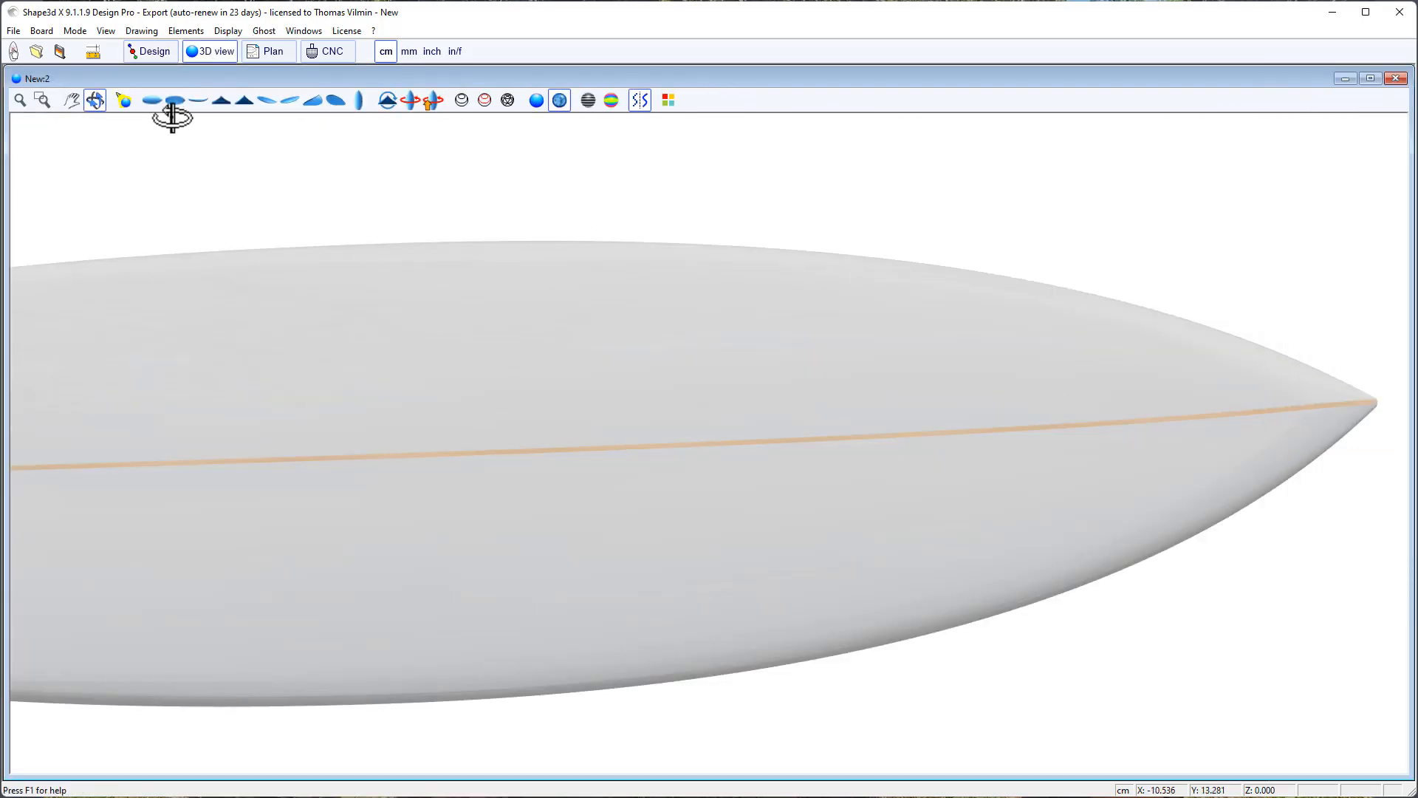
{"action": "left_click", "coordinate": [151, 100]}
{"action": "left_click_drag", "start_coordinate": [395, 541], "coordinate": [507, 610]}
{"action": "scroll", "coordinate": [104, 646], "scroll_direction": "up", "scroll_amount": 3}
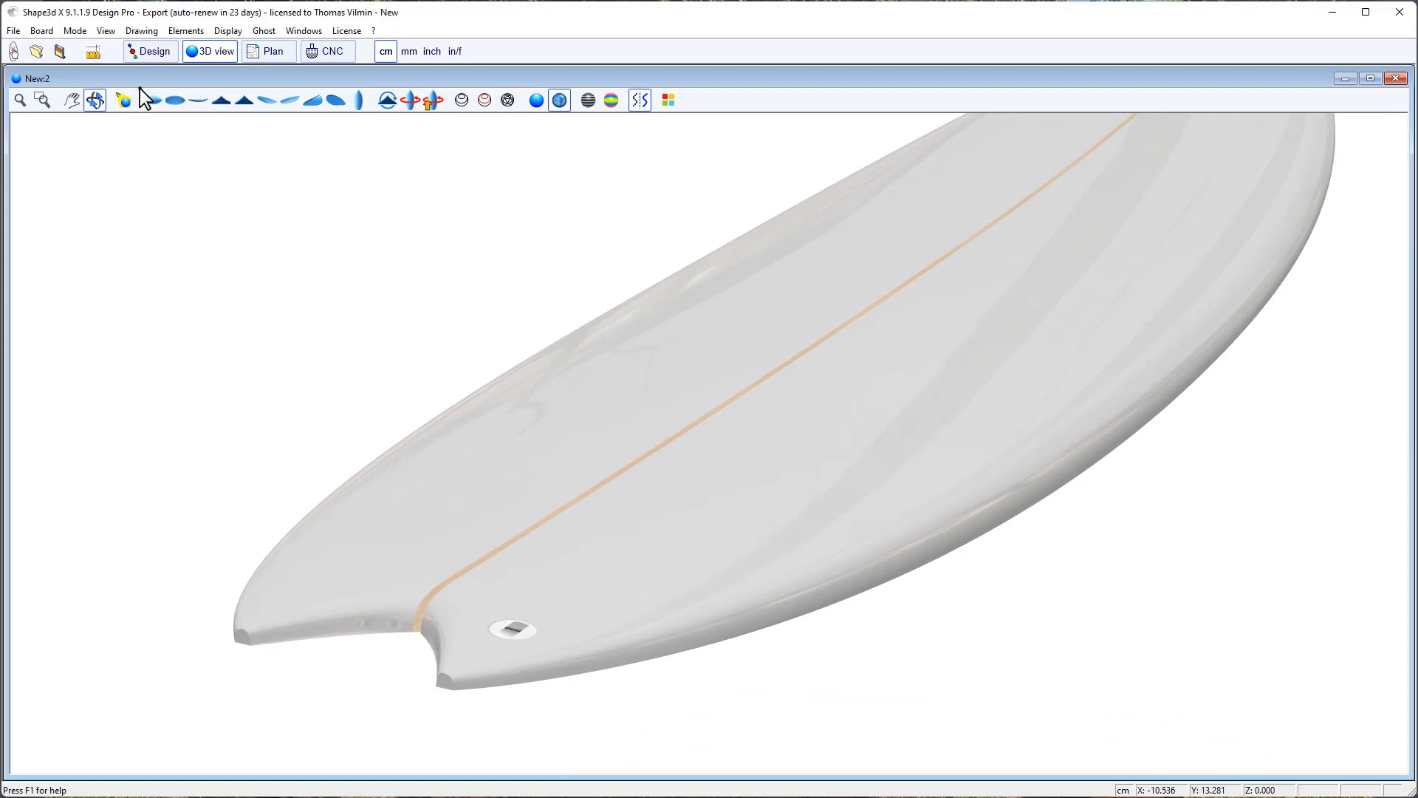
Straighten the inner curve in the design view: tail tangent at about X 3.32, Y 2.14, front tangent at about X 6.45, Y -0.44 cm.
{"action": "left_click", "coordinate": [155, 51]}
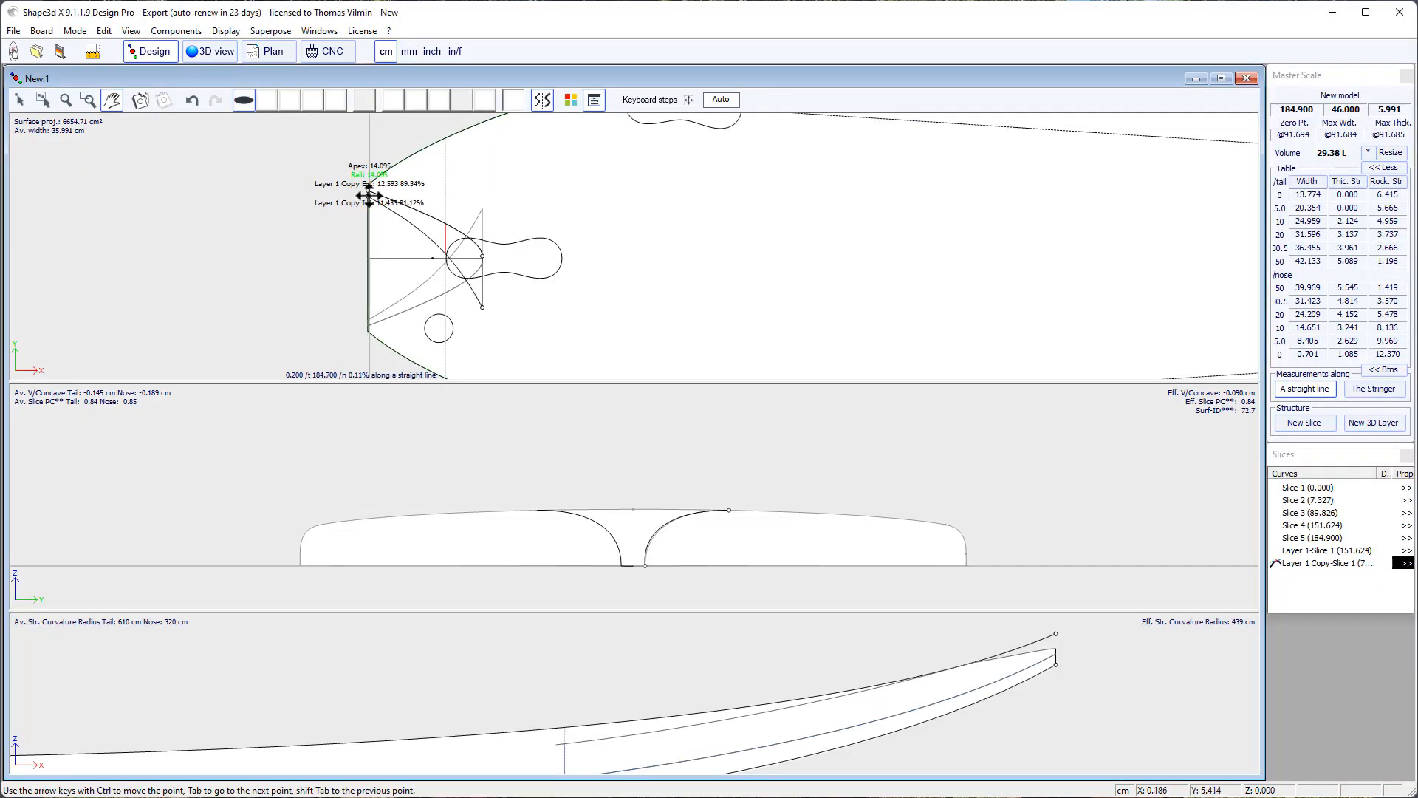
{"action": "left_click", "coordinate": [369, 194]}
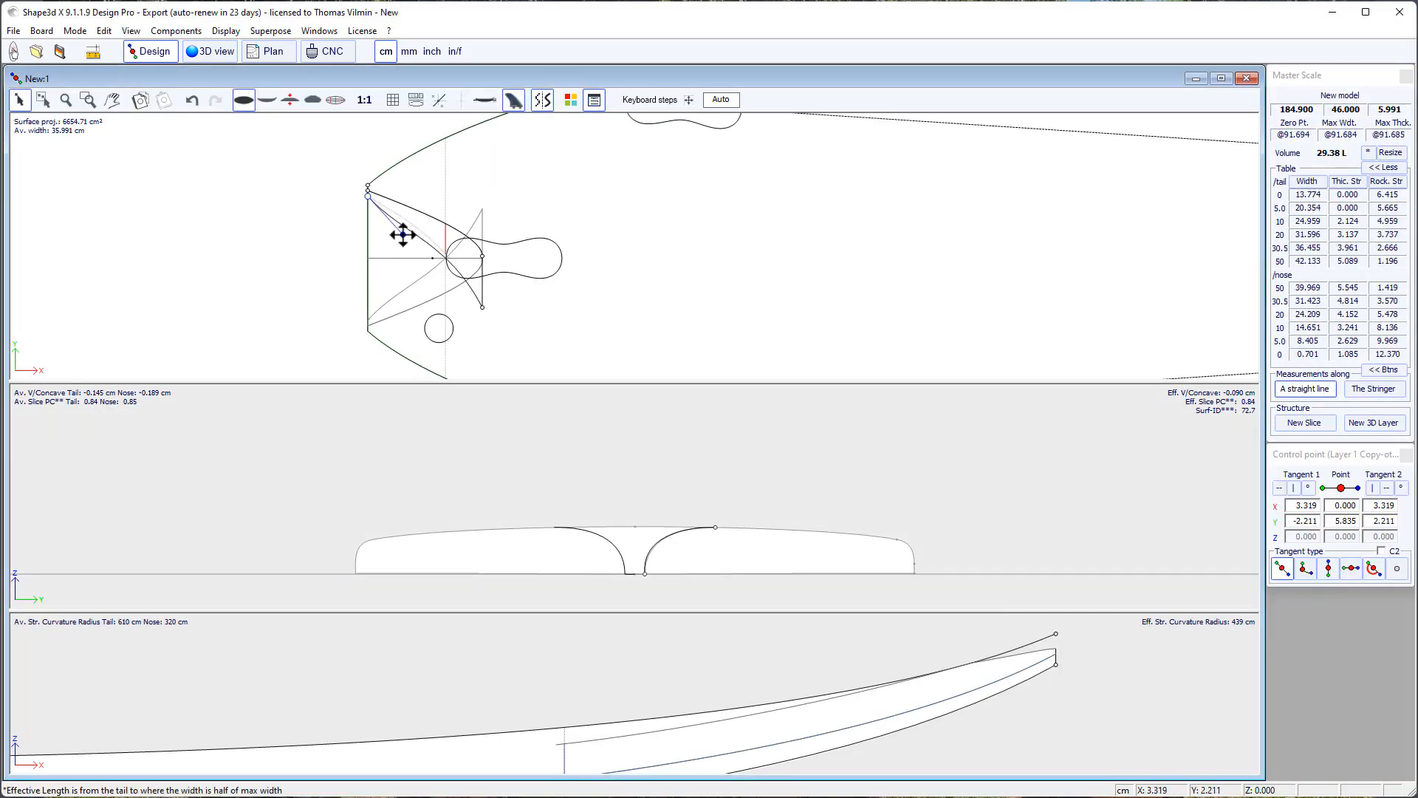
{"action": "left_click", "coordinate": [483, 307]}
{"action": "left_click_drag", "start_coordinate": [443, 246], "coordinate": [436, 262]}
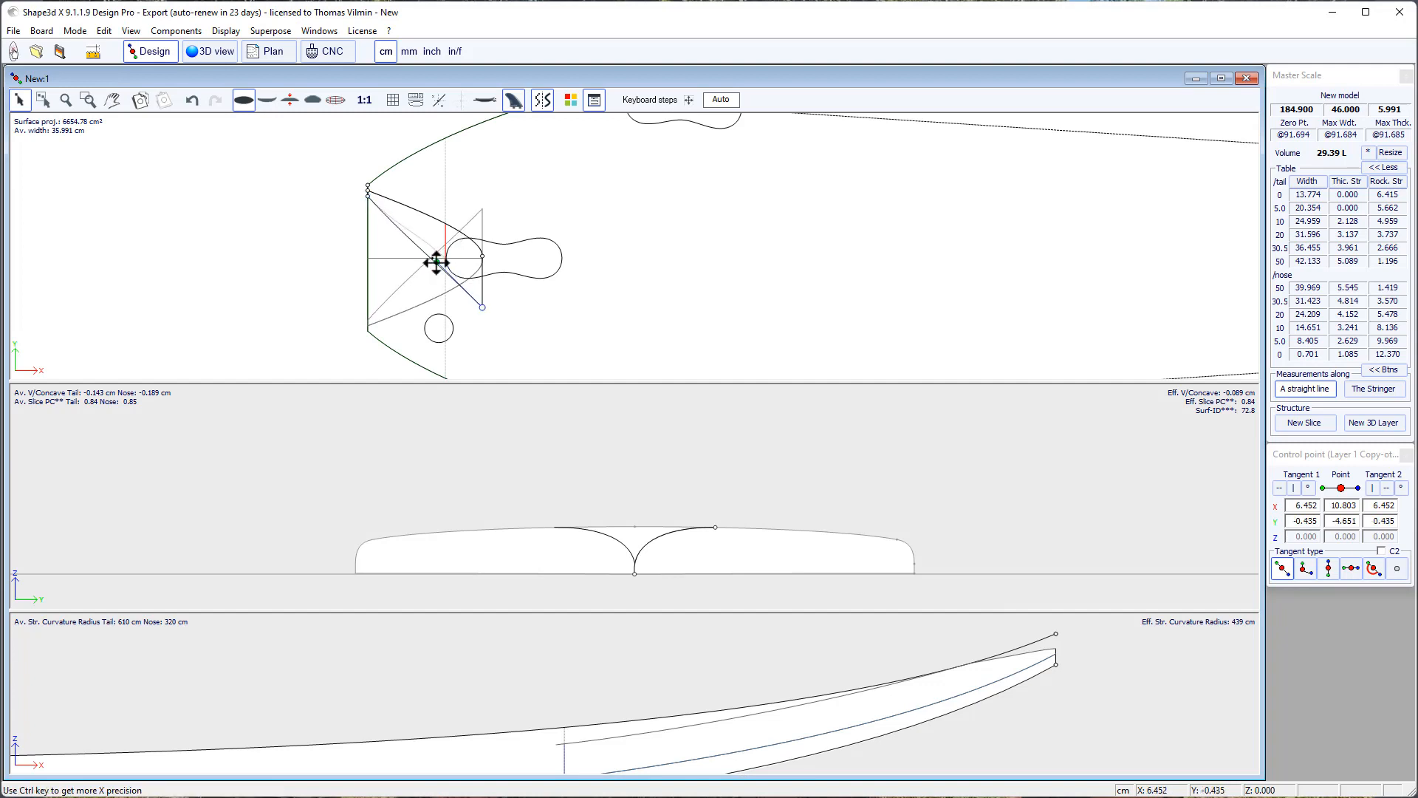
{"action": "left_click", "coordinate": [369, 196]}
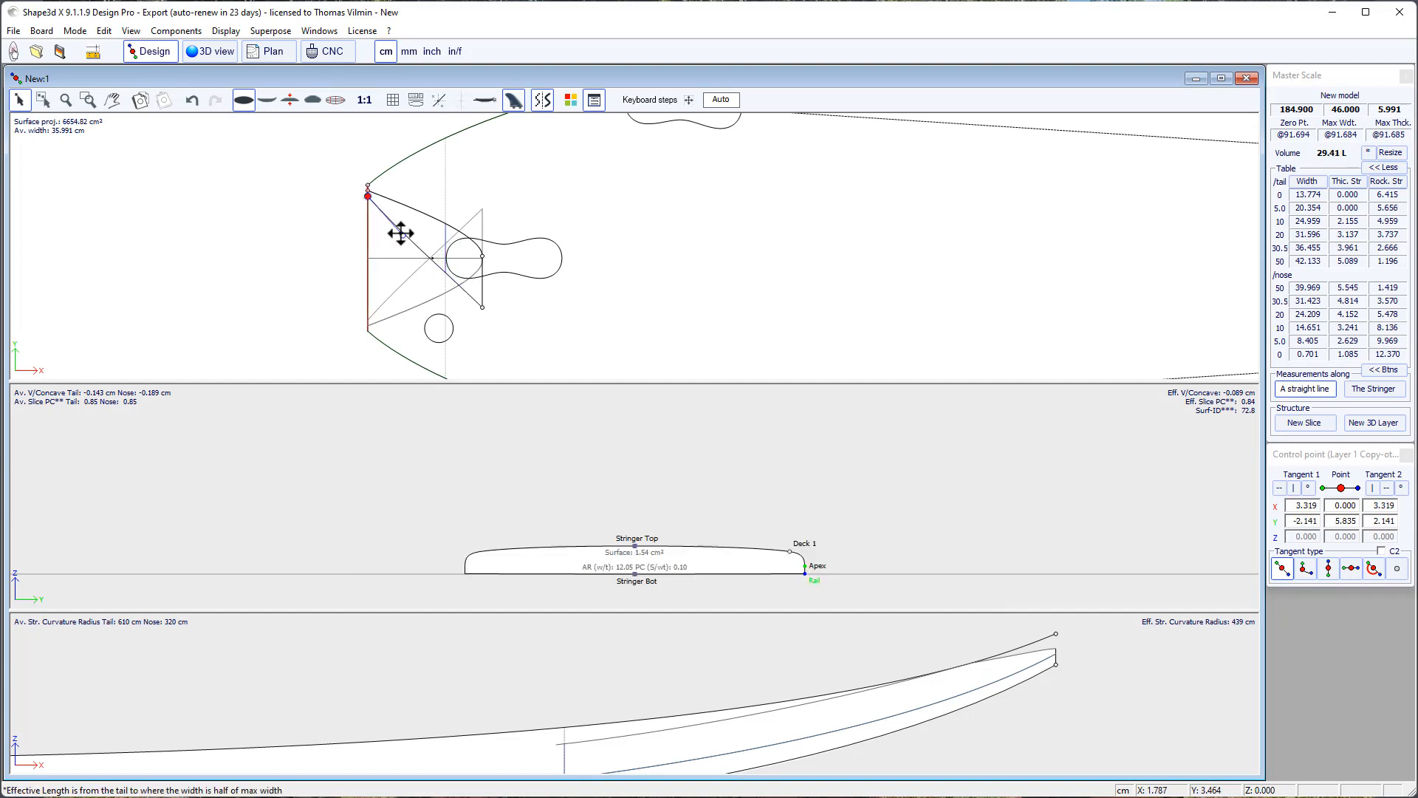
Set the outer curve's tail tangent at about X 6.45, Y 2.28 cm.
{"action": "left_click", "coordinate": [358, 183]}
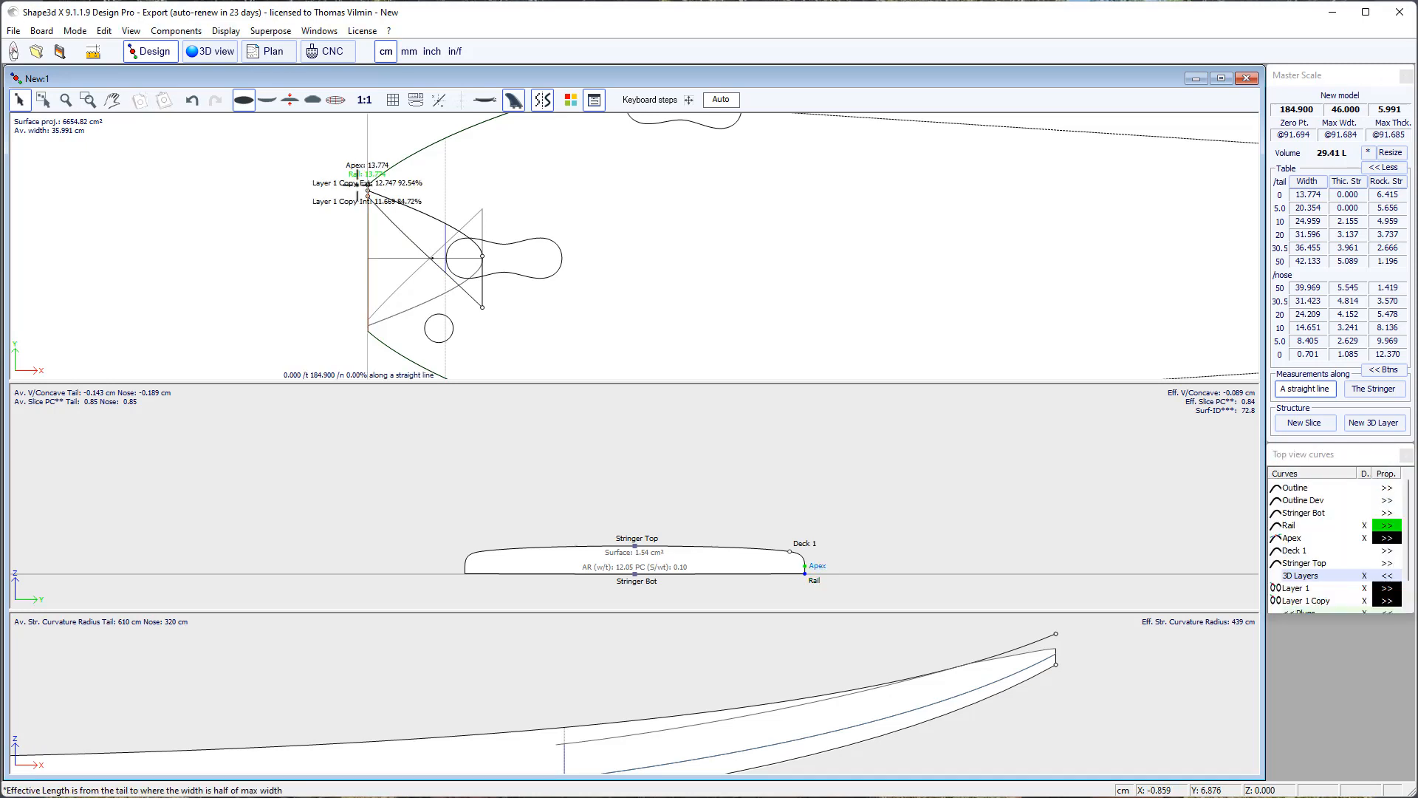
{"action": "left_click", "coordinate": [367, 191]}
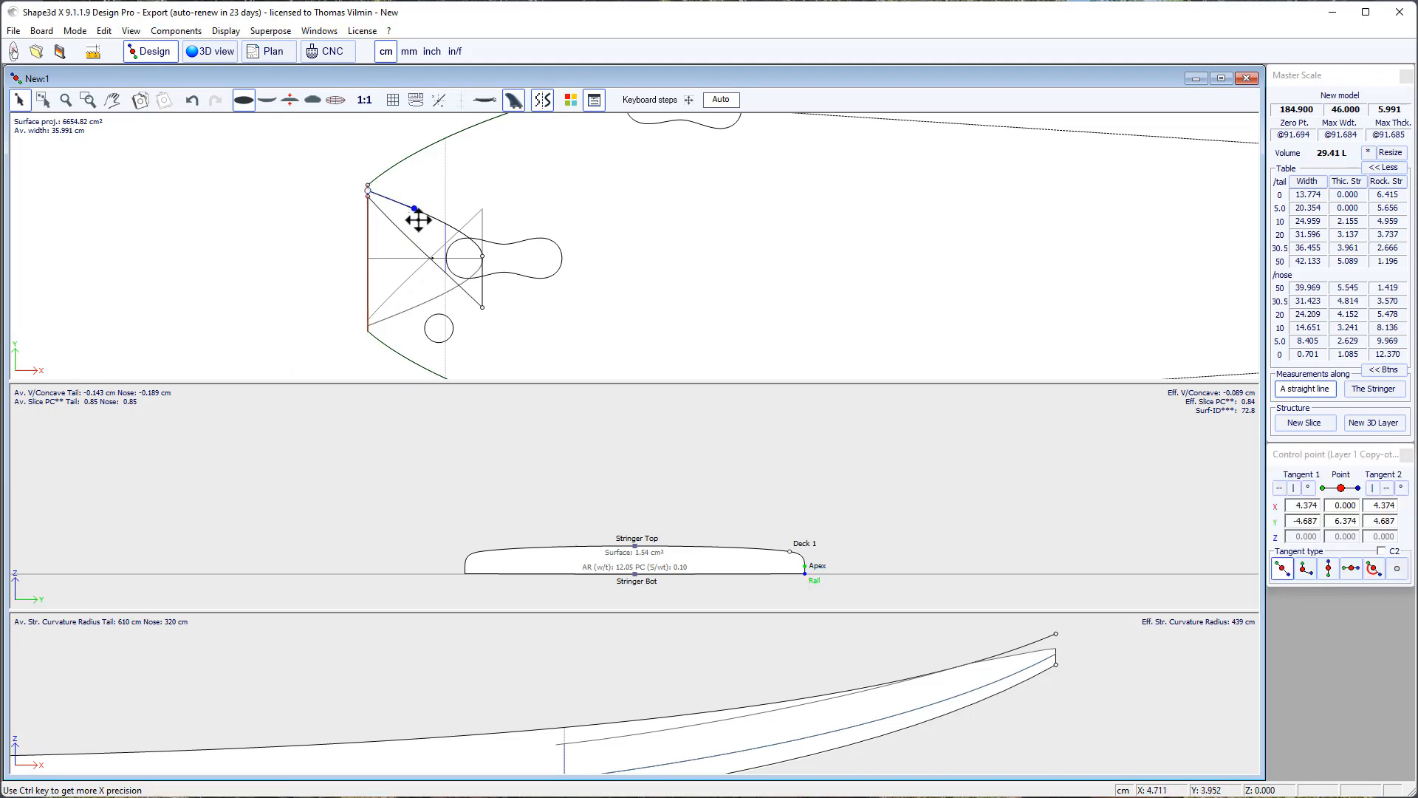
{"action": "left_click_drag", "start_coordinate": [432, 230], "coordinate": [436, 234]}
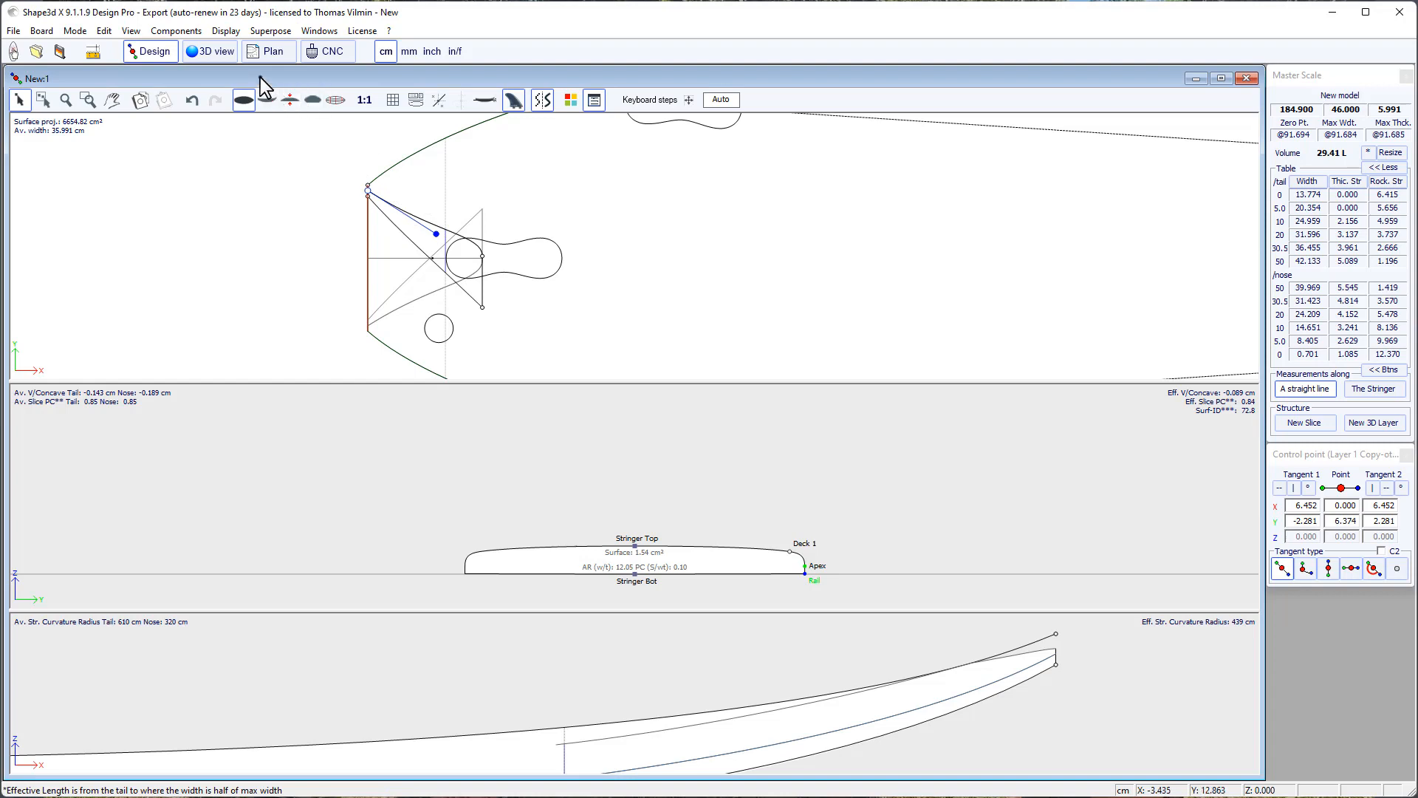
Inspect the swallow tail and the whole deck from several angles in the 3D view.
{"action": "left_click", "coordinate": [216, 52]}
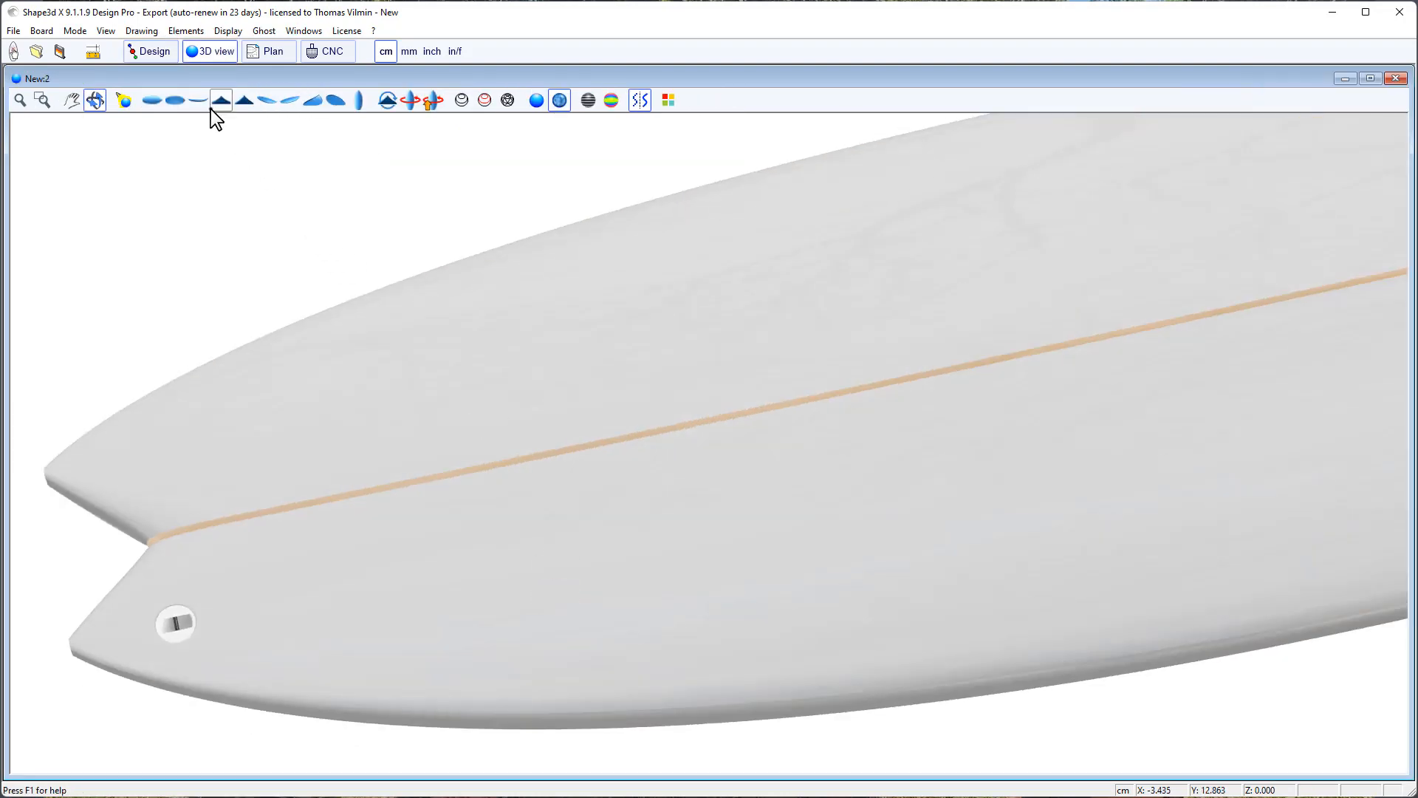
{"action": "left_click", "coordinate": [152, 99]}
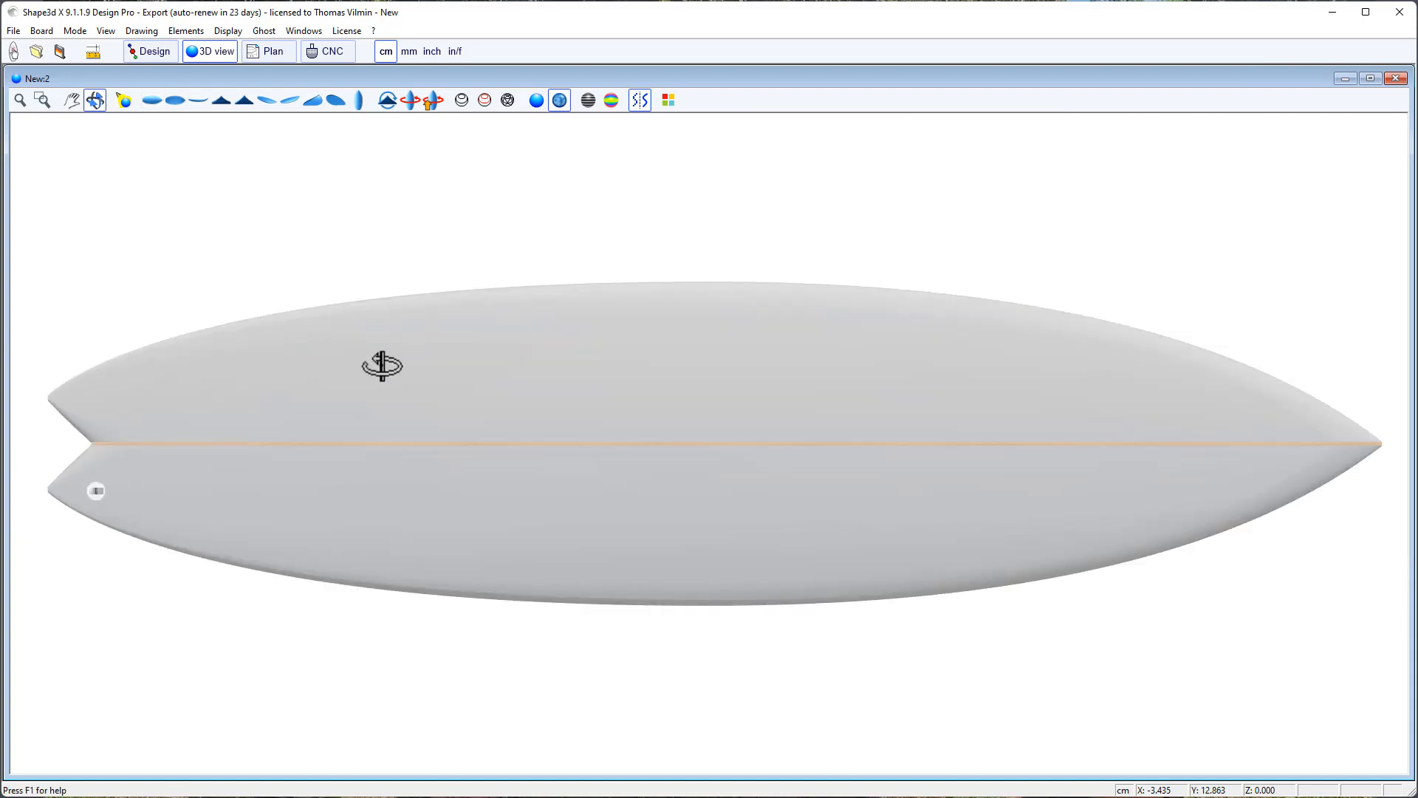
{"action": "left_click_drag", "start_coordinate": [613, 548], "coordinate": [595, 526]}
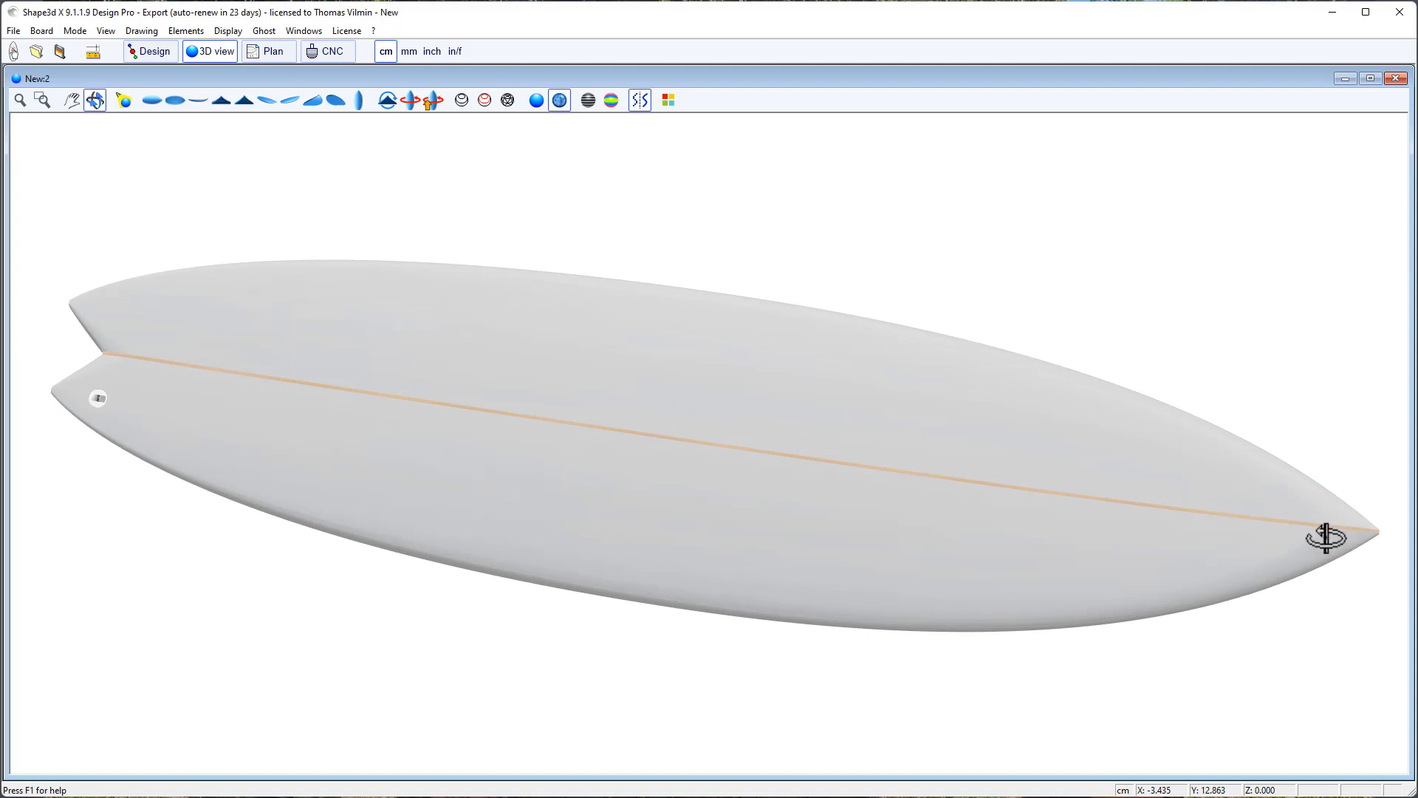
{"action": "left_click_drag", "start_coordinate": [1326, 537], "coordinate": [1281, 451]}
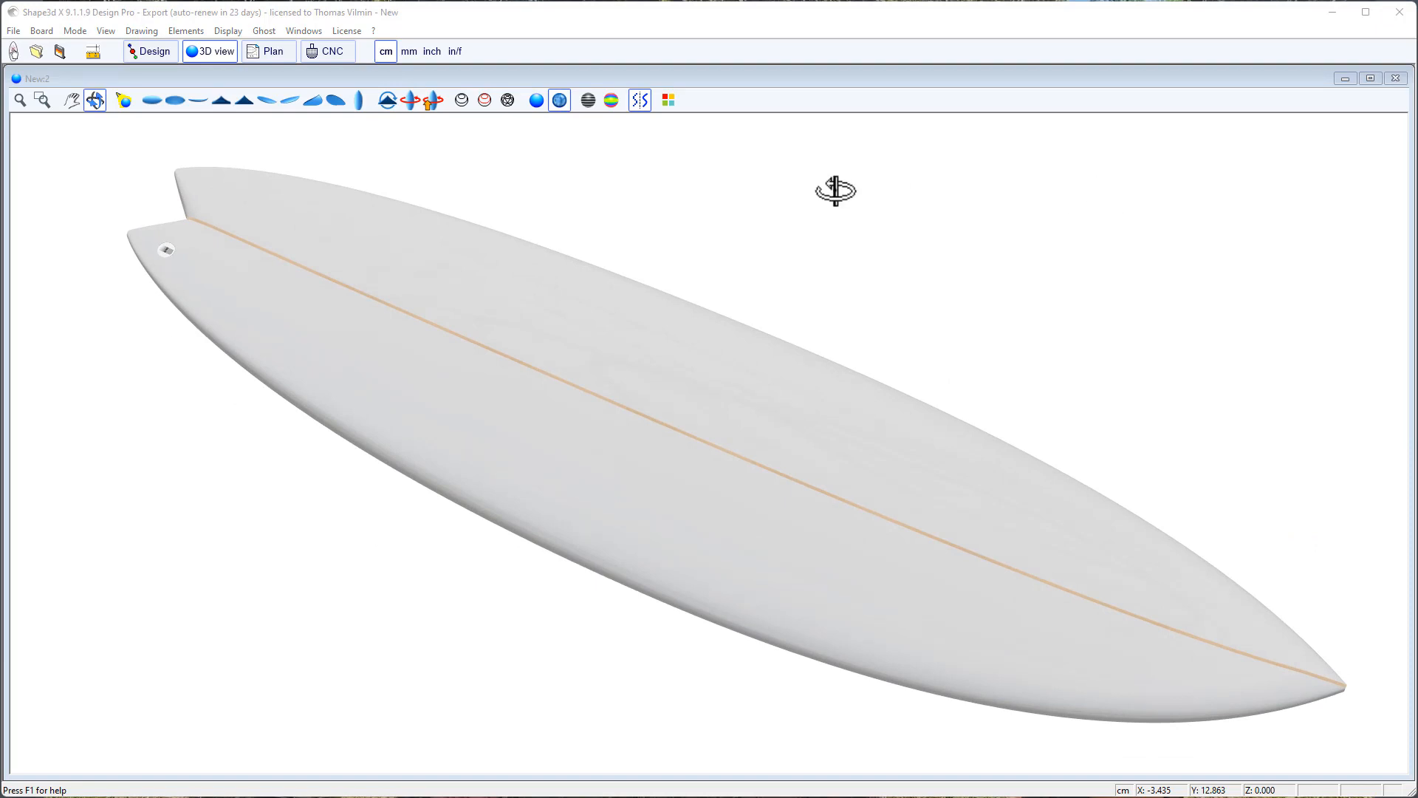
Return to the design view and show the whole board in both the outline and side profile views.
{"action": "left_click", "coordinate": [152, 53]}
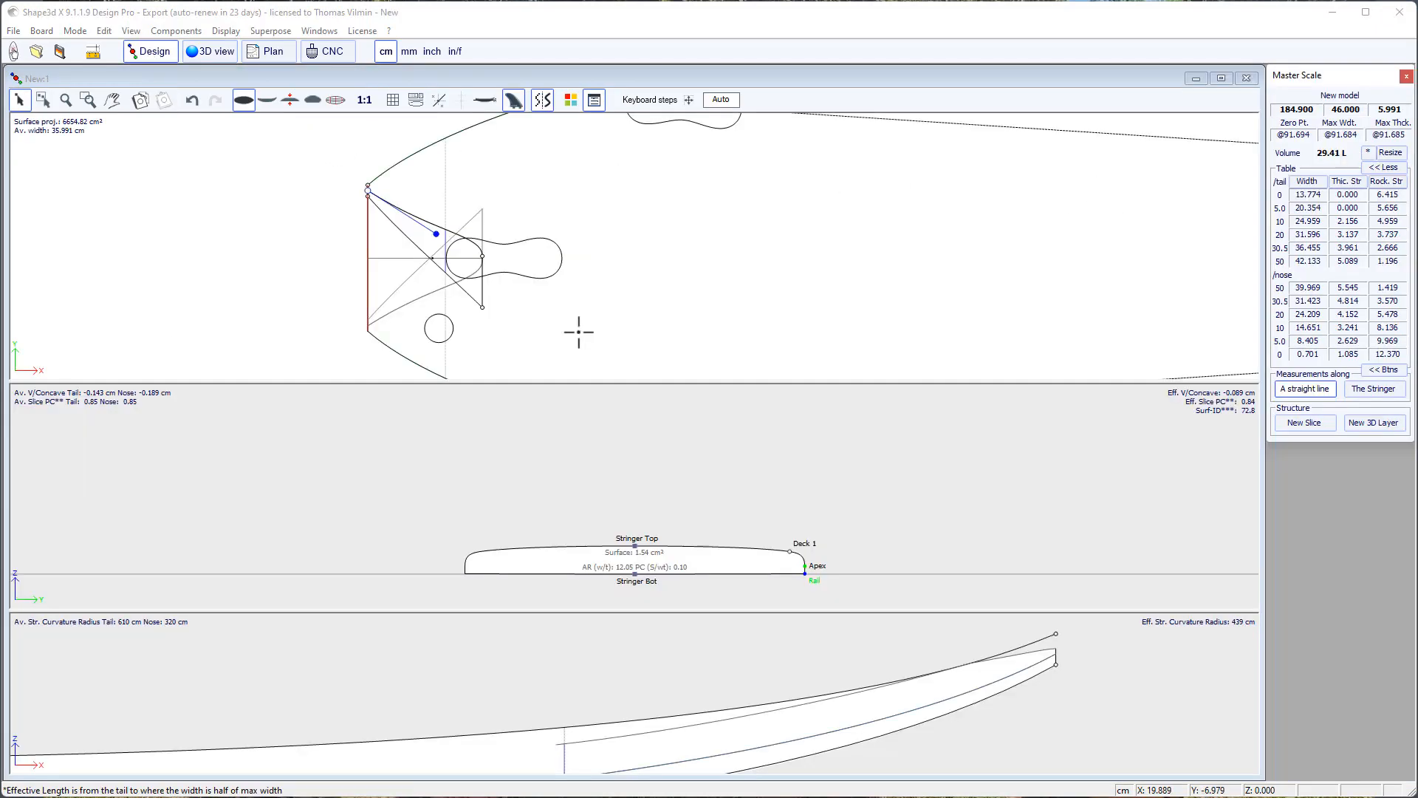
{"action": "scroll", "coordinate": [25, 236], "scroll_direction": "down", "scroll_amount": 5}
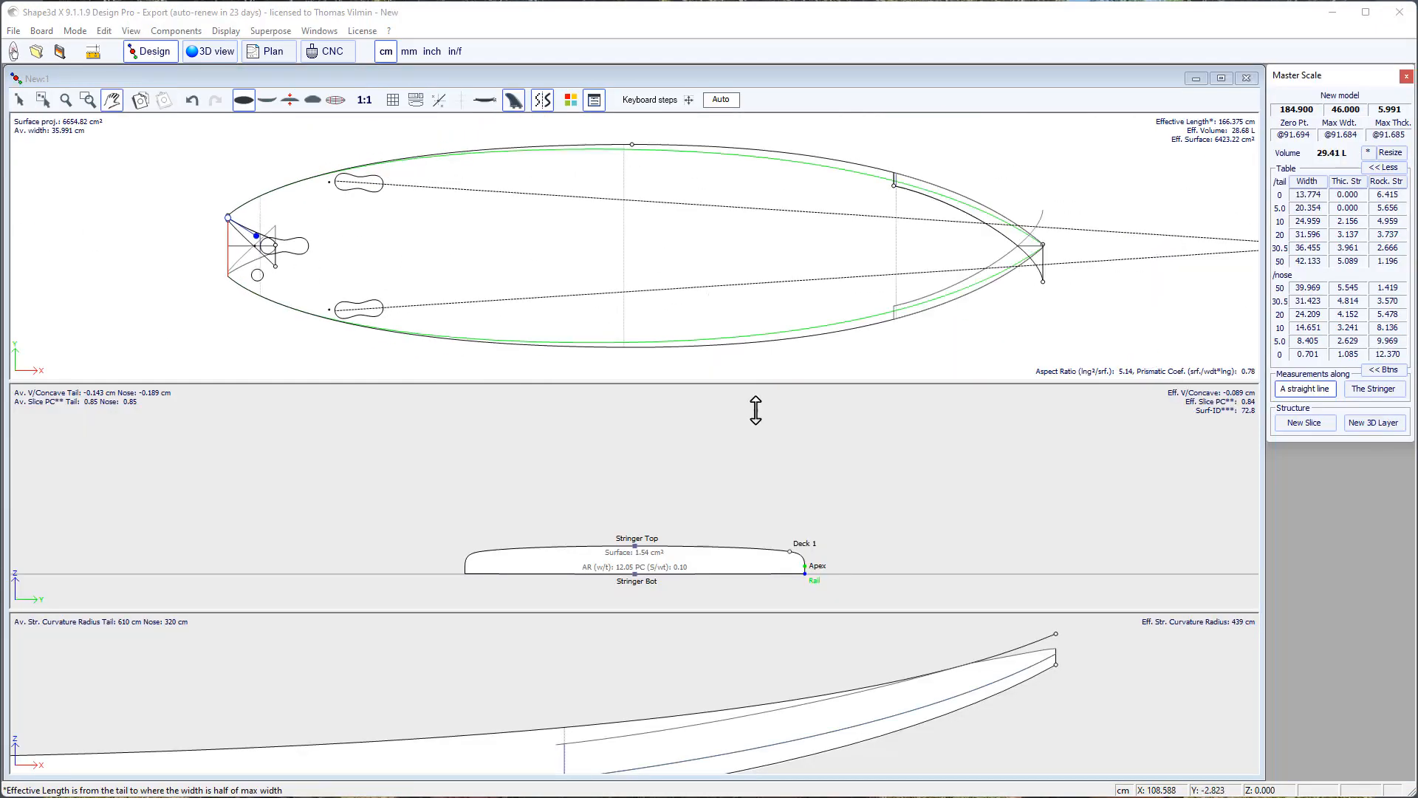
{"action": "left_click", "coordinate": [1117, 688]}
{"action": "scroll", "coordinate": [1118, 688], "scroll_direction": "down", "scroll_amount": 4}
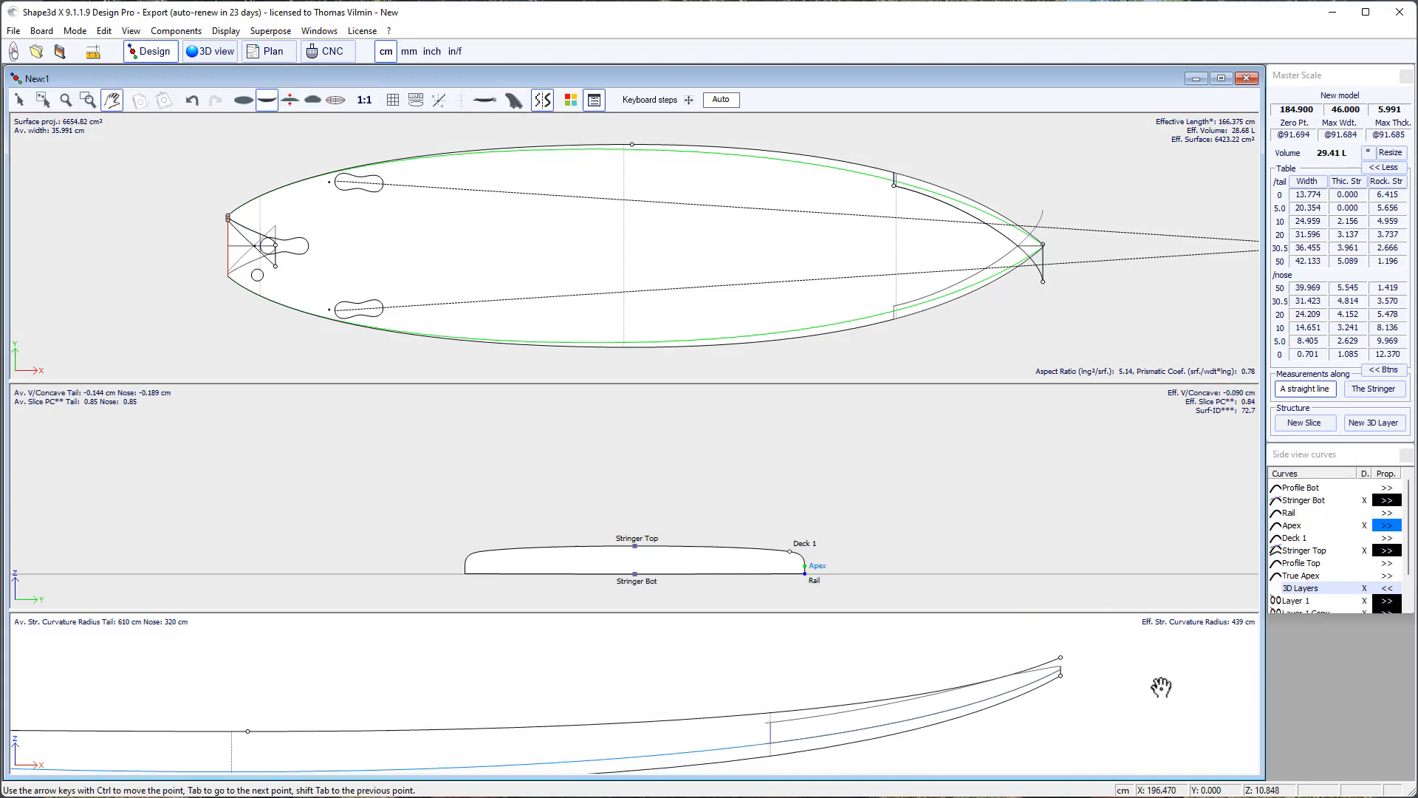
{"action": "scroll", "coordinate": [1164, 690], "scroll_direction": "down", "scroll_amount": 3}
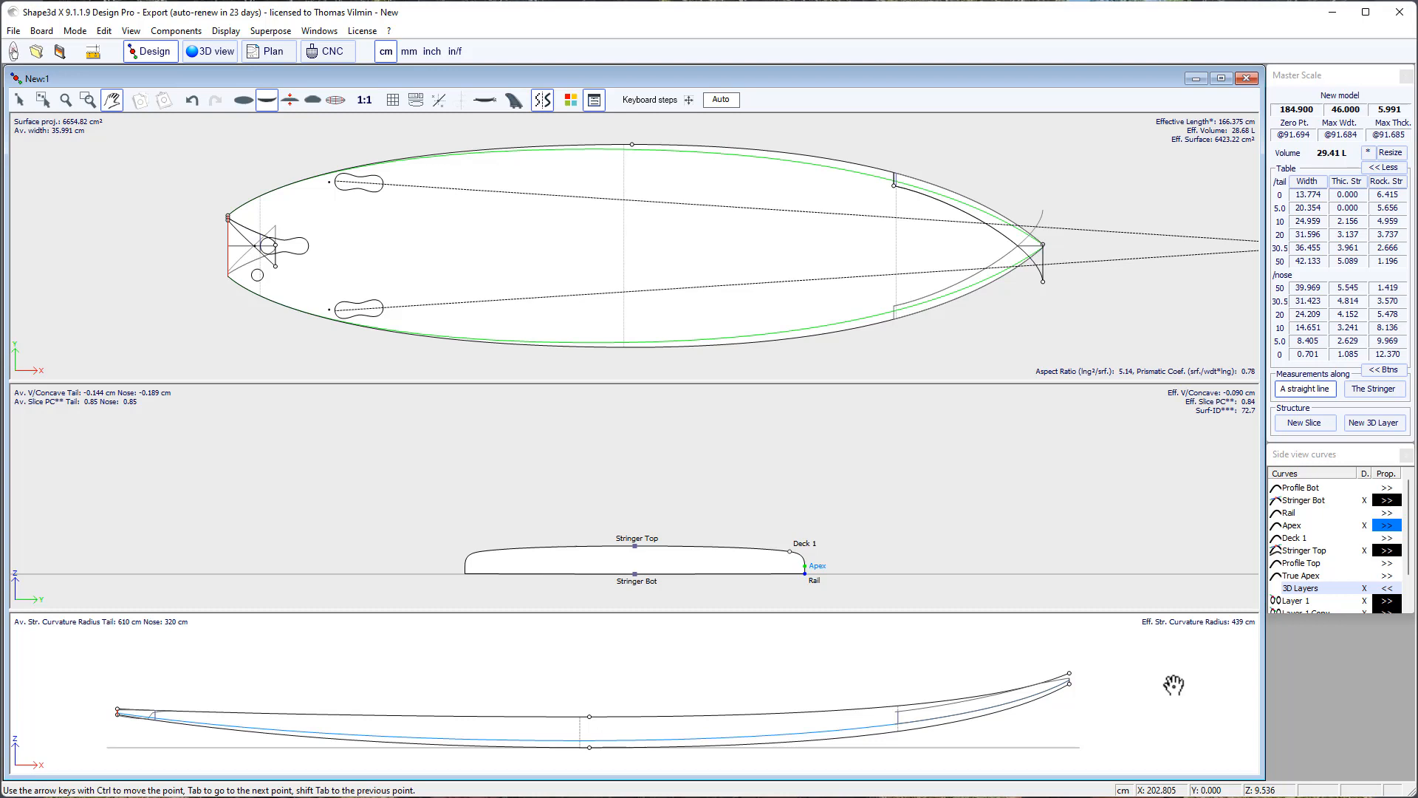
Add a free 3D layer on the board's bottom, starting at the tail at X 0 cm.
{"action": "left_click", "coordinate": [1158, 281]}
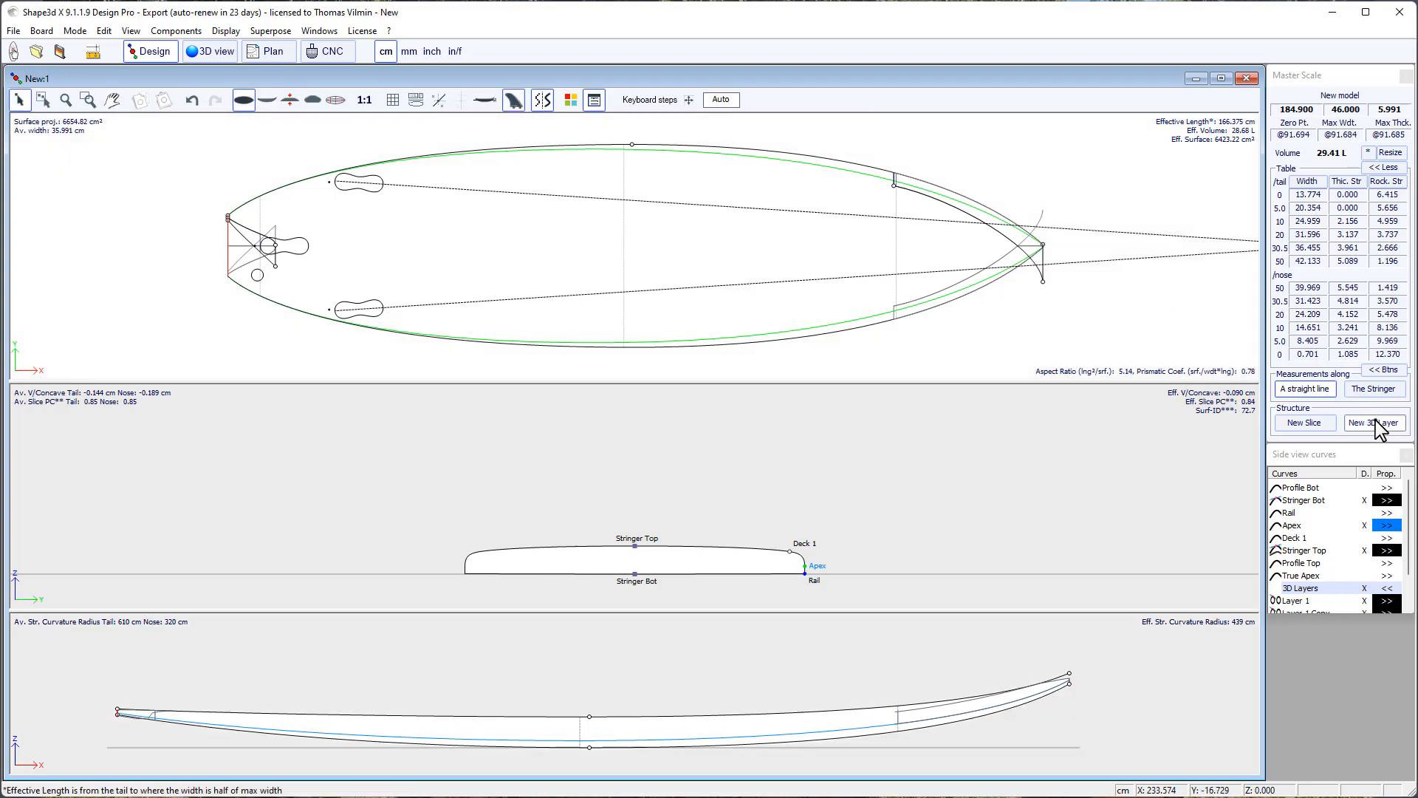
{"action": "left_click", "coordinate": [1376, 423]}
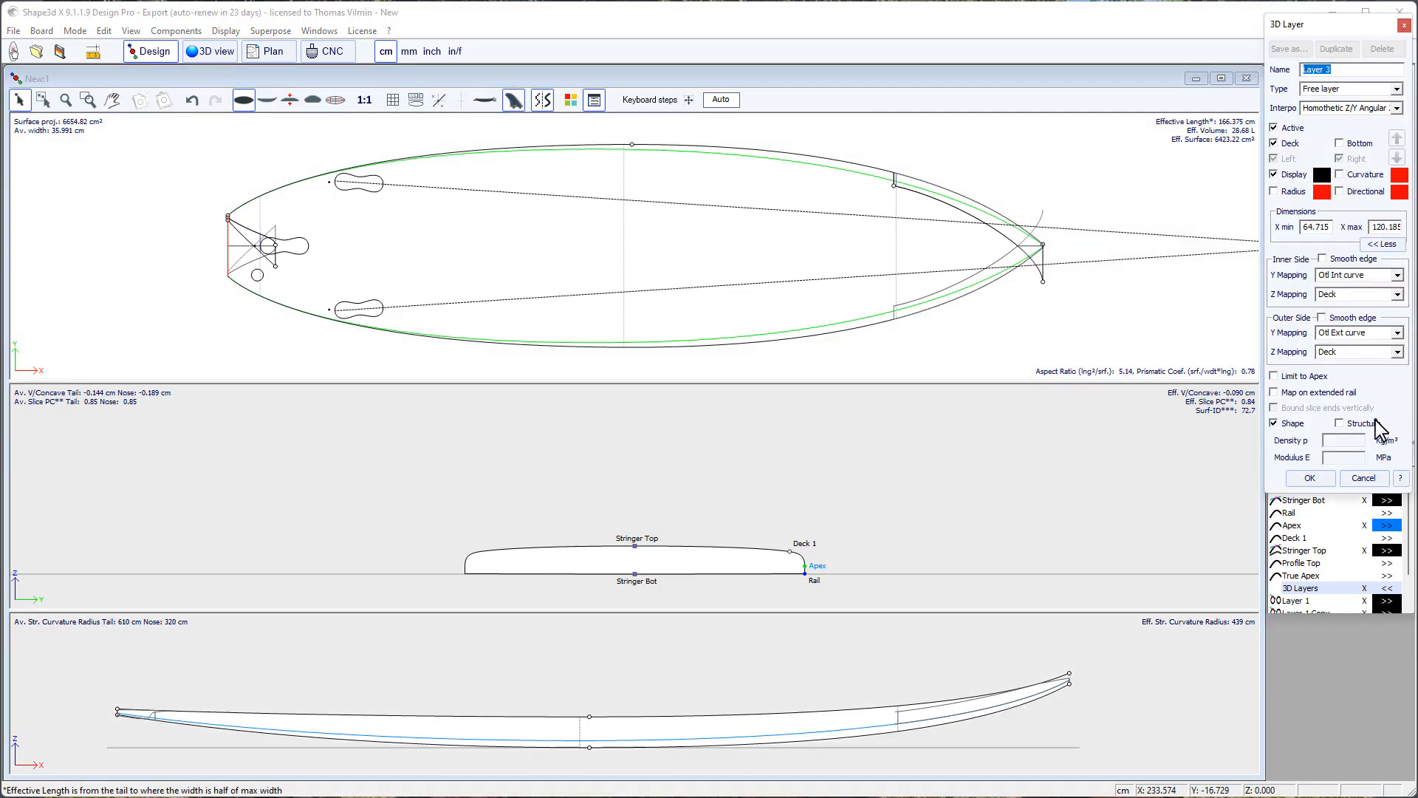
{"action": "left_click", "coordinate": [1352, 144]}
{"action": "left_click", "coordinate": [1310, 478]}
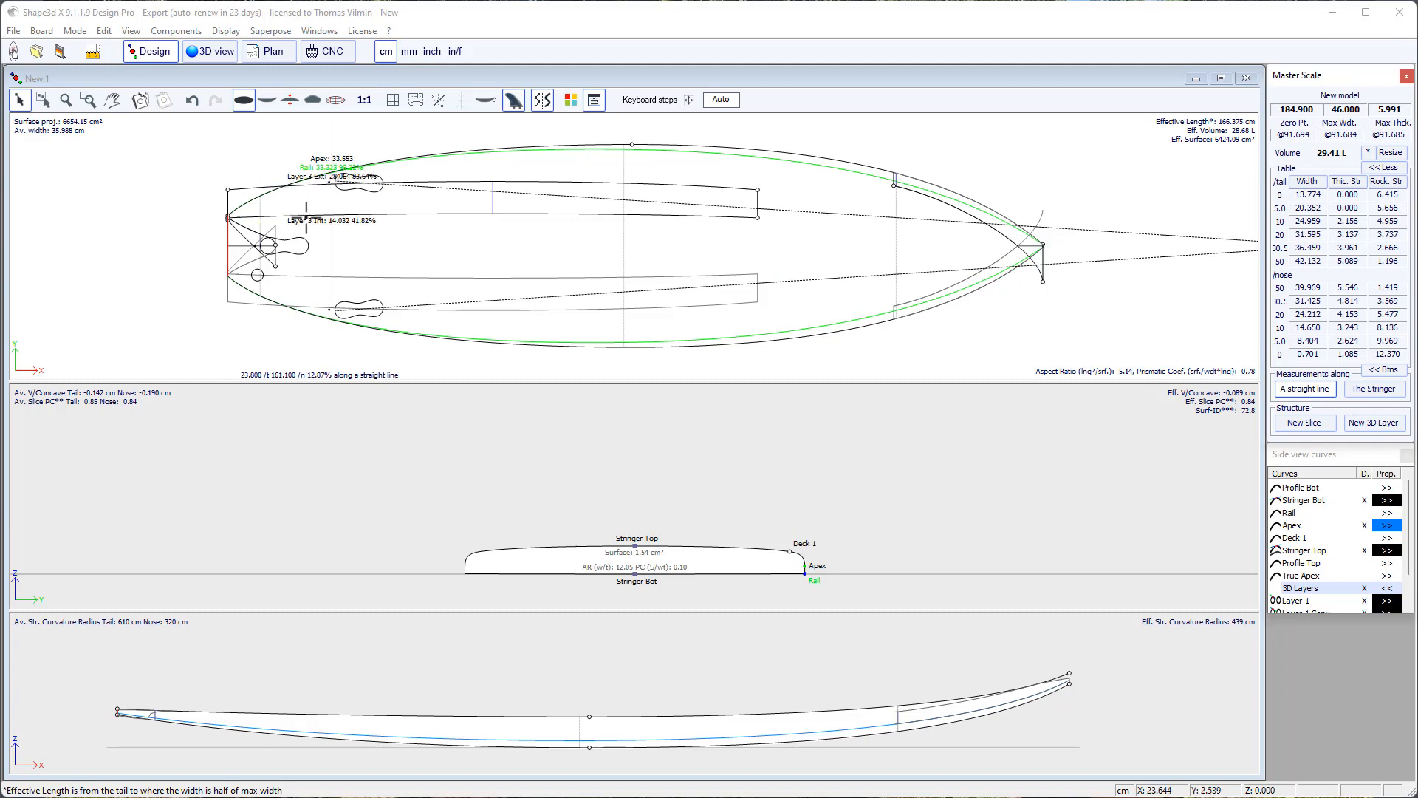
Place the layer's outer tail corner at about Y 15.78, inner tail corner at Y 8.91, and inner front corner at X 88.65, Y 4.38 cm.
{"action": "left_click", "coordinate": [227, 189]}
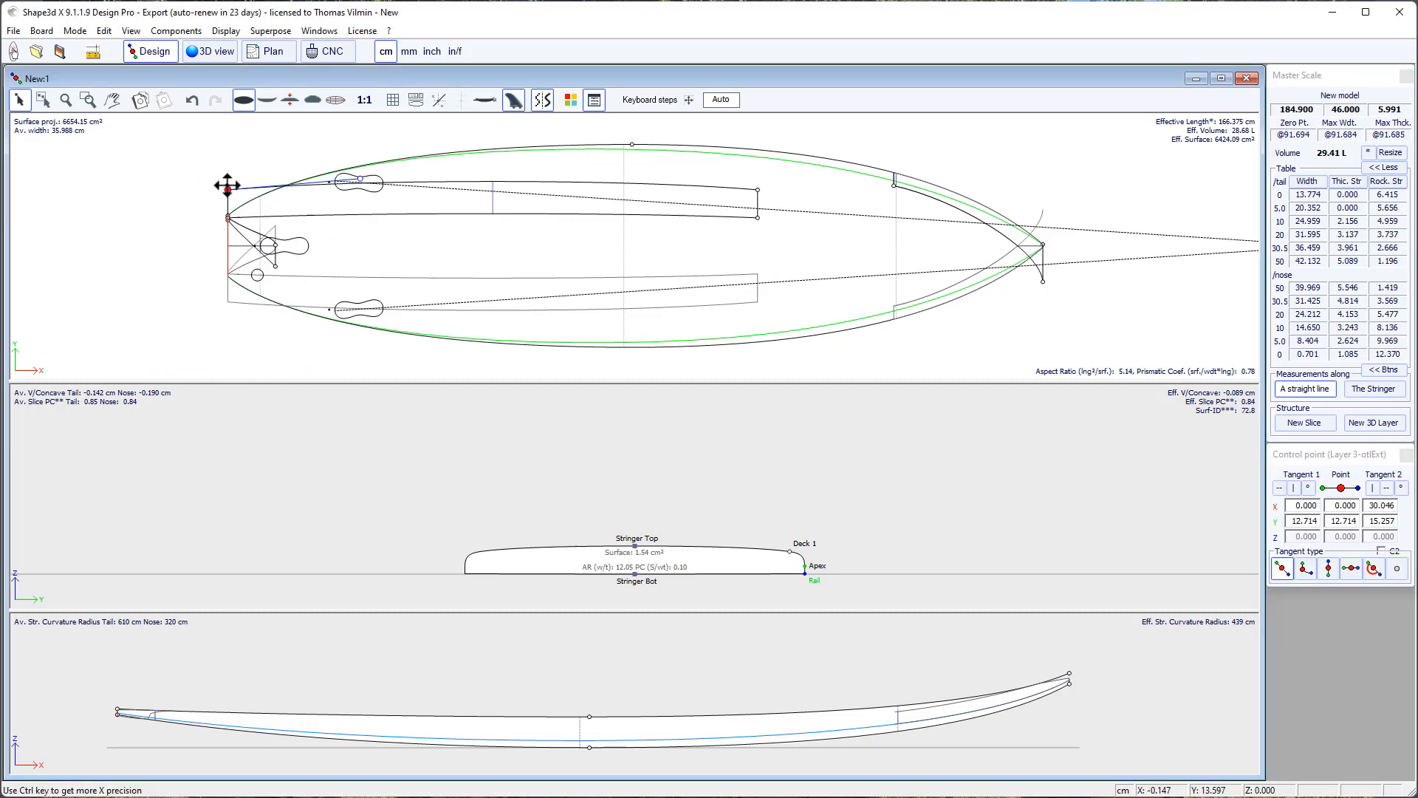
{"action": "left_click_drag", "start_coordinate": [227, 185], "coordinate": [225, 180]}
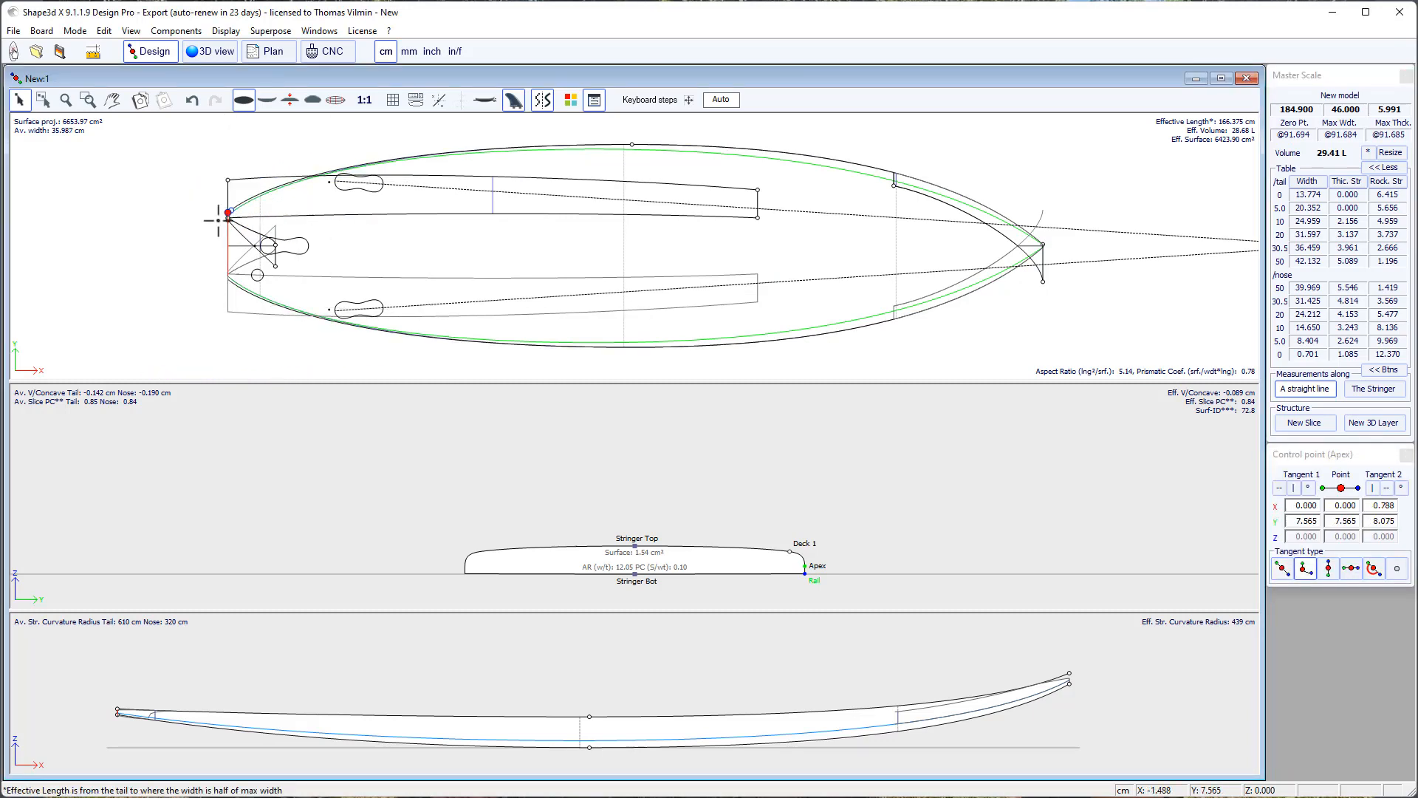
{"action": "left_click", "coordinate": [760, 191]}
{"action": "left_click_drag", "start_coordinate": [760, 190], "coordinate": [618, 226]}
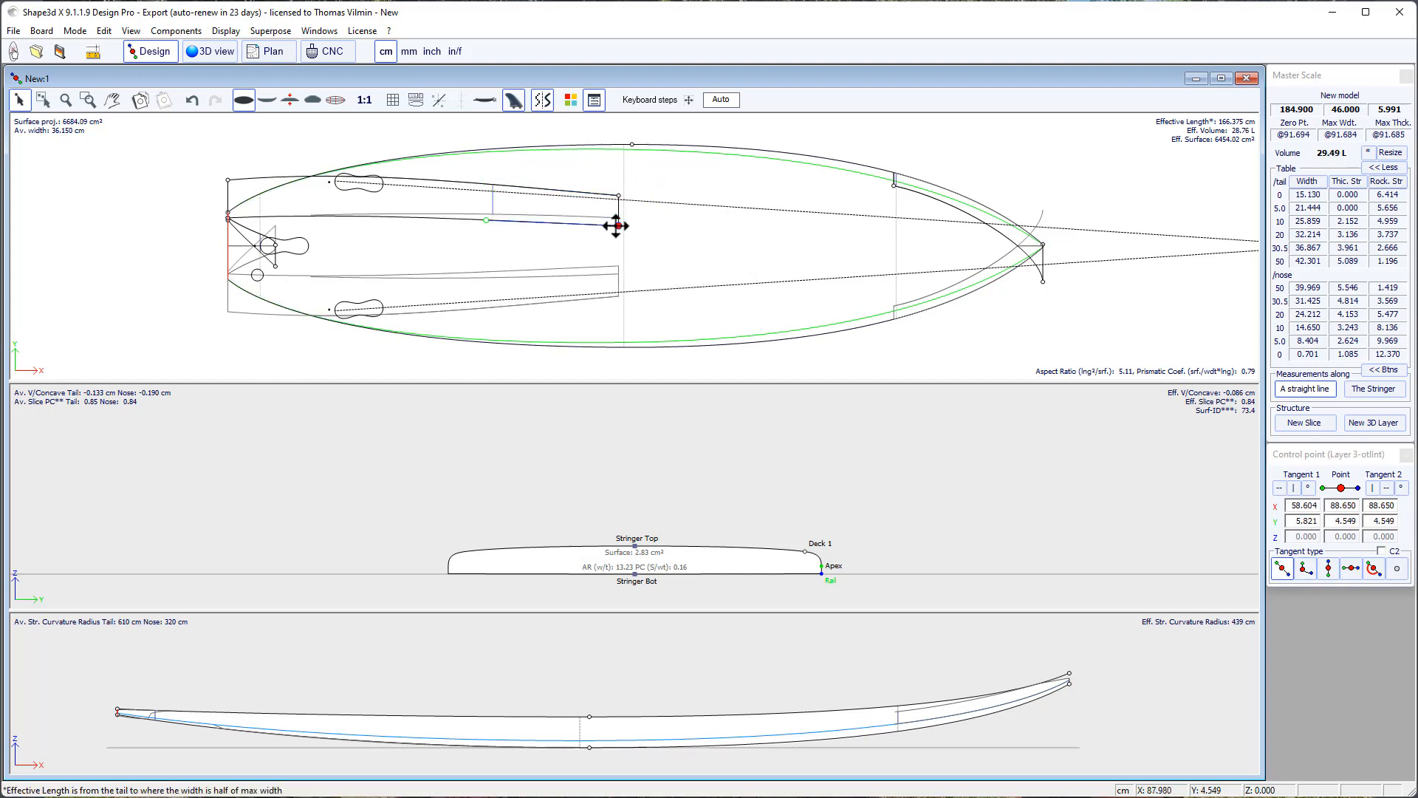
{"action": "left_click", "coordinate": [226, 217]}
{"action": "left_click_drag", "start_coordinate": [226, 215], "coordinate": [224, 176]}
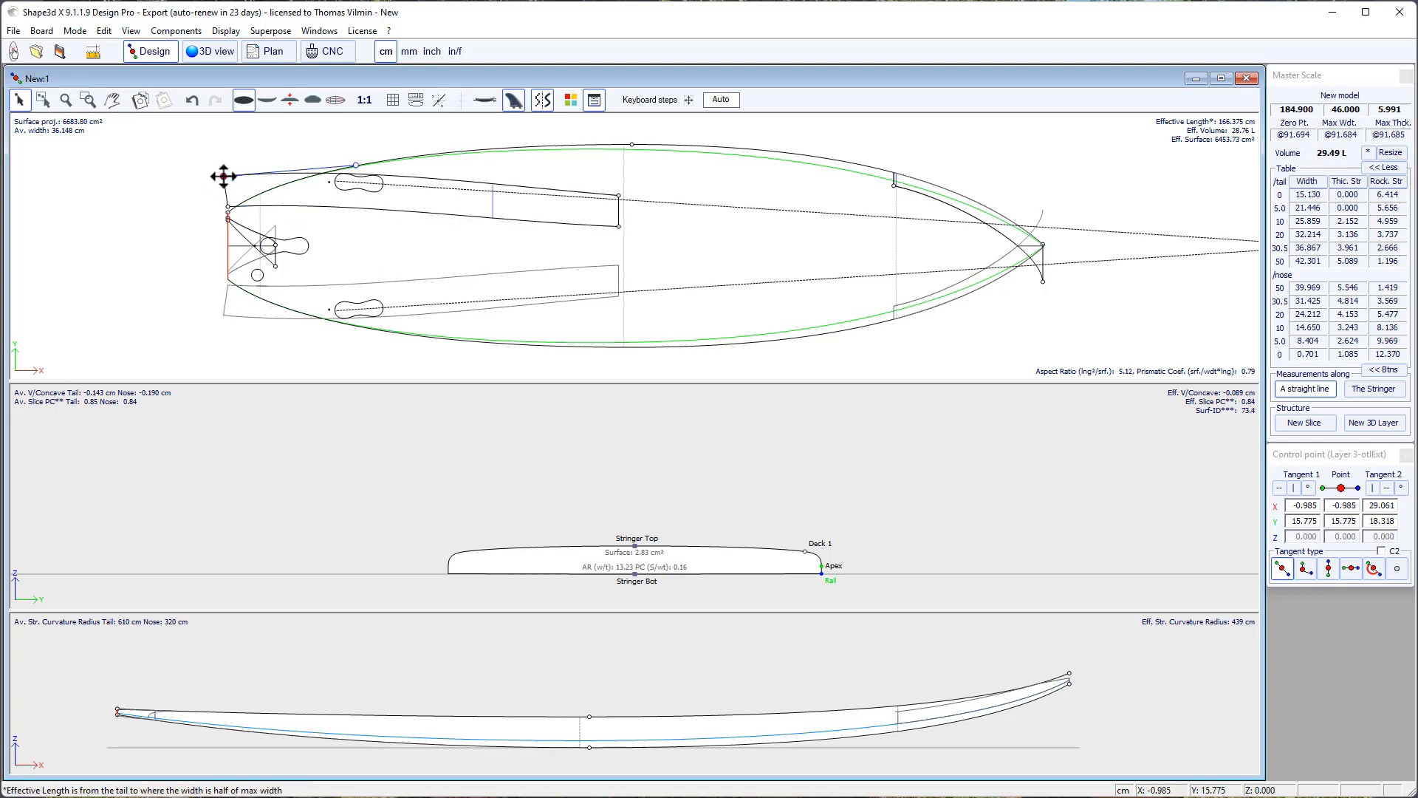
Straighten the layer's outer curve by aligning its tail and front end points.
{"action": "right_click", "coordinate": [620, 196]}
{"action": "mouse_move", "coordinate": [747, 230]}
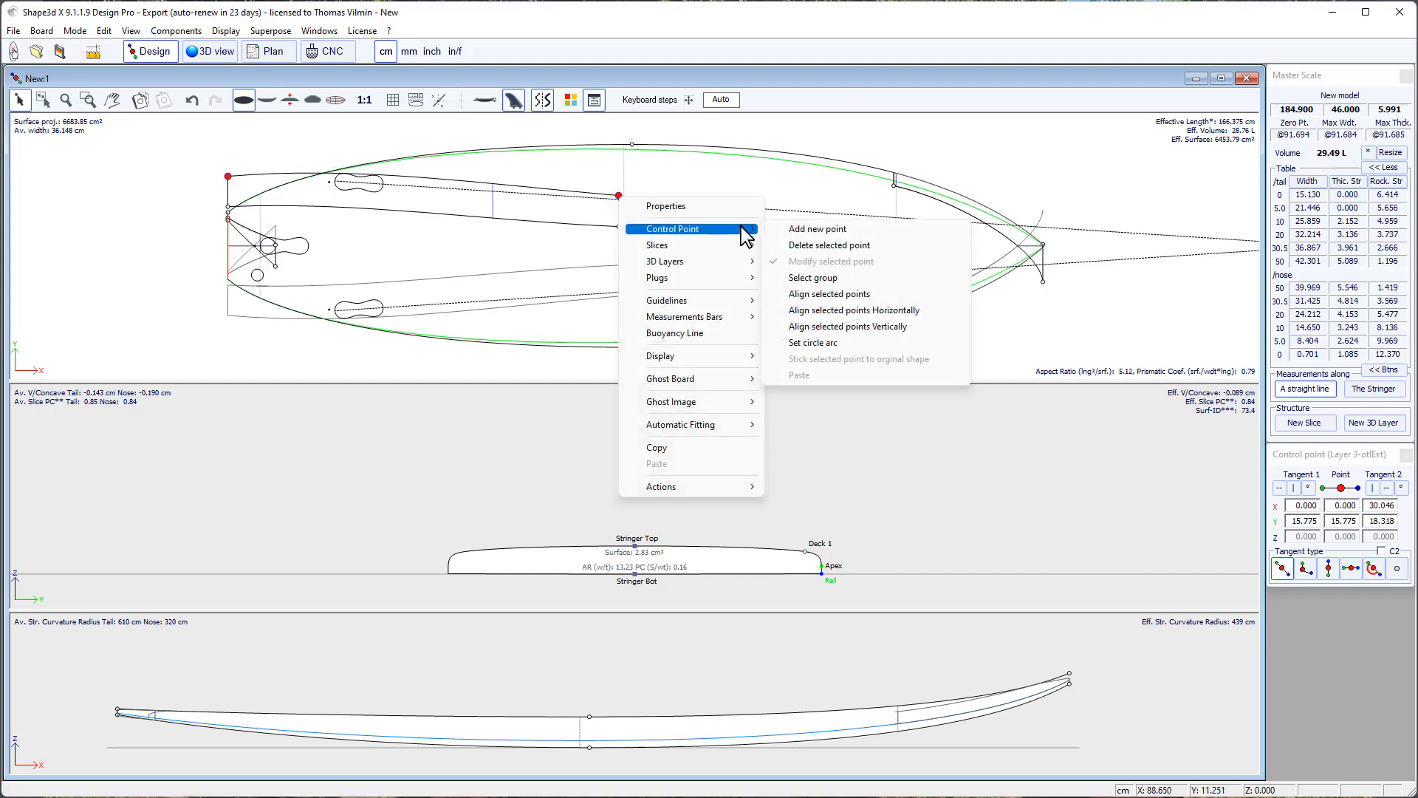
{"action": "left_click", "coordinate": [848, 310]}
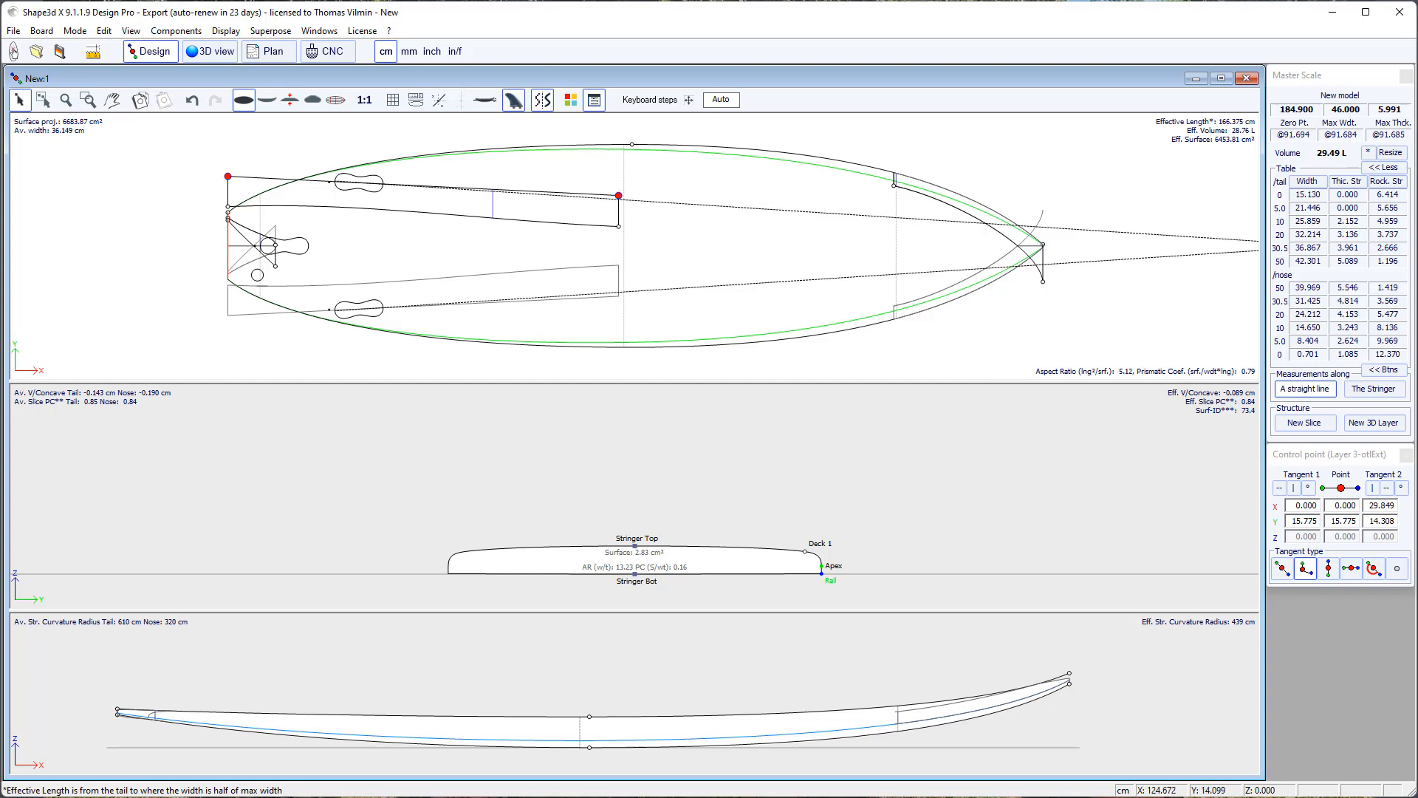
Straighten the layer's inner curve by aligning its front and tail end points.
{"action": "left_click", "coordinate": [619, 226]}
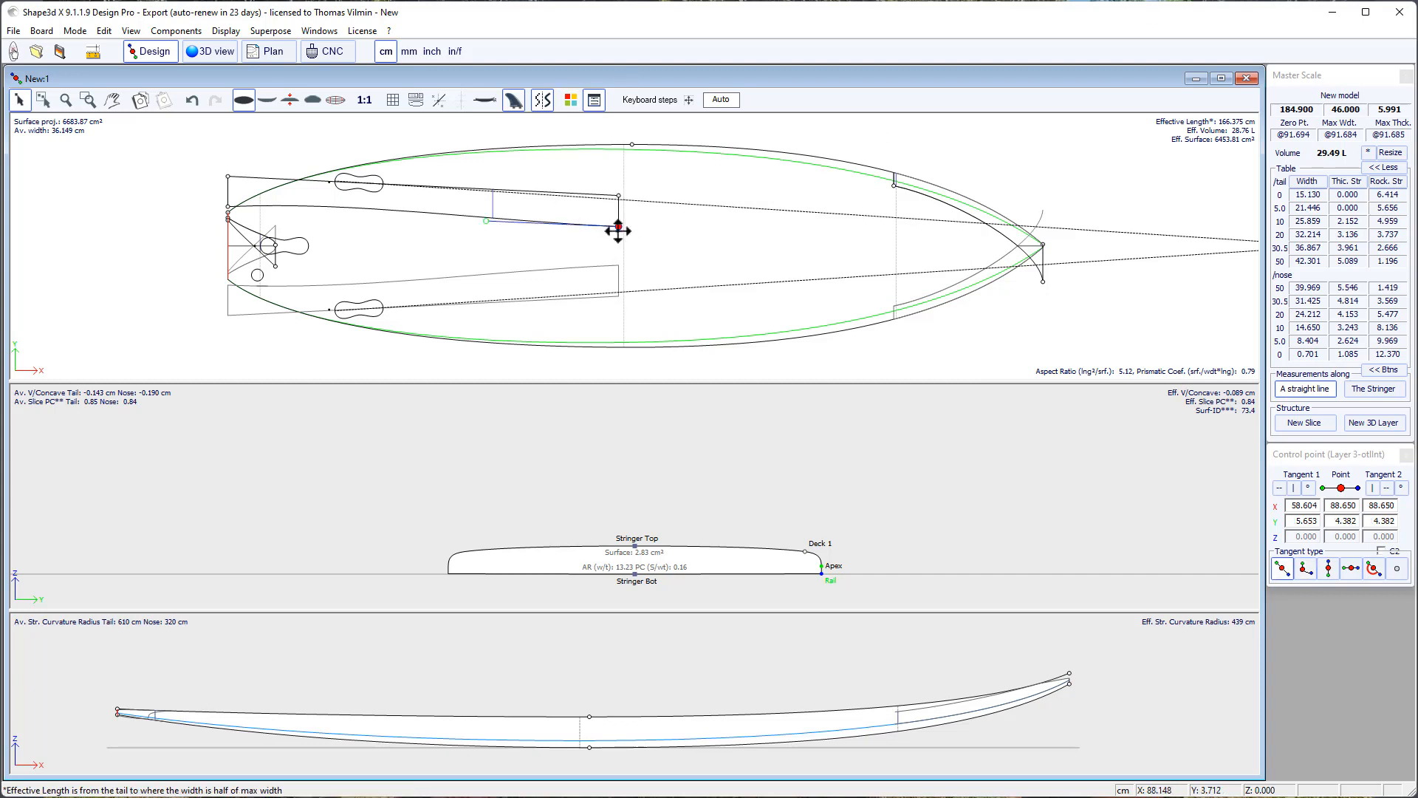
{"action": "right_click", "coordinate": [226, 205]}
{"action": "mouse_move", "coordinate": [344, 240]}
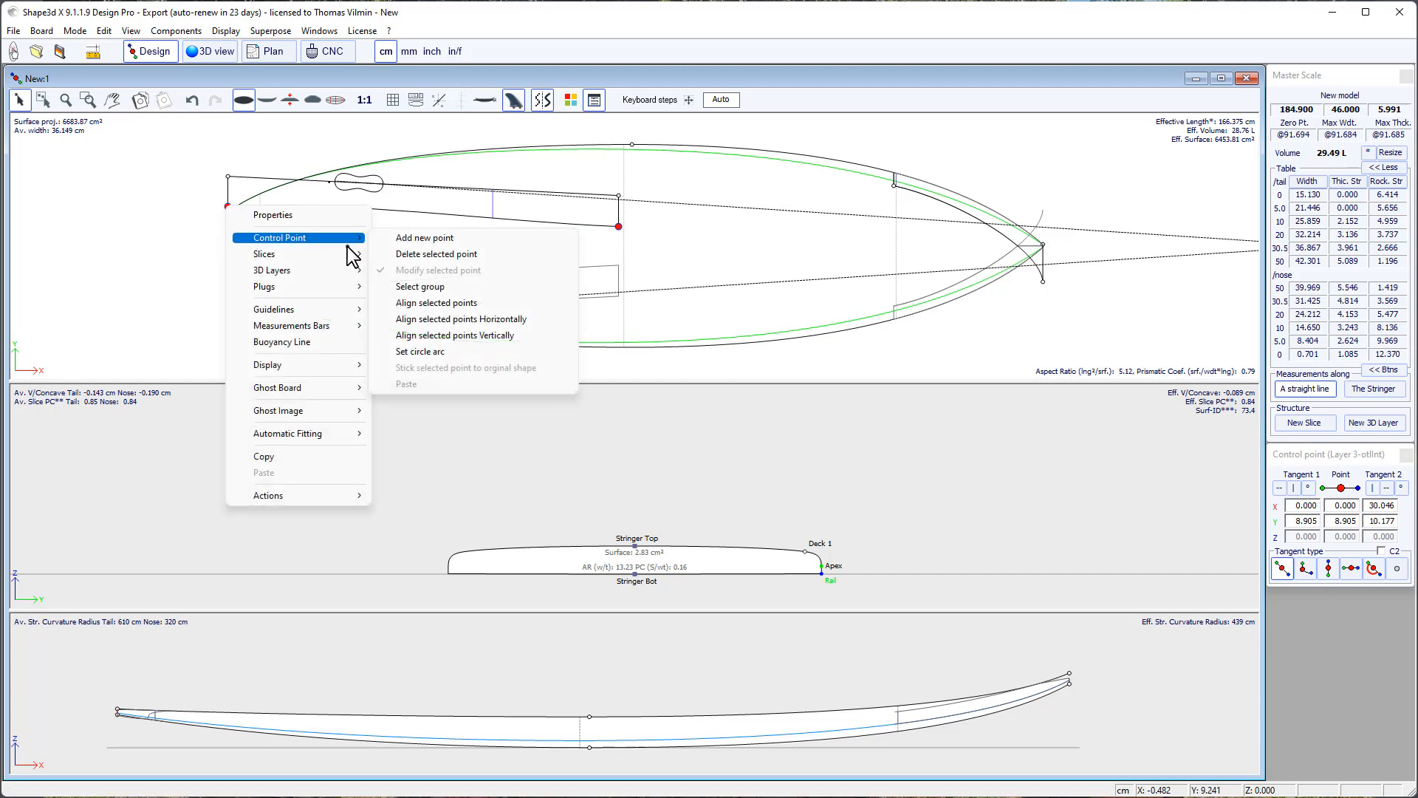
{"action": "left_click", "coordinate": [430, 319]}
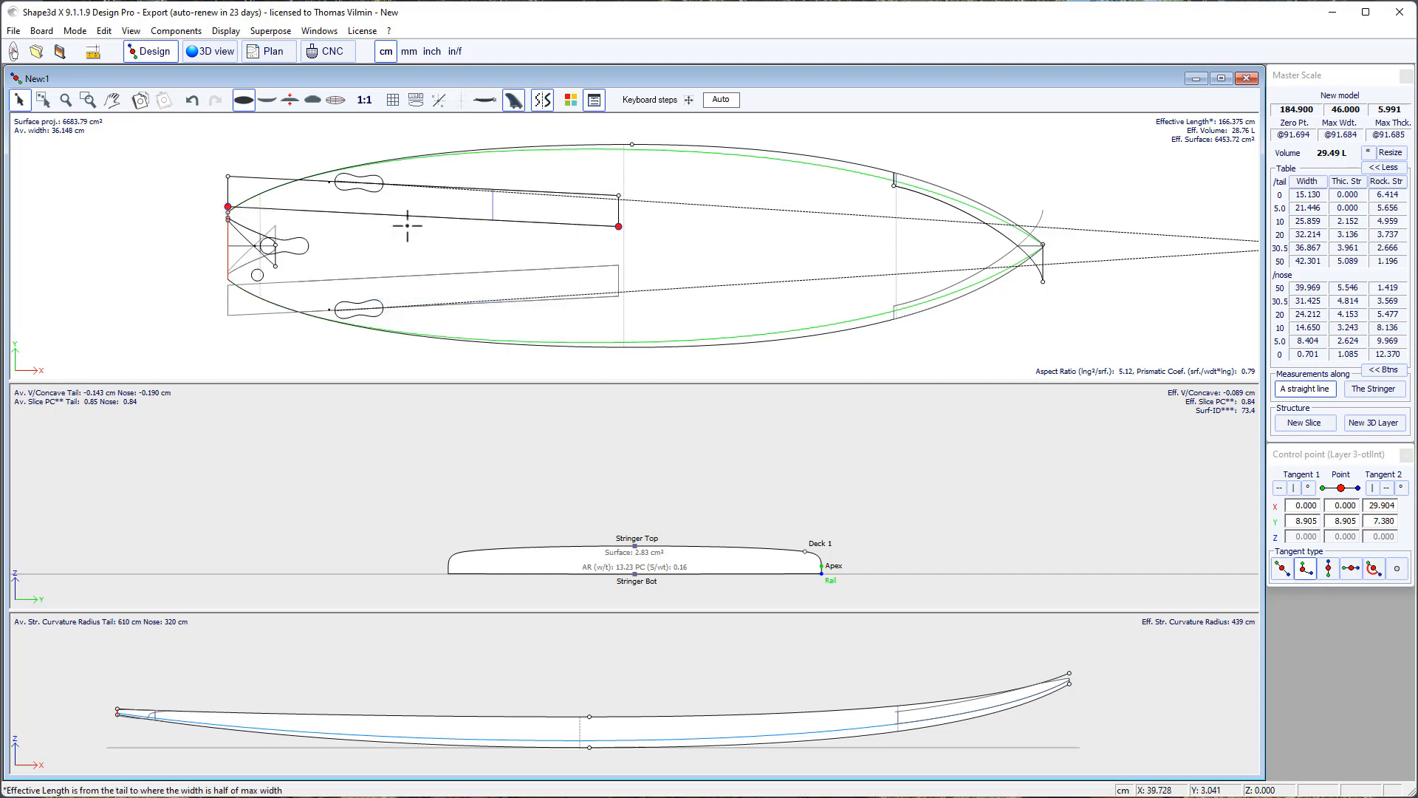
Move the layer's slice toward the tail to about X 17.11 cm.
{"action": "left_click", "coordinate": [696, 239]}
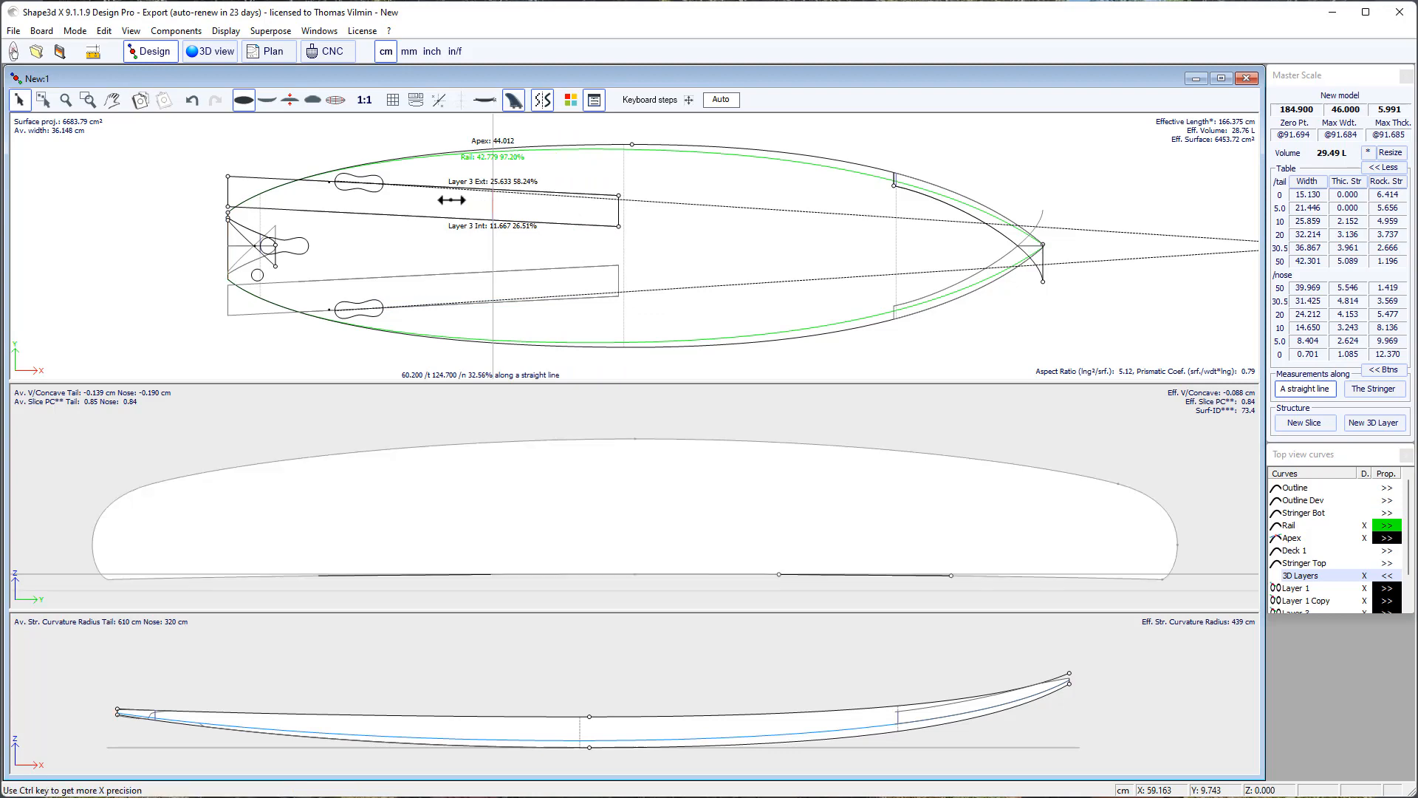
{"action": "left_click_drag", "start_coordinate": [308, 191], "coordinate": [303, 196]}
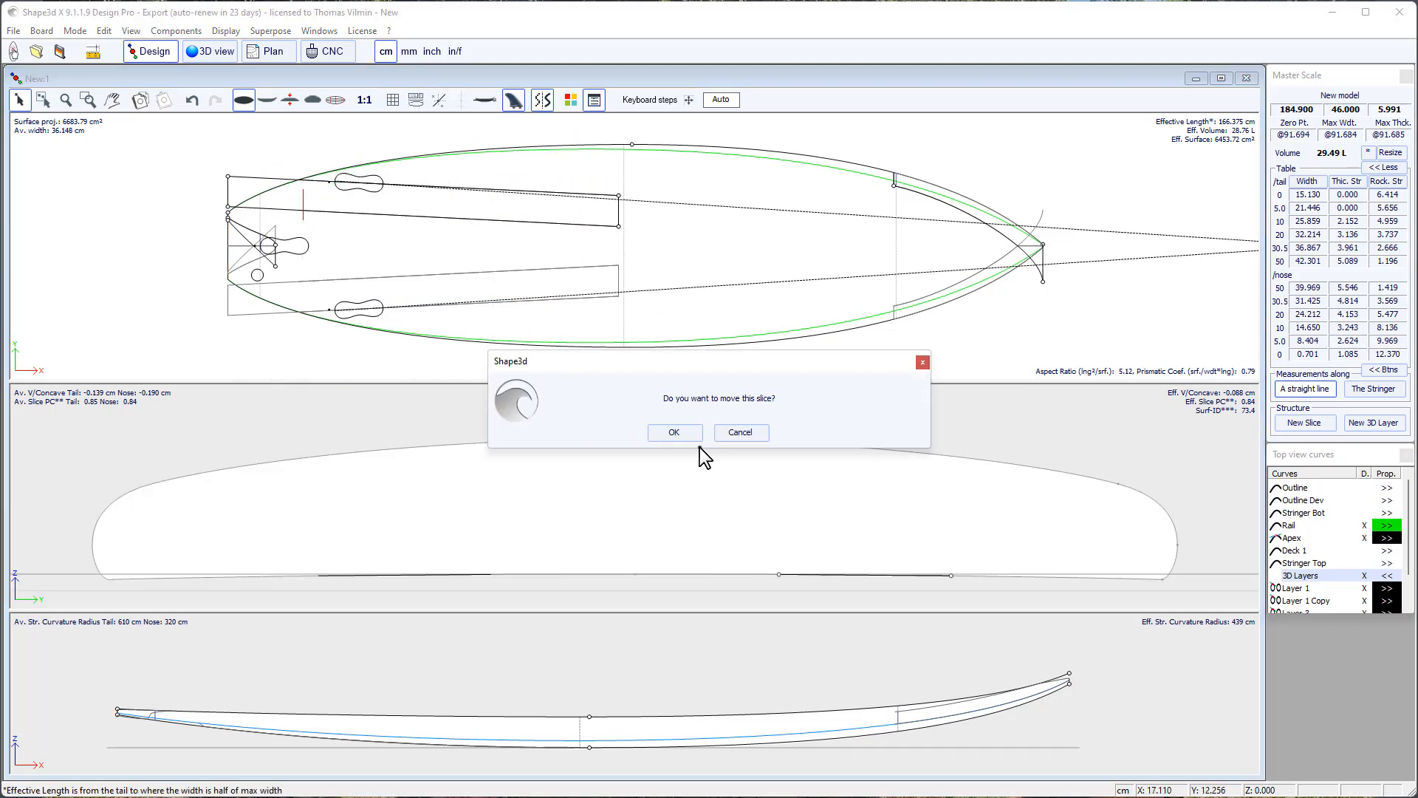
{"action": "left_click", "coordinate": [689, 436]}
Shape the layer slice into a channel: raise the outer point's tangent to about Y 14.88, Z 1.75 cm and adjust the inner point's tangent.
{"action": "double_click", "coordinate": [304, 195]}
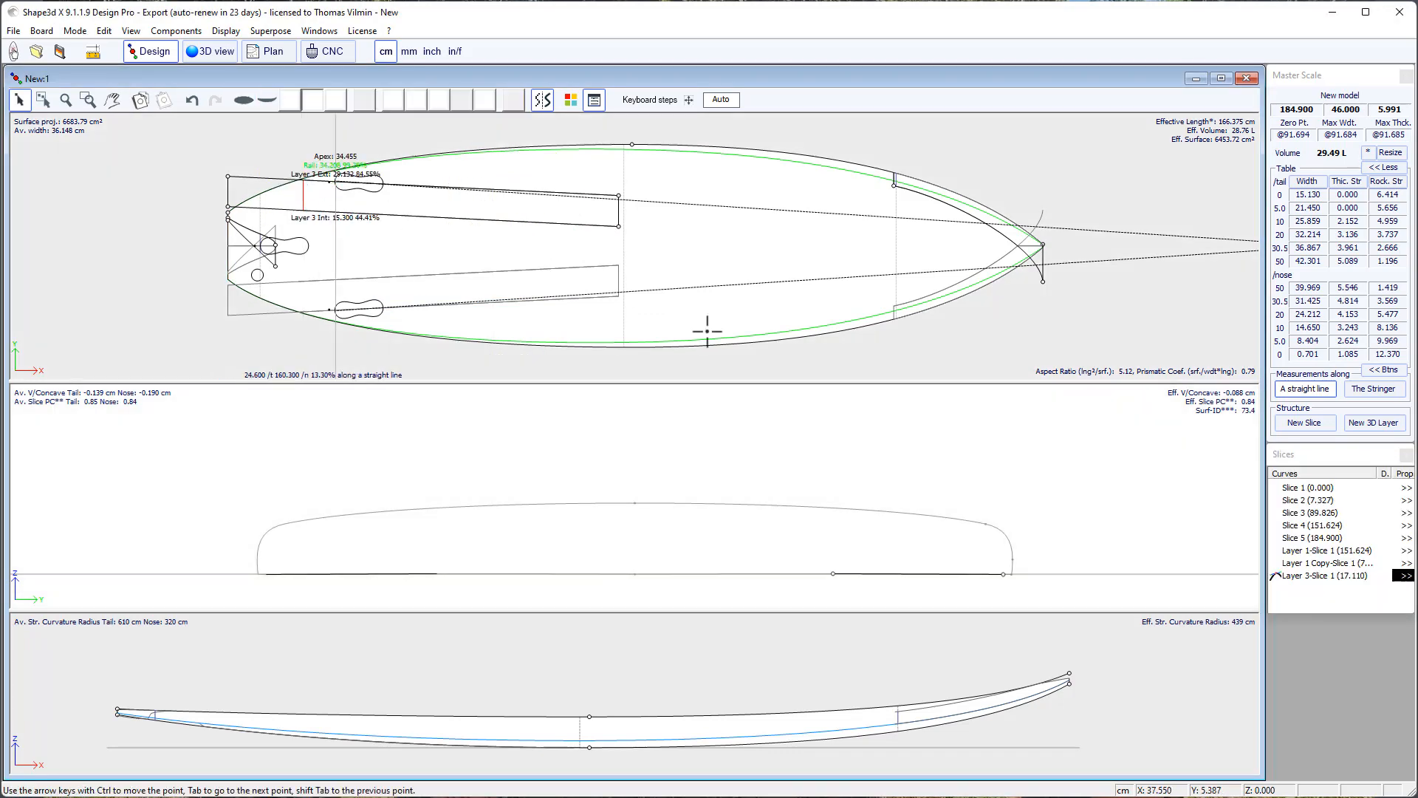
{"action": "left_click", "coordinate": [1003, 575]}
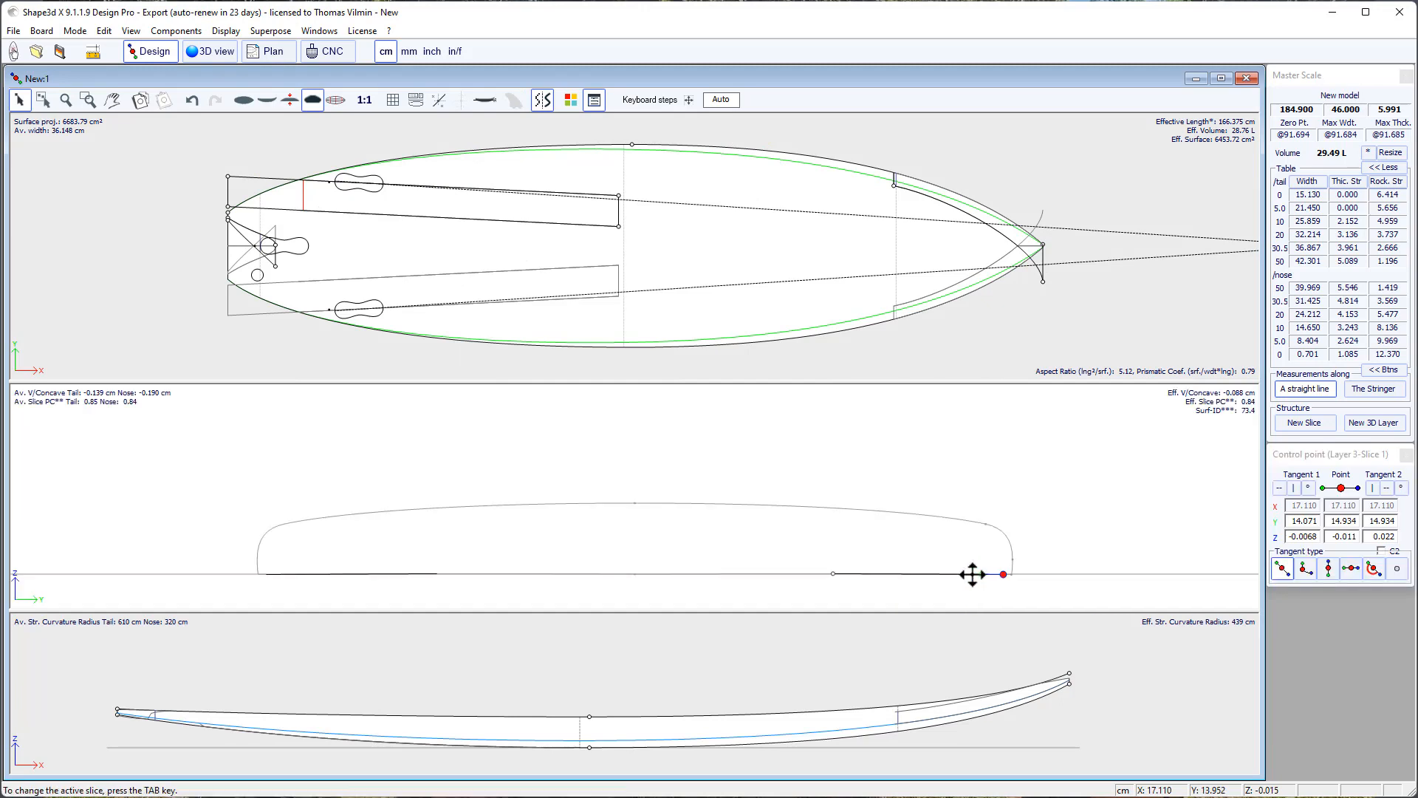
{"action": "left_click_drag", "start_coordinate": [979, 578], "coordinate": [1000, 529]}
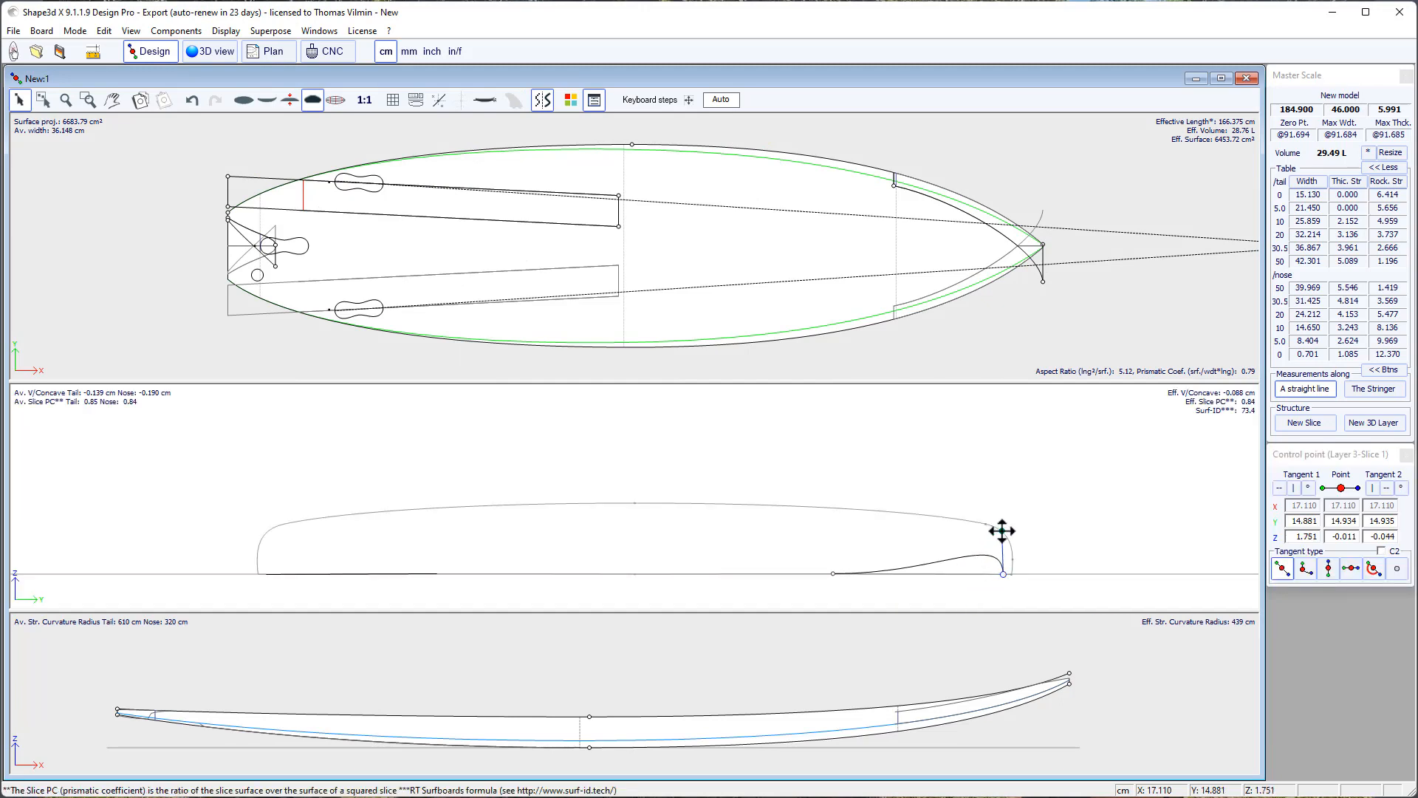
{"action": "left_click", "coordinate": [834, 572]}
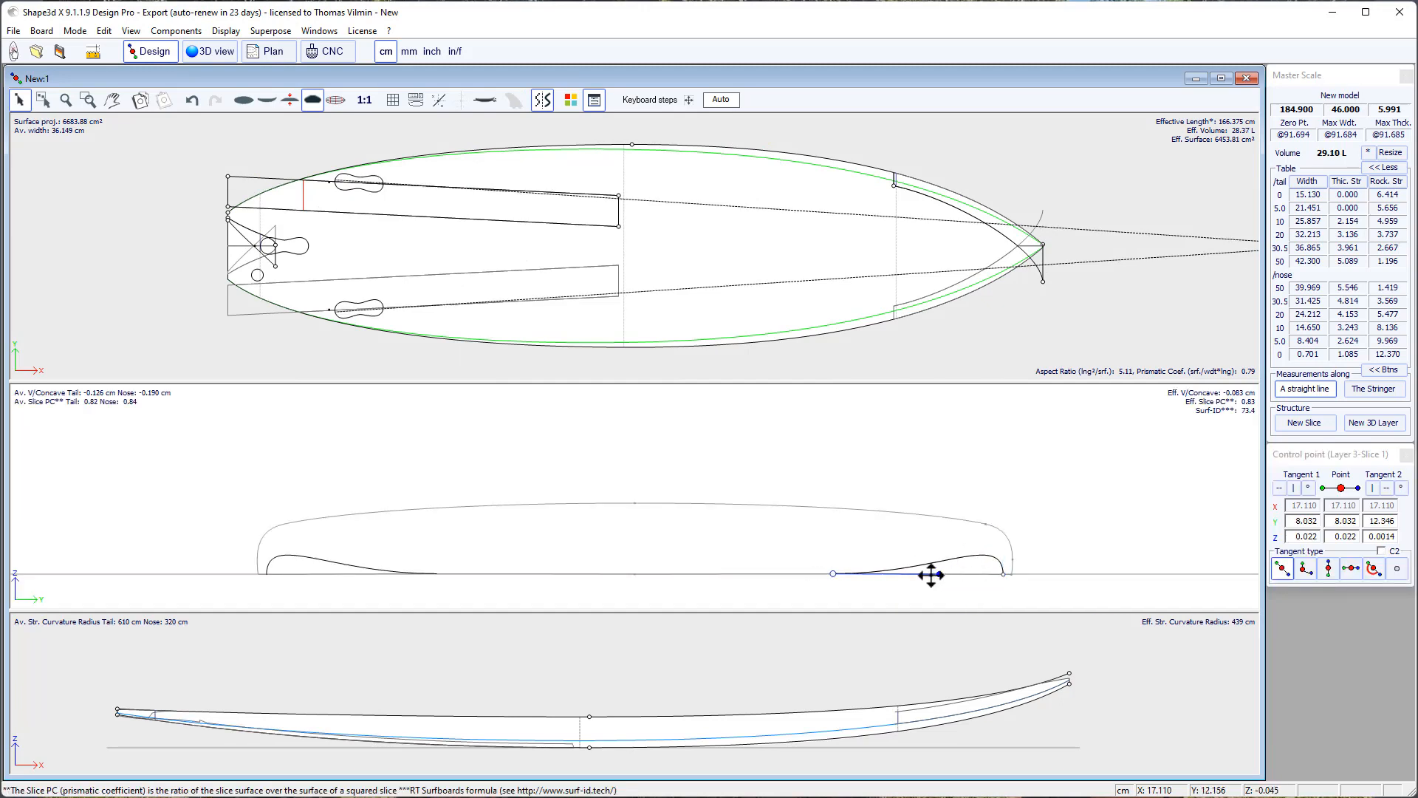
{"action": "left_click_drag", "start_coordinate": [930, 575], "coordinate": [925, 566]}
{"action": "left_click", "coordinate": [1079, 552]}
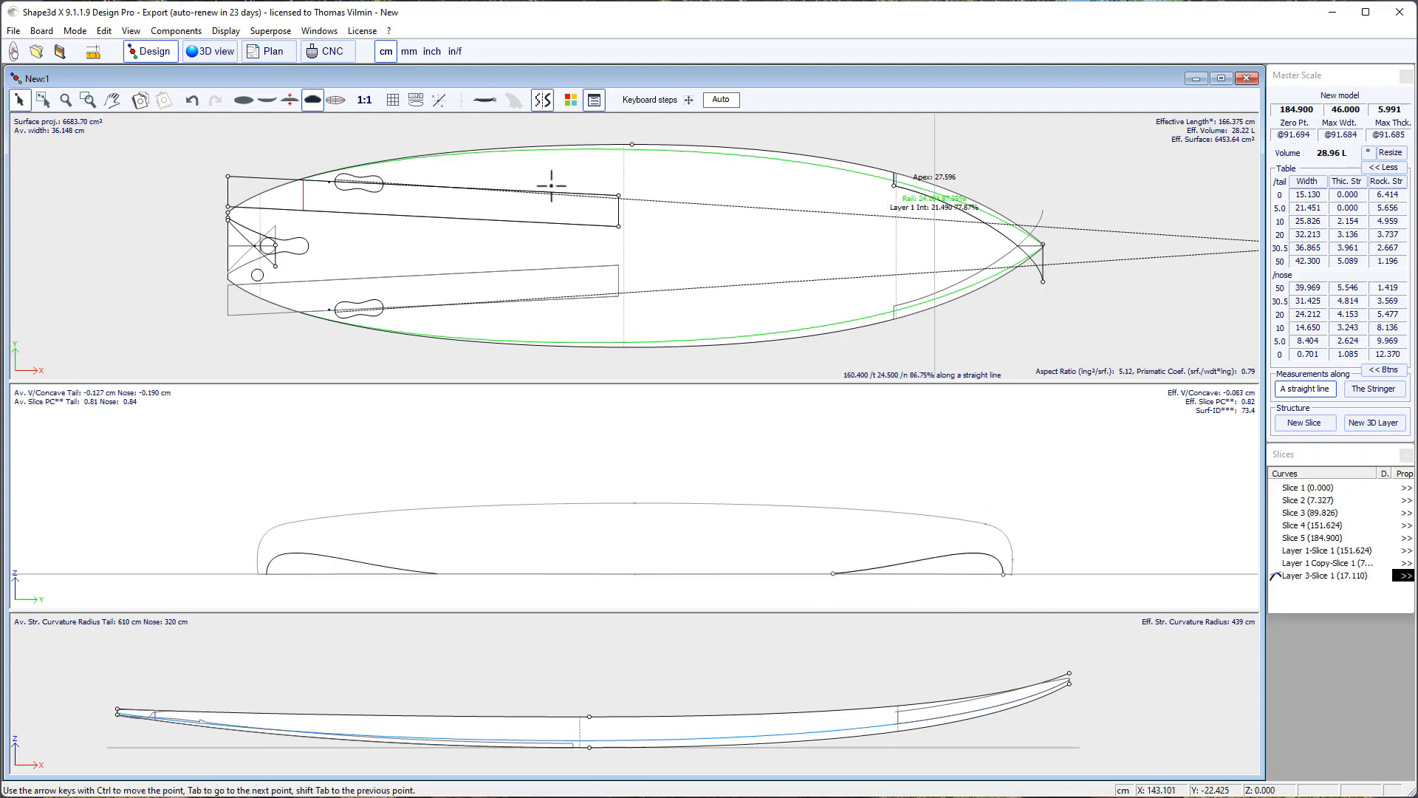
Review Layer 3's mapping and rail options in its properties, leaving them as they are.
{"action": "left_click", "coordinate": [325, 151]}
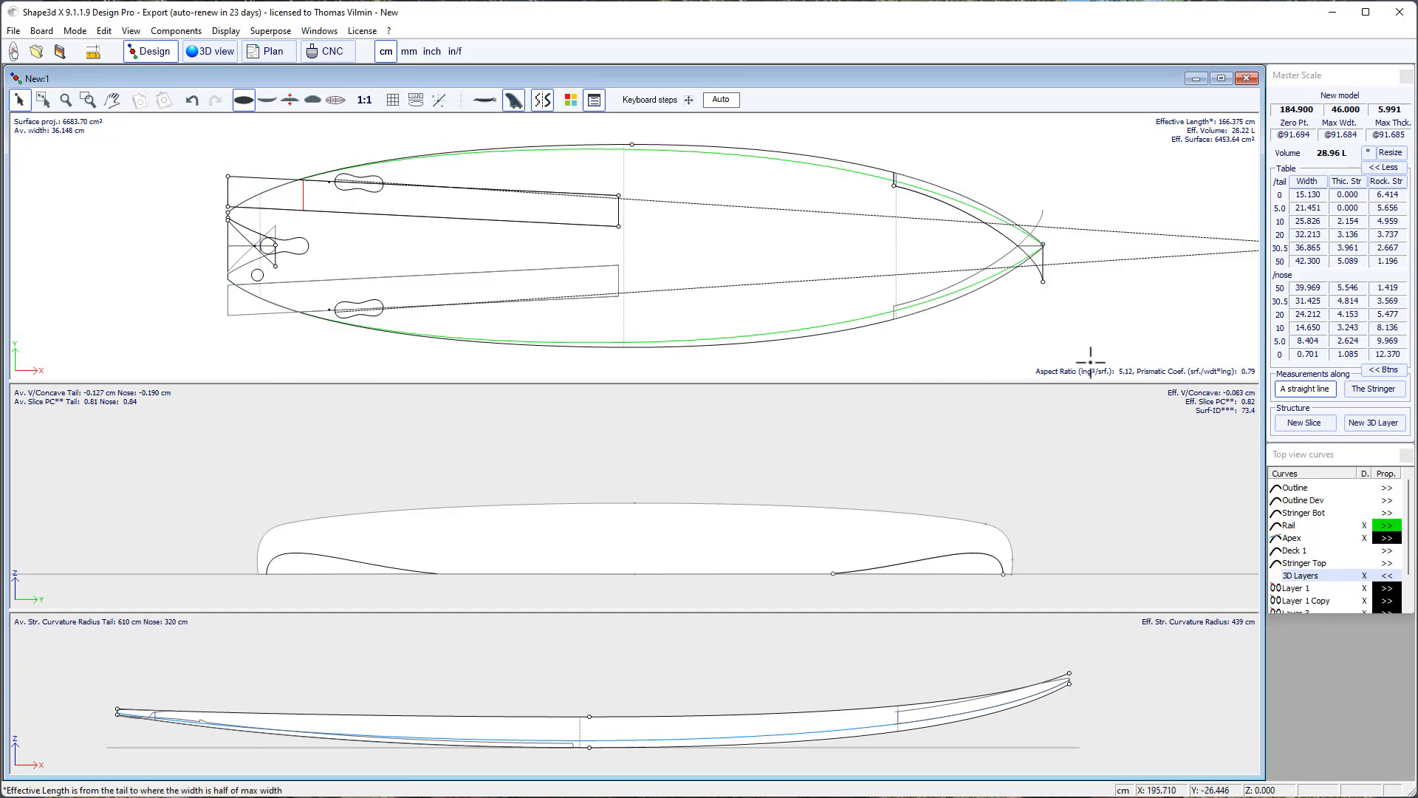
{"action": "scroll", "coordinate": [1386, 605], "scroll_direction": "down", "scroll_amount": 1}
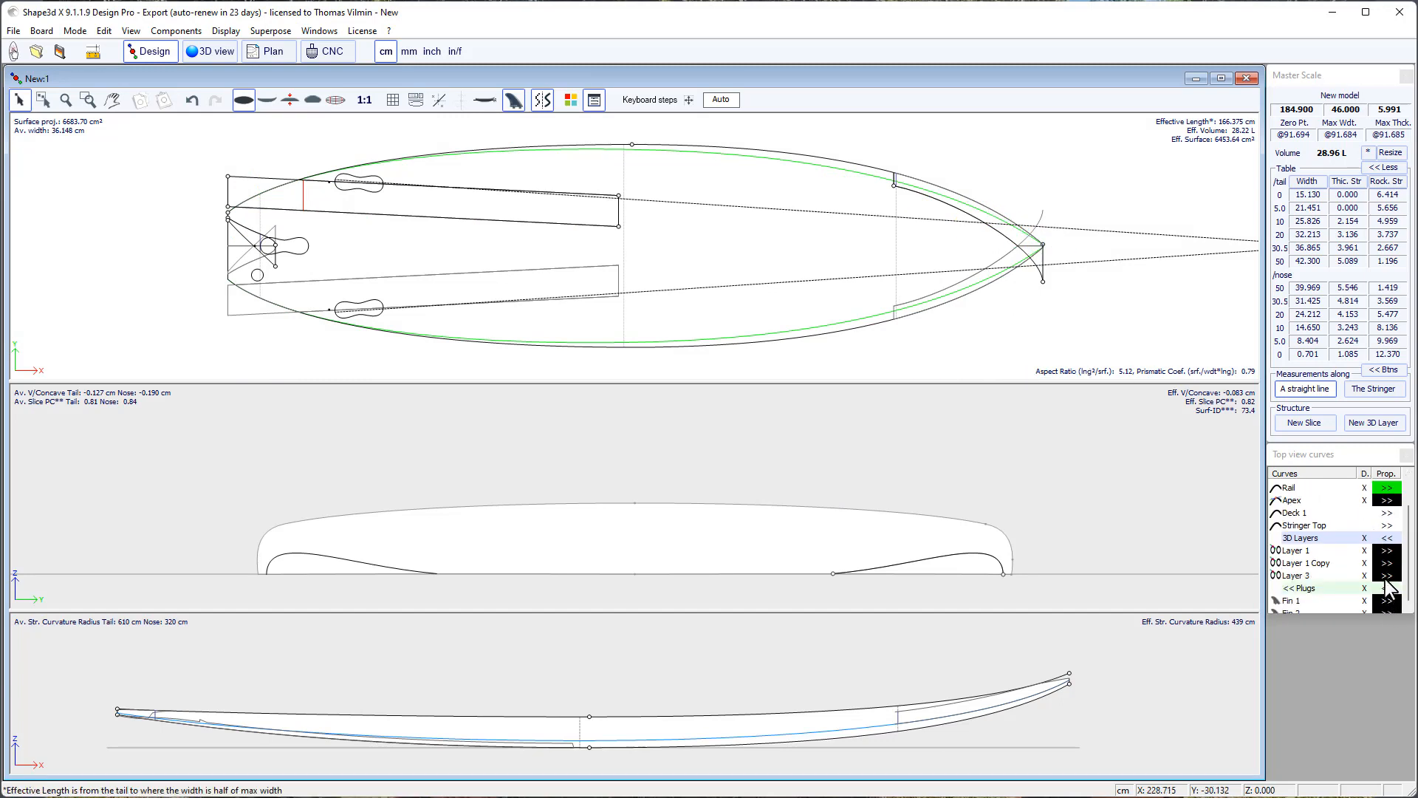
{"action": "left_click", "coordinate": [1387, 575]}
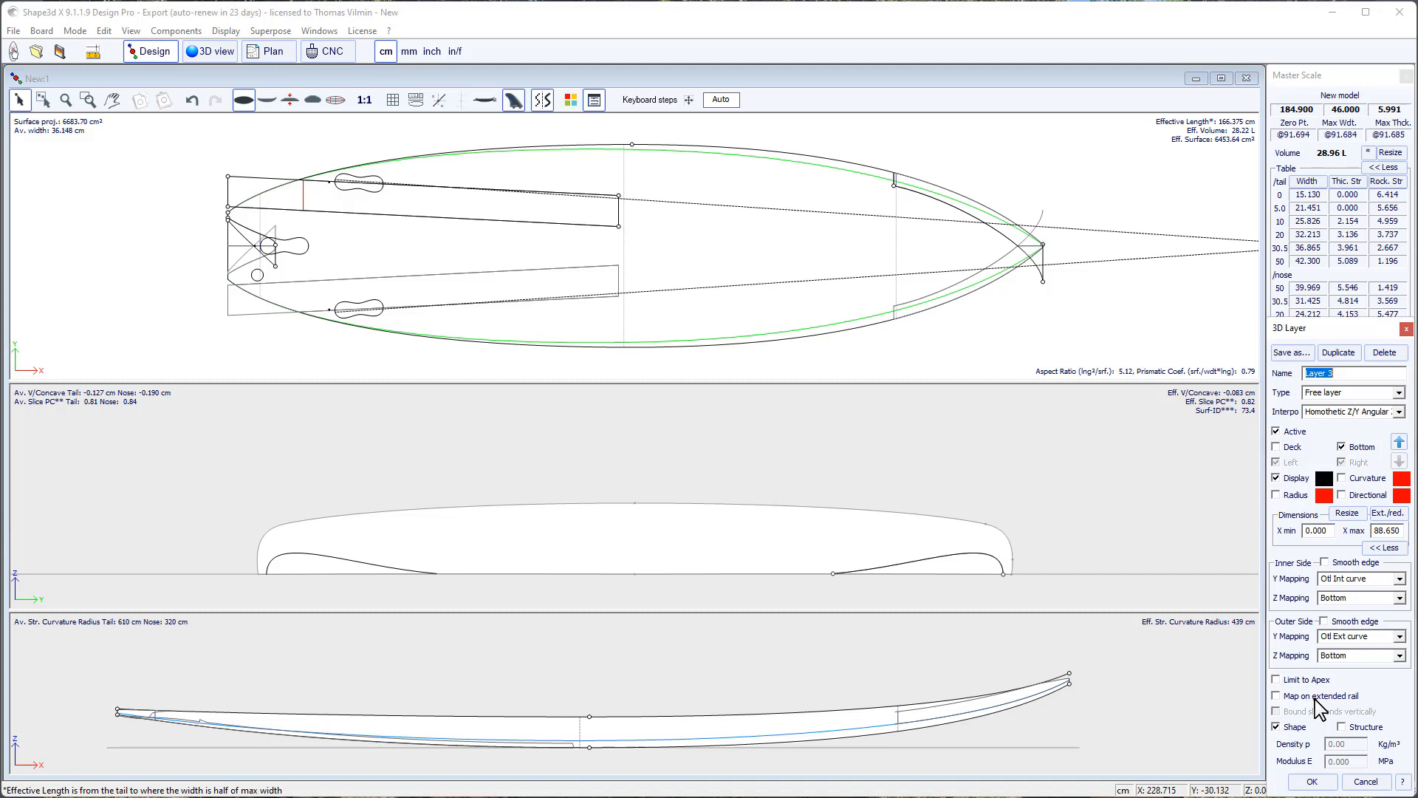
{"action": "left_click", "coordinate": [1405, 330]}
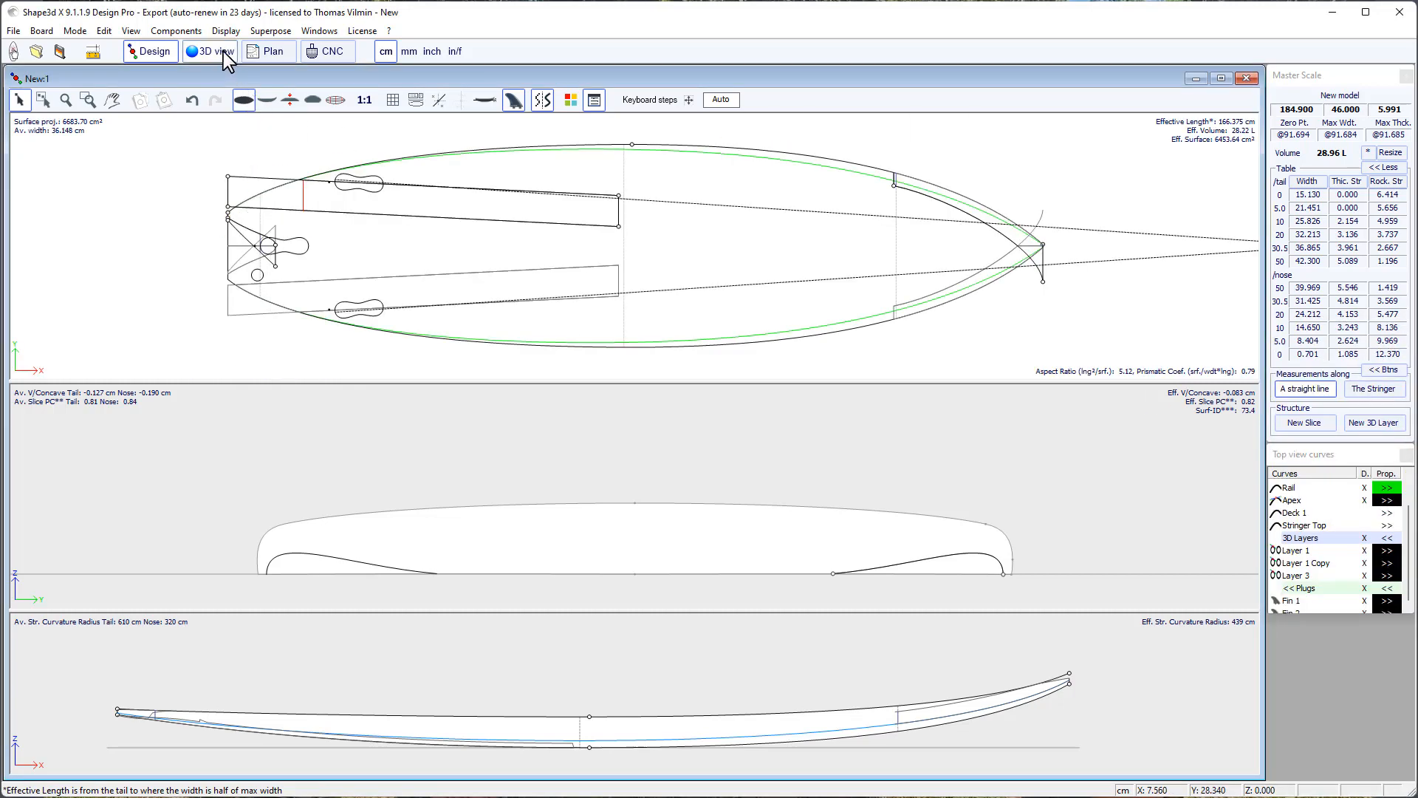
Inspect the two bottom channels in the 3D view, looking closely at where they meet the rails near the tail.
{"action": "left_click", "coordinate": [223, 51]}
{"action": "left_click_drag", "start_coordinate": [269, 485], "coordinate": [181, 247]}
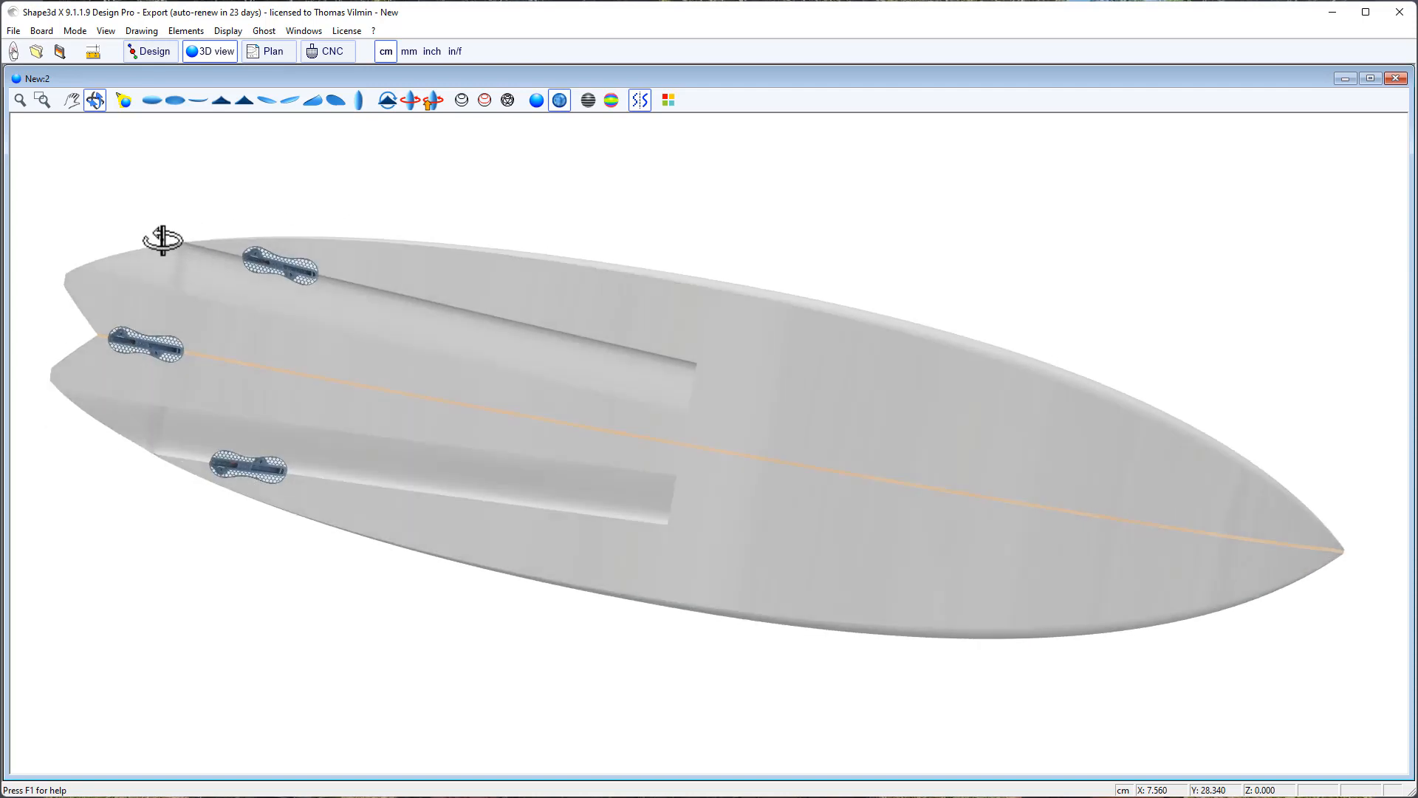
{"action": "scroll", "coordinate": [162, 240], "scroll_direction": "up", "scroll_amount": 5}
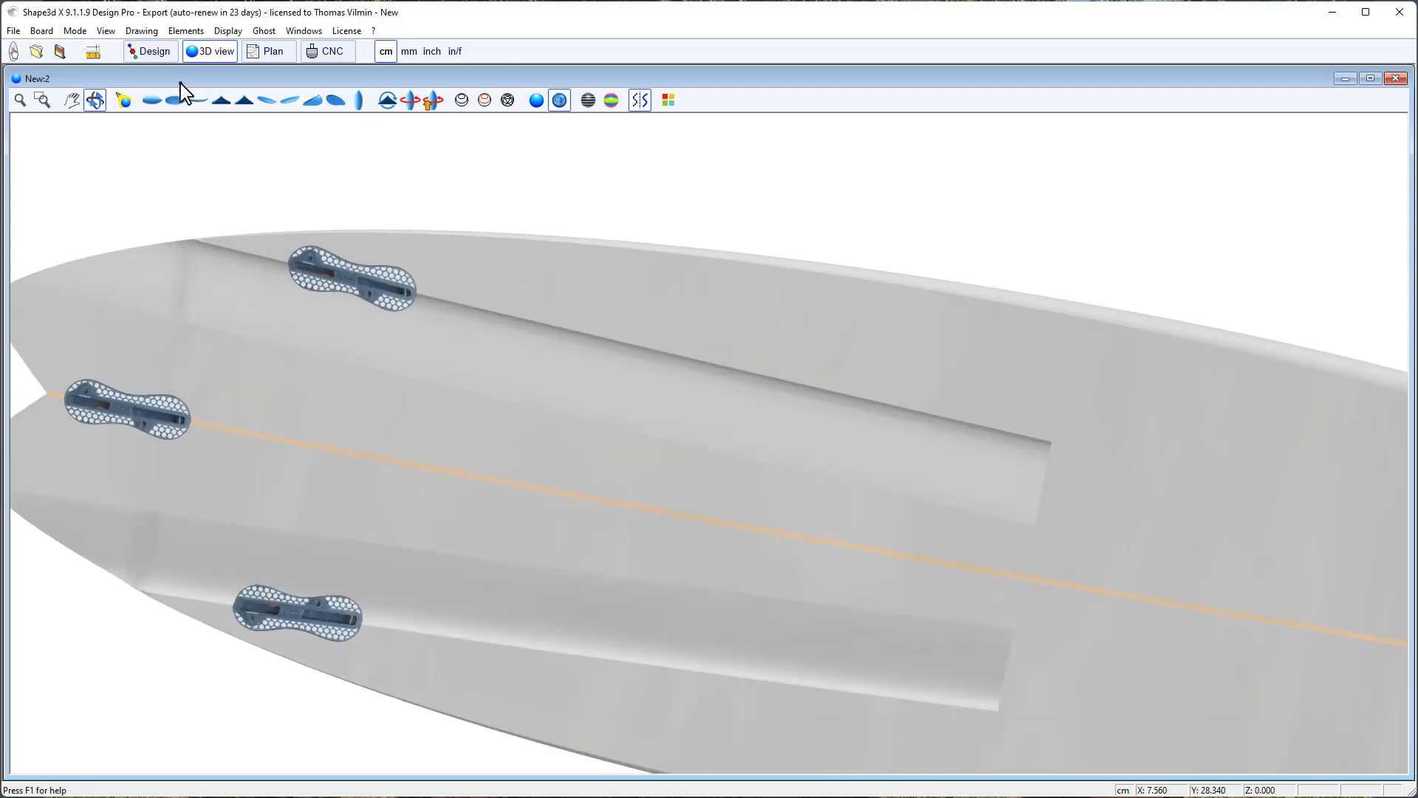
Enable mapping on the extended rail for Layer 3 and check the channels in the 3D view.
{"action": "left_click", "coordinate": [150, 51]}
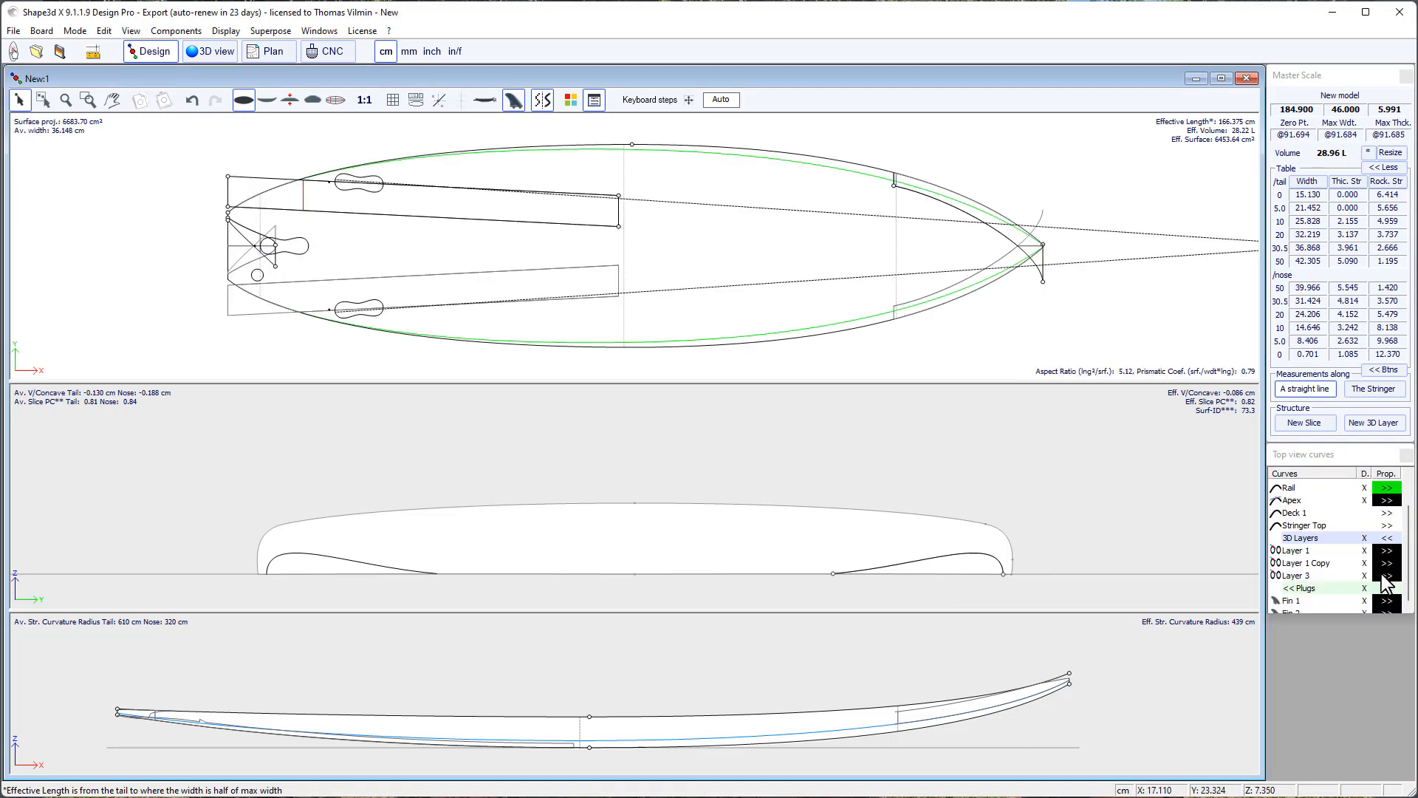
{"action": "left_click", "coordinate": [1384, 576]}
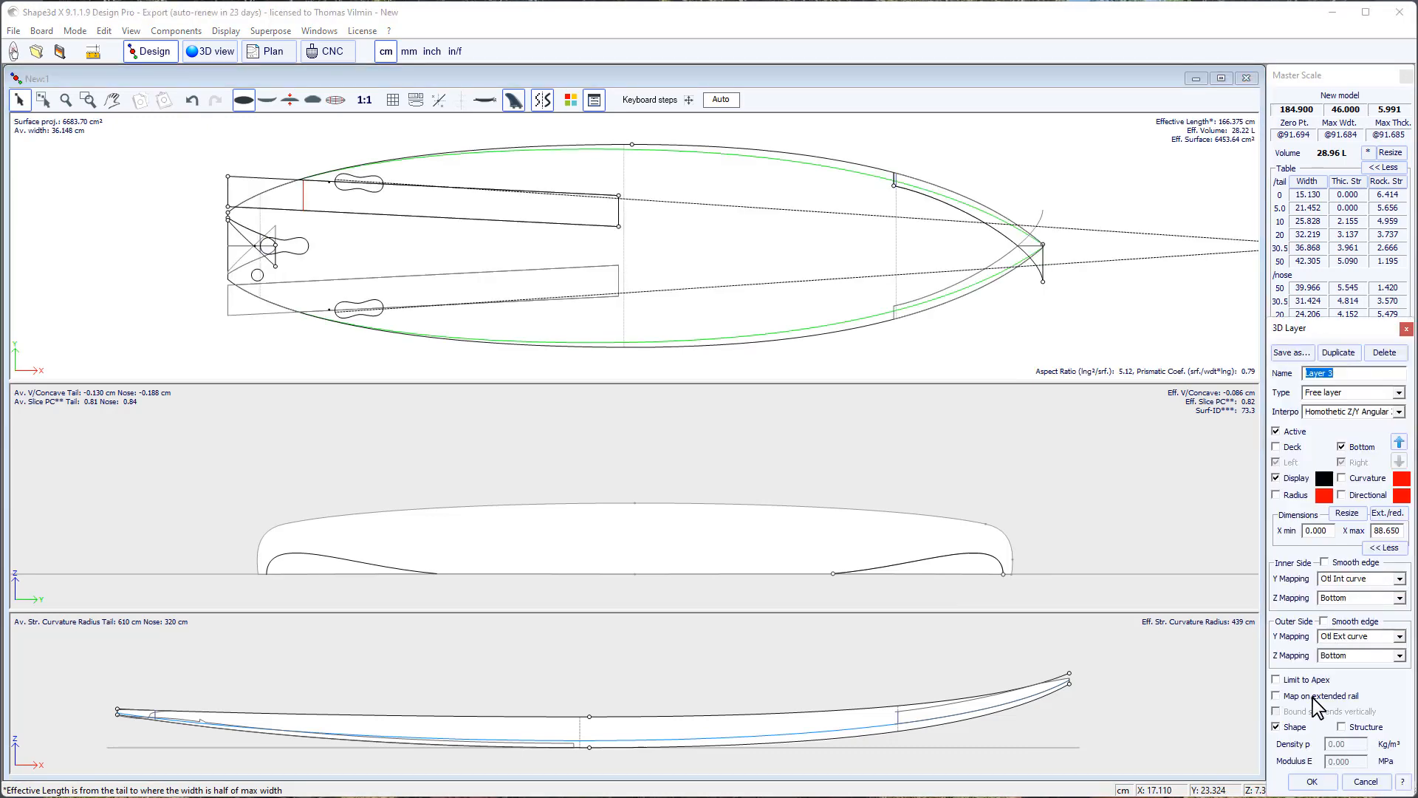
{"action": "left_click", "coordinate": [1302, 694]}
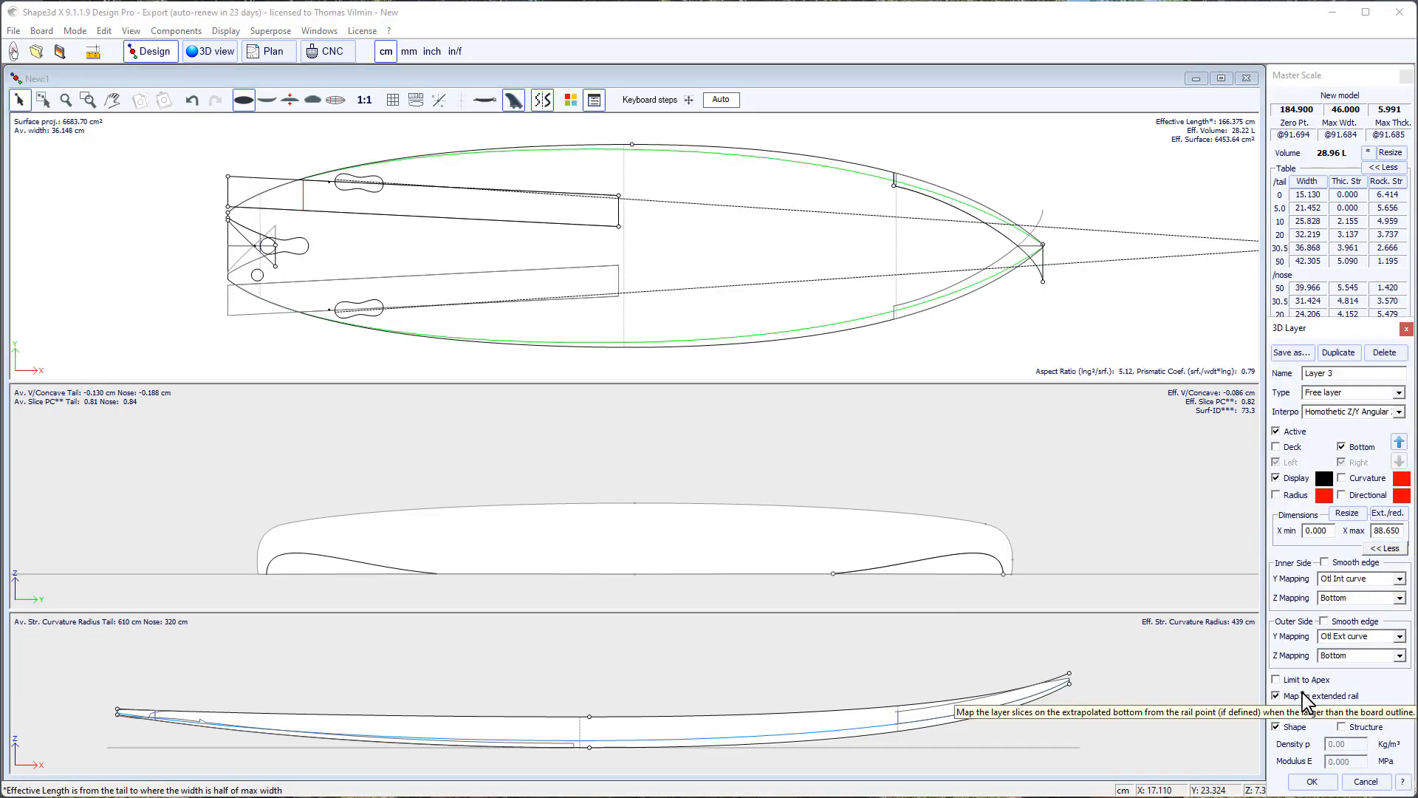
{"action": "left_click", "coordinate": [1312, 782]}
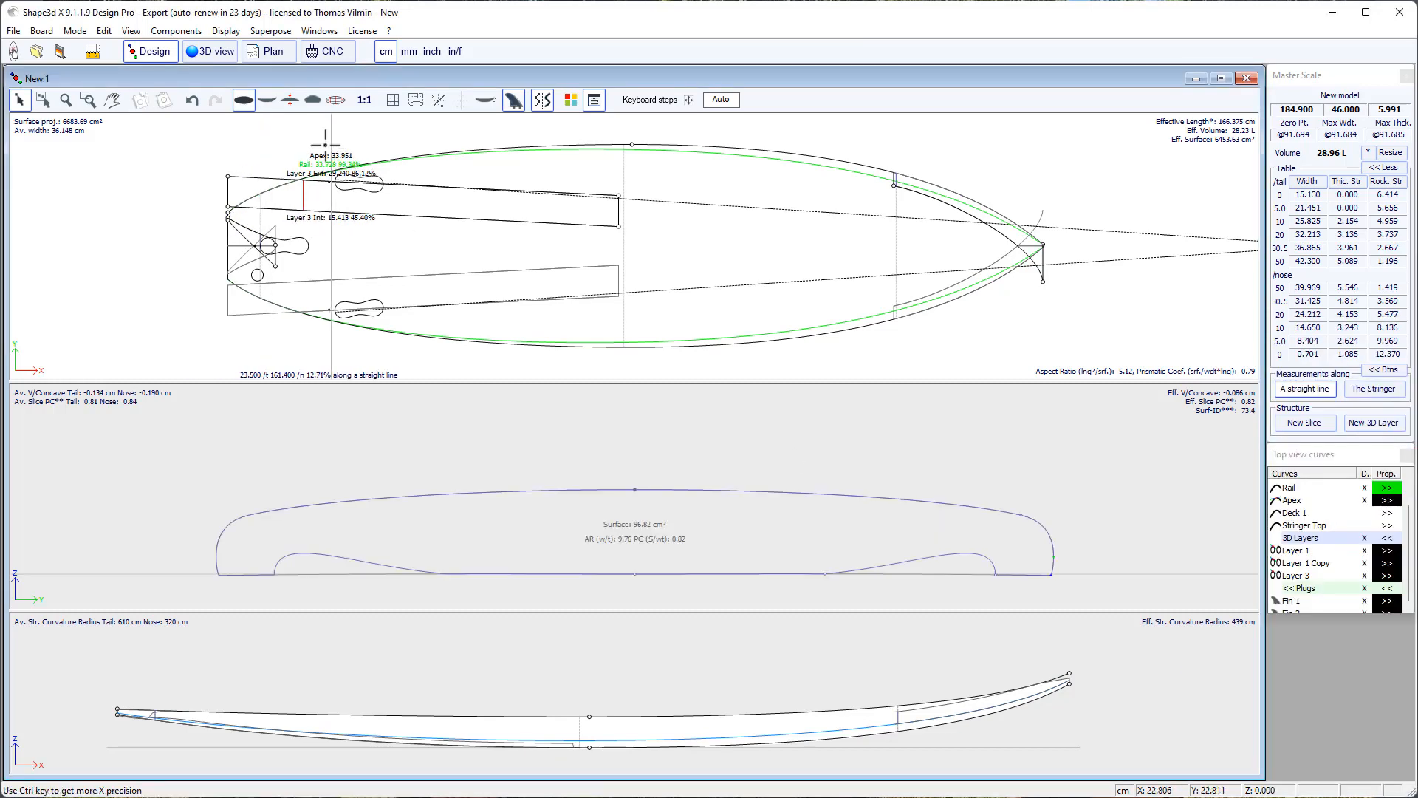
{"action": "left_click", "coordinate": [207, 51]}
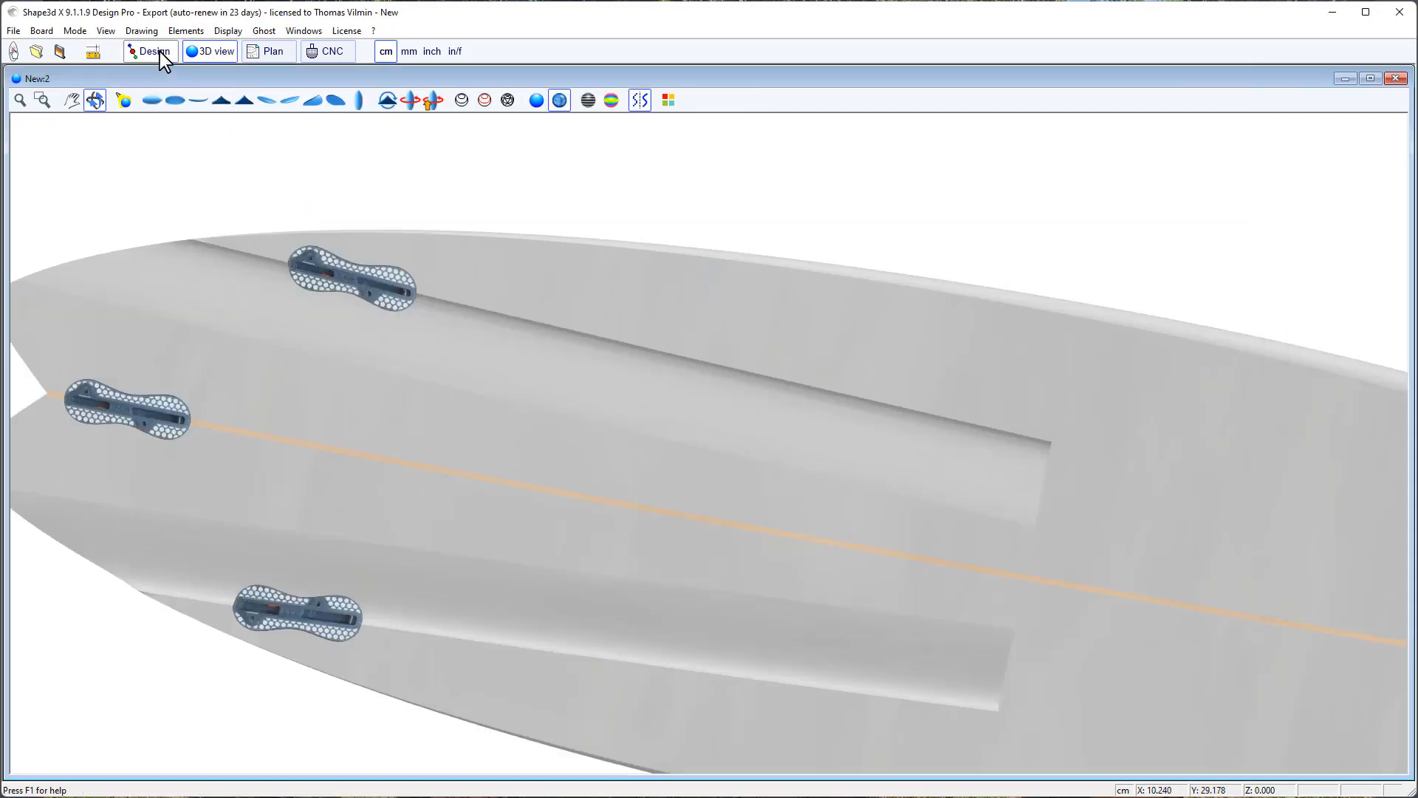
In the design view, check the point types of Slice 3's rail and deck points, and show the Layer 3 slice.
{"action": "left_click", "coordinate": [160, 52]}
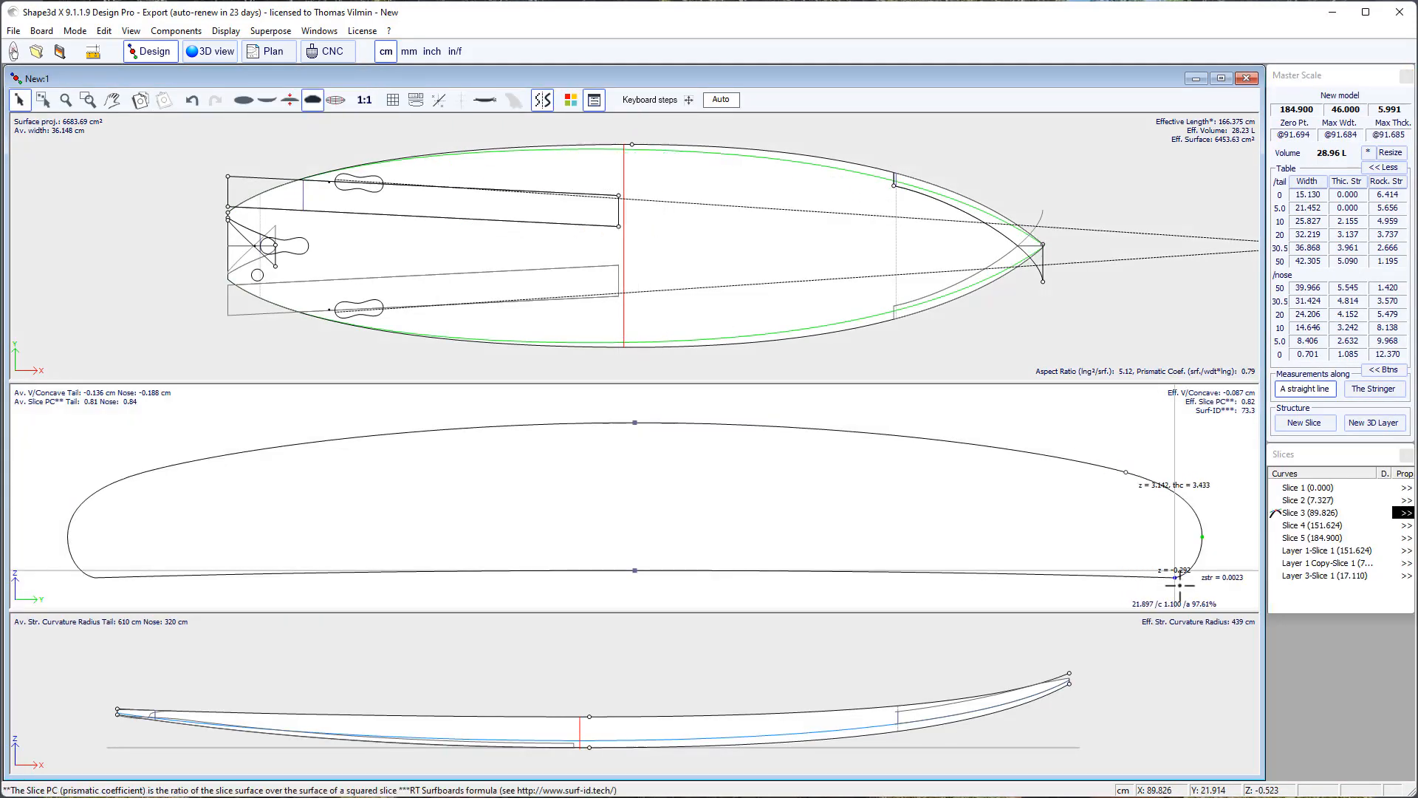
{"action": "left_click", "coordinate": [1177, 577]}
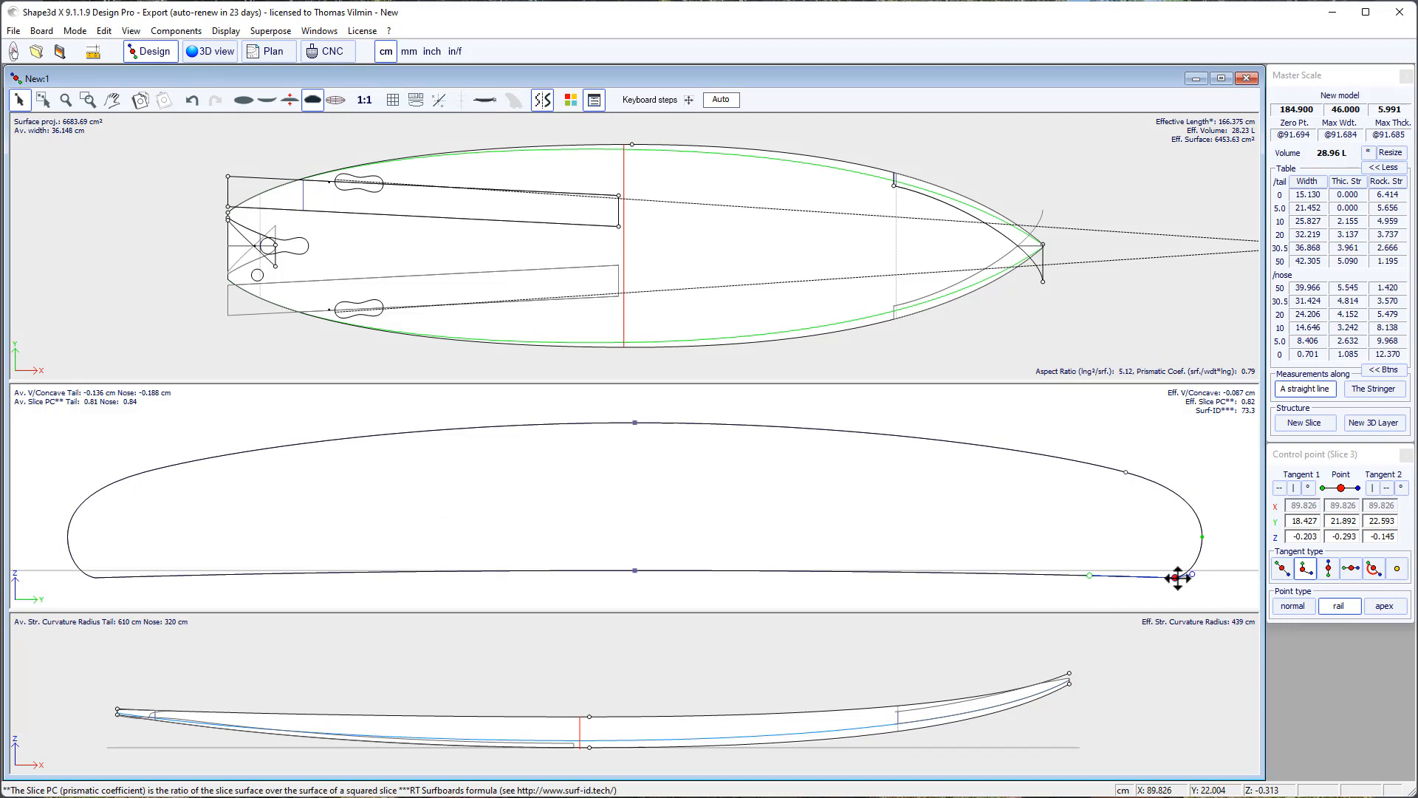
{"action": "left_click", "coordinate": [1127, 471]}
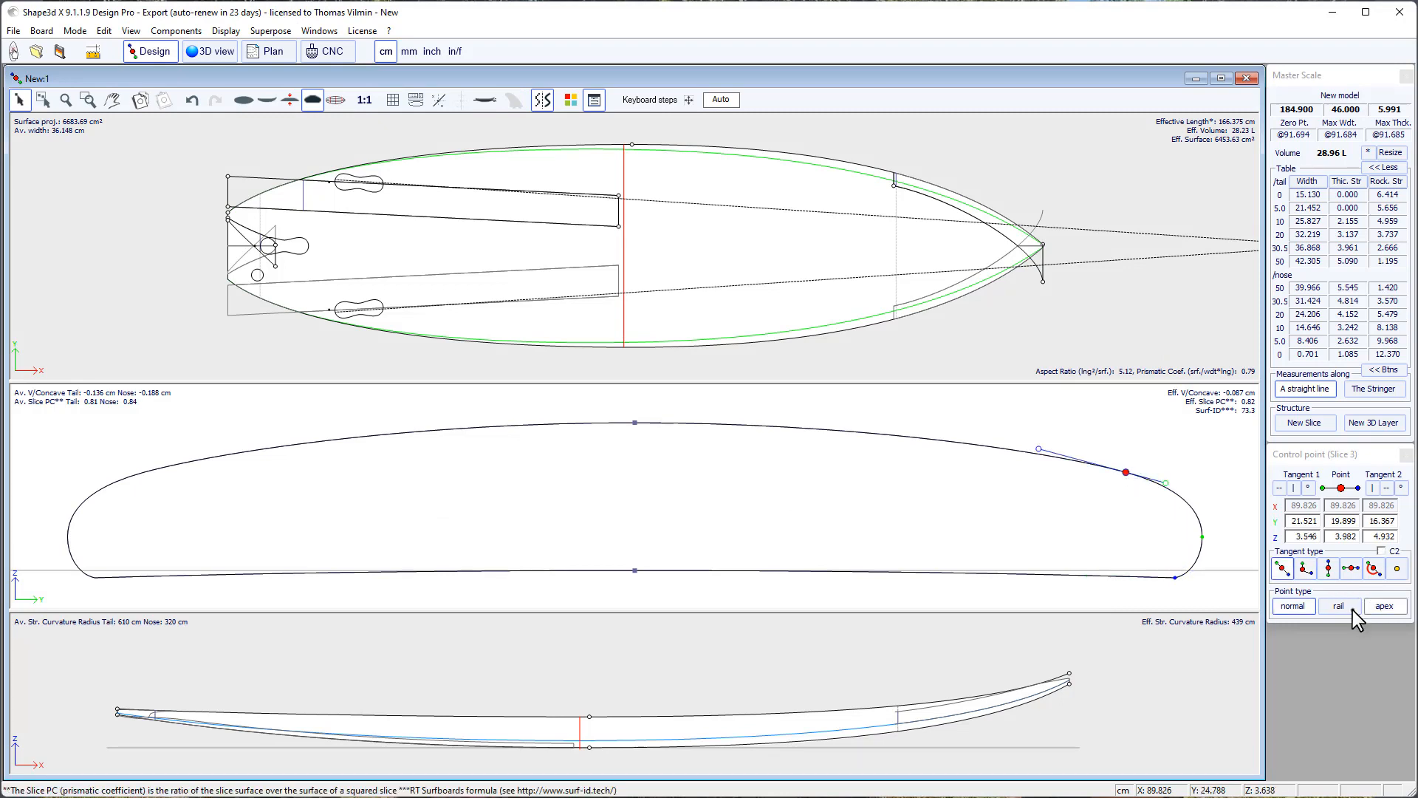
{"action": "left_click", "coordinate": [1186, 579]}
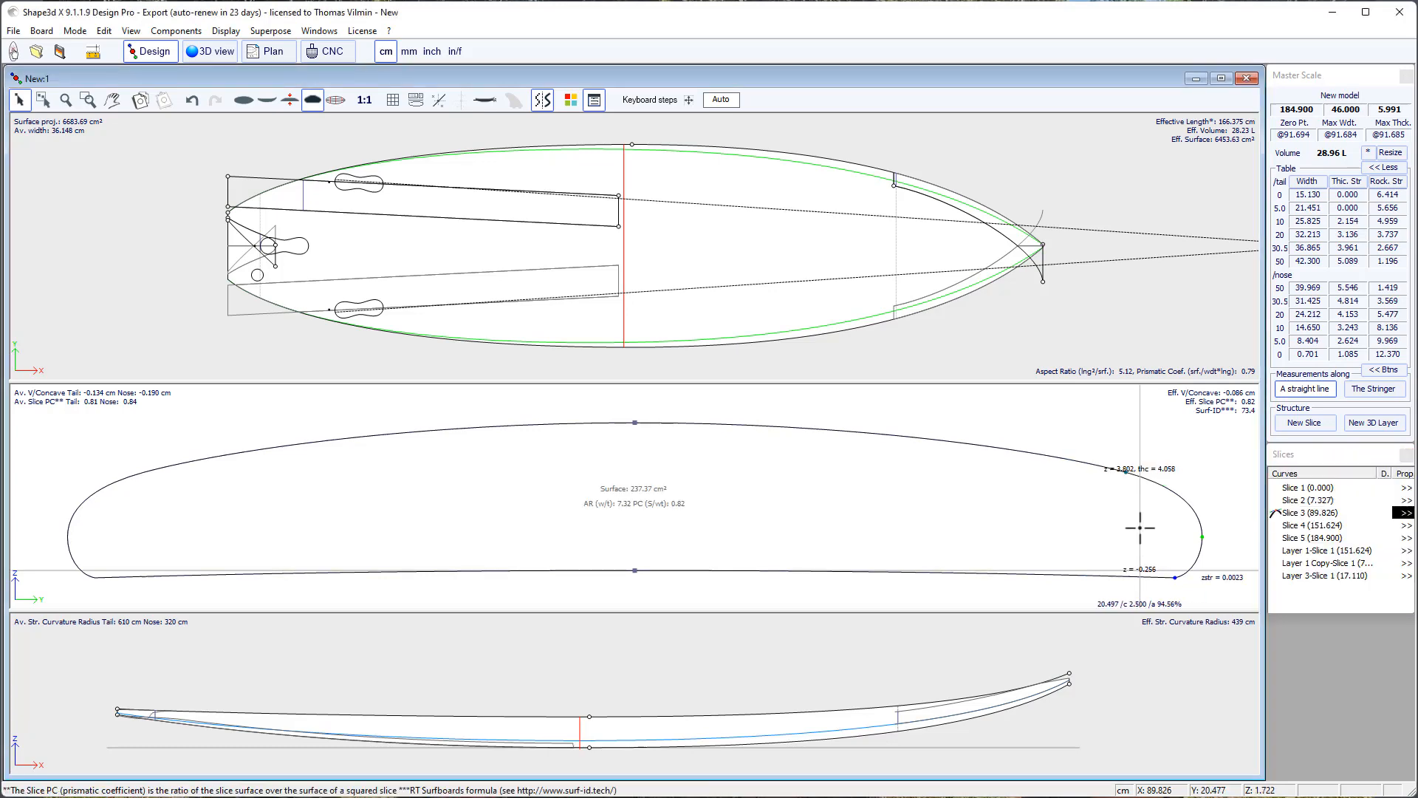
{"action": "left_click", "coordinate": [306, 204]}
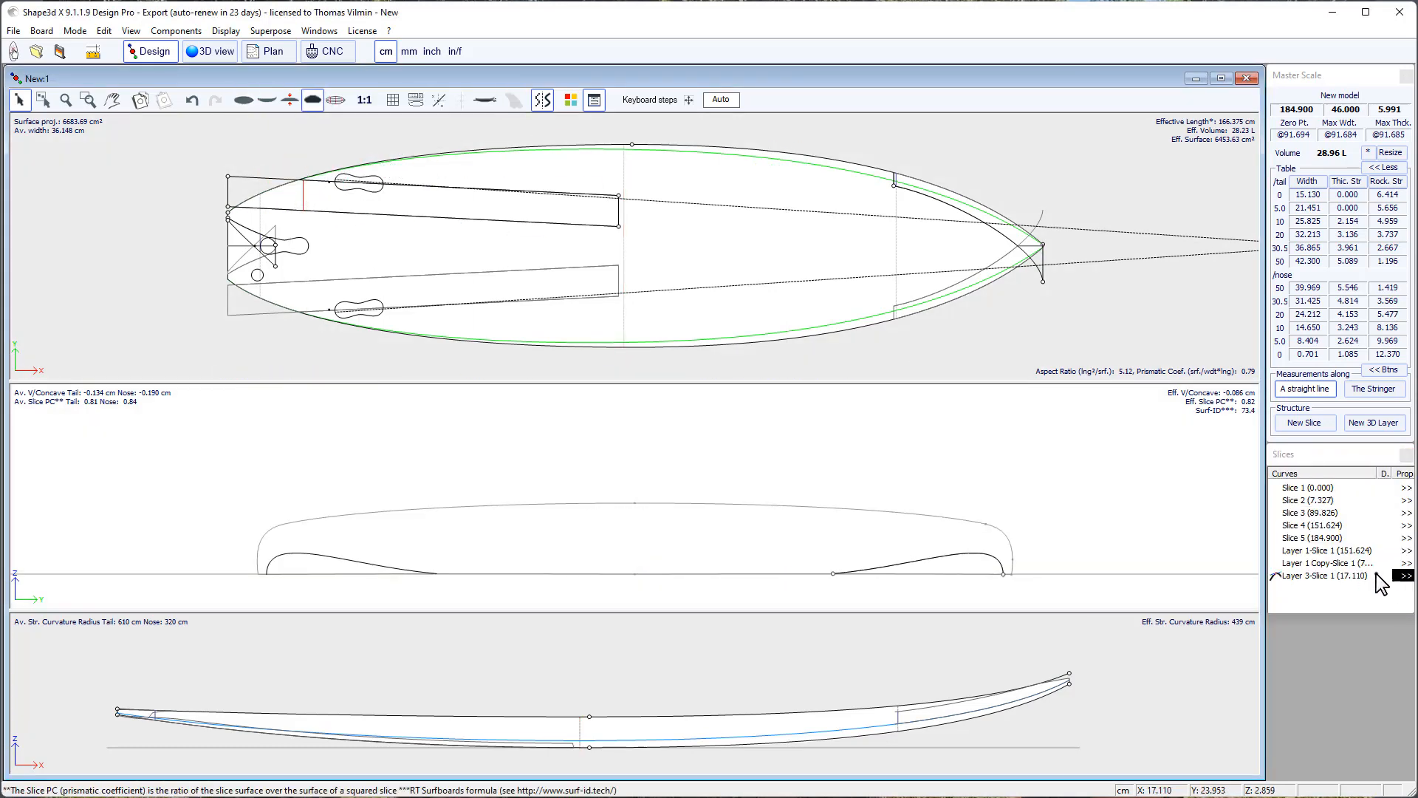
Add a new slice on Layer 3 close to the channel's front end, at about X 88.3 cm.
{"action": "left_click", "coordinate": [1051, 361]}
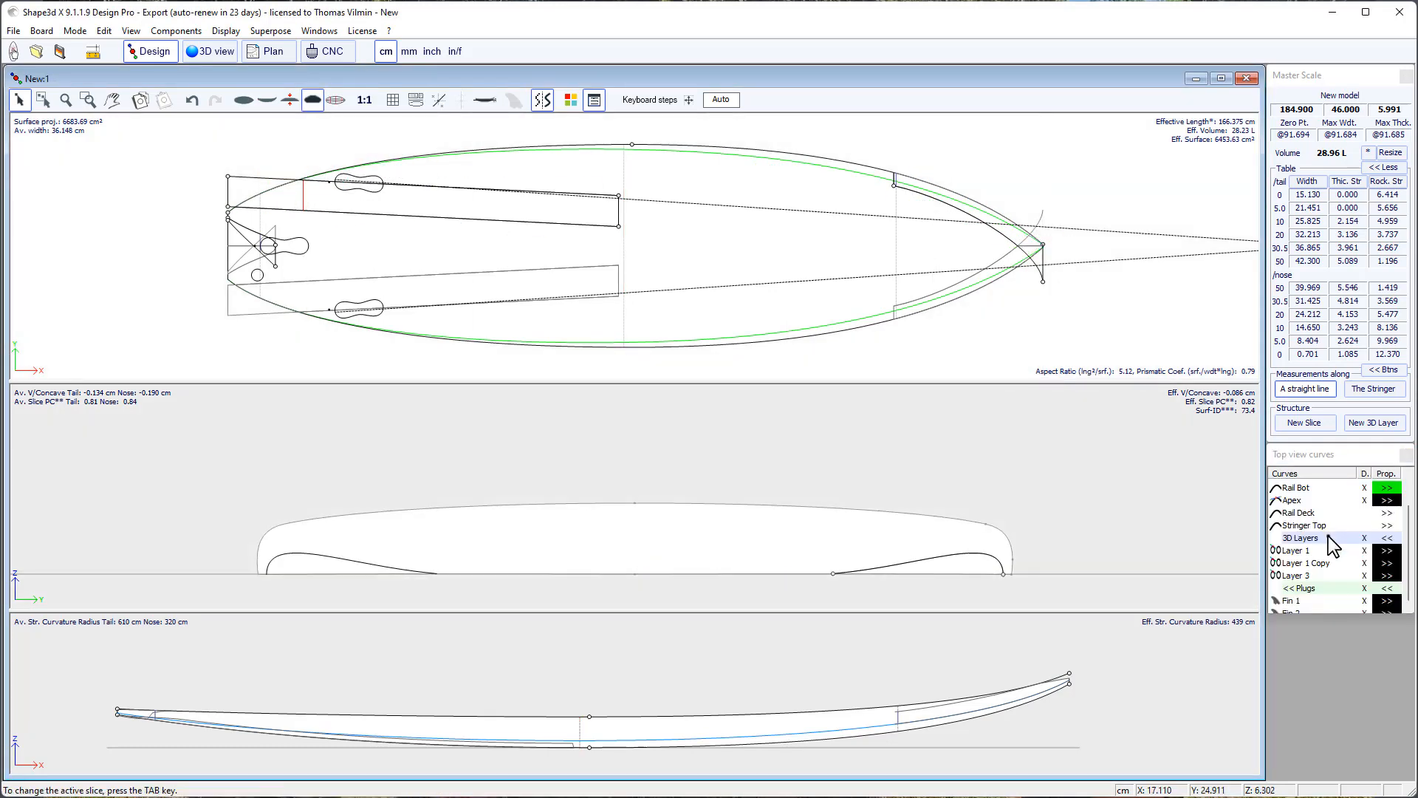
{"action": "left_click", "coordinate": [1394, 577]}
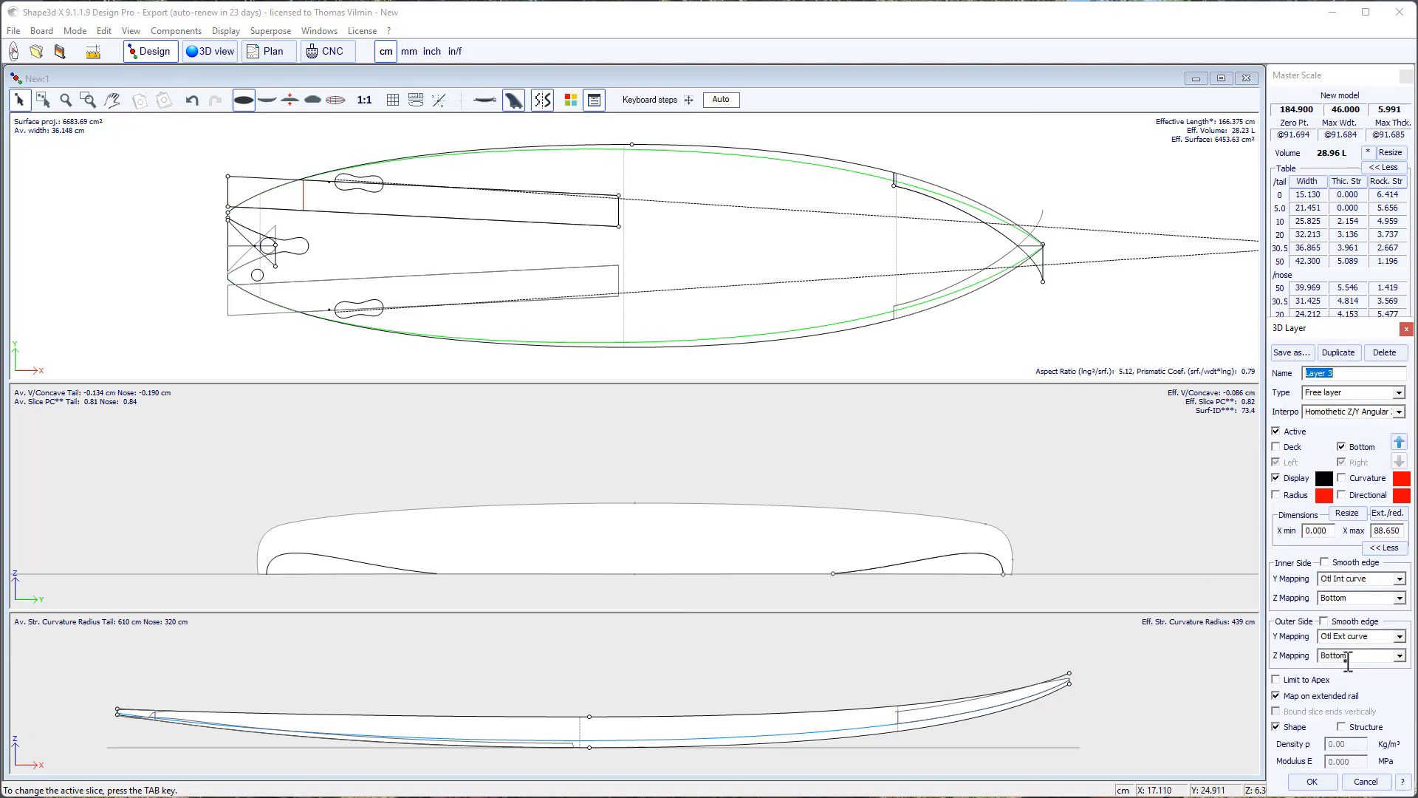
{"action": "left_click", "coordinate": [1406, 328]}
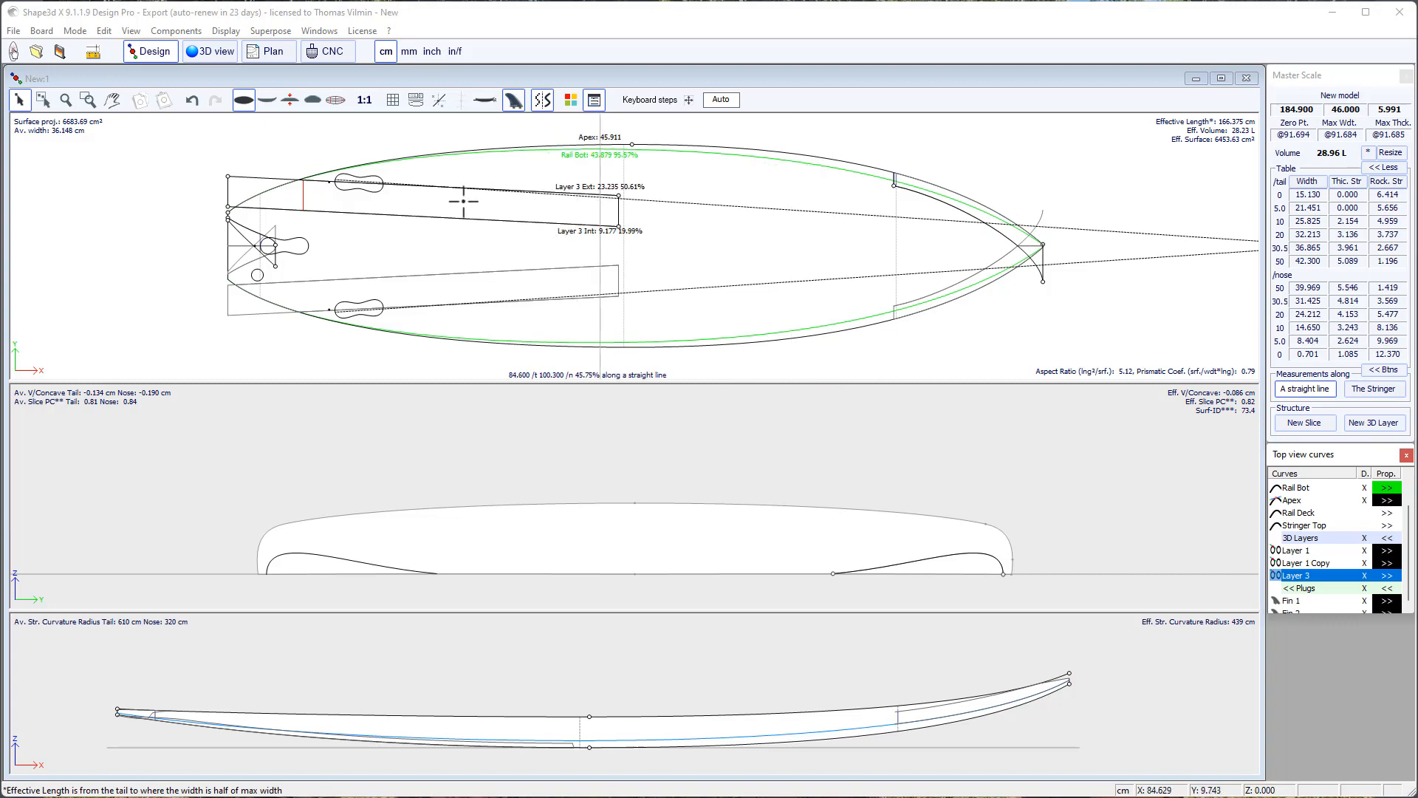
{"action": "left_click", "coordinate": [354, 143]}
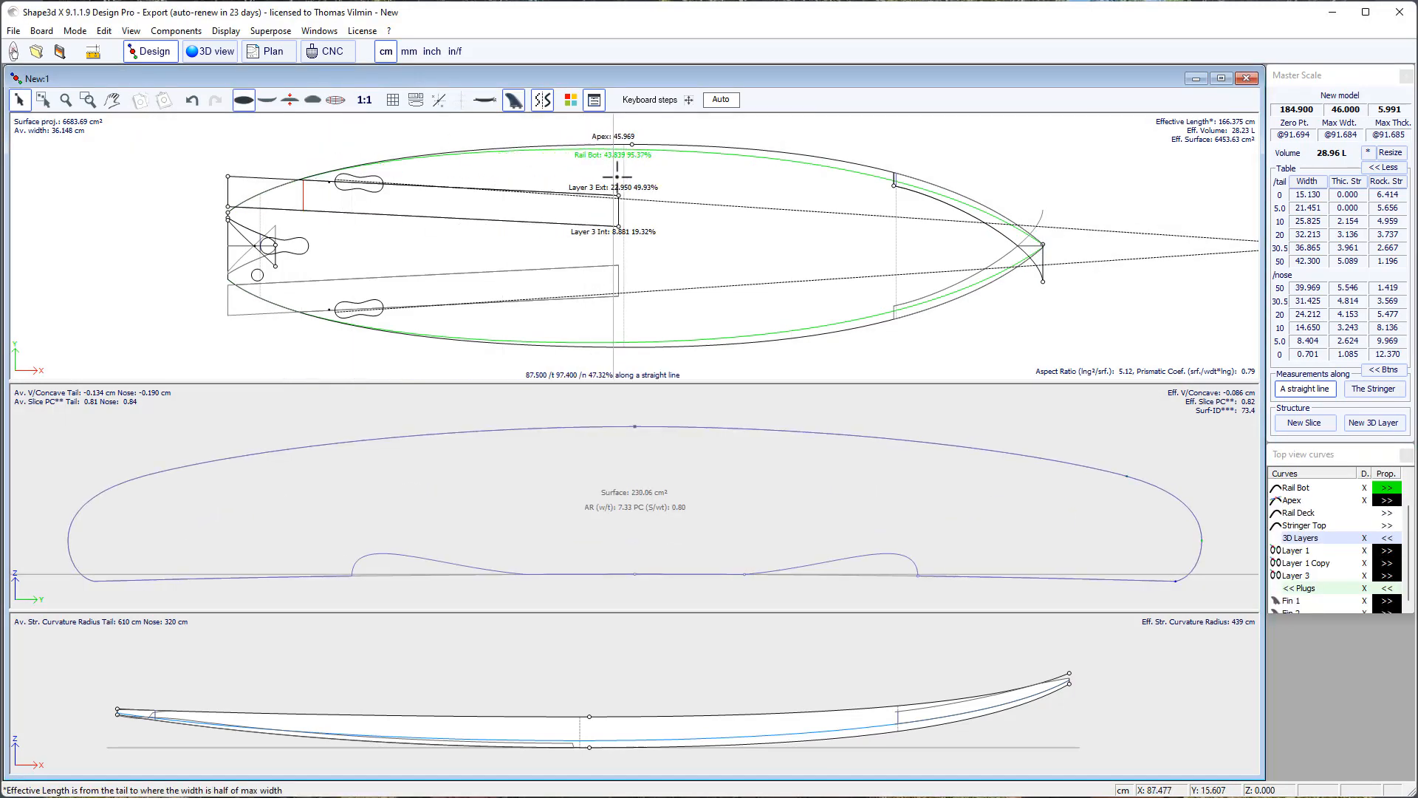
{"action": "right_click", "coordinate": [618, 209]}
{"action": "mouse_move", "coordinate": [687, 259]}
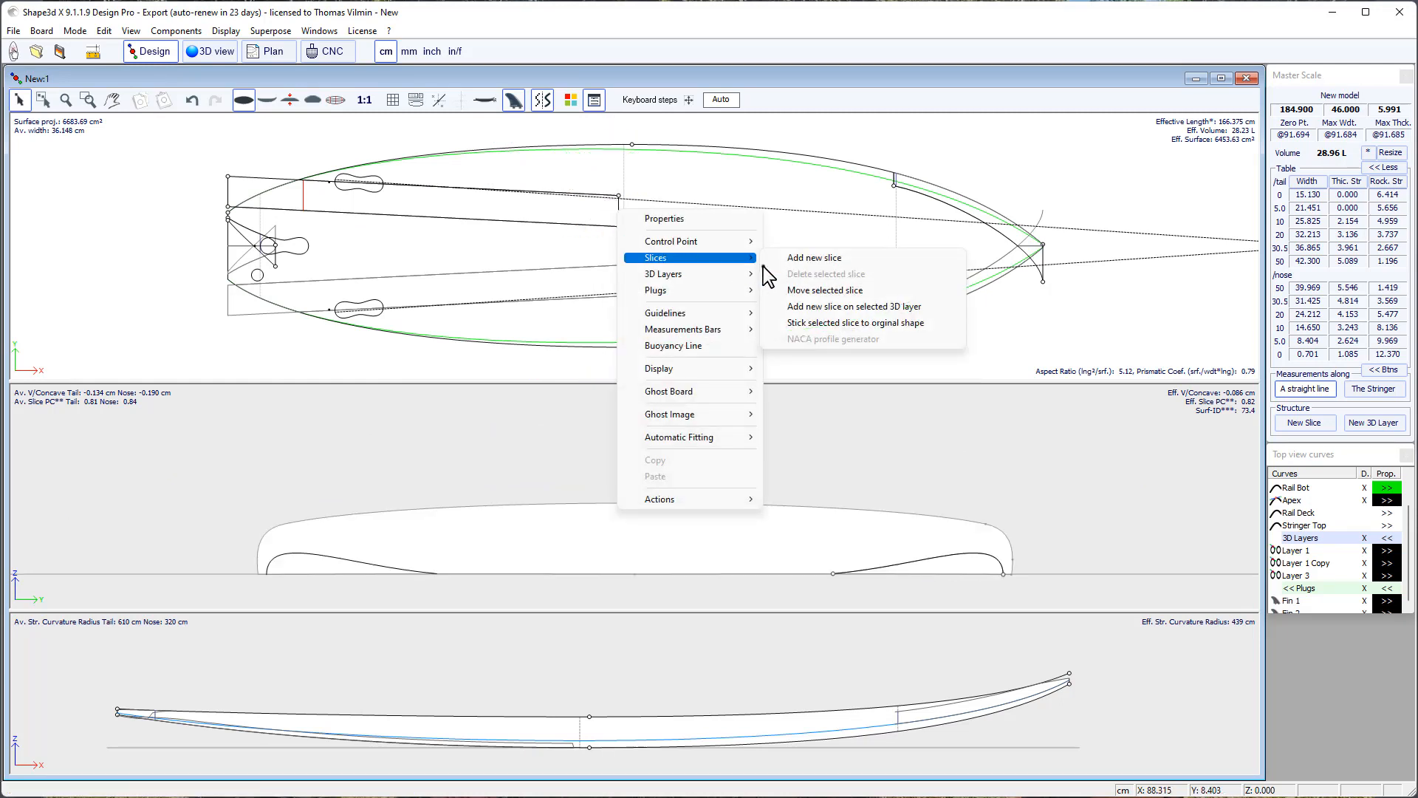
{"action": "left_click", "coordinate": [818, 307]}
{"action": "left_click", "coordinate": [683, 443]}
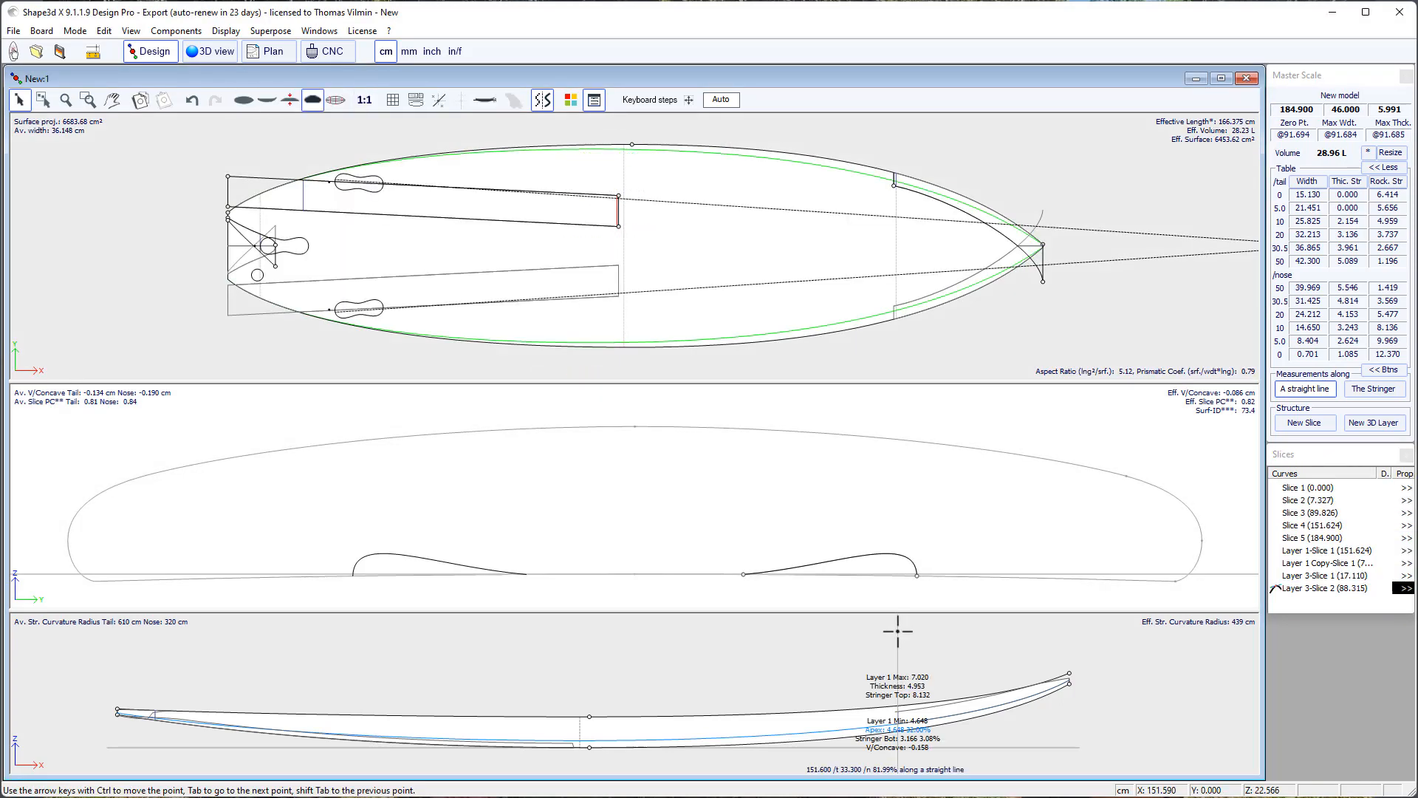
Stick the new Layer 3 slice to the original shape and check the channels' front ends in the 3D view.
{"action": "right_click", "coordinate": [929, 539]}
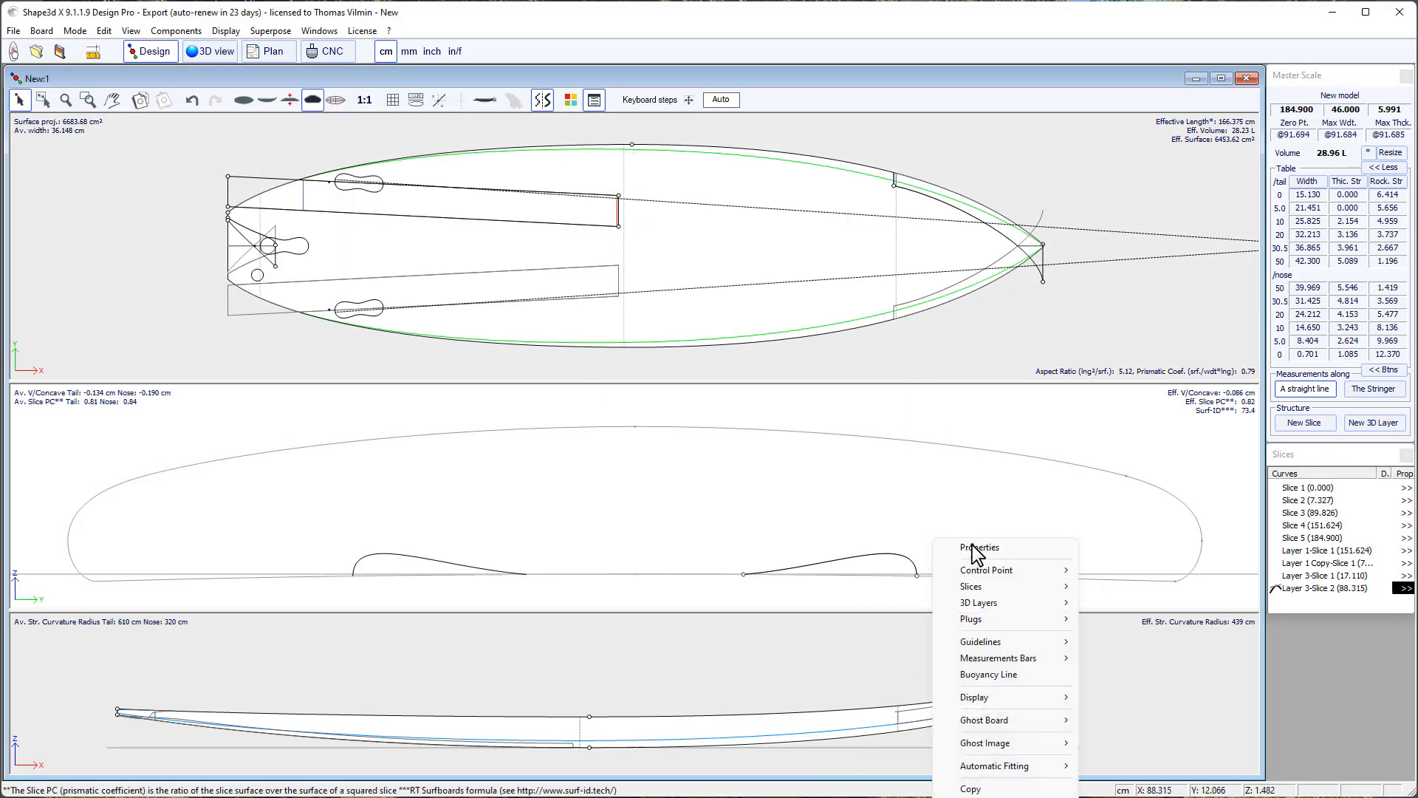
{"action": "mouse_move", "coordinate": [1005, 586]}
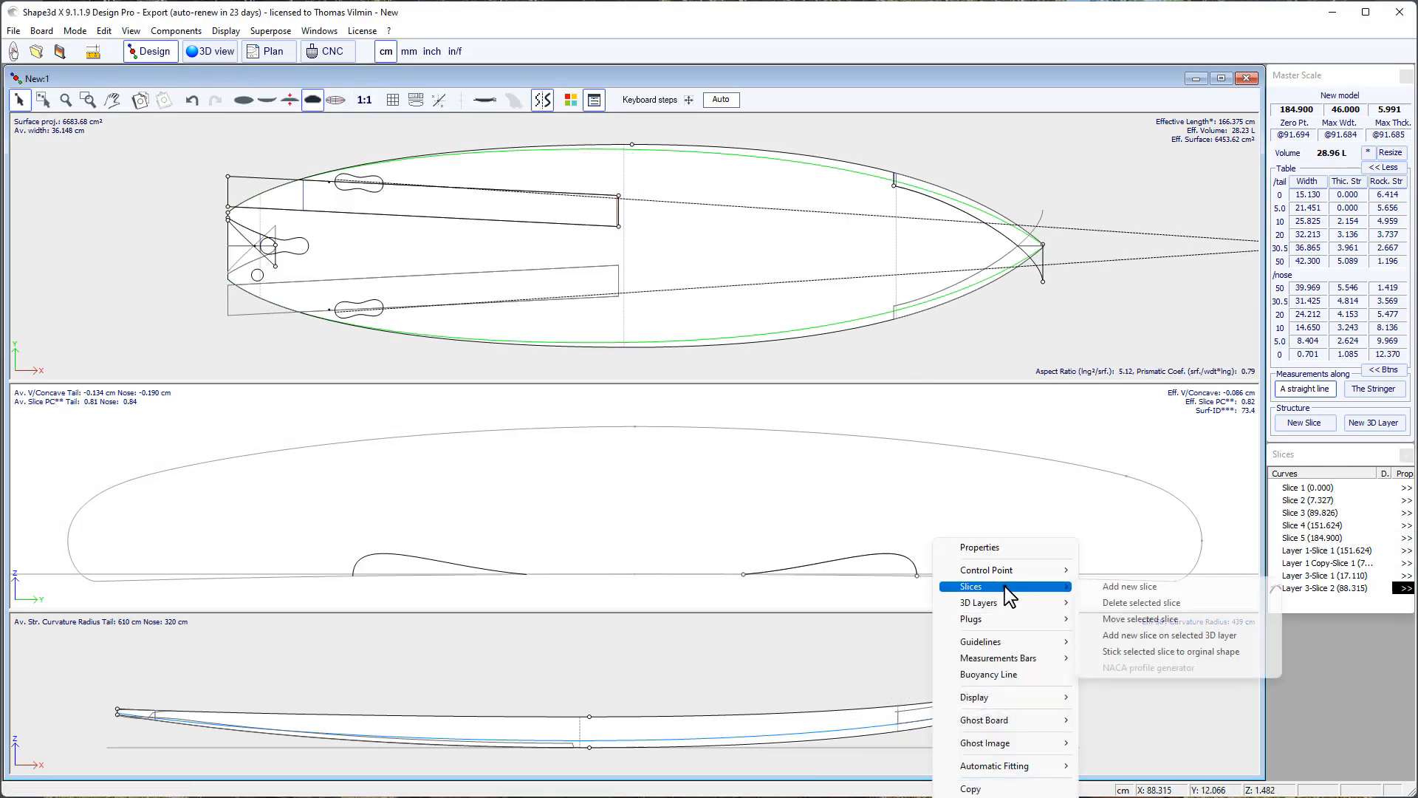
{"action": "left_click", "coordinate": [1173, 652]}
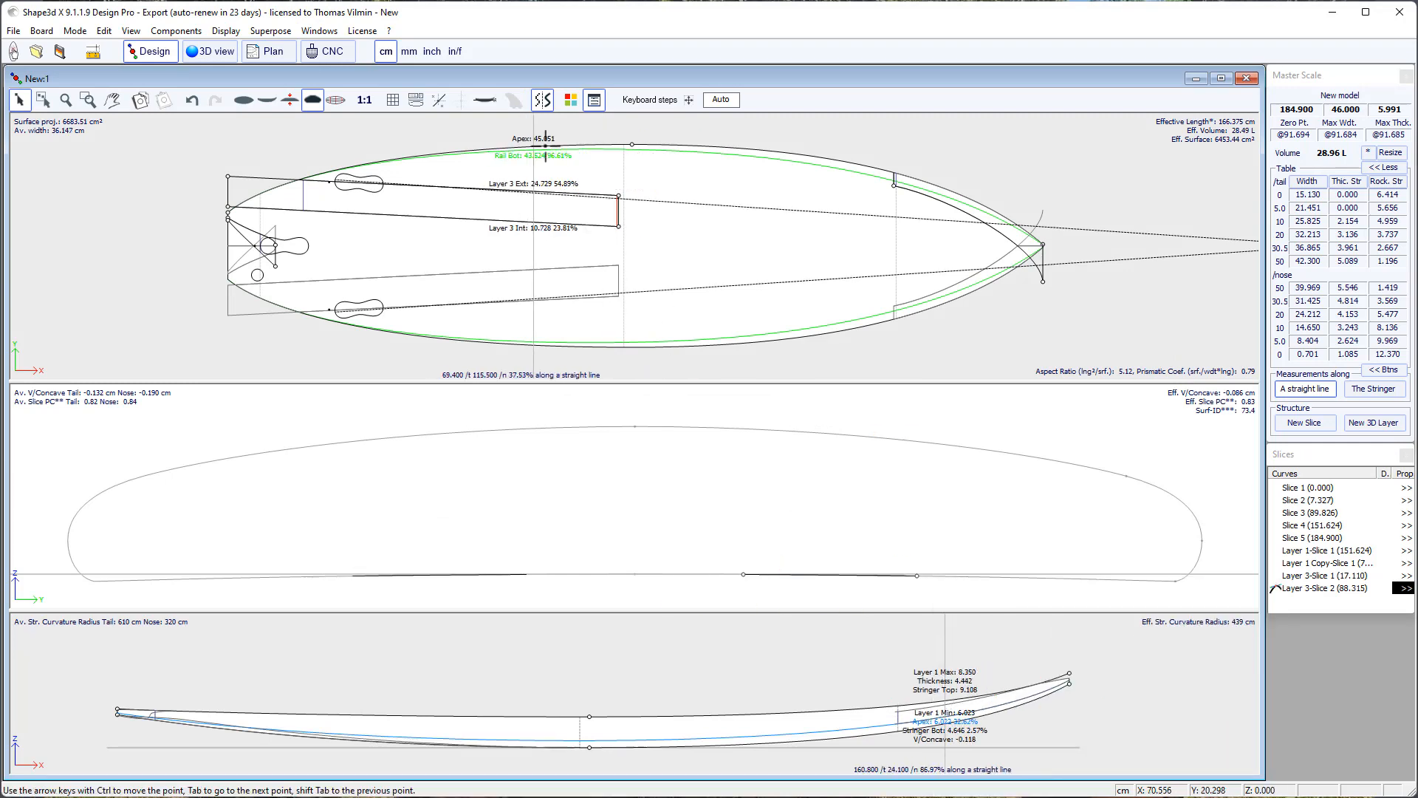
{"action": "left_click", "coordinate": [210, 46]}
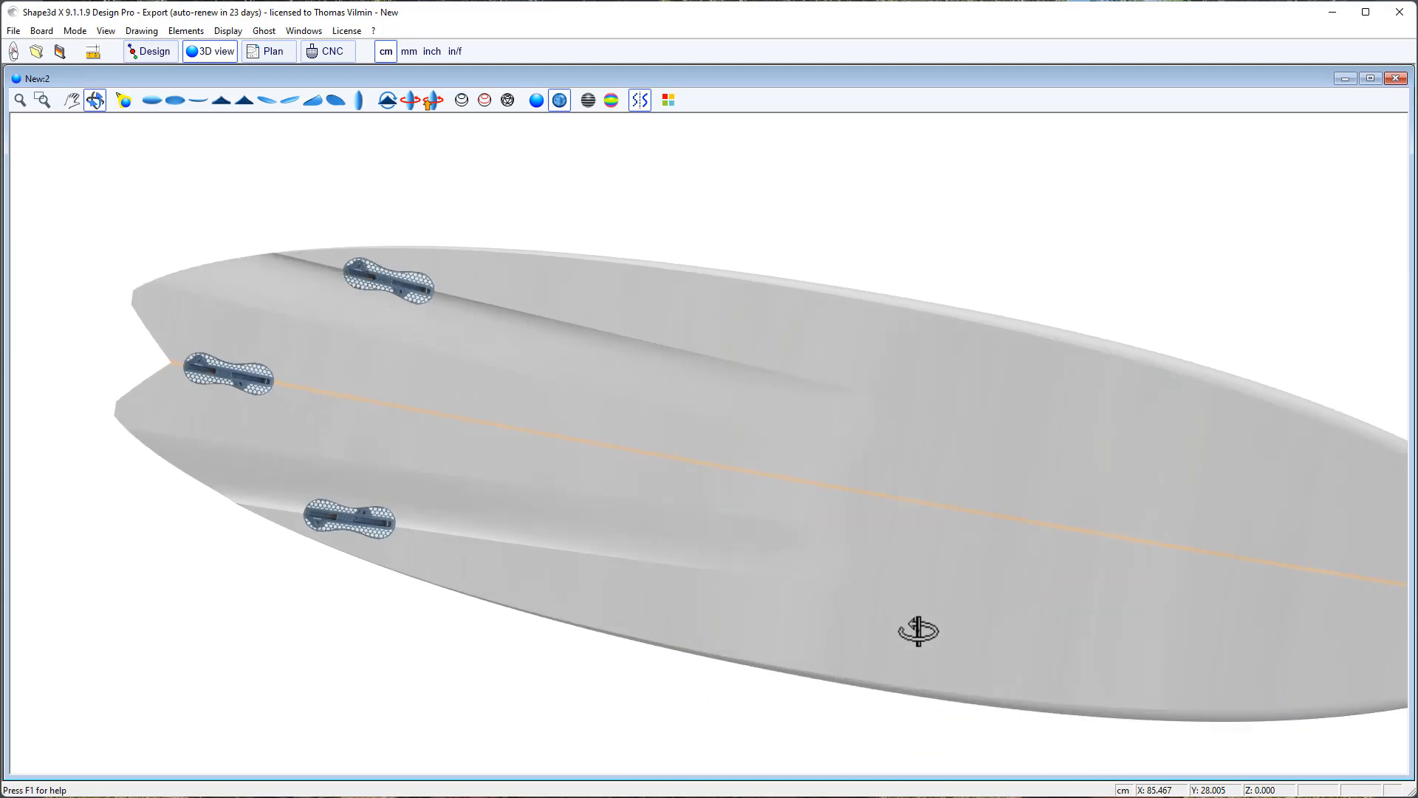
{"action": "mouse_move", "coordinate": [918, 624]}
{"action": "left_mouse_down"}
{"action": "mouse_move", "coordinate": [921, 512]}
{"action": "mouse_move", "coordinate": [928, 598]}
{"action": "mouse_move", "coordinate": [950, 643]}
{"action": "left_mouse_up"}
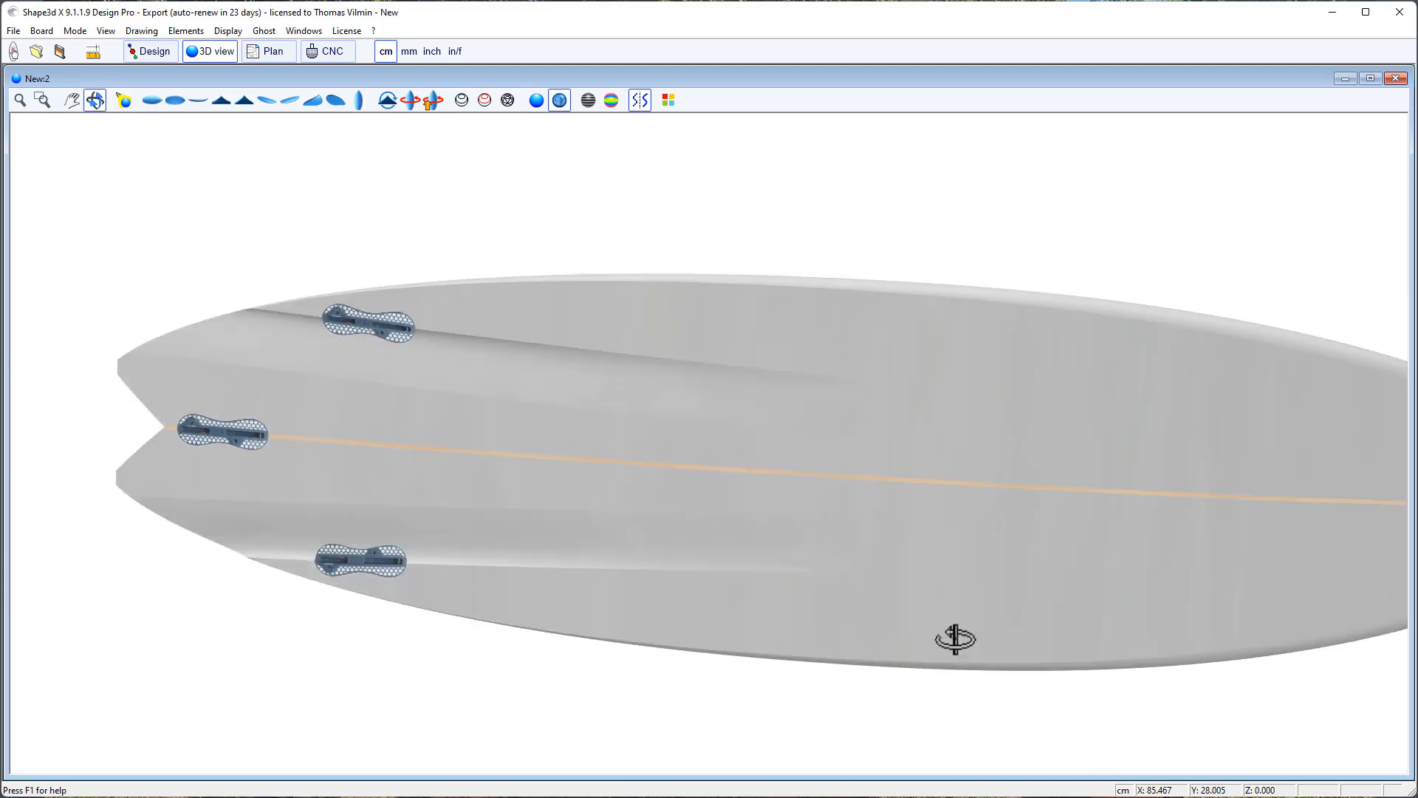
Back in the design view, change Layer 3's display colour to purple.
{"action": "left_click", "coordinate": [150, 51]}
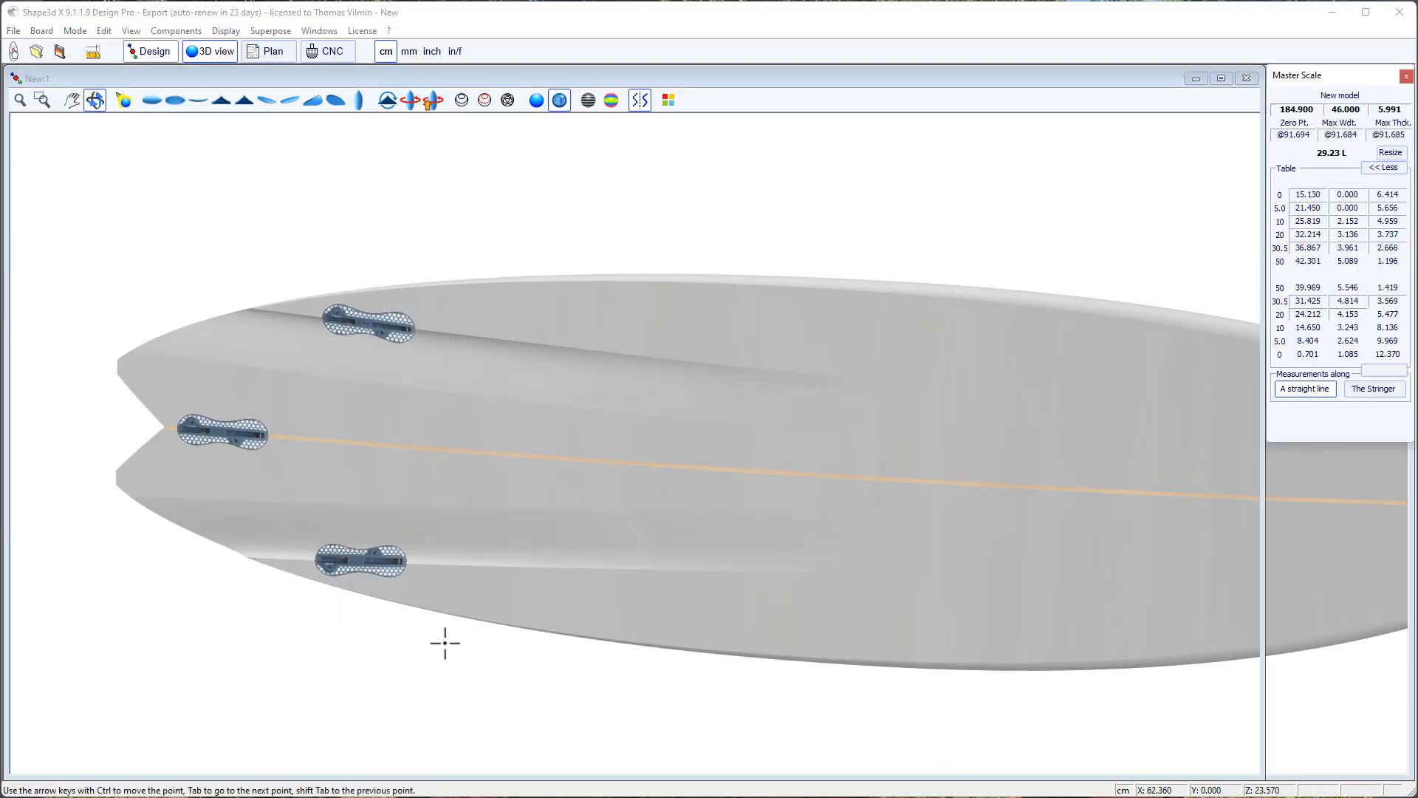
{"action": "scroll", "coordinate": [120, 729], "scroll_direction": "up", "scroll_amount": 2}
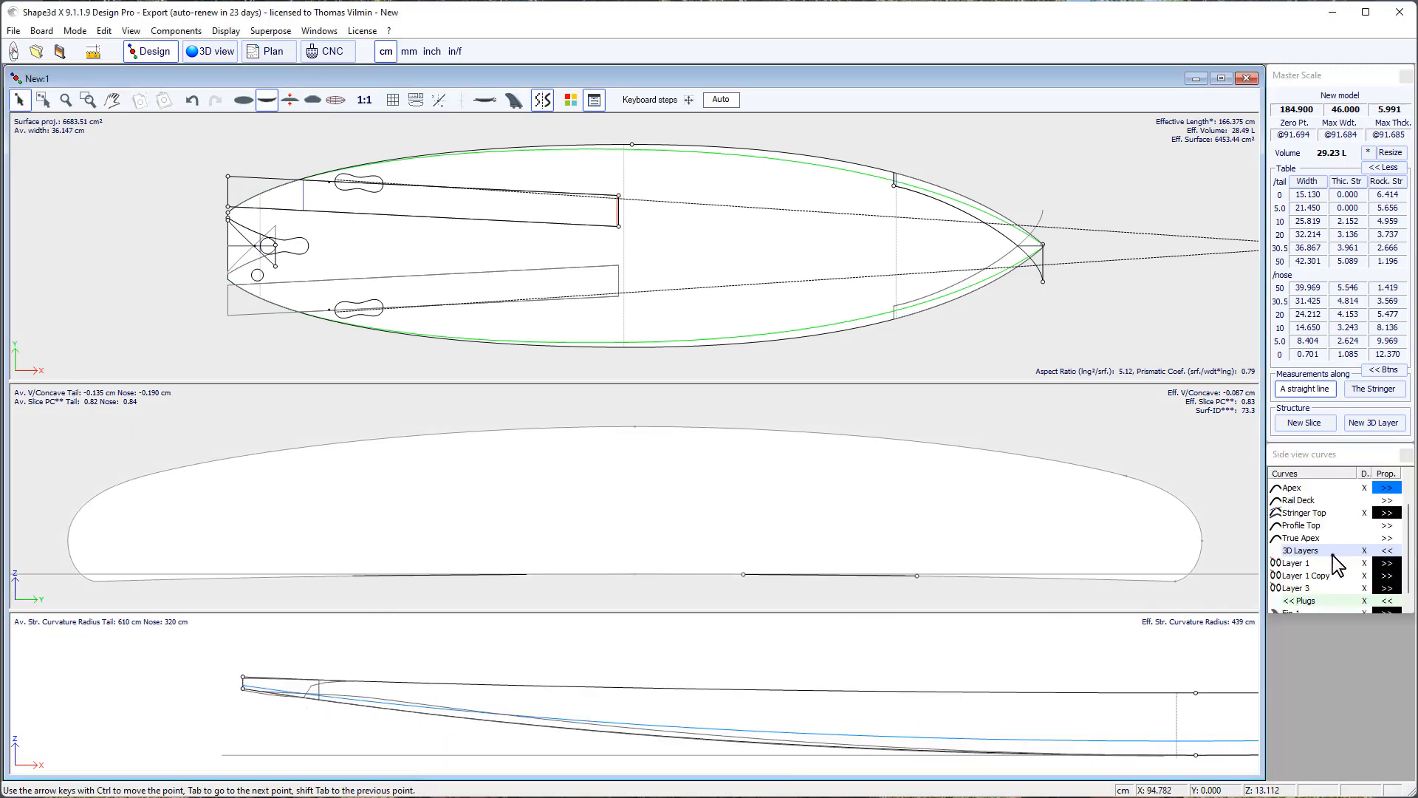
{"action": "left_click", "coordinate": [1387, 589]}
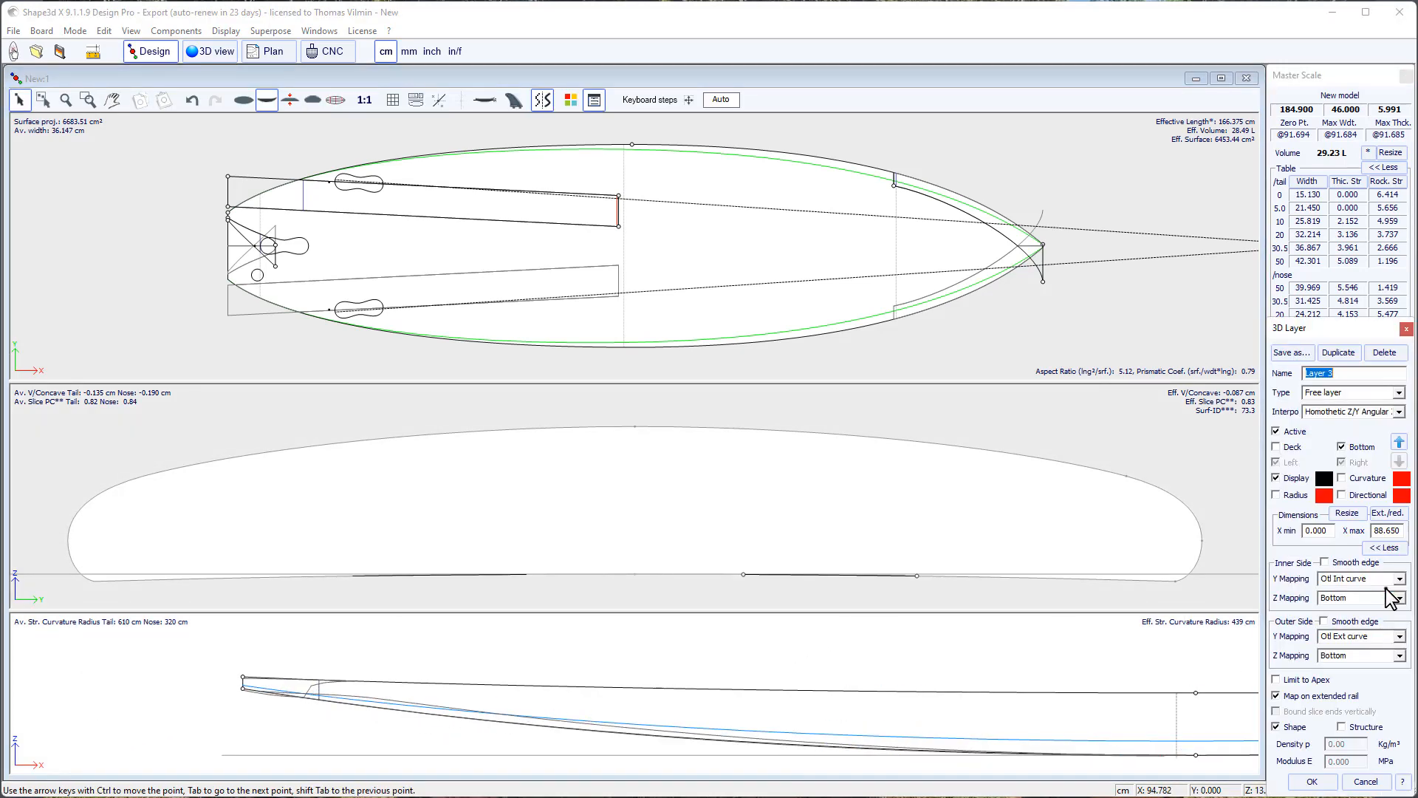
{"action": "left_click", "coordinate": [1326, 479]}
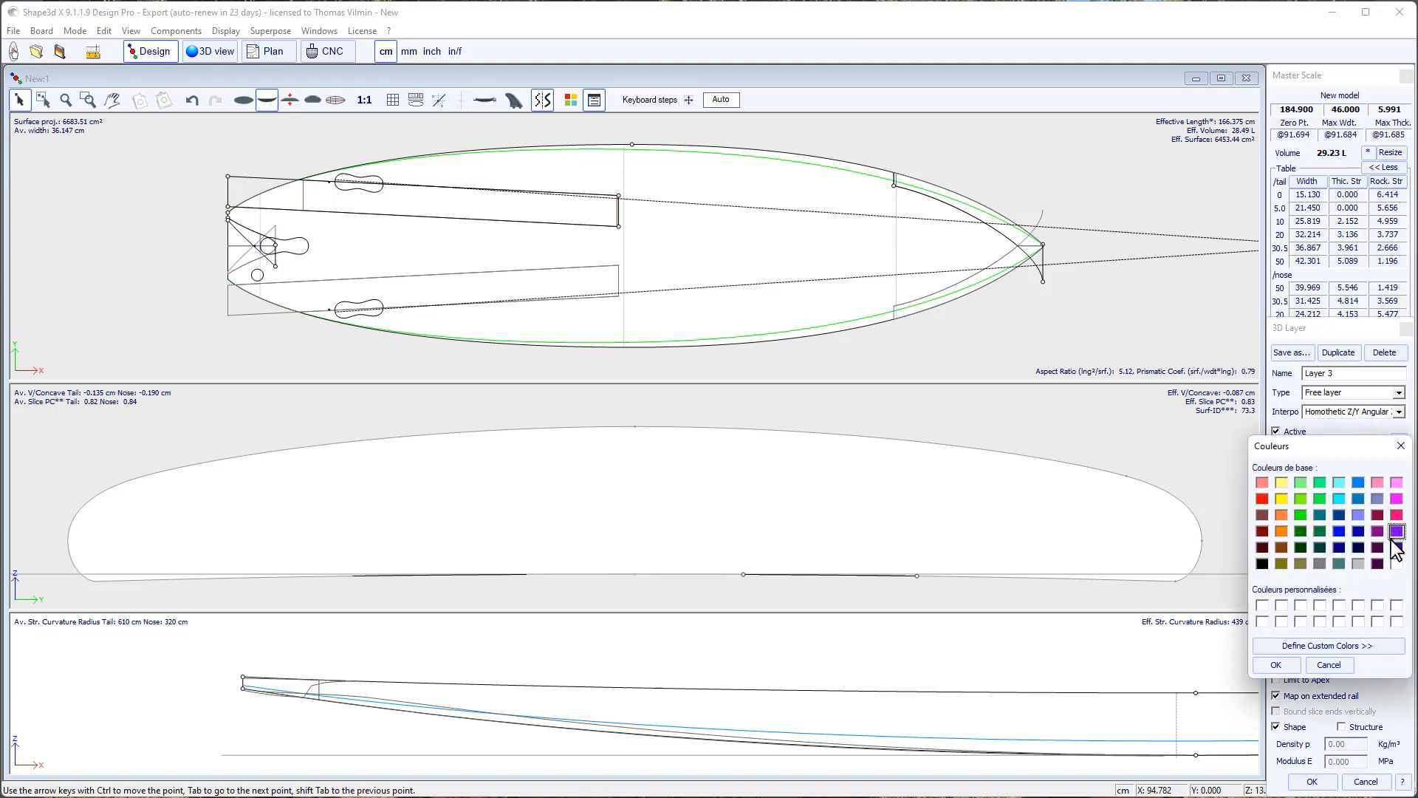
{"action": "left_click", "coordinate": [1293, 662]}
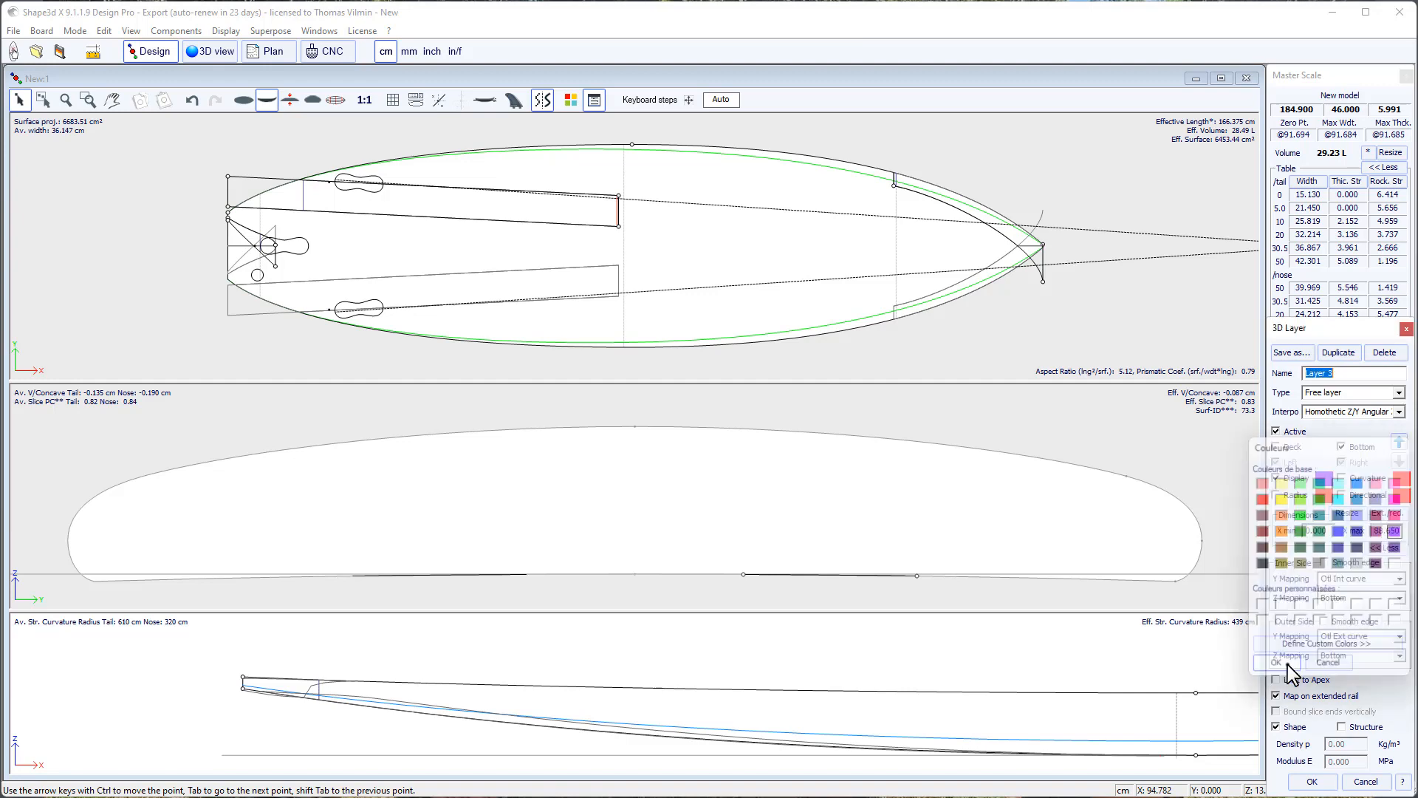
{"action": "left_click", "coordinate": [1312, 782]}
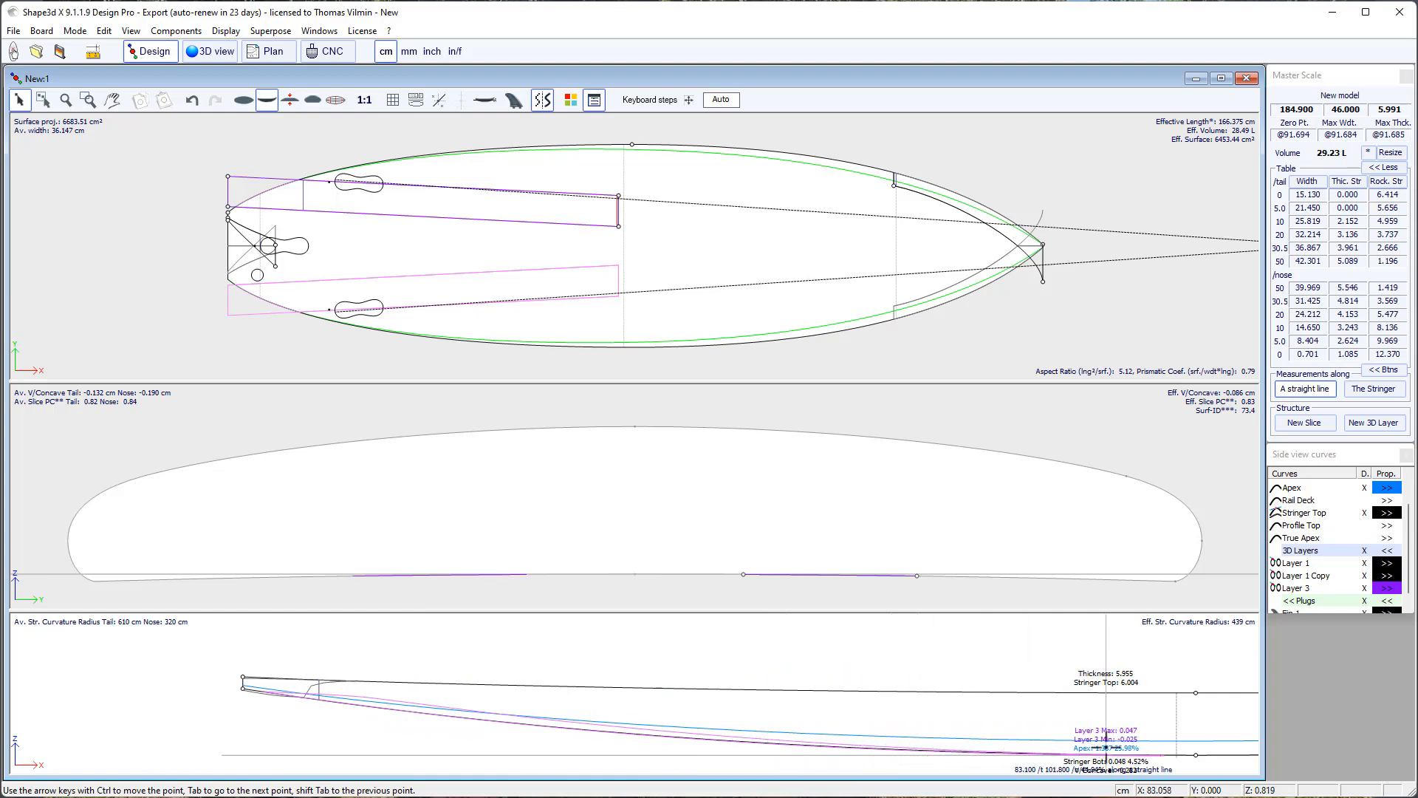
Set the outer side Z mapping of Layer 3 to Side Ext curve.
{"action": "double_click", "coordinate": [303, 188]}
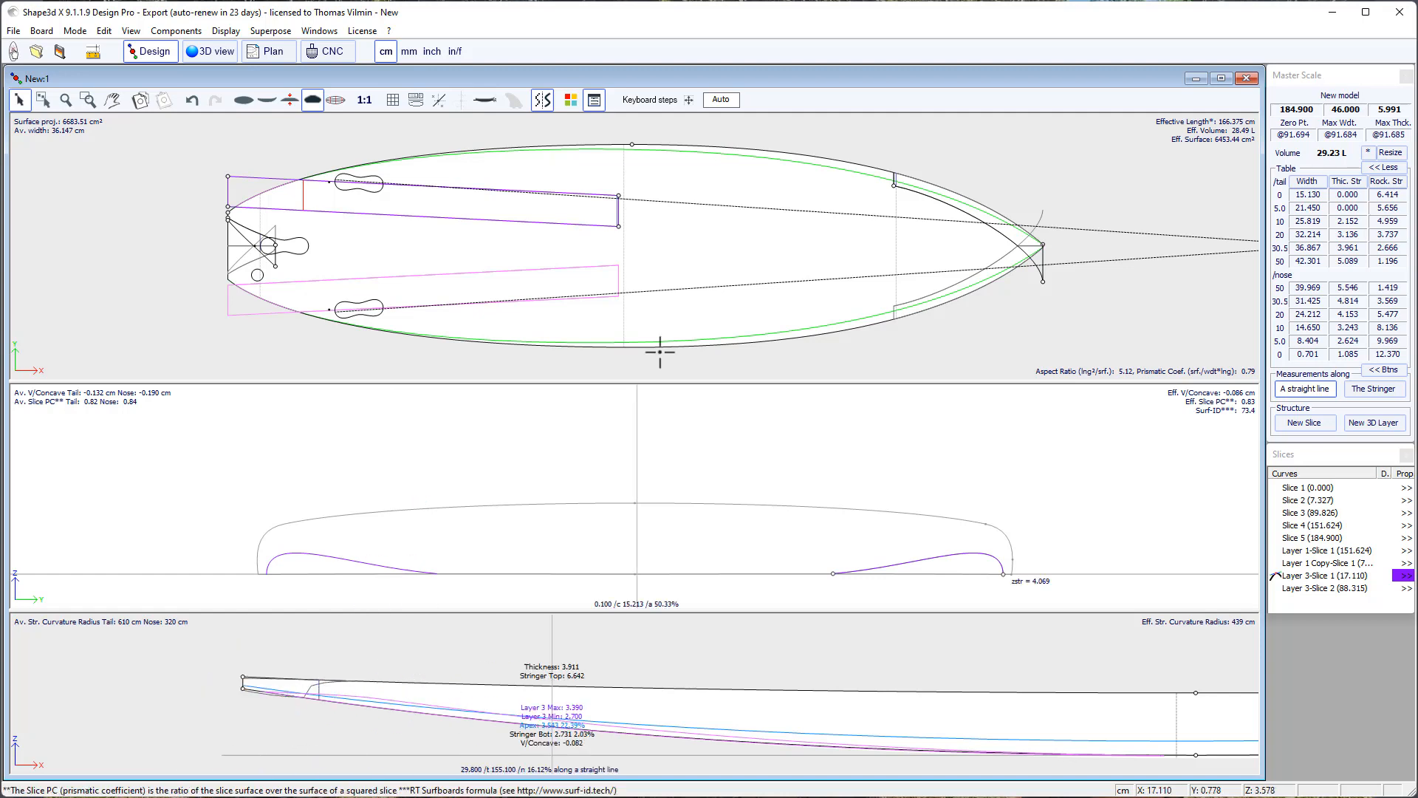
{"action": "left_click", "coordinate": [663, 246]}
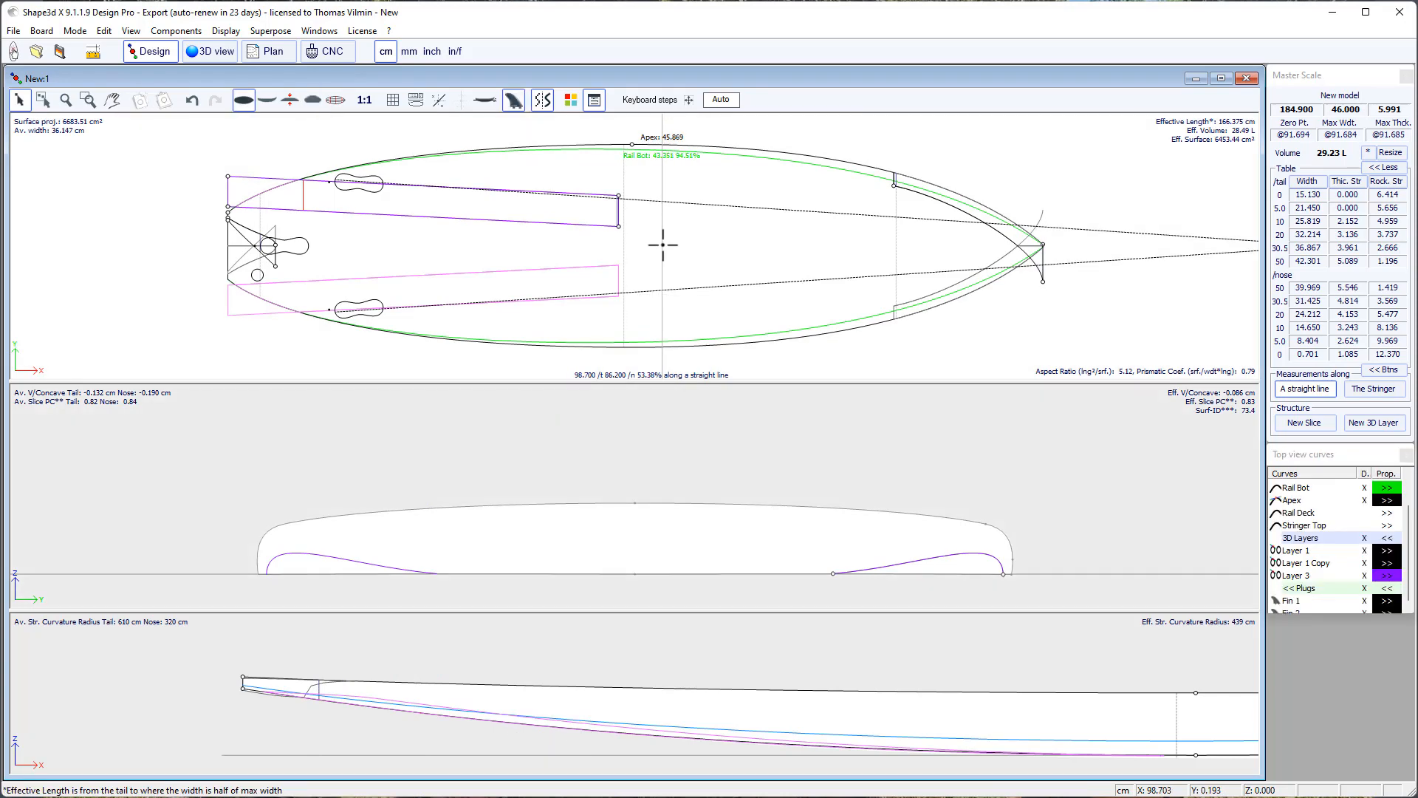
{"action": "left_click", "coordinate": [1386, 577]}
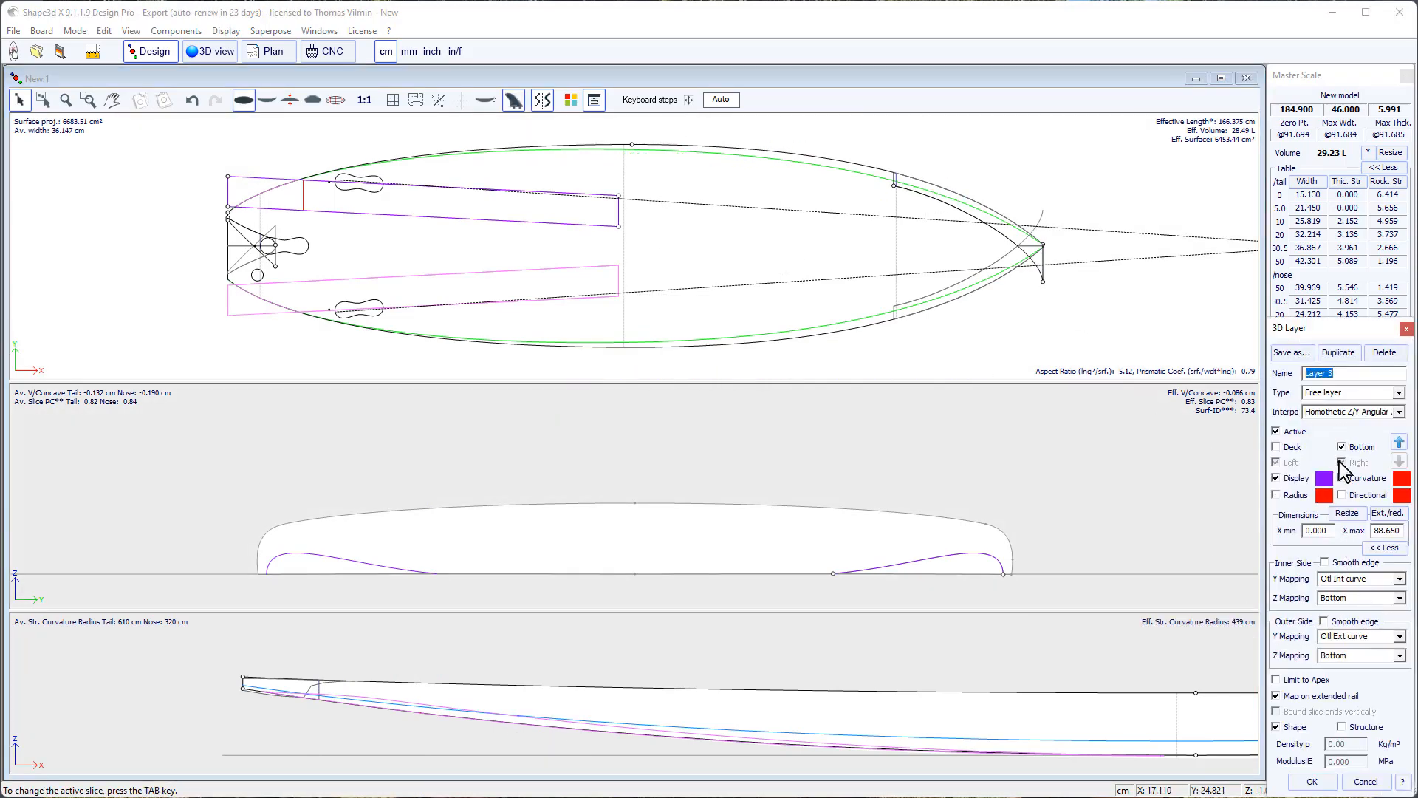
{"action": "left_click", "coordinate": [1400, 656]}
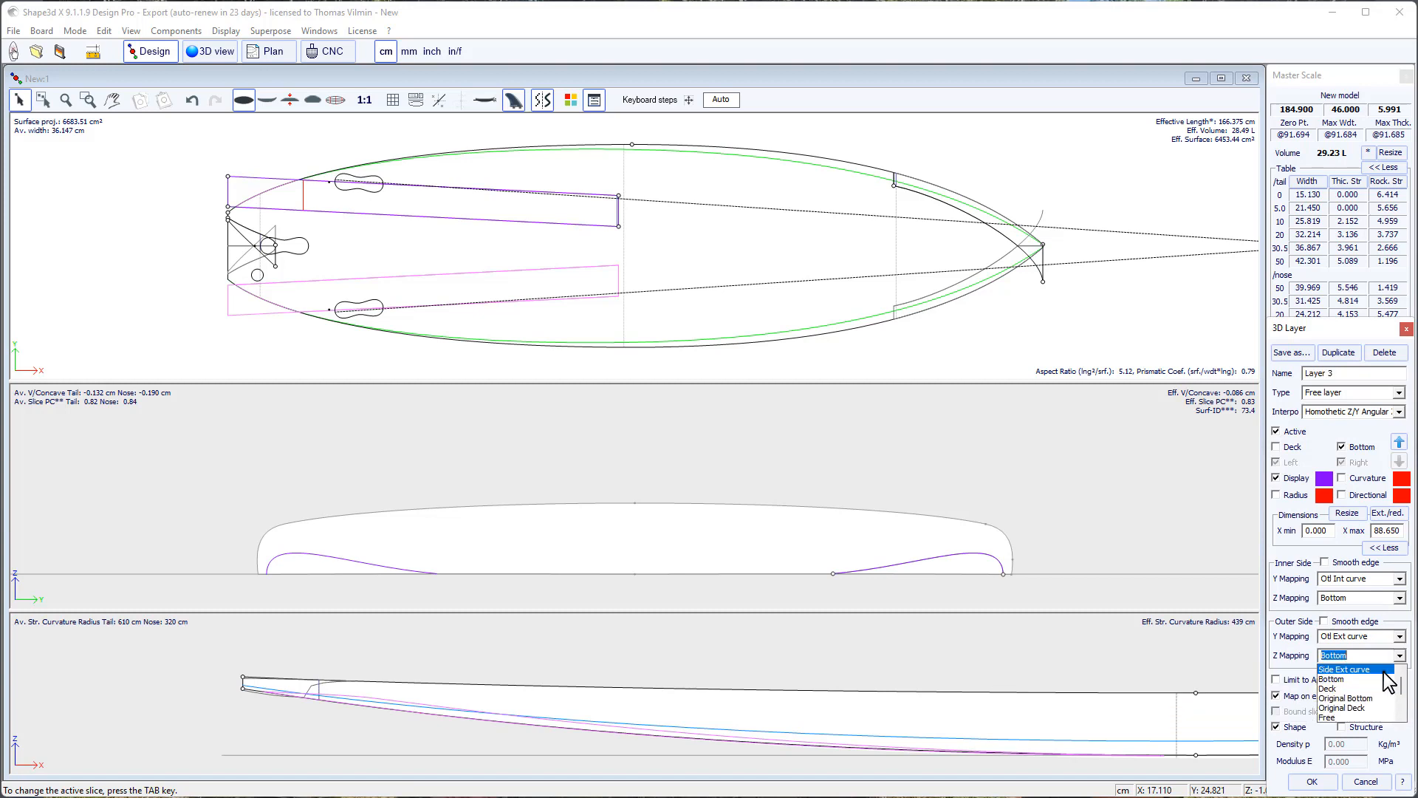
{"action": "left_click", "coordinate": [1354, 667]}
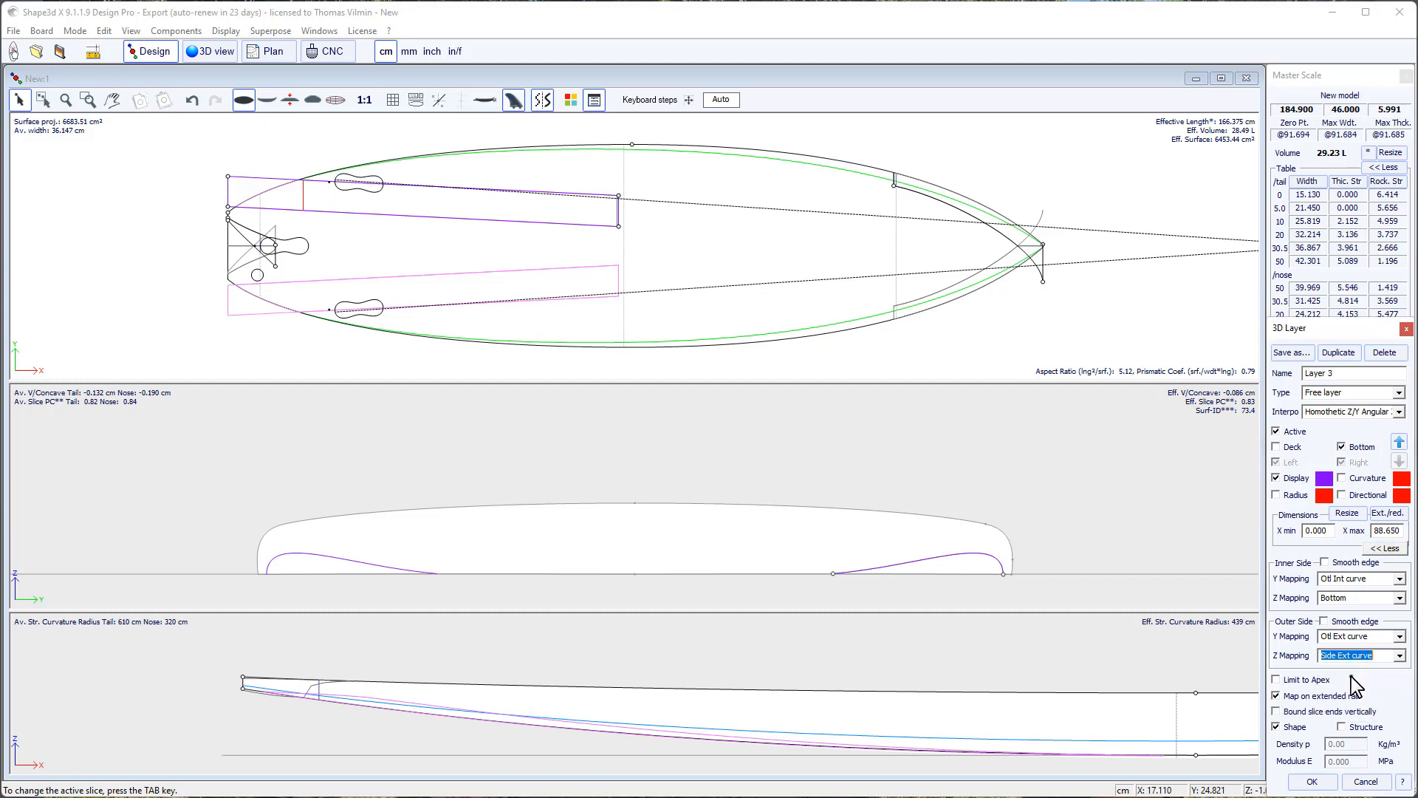
{"action": "left_click", "coordinate": [1311, 782]}
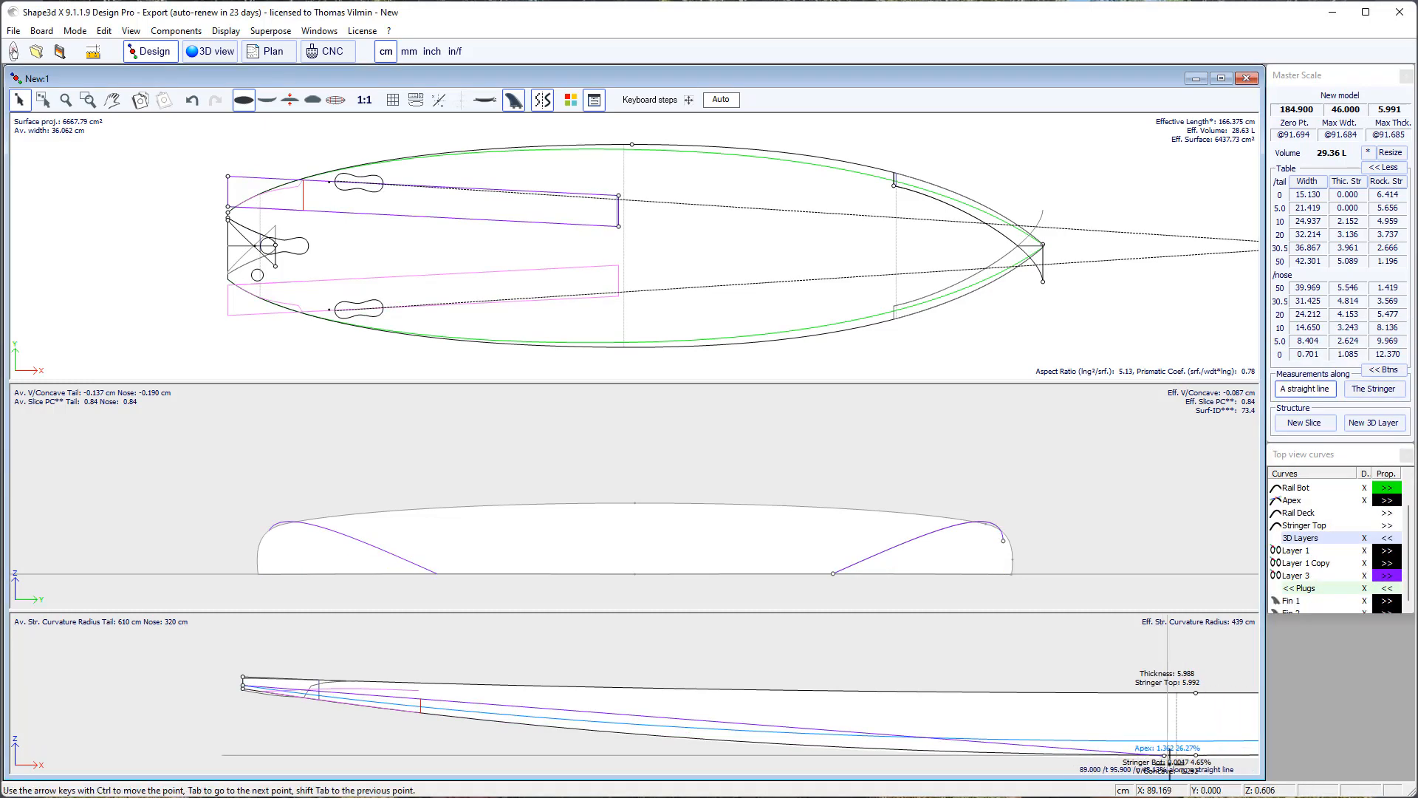
Stick the front end point of Layer 3's outer side curve to the original shape and pull its tail tangent to about X 21.9, Z 3.6 cm.
{"action": "left_click", "coordinate": [1163, 756]}
{"action": "left_click_drag", "start_coordinate": [1160, 755], "coordinate": [992, 736]}
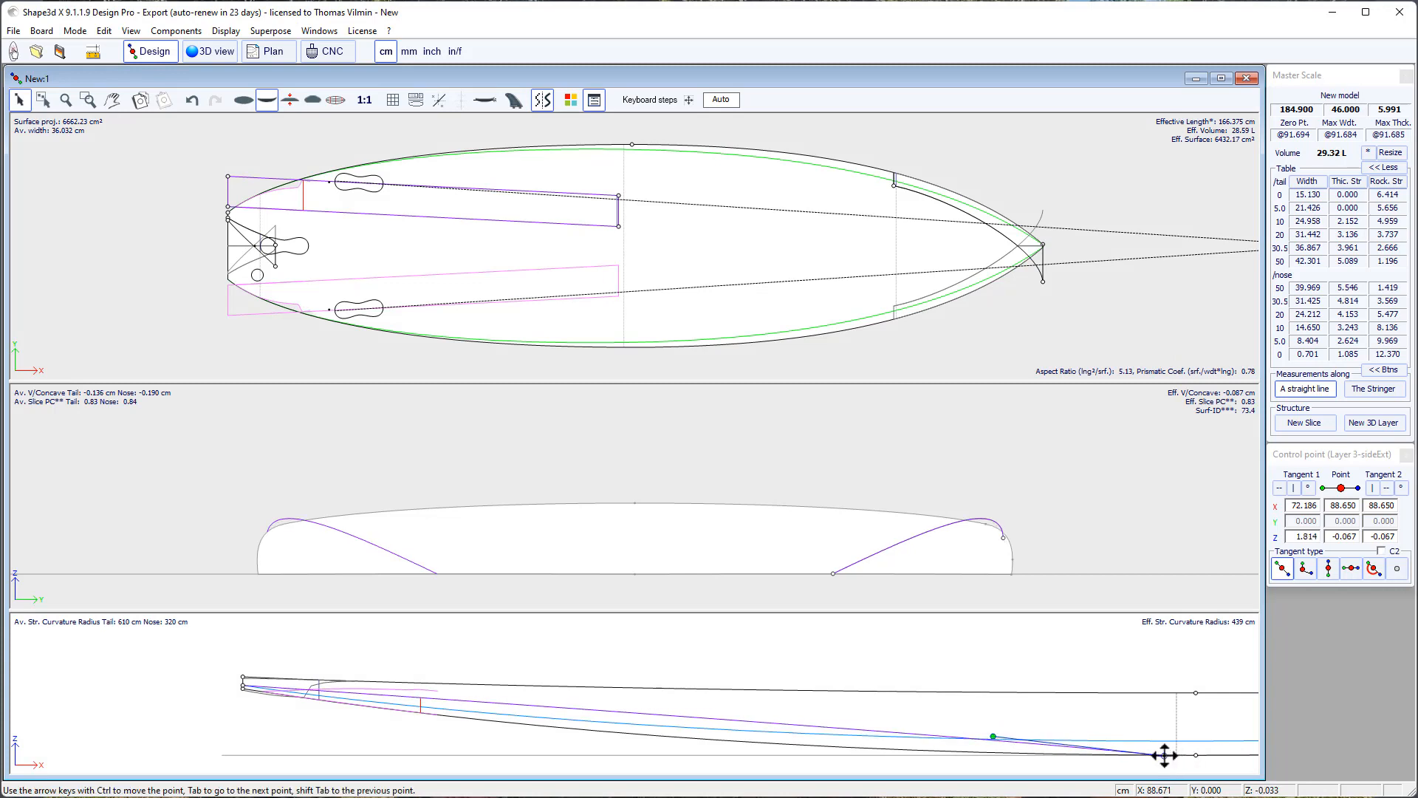
{"action": "right_click", "coordinate": [1166, 754]}
{"action": "mouse_move", "coordinate": [1238, 489]}
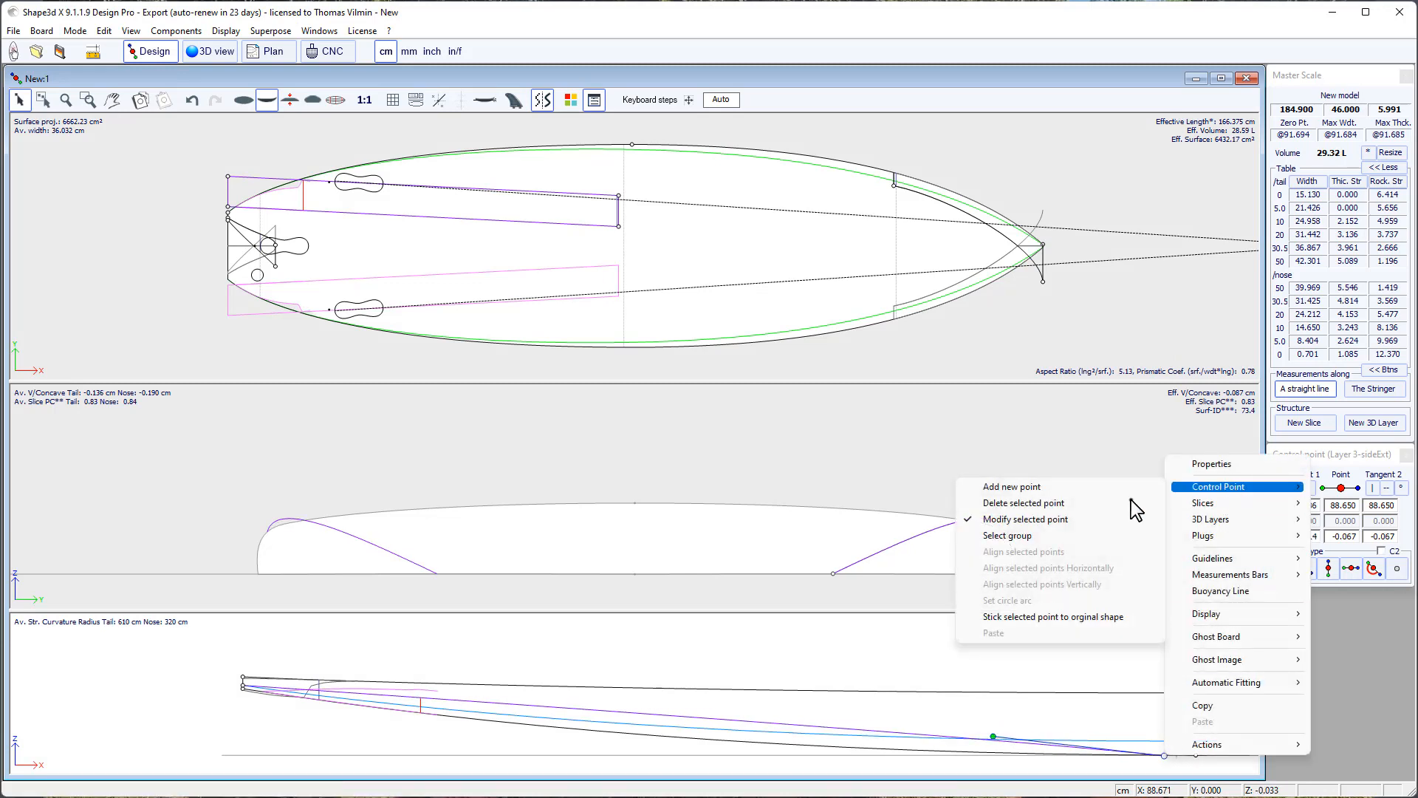
{"action": "left_click", "coordinate": [1022, 618]}
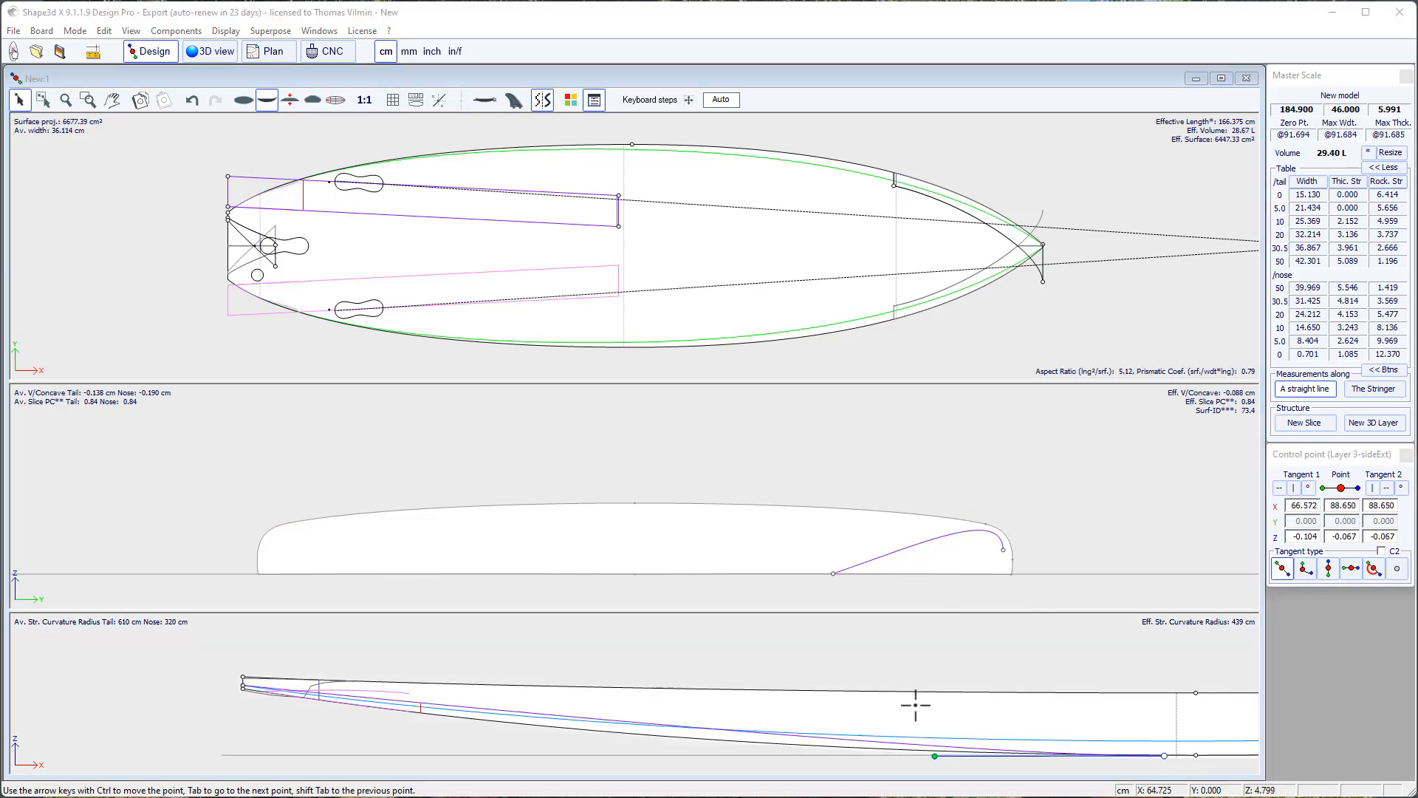
{"action": "left_click", "coordinate": [244, 684]}
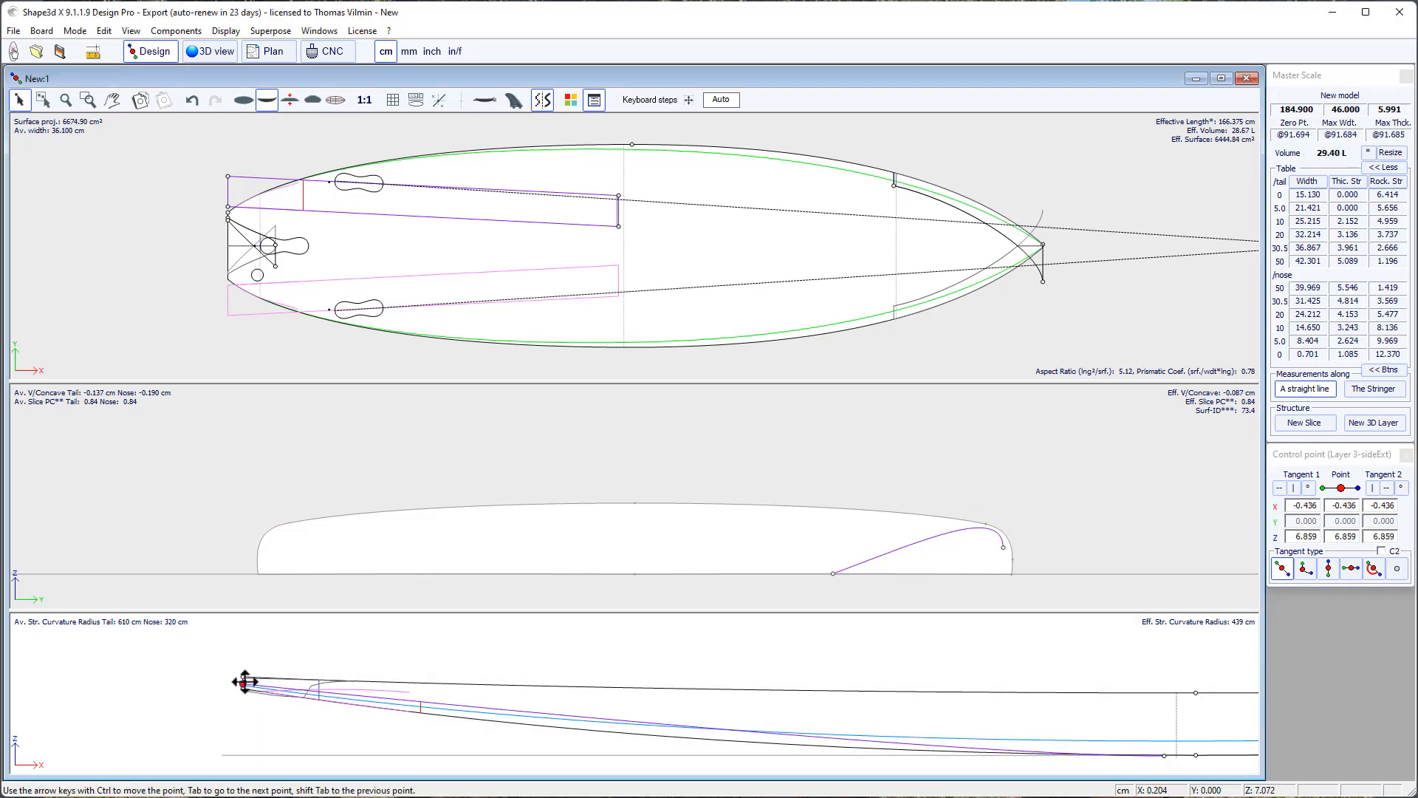
{"action": "left_click_drag", "start_coordinate": [244, 681], "coordinate": [470, 717]}
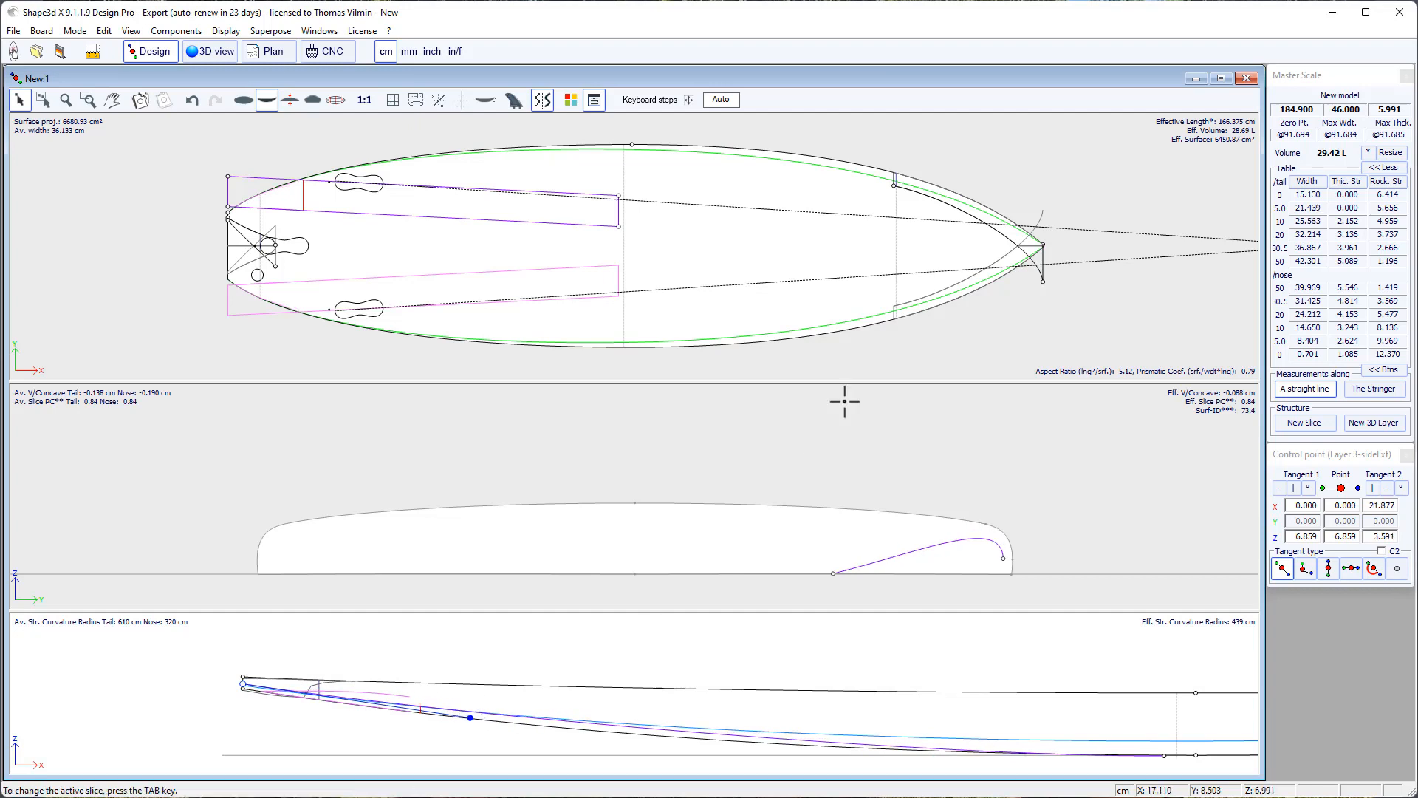
Flatten the Layer 3 Slice 1 profile into a nearly straight ramp, with the outer point's tangent at about Y 13.1, Z 0.5 cm.
{"action": "left_click", "coordinate": [1008, 561]}
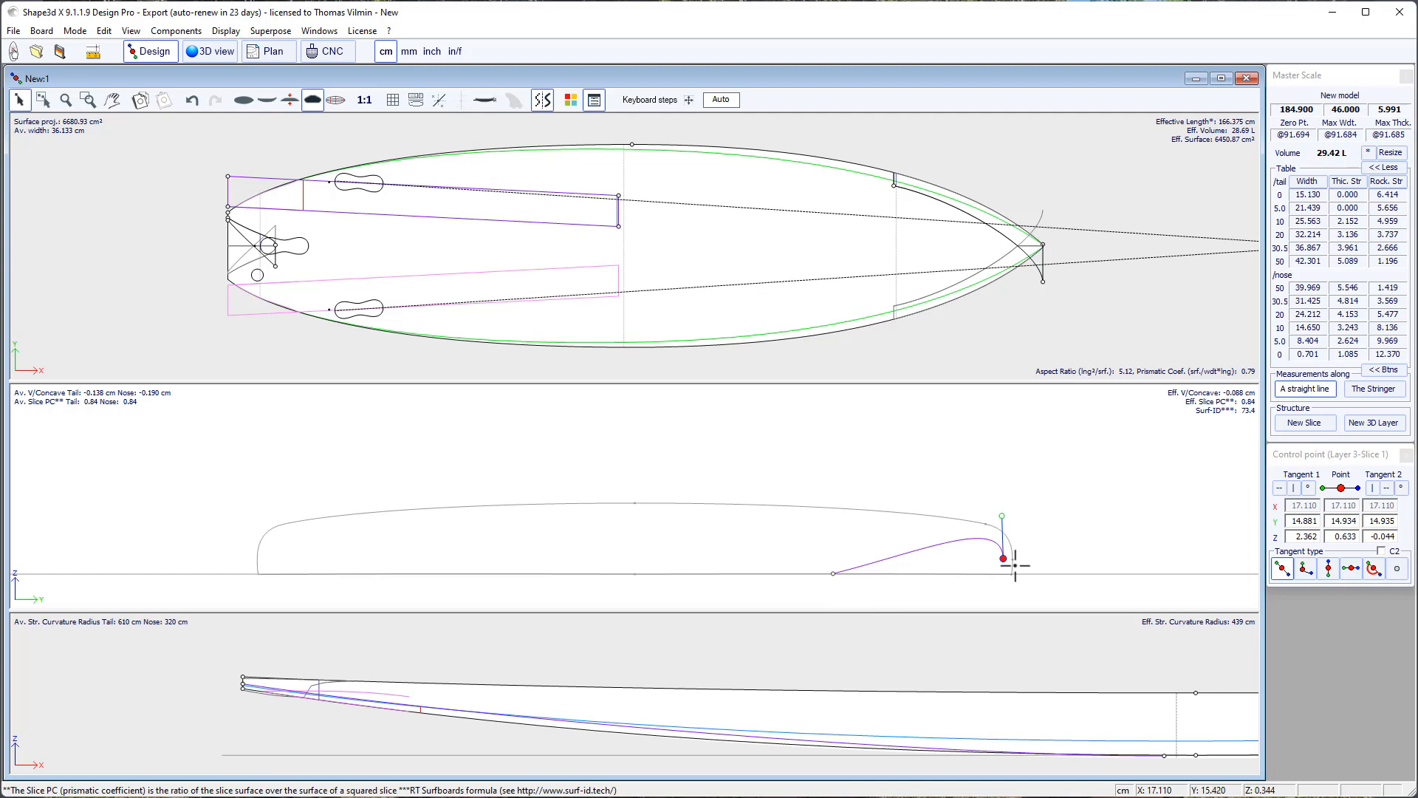
{"action": "left_click_drag", "start_coordinate": [998, 518], "coordinate": [910, 566]}
{"action": "left_click", "coordinate": [832, 574]}
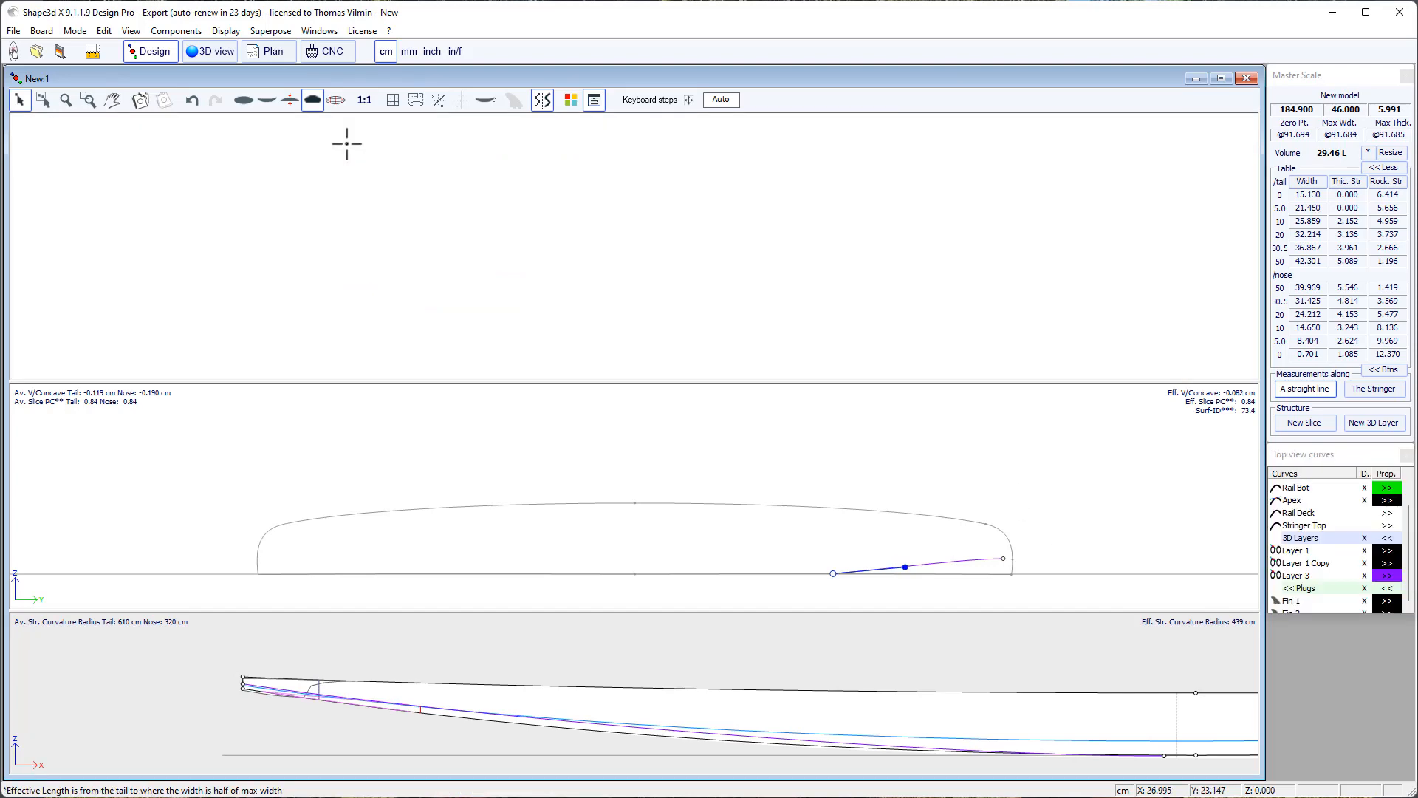
{"action": "left_click", "coordinate": [1003, 558]}
{"action": "left_click_drag", "start_coordinate": [956, 560], "coordinate": [958, 563]}
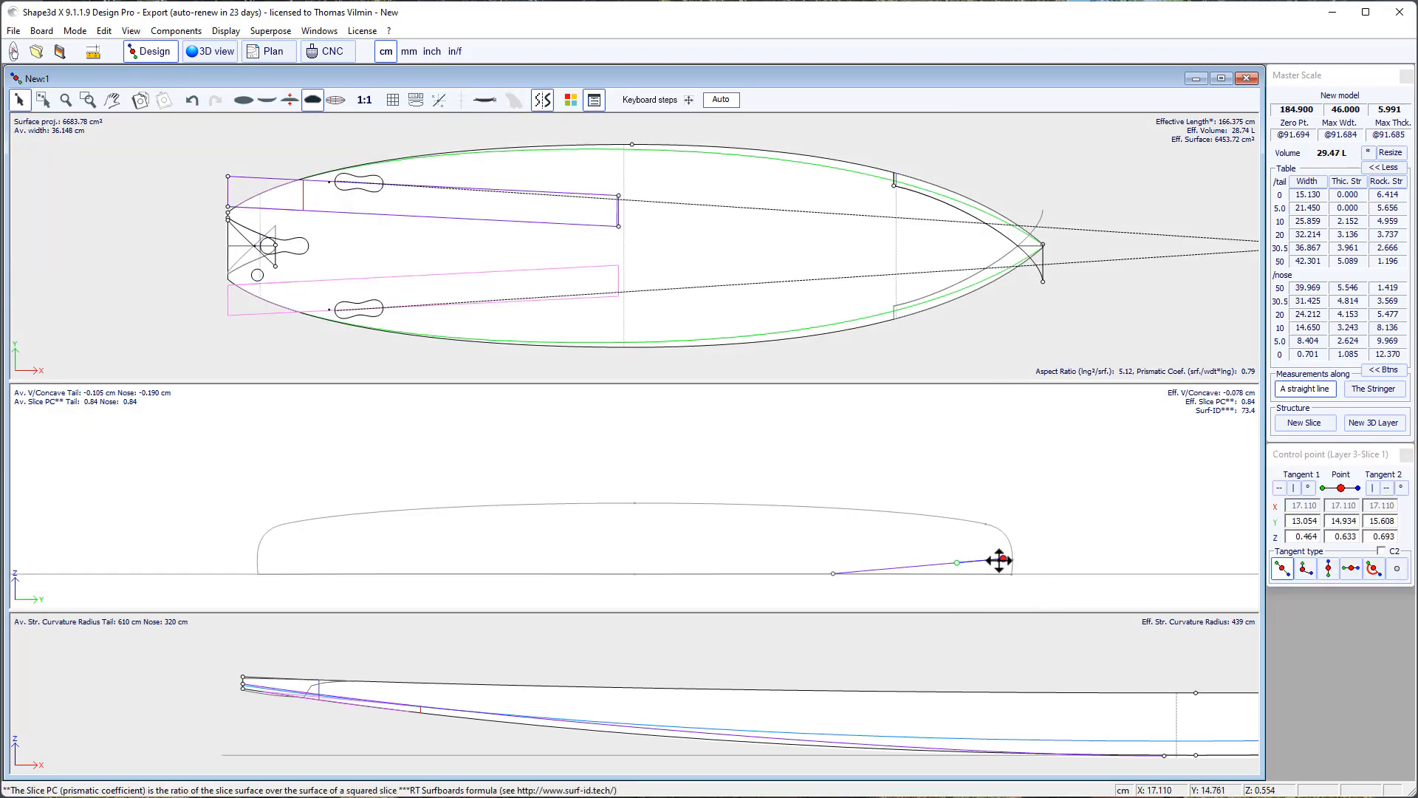
Enable bounding the slice ends vertically for Layer 3 and check the resulting cross-section near the tail.
{"action": "left_click", "coordinate": [1089, 336]}
{"action": "left_click", "coordinate": [1392, 575]}
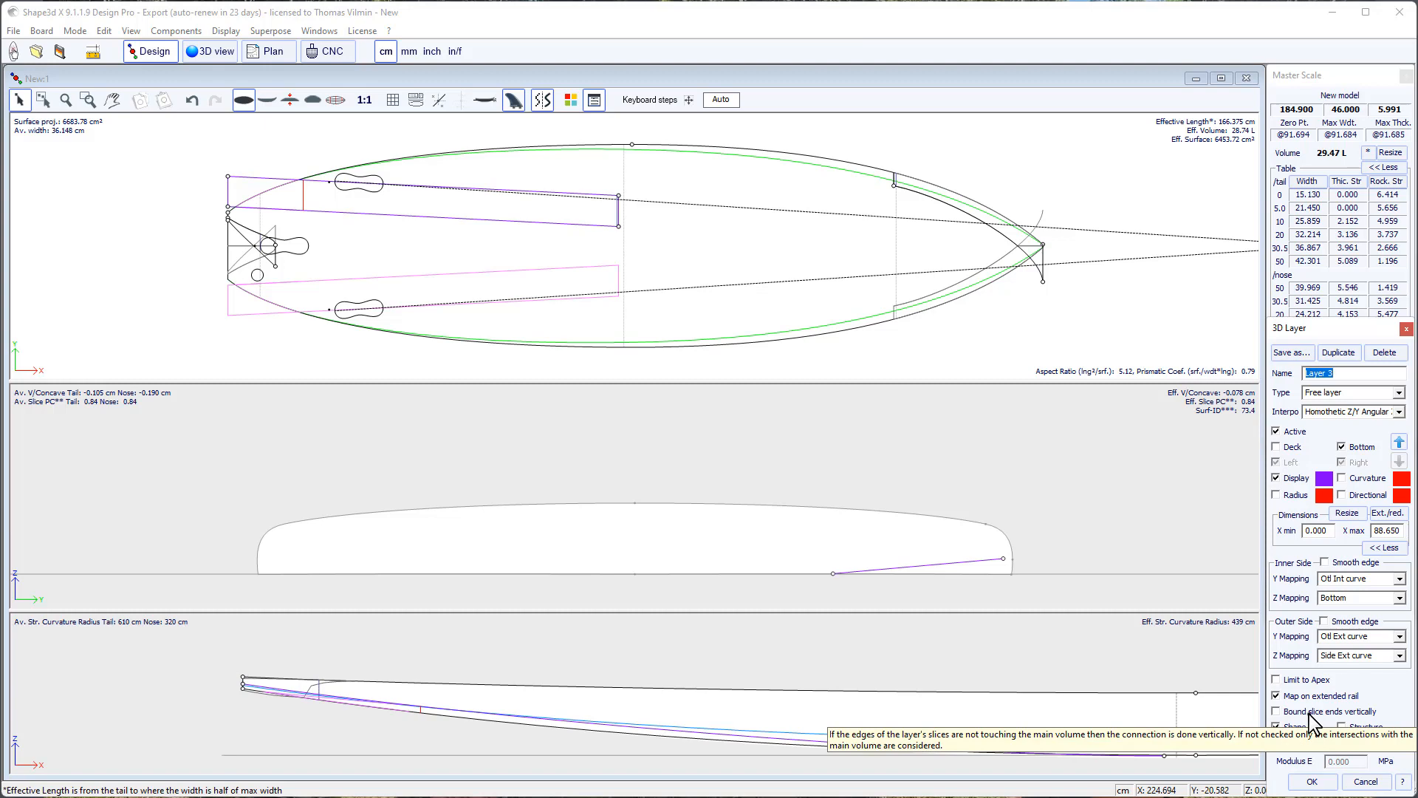
{"action": "left_click", "coordinate": [1315, 783]}
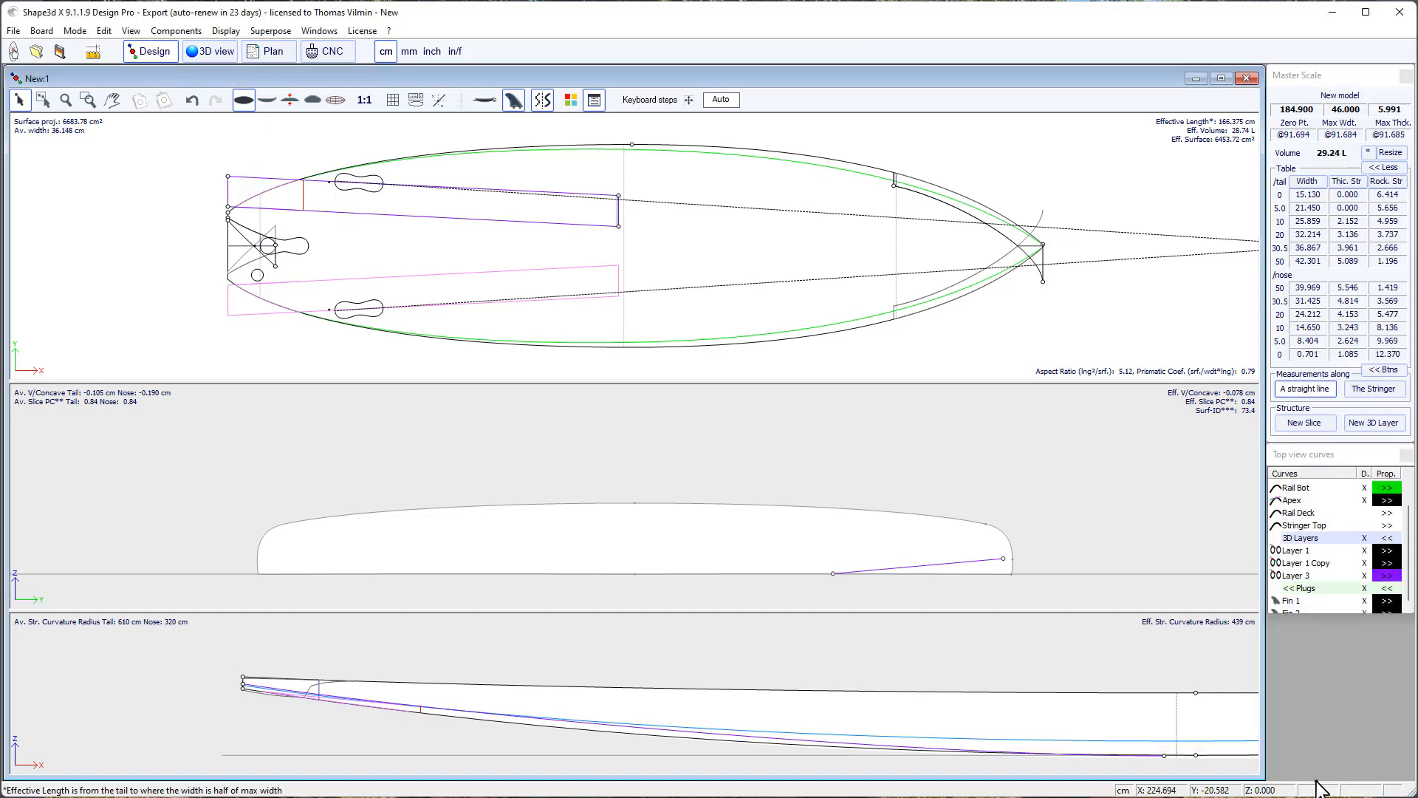
{"action": "left_click", "coordinate": [1077, 516]}
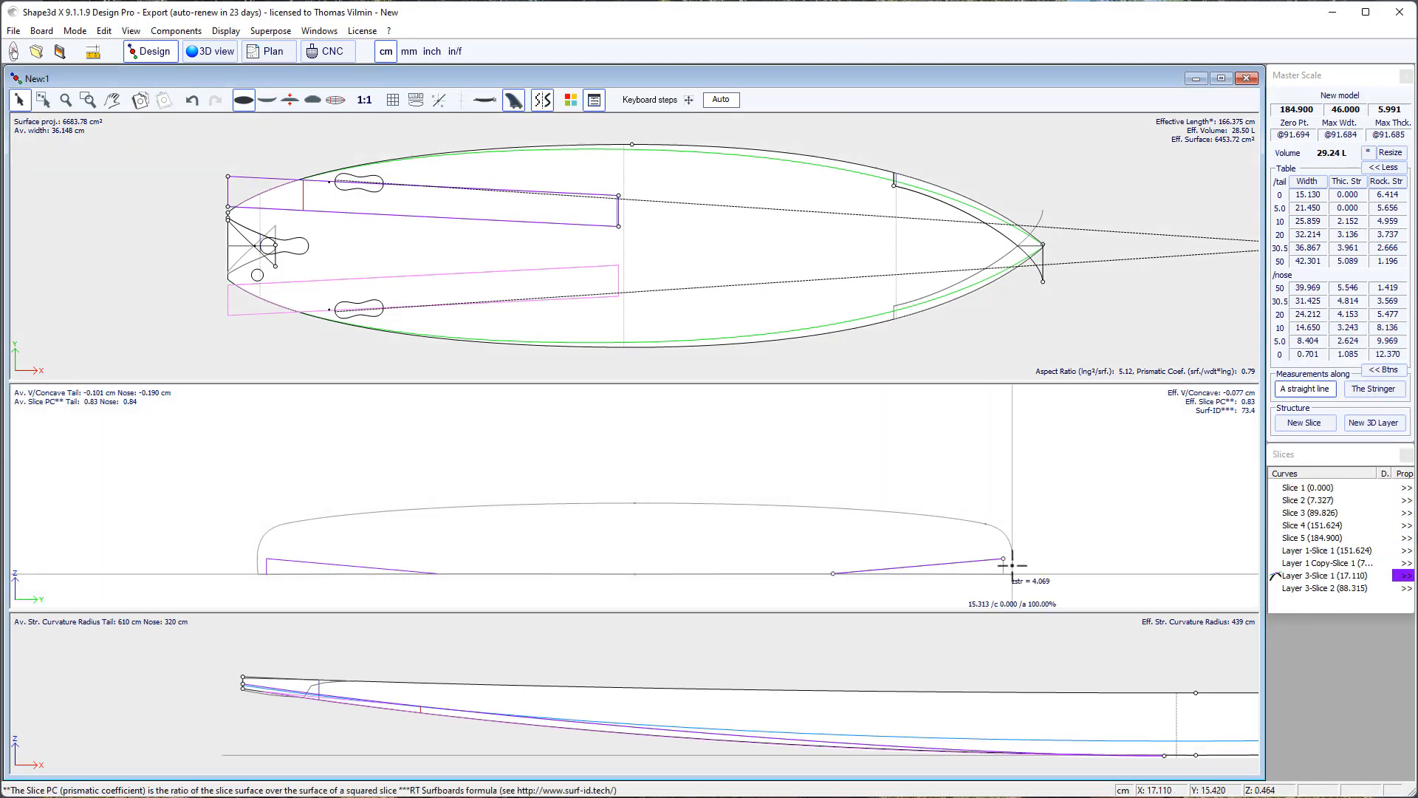
{"action": "left_click", "coordinate": [536, 130]}
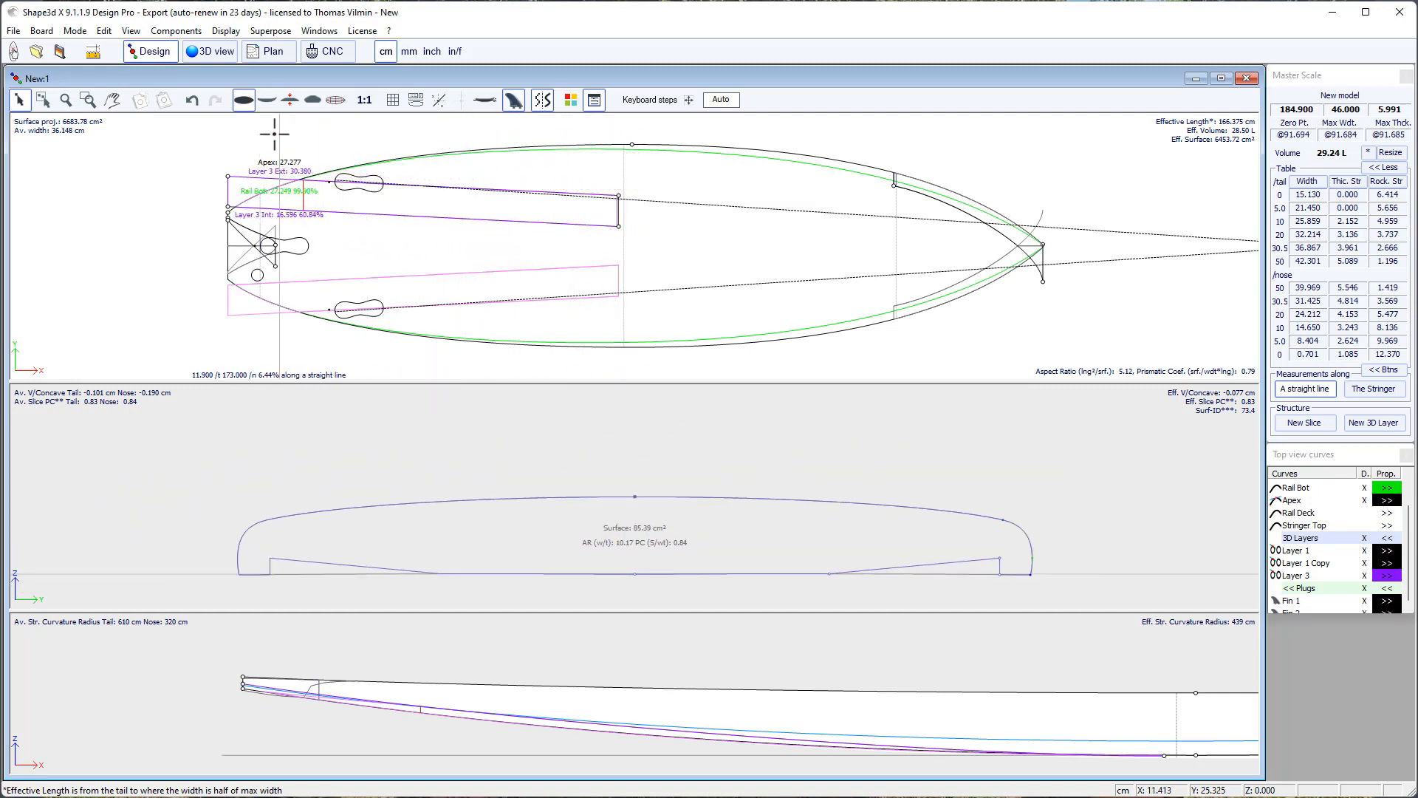
Inspect the bottom channels and swallow tail of the board in the 3D view.
{"action": "left_click", "coordinate": [219, 53]}
{"action": "left_click_drag", "start_coordinate": [644, 545], "coordinate": [608, 414]}
{"action": "left_click_drag", "start_coordinate": [475, 516], "coordinate": [583, 459]}
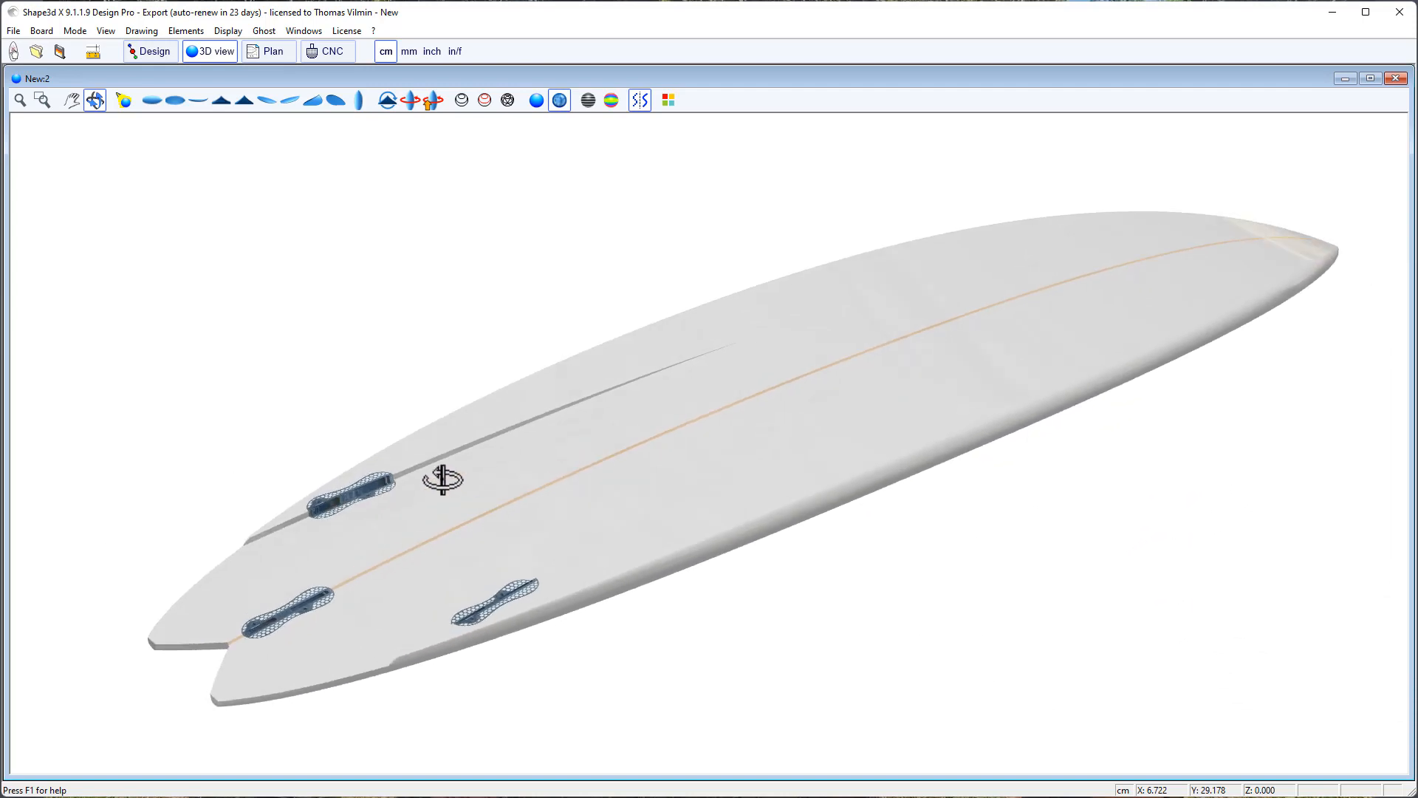
{"action": "left_click", "coordinate": [153, 51]}
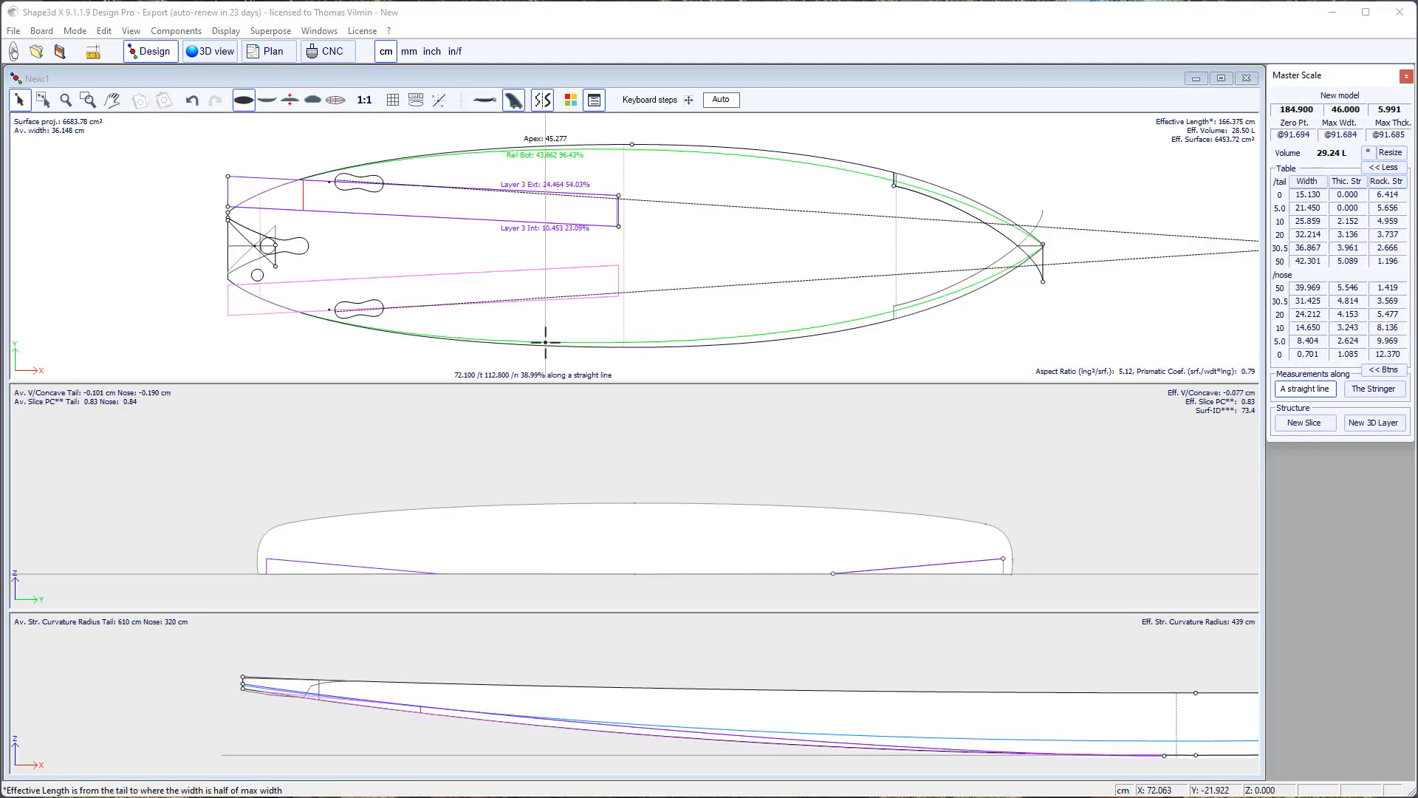
Review Layer 3's mapping and vertical slice-end options in its properties without changing them.
{"action": "left_click", "coordinate": [304, 191]}
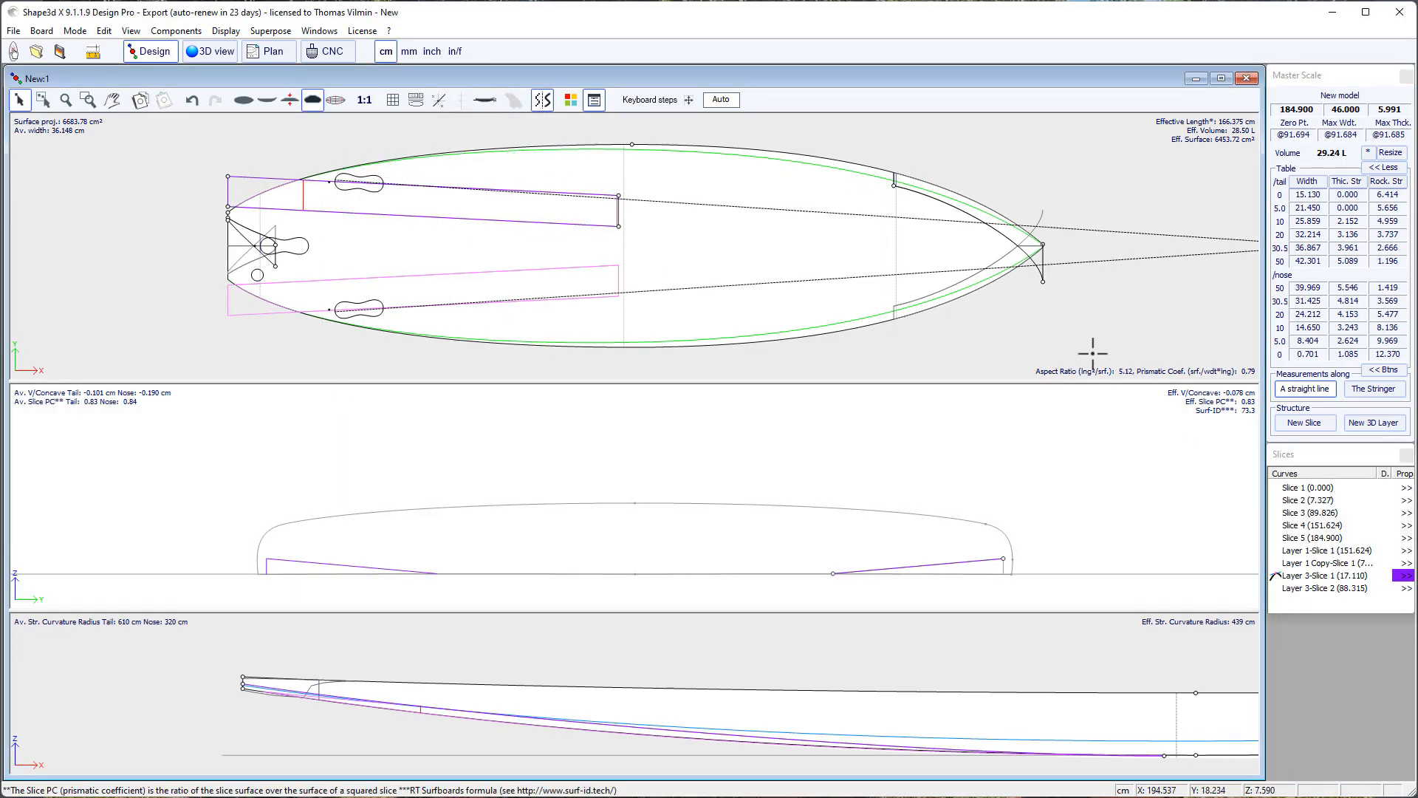
{"action": "left_click", "coordinate": [1093, 353]}
{"action": "left_click", "coordinate": [1389, 575]}
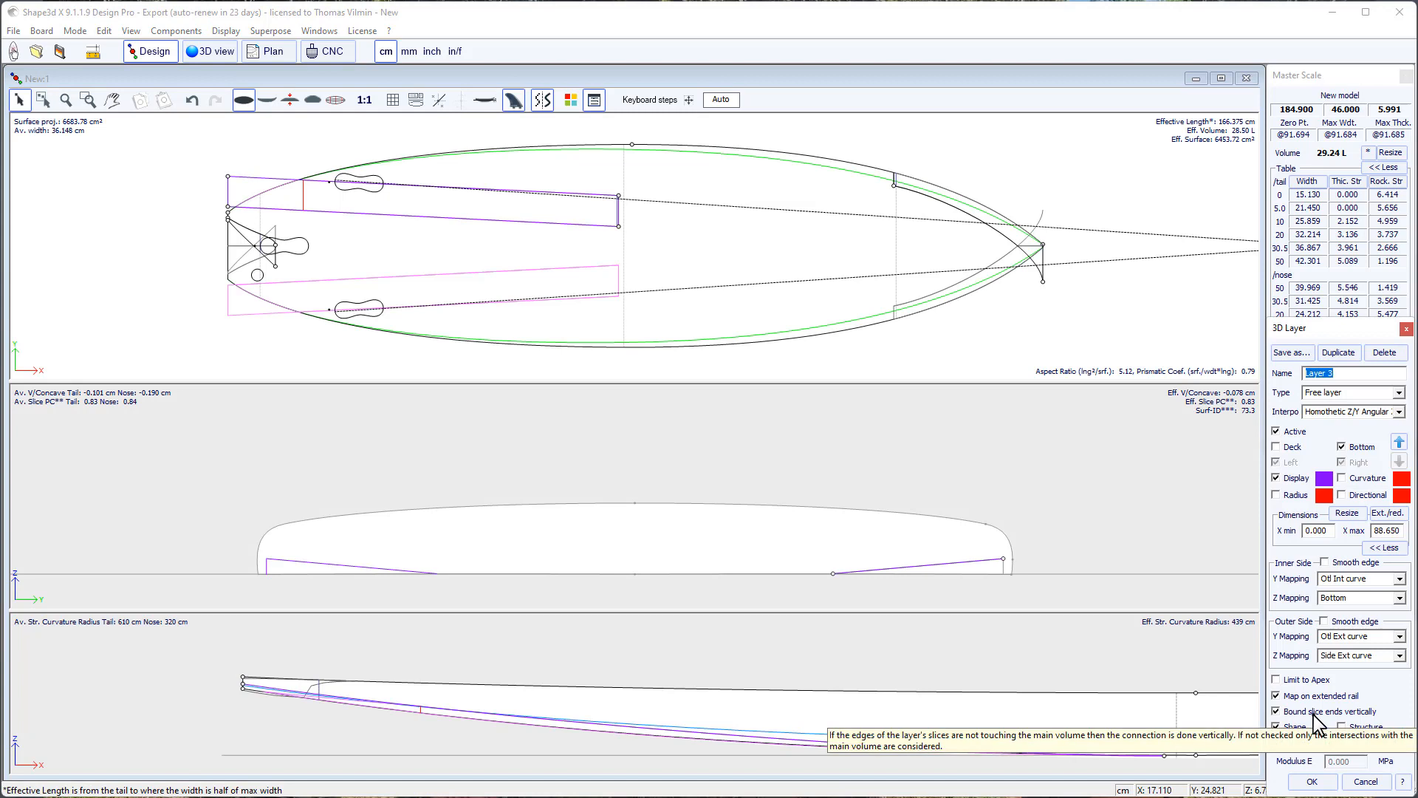
{"action": "left_click", "coordinate": [1406, 329]}
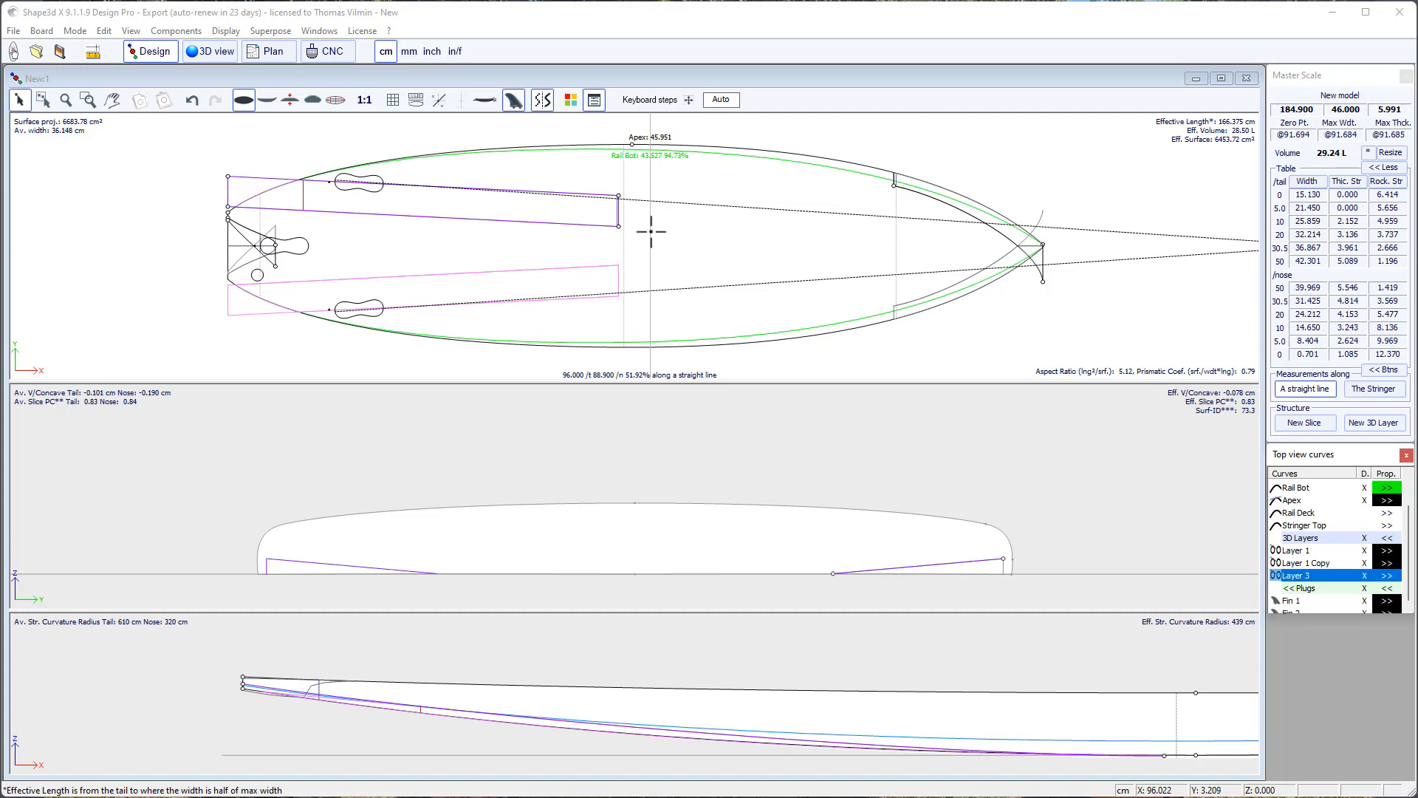
Create a new board from the Windsurf category with the Race type.
{"action": "left_click", "coordinate": [13, 31]}
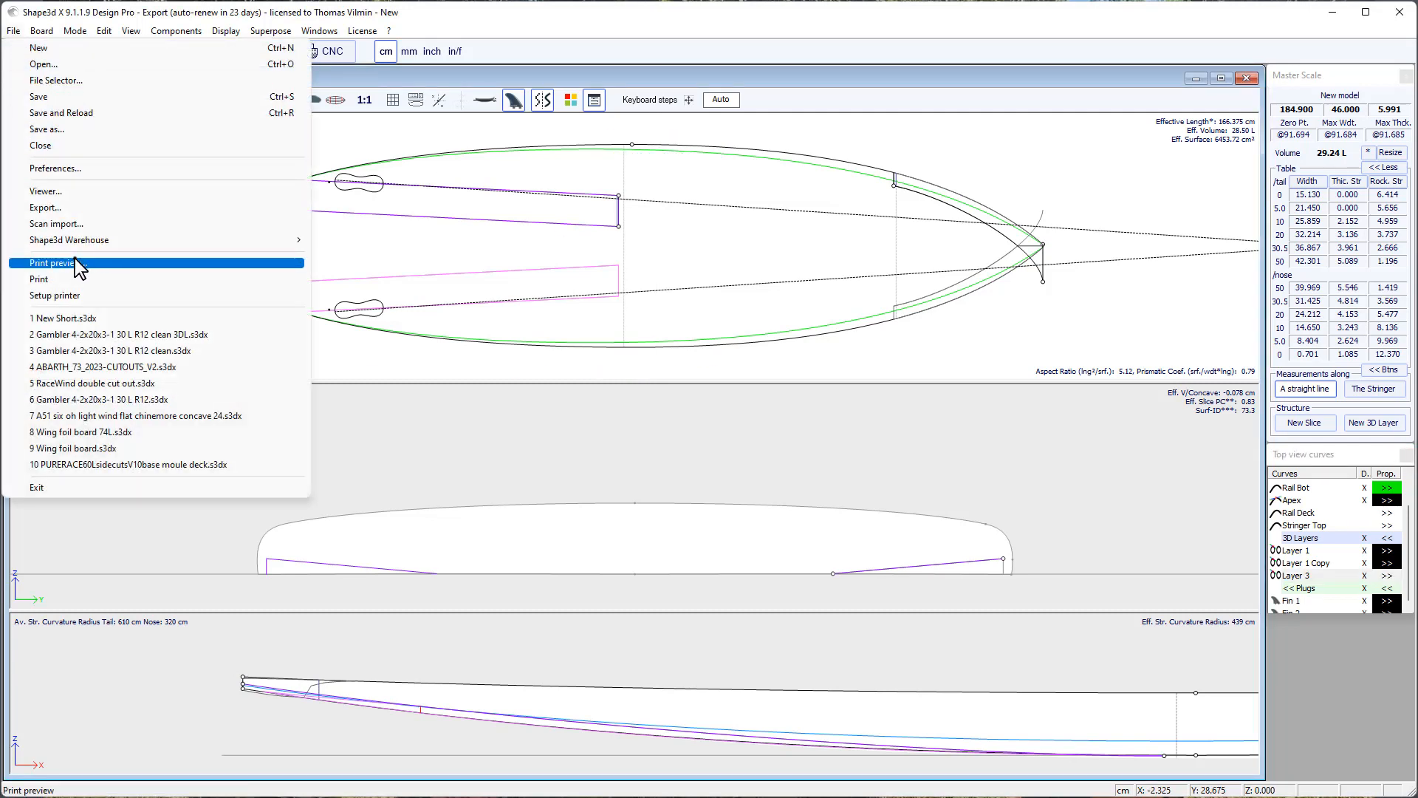
{"action": "left_click", "coordinate": [526, 396]}
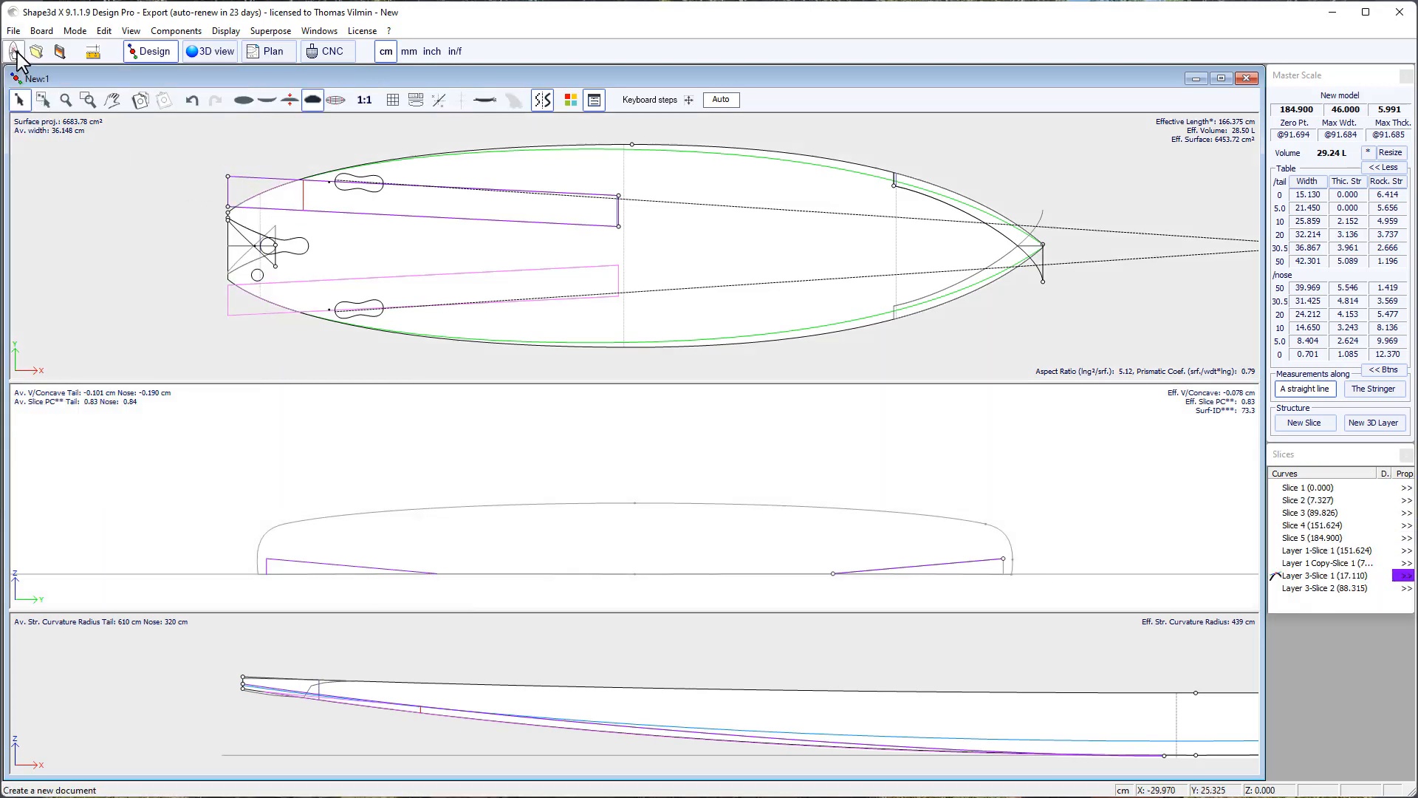
{"action": "left_click", "coordinate": [15, 51]}
{"action": "left_click", "coordinate": [803, 227]}
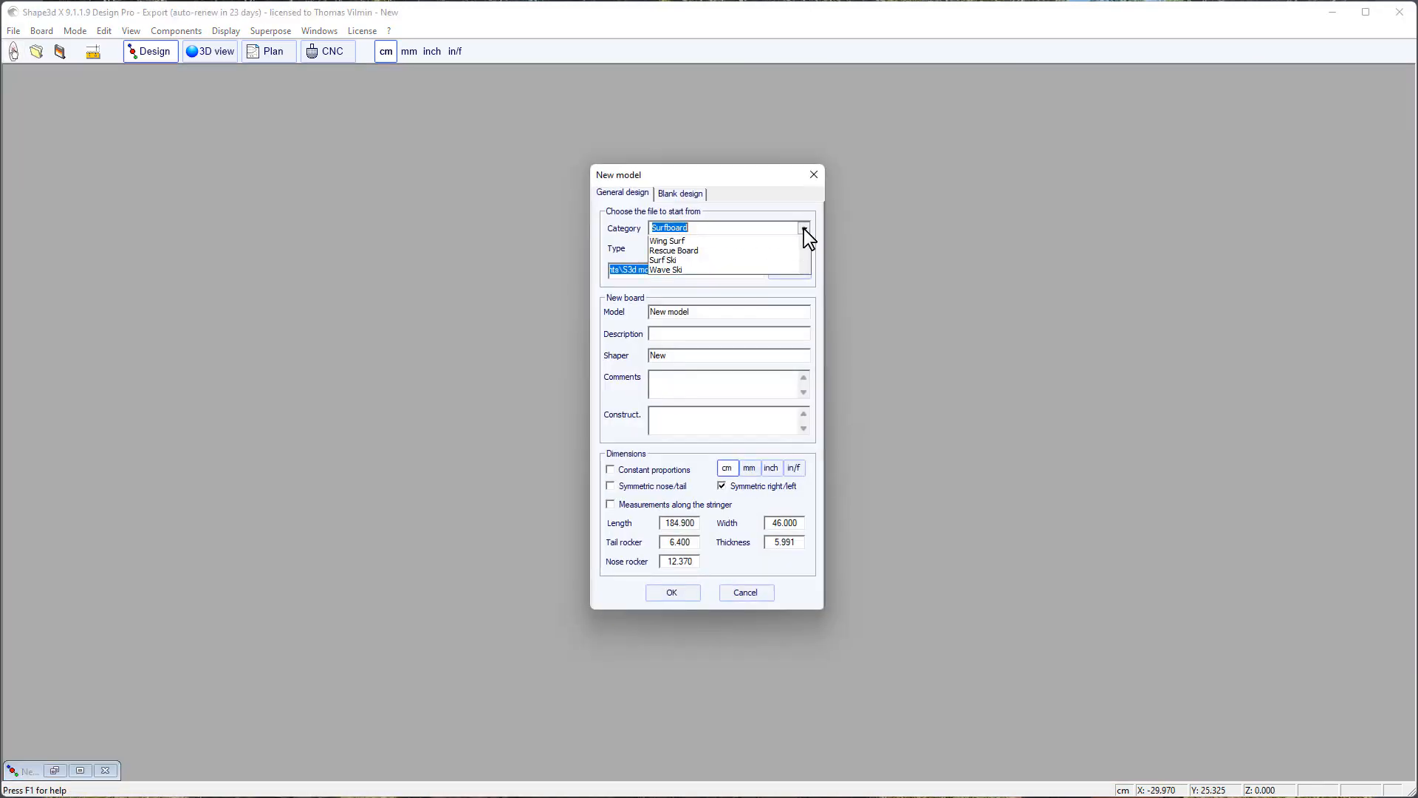
{"action": "left_click", "coordinate": [738, 253]}
{"action": "left_click", "coordinate": [804, 251]}
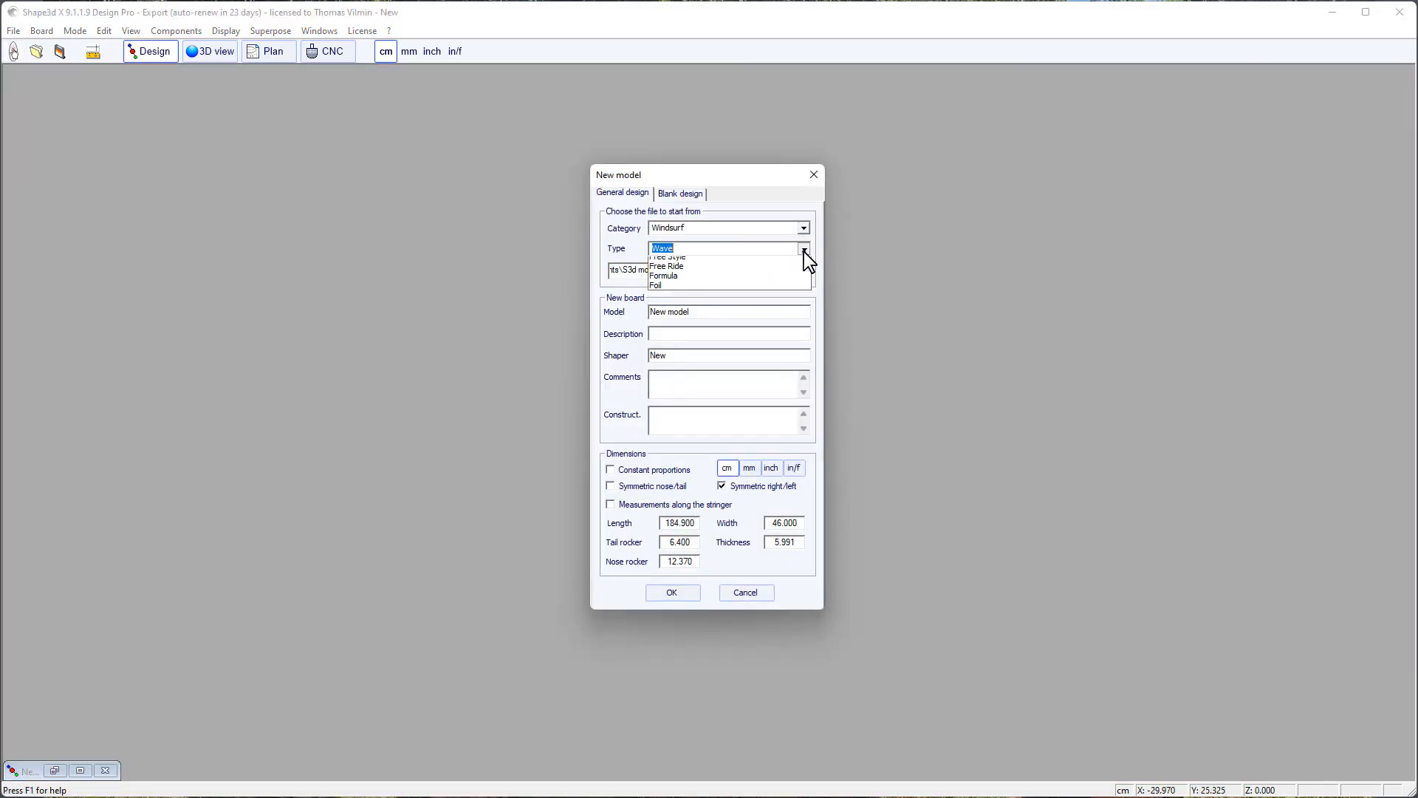
{"action": "left_click", "coordinate": [733, 277]}
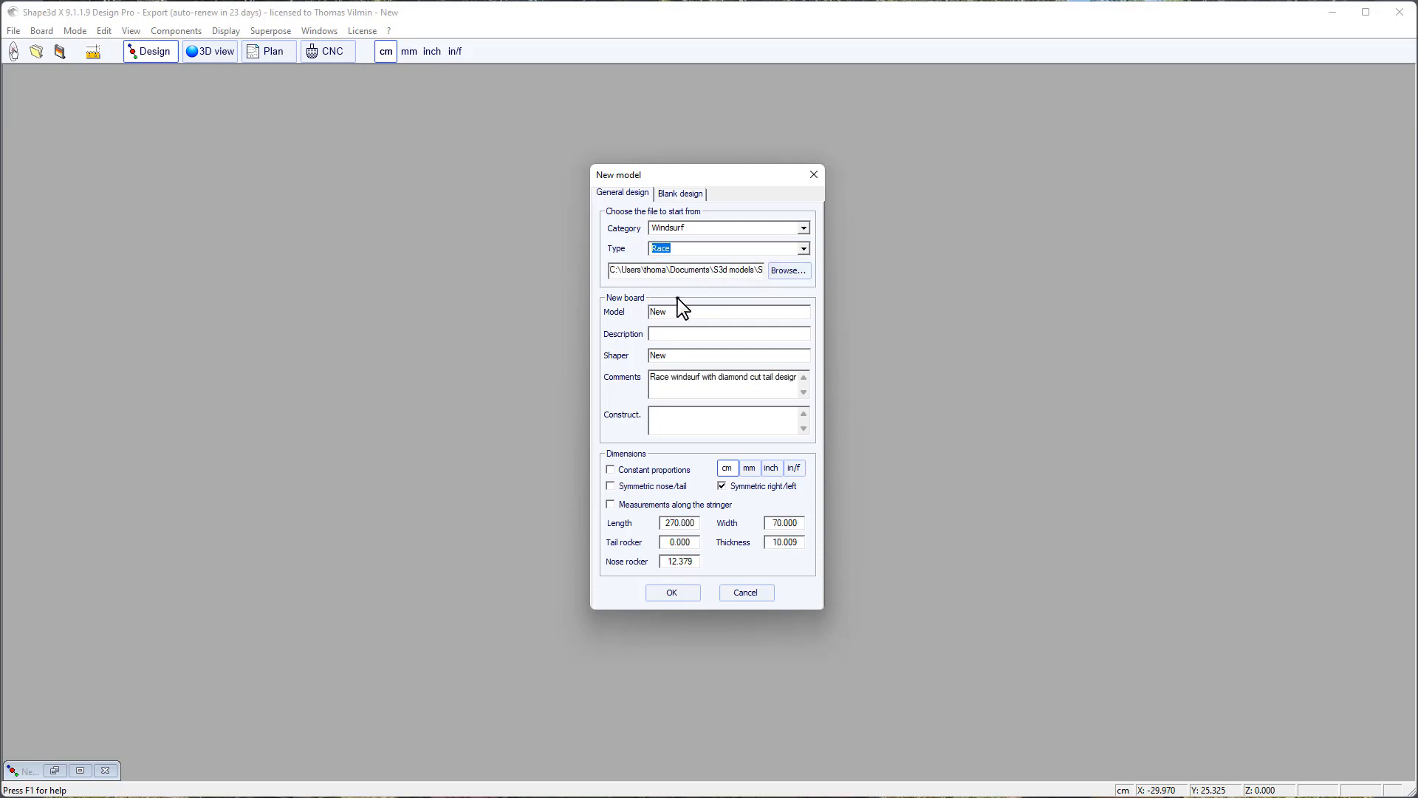
{"action": "left_click", "coordinate": [671, 593]}
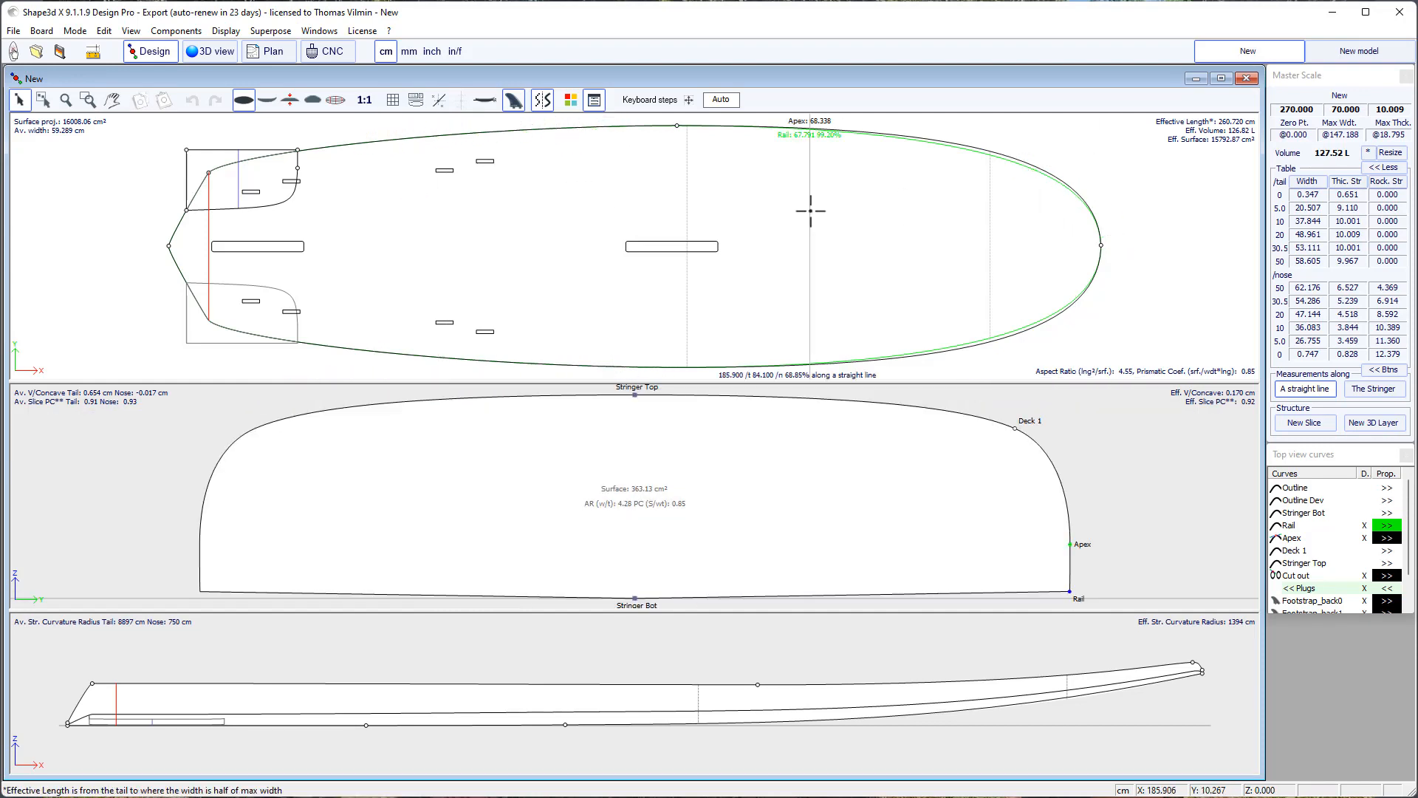
Add a free 3D layer on the deck with the inner side Z mapping set to Side Int curve and the outer side Z mapping to Free.
{"action": "left_click", "coordinate": [1376, 423]}
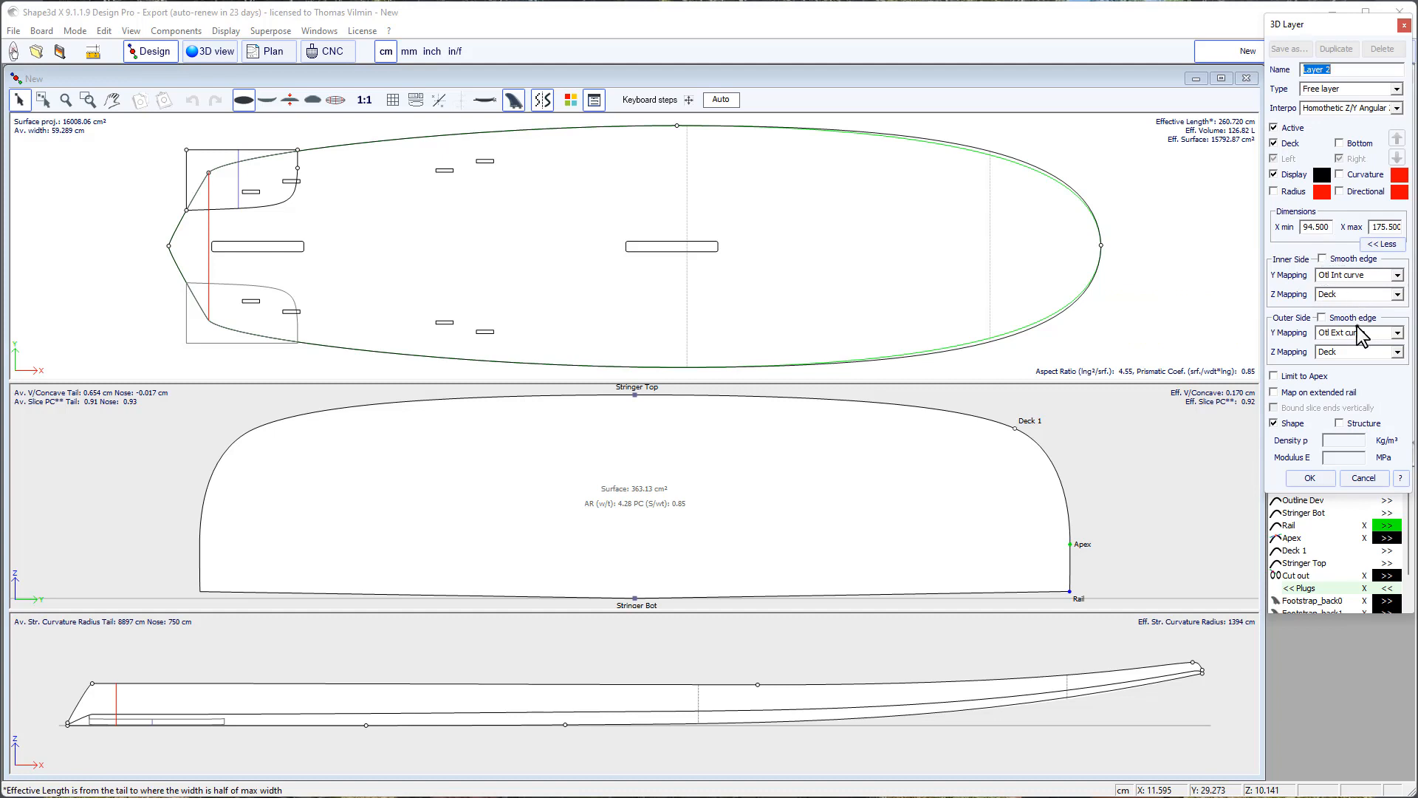
{"action": "left_click", "coordinate": [1397, 295]}
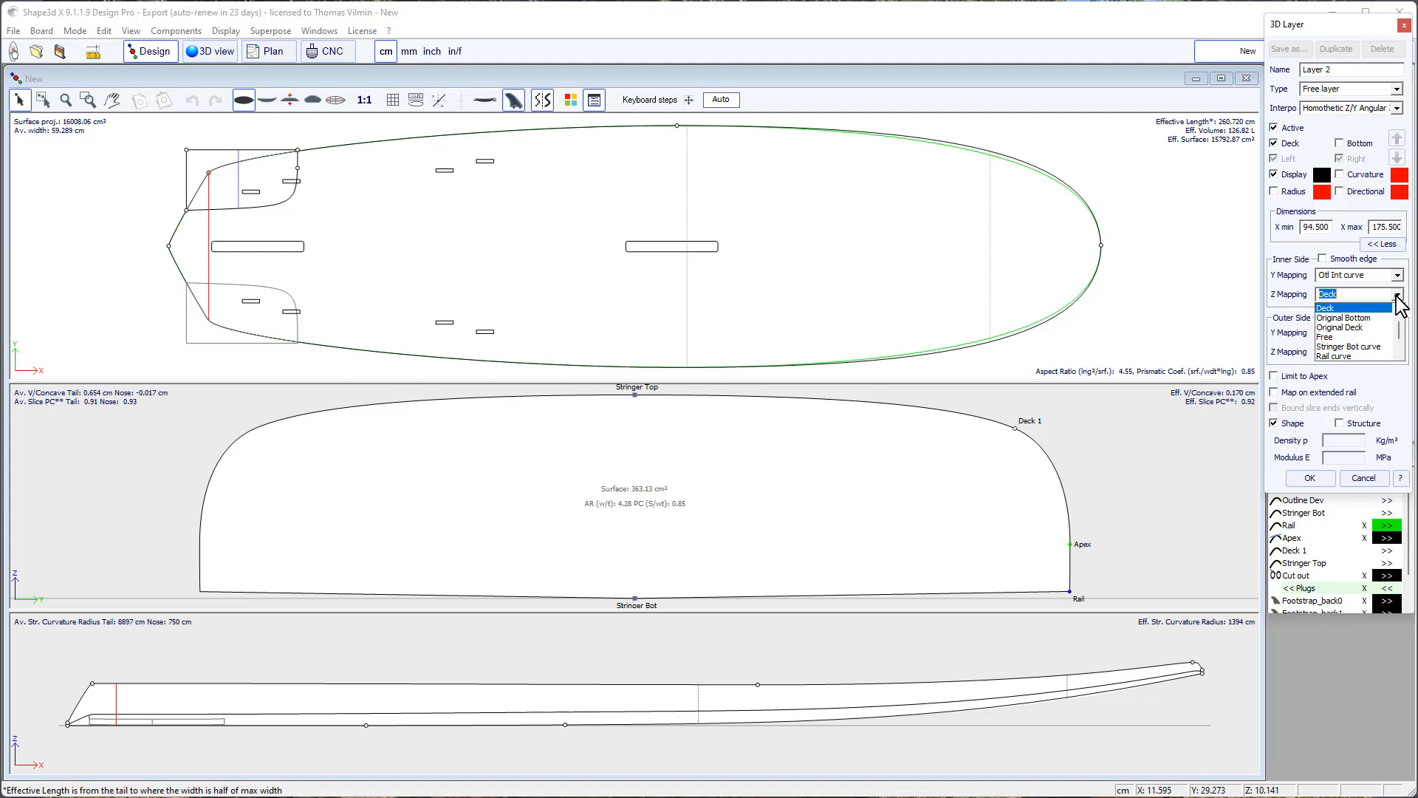
{"action": "left_click", "coordinate": [1364, 309]}
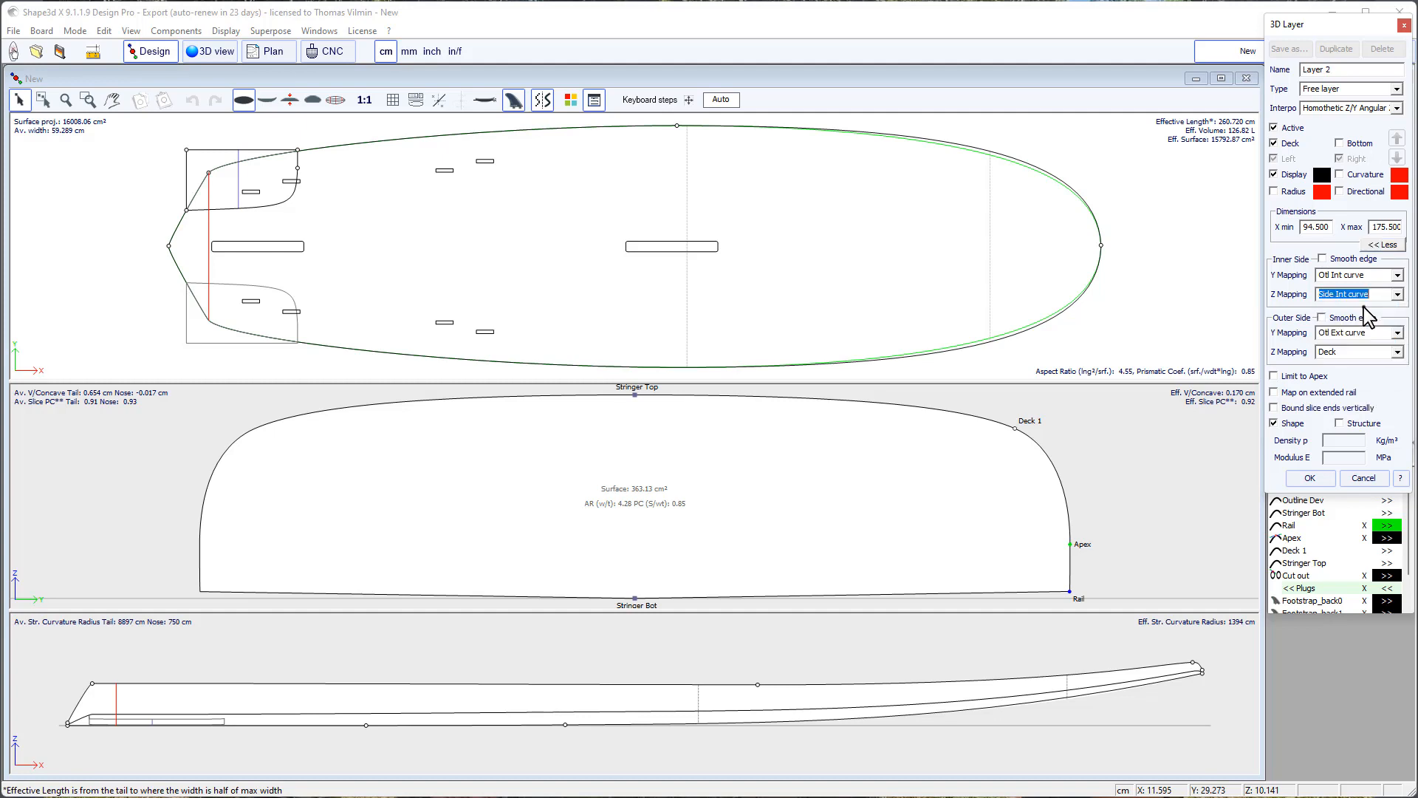
{"action": "left_click", "coordinate": [1397, 352]}
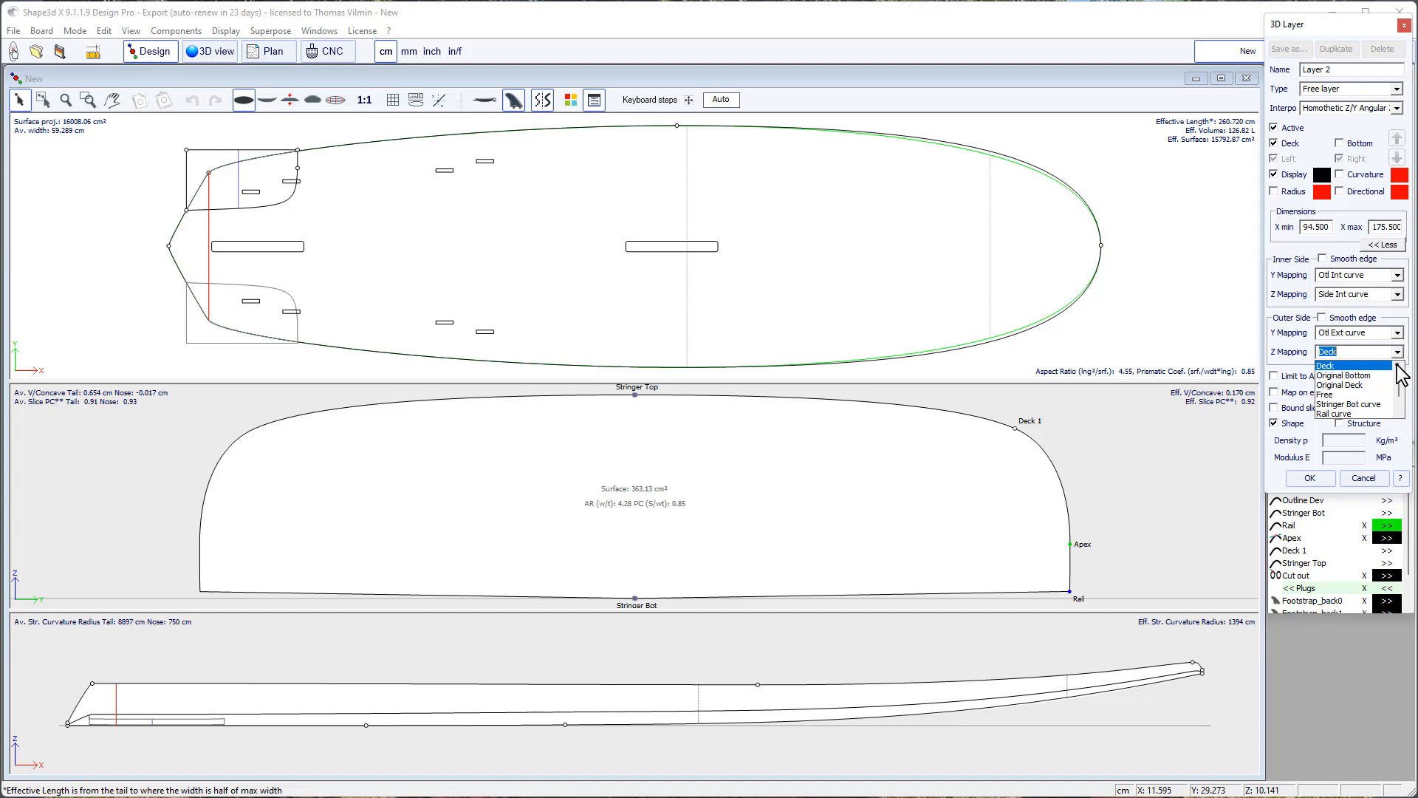
{"action": "left_click", "coordinate": [1330, 395]}
{"action": "mouse_move", "coordinate": [1303, 419]}
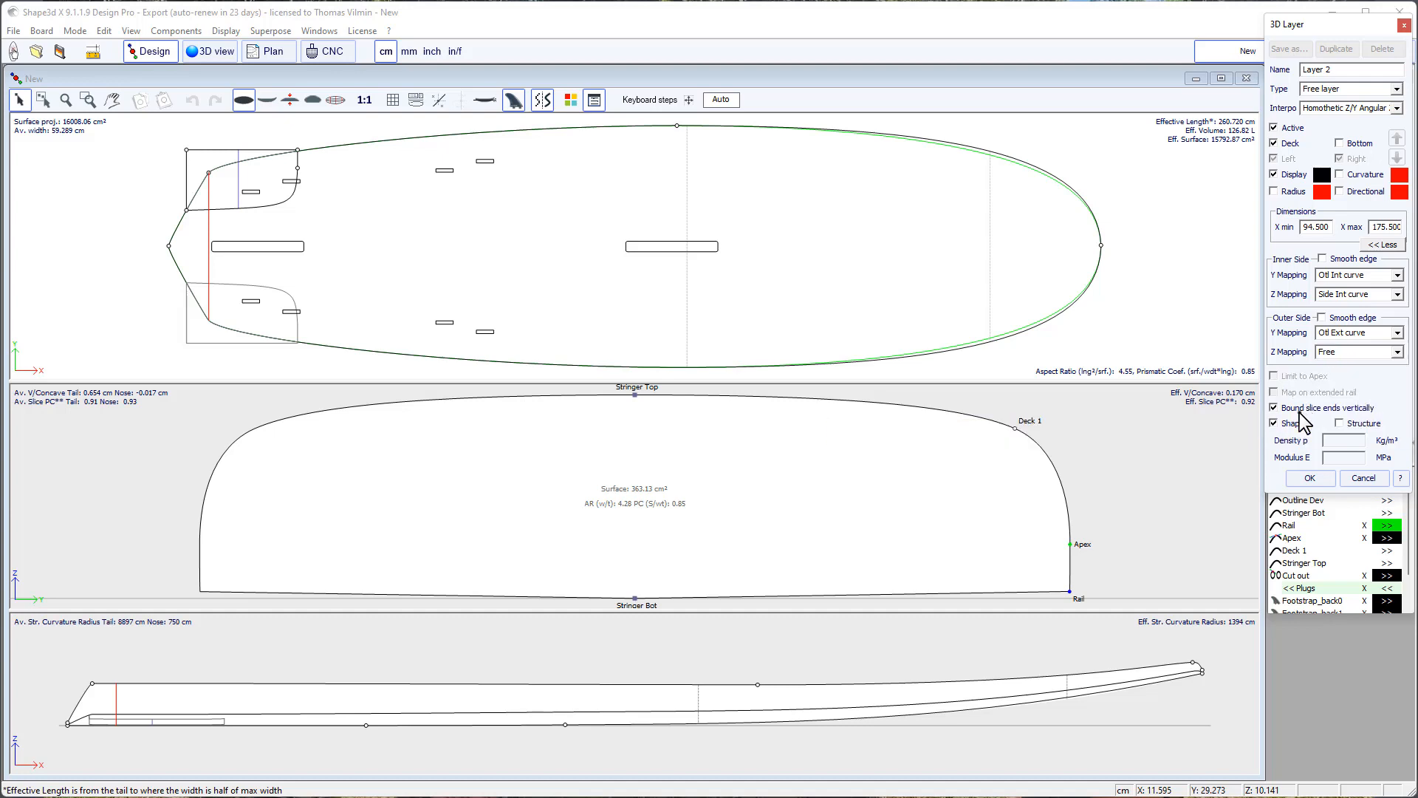
{"action": "left_click", "coordinate": [1303, 481]}
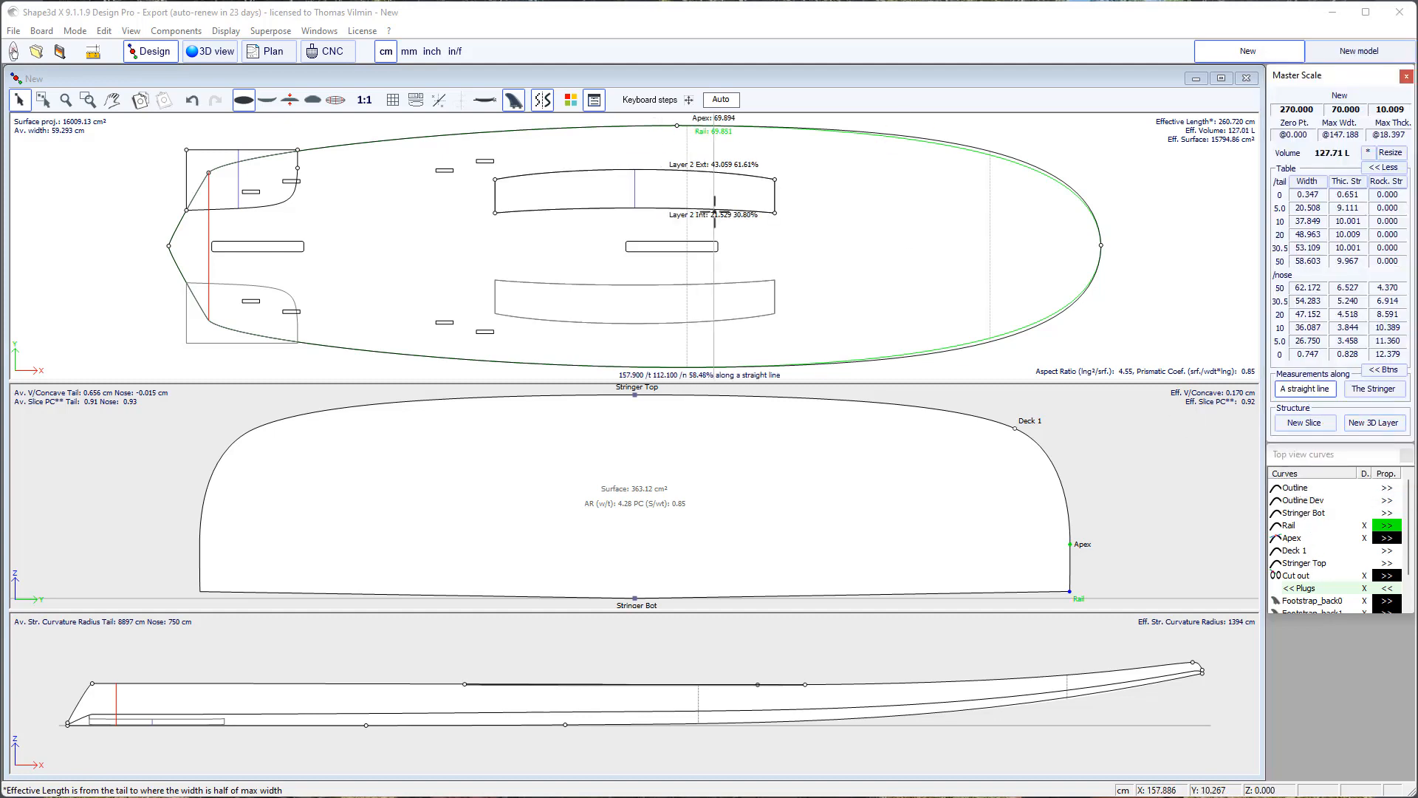
Align the two end points of Layer 2's outer outline curve horizontally.
{"action": "left_click", "coordinate": [495, 179]}
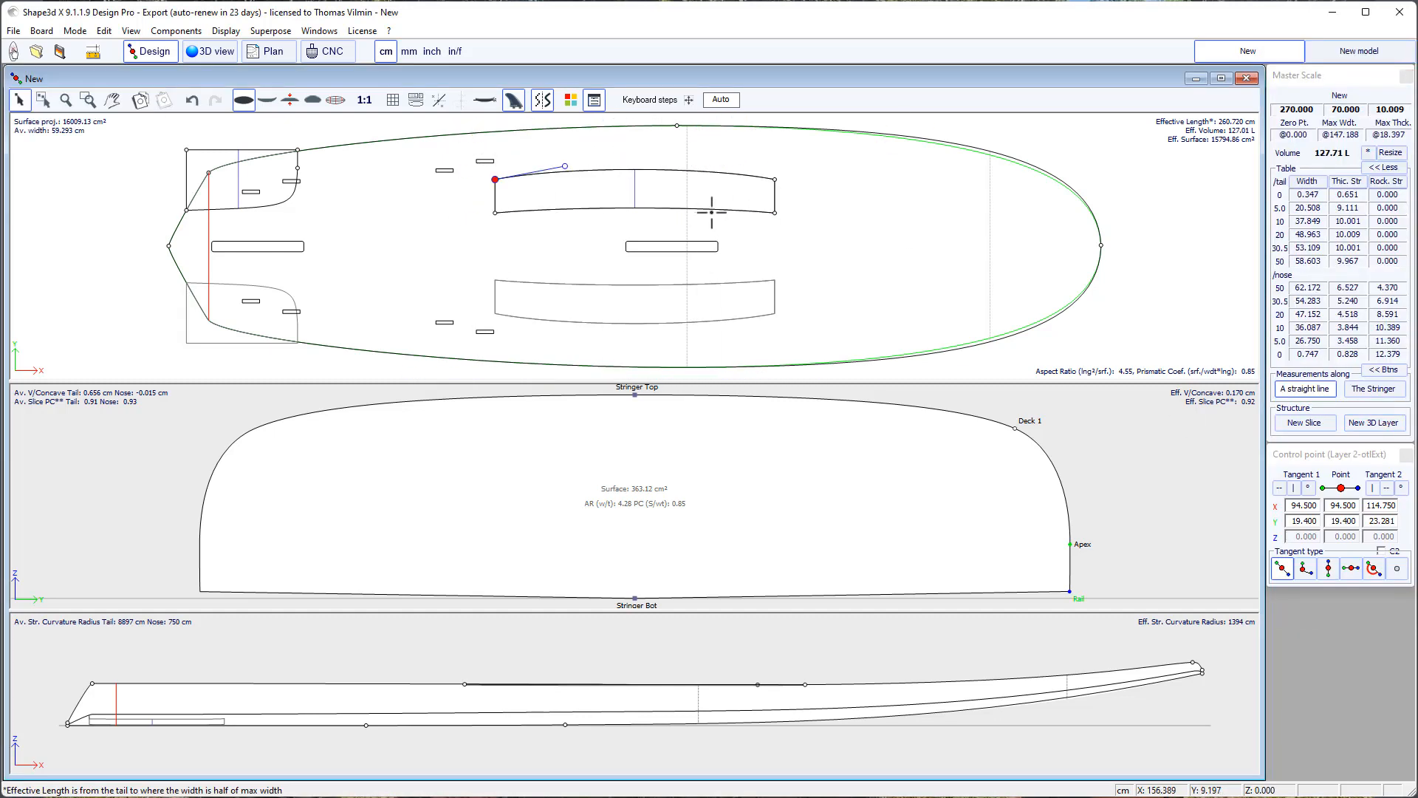
{"action": "left_click", "coordinate": [779, 180]}
{"action": "right_click", "coordinate": [780, 179]}
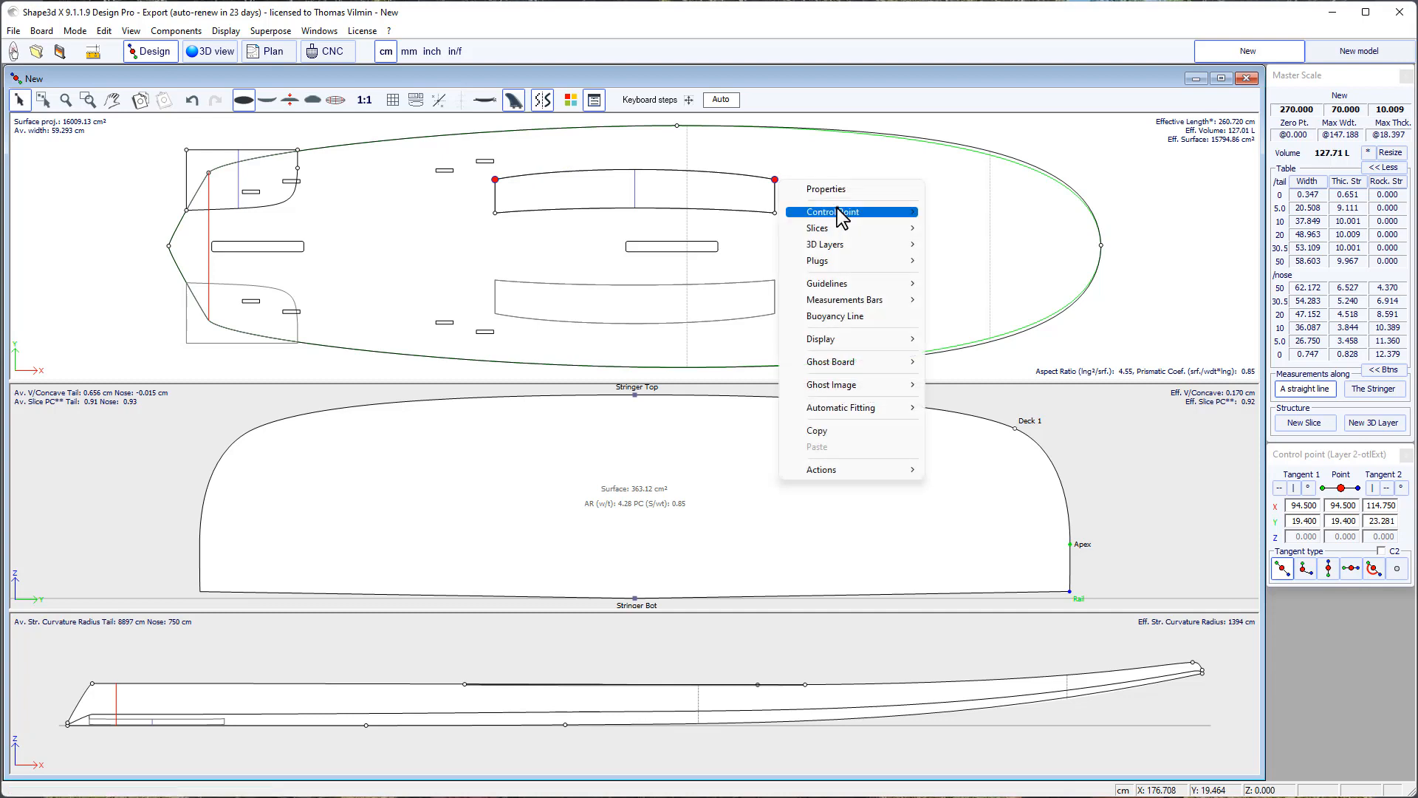
{"action": "mouse_move", "coordinate": [842, 212]}
{"action": "left_click", "coordinate": [976, 293]}
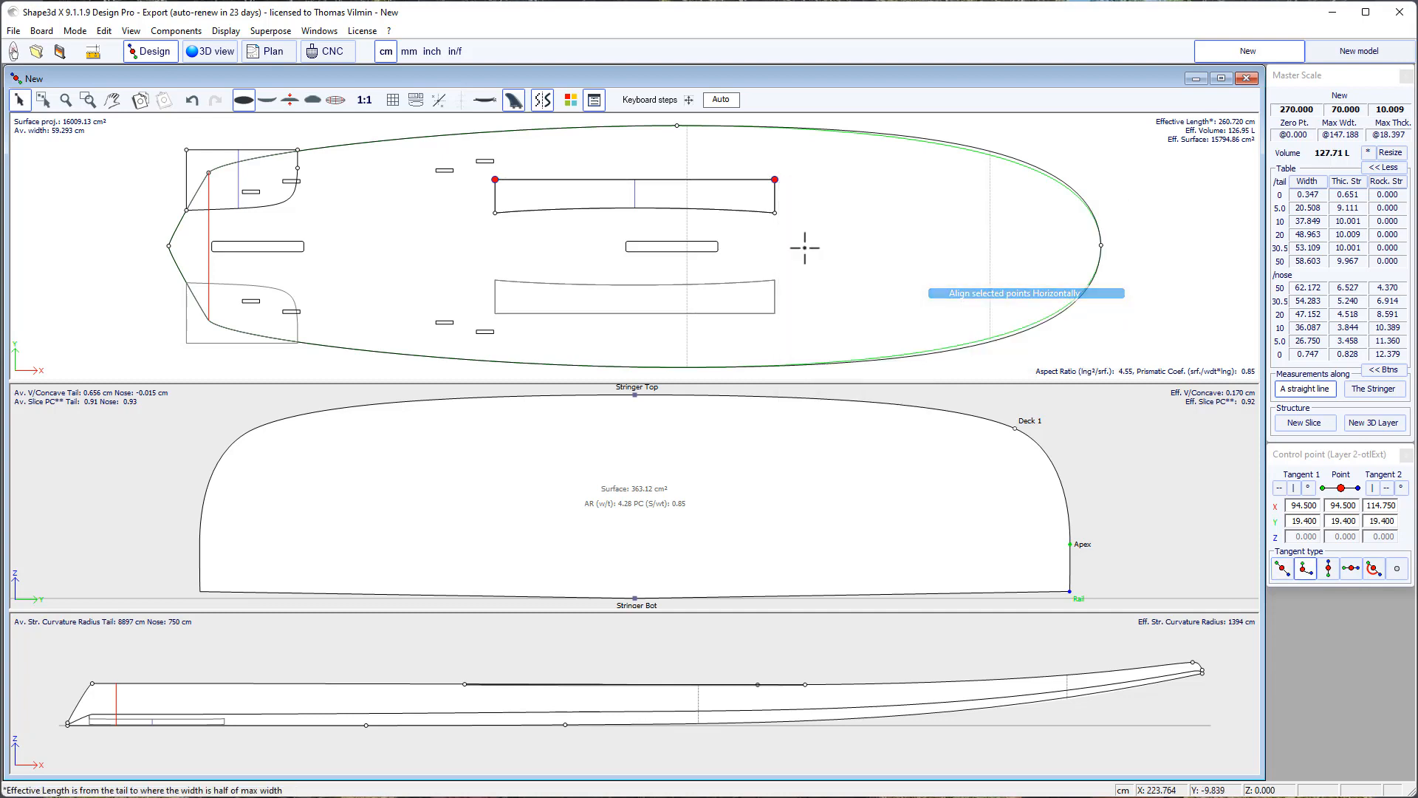
Align the two end points of Layer 2's inner outline curve horizontally.
{"action": "left_click", "coordinate": [494, 213]}
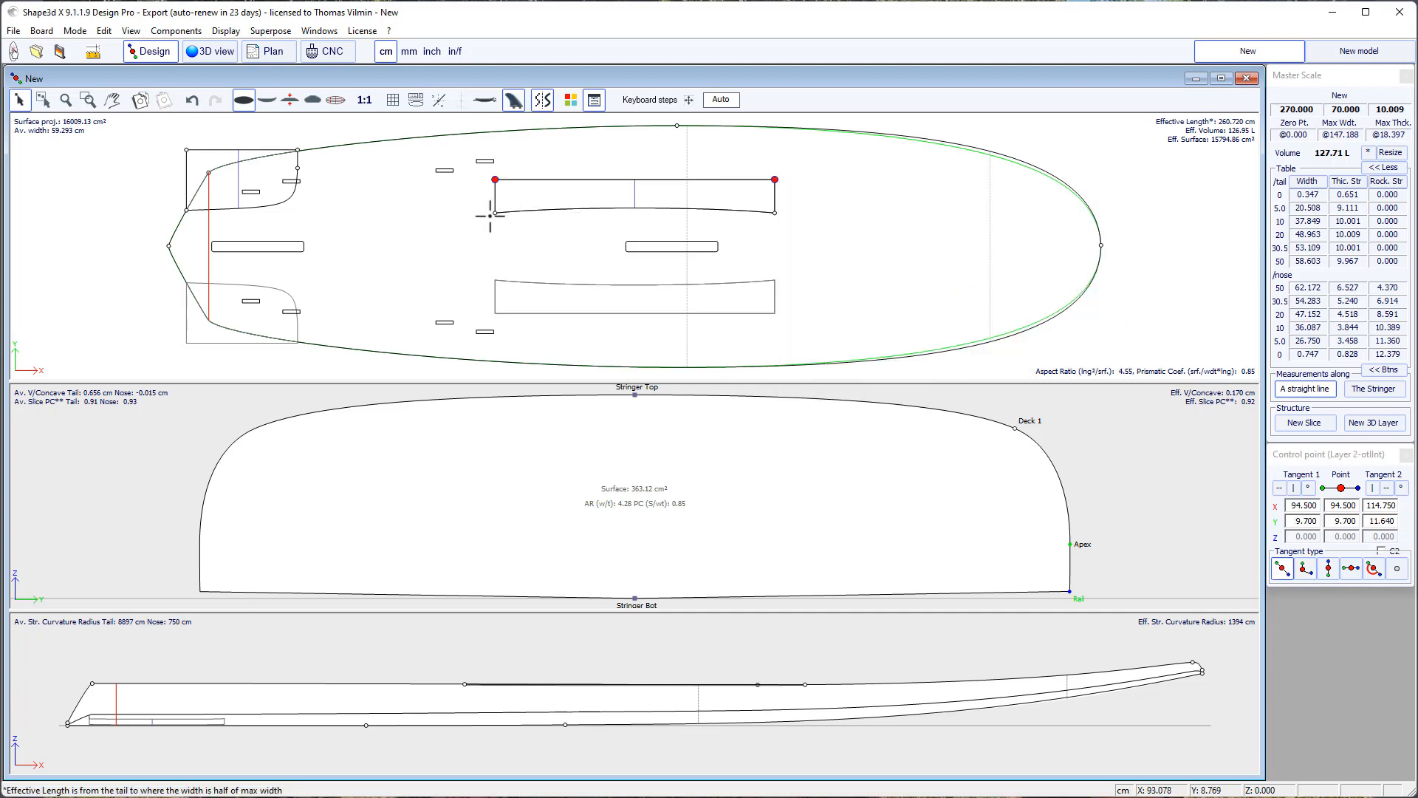
{"action": "left_click", "coordinate": [775, 213]}
{"action": "right_click", "coordinate": [775, 213]}
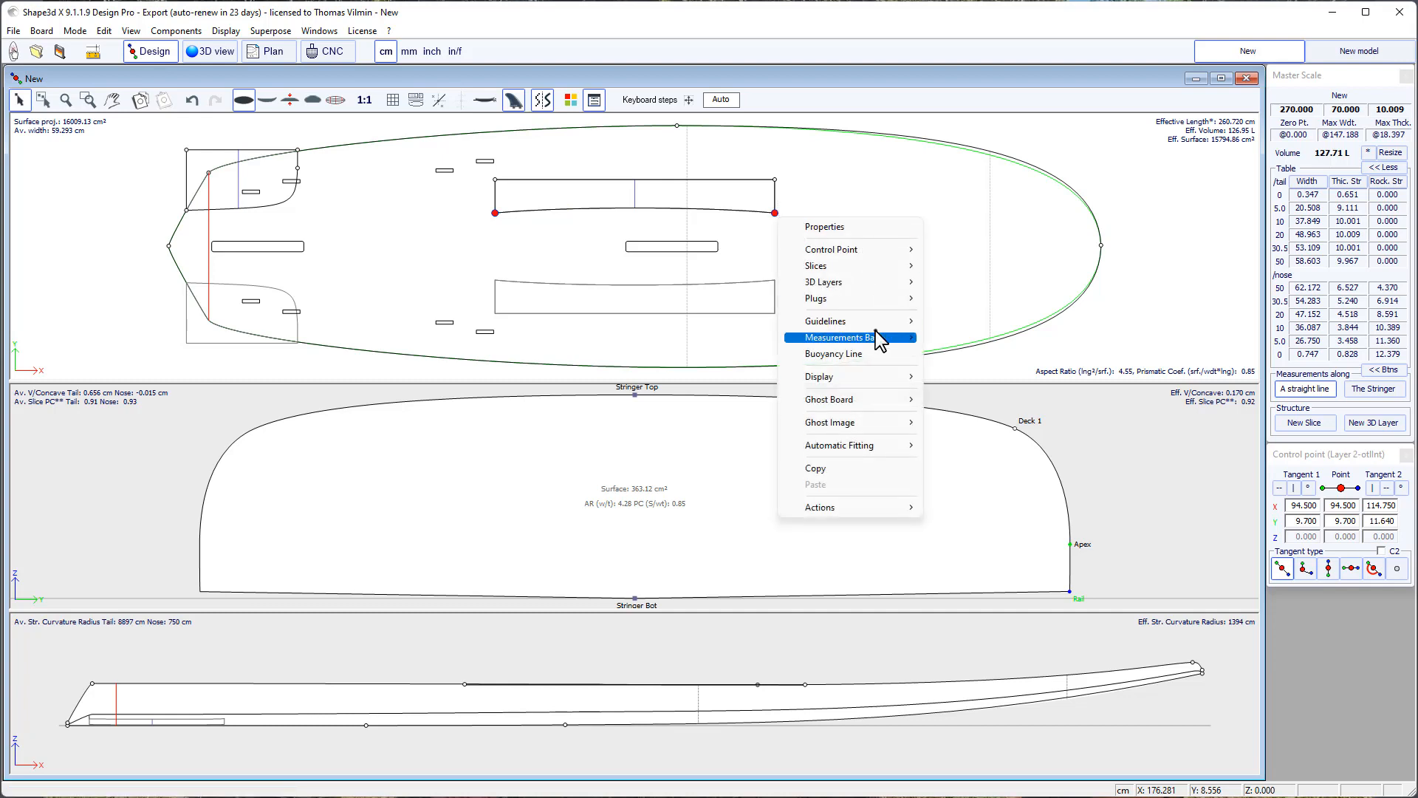
{"action": "mouse_move", "coordinate": [890, 251]}
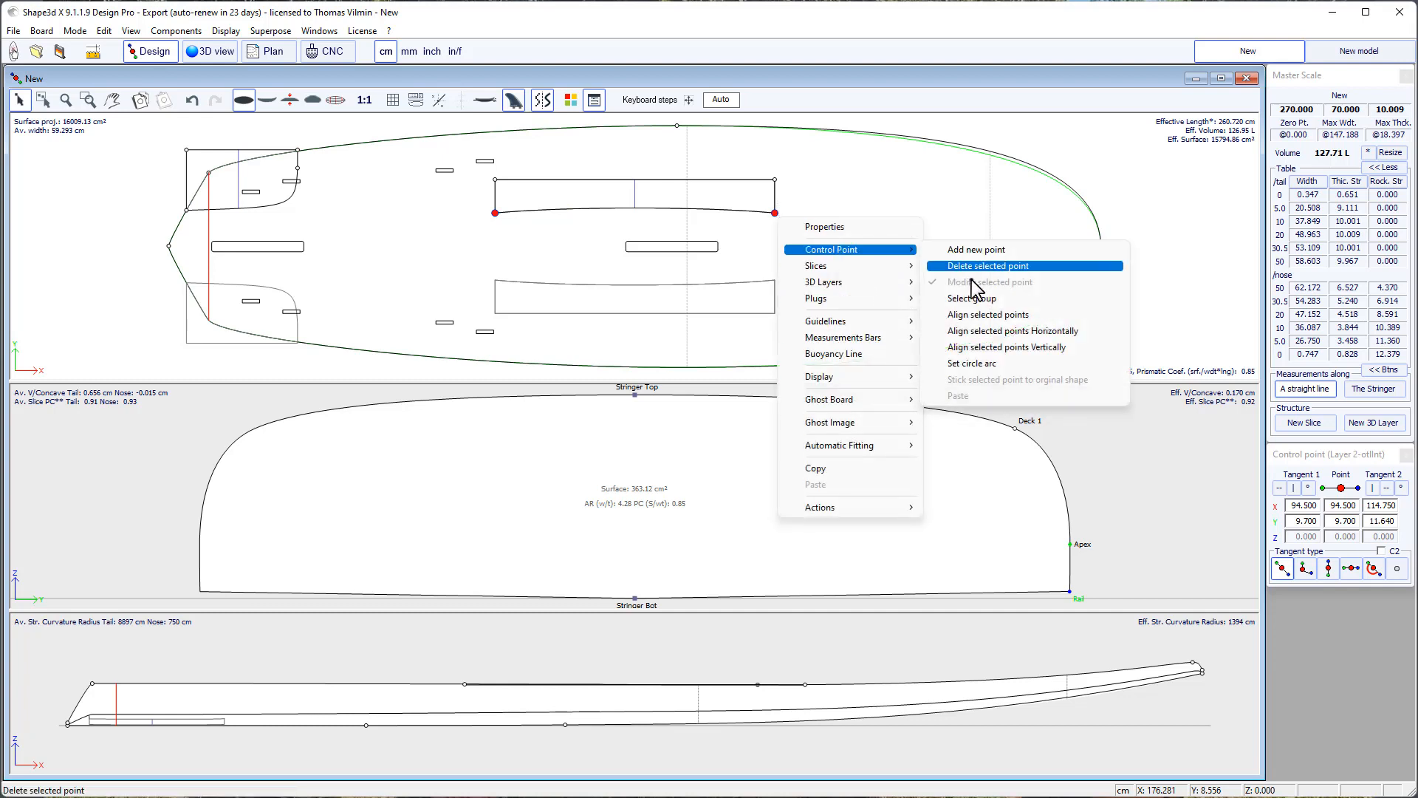
{"action": "left_click", "coordinate": [986, 330]}
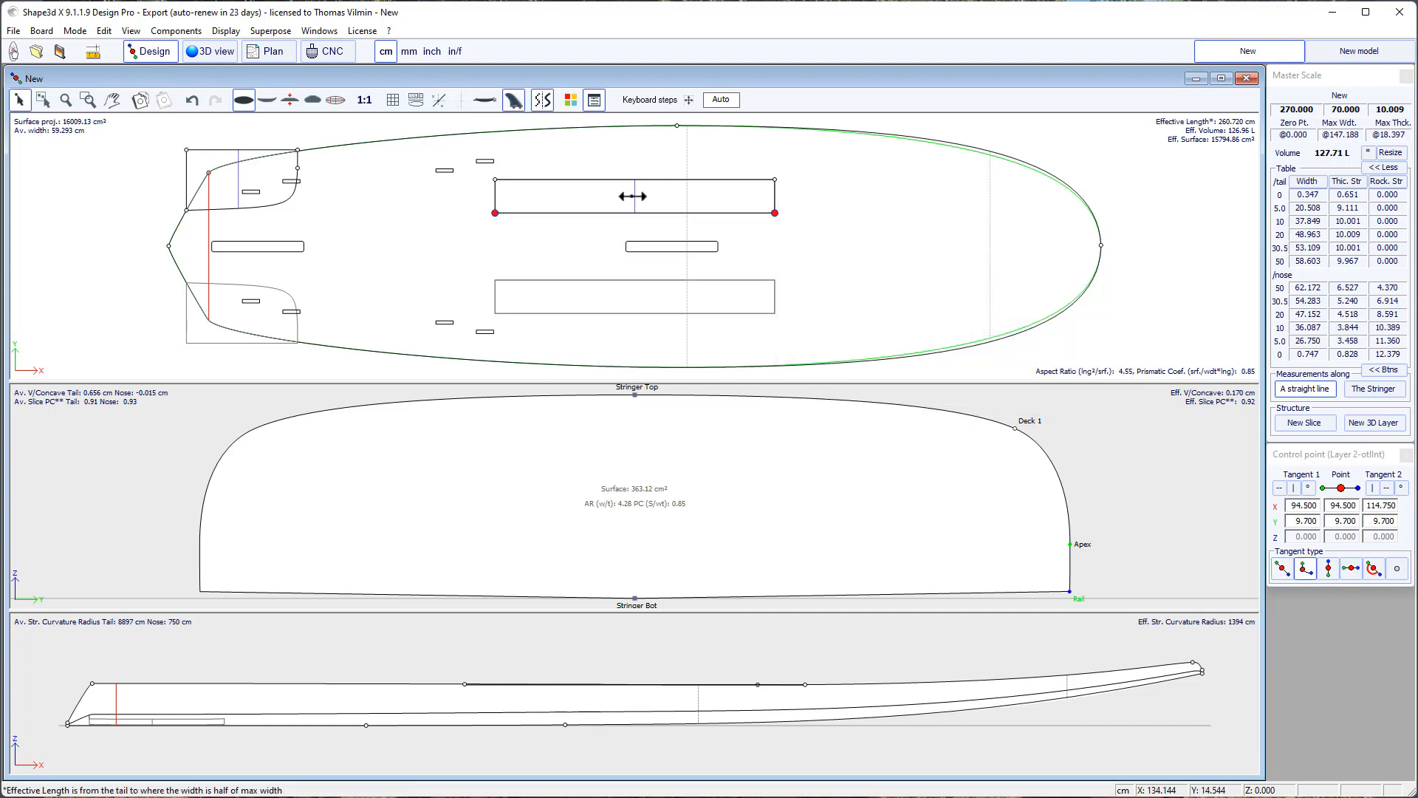
Lower both end points of Layer 2's inner side curve to about Z 4.5 cm and check the recess in its slice.
{"action": "left_click", "coordinate": [639, 201]}
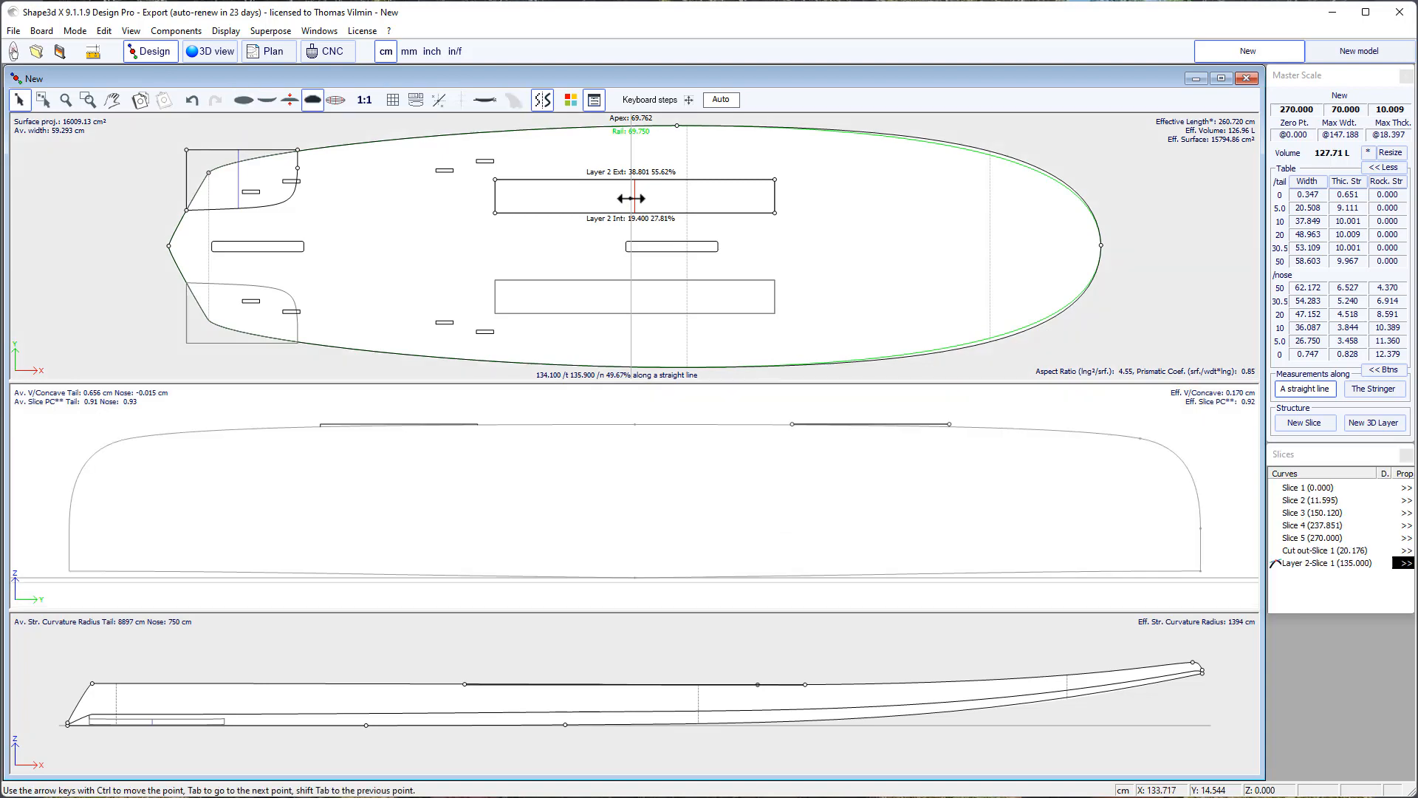
{"action": "left_click", "coordinate": [463, 683]}
{"action": "left_click", "coordinate": [805, 684], "text": "shift"}
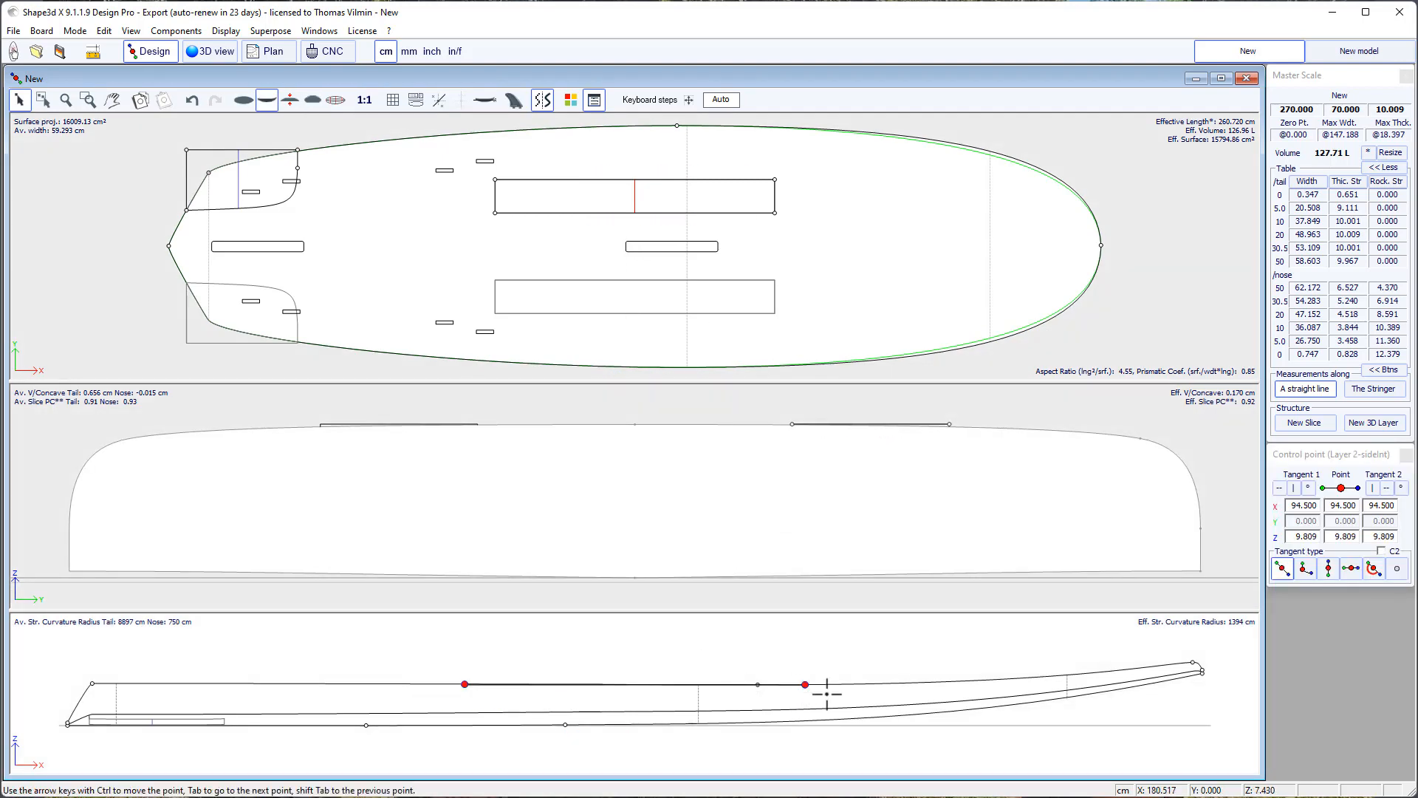
{"action": "key", "text": "ctrl+Down"}
{"action": "key", "text": "ctrl+Down"}
{"action": "key", "text": "ctrl+Down"}
{"action": "key", "text": "ctrl+Down"}
{"action": "key", "text": "ctrl+Down"}
{"action": "key", "text": "ctrl+Down"}
{"action": "key", "text": "ctrl+Down"}
{"action": "key", "text": "ctrl+Down"}
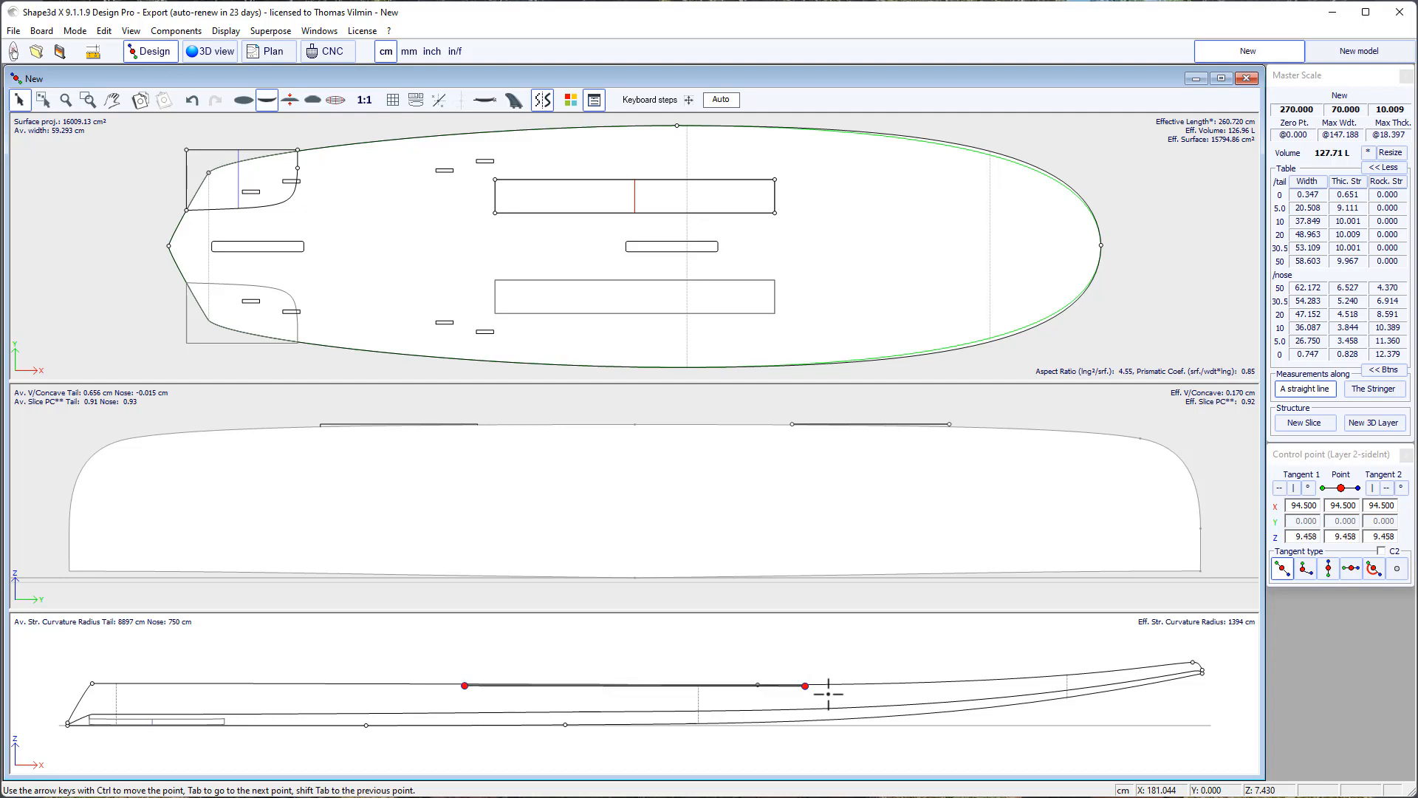
{"action": "key", "text": "ctrl+Down"}
{"action": "key", "text": "ctrl+Down"}
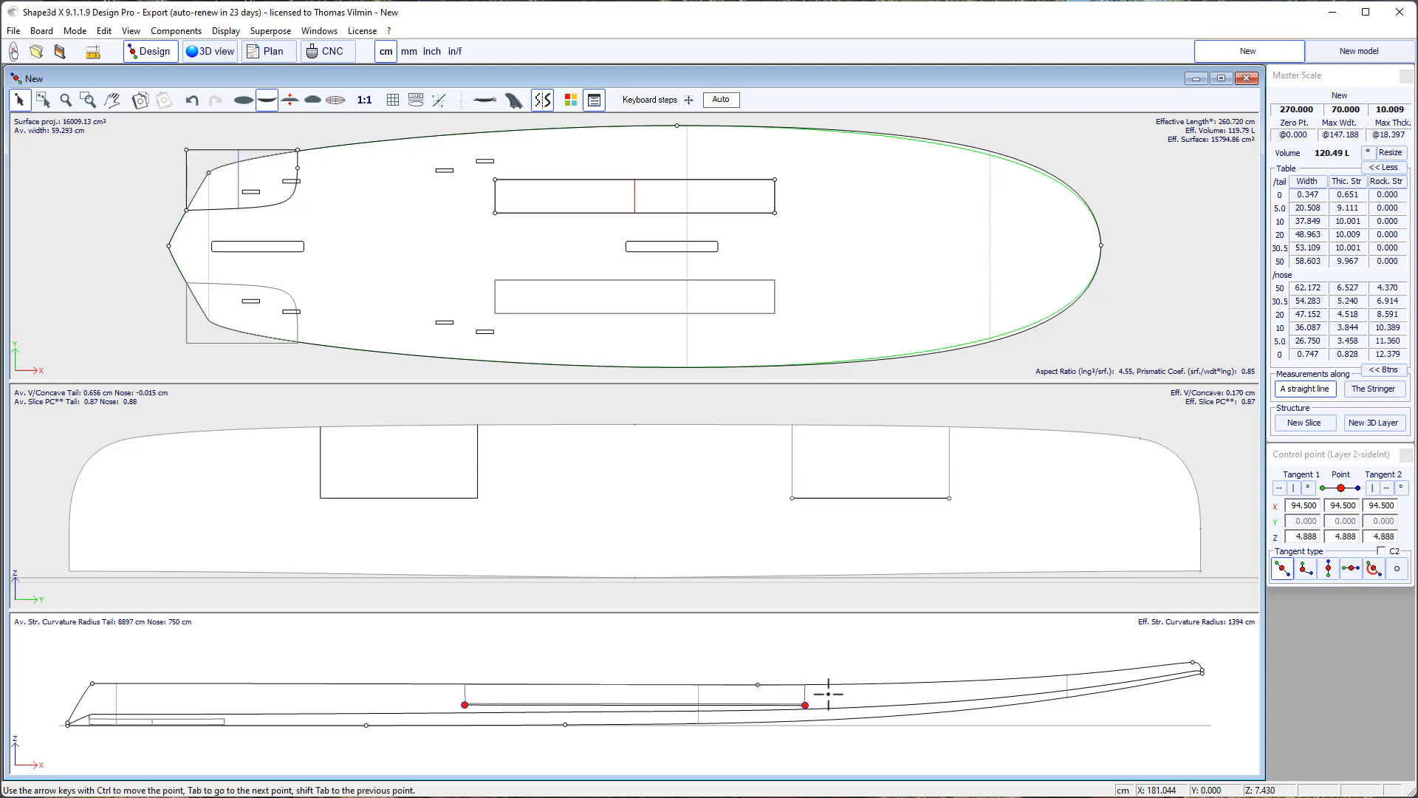
{"action": "left_click", "coordinate": [848, 465]}
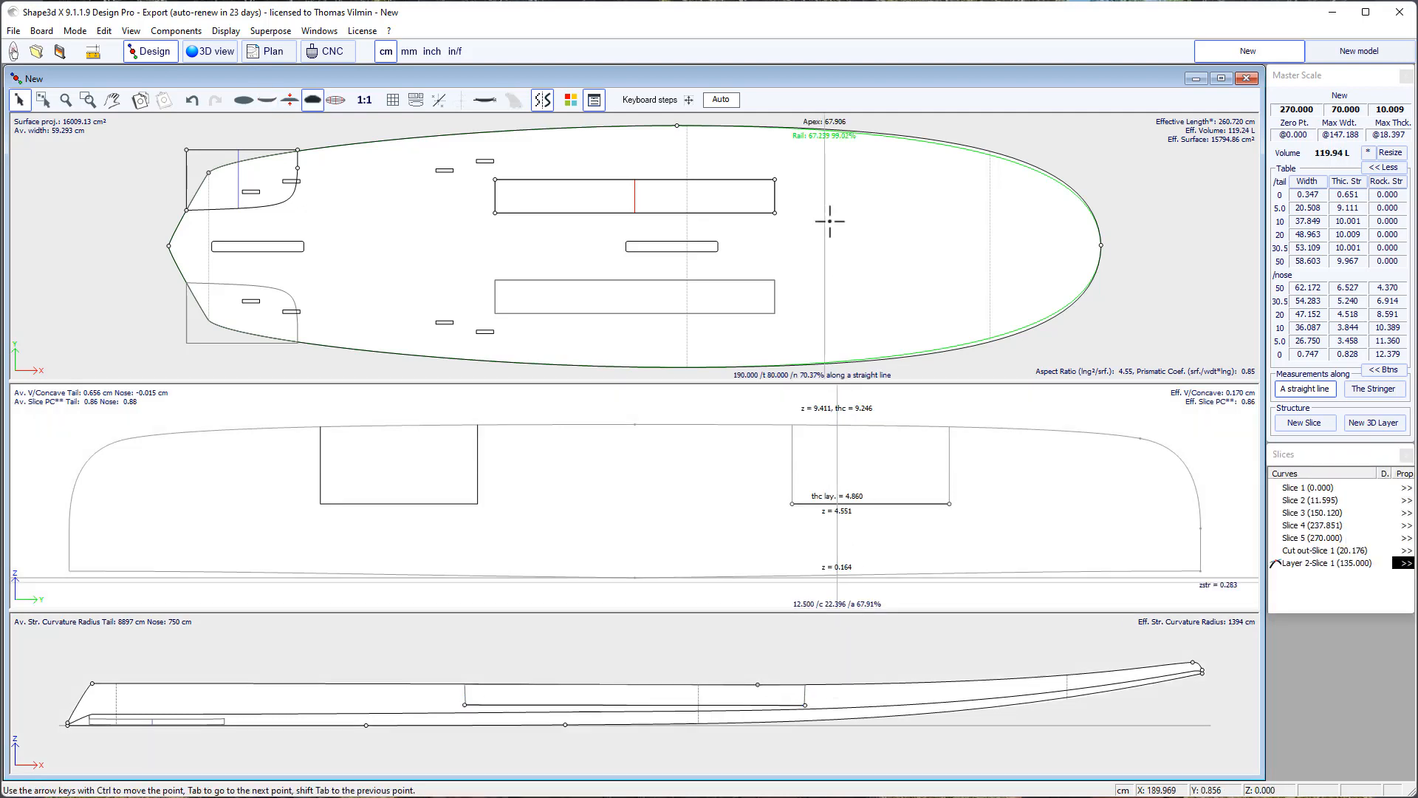
Inspect the two deck recesses of the windsurf board in the 3D view.
{"action": "left_click", "coordinate": [811, 235]}
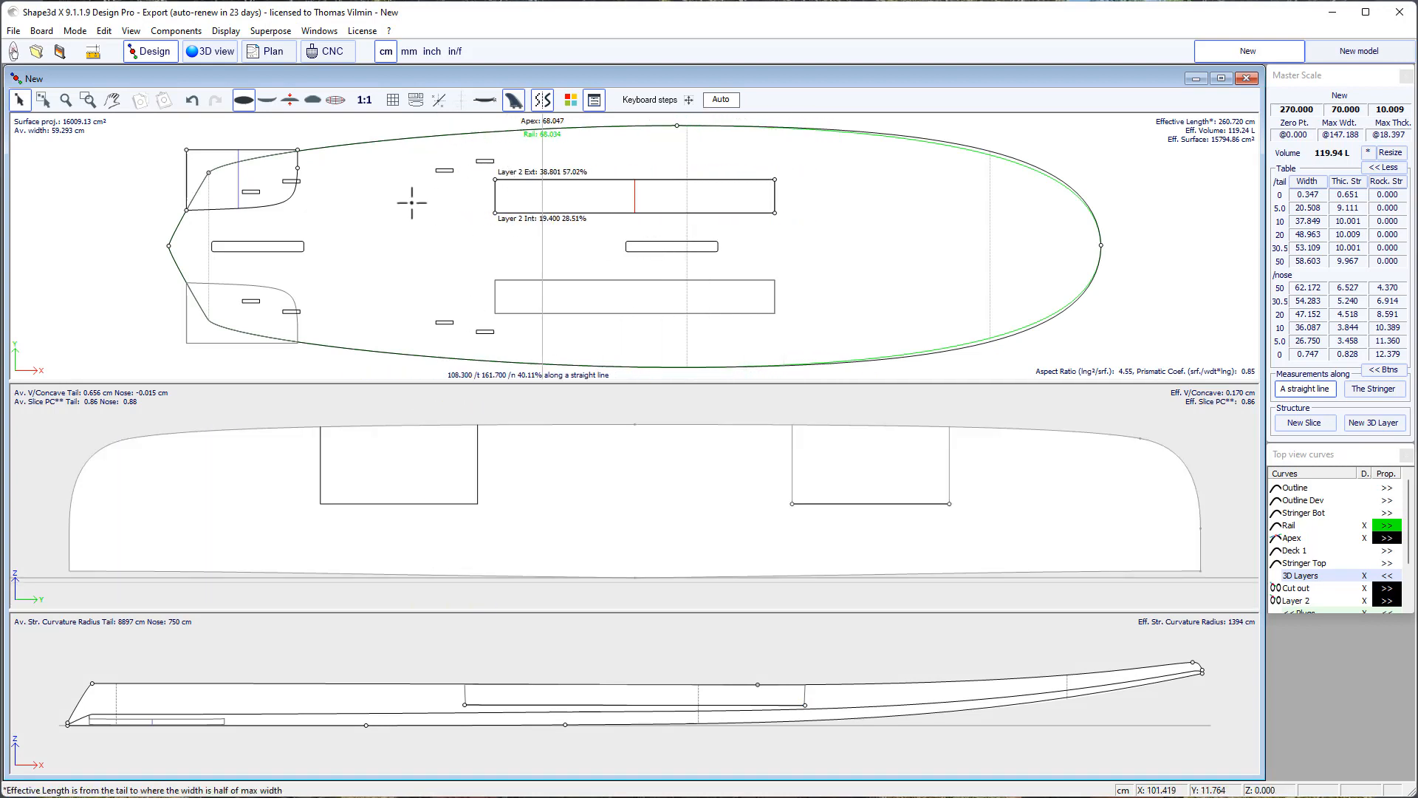
{"action": "left_click", "coordinate": [208, 55]}
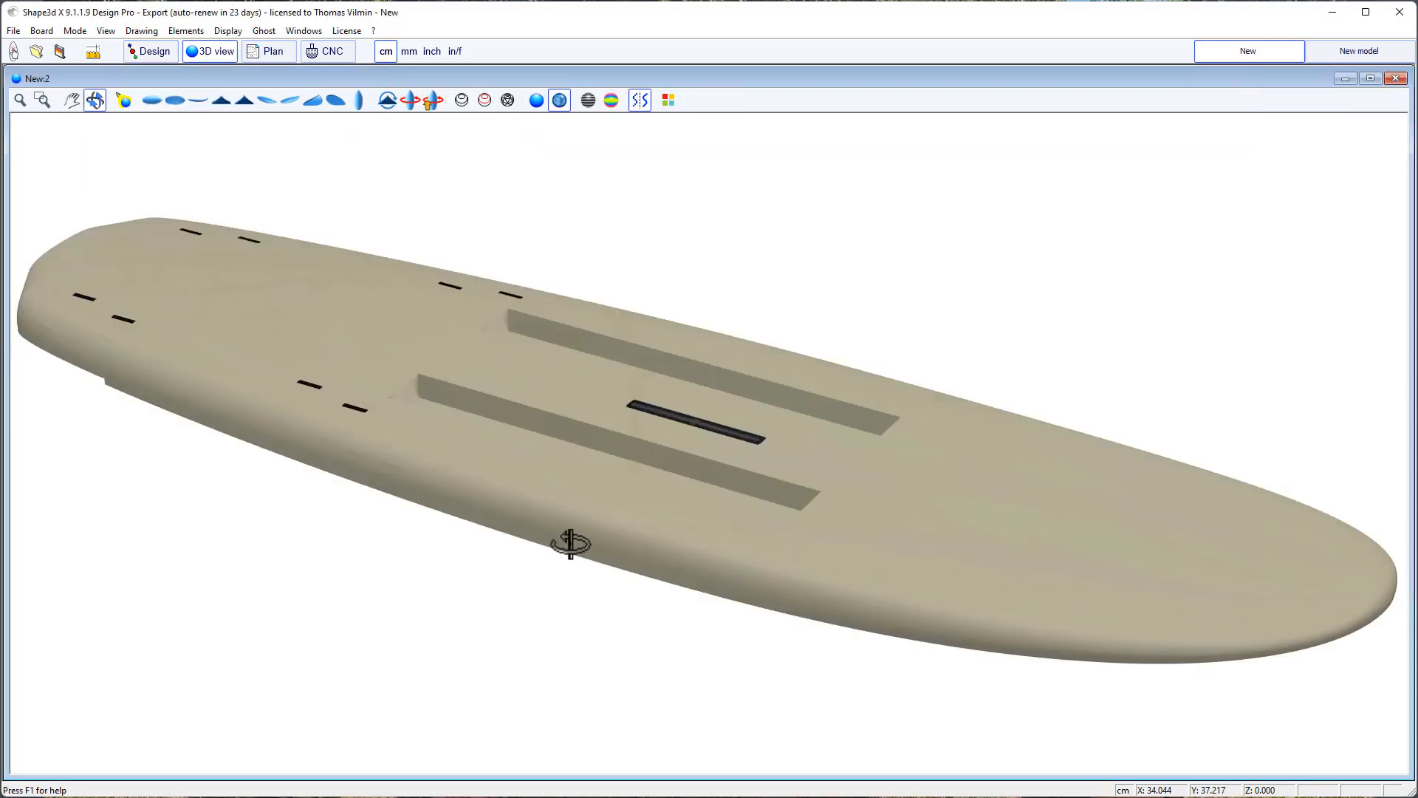
{"action": "left_click_drag", "start_coordinate": [571, 538], "coordinate": [459, 399]}
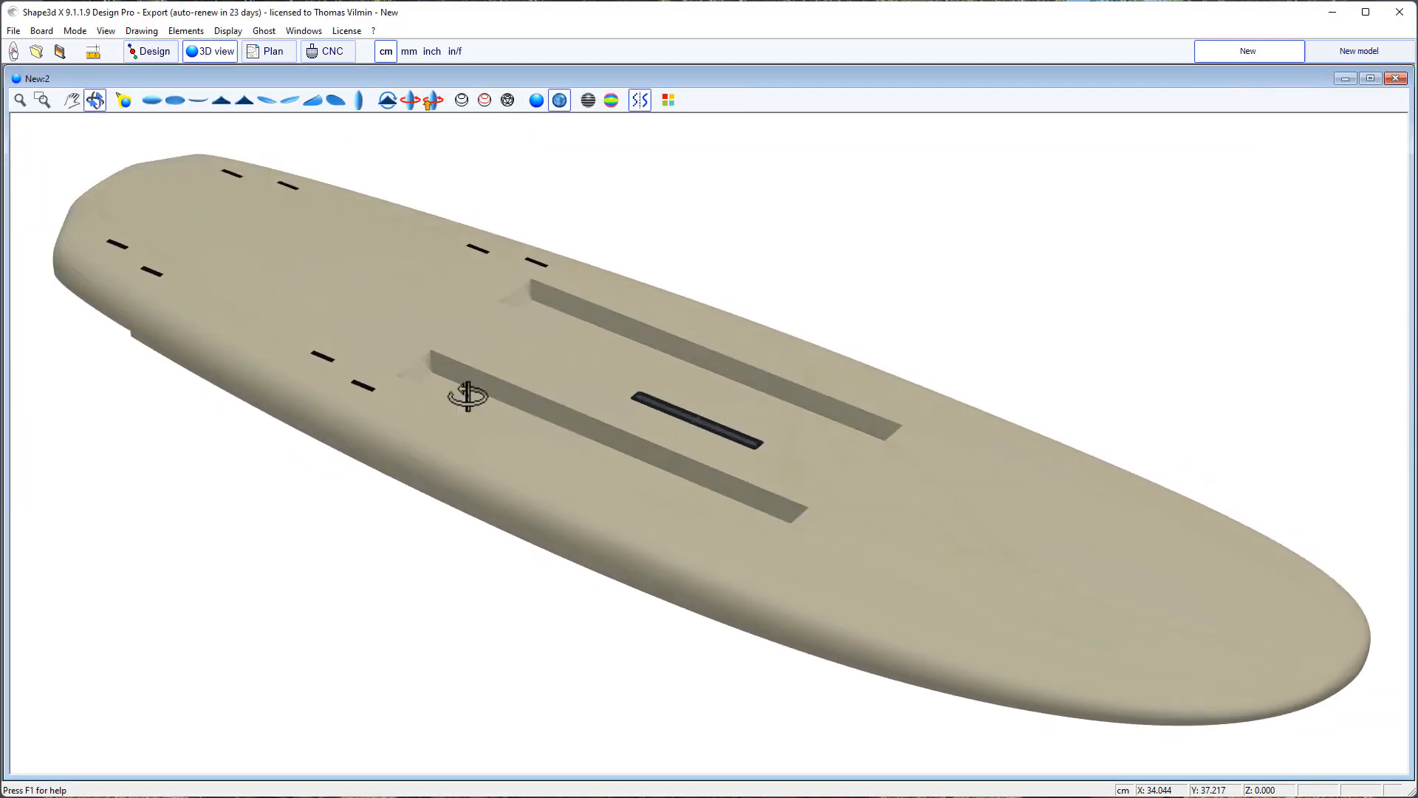
{"action": "left_click", "coordinate": [142, 56]}
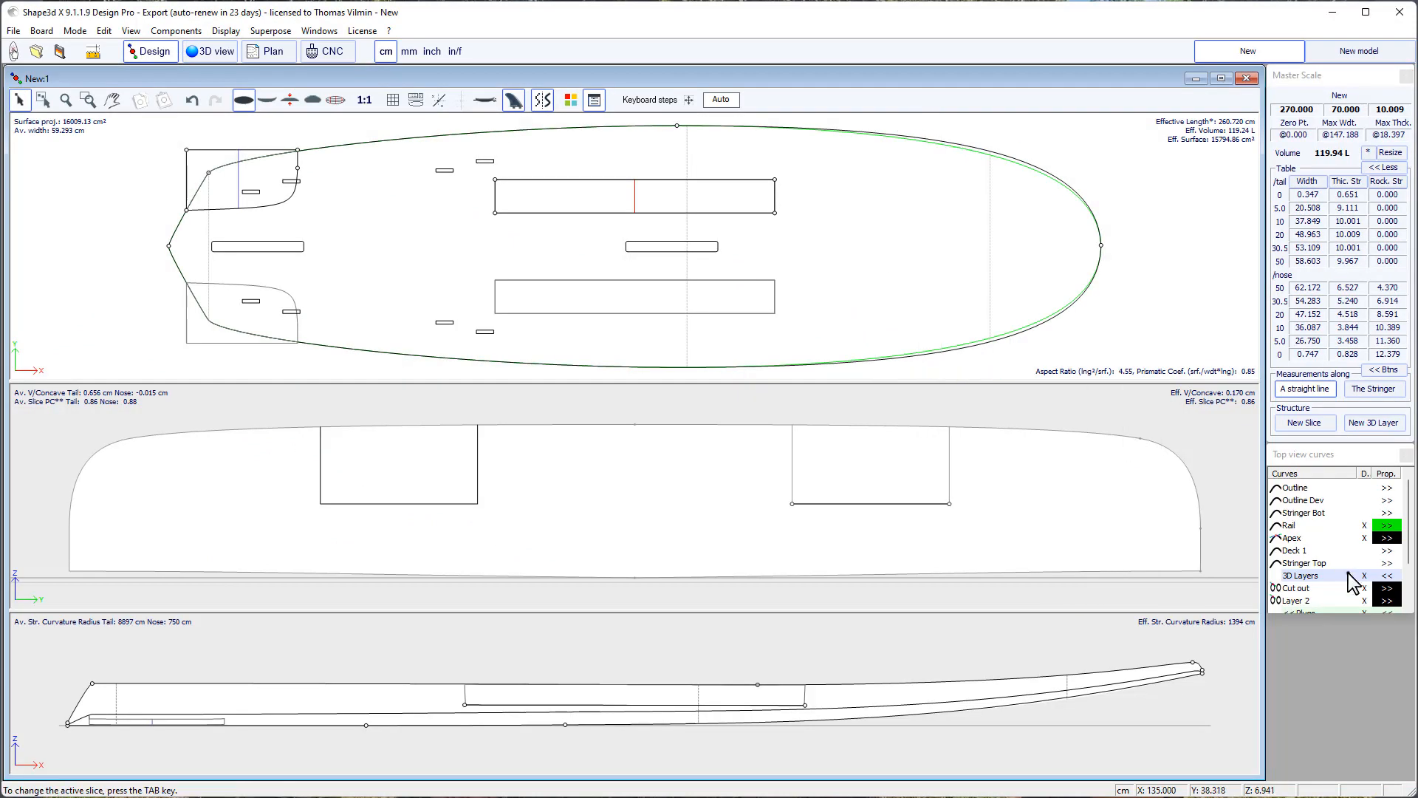
Turn Layer 2 from a shape layer into a structure layer with a density of 200 Kg/m³.
{"action": "left_click", "coordinate": [1385, 601]}
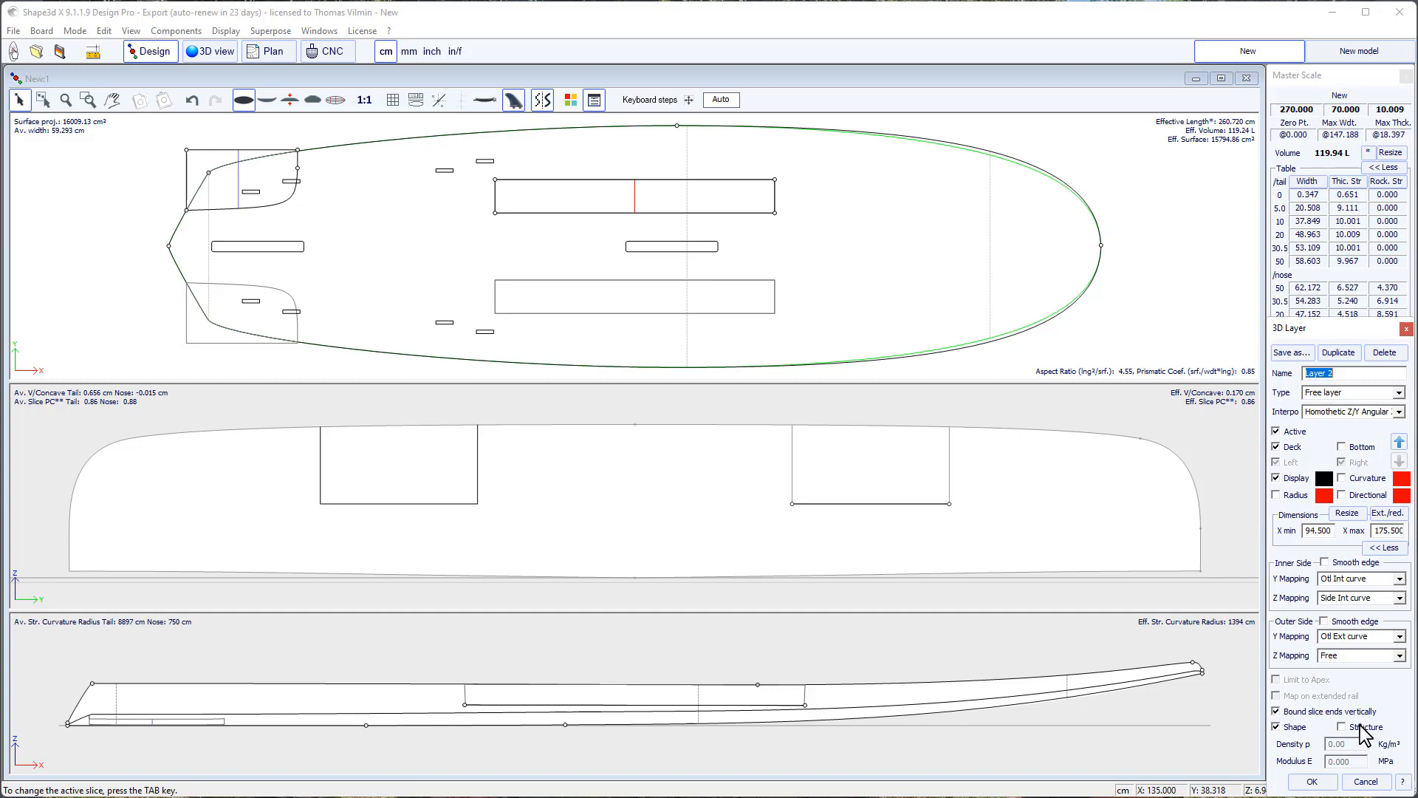
{"action": "left_click", "coordinate": [1361, 727]}
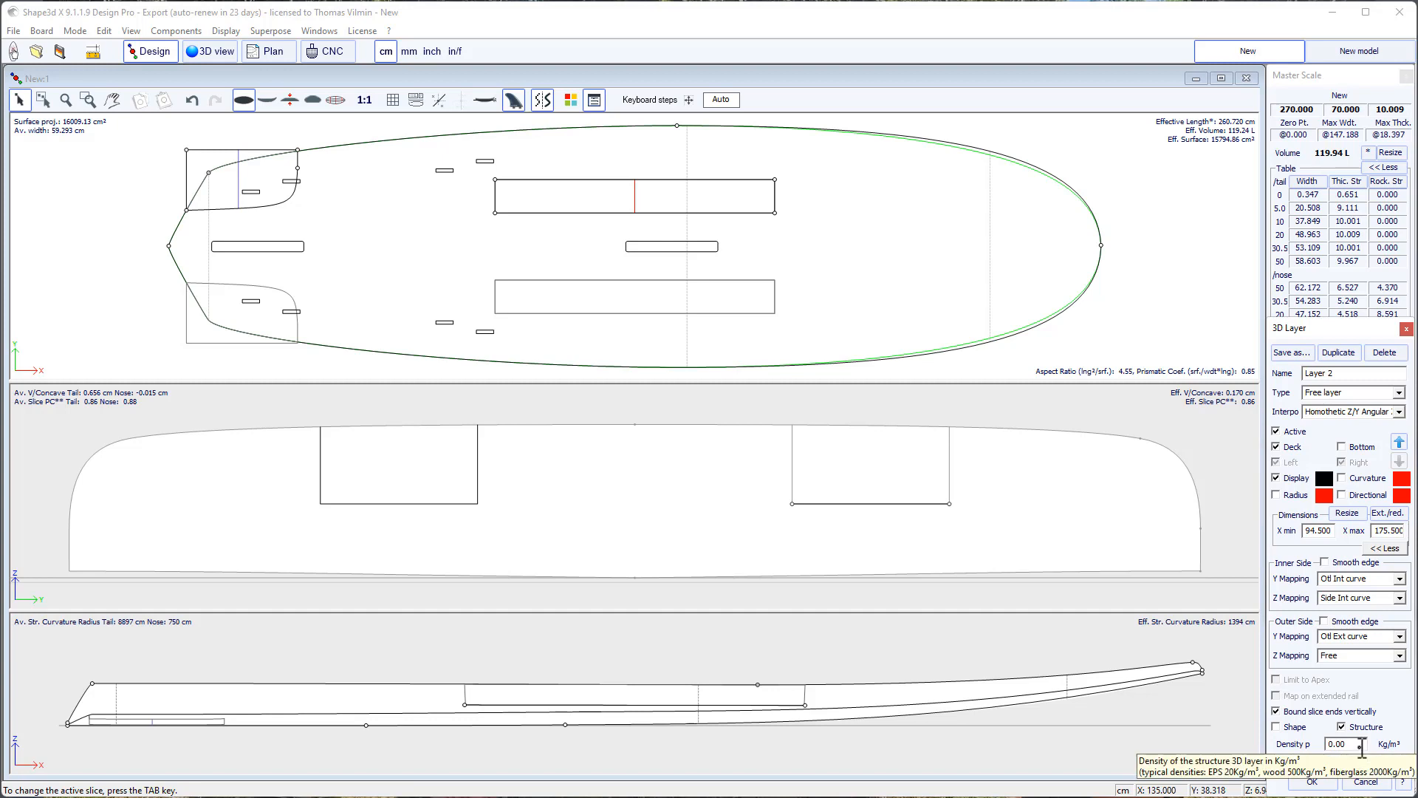
{"action": "type", "text": "200"}
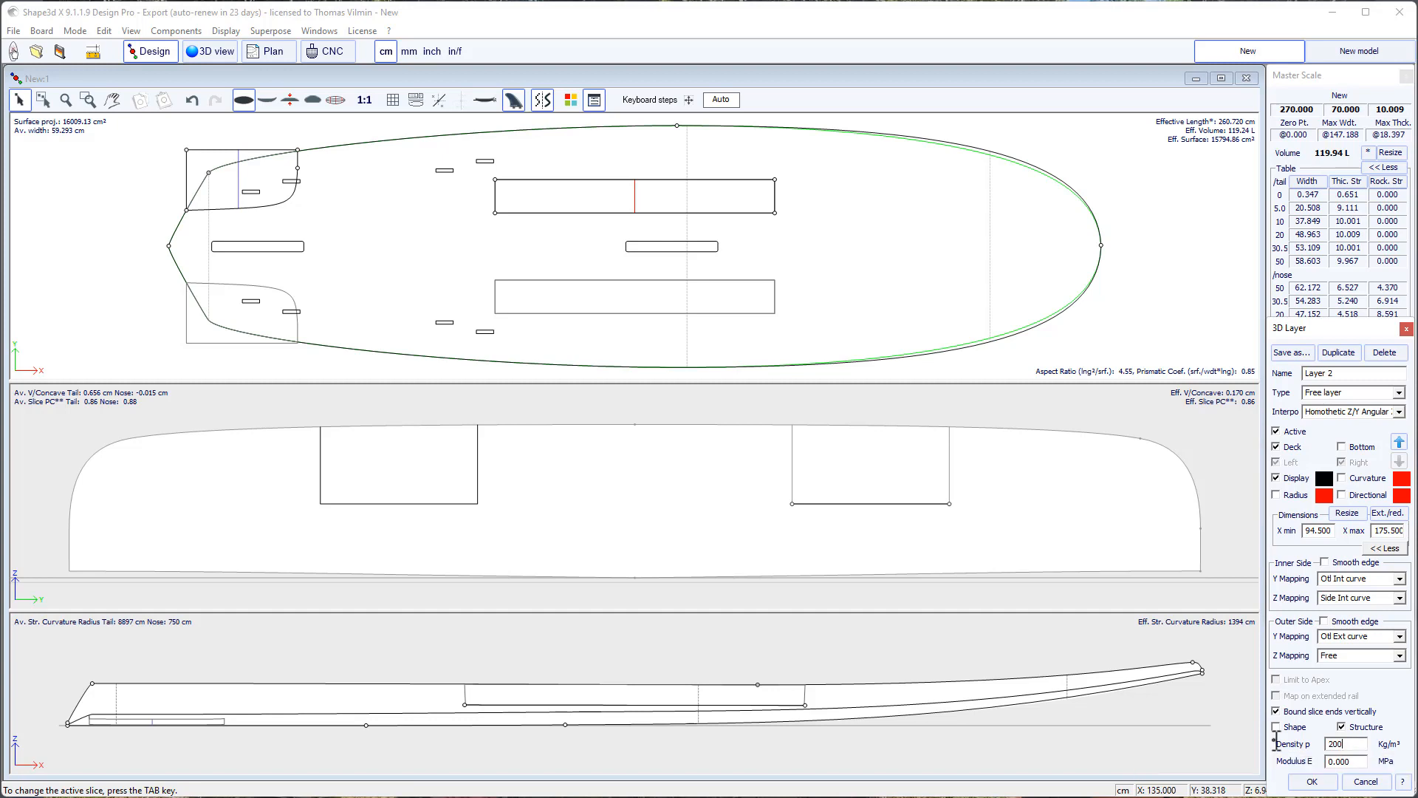
{"action": "left_click", "coordinate": [1324, 783]}
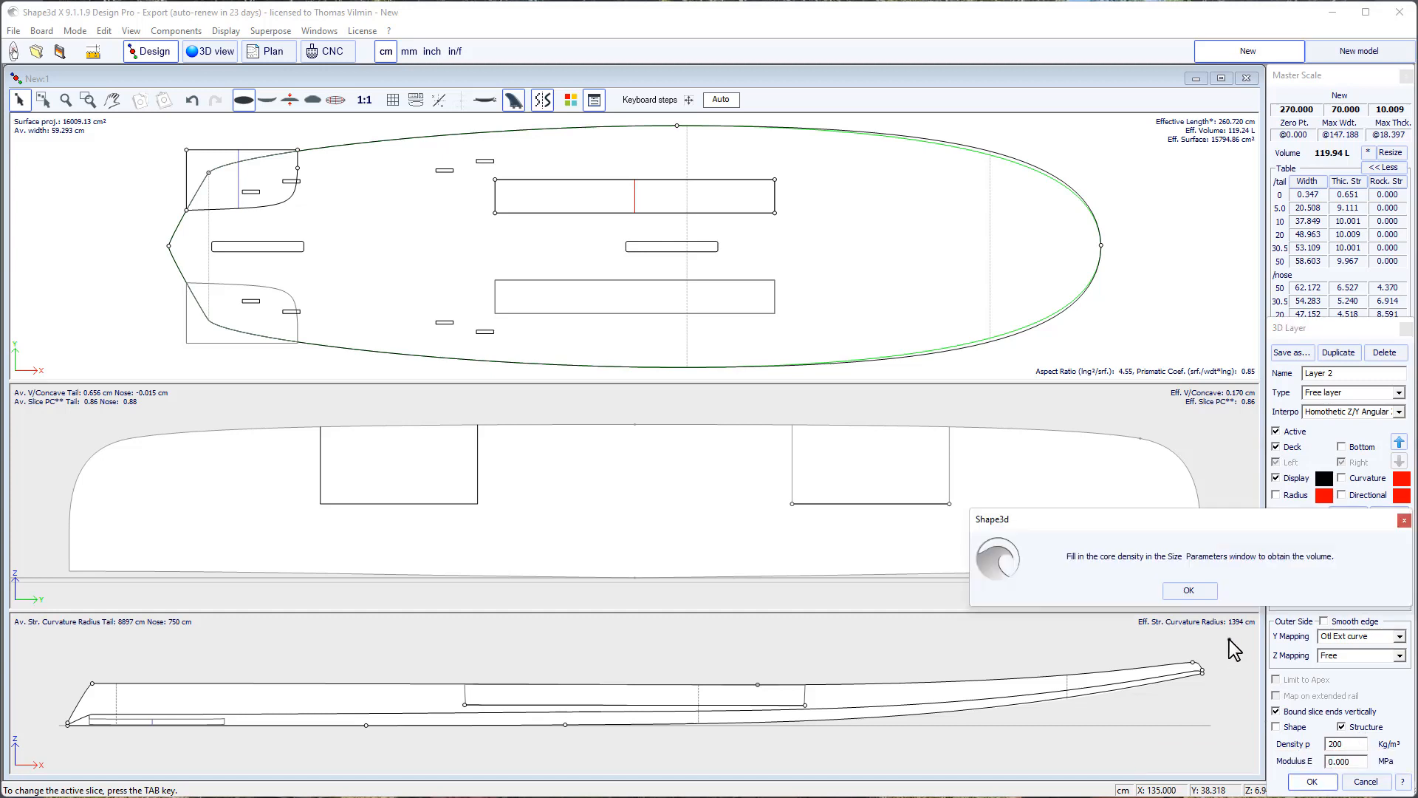
{"action": "left_click", "coordinate": [1190, 591]}
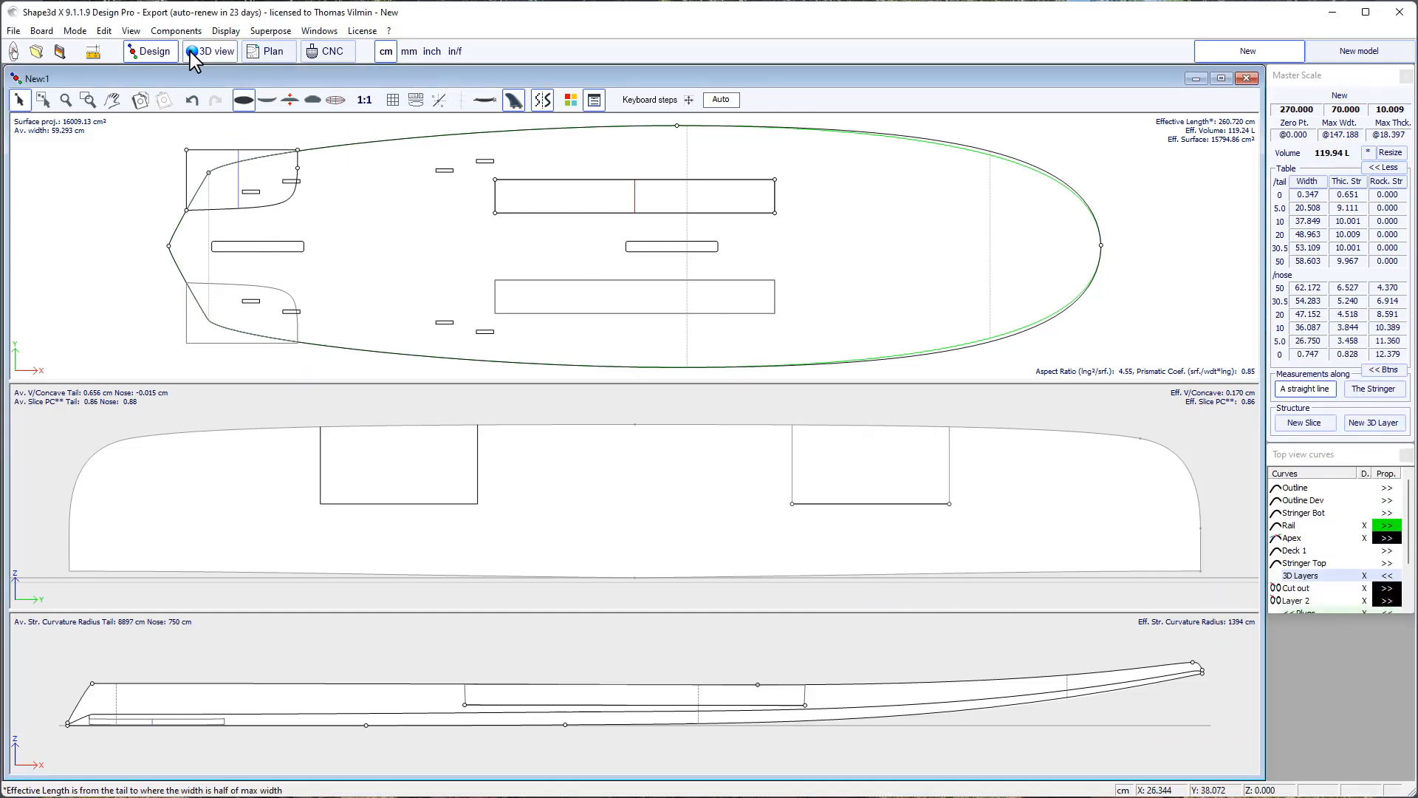
Set the board's core density to 20 Kg/m³ in its size and parameters description.
{"action": "left_click", "coordinate": [92, 51]}
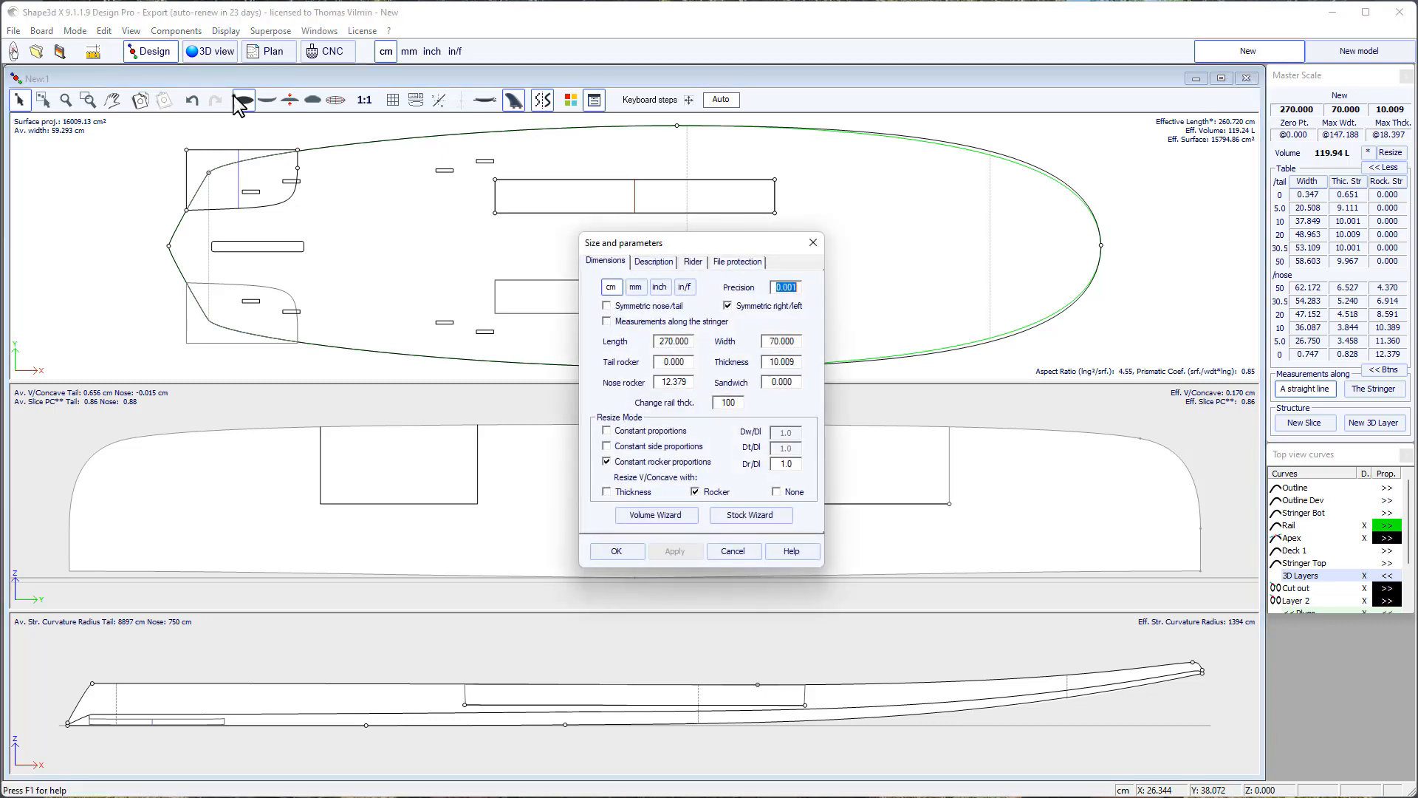
{"action": "left_click", "coordinate": [652, 263]}
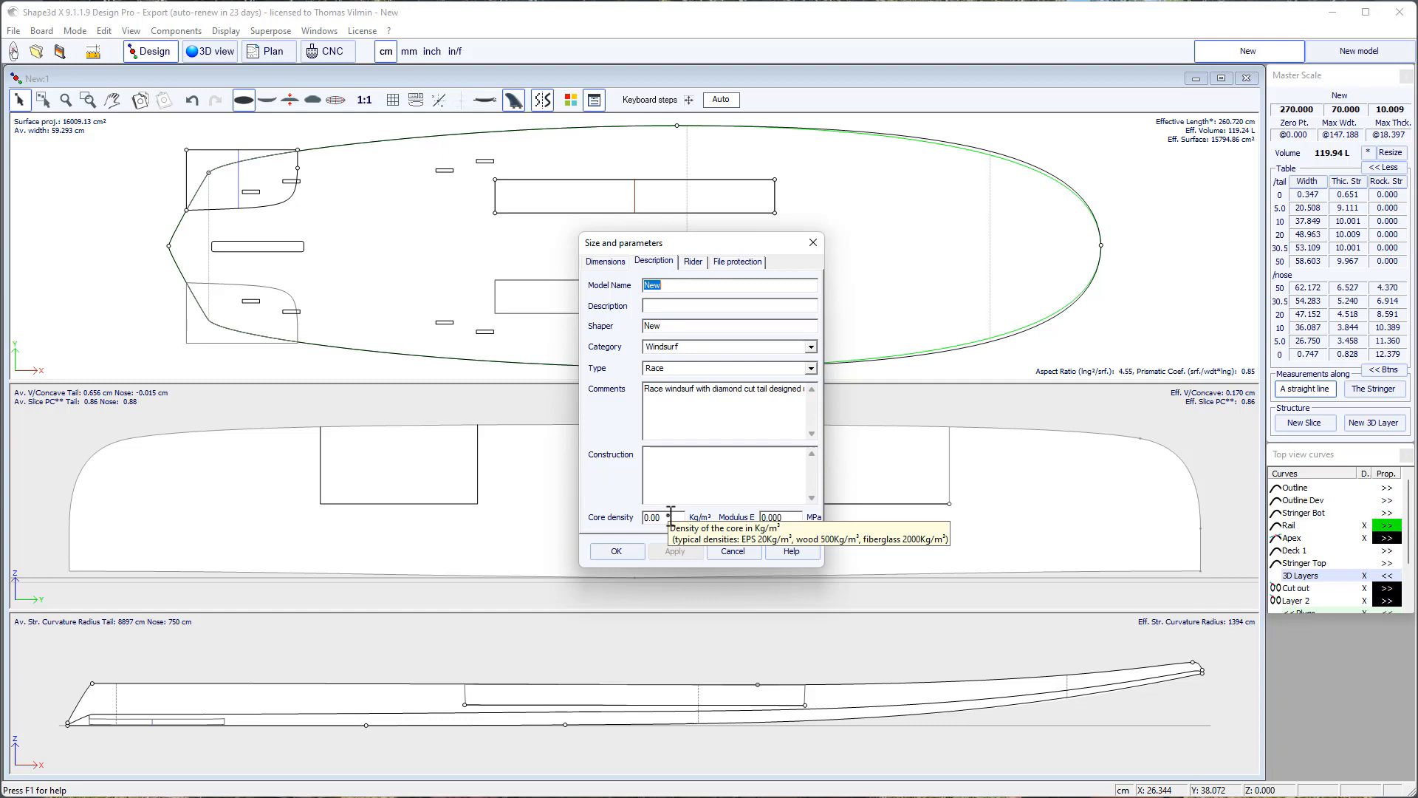
{"action": "left_click_drag", "start_coordinate": [670, 517], "coordinate": [634, 518]}
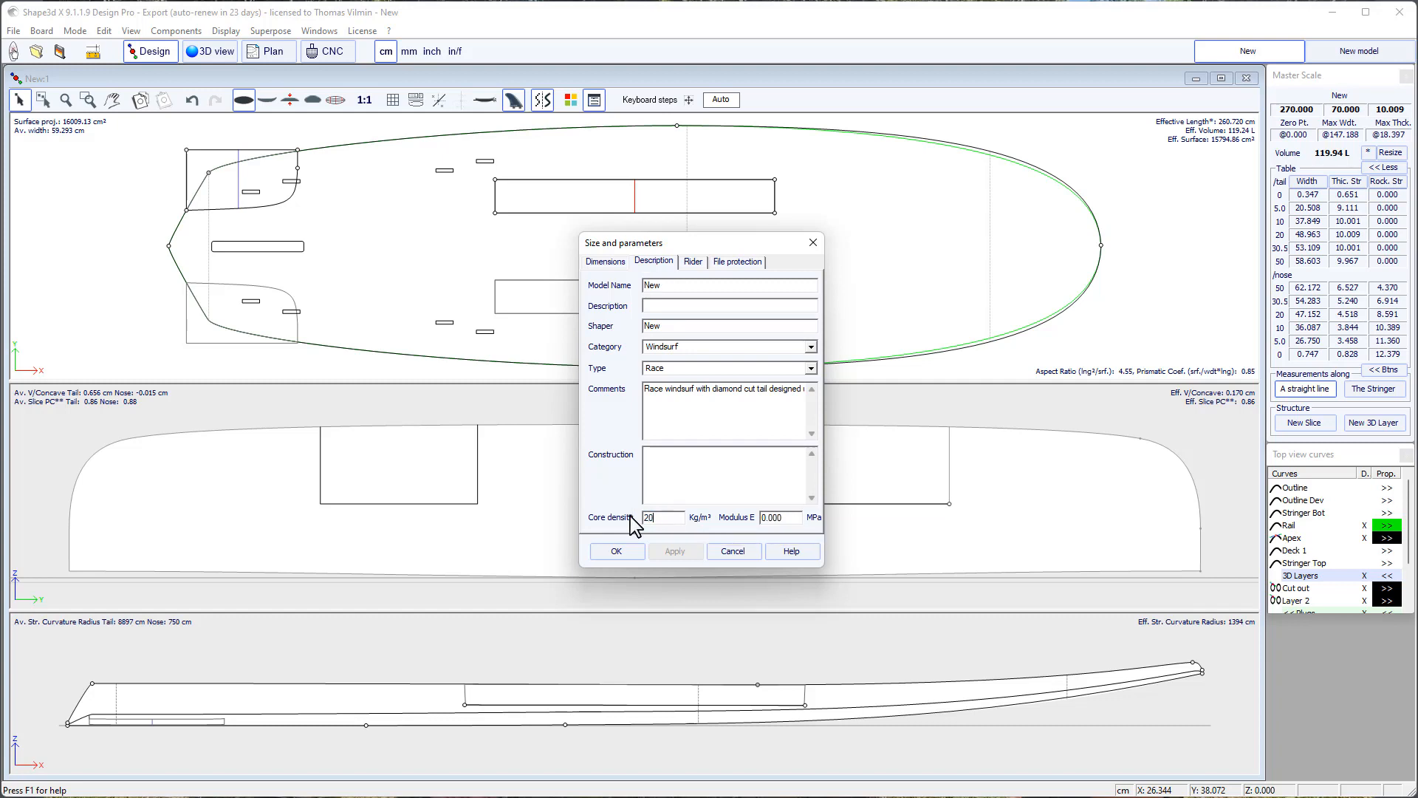
{"action": "left_click", "coordinate": [624, 556]}
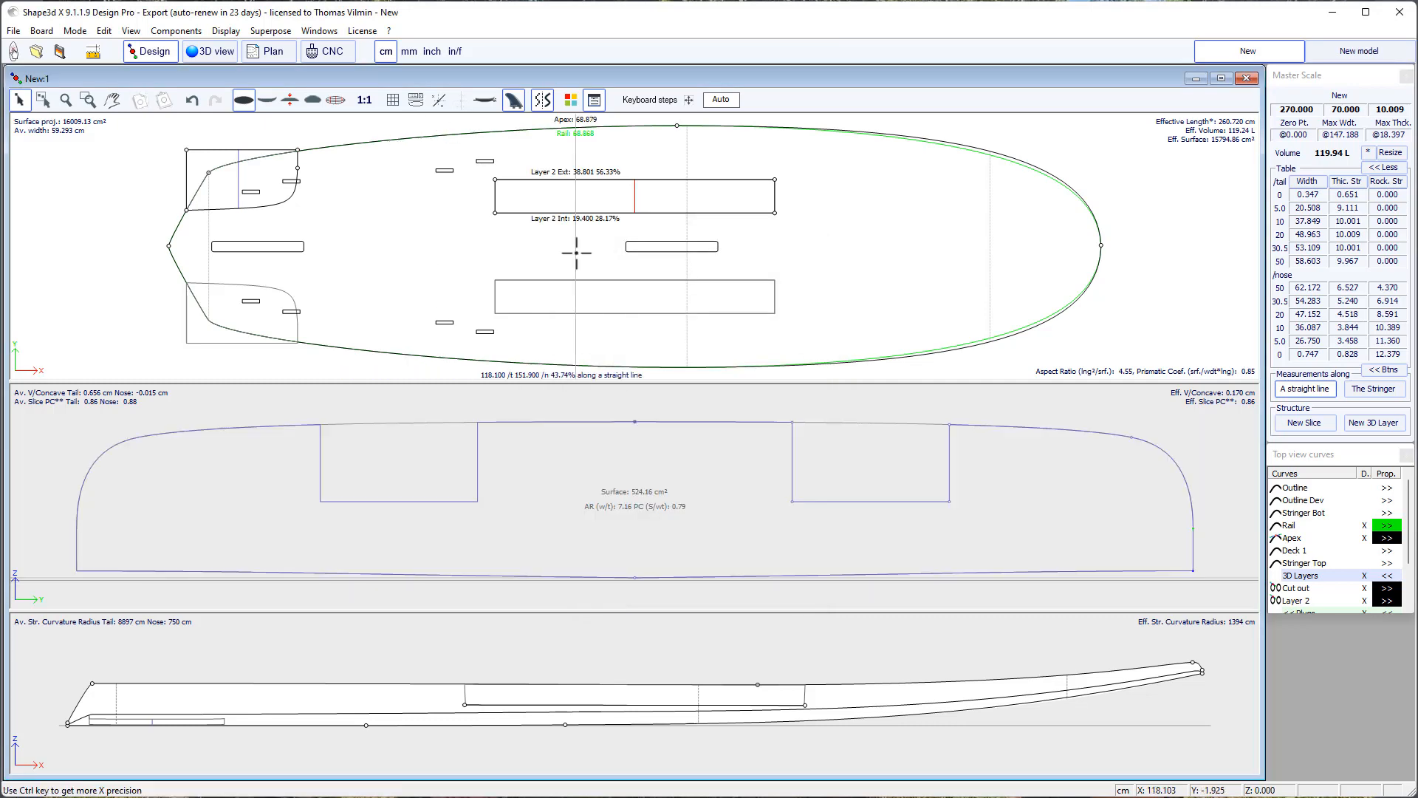
Set the Mast plug's weight to 0.2 Kg and check the board's total weight on the plan.
{"action": "scroll", "coordinate": [1381, 562], "scroll_direction": "down", "scroll_amount": 3}
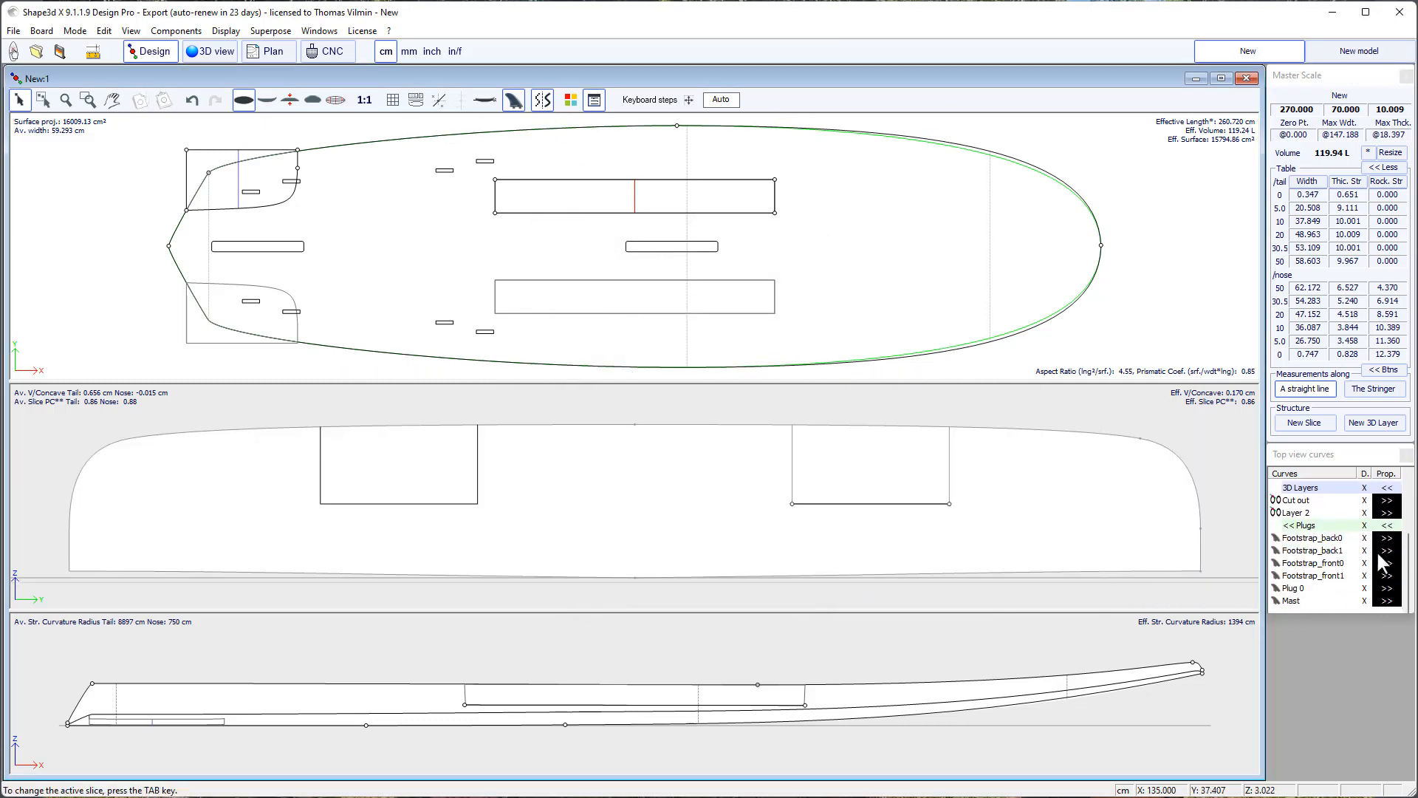
{"action": "left_click", "coordinate": [1386, 600]}
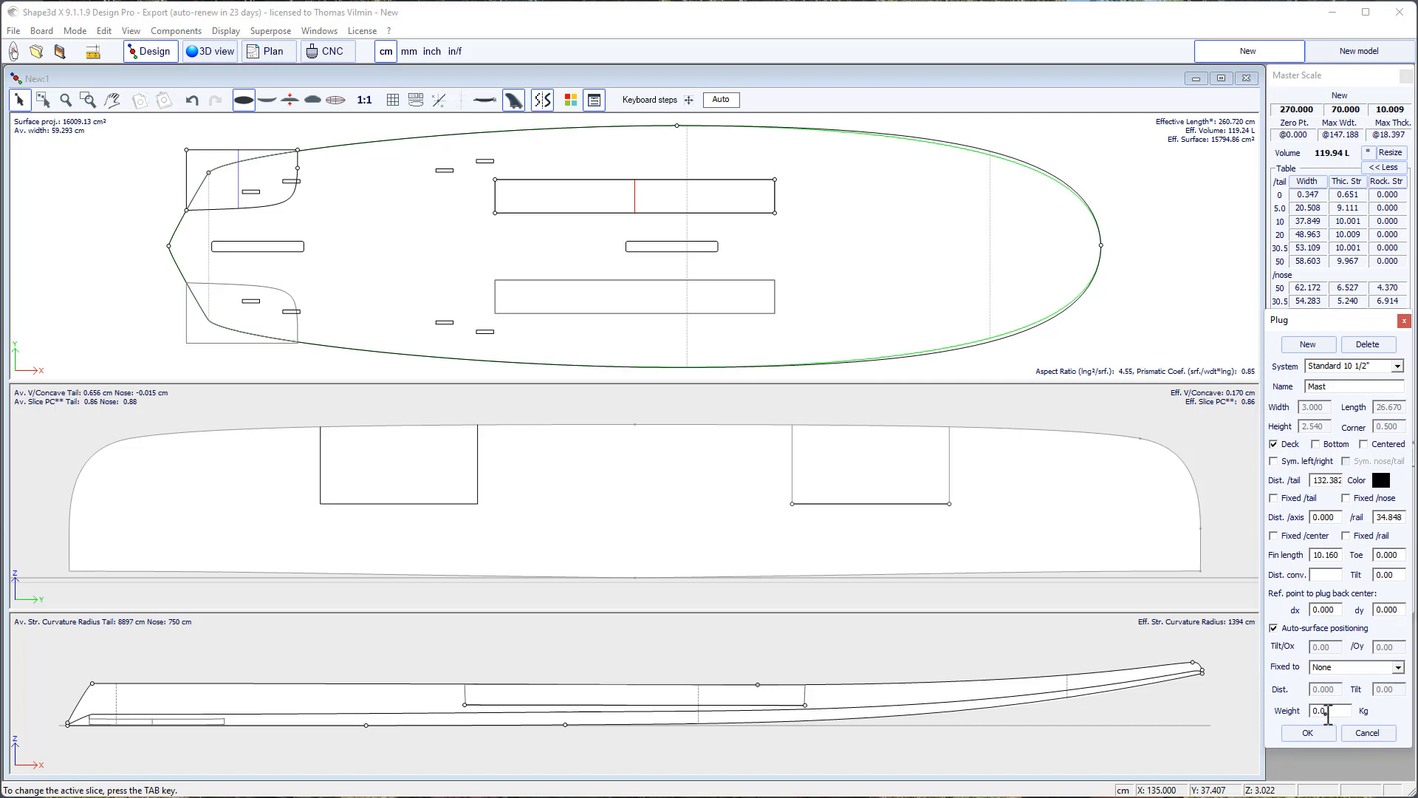
{"action": "left_click_drag", "start_coordinate": [1328, 713], "coordinate": [1263, 713]}
{"action": "key", "text": "Return"}
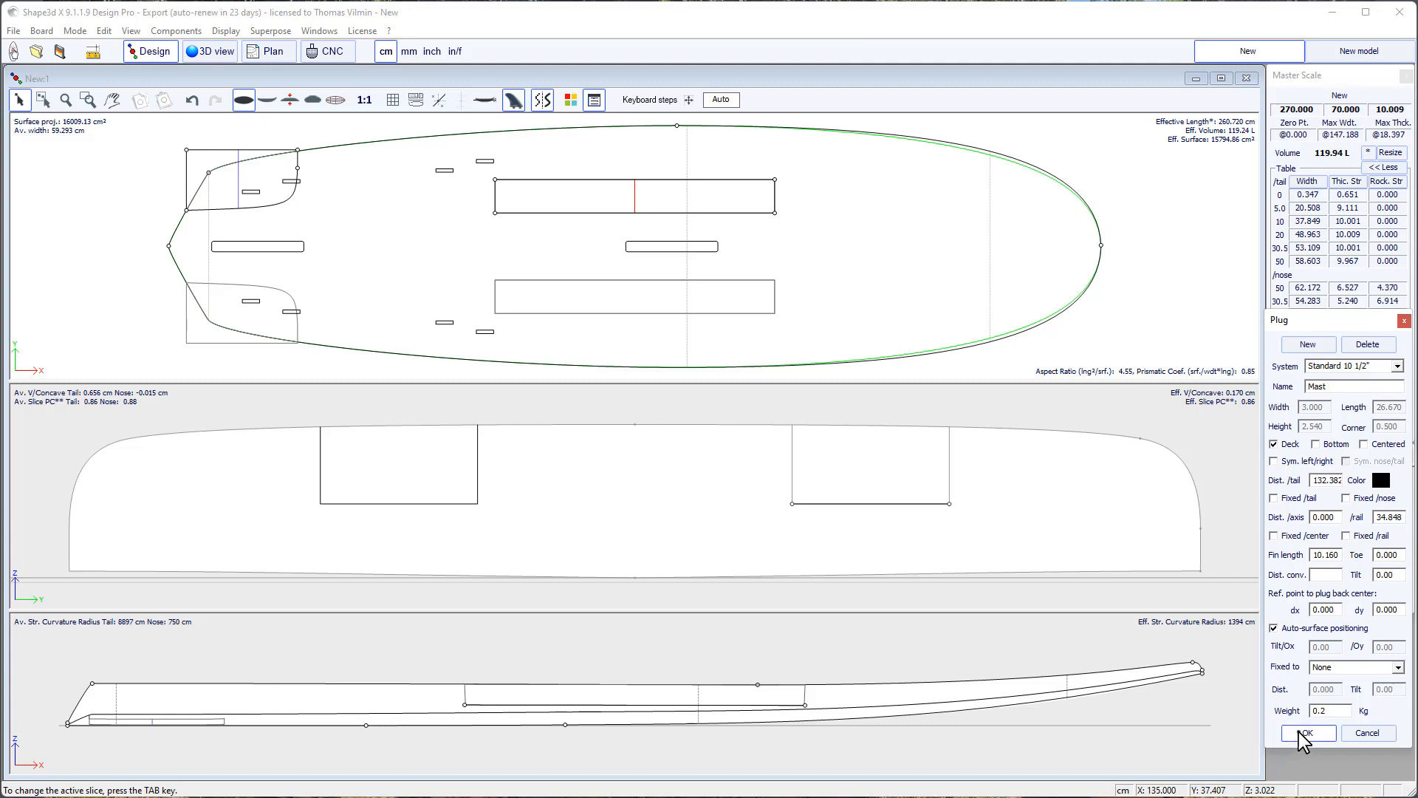
{"action": "left_click", "coordinate": [1308, 733]}
{"action": "left_click", "coordinate": [278, 54]}
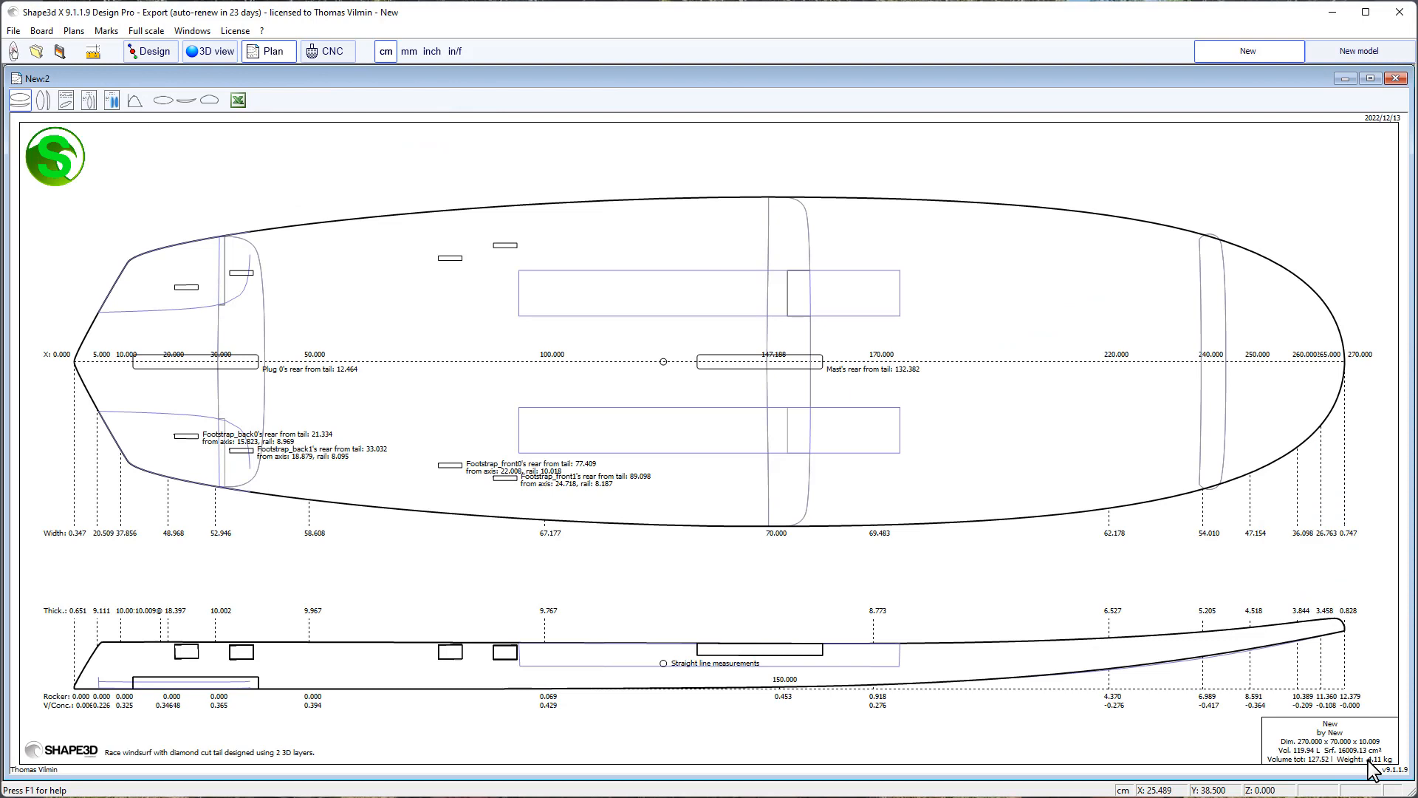
{"action": "left_click", "coordinate": [1395, 78]}
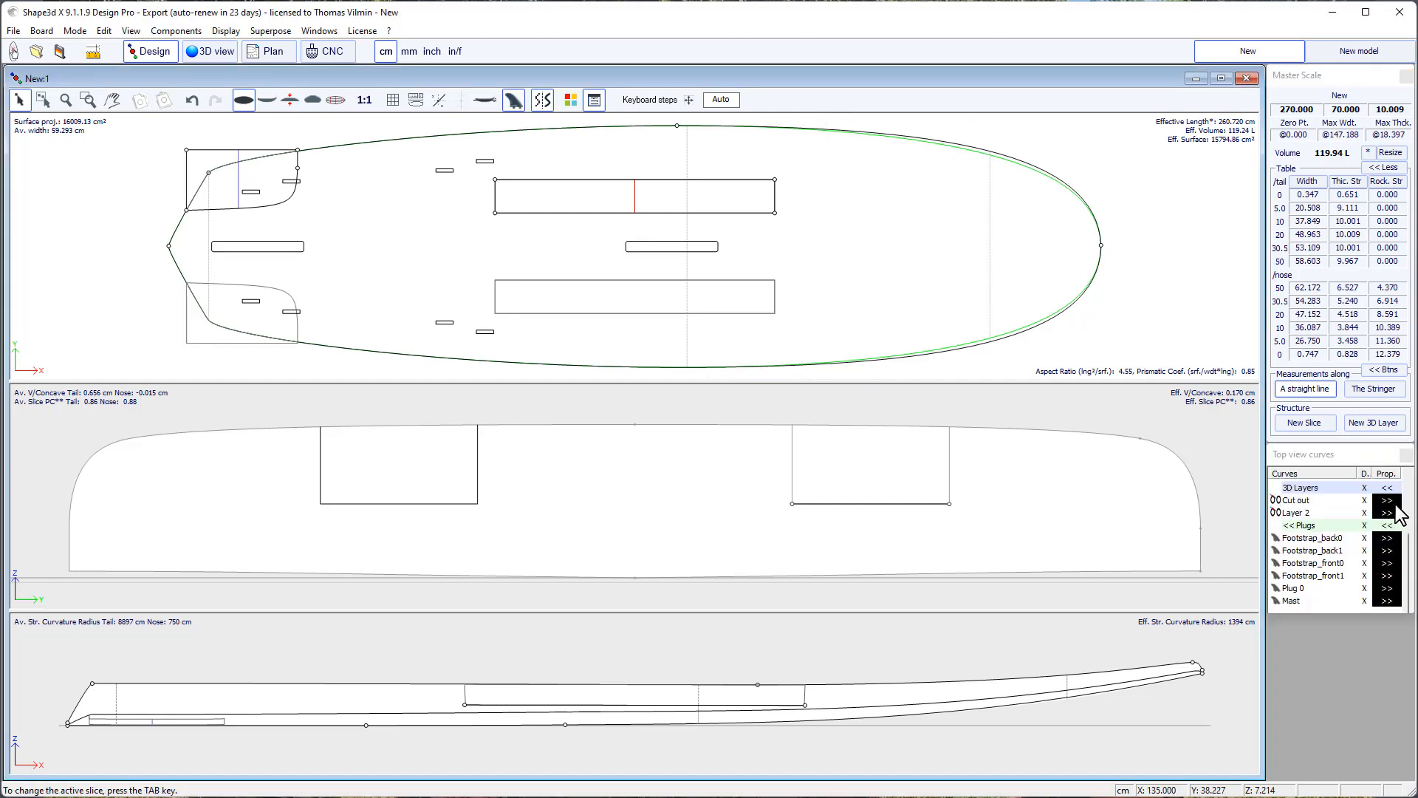
Start a new constant-depth 3D layer on the deck with a depth of 0.1 cm.
{"action": "left_click", "coordinate": [1375, 423]}
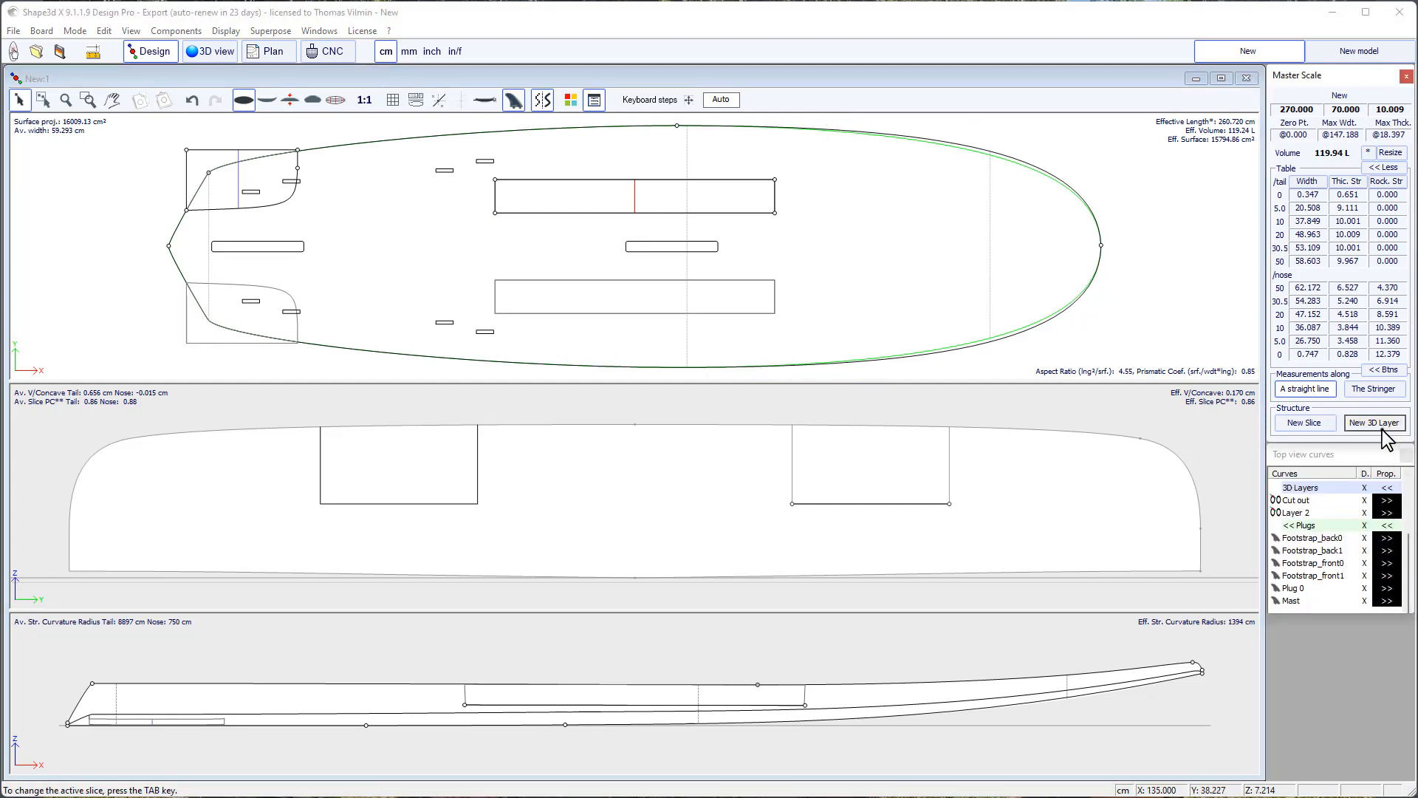
{"action": "left_click", "coordinate": [1397, 89]}
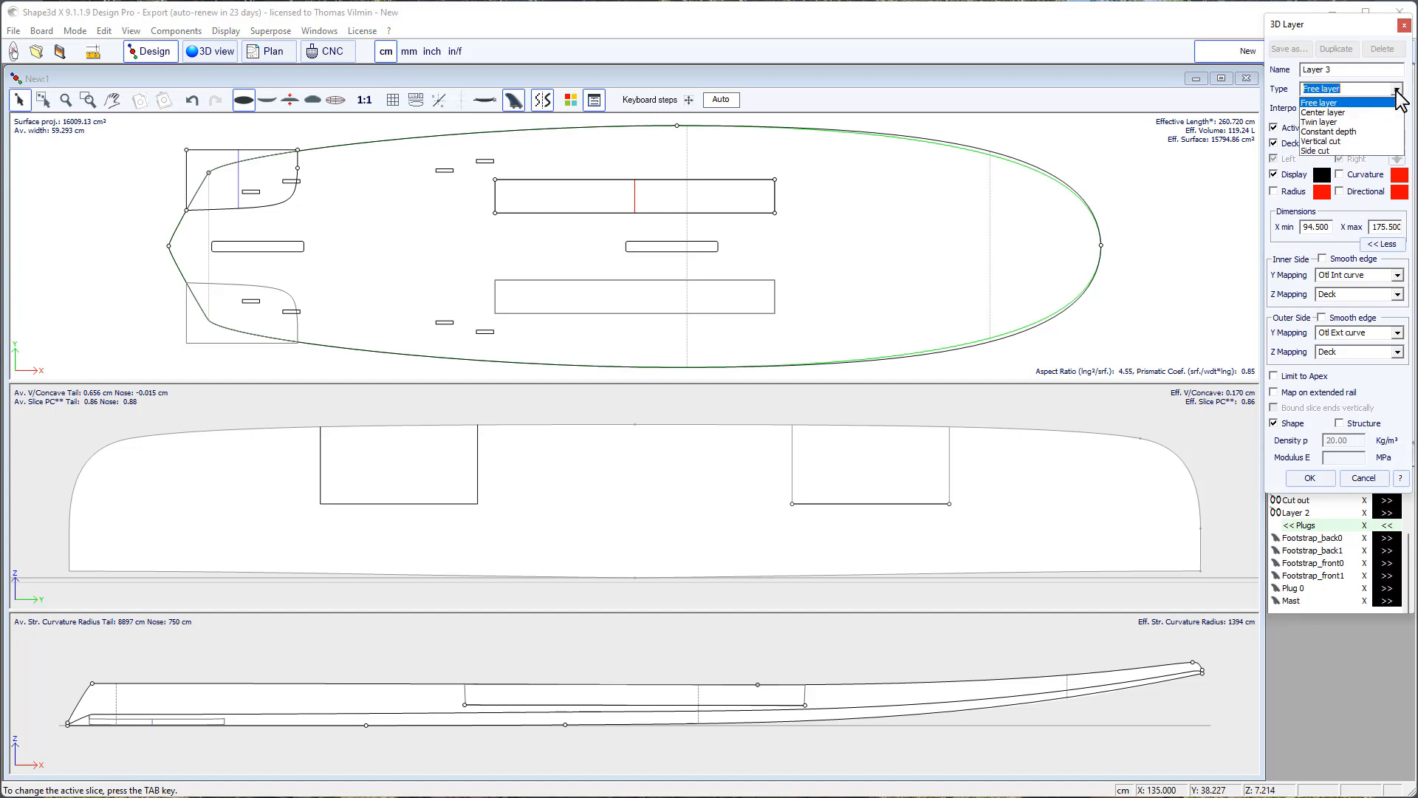
{"action": "left_click", "coordinate": [1359, 131]}
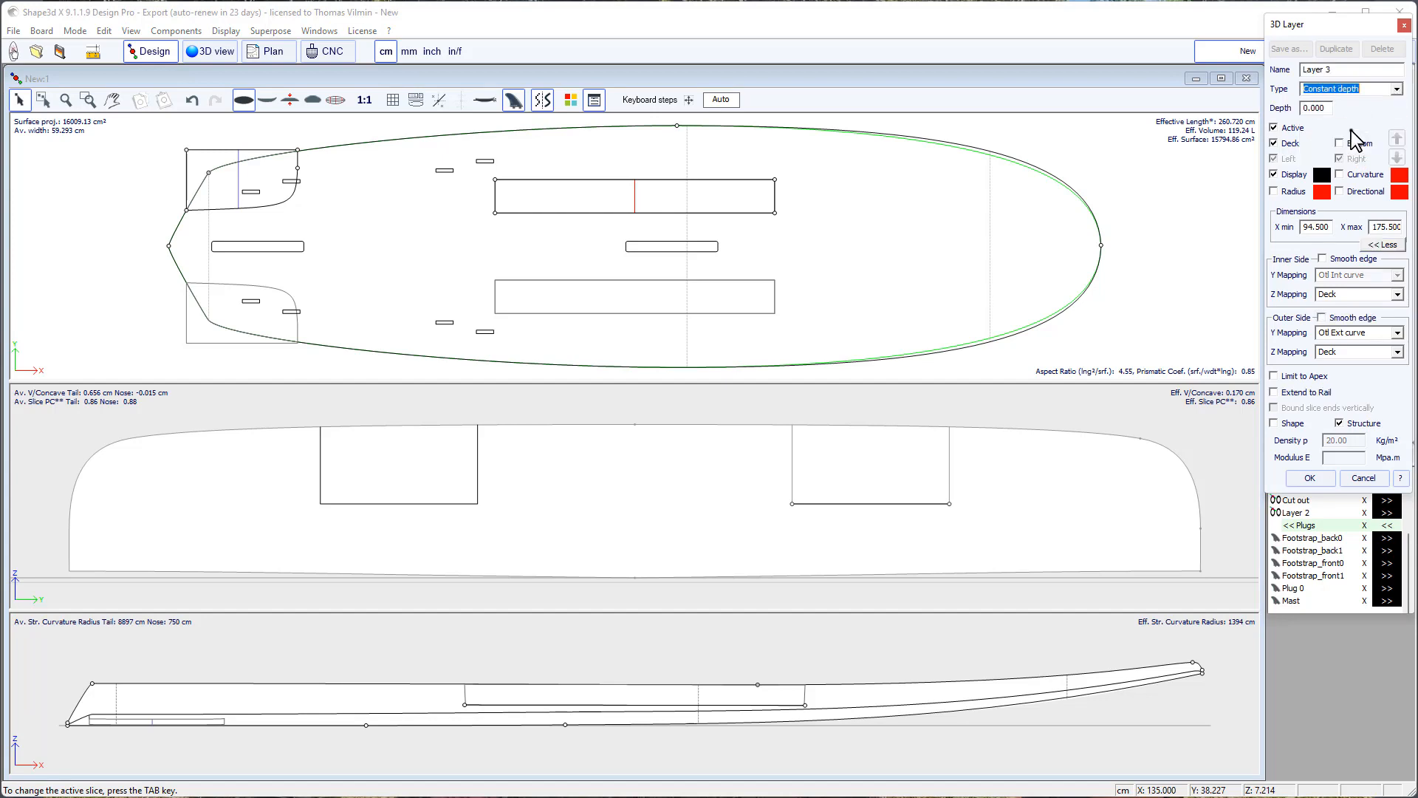
{"action": "key", "text": "Tab"}
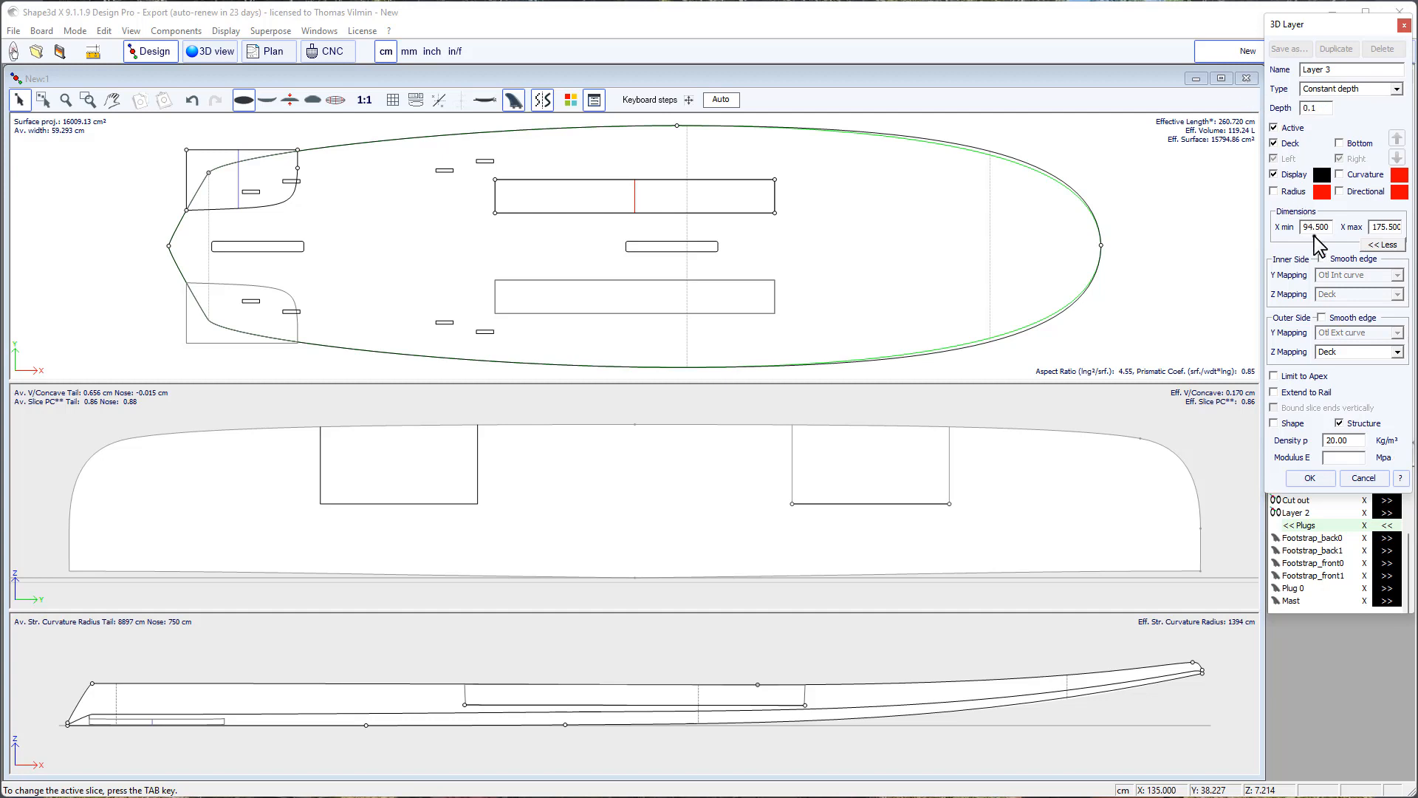
Extend the new layer from X min 0 past the nose, set its density to 2000 Kg/m³ and create it.
{"action": "left_click_drag", "start_coordinate": [1307, 229], "coordinate": [1332, 232]}
{"action": "type", "text": "0"}
{"action": "left_click_drag", "start_coordinate": [1372, 228], "coordinate": [1399, 227]}
{"action": "key", "text": "BackSpace"}
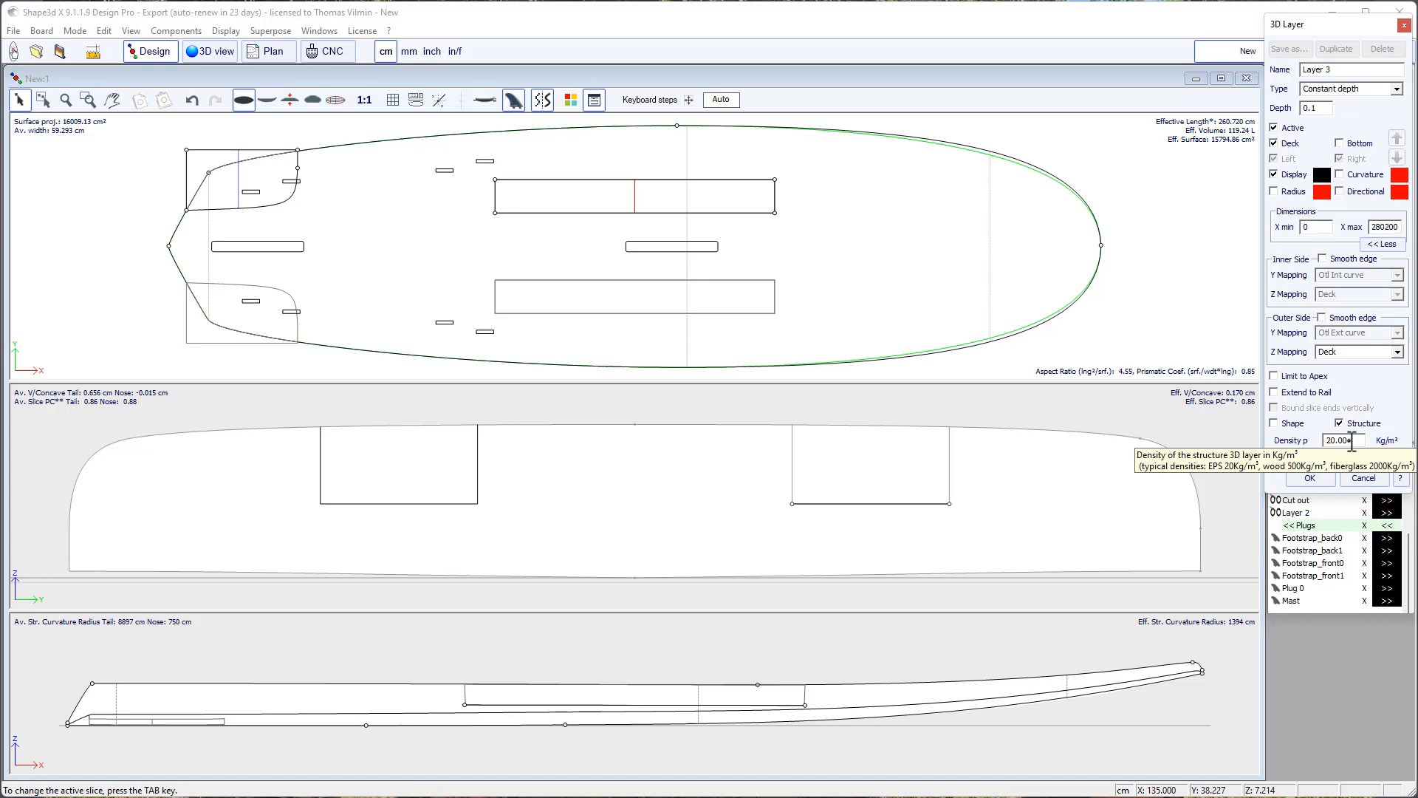
{"action": "double_click", "coordinate": [1352, 441]}
{"action": "type", "text": "2"}
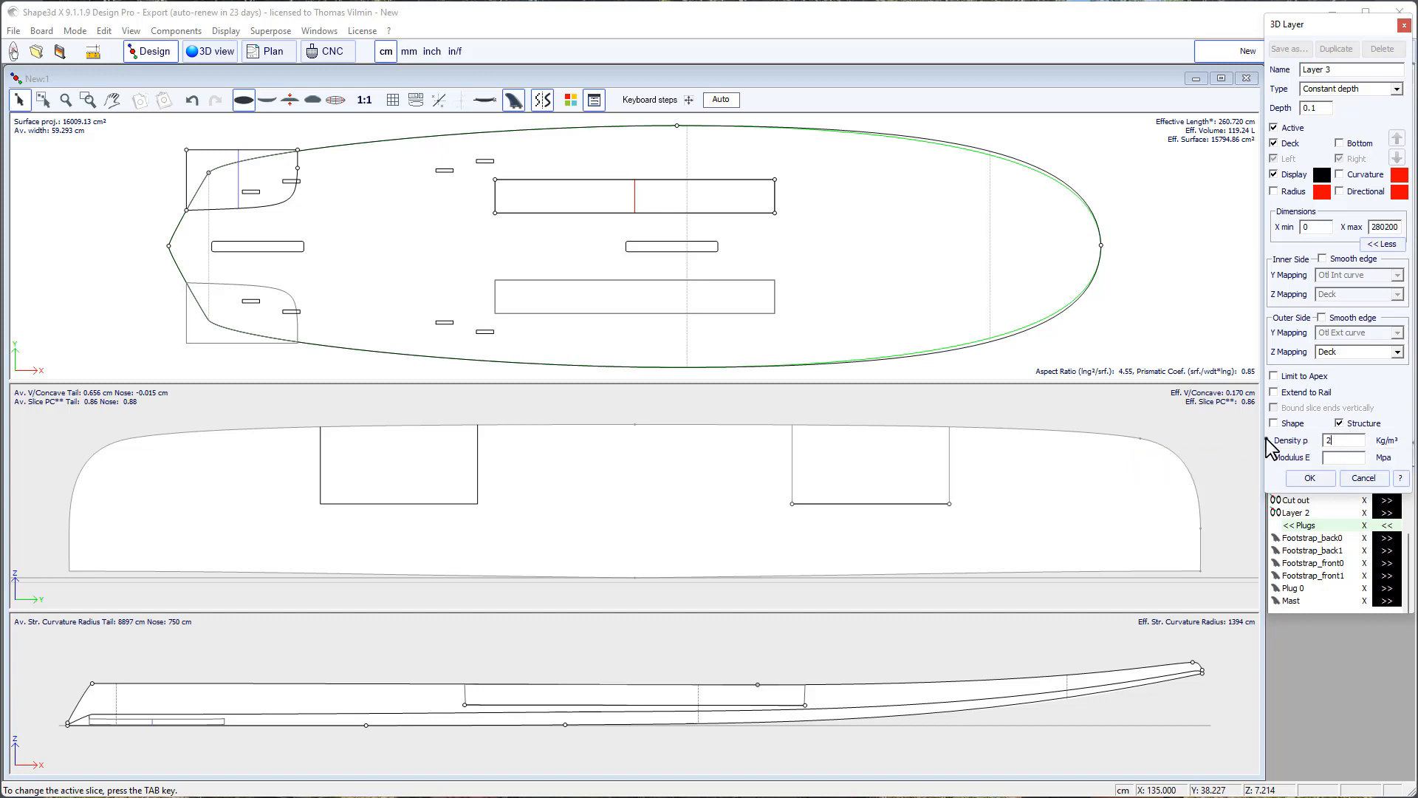
{"action": "left_click", "coordinate": [1310, 479]}
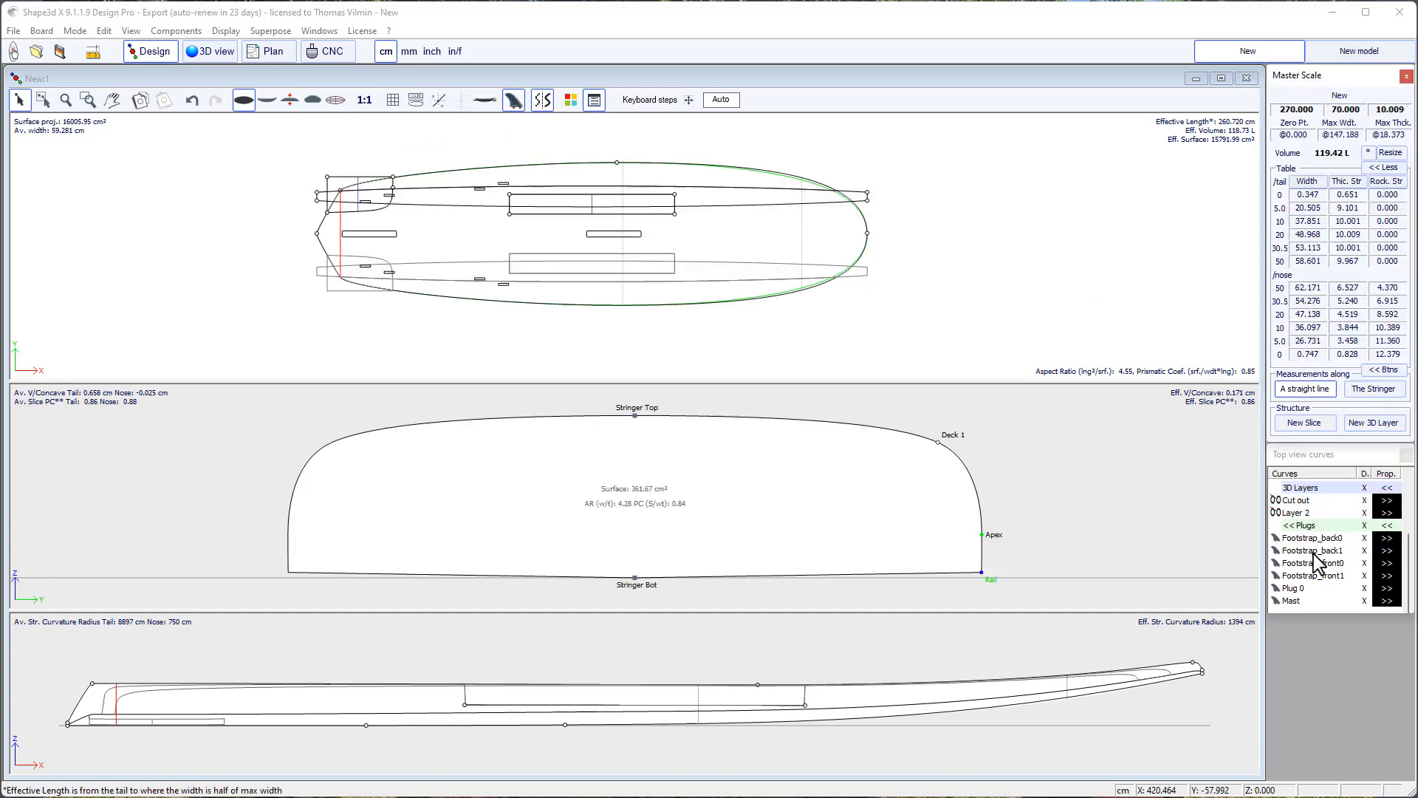
Move Layer 3's inner outline curve onto the stringer and its outer outline curve outside the board, with end points at about Y 38.9 cm.
{"action": "left_click", "coordinate": [316, 199]}
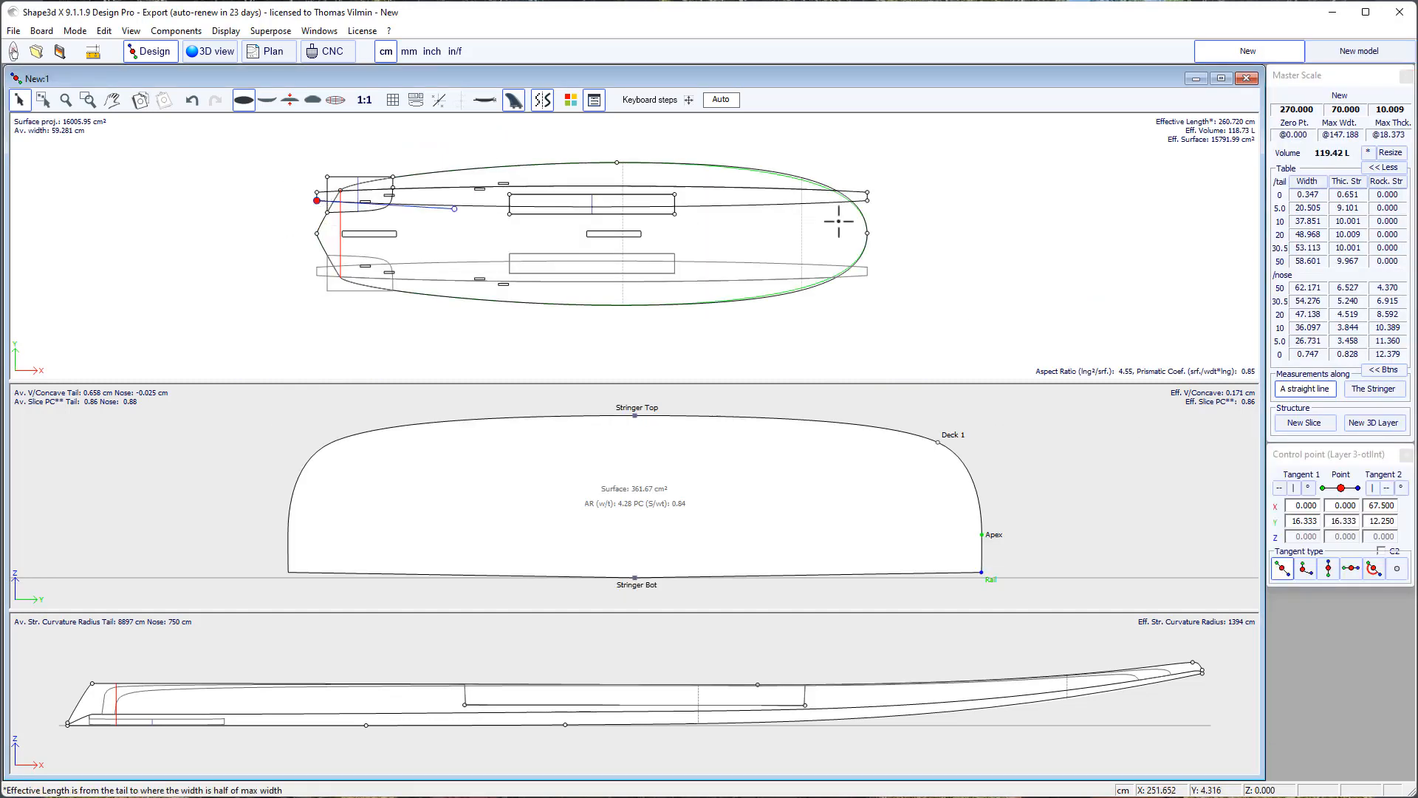
{"action": "left_click_drag", "start_coordinate": [872, 217], "coordinate": [874, 235]}
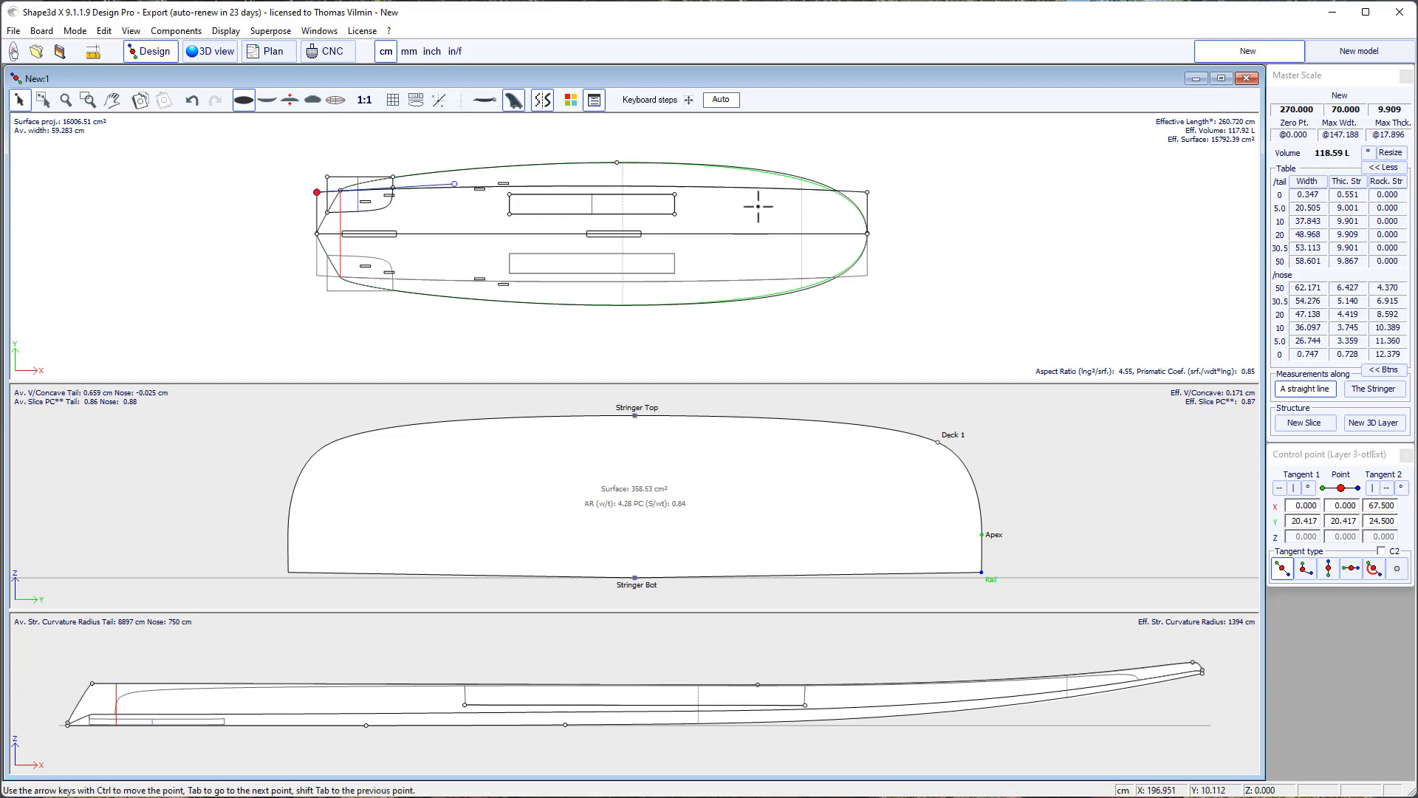
{"action": "left_click_drag", "start_coordinate": [869, 193], "coordinate": [870, 155]}
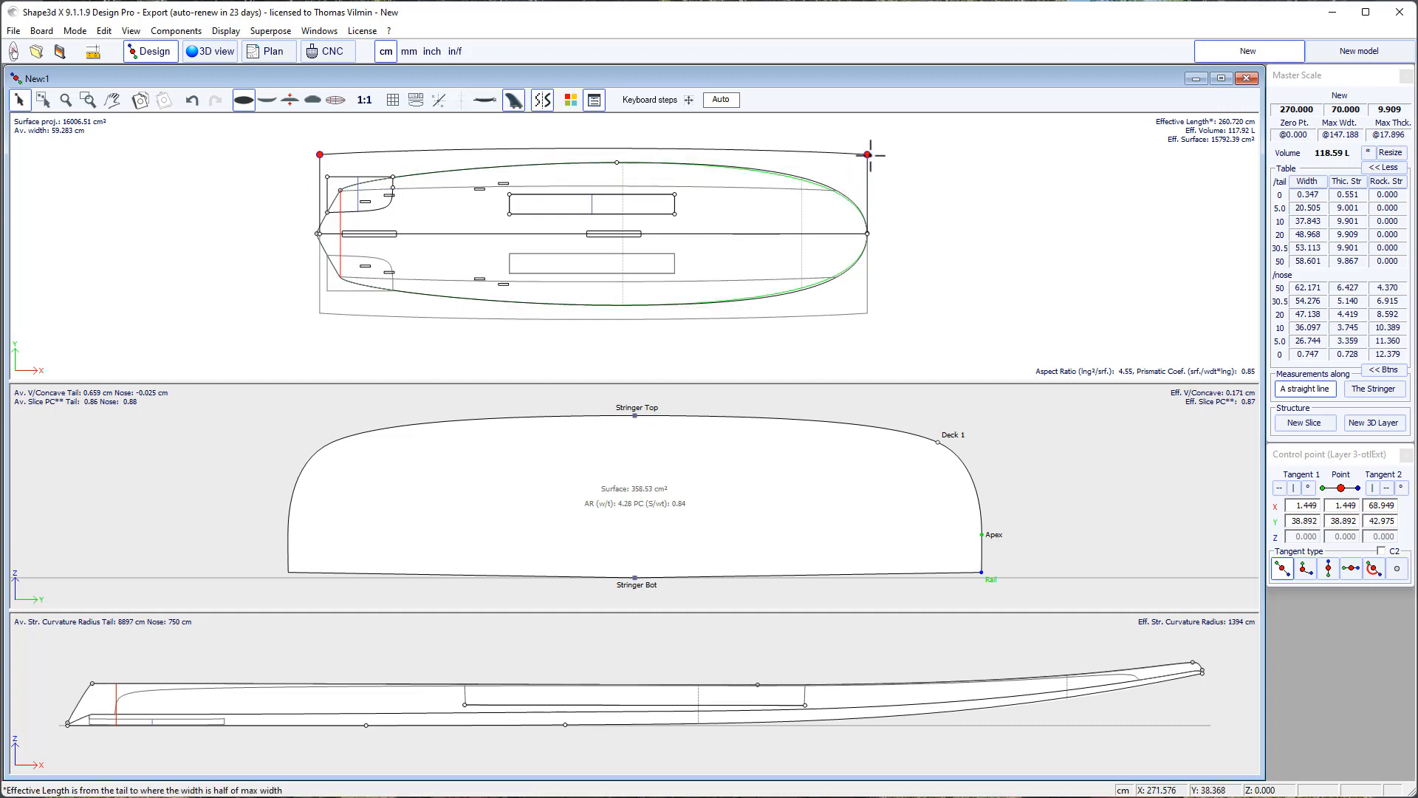
{"action": "left_click", "coordinate": [930, 165]}
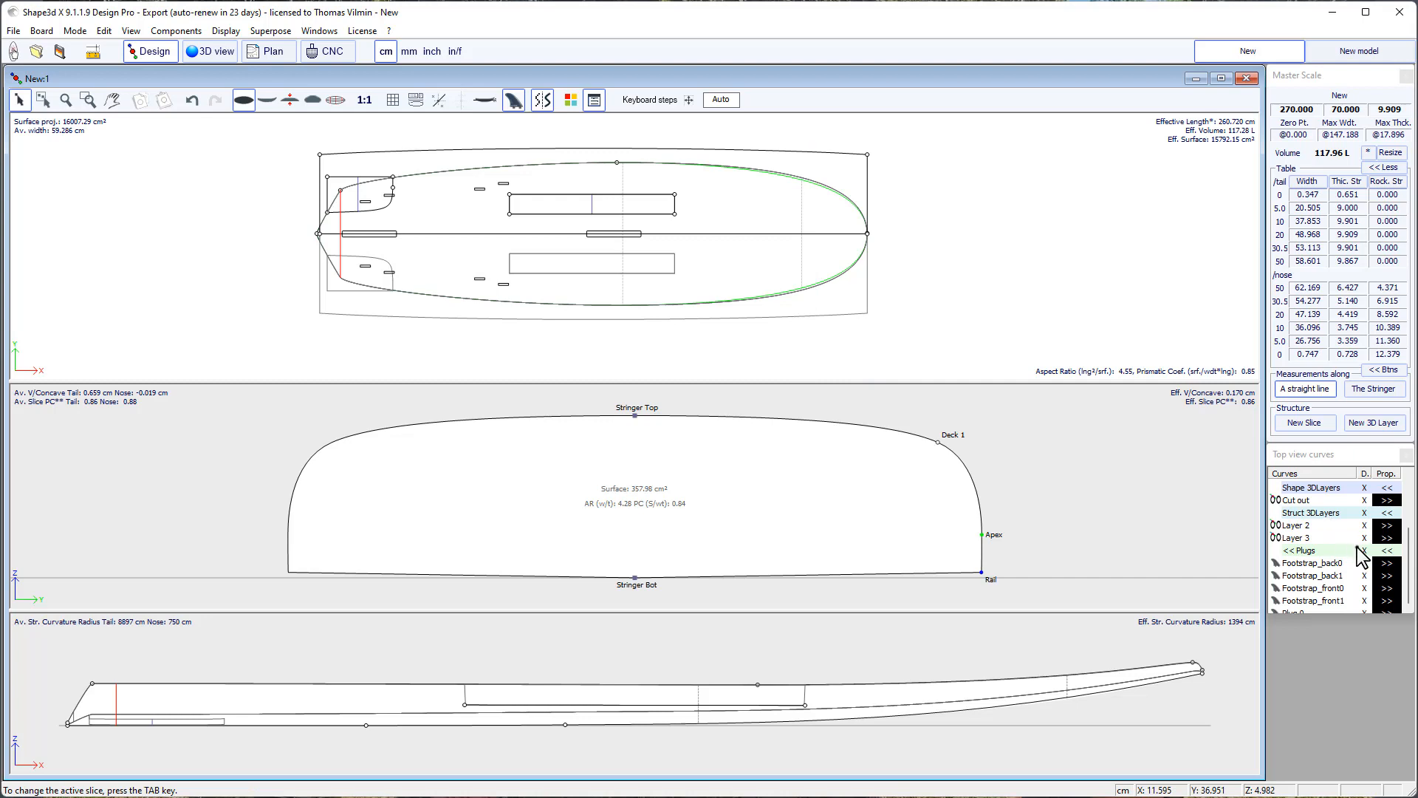
Duplicate Layer 3, name the copy "Fiber bot" and assign it to the bottom of the board.
{"action": "left_click", "coordinate": [1381, 542]}
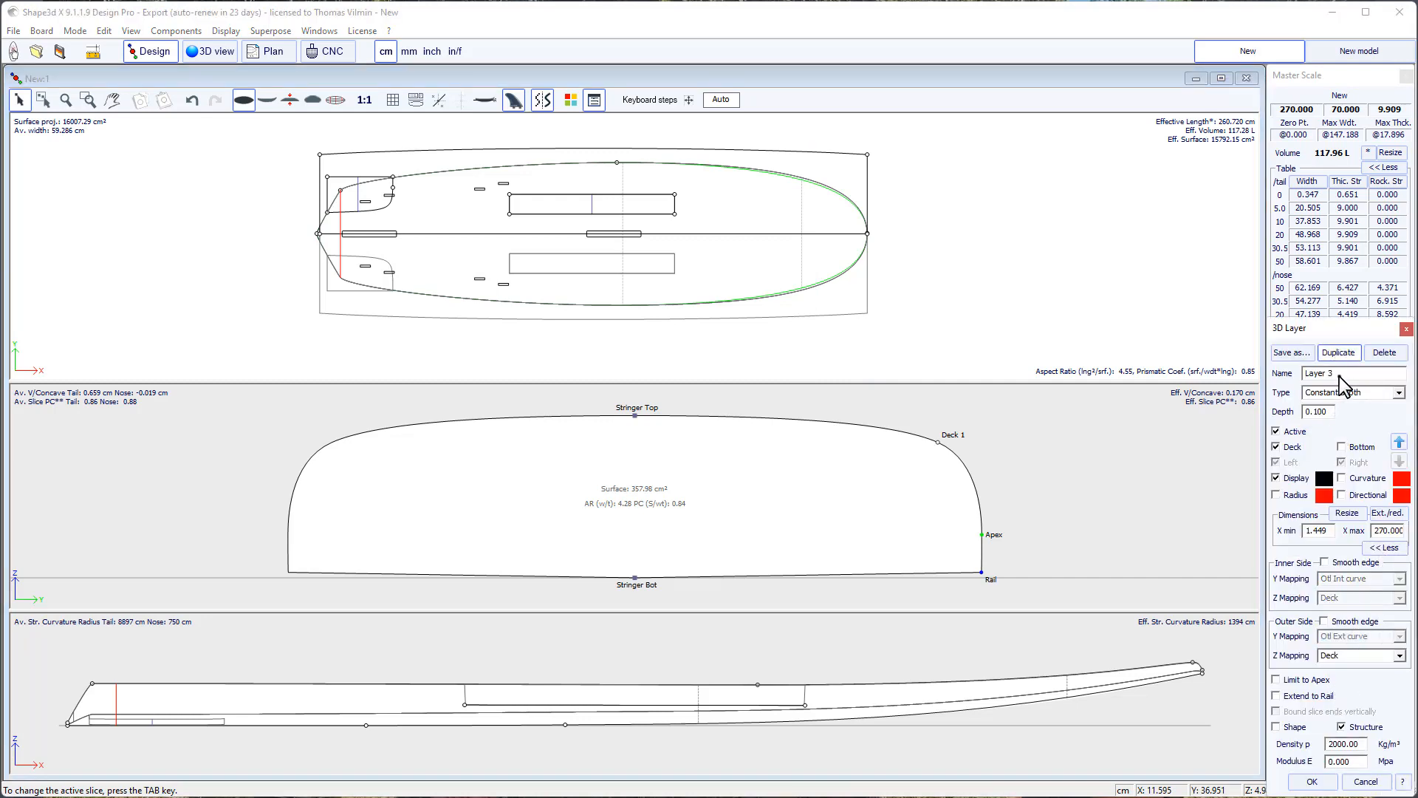
{"action": "left_click", "coordinate": [1339, 353]}
{"action": "left_click_drag", "start_coordinate": [1362, 373], "coordinate": [1290, 378]}
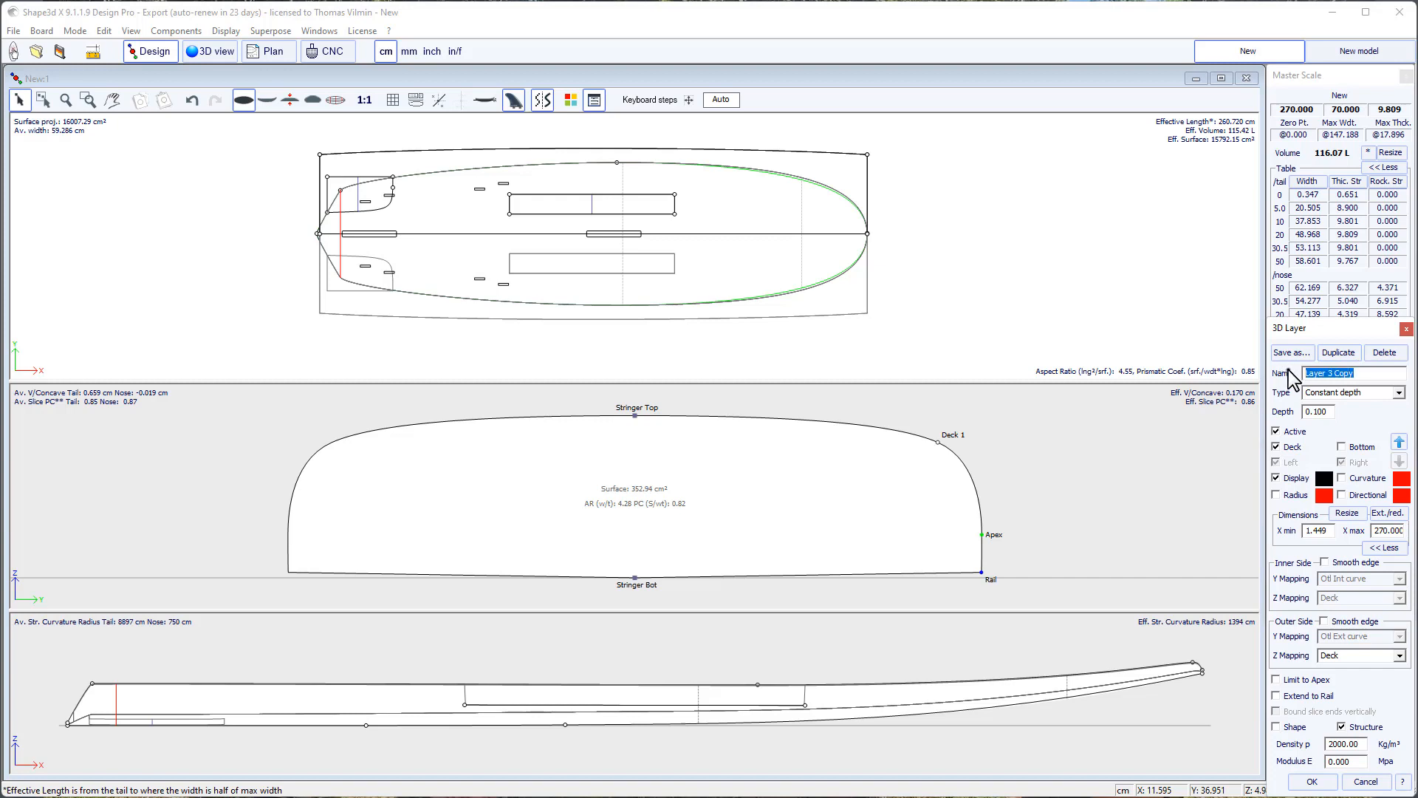
{"action": "type", "text": "Fiber bot"}
{"action": "left_click", "coordinate": [1342, 447]}
{"action": "left_click", "coordinate": [1312, 781]}
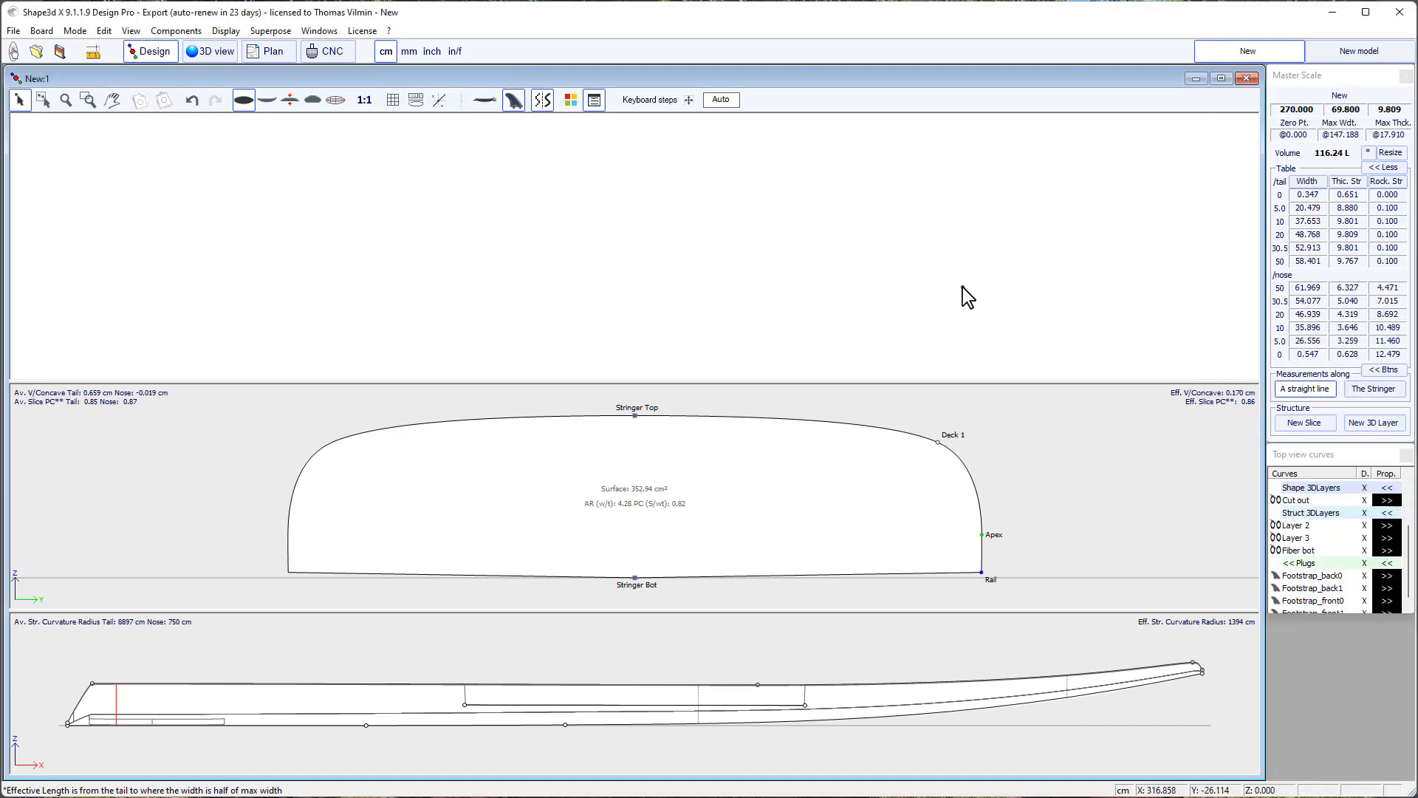
Check the board's total weight on the plan and each layer's volume and weight in the volume distribution.
{"action": "left_click", "coordinate": [273, 51]}
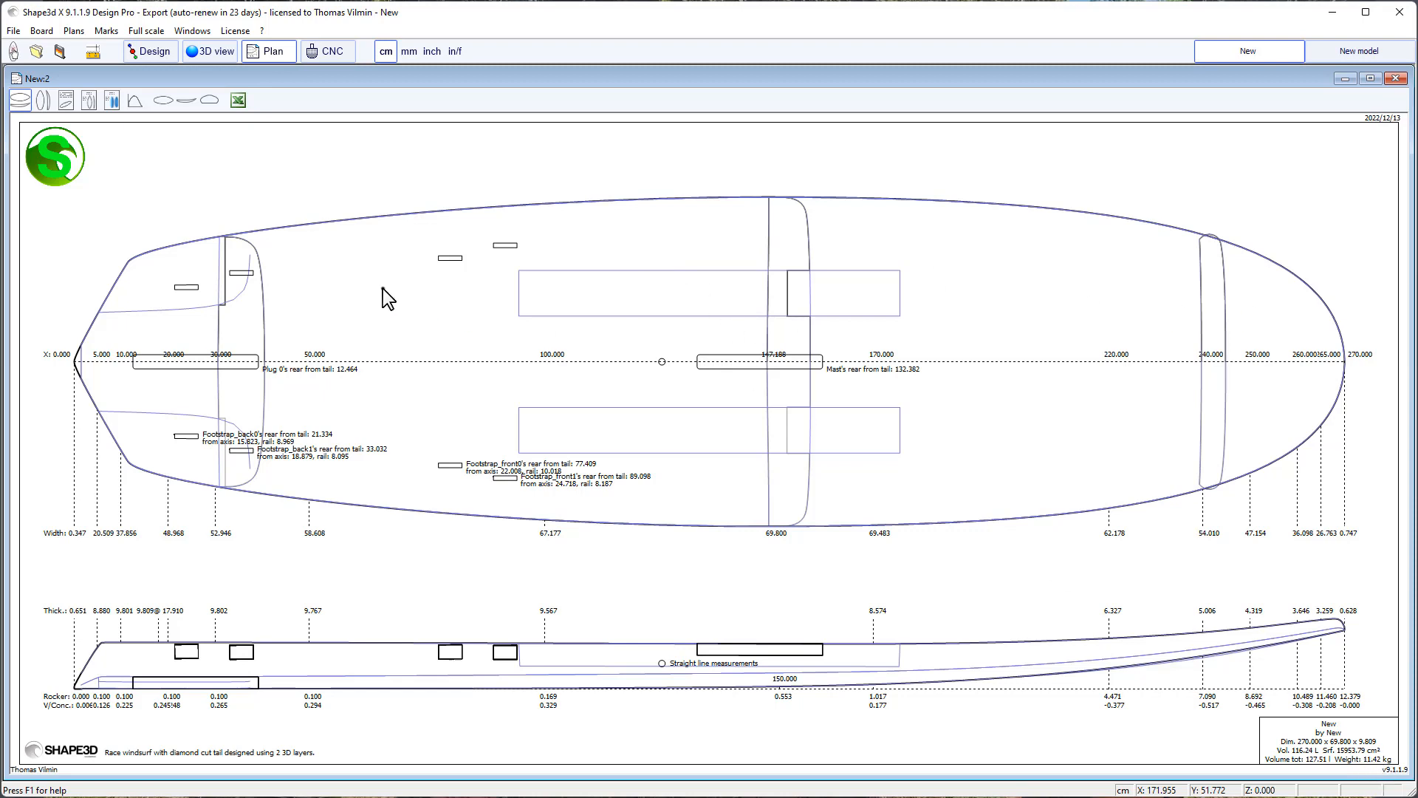
{"action": "left_click", "coordinate": [138, 102]}
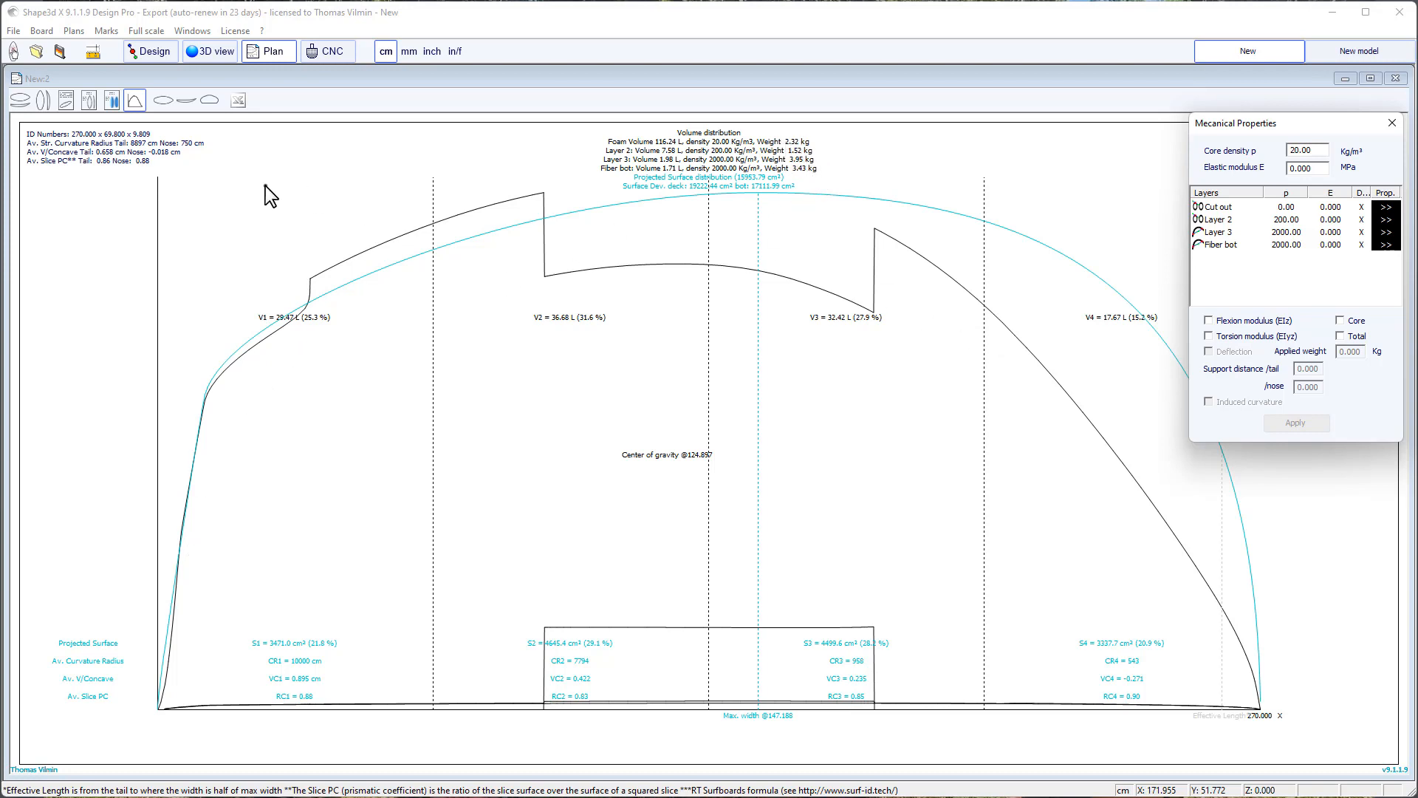
{"action": "left_click", "coordinate": [152, 51]}
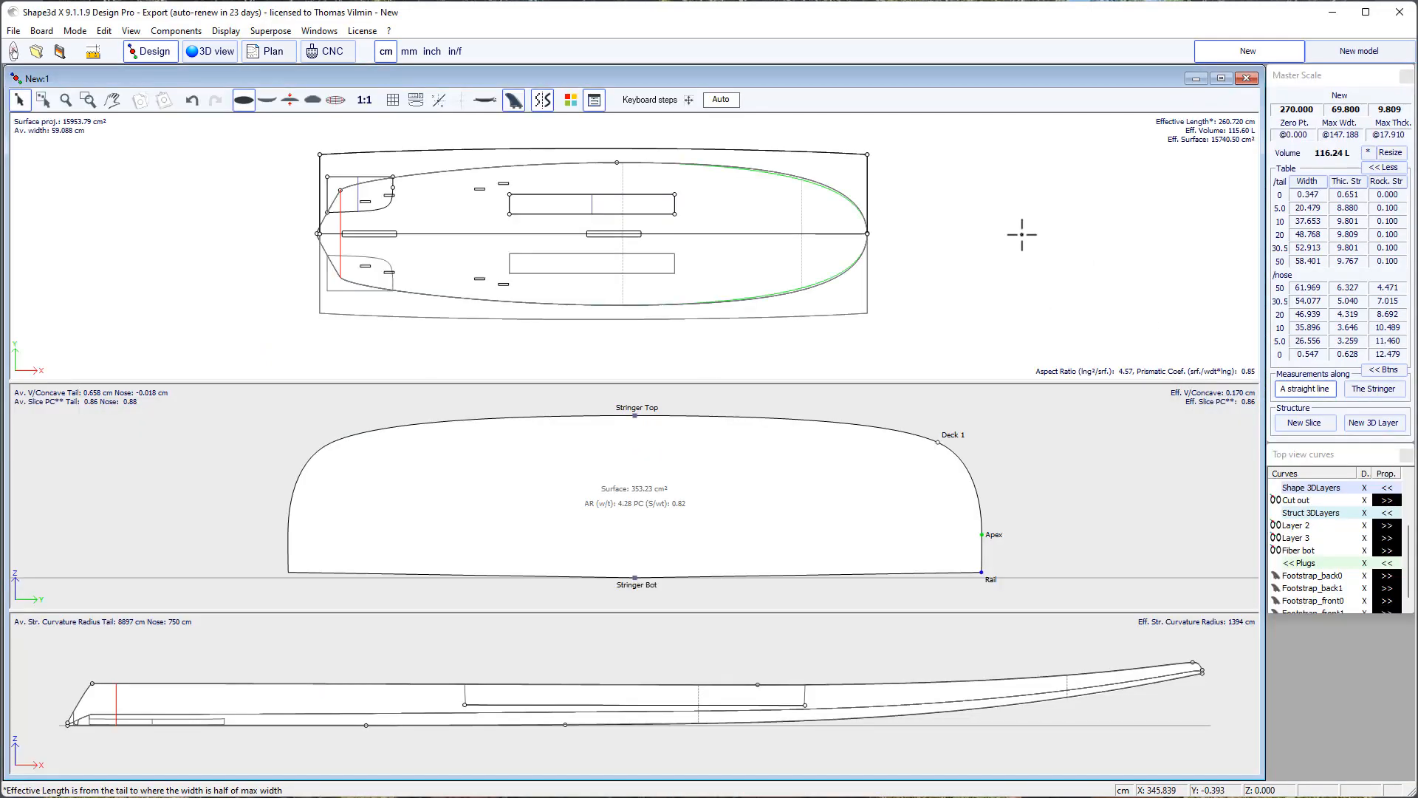
Collapse and expand the Shape 3DLayers and Struct 3DLayers groups in the list of top view curves.
{"action": "scroll", "coordinate": [1337, 543], "scroll_direction": "up", "scroll_amount": 3}
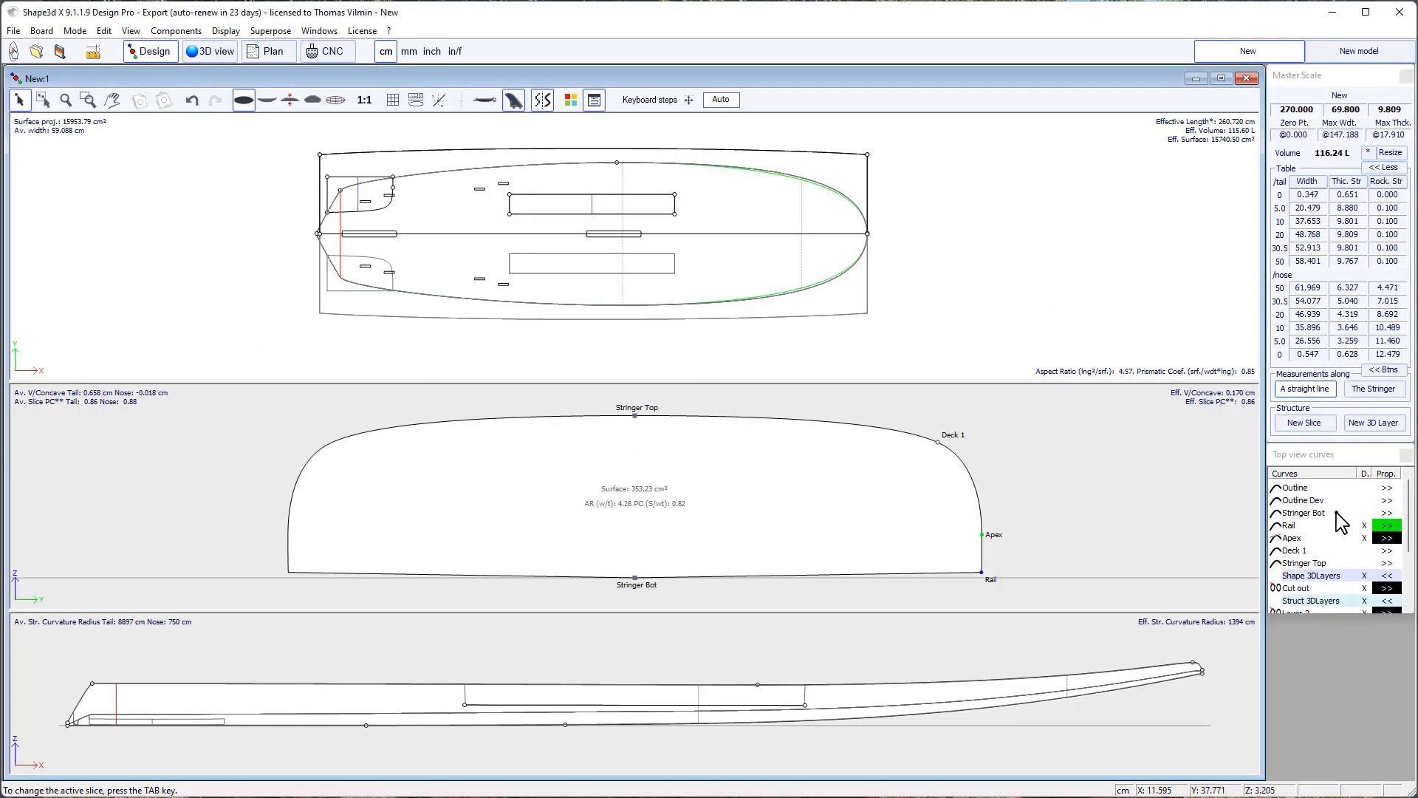
{"action": "scroll", "coordinate": [1354, 512], "scroll_direction": "down", "scroll_amount": 2}
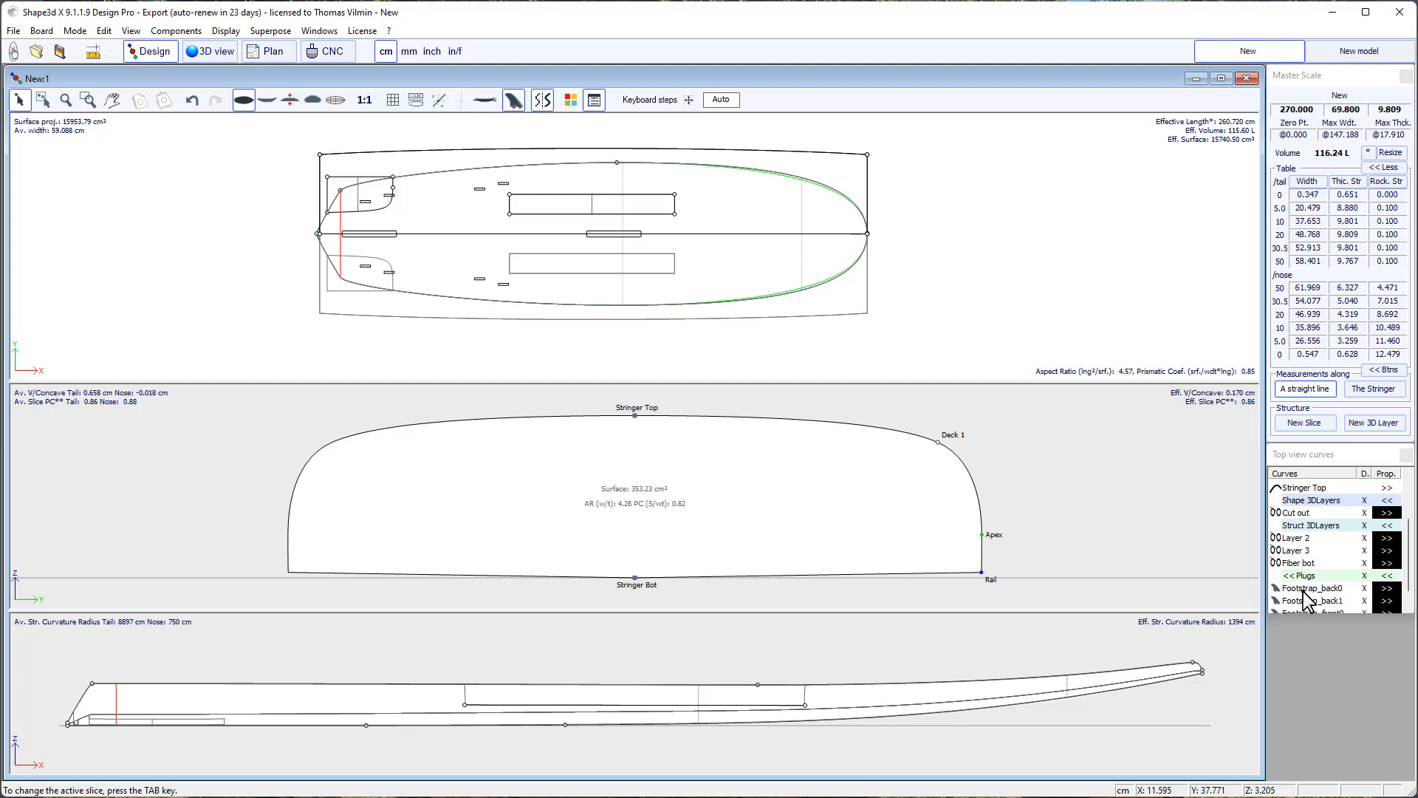
{"action": "left_click", "coordinate": [1386, 526]}
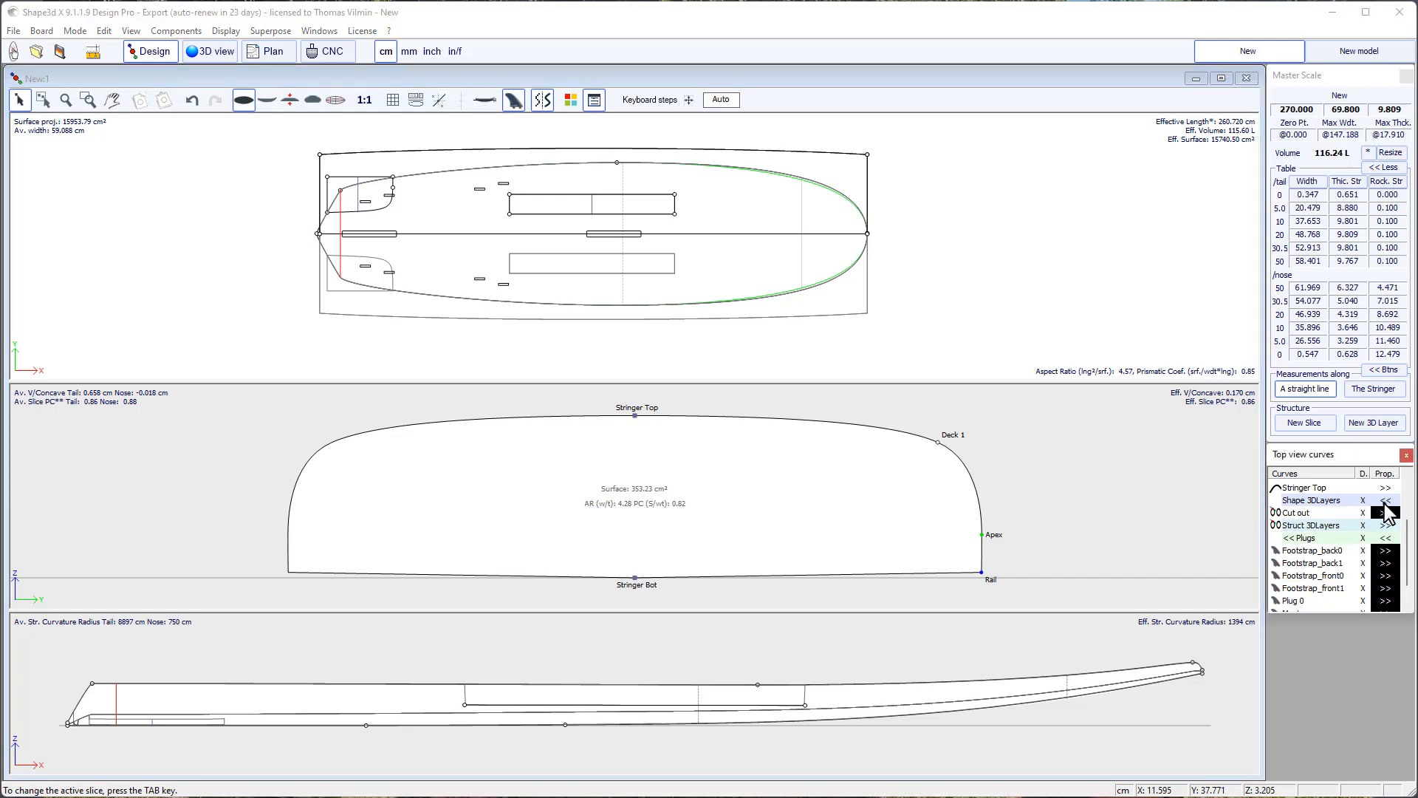
{"action": "left_click", "coordinate": [1385, 501]}
{"action": "left_click", "coordinate": [1384, 501]}
{"action": "left_click", "coordinate": [1386, 526]}
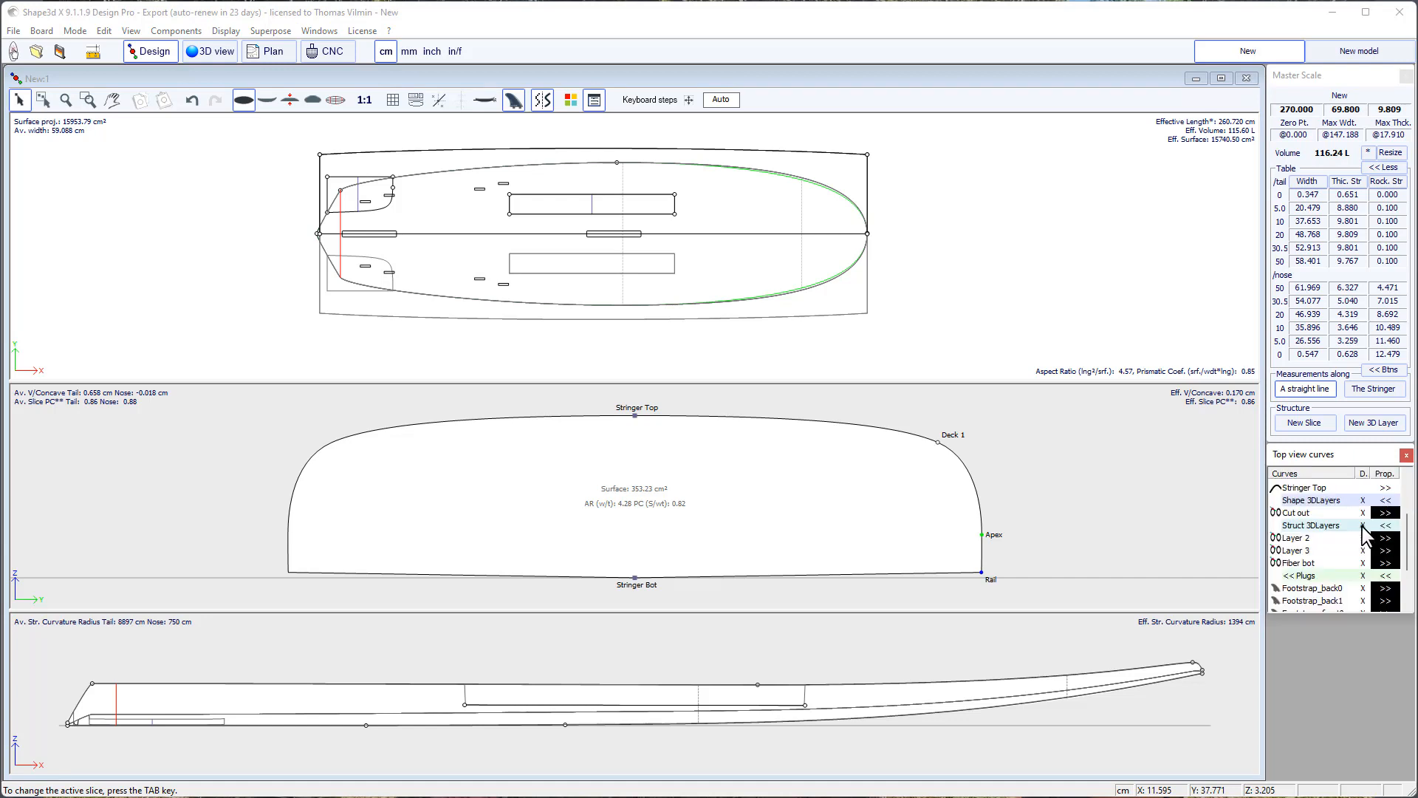
Toggle the display of the structure 3D layers and deactivate all of them.
{"action": "left_click", "coordinate": [1364, 526]}
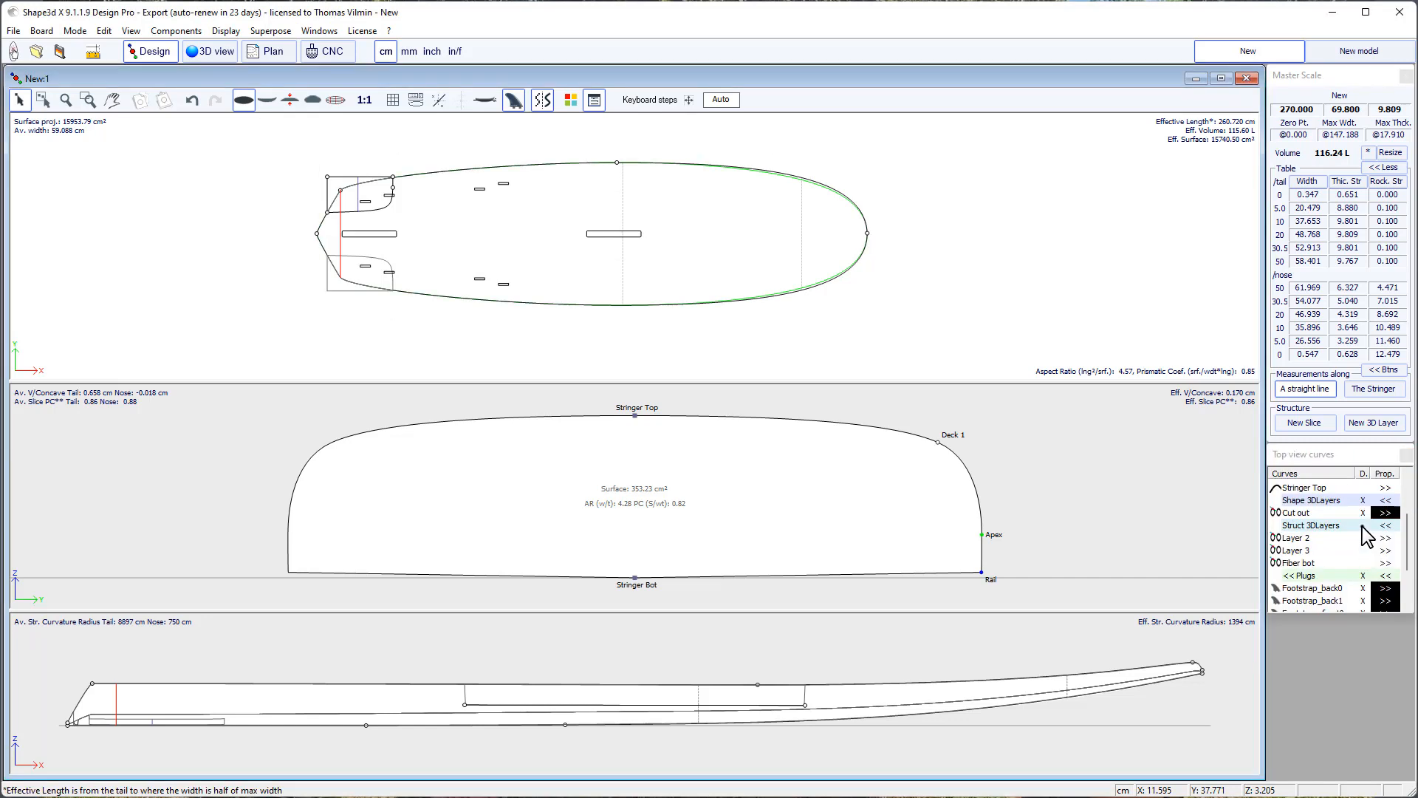
{"action": "left_click", "coordinate": [1364, 526]}
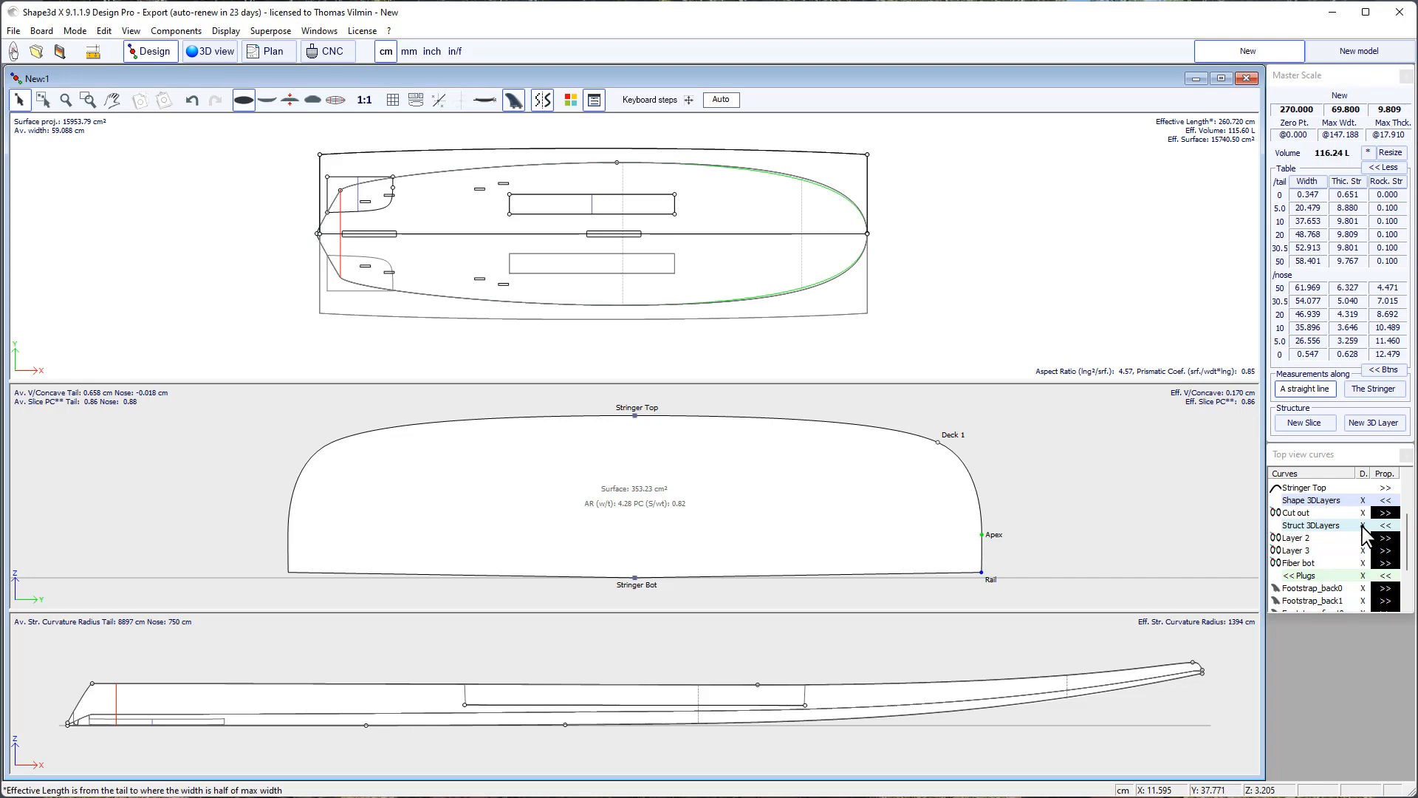
{"action": "left_click", "coordinate": [1364, 526]}
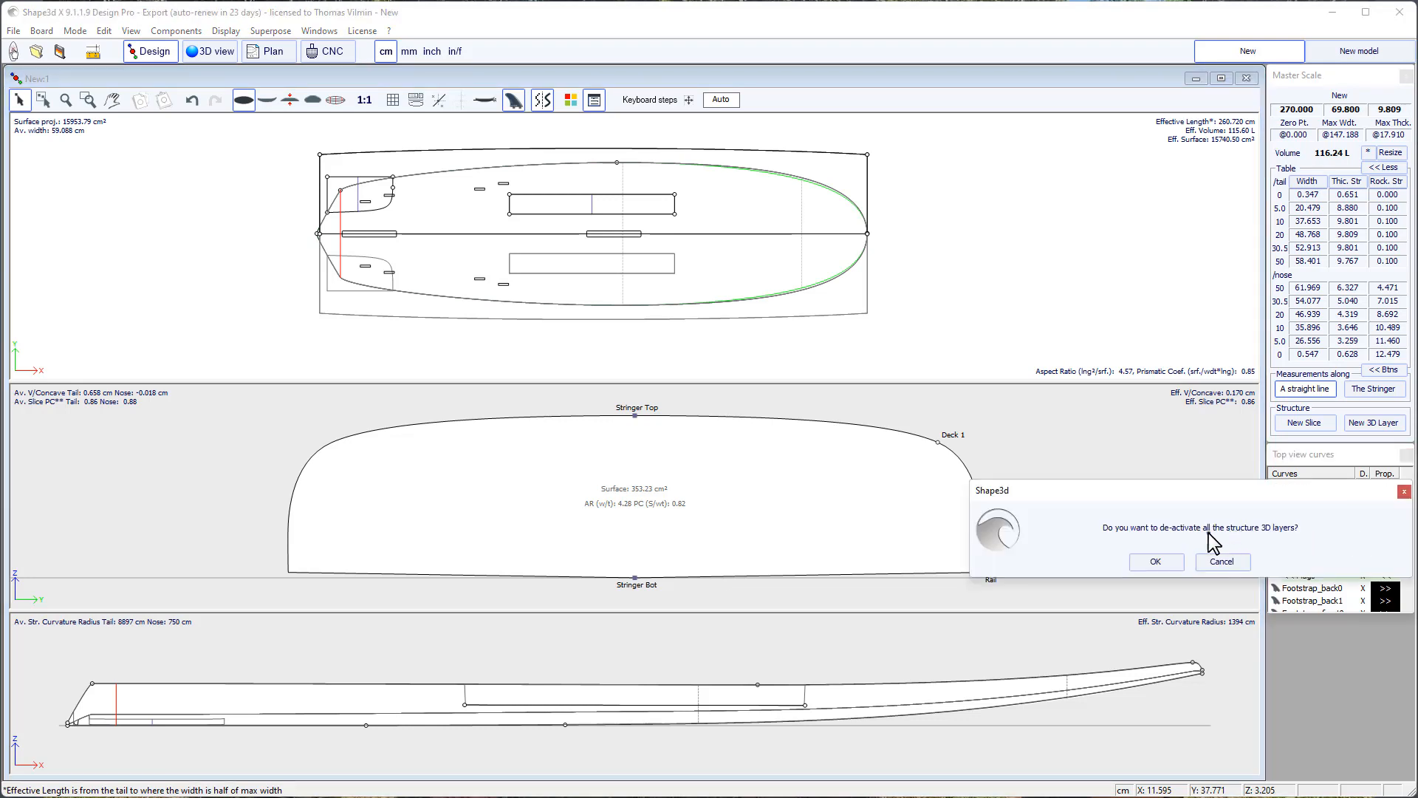
{"action": "left_click", "coordinate": [1155, 562]}
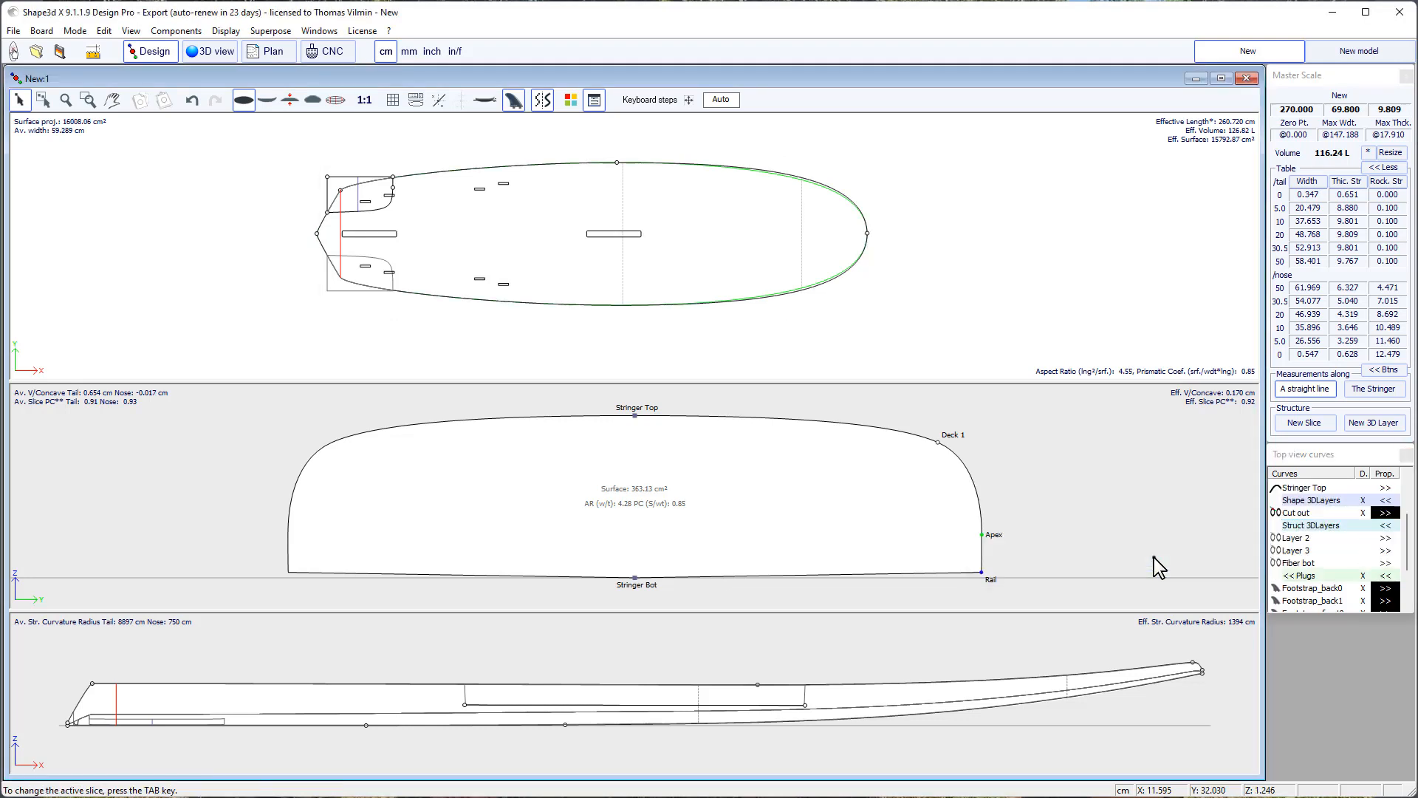
Examine the board's bottom and tail cut-outs in the 3D view and return to the design view.
{"action": "left_click", "coordinate": [222, 51]}
{"action": "left_click_drag", "start_coordinate": [491, 546], "coordinate": [627, 156]}
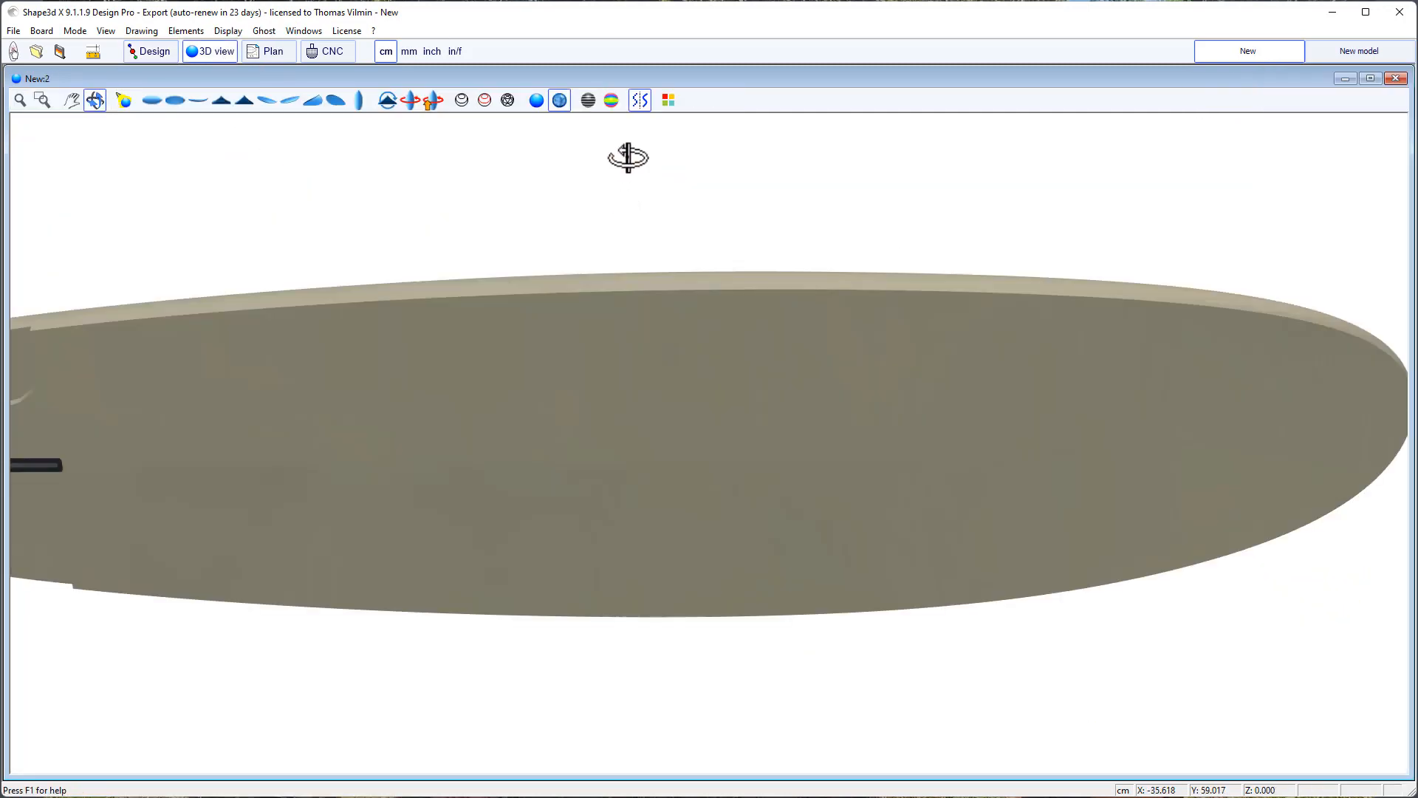
{"action": "left_click_drag", "start_coordinate": [761, 251], "coordinate": [1044, 310]}
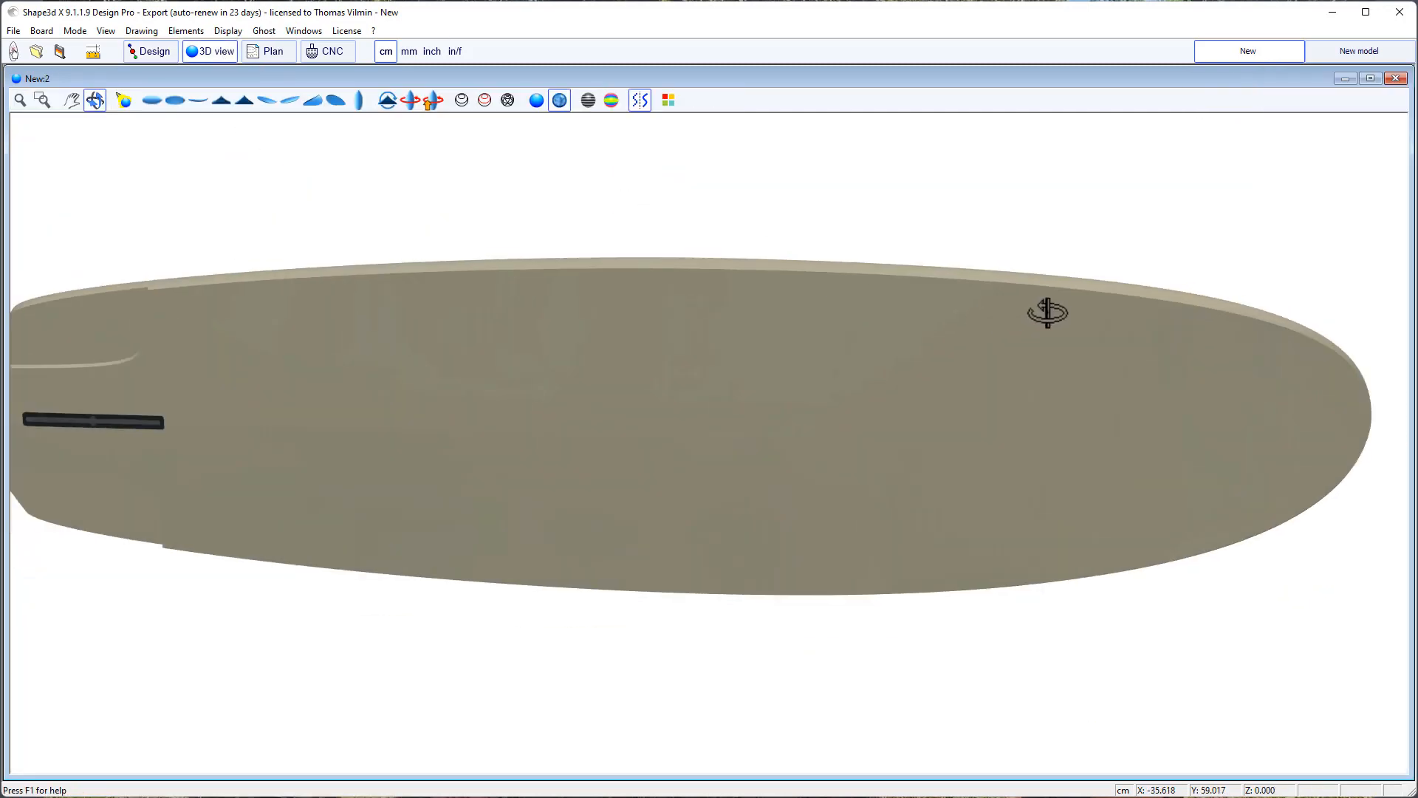
{"action": "left_click", "coordinate": [152, 51]}
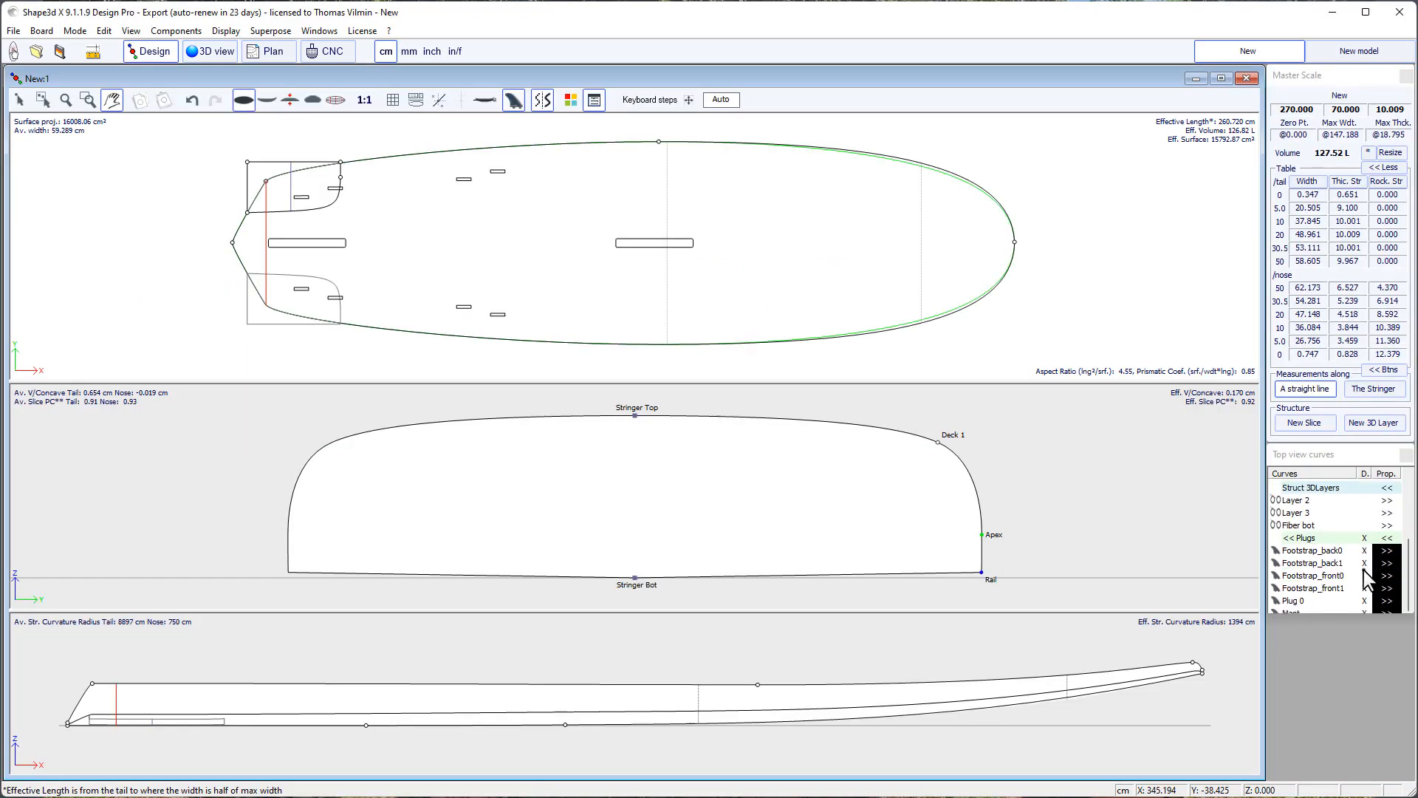
Hide all the plugs in the top view and show them again.
{"action": "left_click", "coordinate": [1366, 541]}
{"action": "left_click", "coordinate": [1366, 540]}
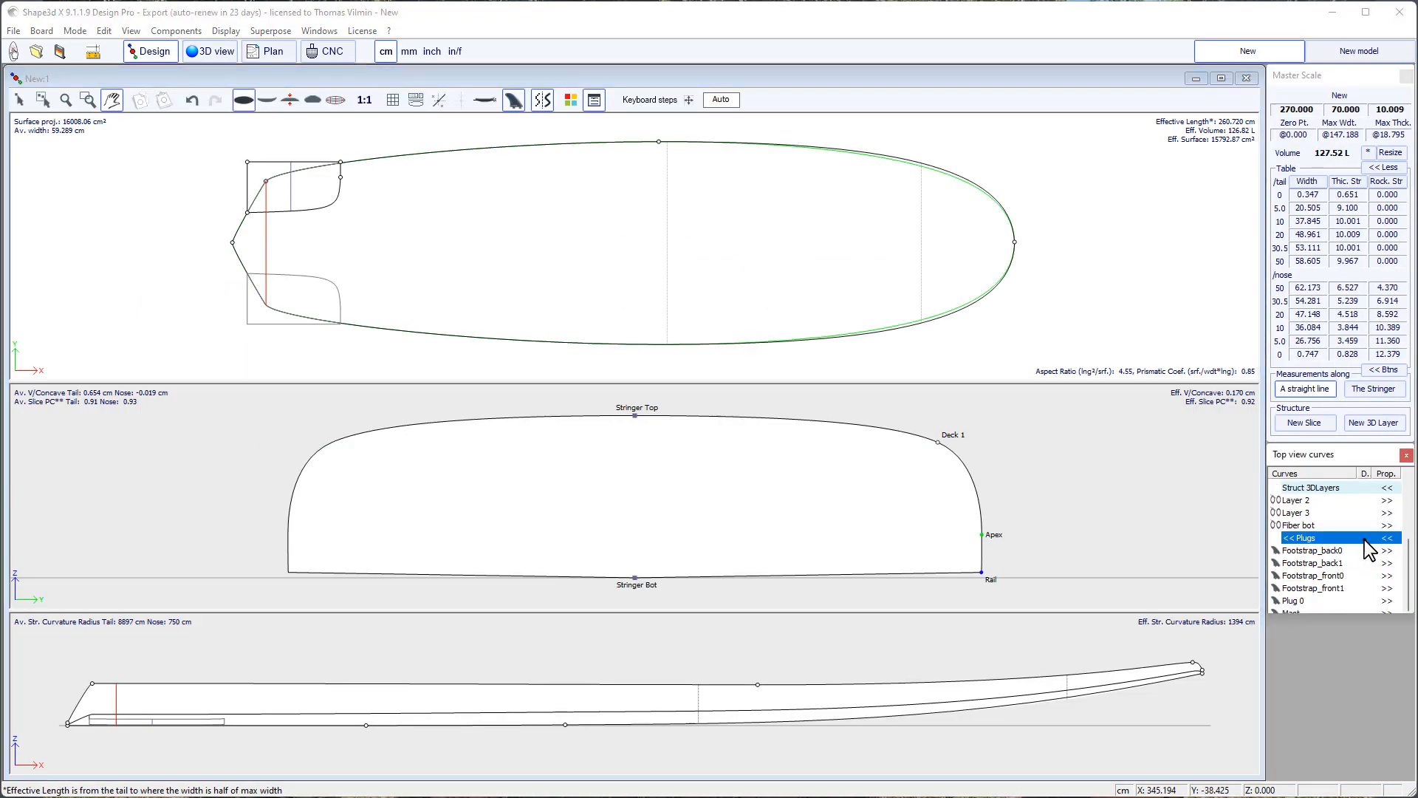
{"action": "scroll", "coordinate": [1303, 560], "scroll_direction": "up", "scroll_amount": 3}
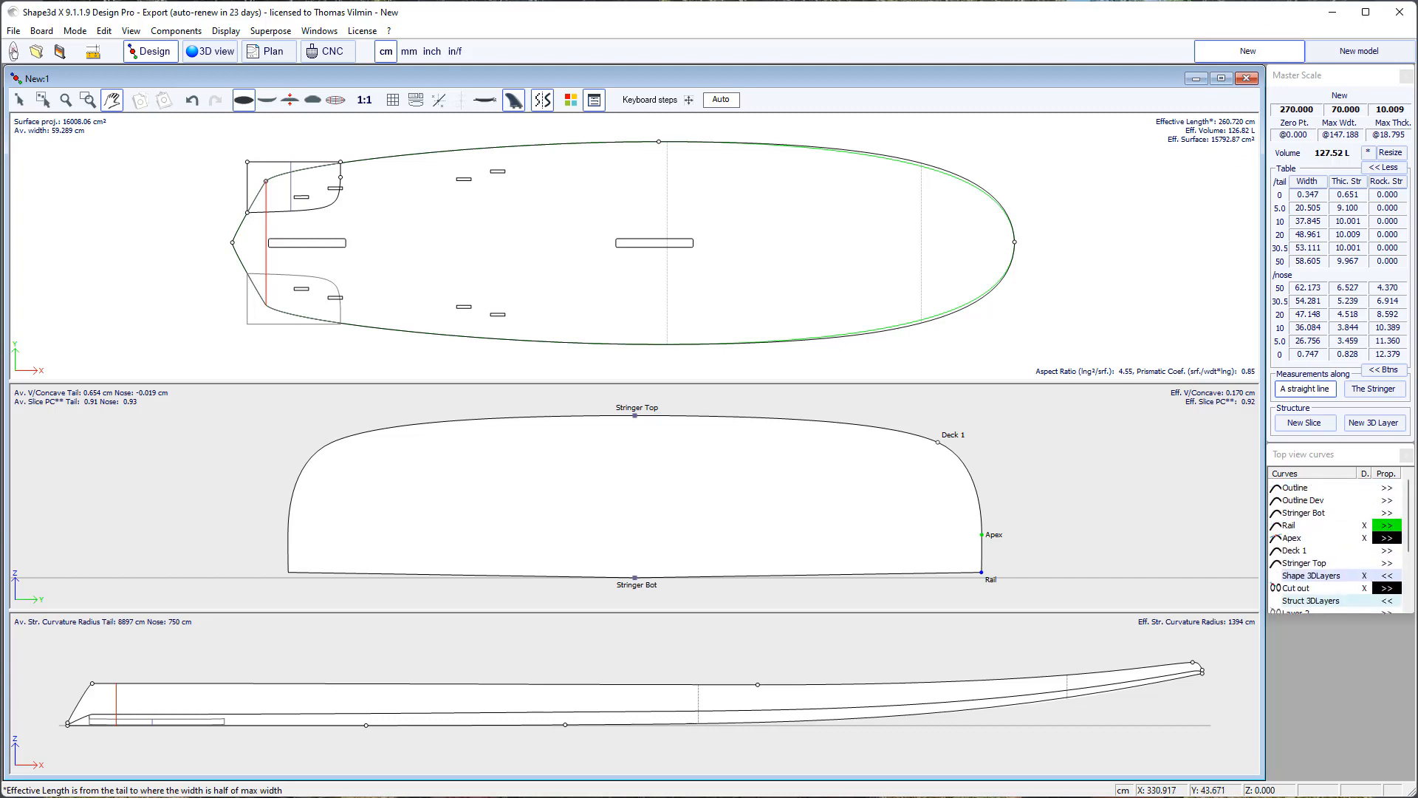
{"action": "left_click", "coordinate": [777, 245]}
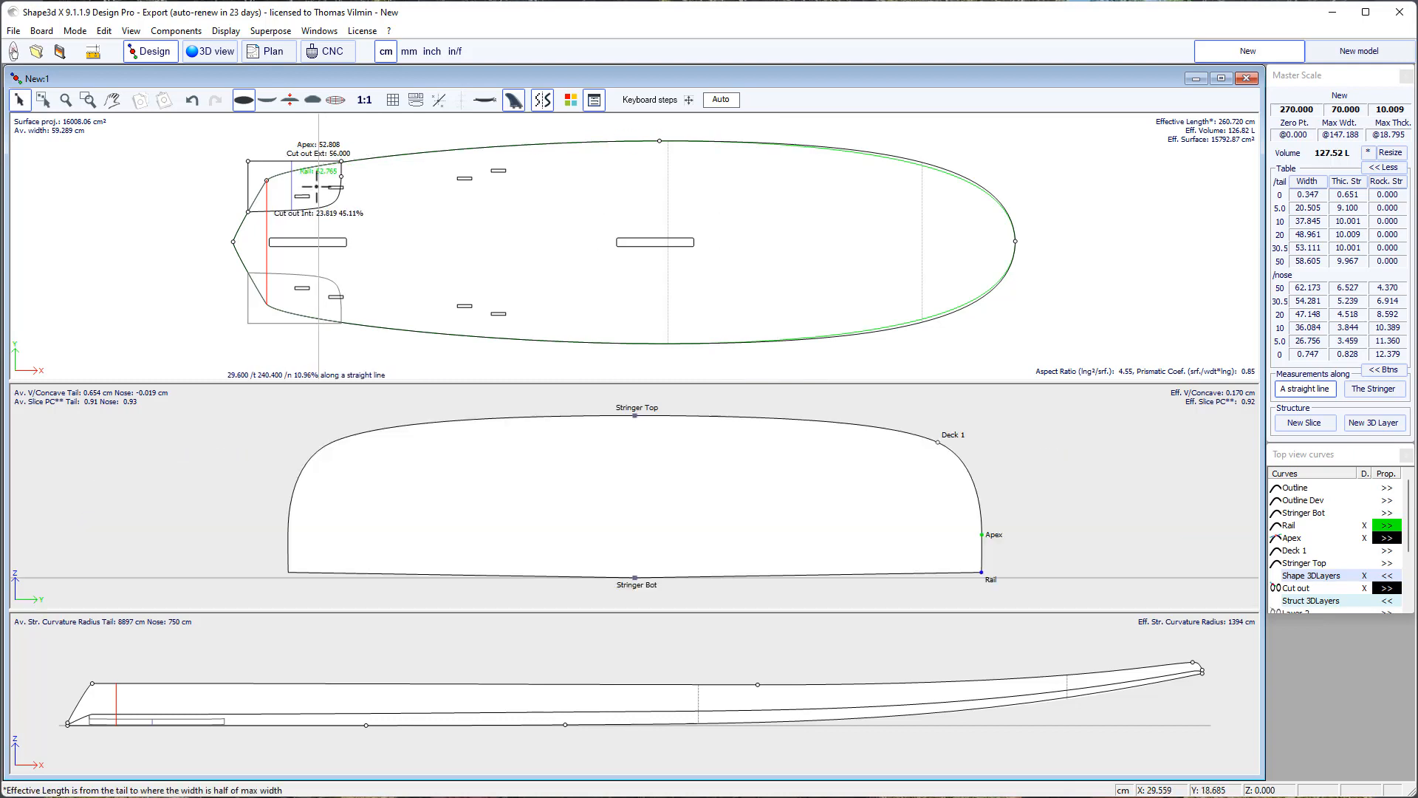
Duplicate the Cut out layer and set the copy's X min to 10 cm and X max to 50 cm.
{"action": "double_click", "coordinate": [292, 188]}
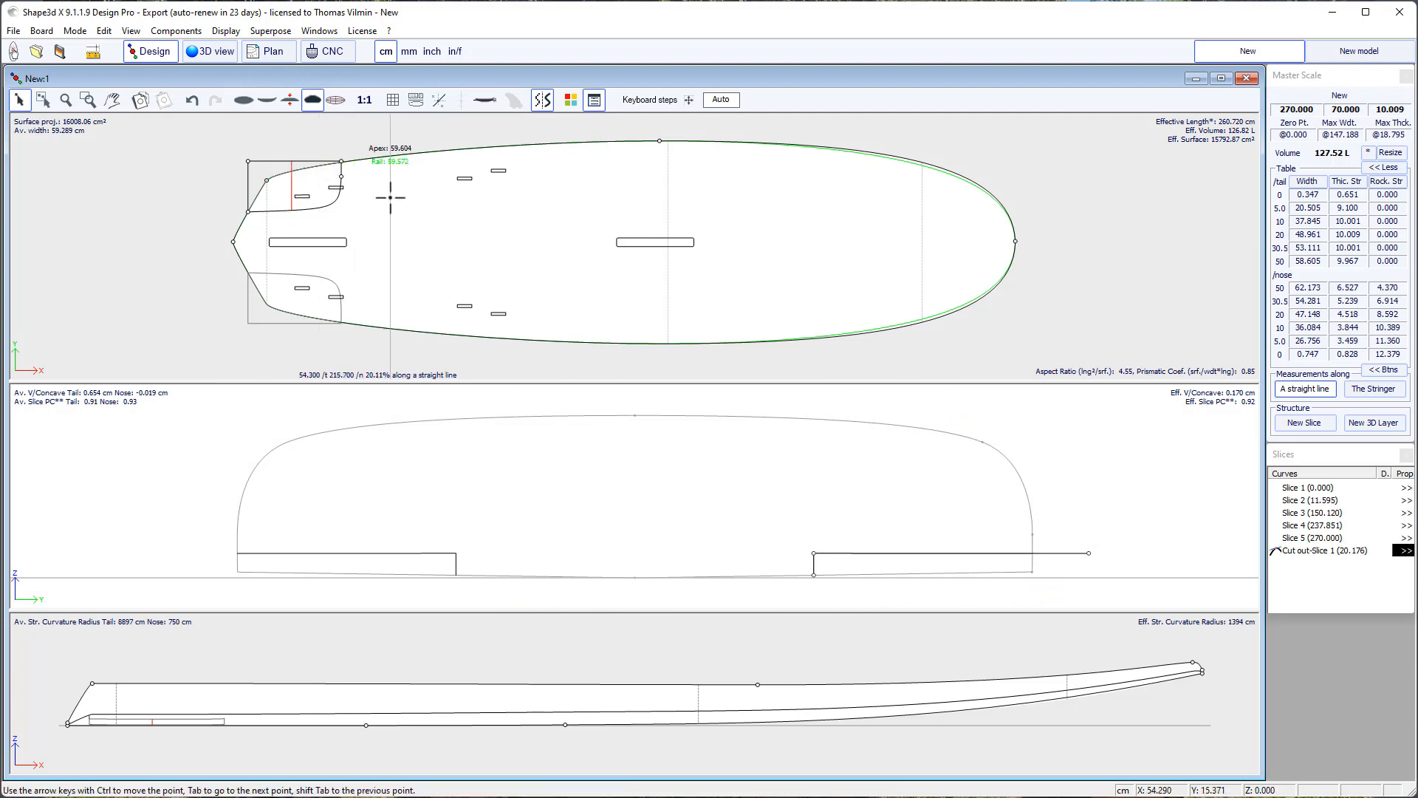
{"action": "left_click", "coordinate": [1193, 275]}
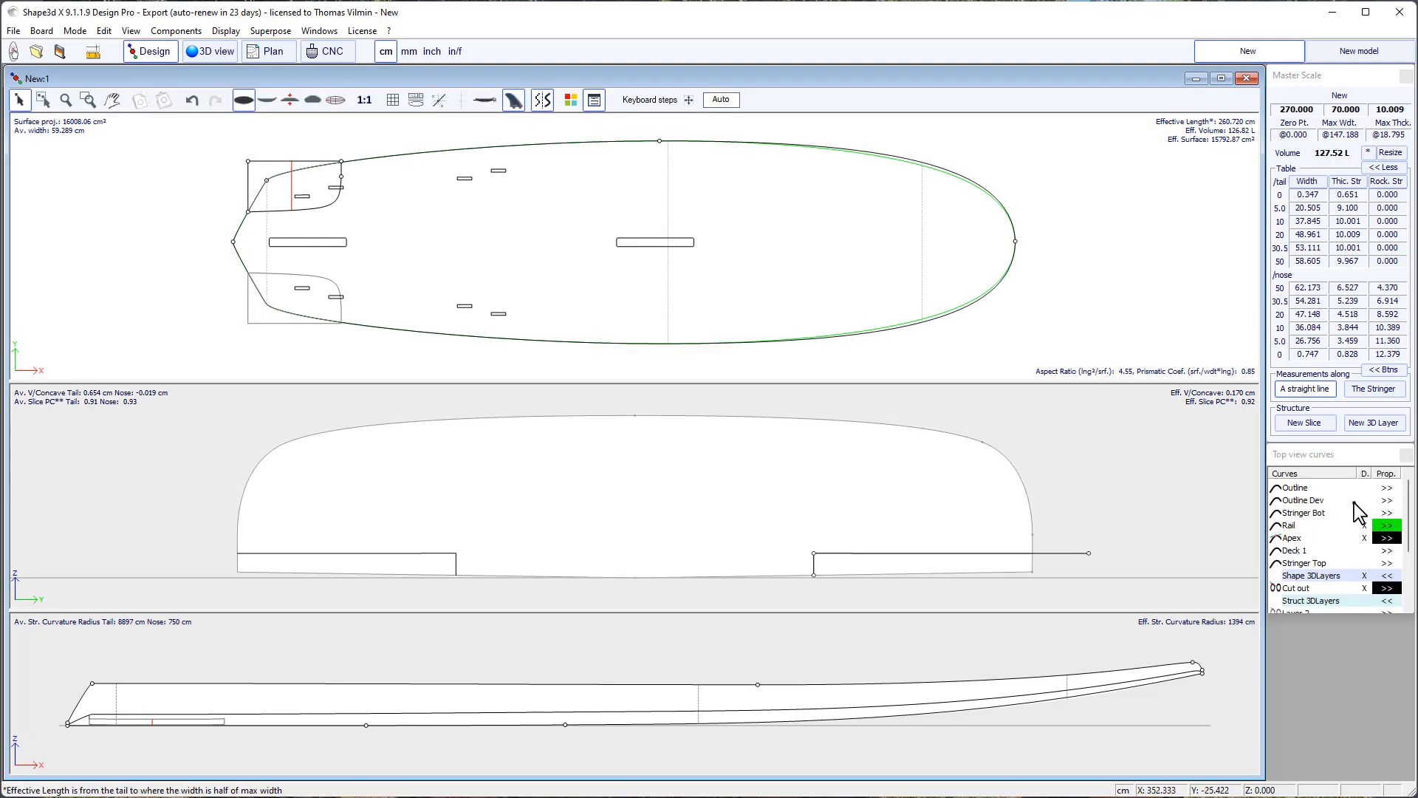
{"action": "scroll", "coordinate": [1358, 517], "scroll_direction": "down", "scroll_amount": 1}
{"action": "left_click", "coordinate": [1386, 552]}
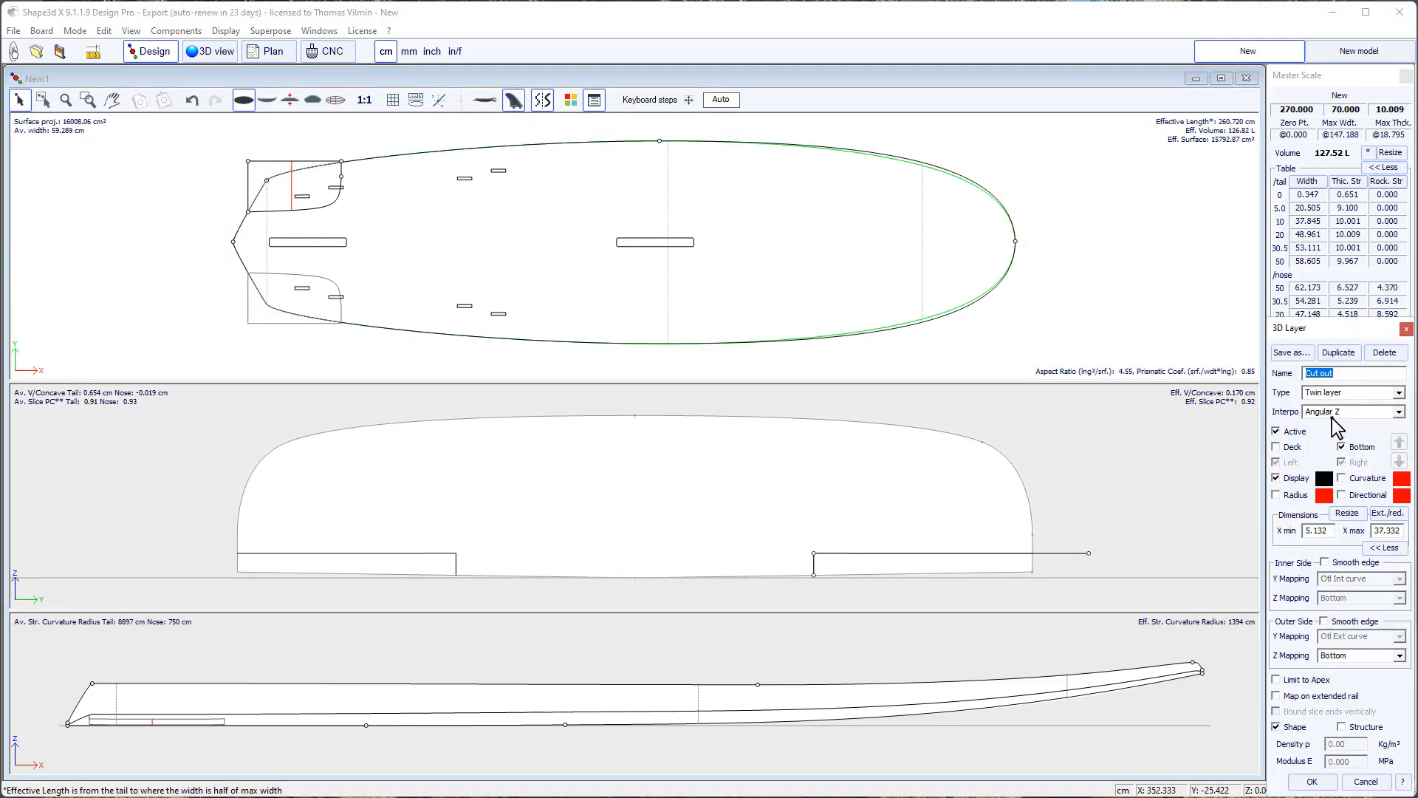
{"action": "left_click", "coordinate": [1344, 358]}
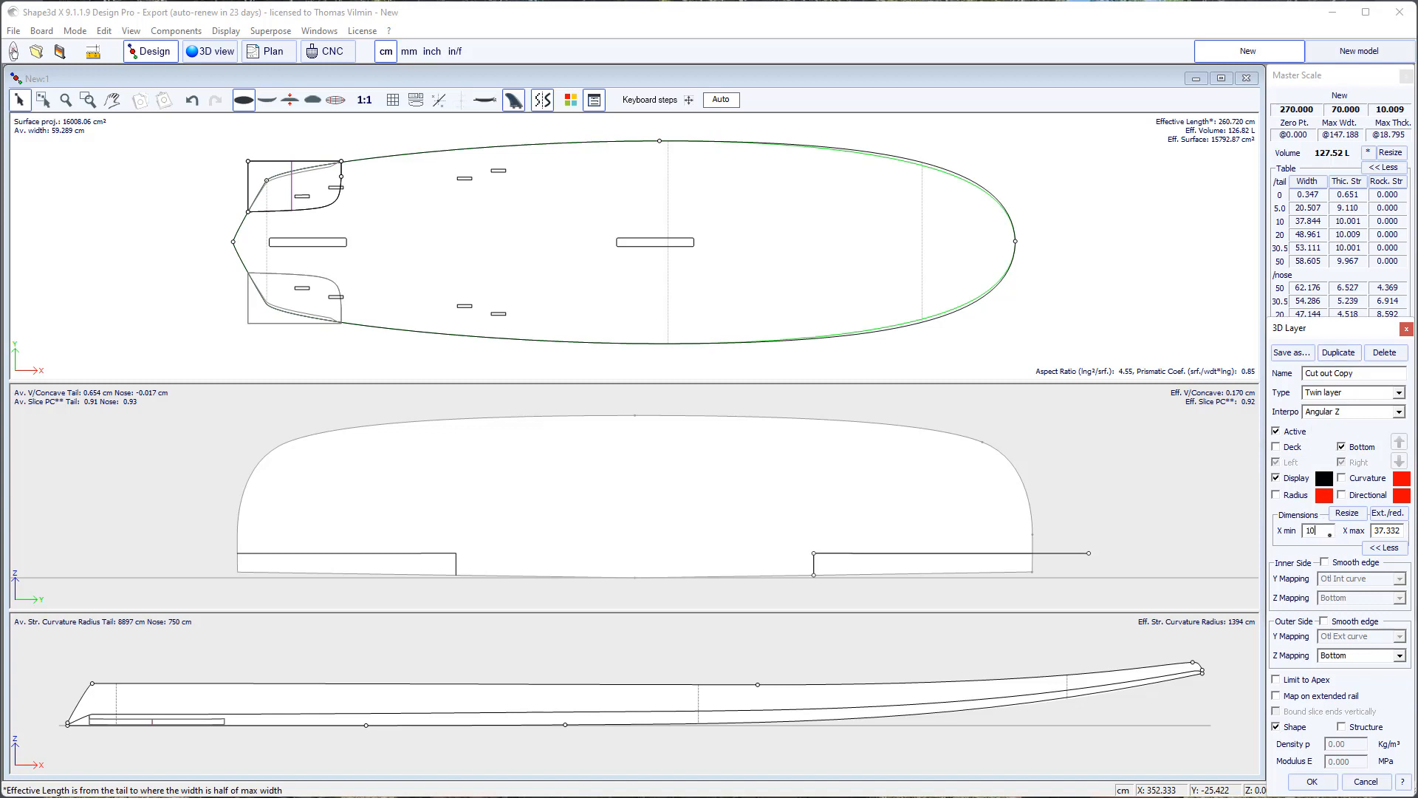
{"action": "left_click_drag", "start_coordinate": [1378, 532], "coordinate": [1406, 532]}
{"action": "left_click", "coordinate": [1313, 782]}
{"action": "scroll", "coordinate": [192, 170], "scroll_direction": "up", "scroll_amount": 2}
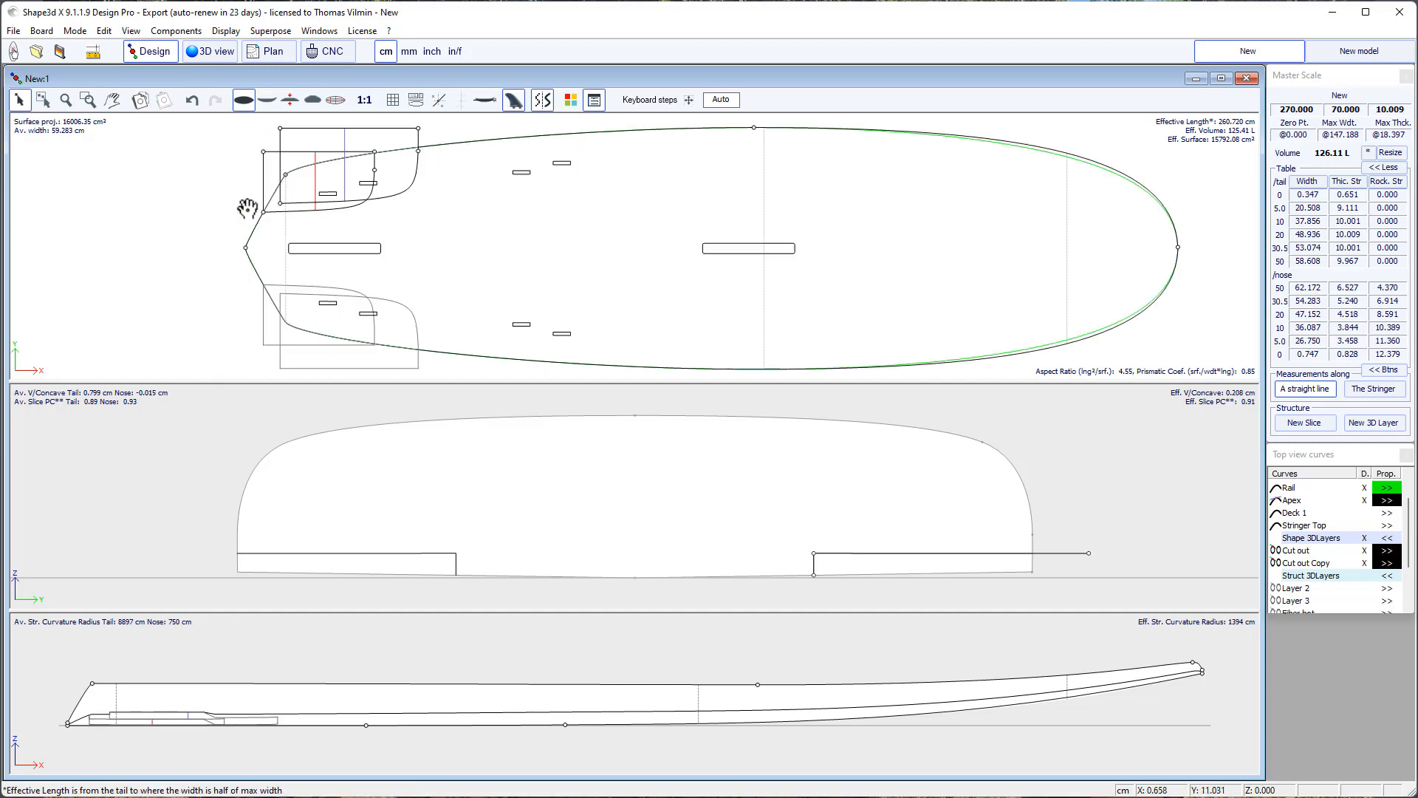
Move the Cut out Copy's inner outline curve outward, with its tail end point at about Y 20 cm and the forward point level with it.
{"action": "key", "text": "Escape"}
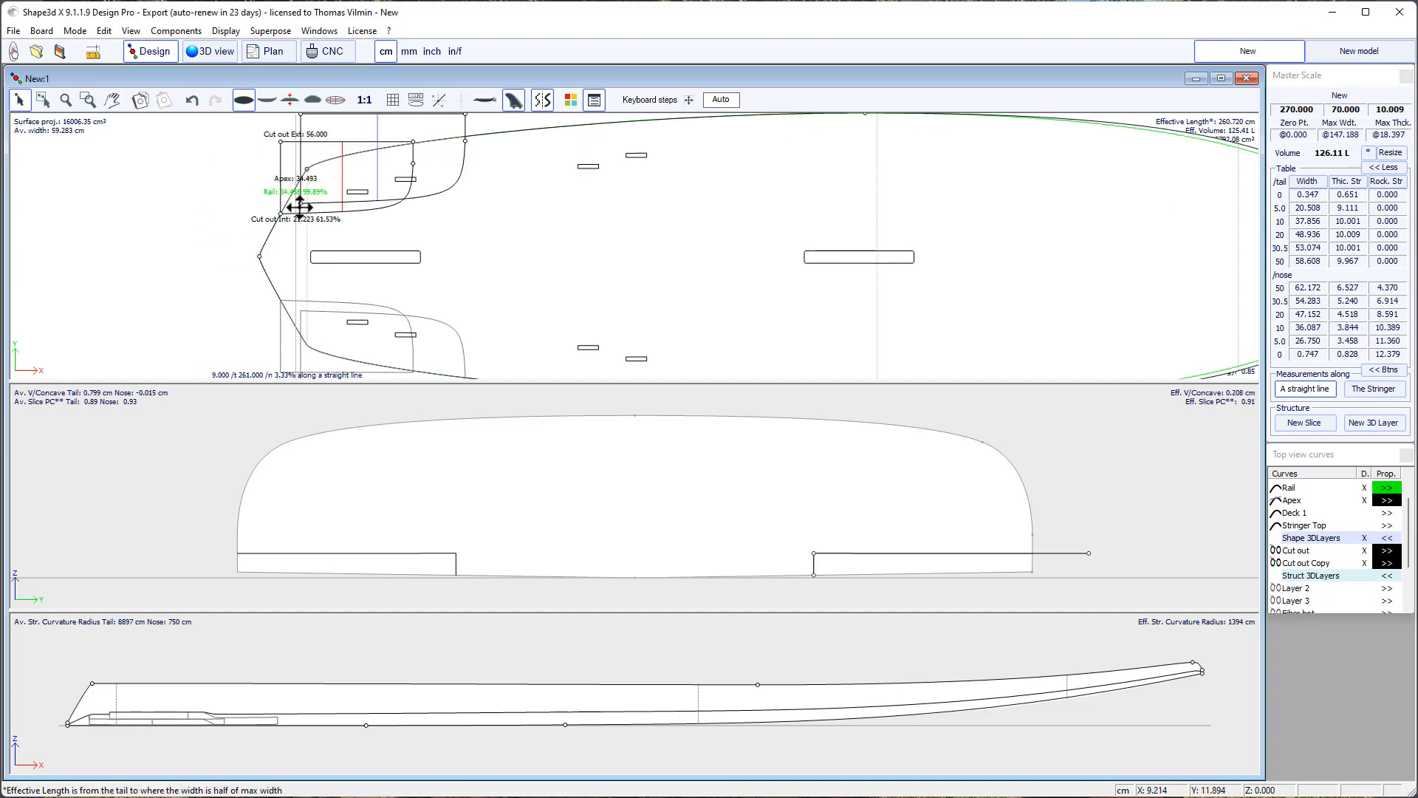
{"action": "left_click", "coordinate": [300, 201]}
{"action": "left_click_drag", "start_coordinate": [301, 202], "coordinate": [301, 174]}
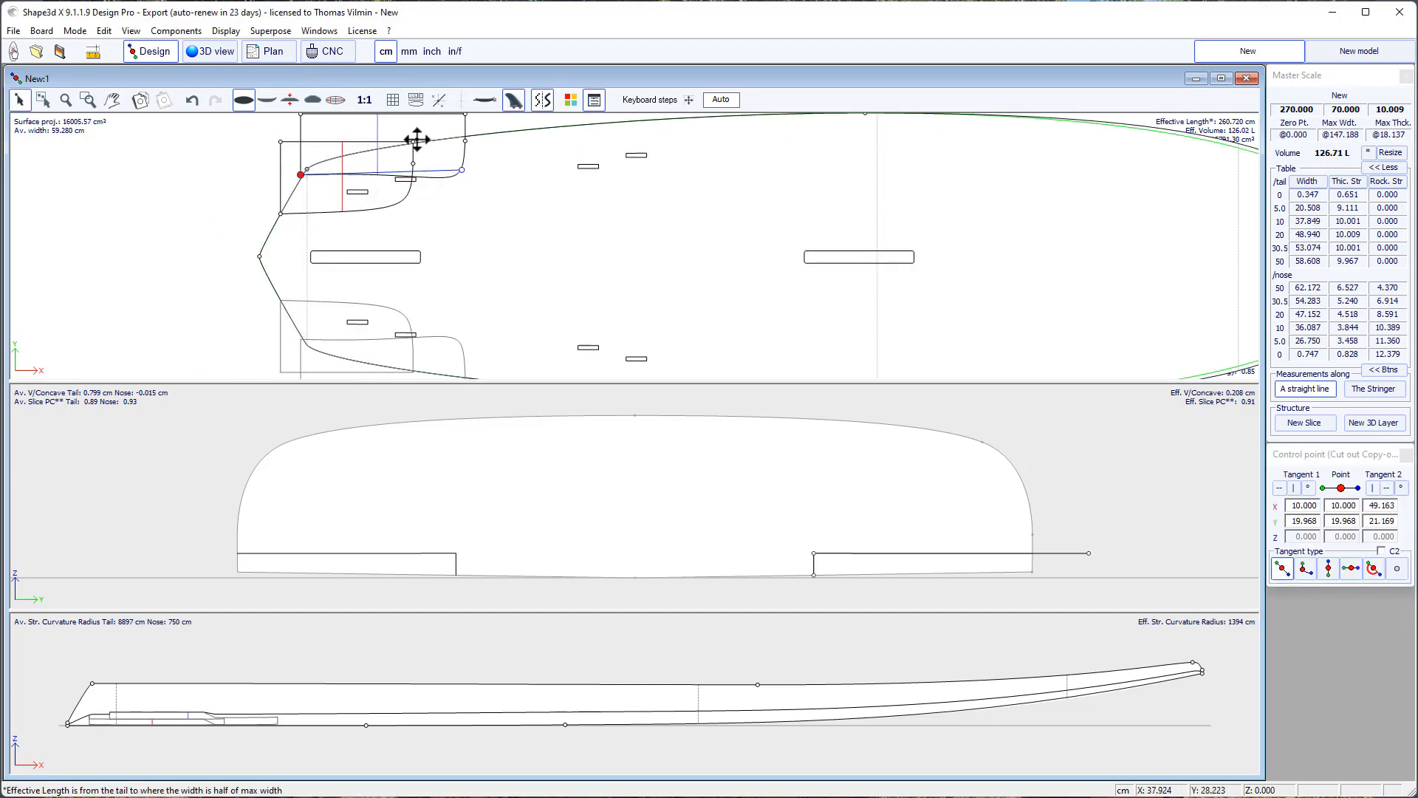
{"action": "left_click", "coordinate": [466, 141]}
{"action": "left_click_drag", "start_coordinate": [460, 196], "coordinate": [467, 169]}
{"action": "left_click", "coordinate": [476, 224]}
Examine the Cut out Copy's slice and how both tail cuts overlap on the board's bottom in 3D.
{"action": "double_click", "coordinate": [378, 152]}
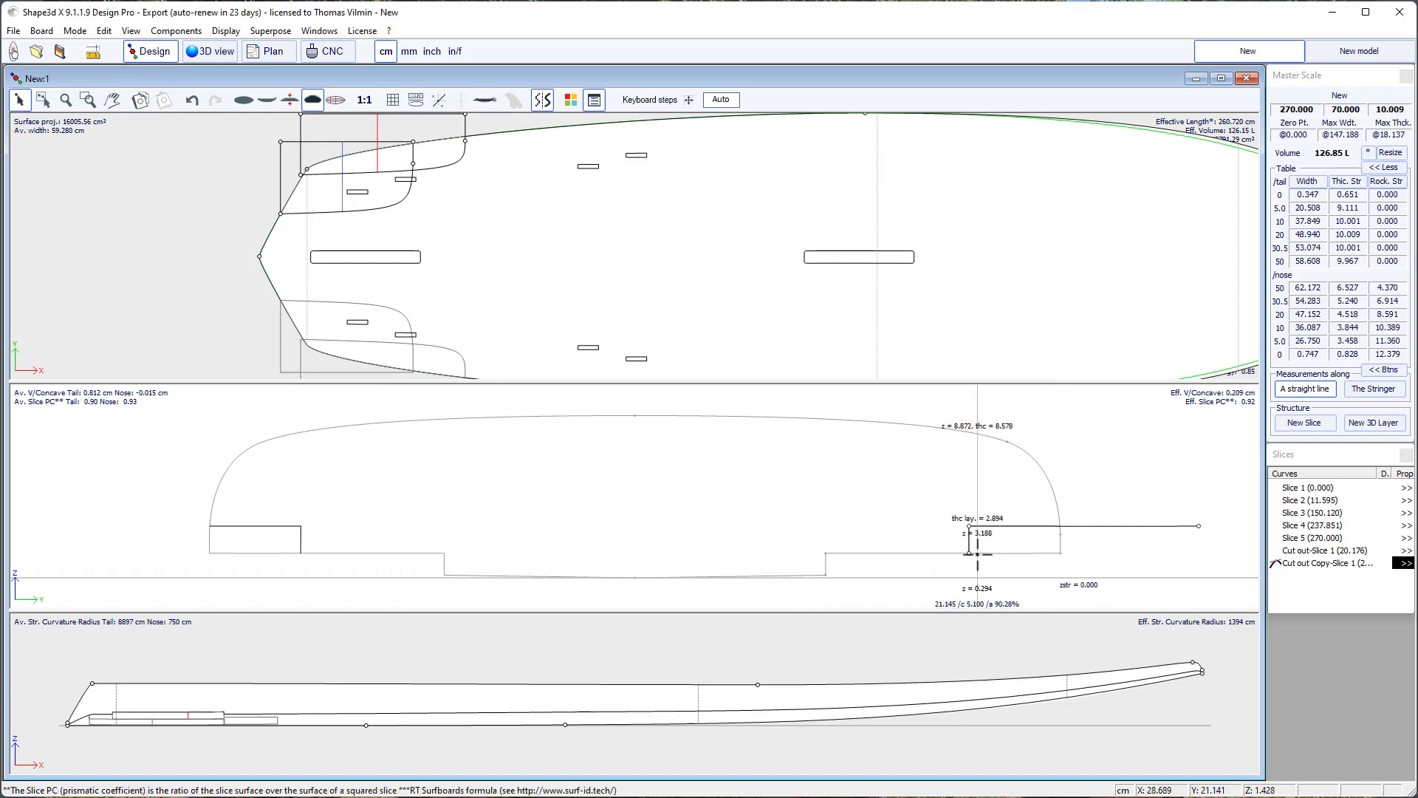
{"action": "left_click", "coordinate": [214, 51]}
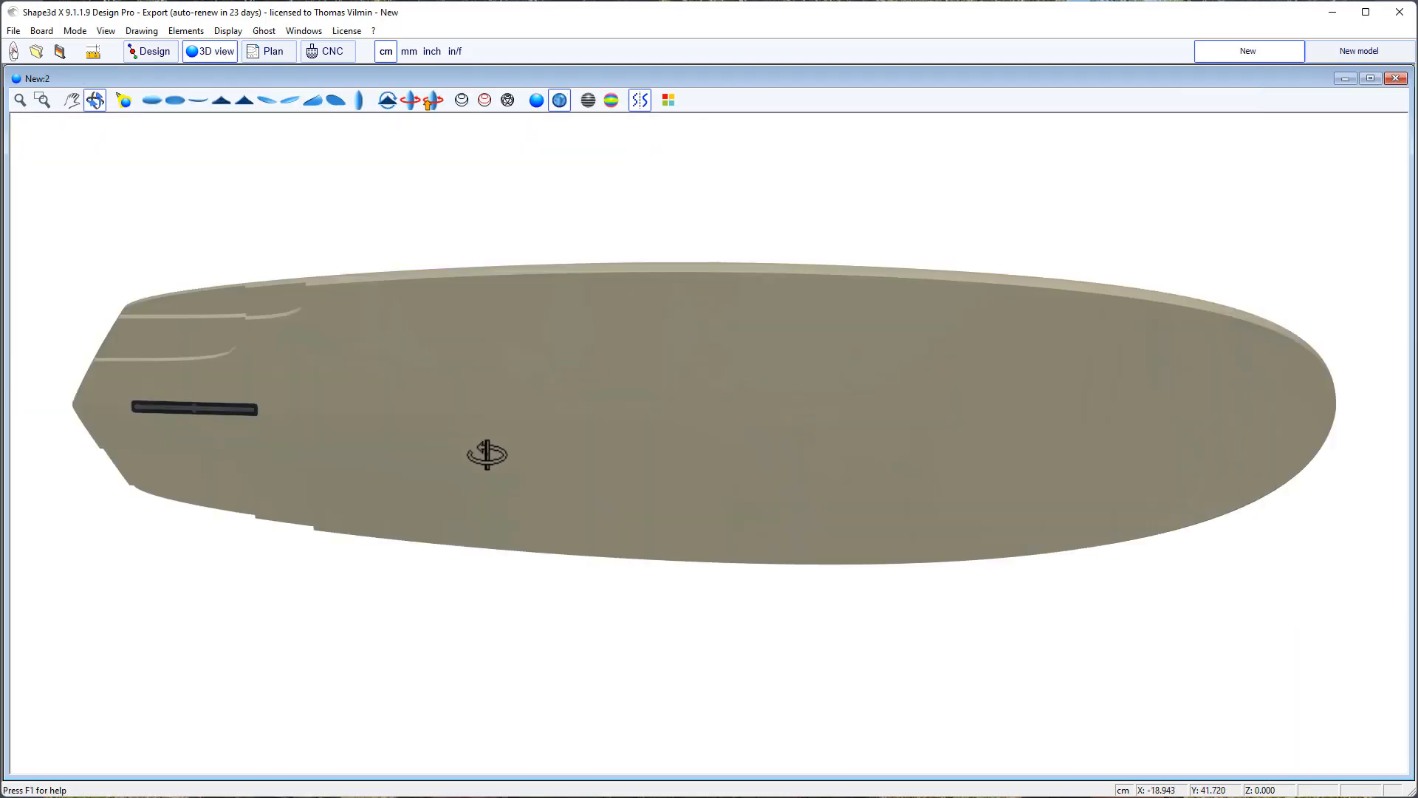
{"action": "left_click_drag", "start_coordinate": [481, 453], "coordinate": [206, 215]}
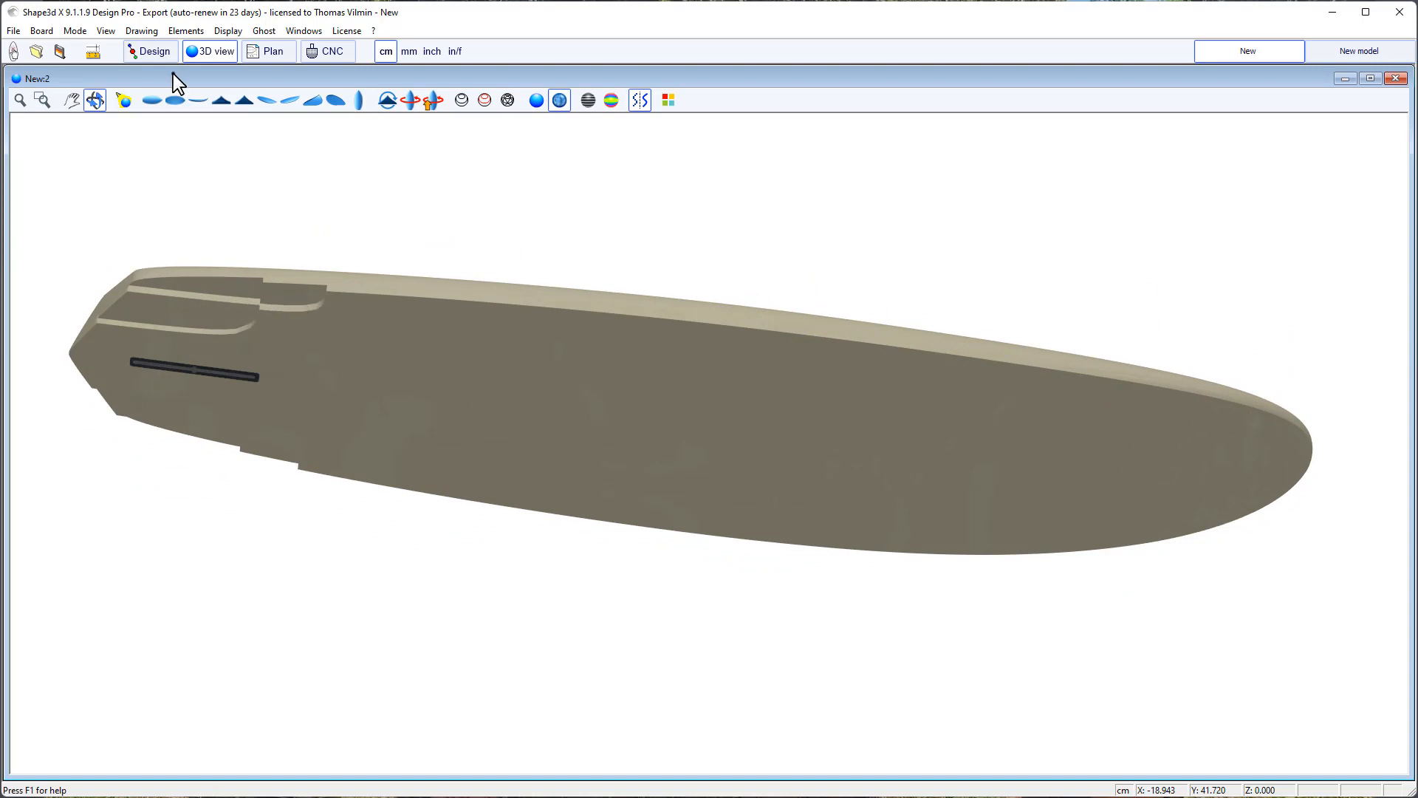
{"action": "left_click", "coordinate": [153, 53]}
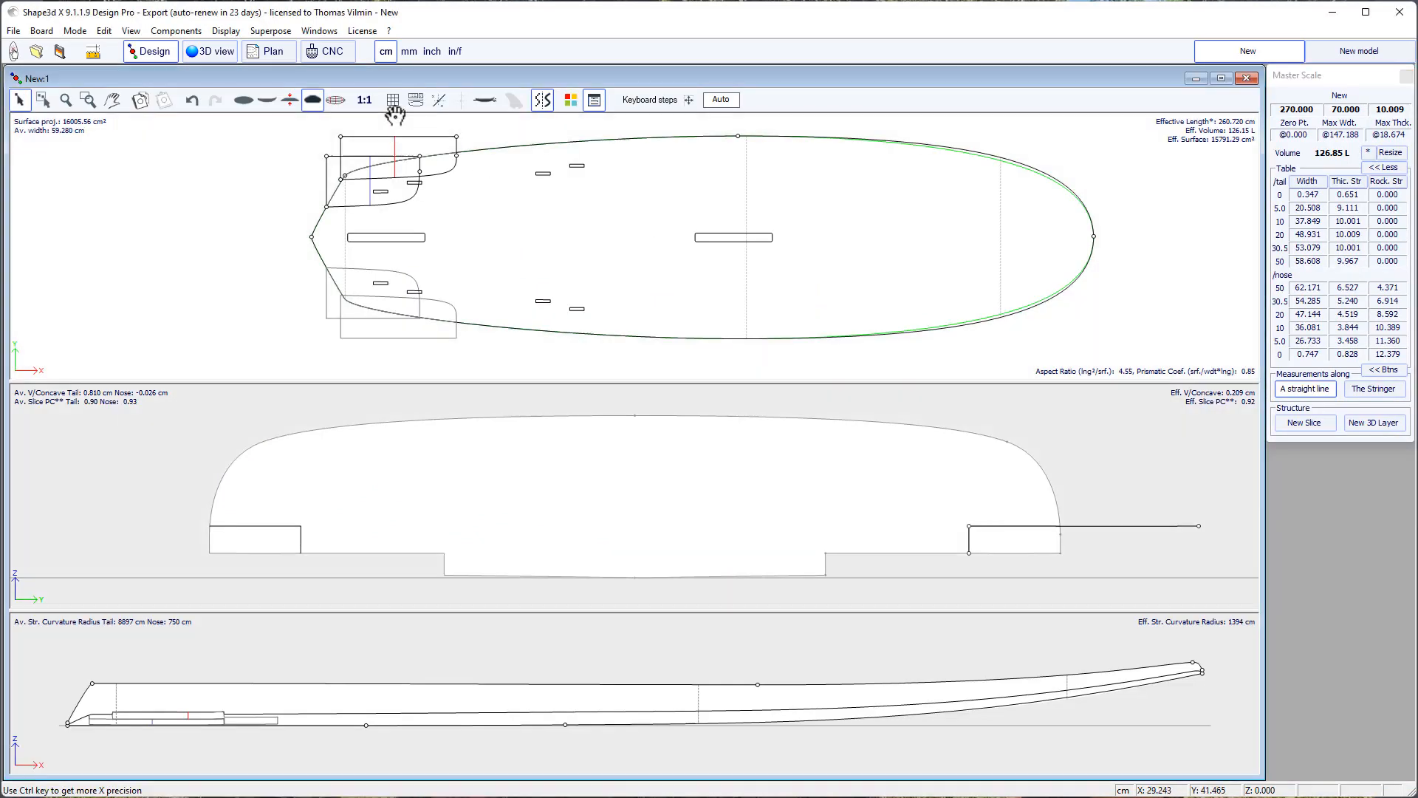
Change the Cut out Copy to a Free layer and set its inner side Z mapping to Original Bottom.
{"action": "left_click", "coordinate": [395, 123]}
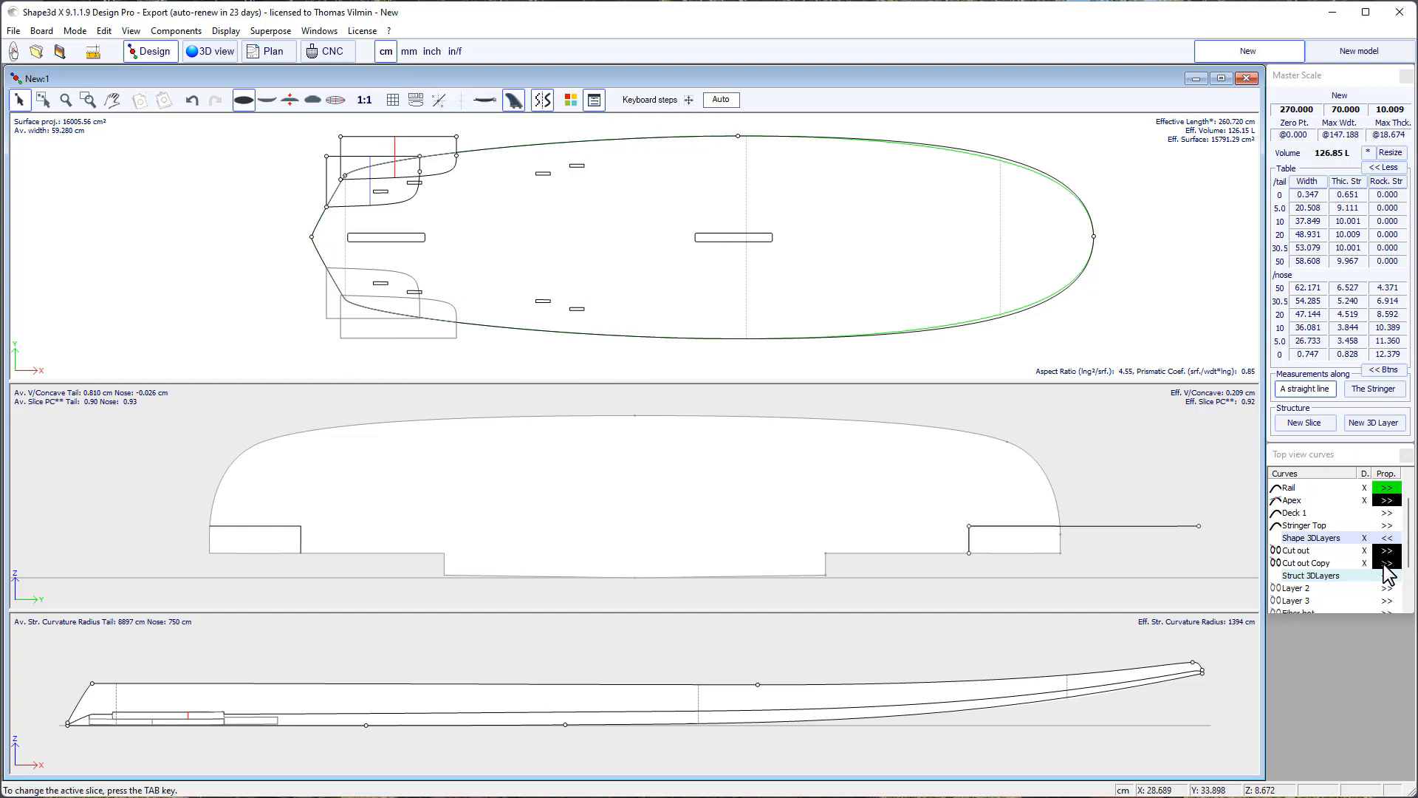
{"action": "left_click", "coordinate": [1387, 563]}
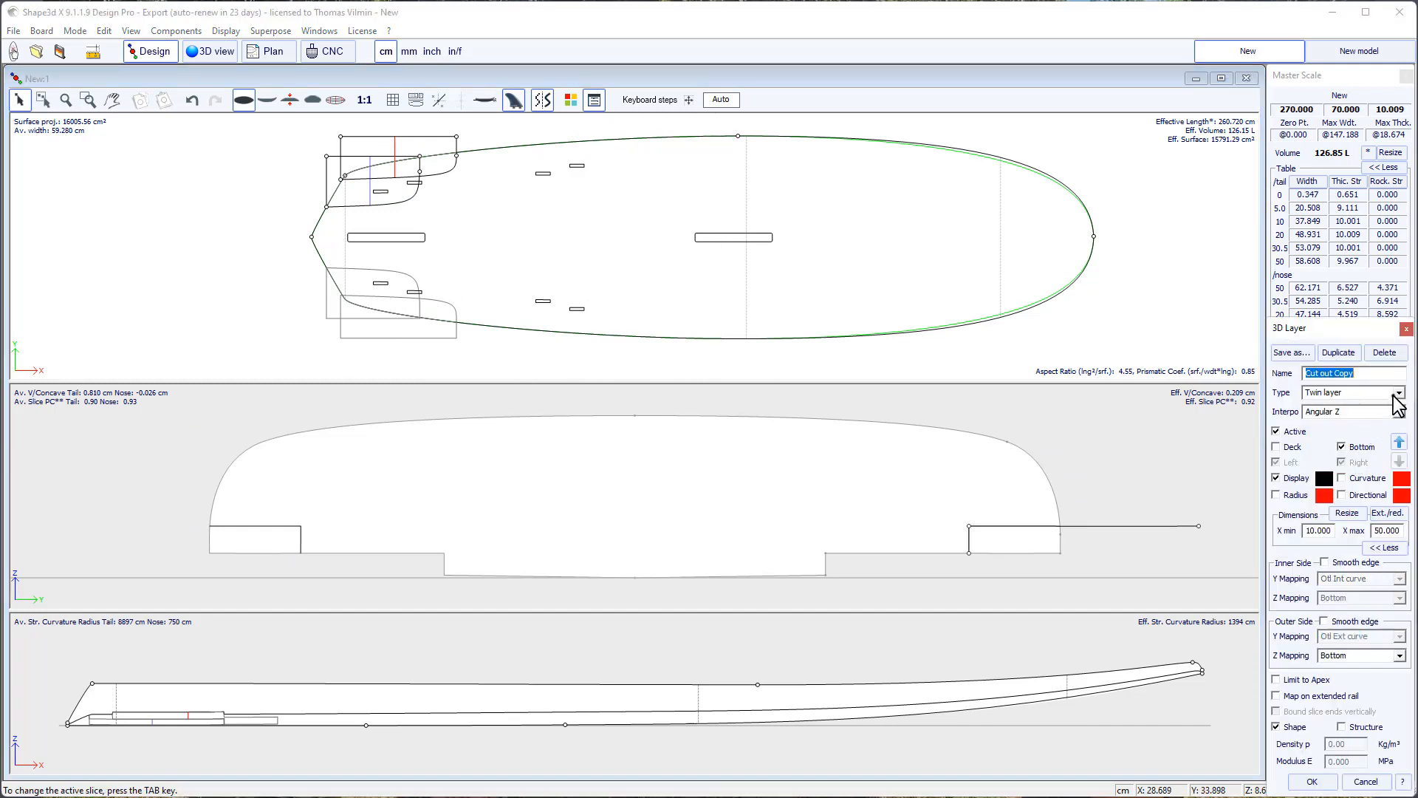
{"action": "left_click", "coordinate": [1397, 393]}
{"action": "left_click", "coordinate": [1397, 428]}
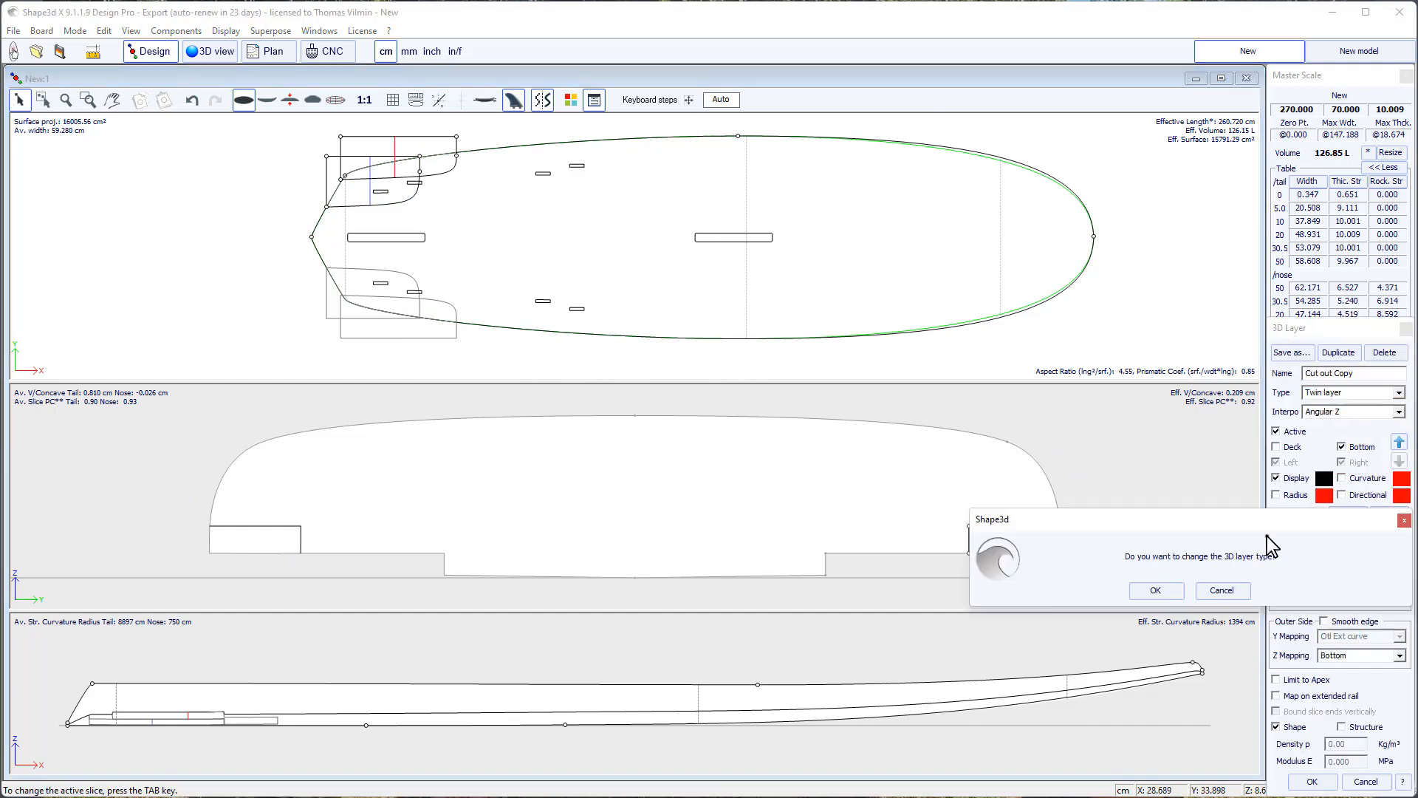
{"action": "left_click", "coordinate": [1156, 591]}
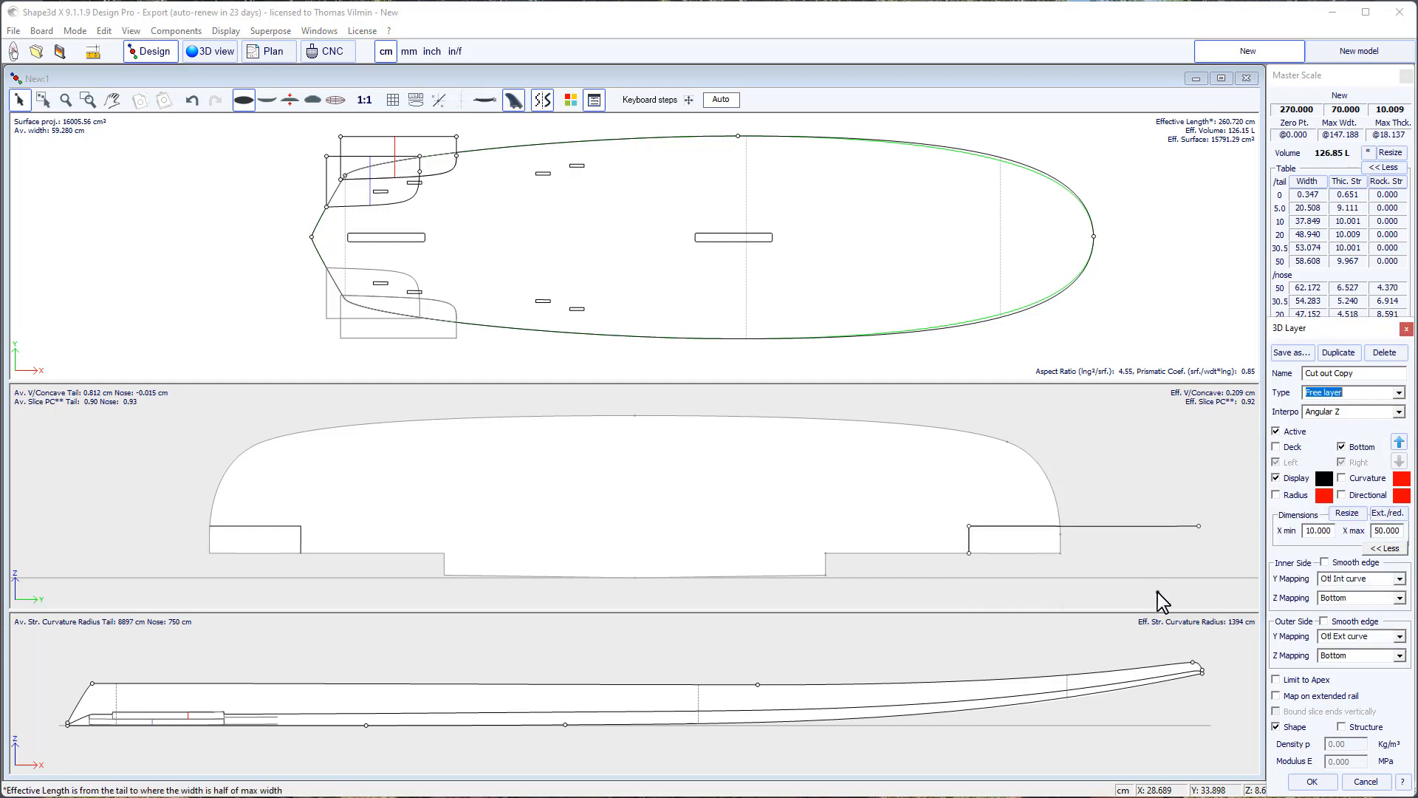
{"action": "left_click", "coordinate": [1398, 599]}
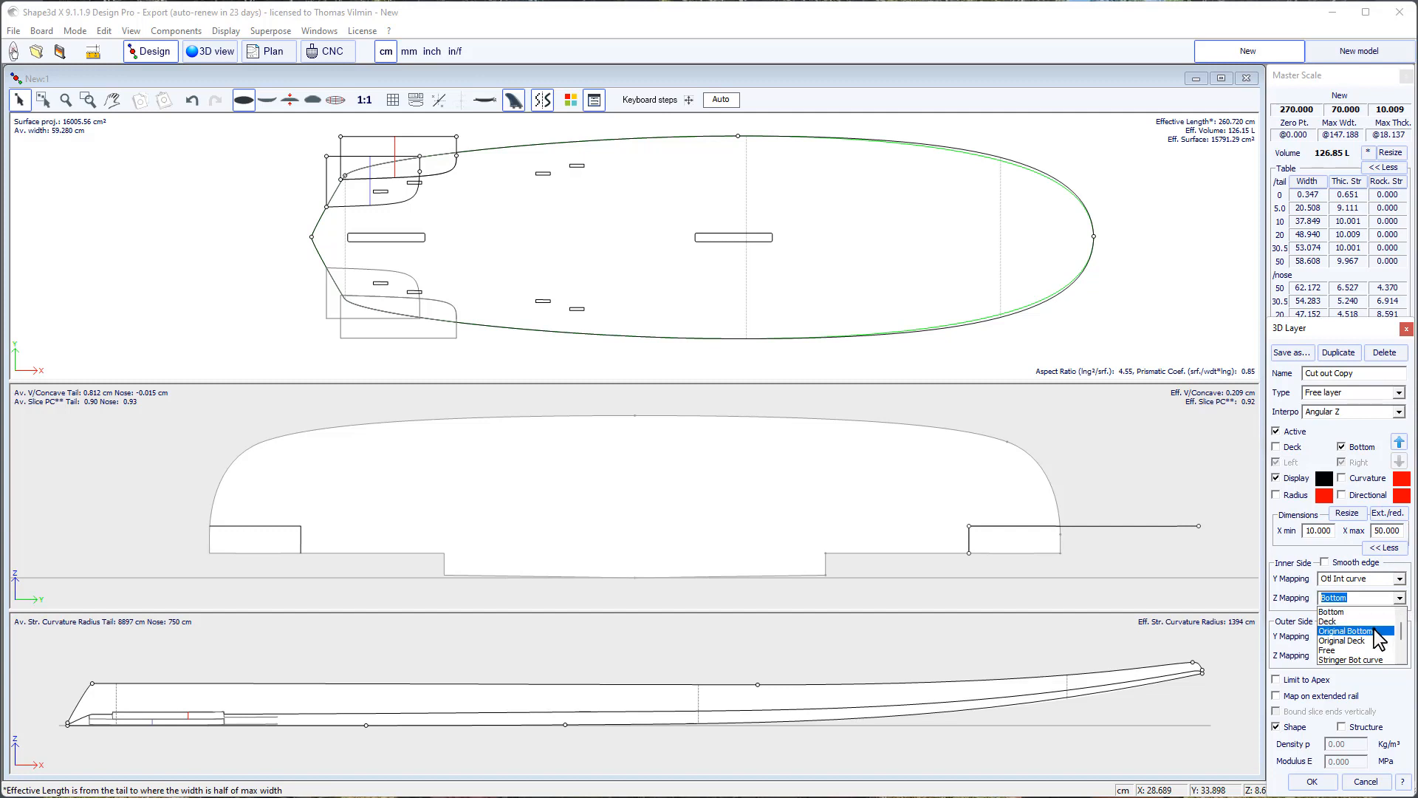
{"action": "left_click", "coordinate": [1378, 632]}
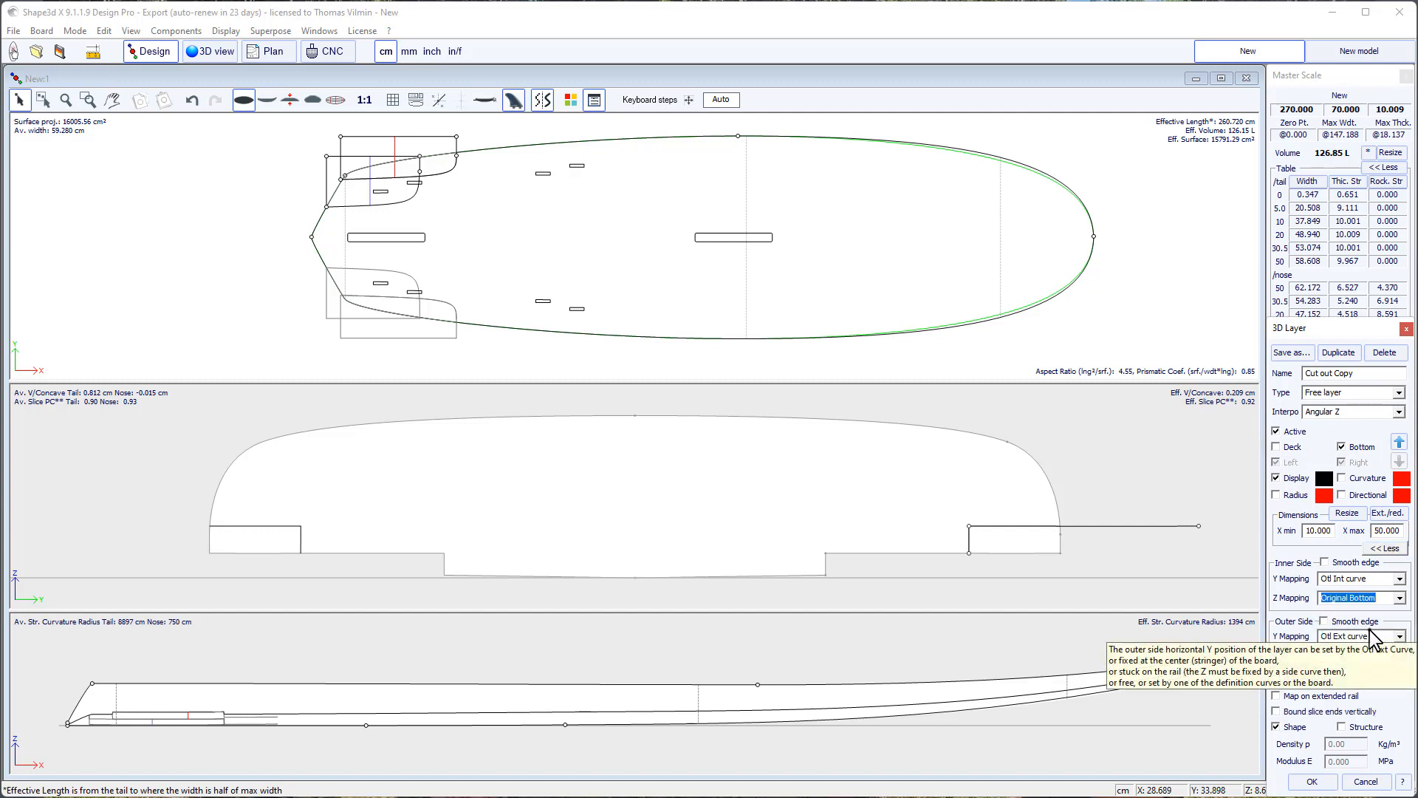
{"action": "left_click", "coordinate": [1312, 782]}
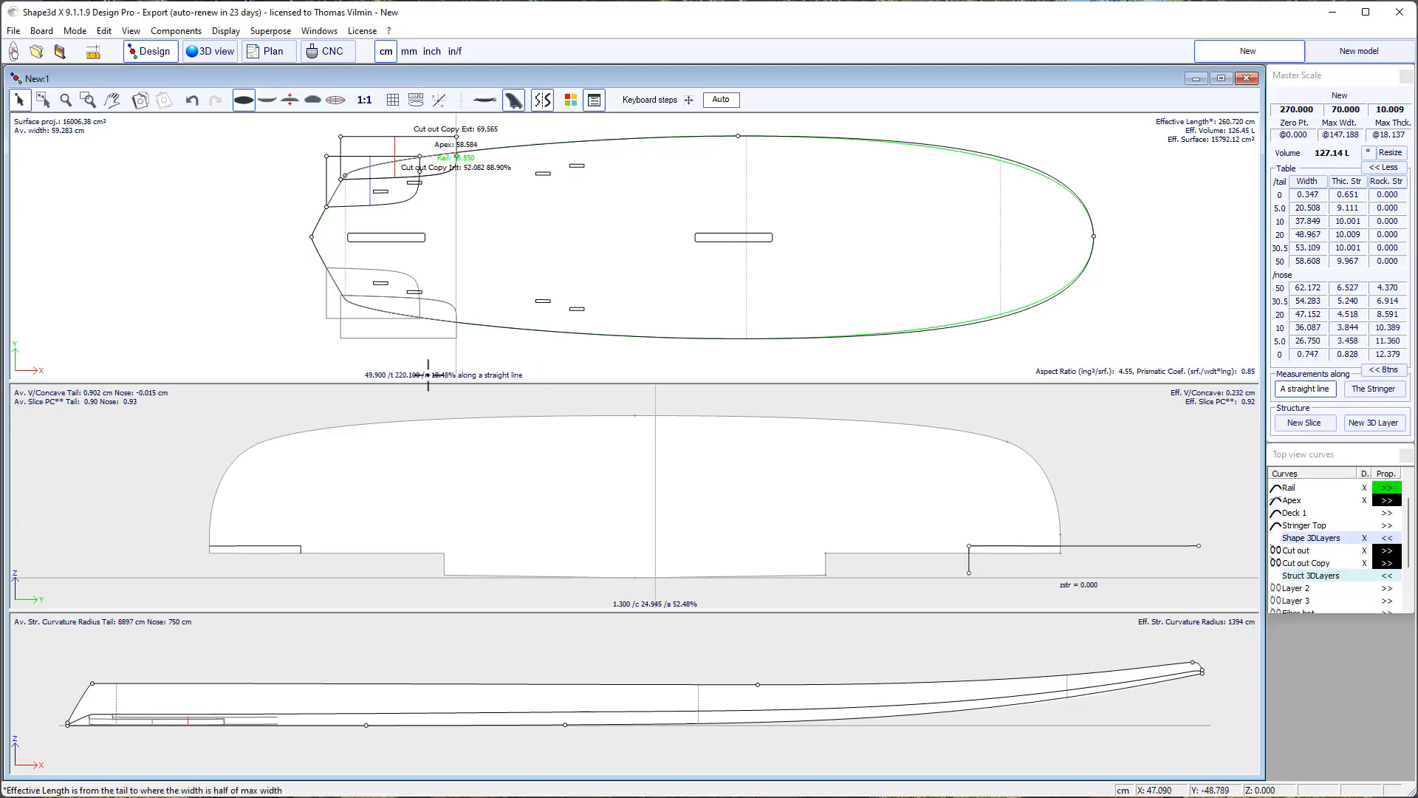
Raise both upper points of the Cut out Copy's slice together to deepen the second cut.
{"action": "double_click", "coordinate": [394, 150]}
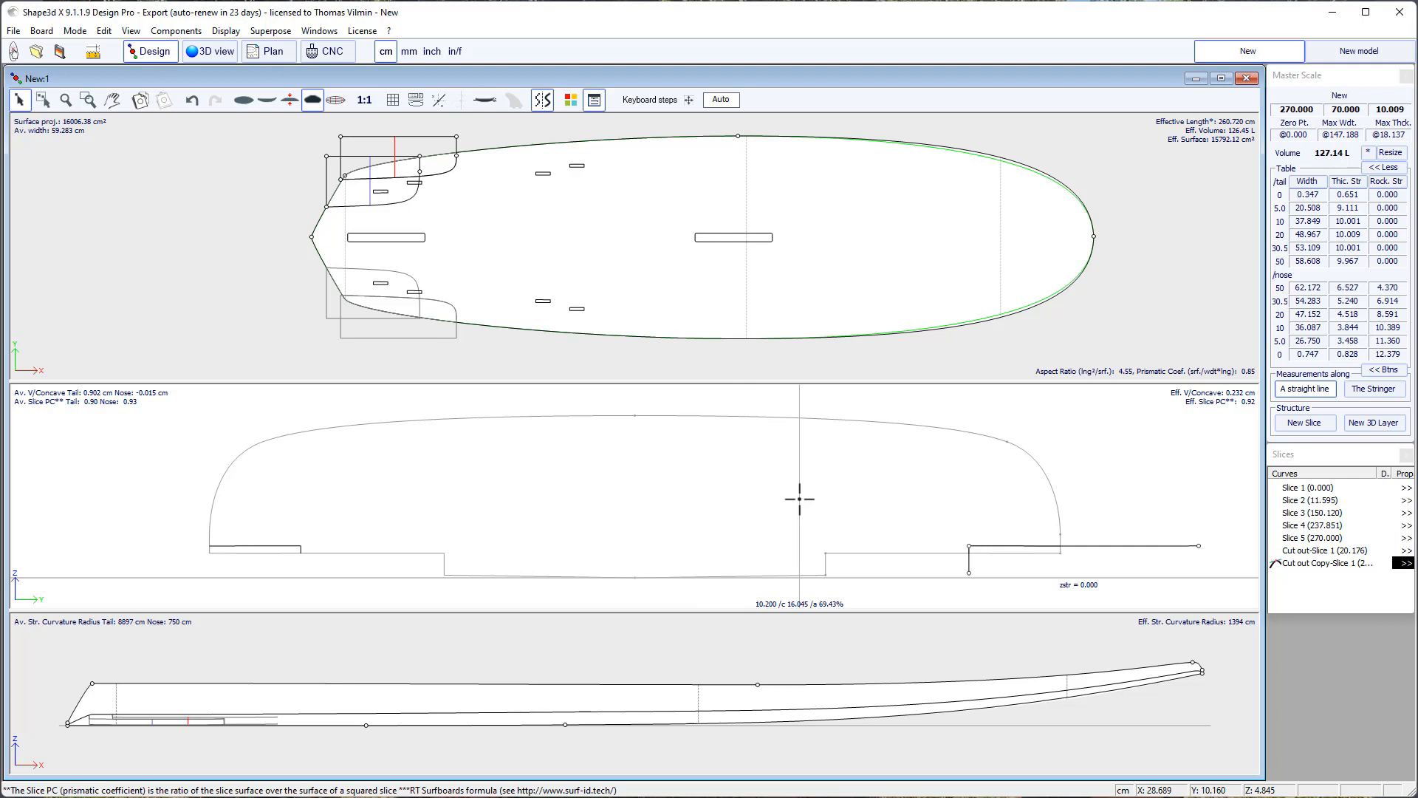
{"action": "left_click", "coordinate": [969, 546]}
{"action": "left_click", "coordinate": [1198, 548], "text": "shift"}
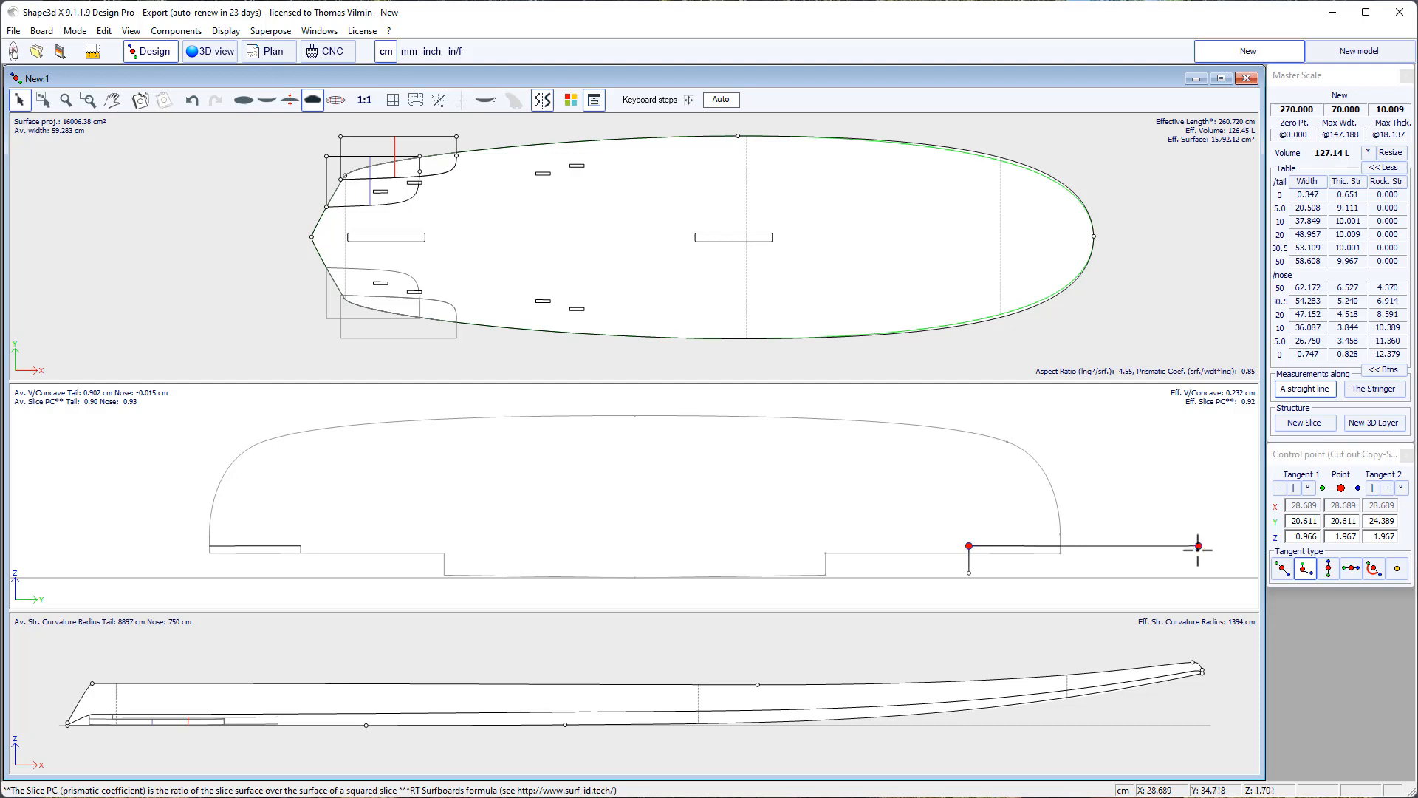
{"action": "key", "text": "Up"}
{"action": "key", "text": "Up"}
{"action": "key", "text": "Up"}
{"action": "key", "text": "Up"}
{"action": "key", "text": "Up"}
{"action": "key", "text": "Up"}
{"action": "key", "text": "Up"}
{"action": "key", "text": "Up"}
{"action": "key", "text": "Up"}
{"action": "left_click", "coordinate": [398, 171]}
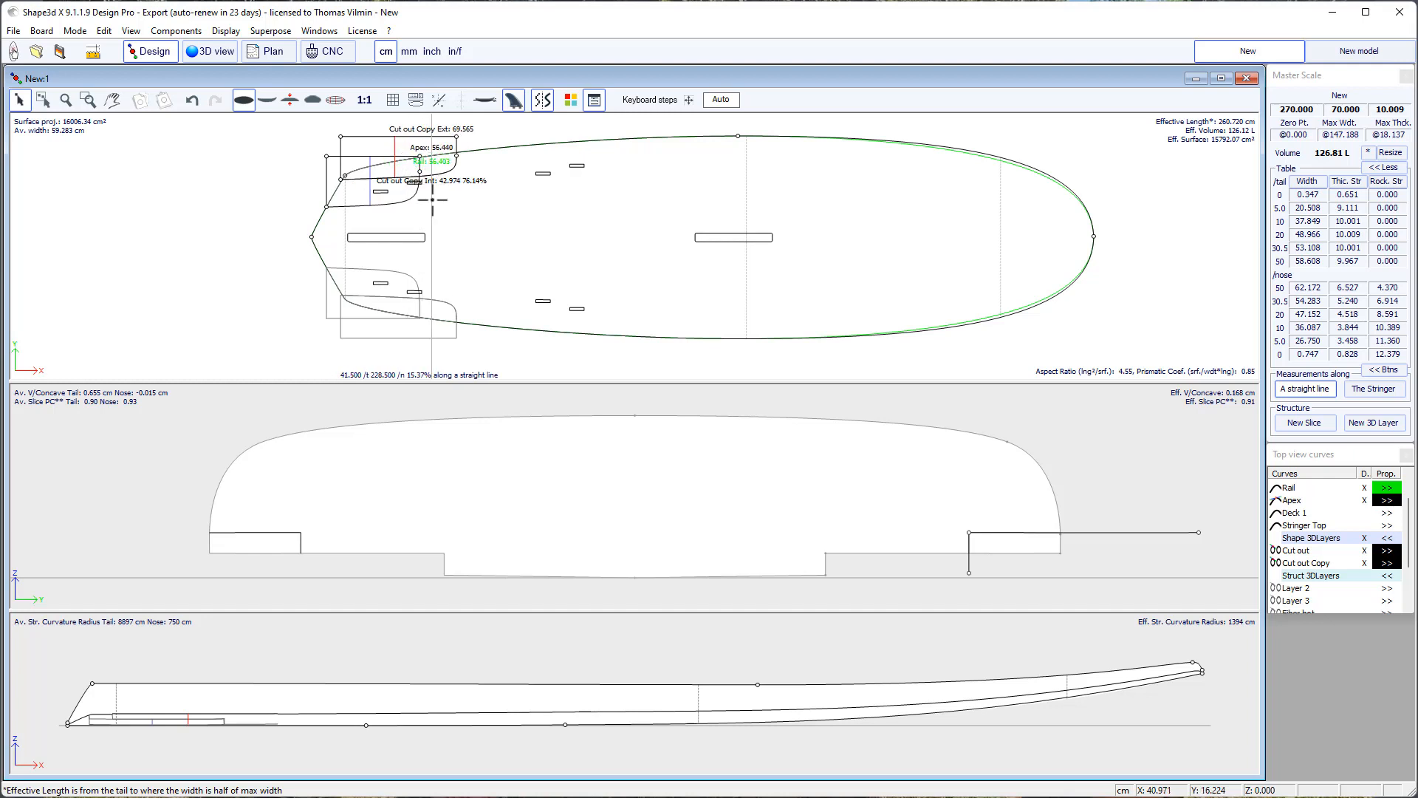
Inspect the stepped double tail cut-out on the board's bottom in the 3D view.
{"action": "left_click", "coordinate": [231, 59]}
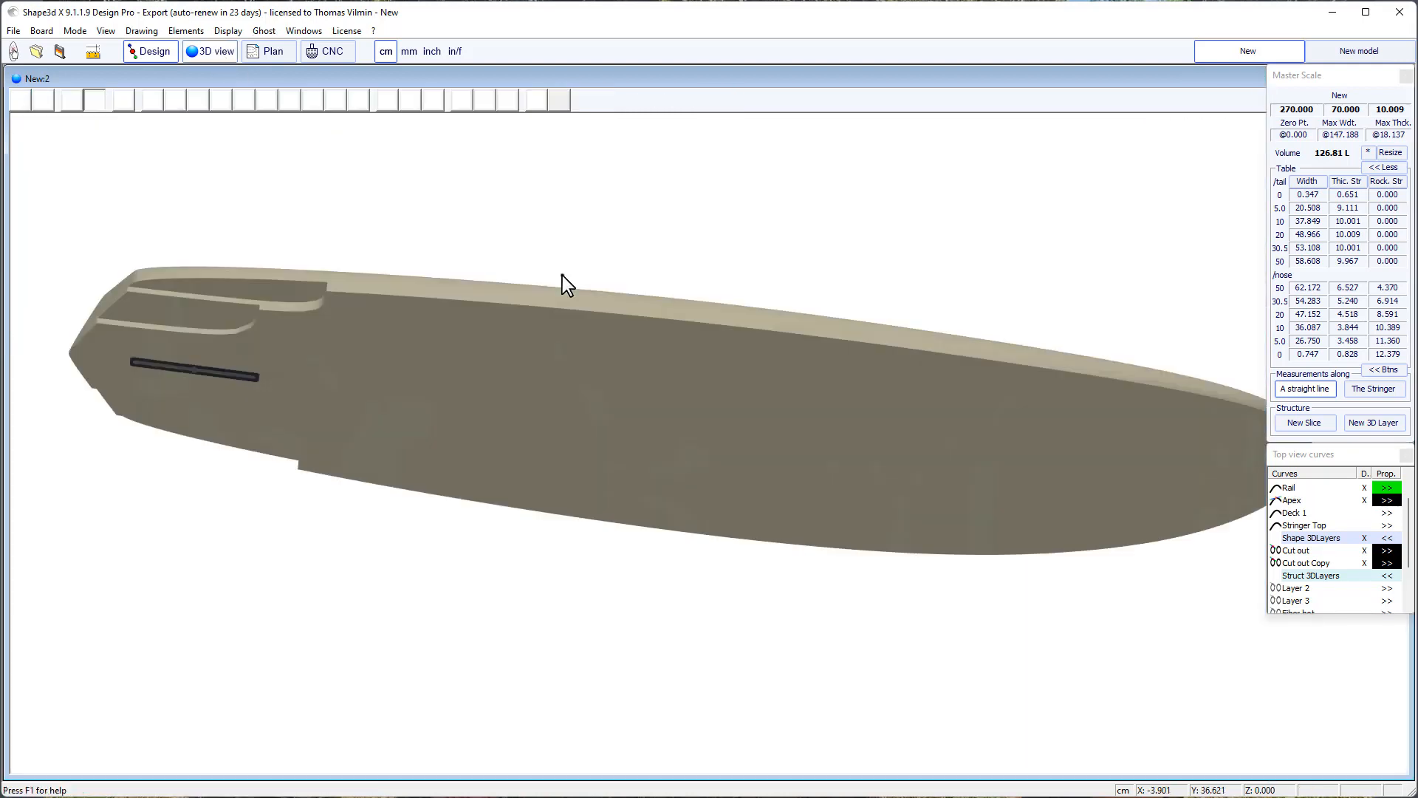
{"action": "mouse_move", "coordinate": [489, 288]}
{"action": "left_mouse_down"}
{"action": "mouse_move", "coordinate": [481, 247]}
{"action": "mouse_move", "coordinate": [481, 329]}
{"action": "mouse_move", "coordinate": [517, 412]}
{"action": "mouse_move", "coordinate": [196, 326]}
{"action": "left_mouse_up"}
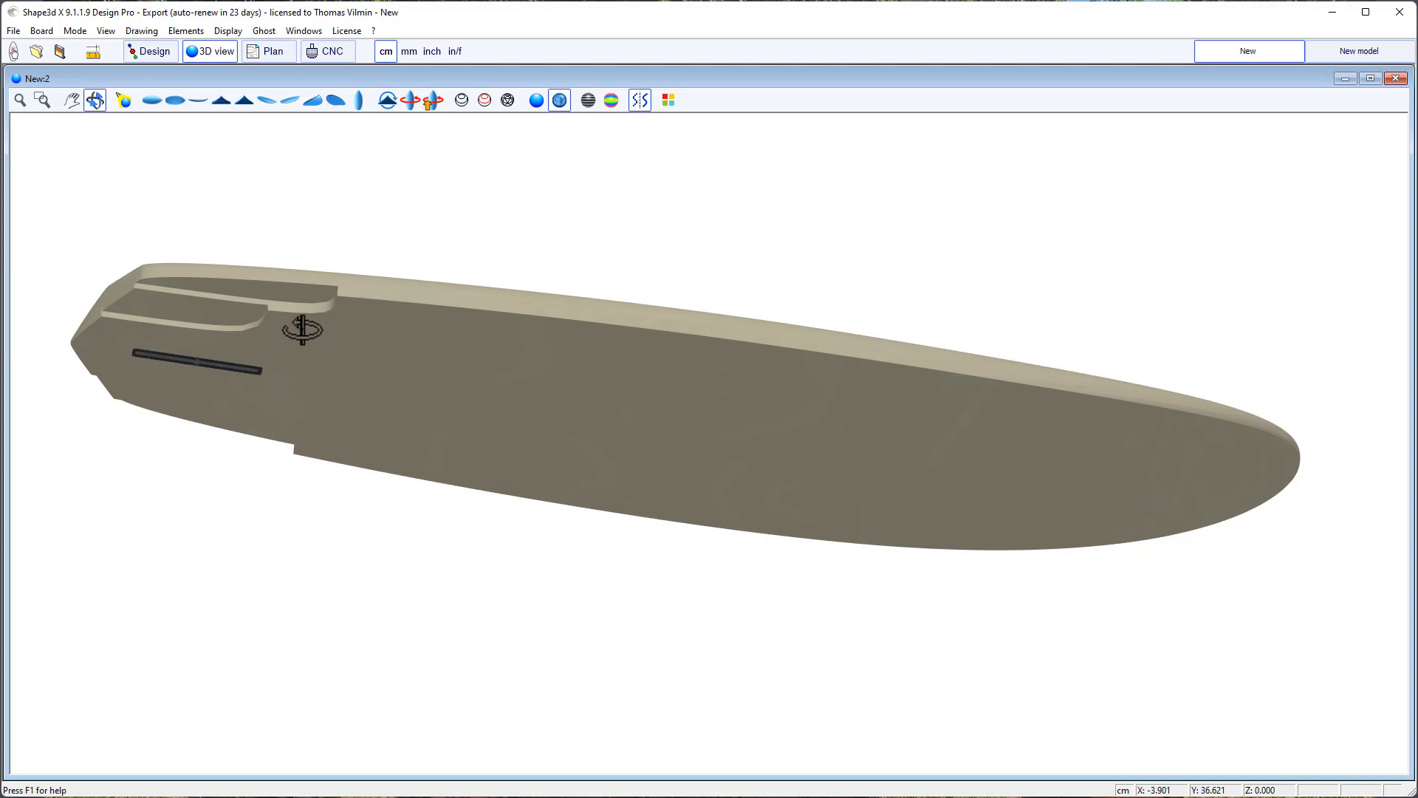
{"action": "left_click_drag", "start_coordinate": [326, 326], "coordinate": [398, 307]}
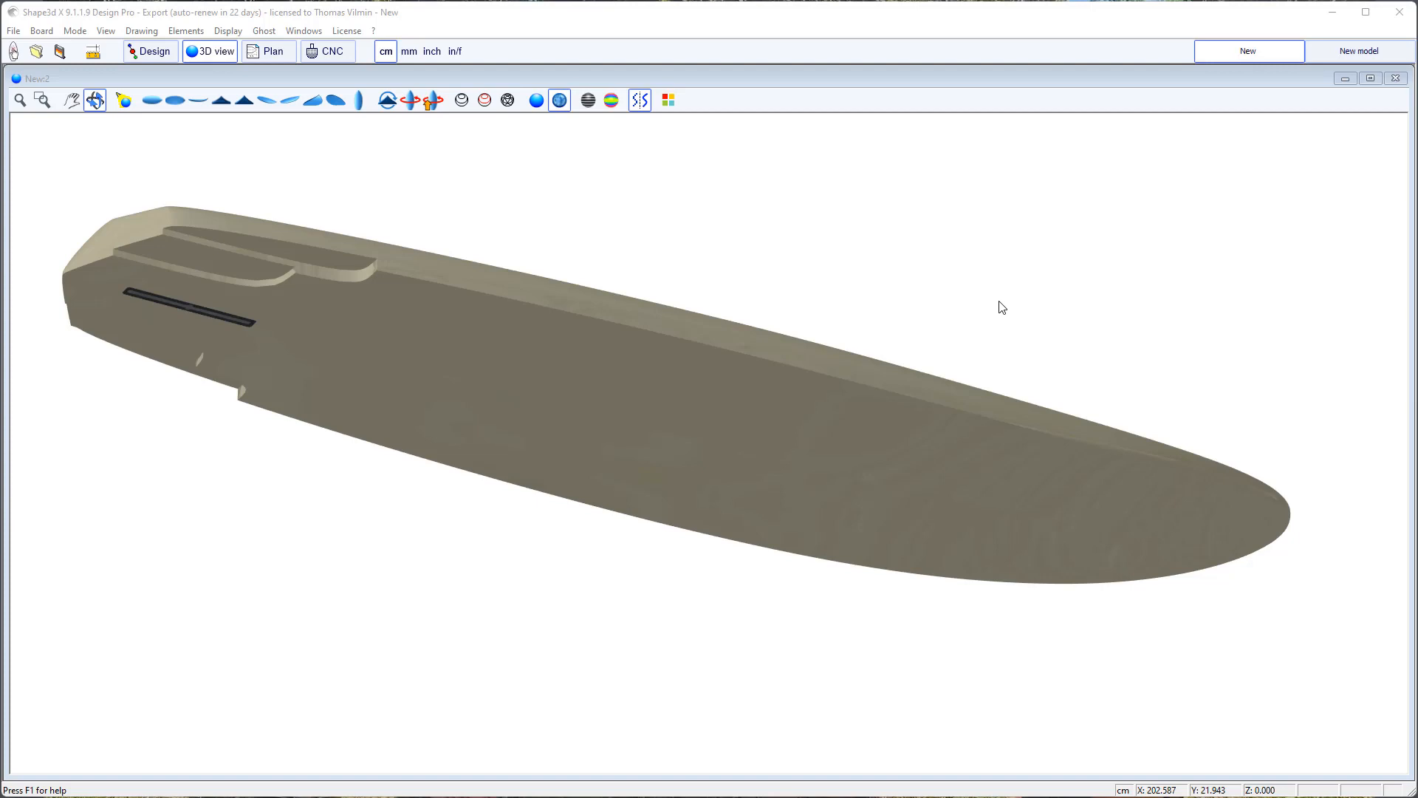
Open the sample 0Wind Foil Double cut outs Free.s3dx and show its tail cut-outs on the bottom in 3D.
{"action": "left_click", "coordinate": [36, 51]}
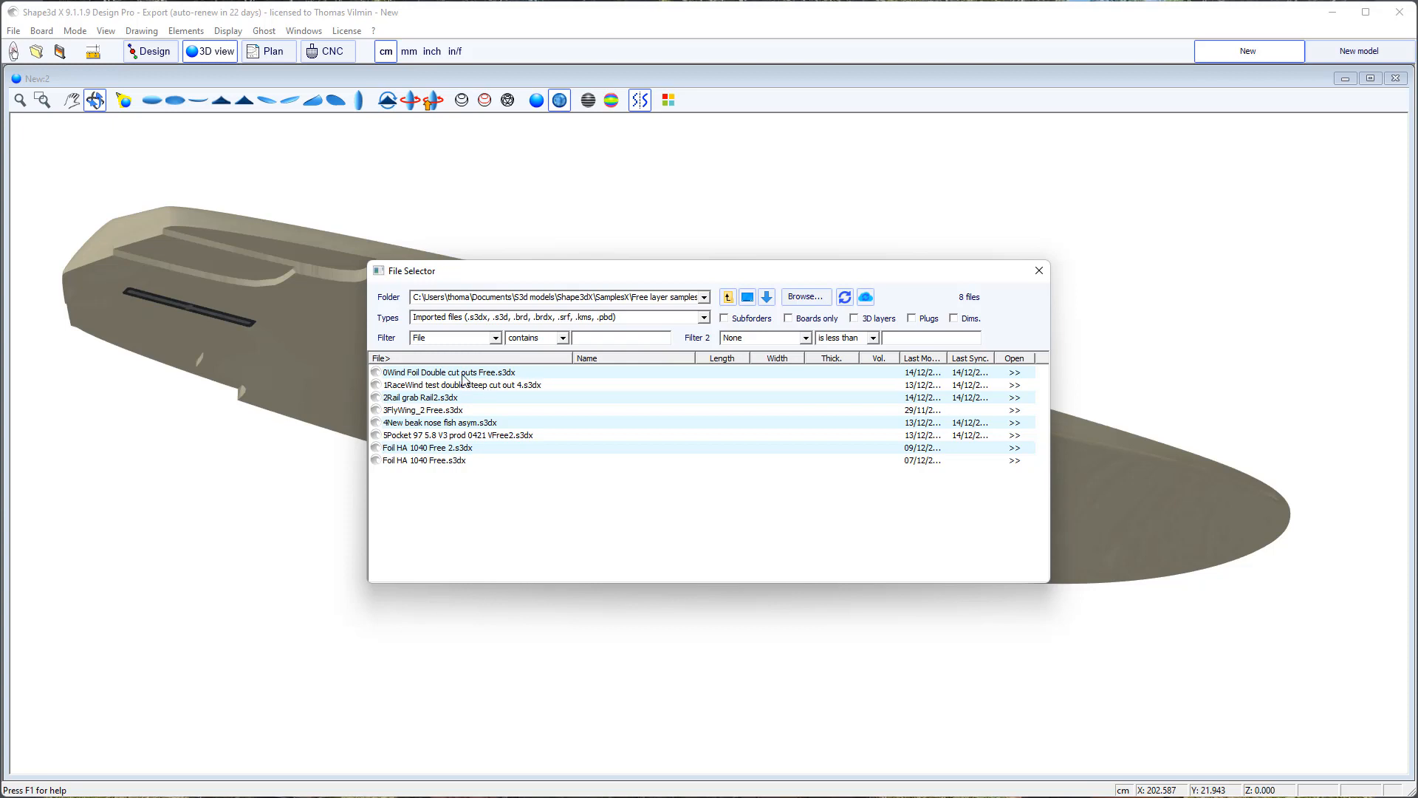
{"action": "left_click", "coordinate": [464, 375]}
{"action": "left_click", "coordinate": [999, 595]}
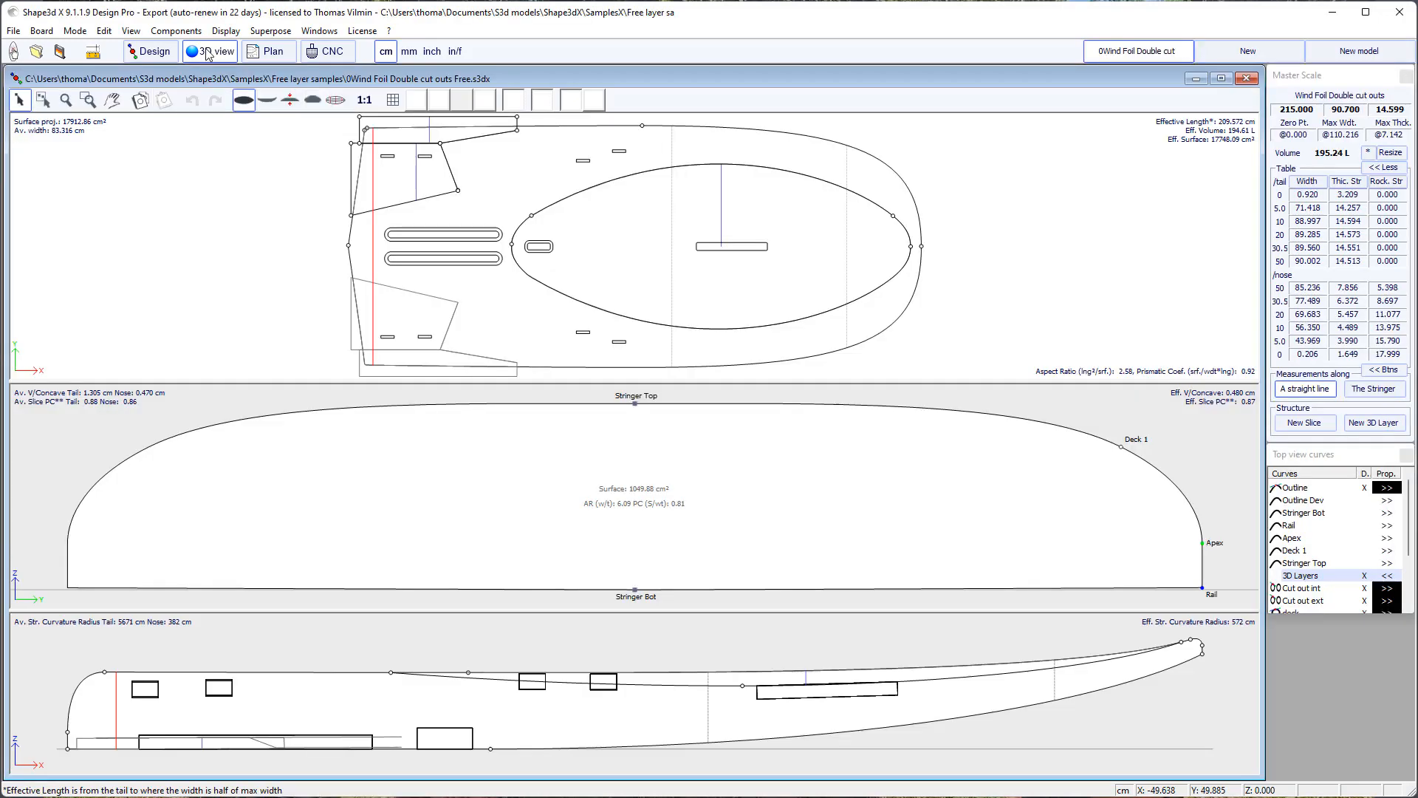
{"action": "left_click", "coordinate": [212, 52]}
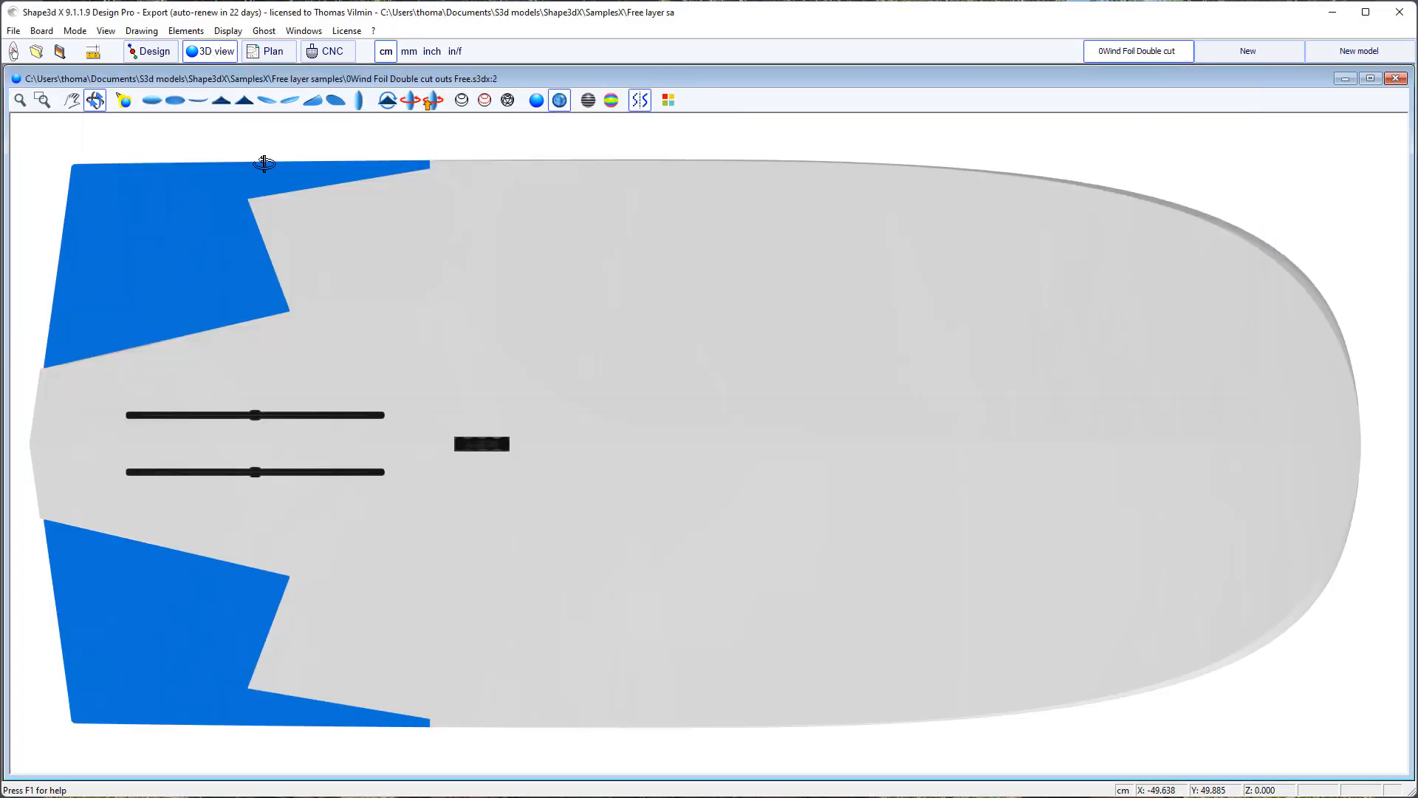
{"action": "left_click_drag", "start_coordinate": [299, 169], "coordinate": [354, 333]}
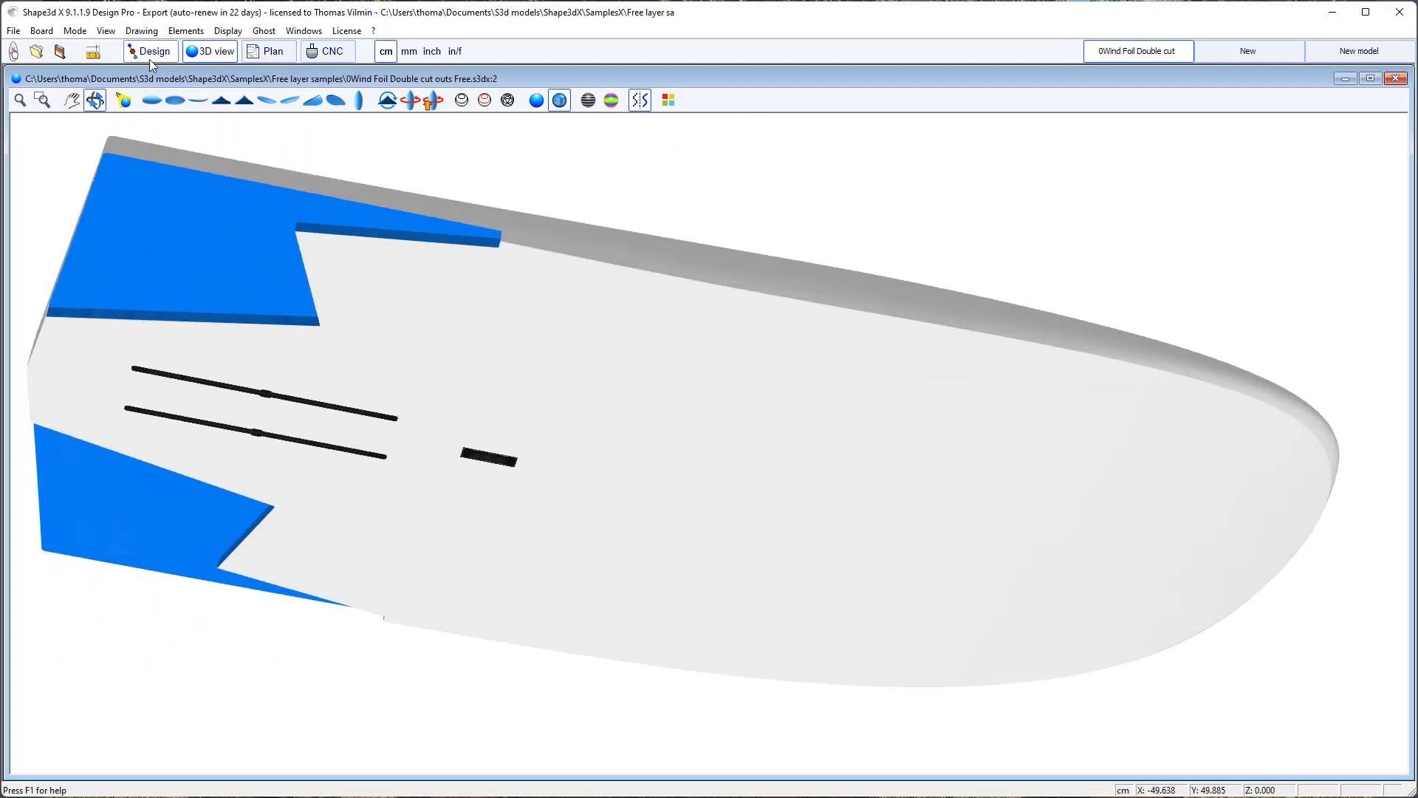
Open the sample 1RaceWind test double steep cut out 4.s3dx and show its tail cut-outs in 3D.
{"action": "left_click", "coordinate": [35, 51]}
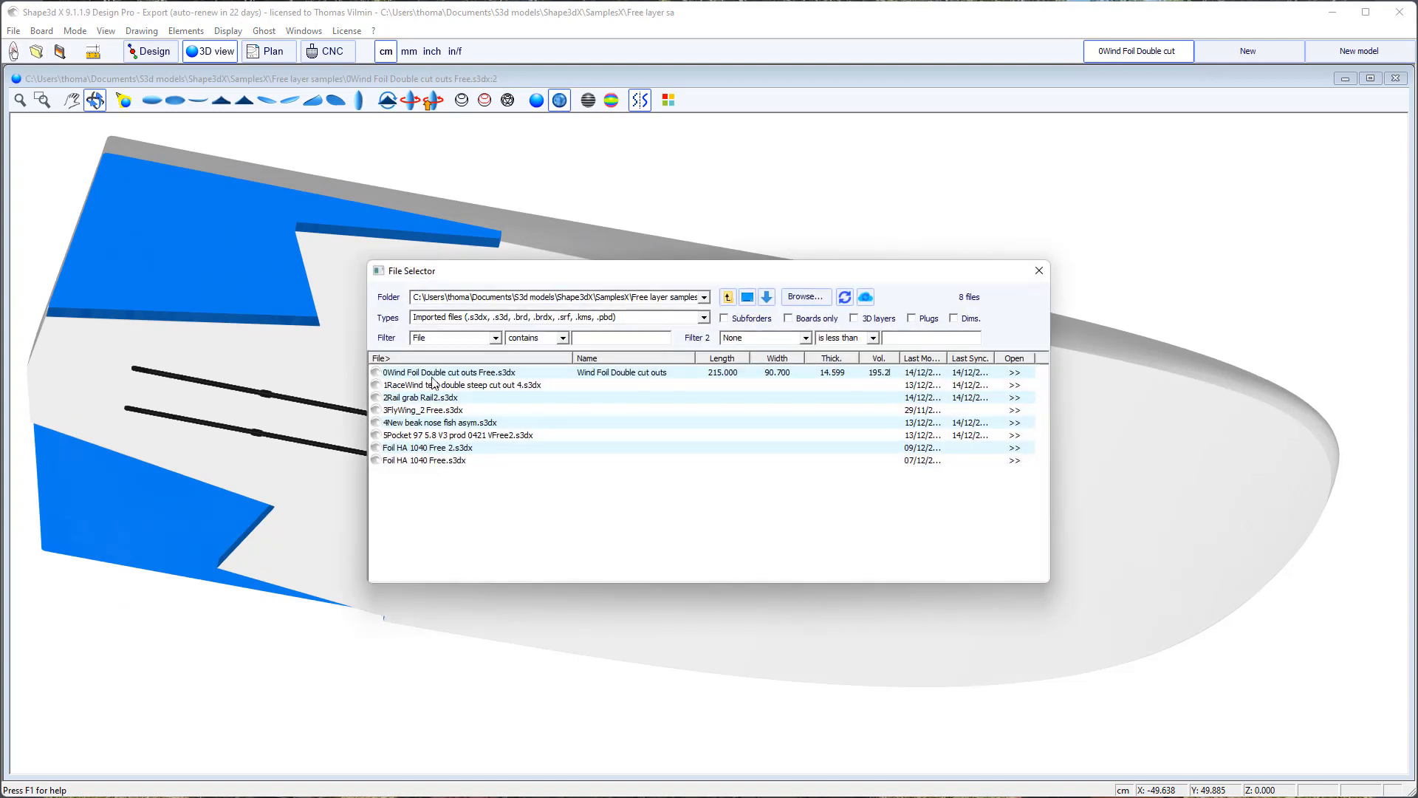
{"action": "left_click", "coordinate": [404, 390]}
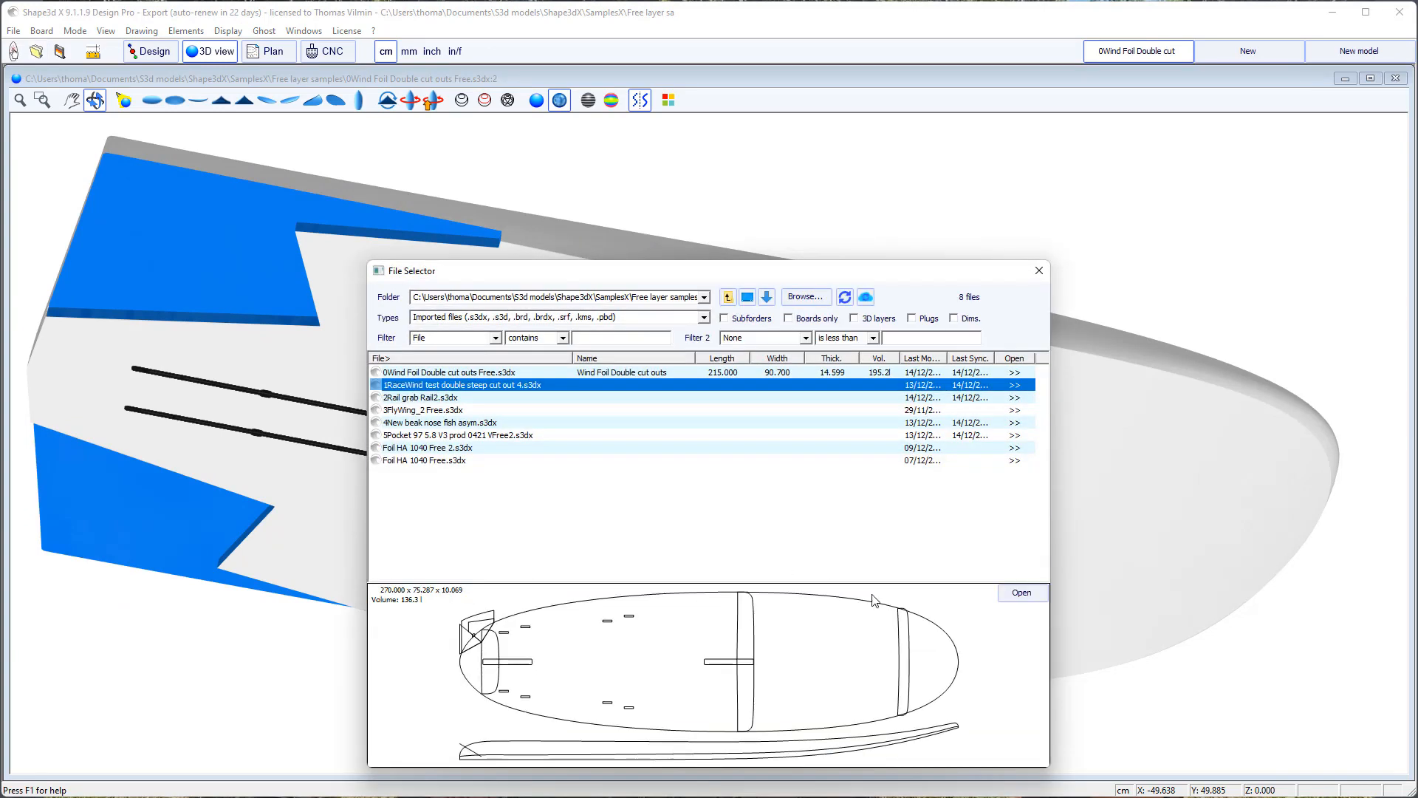
{"action": "left_click", "coordinate": [1016, 593]}
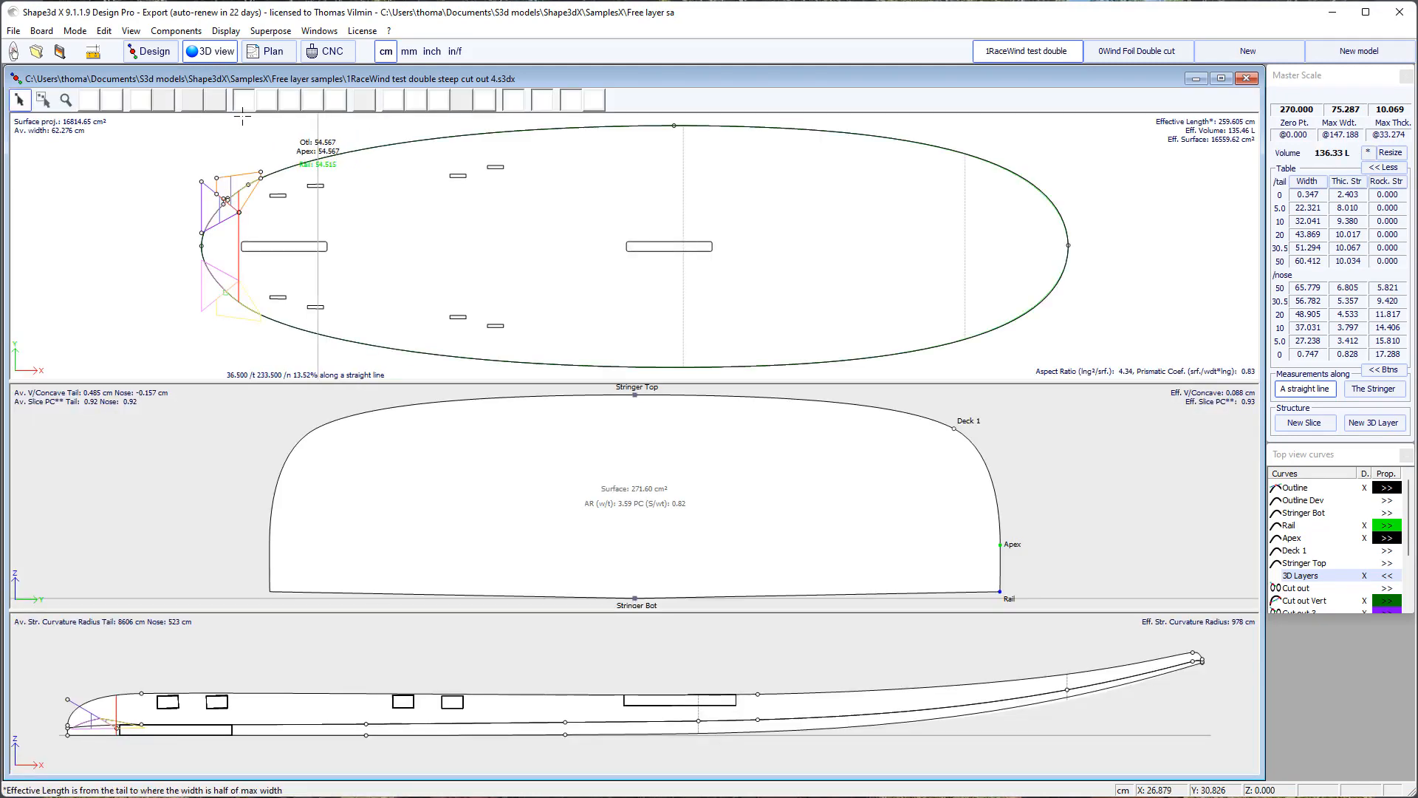
{"action": "left_click", "coordinate": [213, 52]}
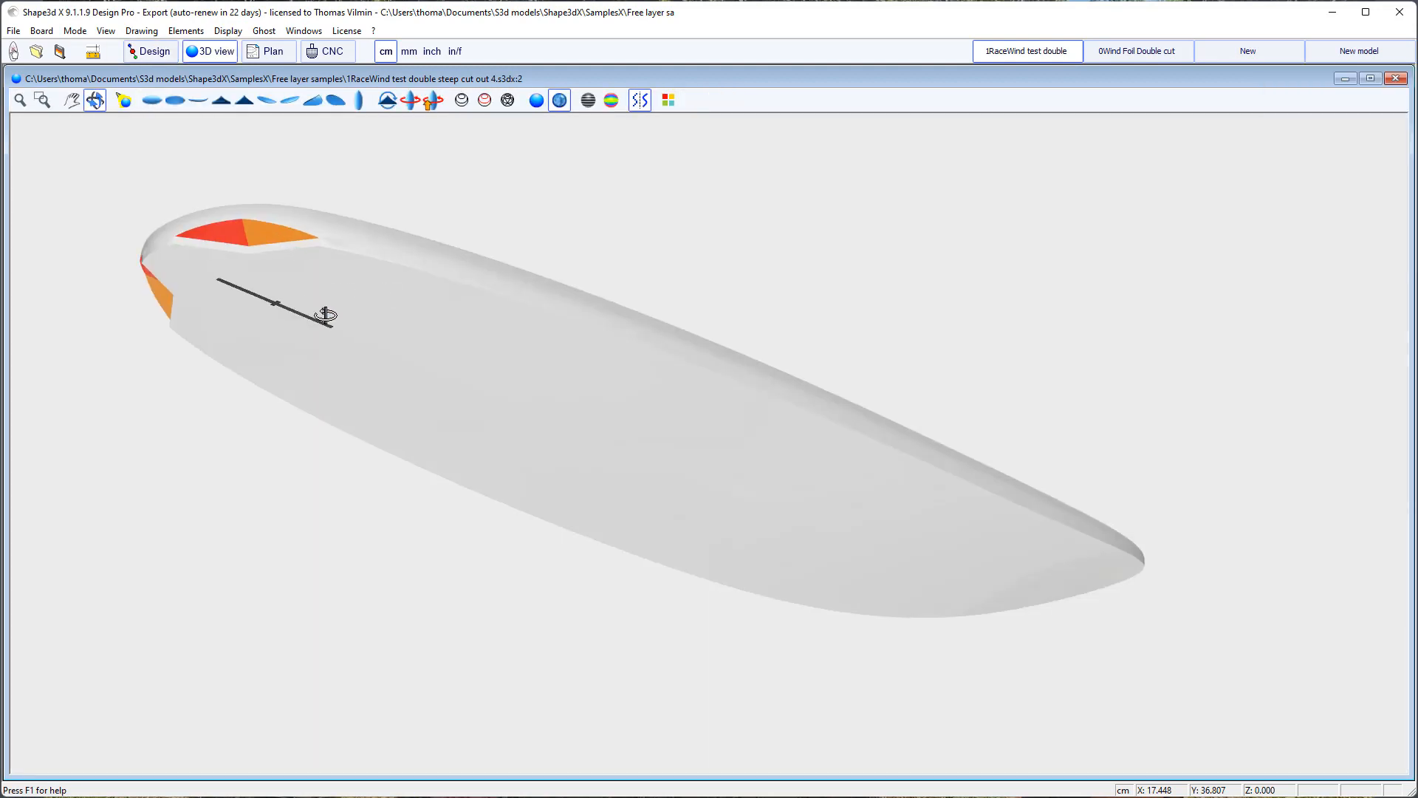
{"action": "left_click_drag", "start_coordinate": [326, 317], "coordinate": [377, 263]}
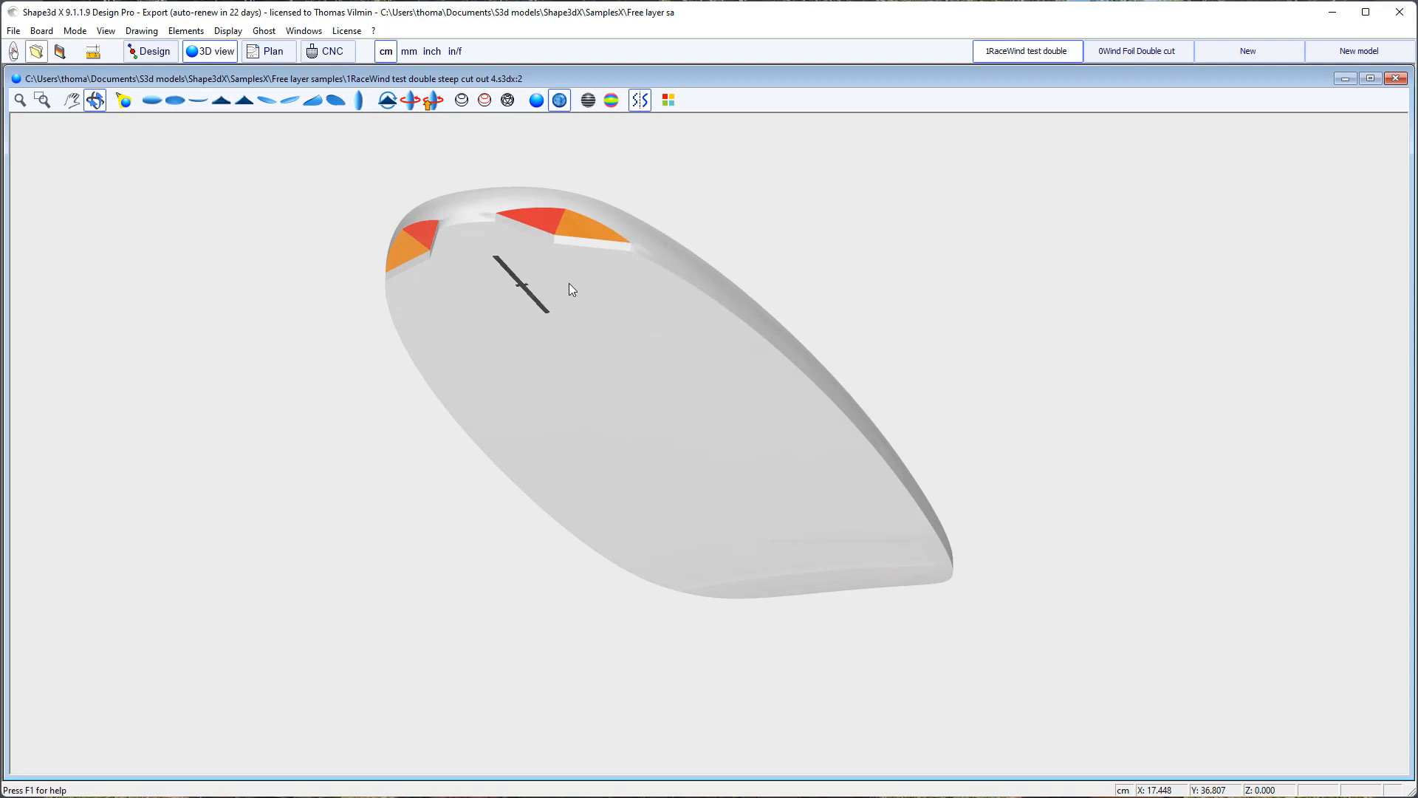
Open the sample 2Rail grab Rail2.s3dx and examine its rail grab layer in the design curves and in 3D.
{"action": "left_click", "coordinate": [427, 400]}
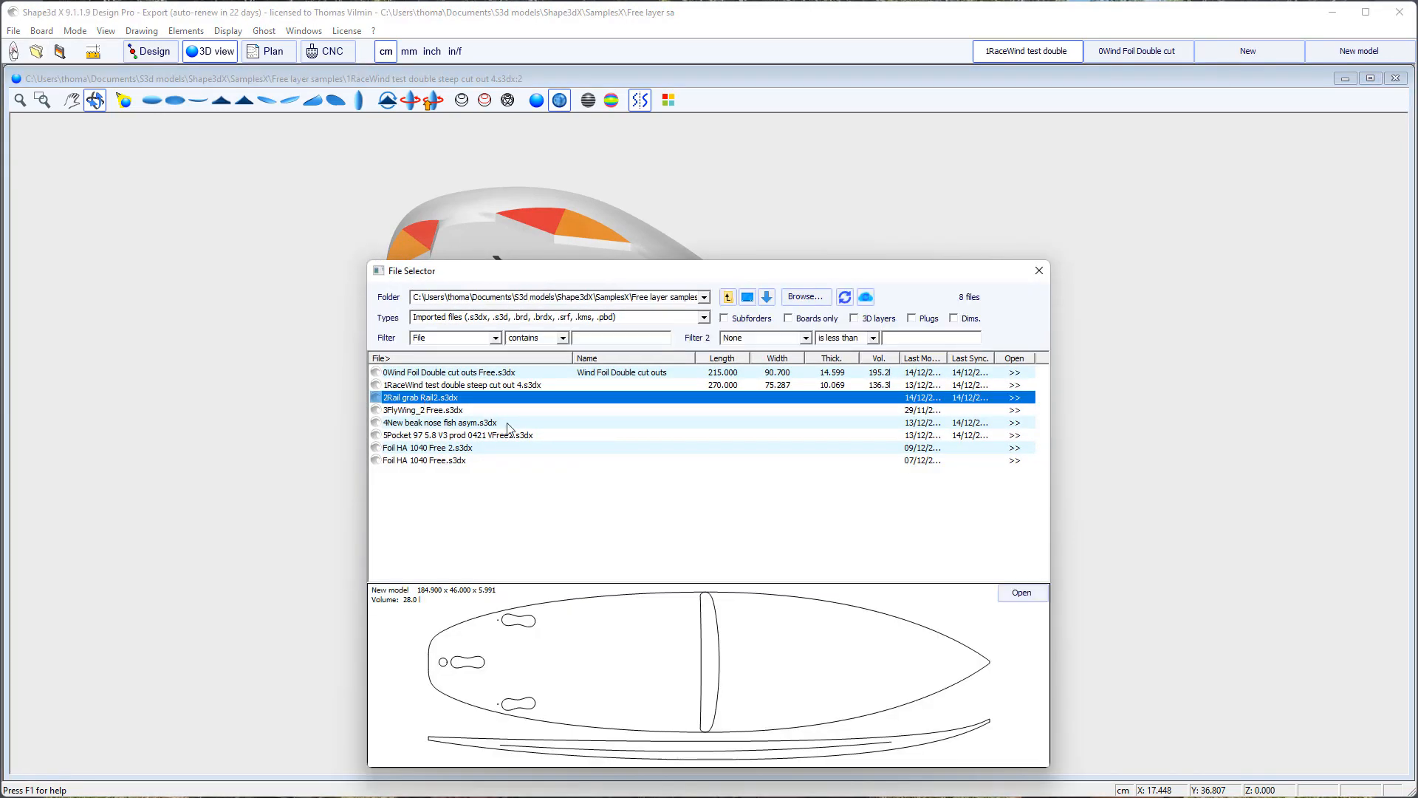
{"action": "left_click", "coordinate": [1022, 593]}
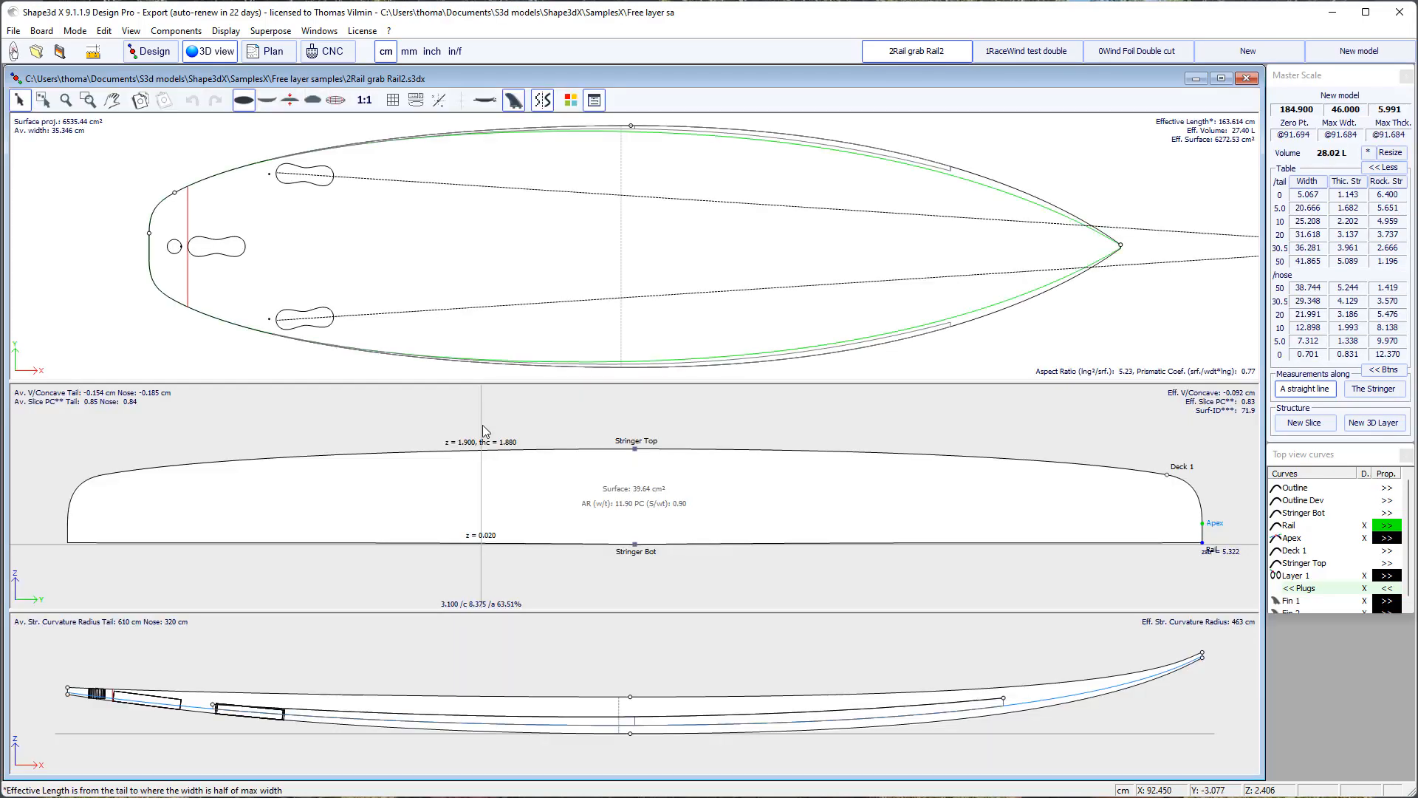
{"action": "left_click", "coordinate": [621, 206]}
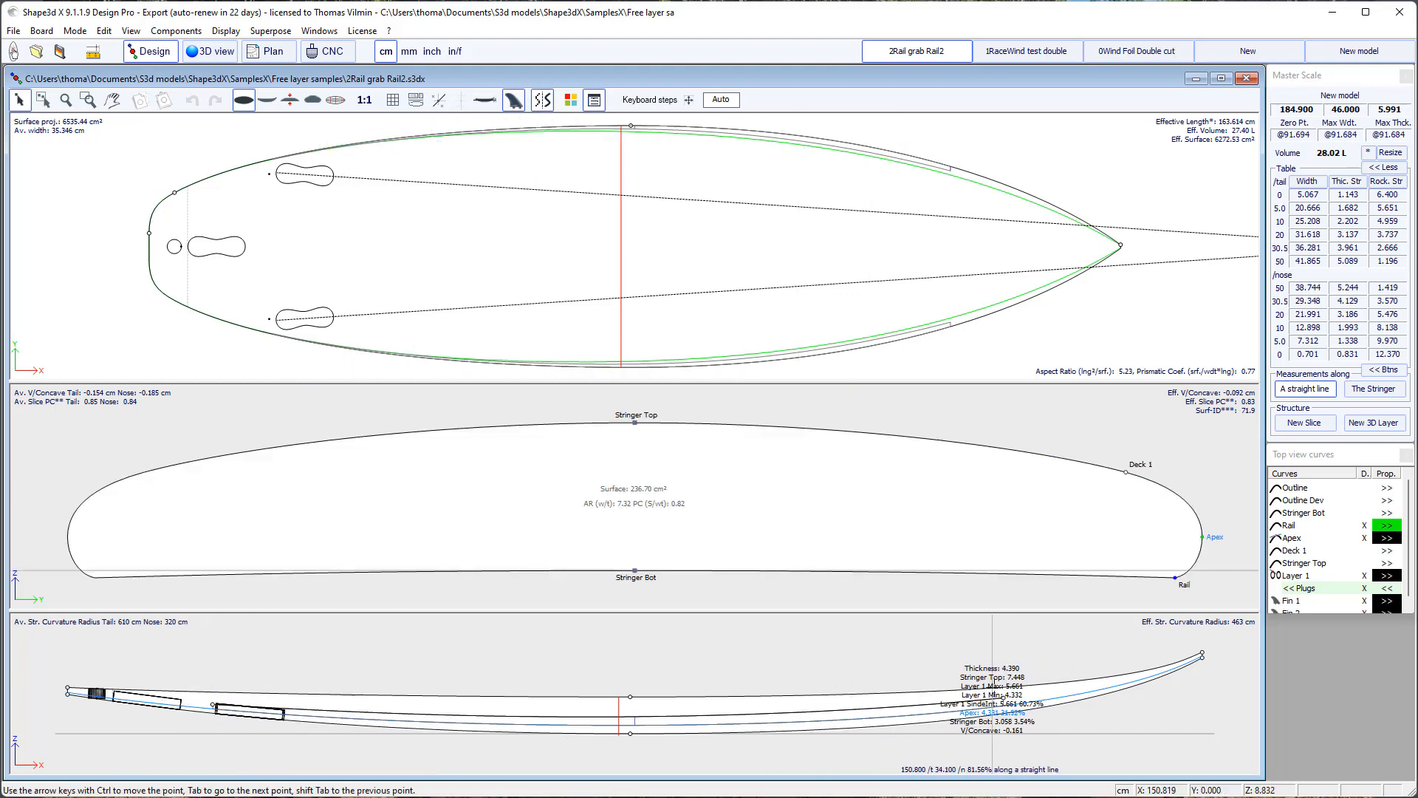
{"action": "left_click", "coordinate": [1027, 748]}
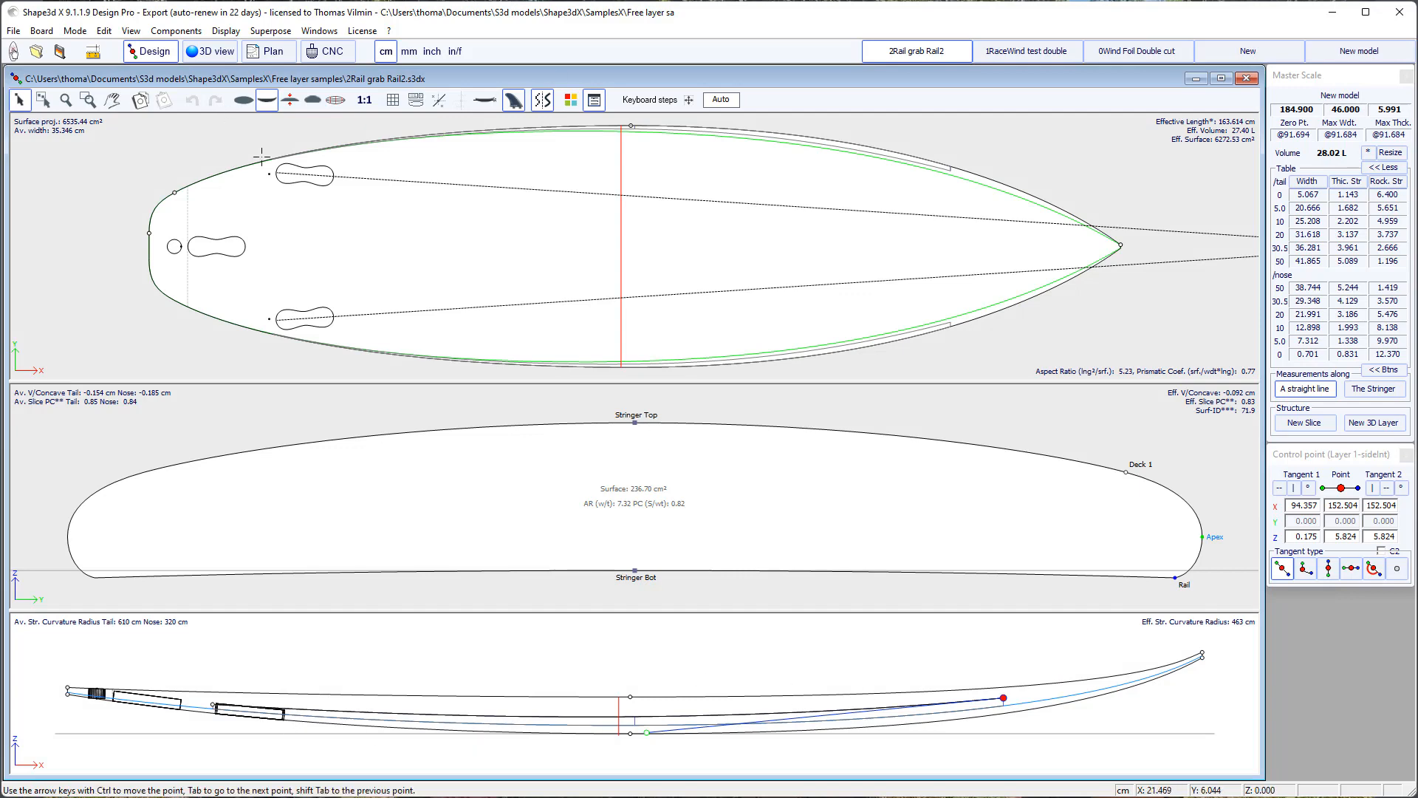
{"action": "left_click", "coordinate": [211, 51]}
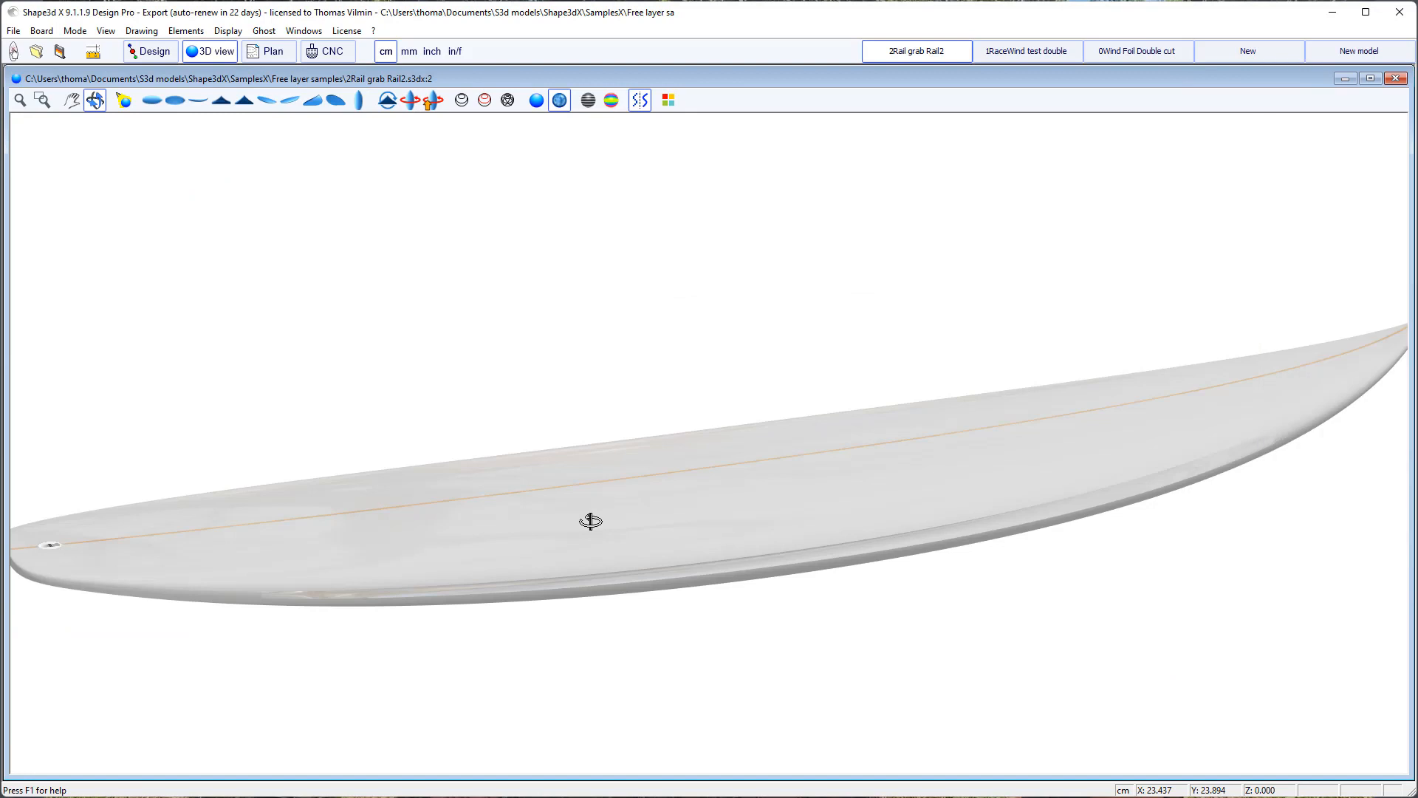
{"action": "left_click_drag", "start_coordinate": [535, 485], "coordinate": [279, 516]}
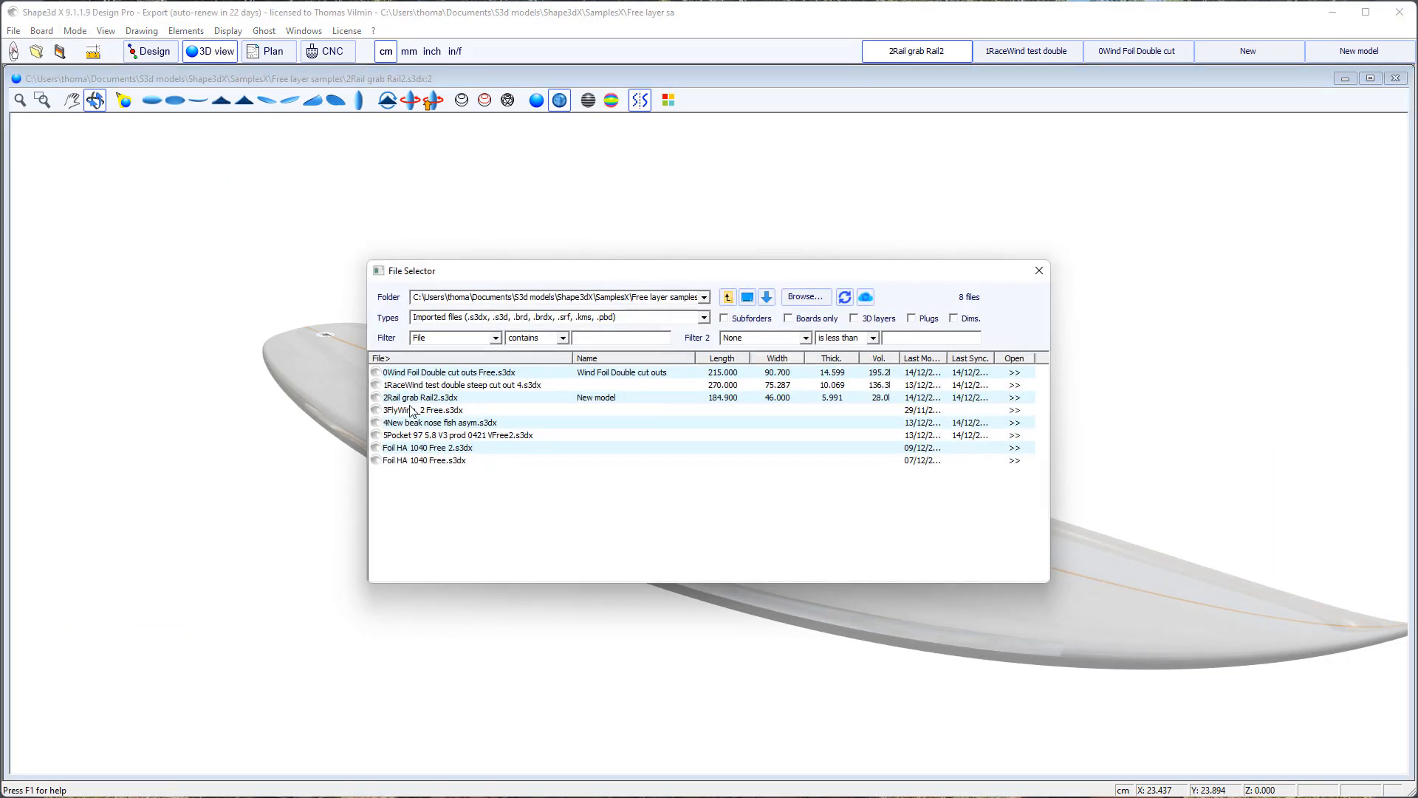
Open the sample 3FlyWing_2 Free.s3dx and show its wings and swallow tail in 3D from several angles.
{"action": "left_click", "coordinate": [411, 411]}
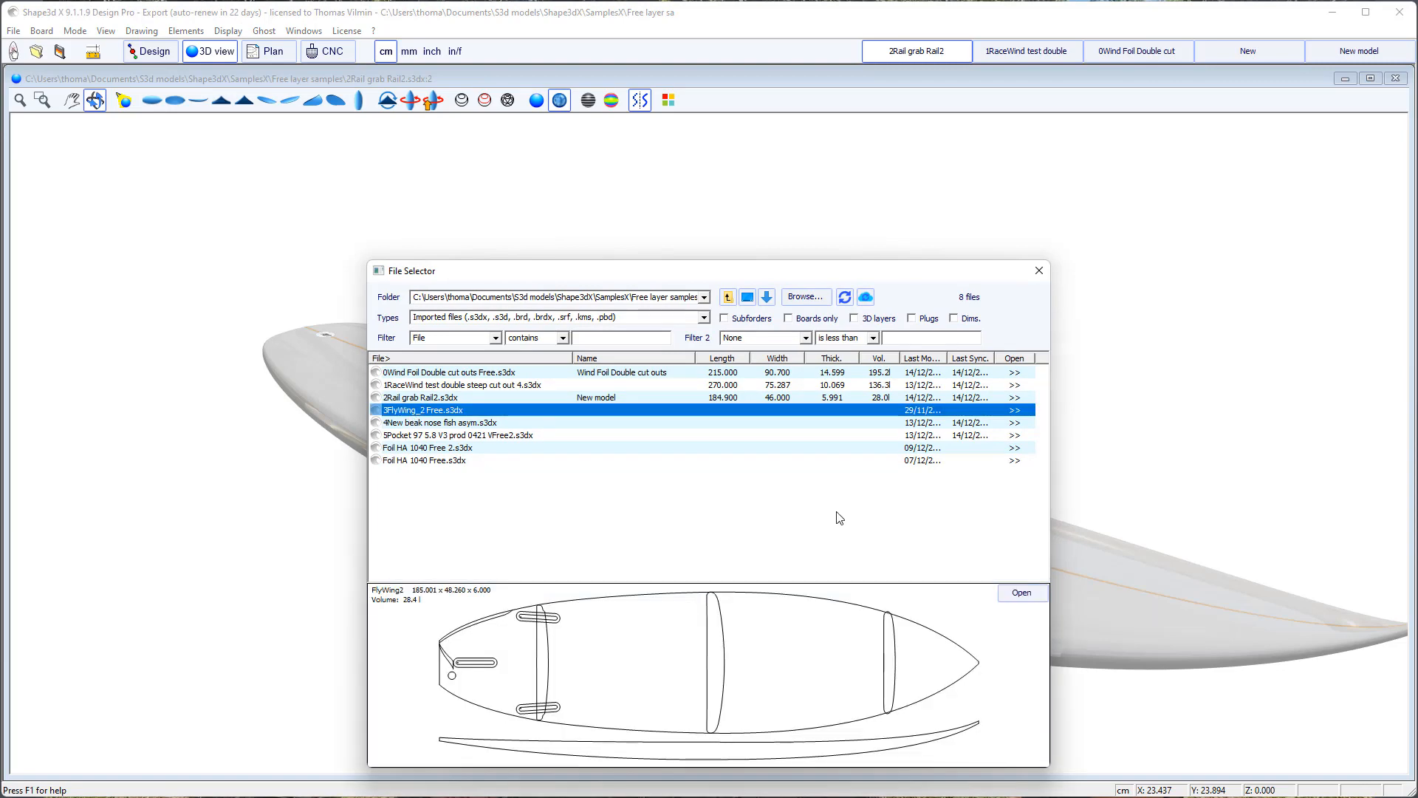
{"action": "left_click", "coordinate": [1022, 592]}
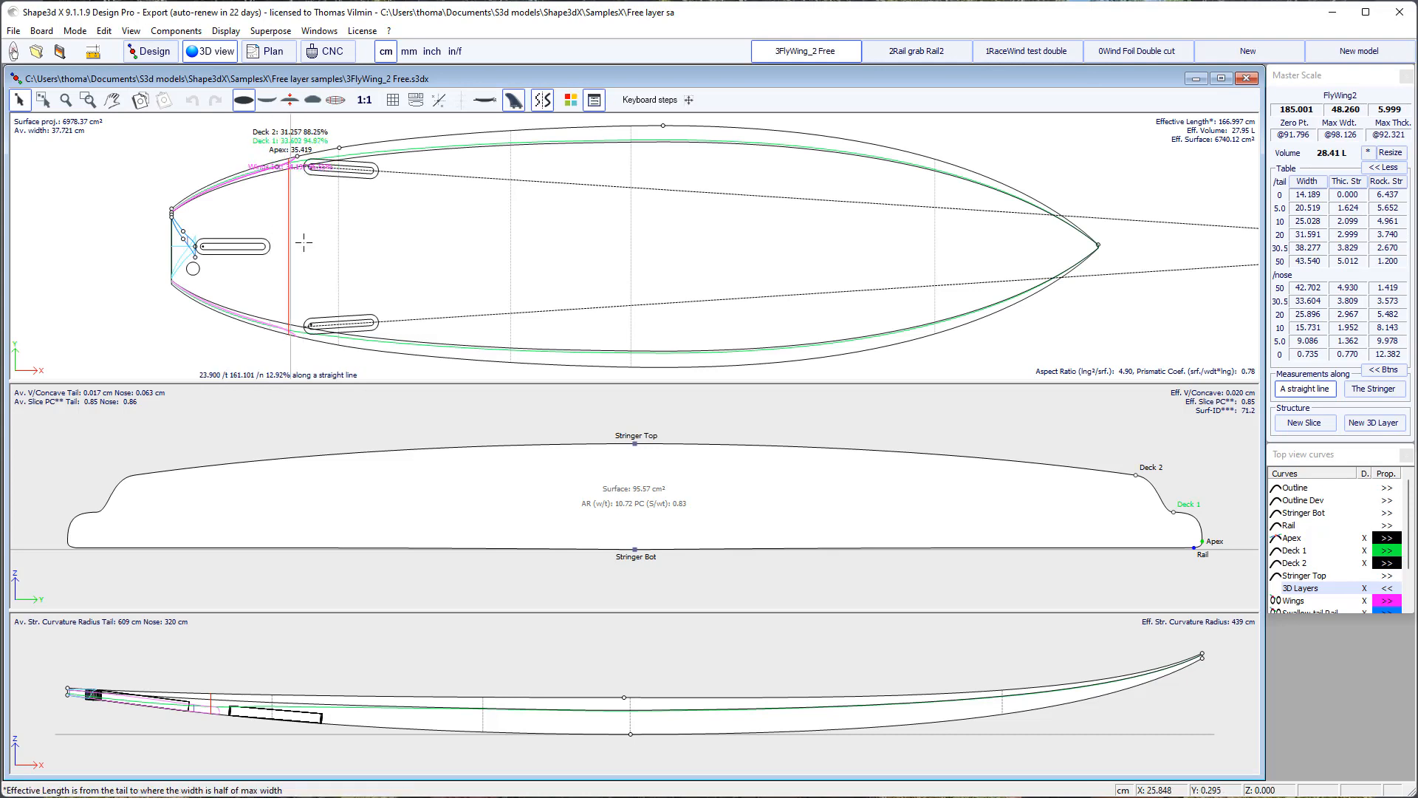
{"action": "left_click", "coordinate": [307, 224]}
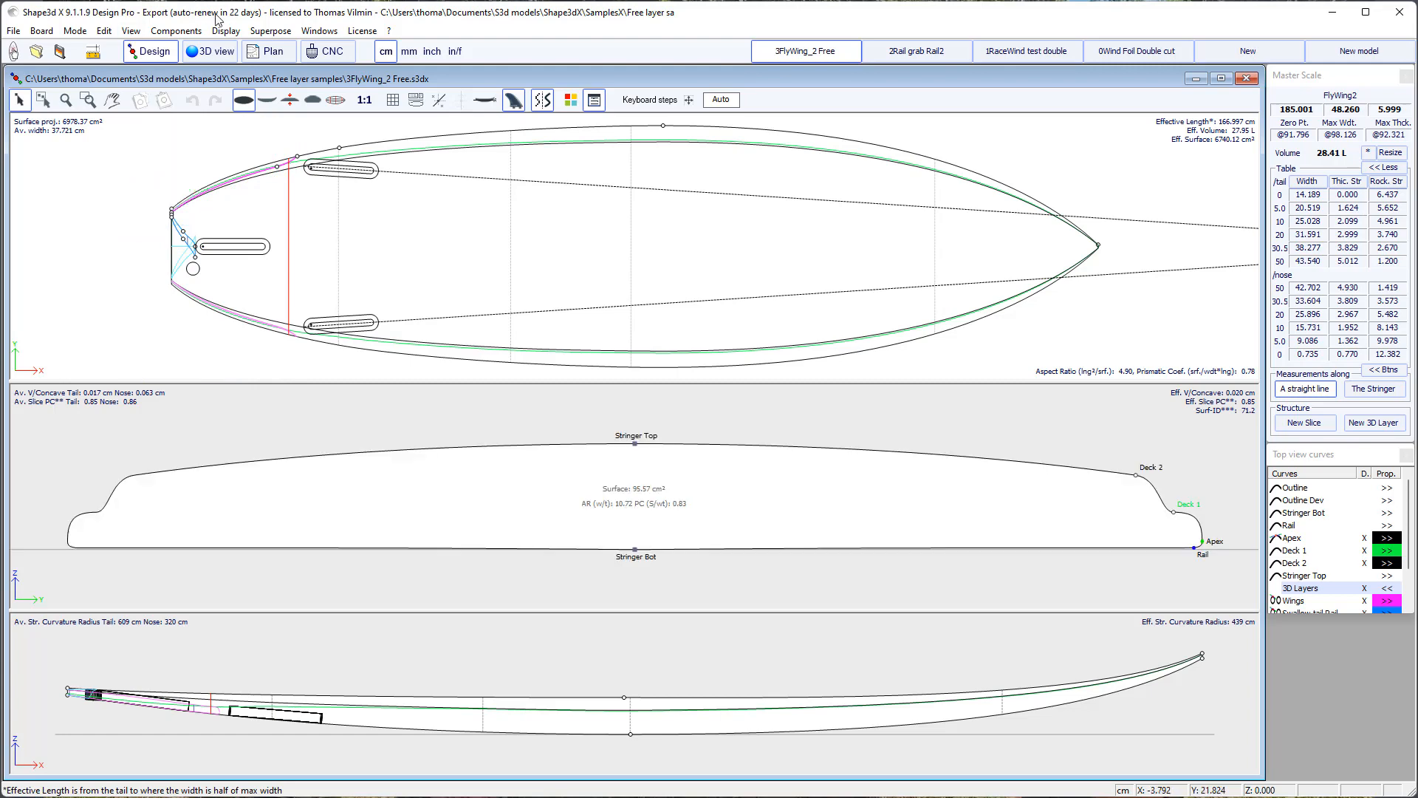
{"action": "left_click", "coordinate": [217, 53]}
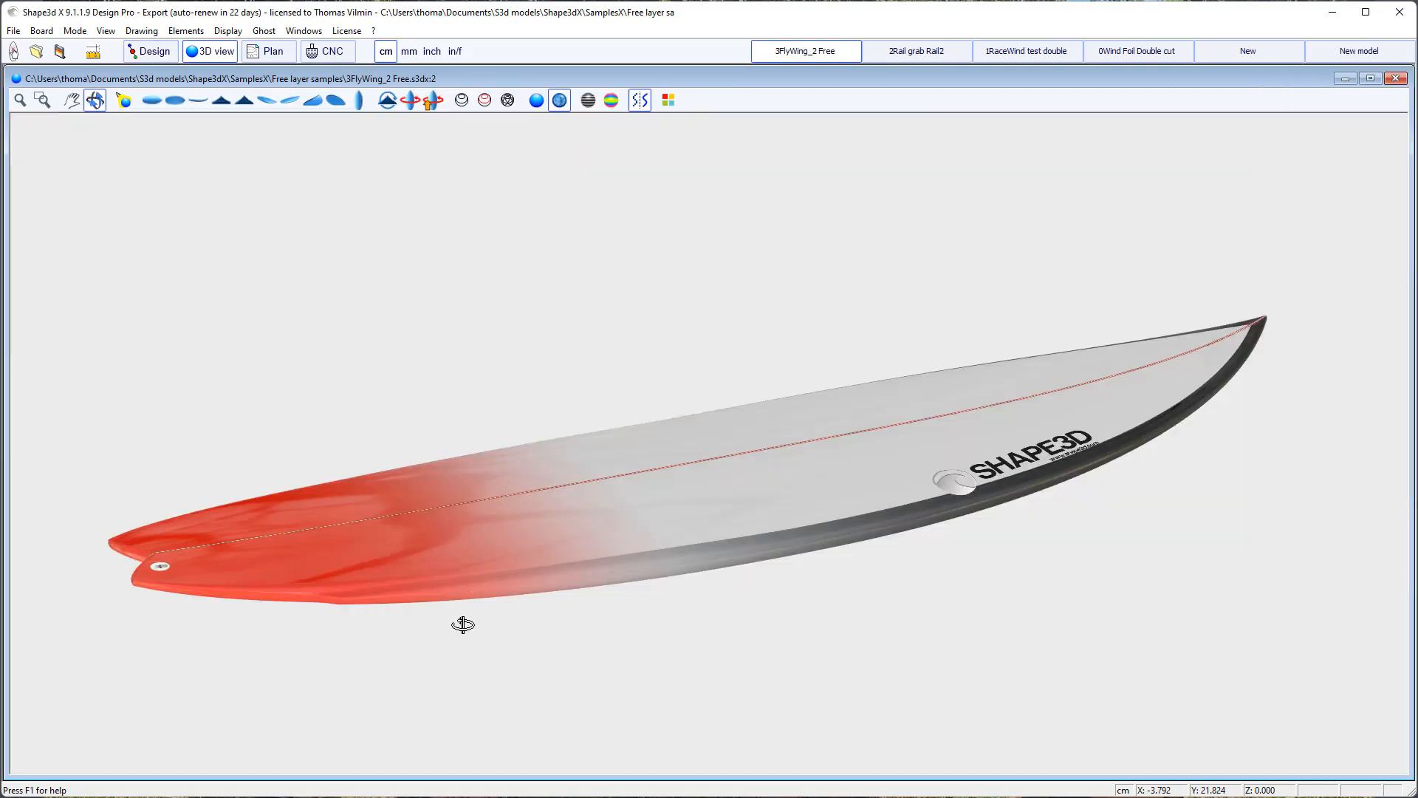
{"action": "left_click_drag", "start_coordinate": [463, 625], "coordinate": [561, 566]}
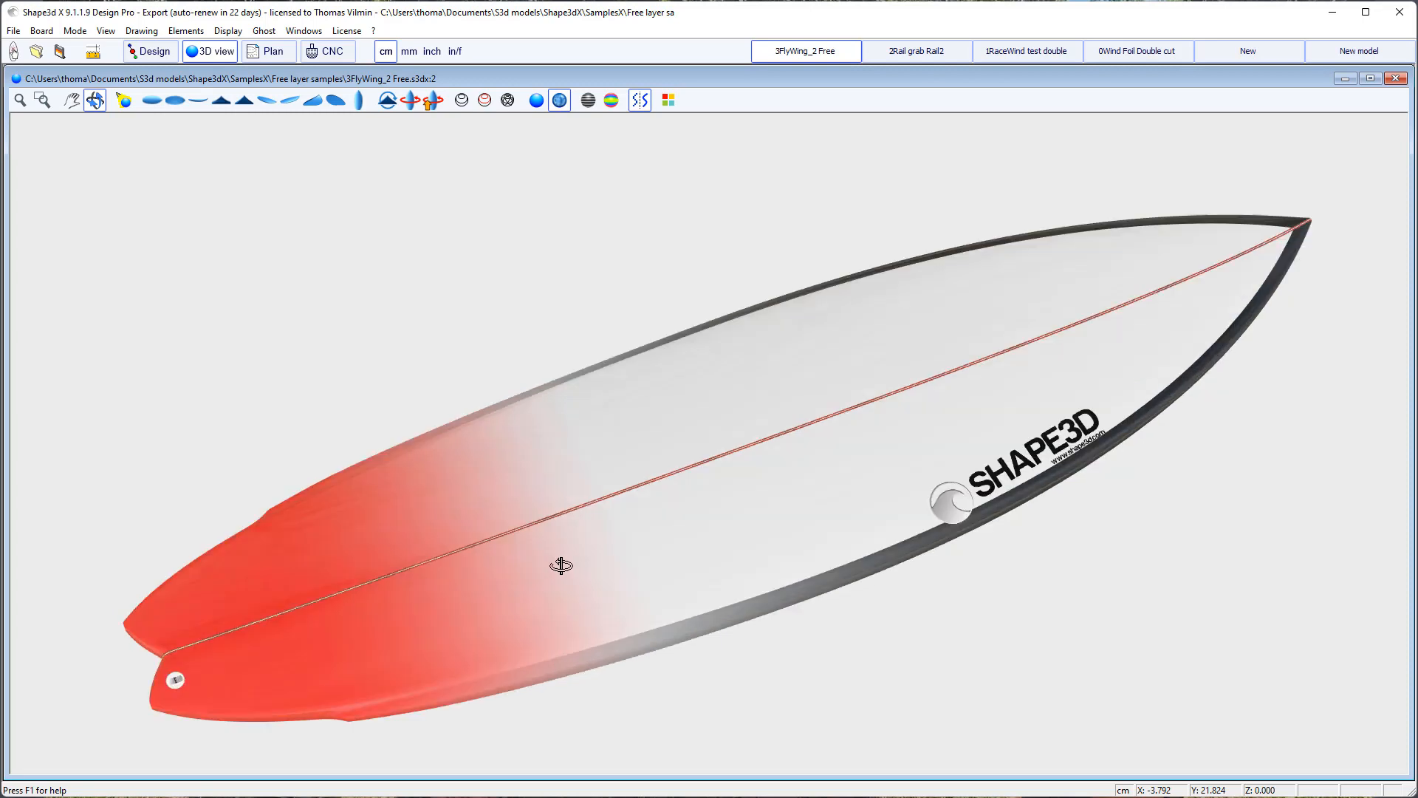
{"action": "left_click_drag", "start_coordinate": [563, 508], "coordinate": [505, 358]}
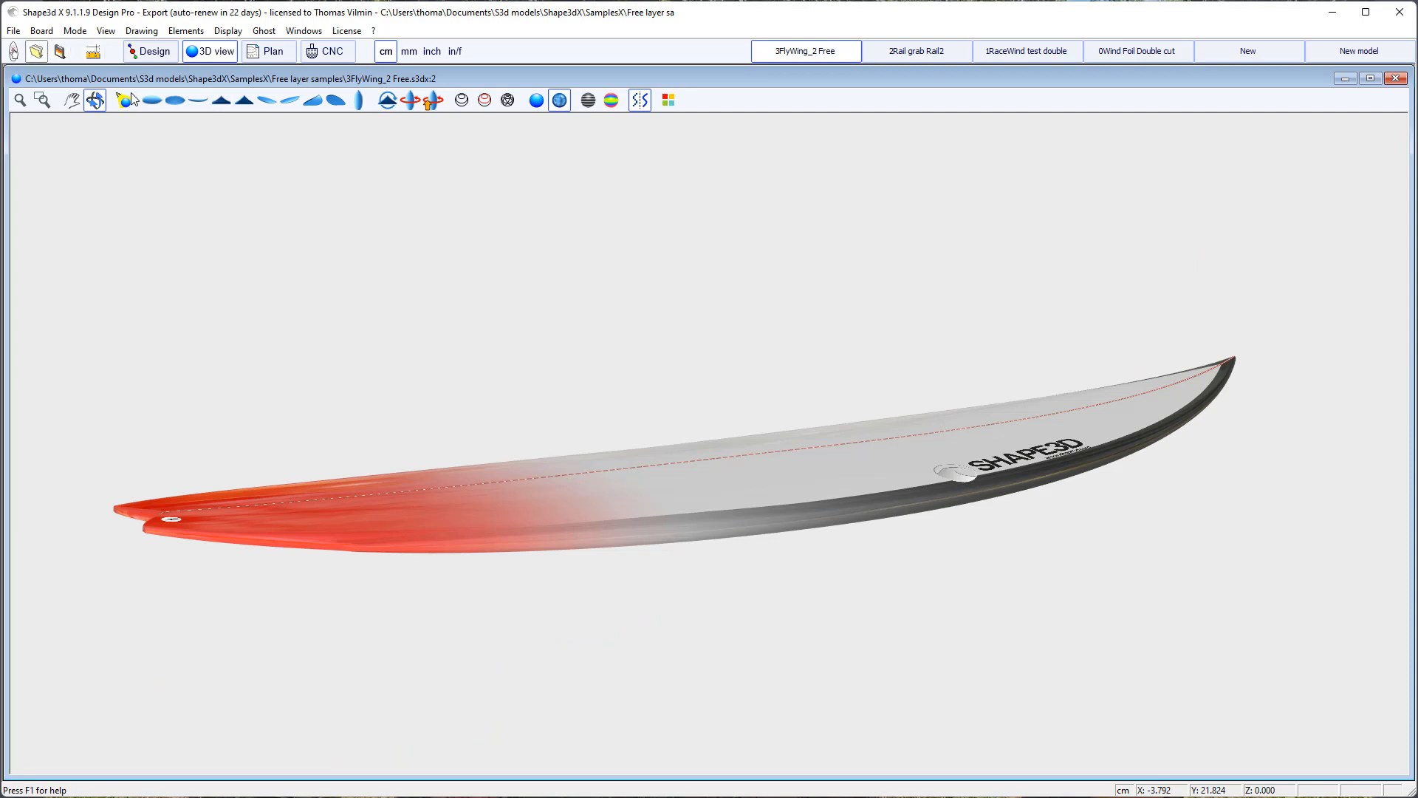
Open the sample 5Pocket 97 5.8 V3 prod 0421 VFree2.s3dx and view its stepped deck and tail in 3D.
{"action": "left_click", "coordinate": [129, 98]}
{"action": "left_click", "coordinate": [420, 436]}
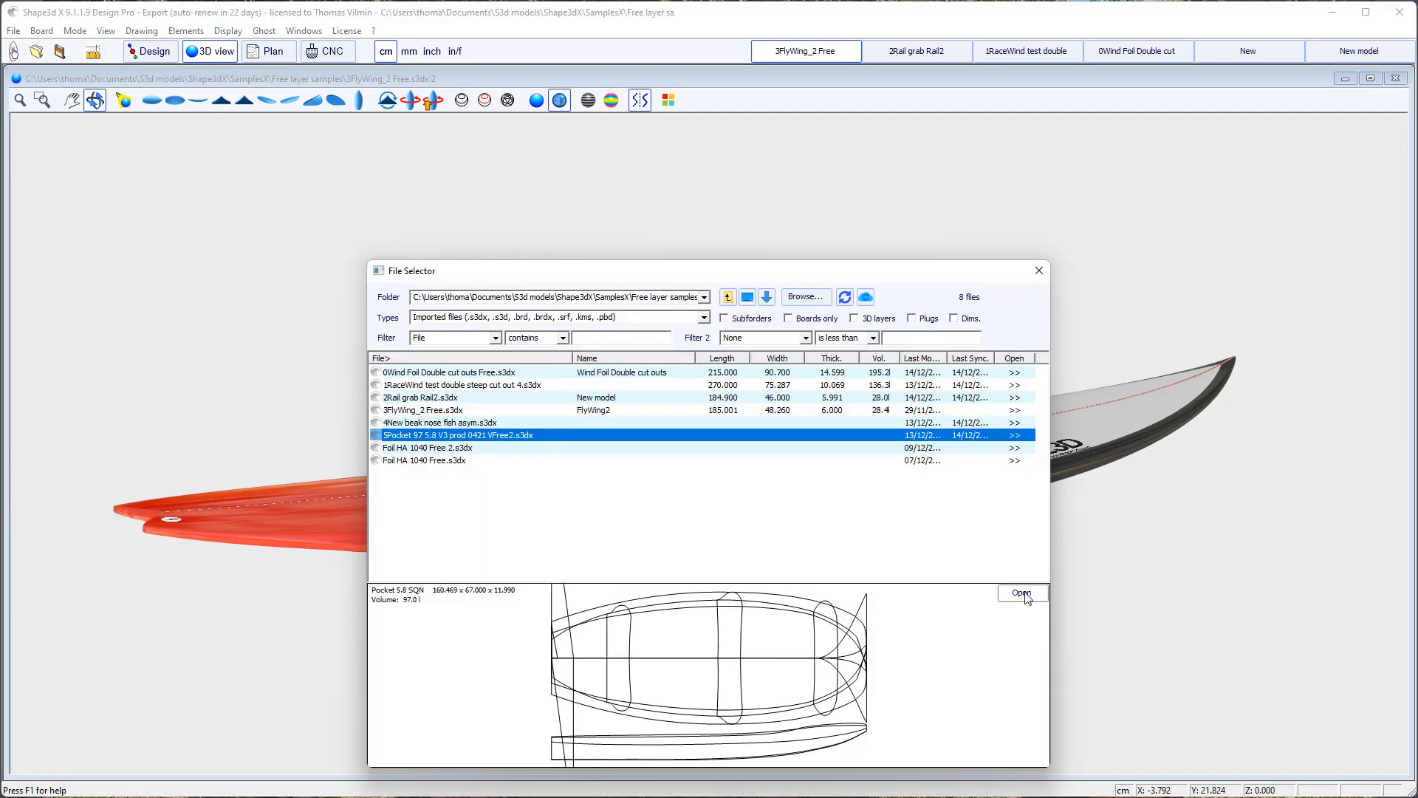
{"action": "left_click", "coordinate": [1024, 595]}
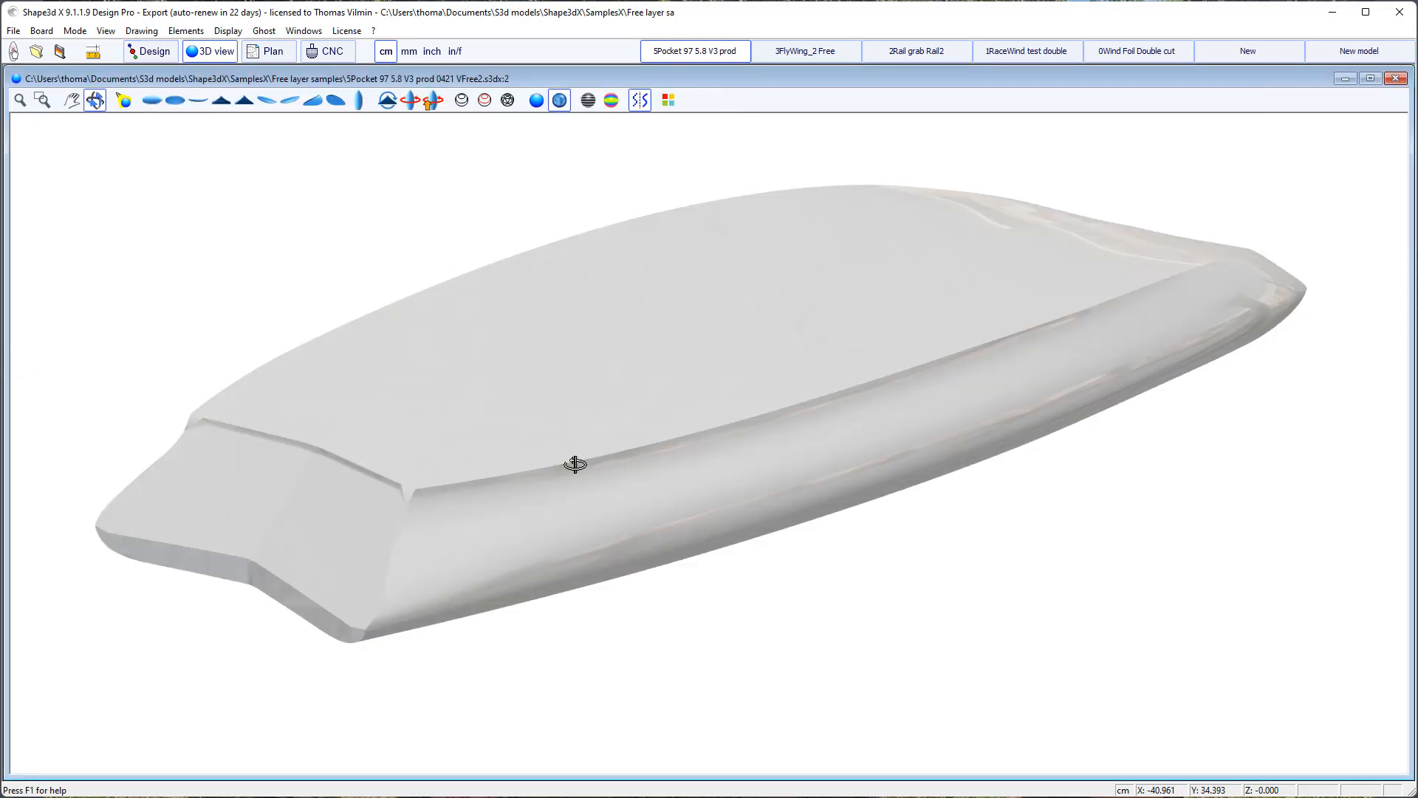
{"action": "left_click_drag", "start_coordinate": [574, 484], "coordinate": [599, 344]}
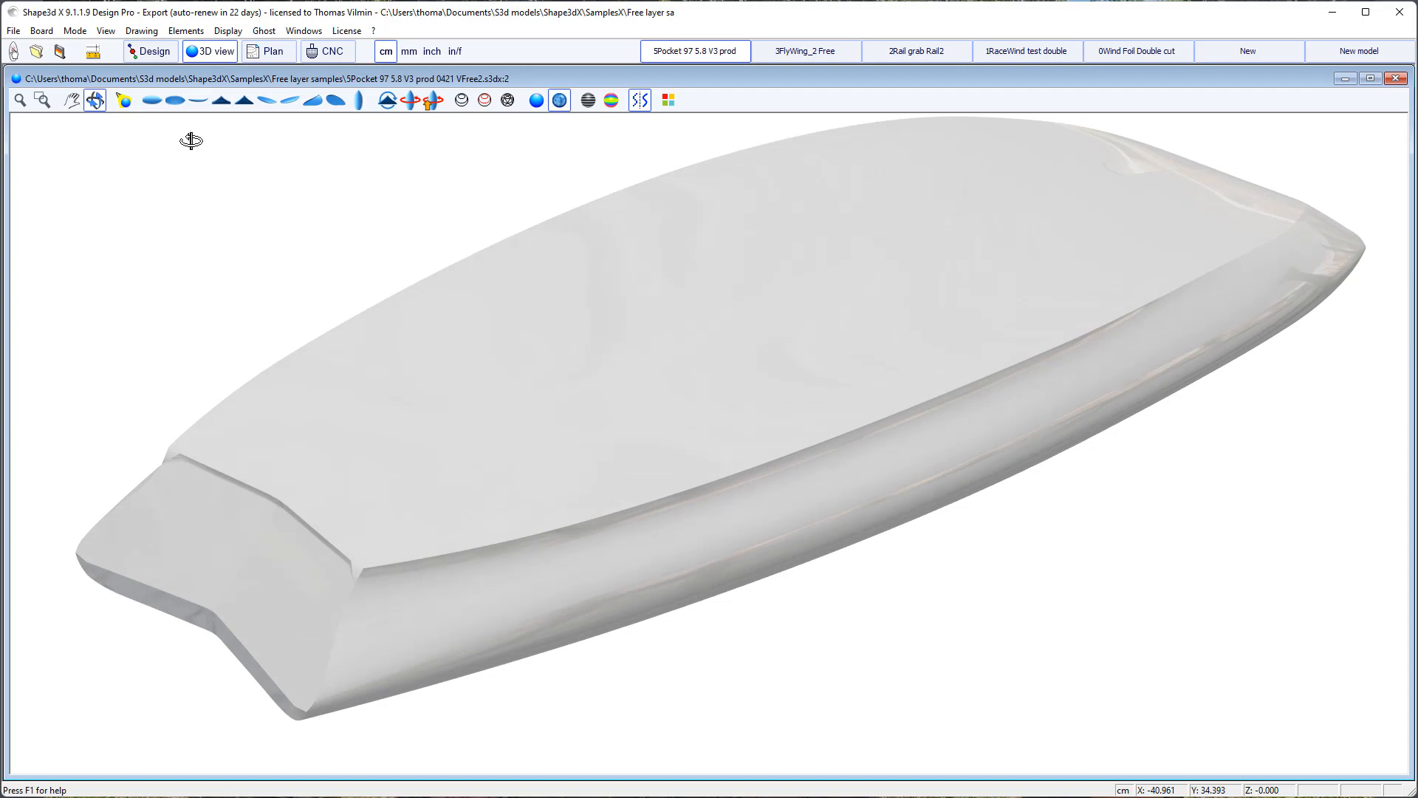
Open the sample Foil HA 1040 Free 2.s3dx and show the whole wing outline with its fuselage in the top view.
{"action": "left_click", "coordinate": [43, 54]}
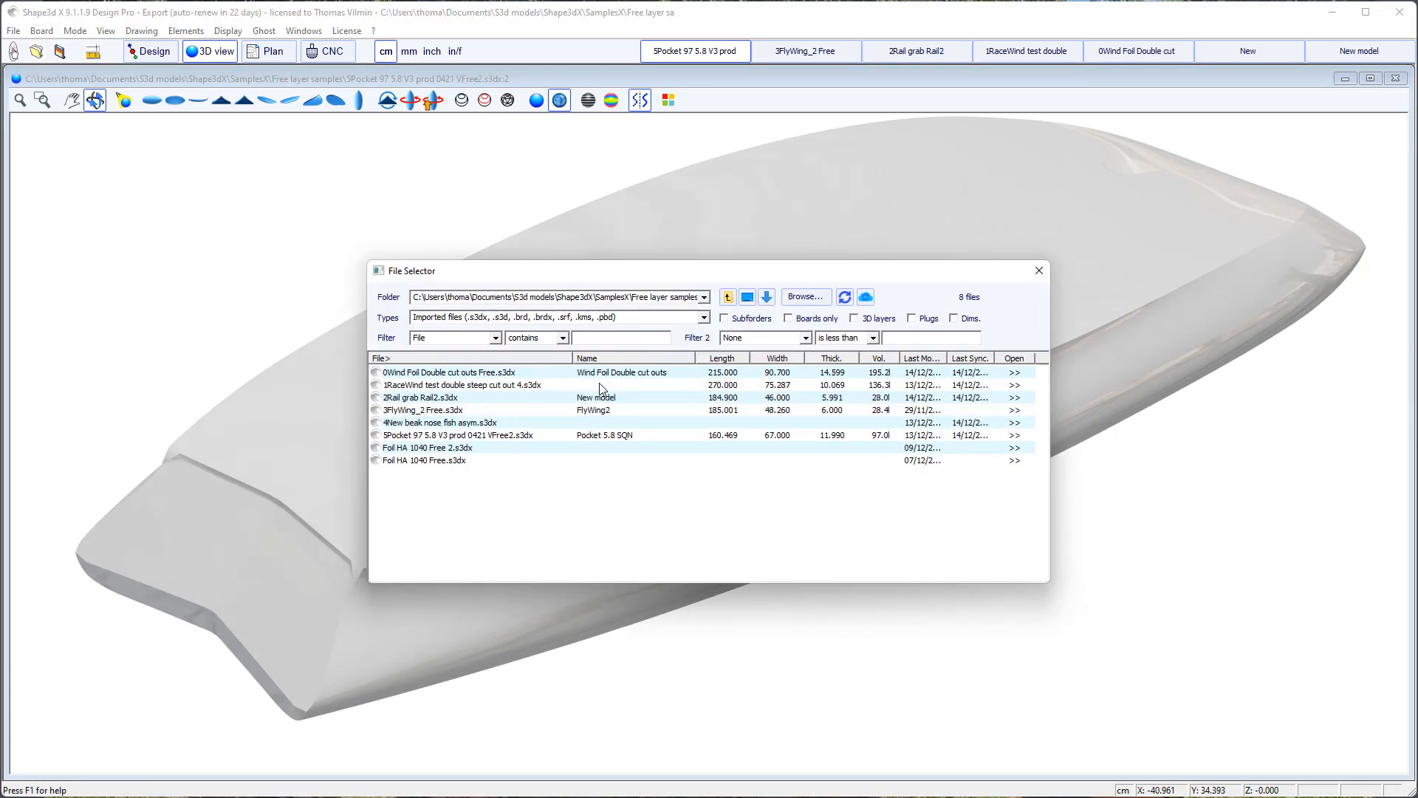
{"action": "left_click", "coordinate": [411, 448]}
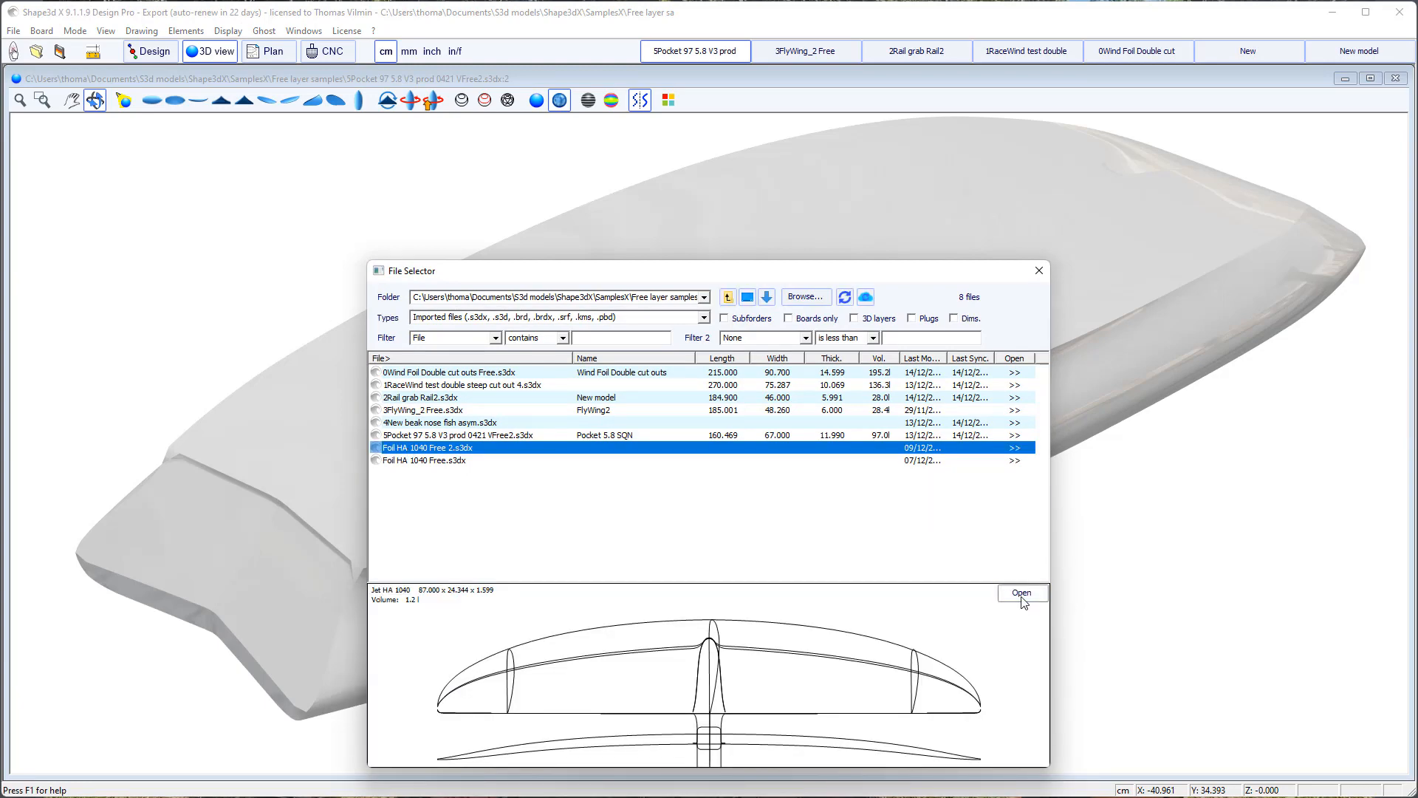
{"action": "left_click", "coordinate": [1022, 596]}
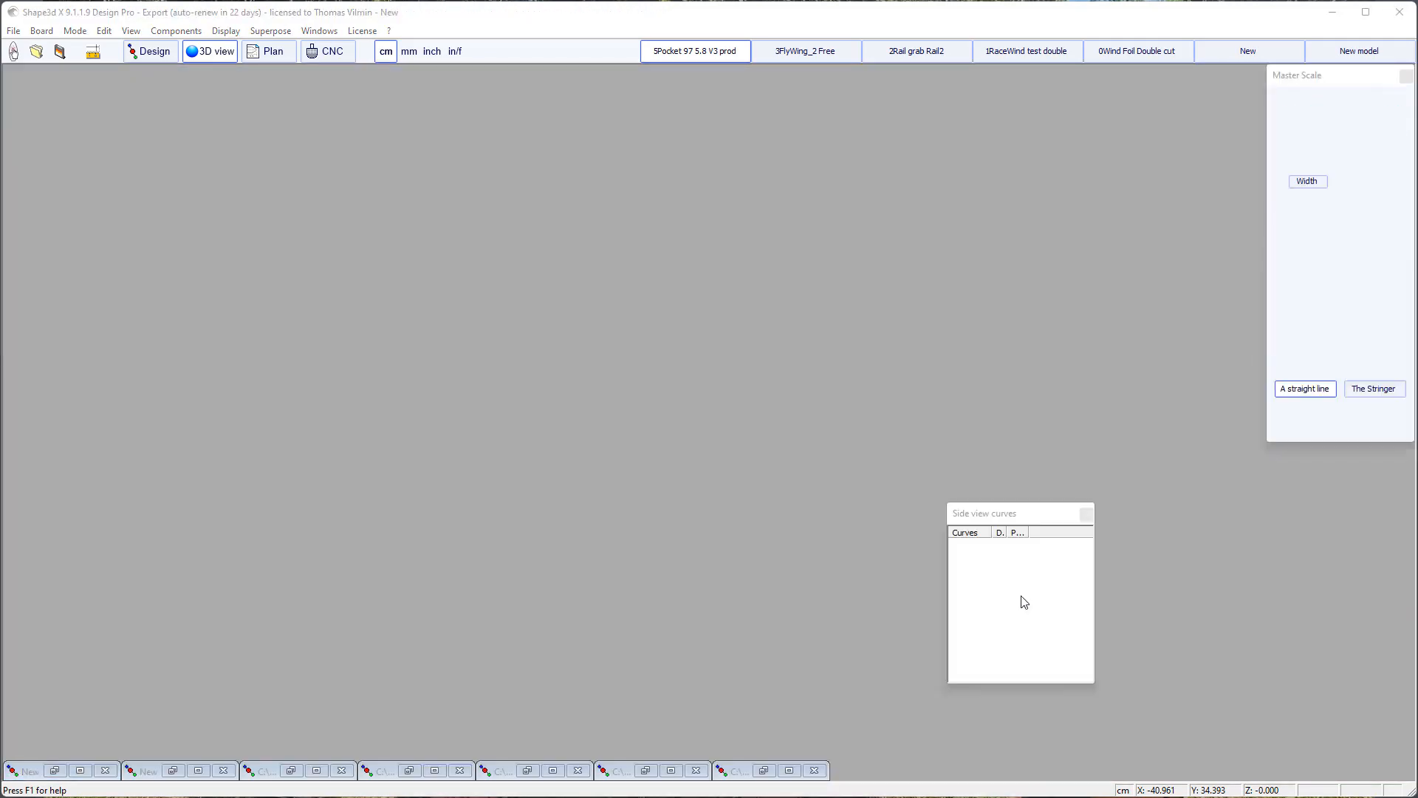
{"action": "scroll", "coordinate": [693, 191], "scroll_direction": "down", "scroll_amount": 2}
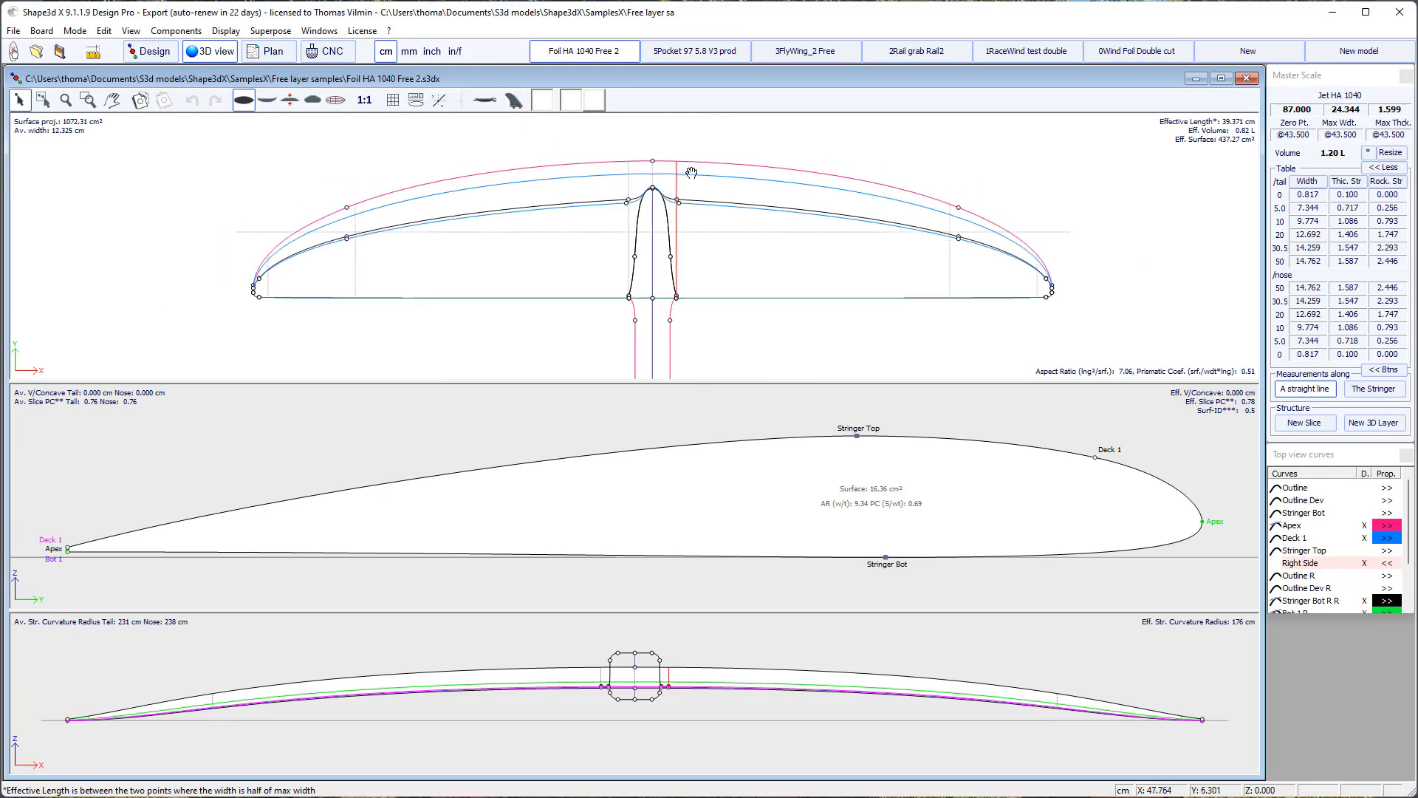
{"action": "scroll", "coordinate": [679, 192], "scroll_direction": "down", "scroll_amount": 1}
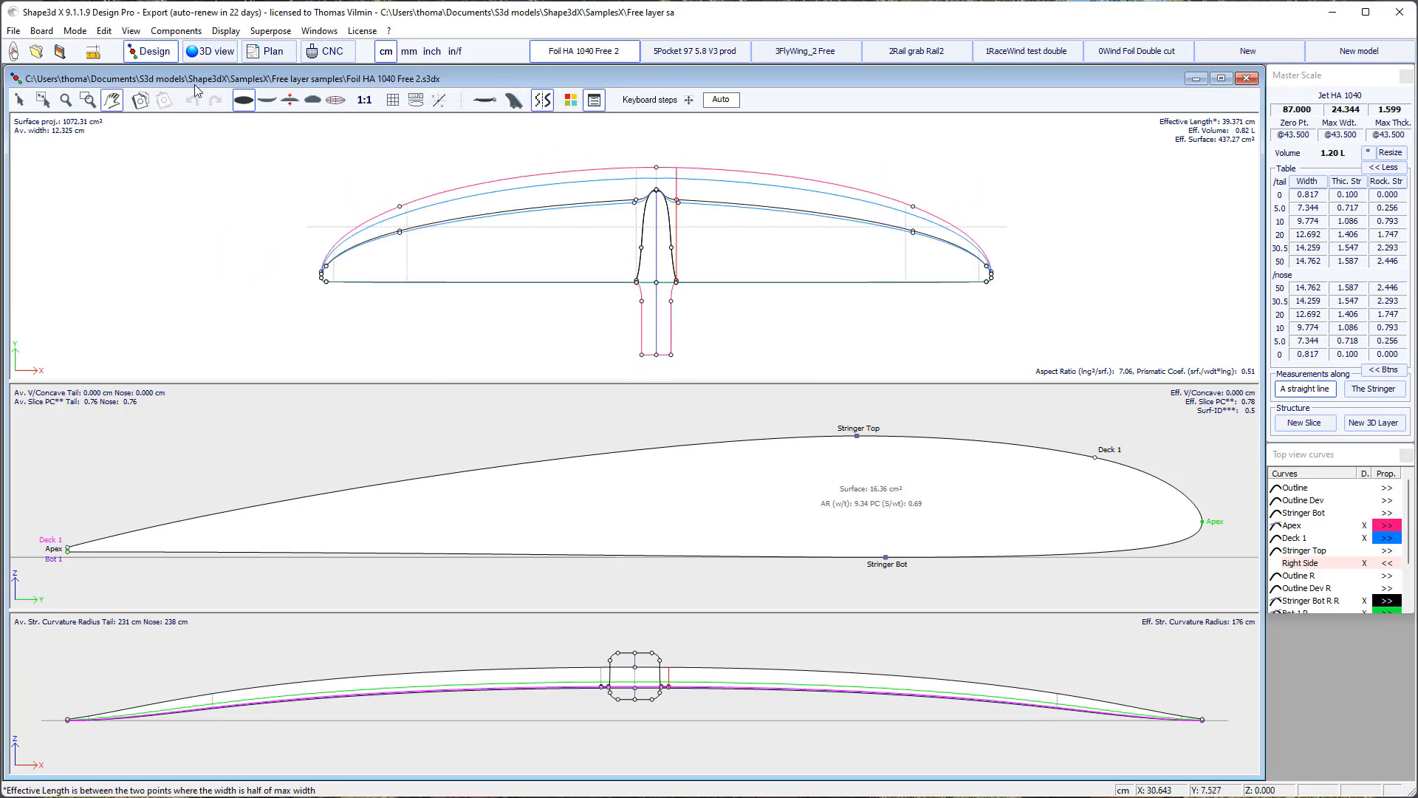
Inspect the foil wing and its fuselage in 3D from above and from below.
{"action": "left_click", "coordinate": [210, 51]}
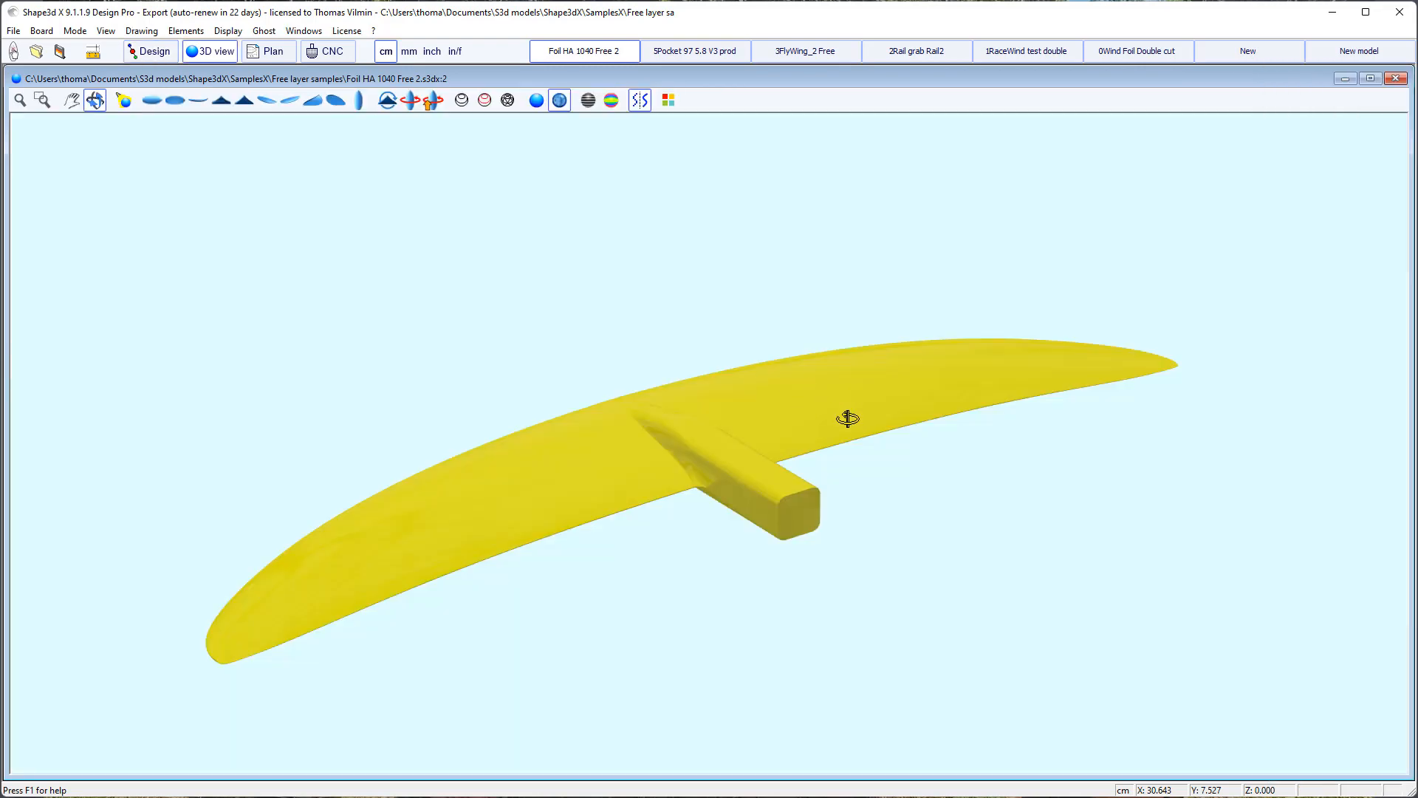
{"action": "left_click", "coordinate": [150, 101]}
{"action": "left_click", "coordinate": [175, 105]}
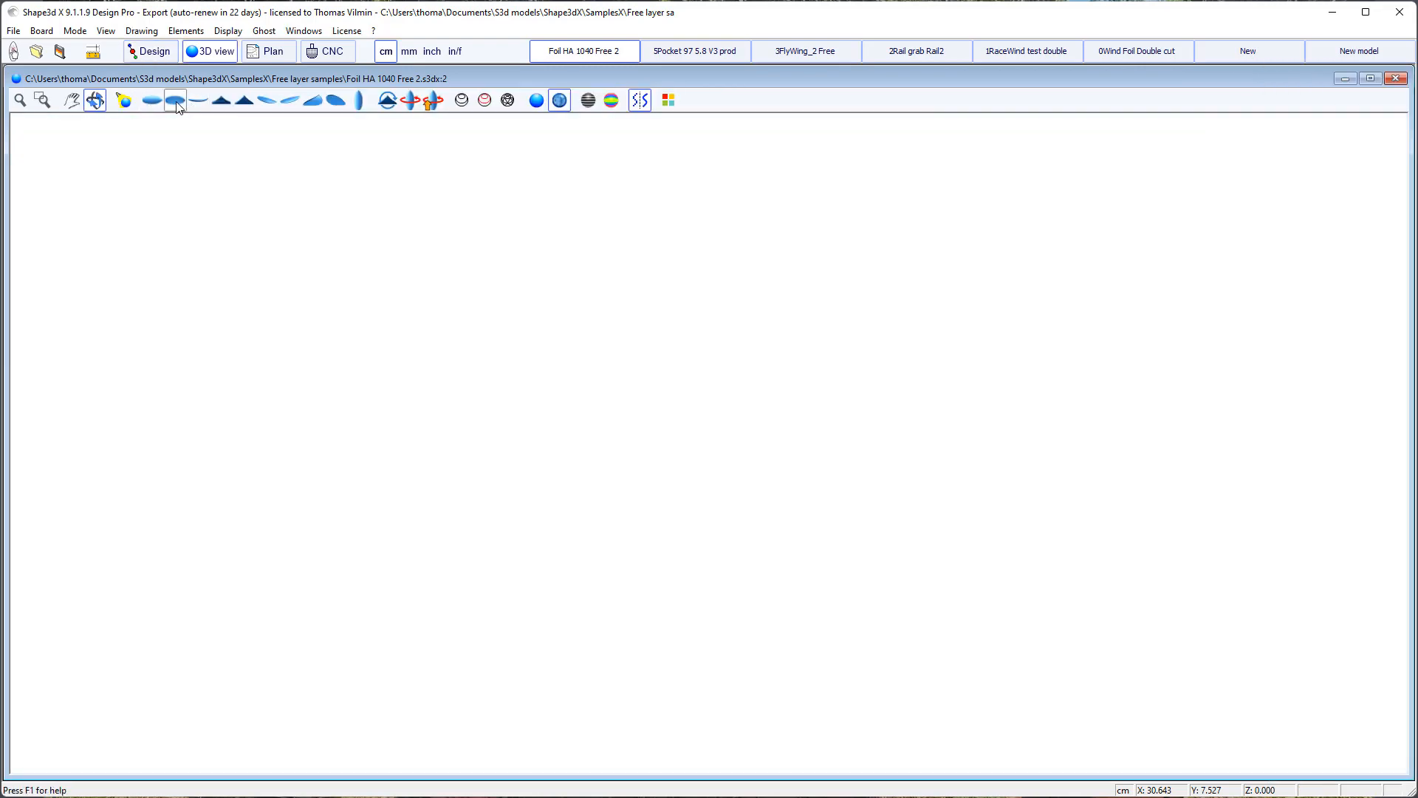
{"action": "left_click_drag", "start_coordinate": [484, 571], "coordinate": [570, 431]}
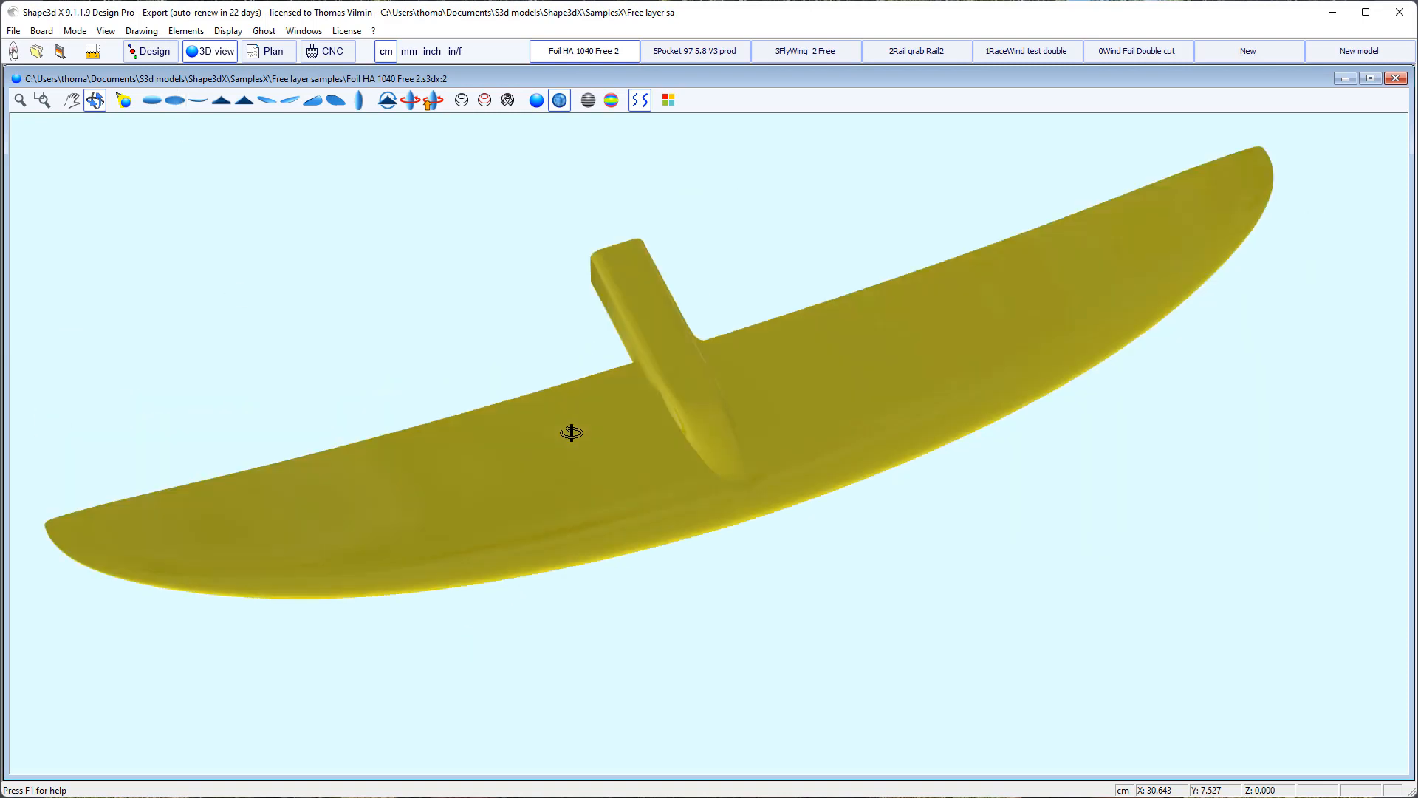
Open the sample Foil HA 1040 Free.s3dx and show its central recess and screw holes in 3D.
{"action": "left_click", "coordinate": [36, 52]}
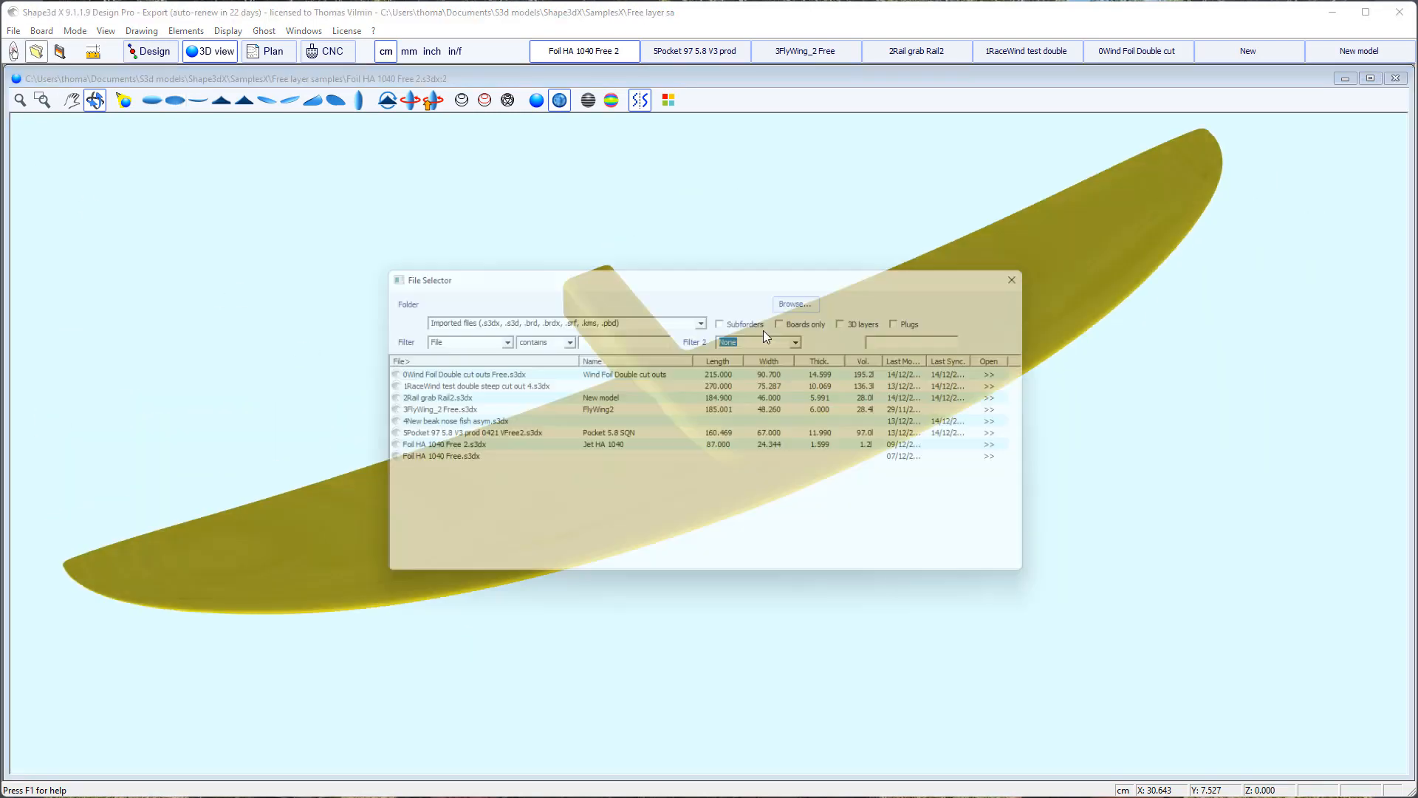
{"action": "left_click", "coordinate": [419, 461]}
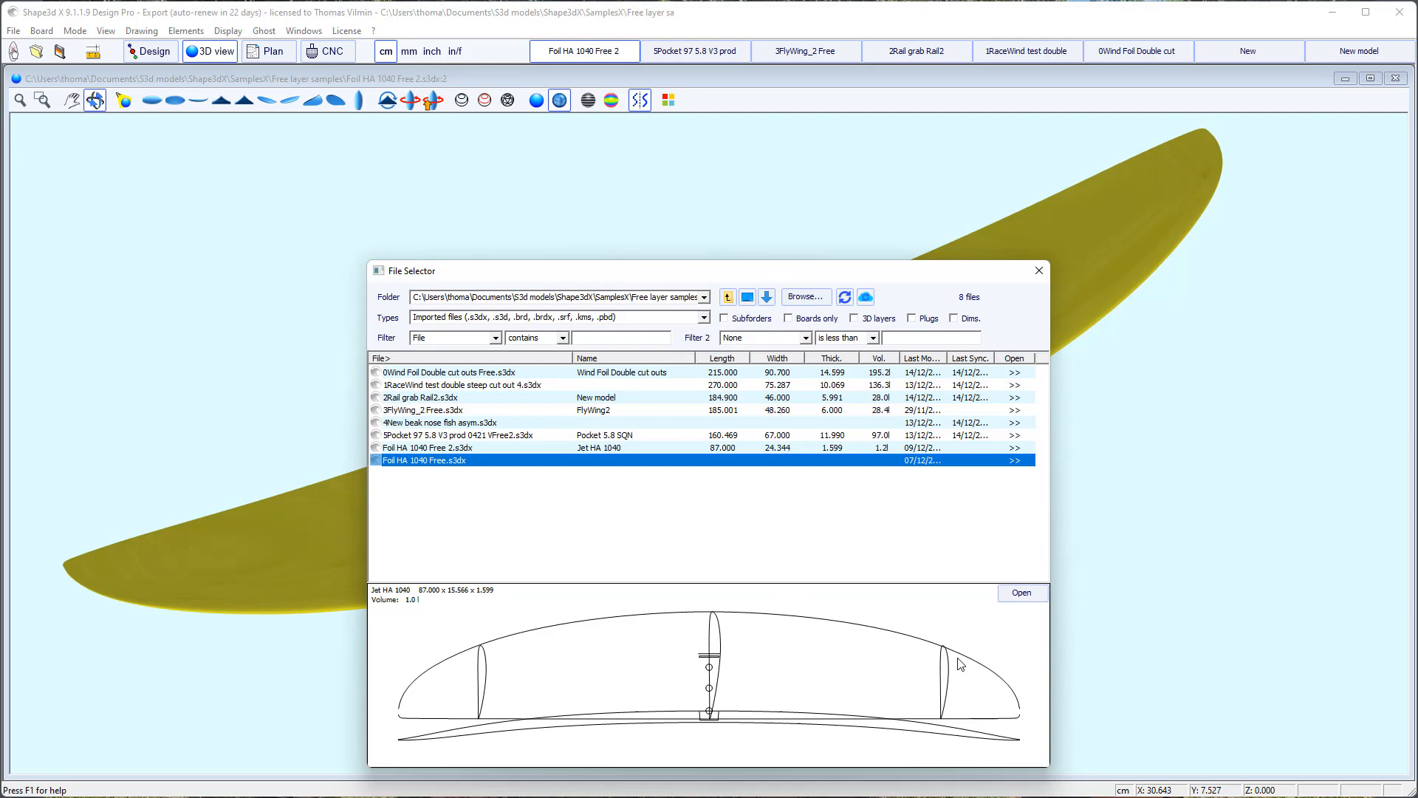
{"action": "left_click", "coordinate": [1022, 595]}
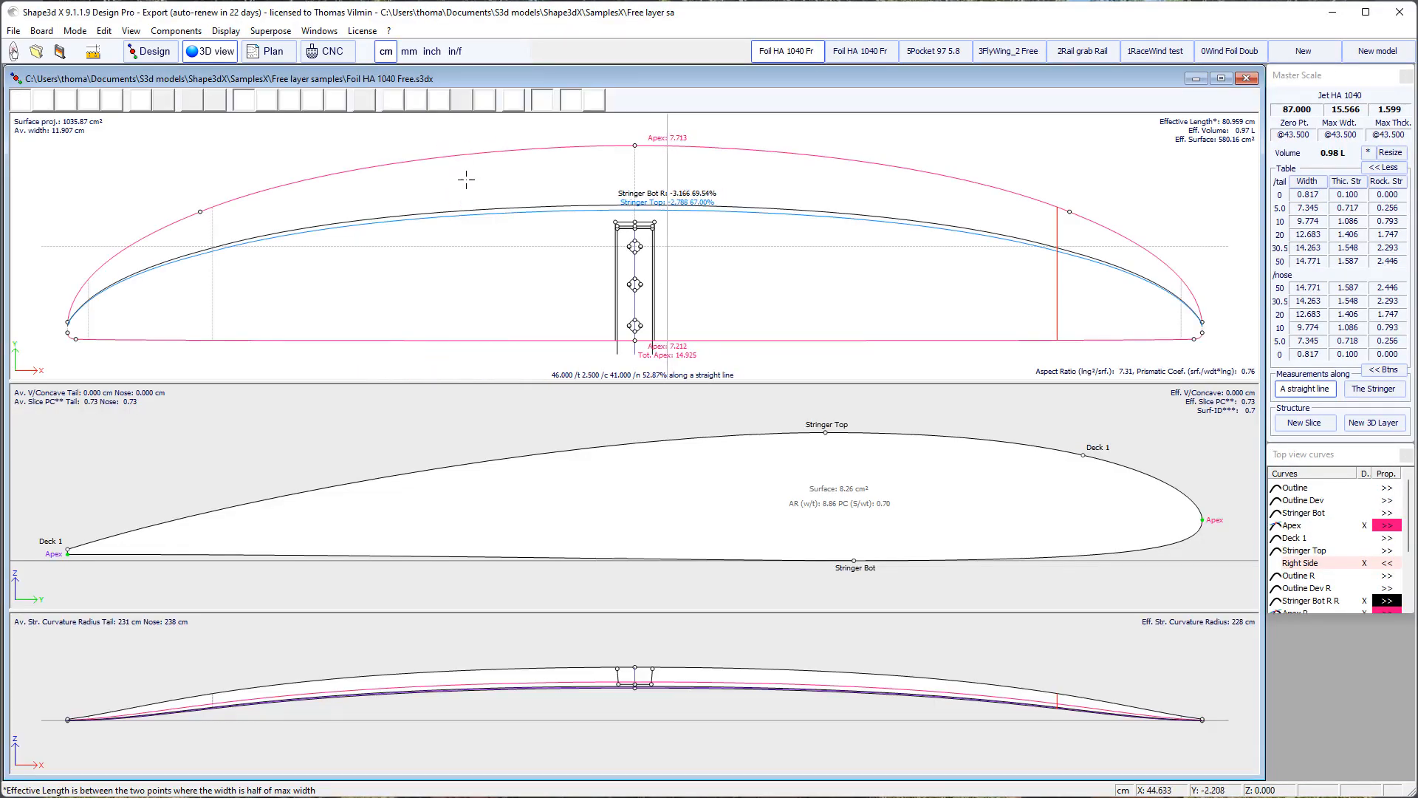
{"action": "left_click", "coordinate": [210, 51]}
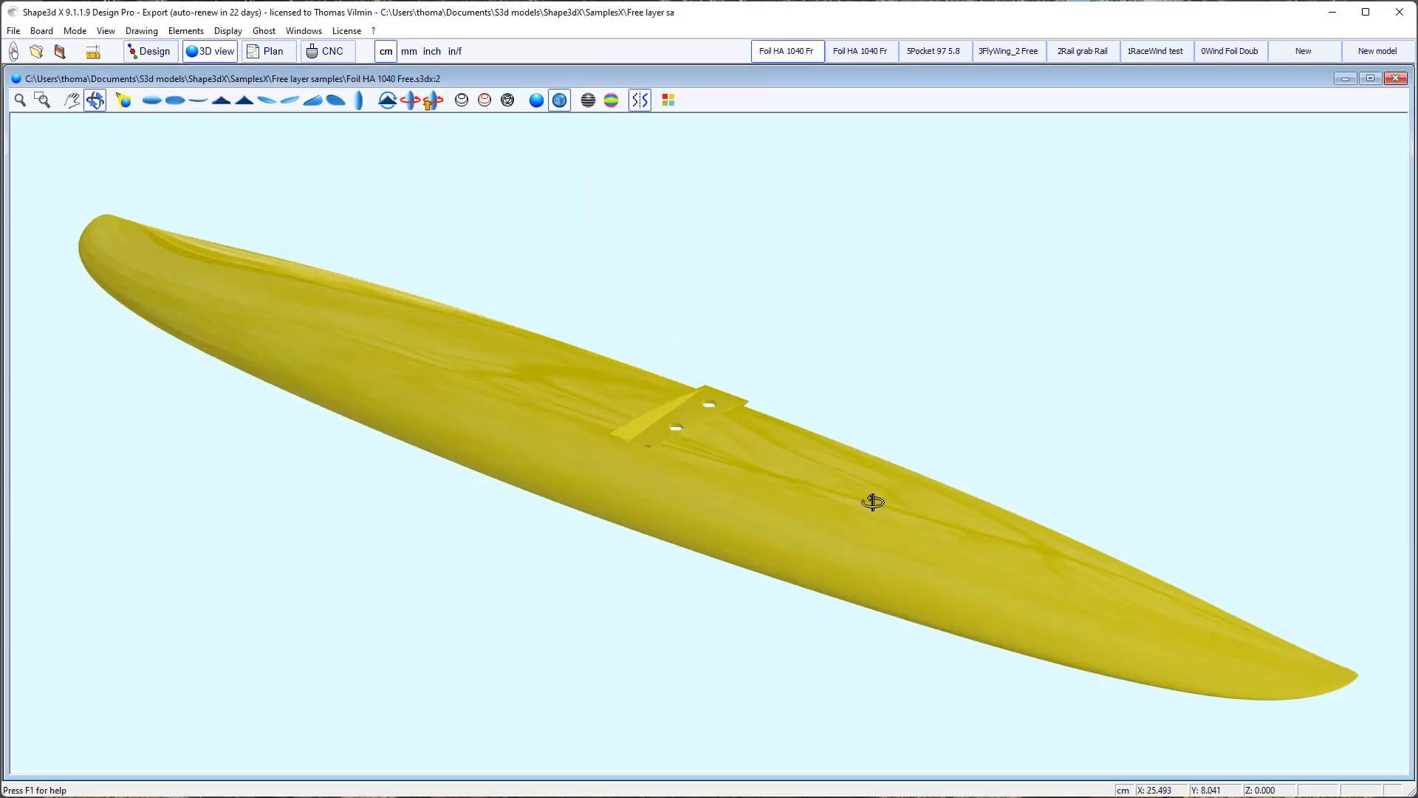
{"action": "left_click", "coordinate": [151, 100]}
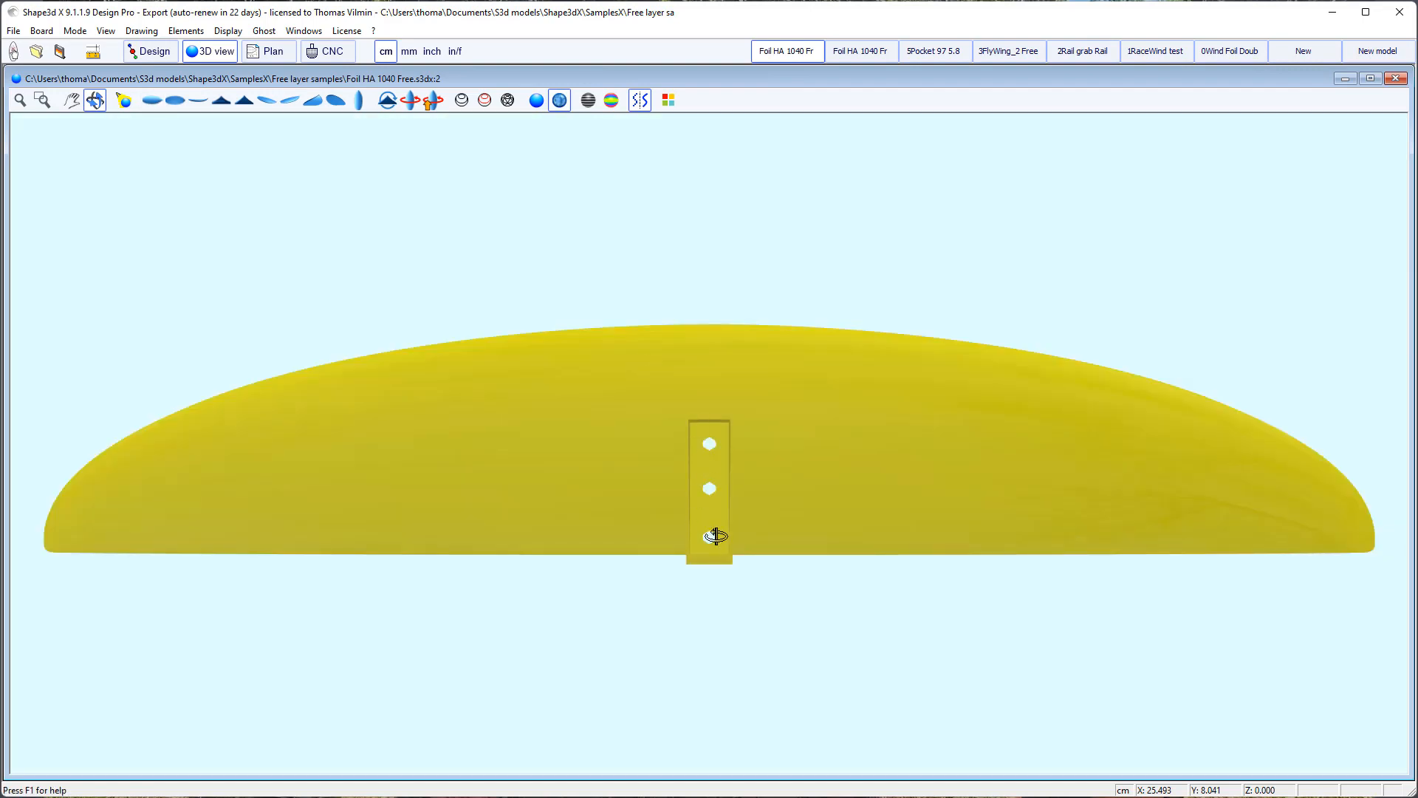
{"action": "left_click_drag", "start_coordinate": [768, 483], "coordinate": [671, 378]}
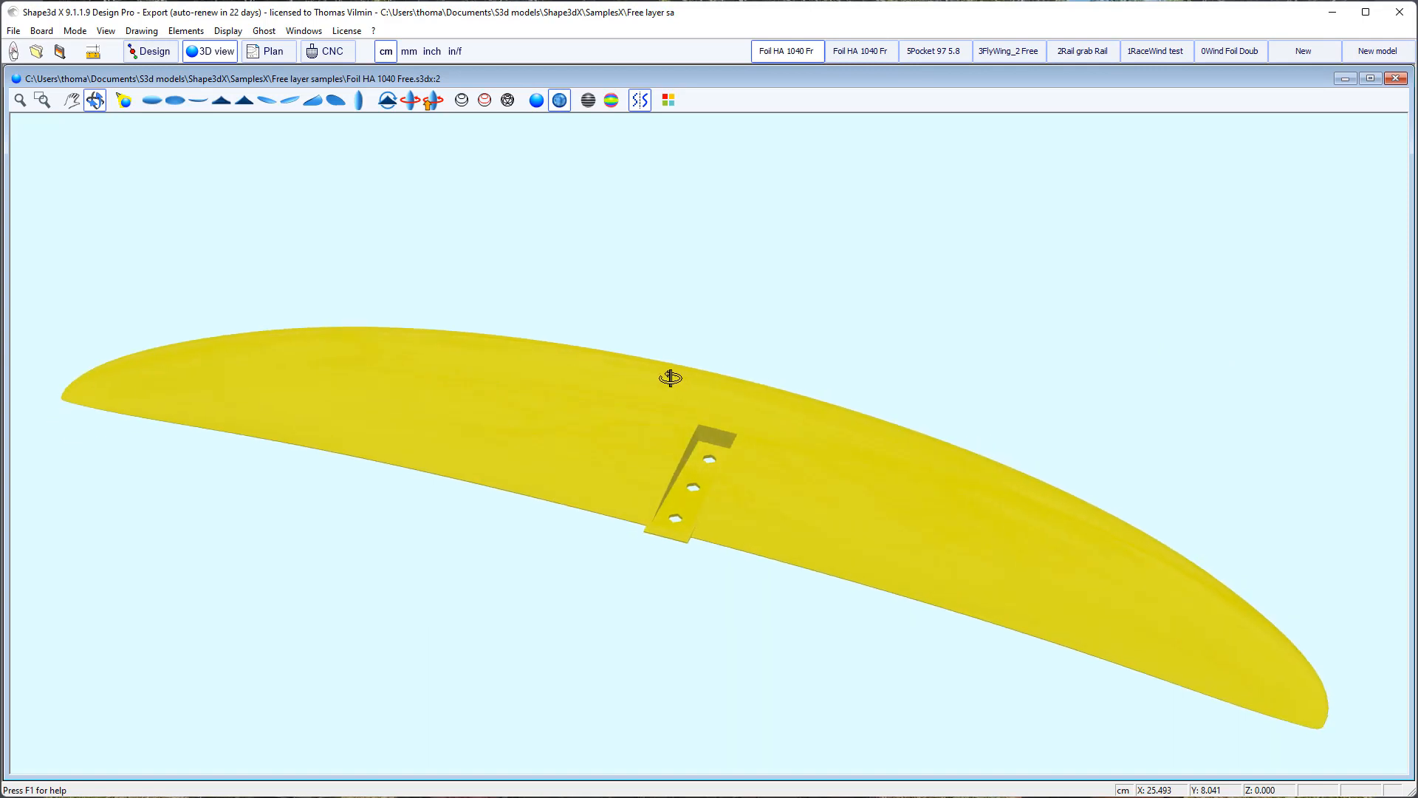